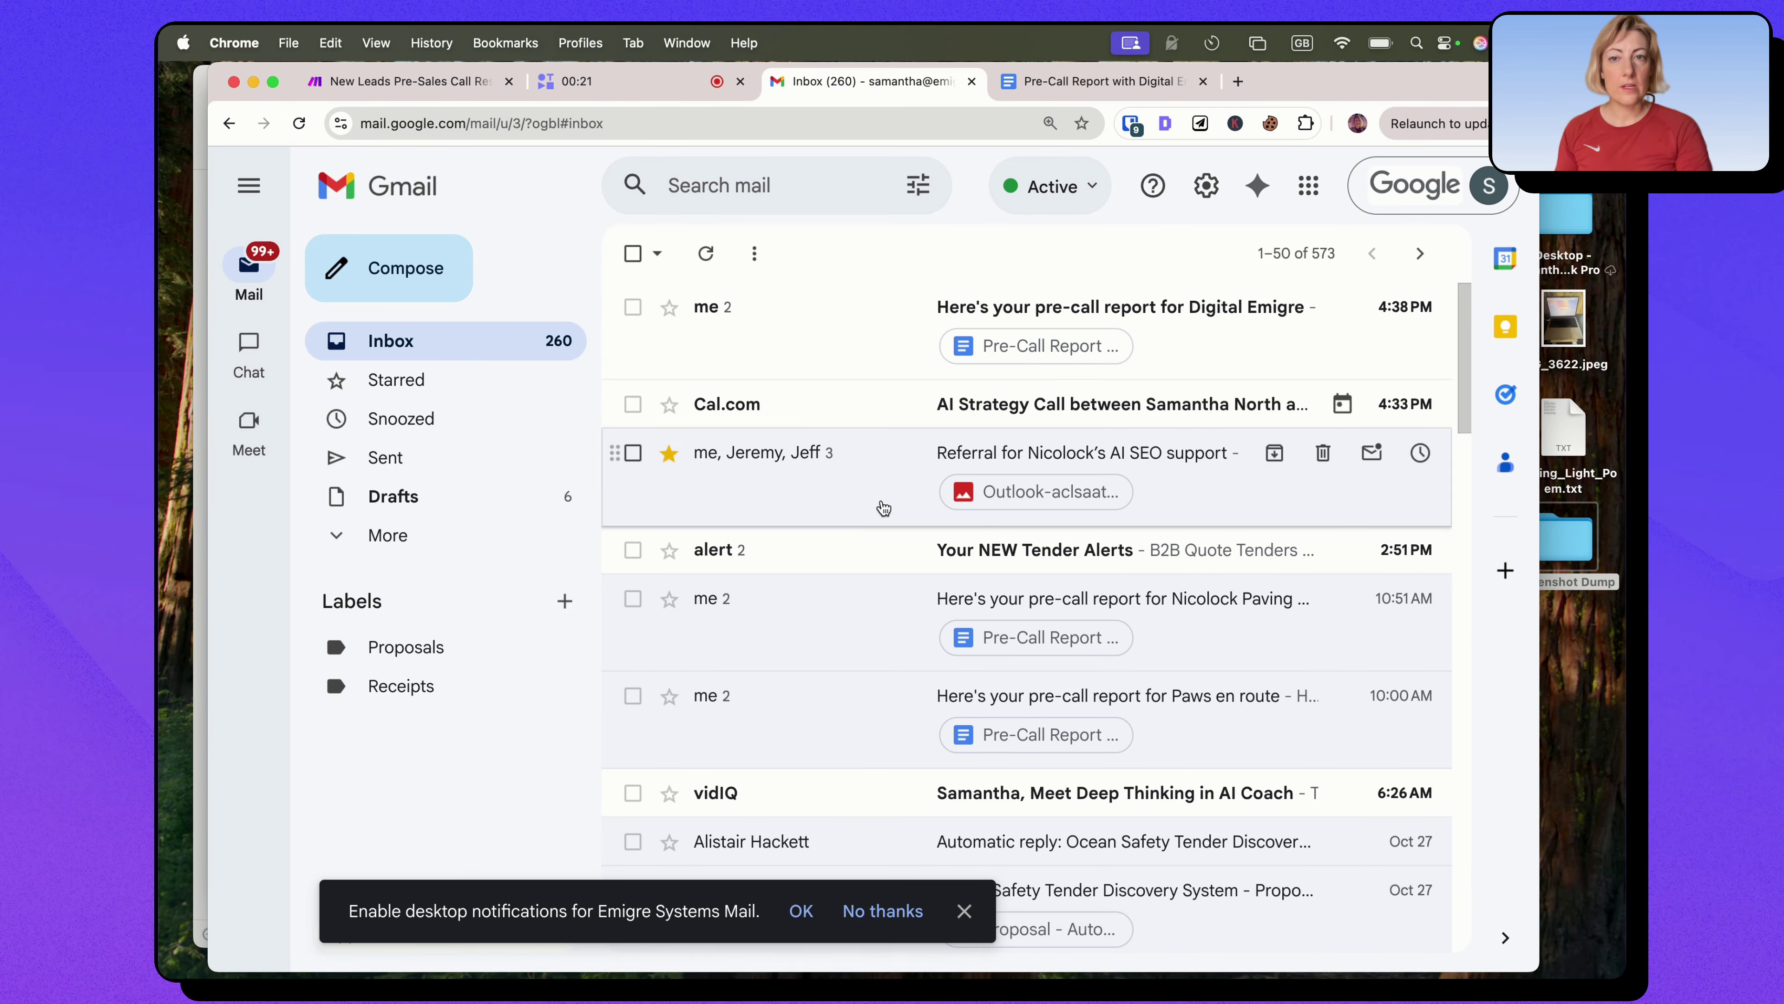
# Open the Cal.com AI Strategy Call booking email and read through its event details and intake answers.
pyautogui.click(737, 413)
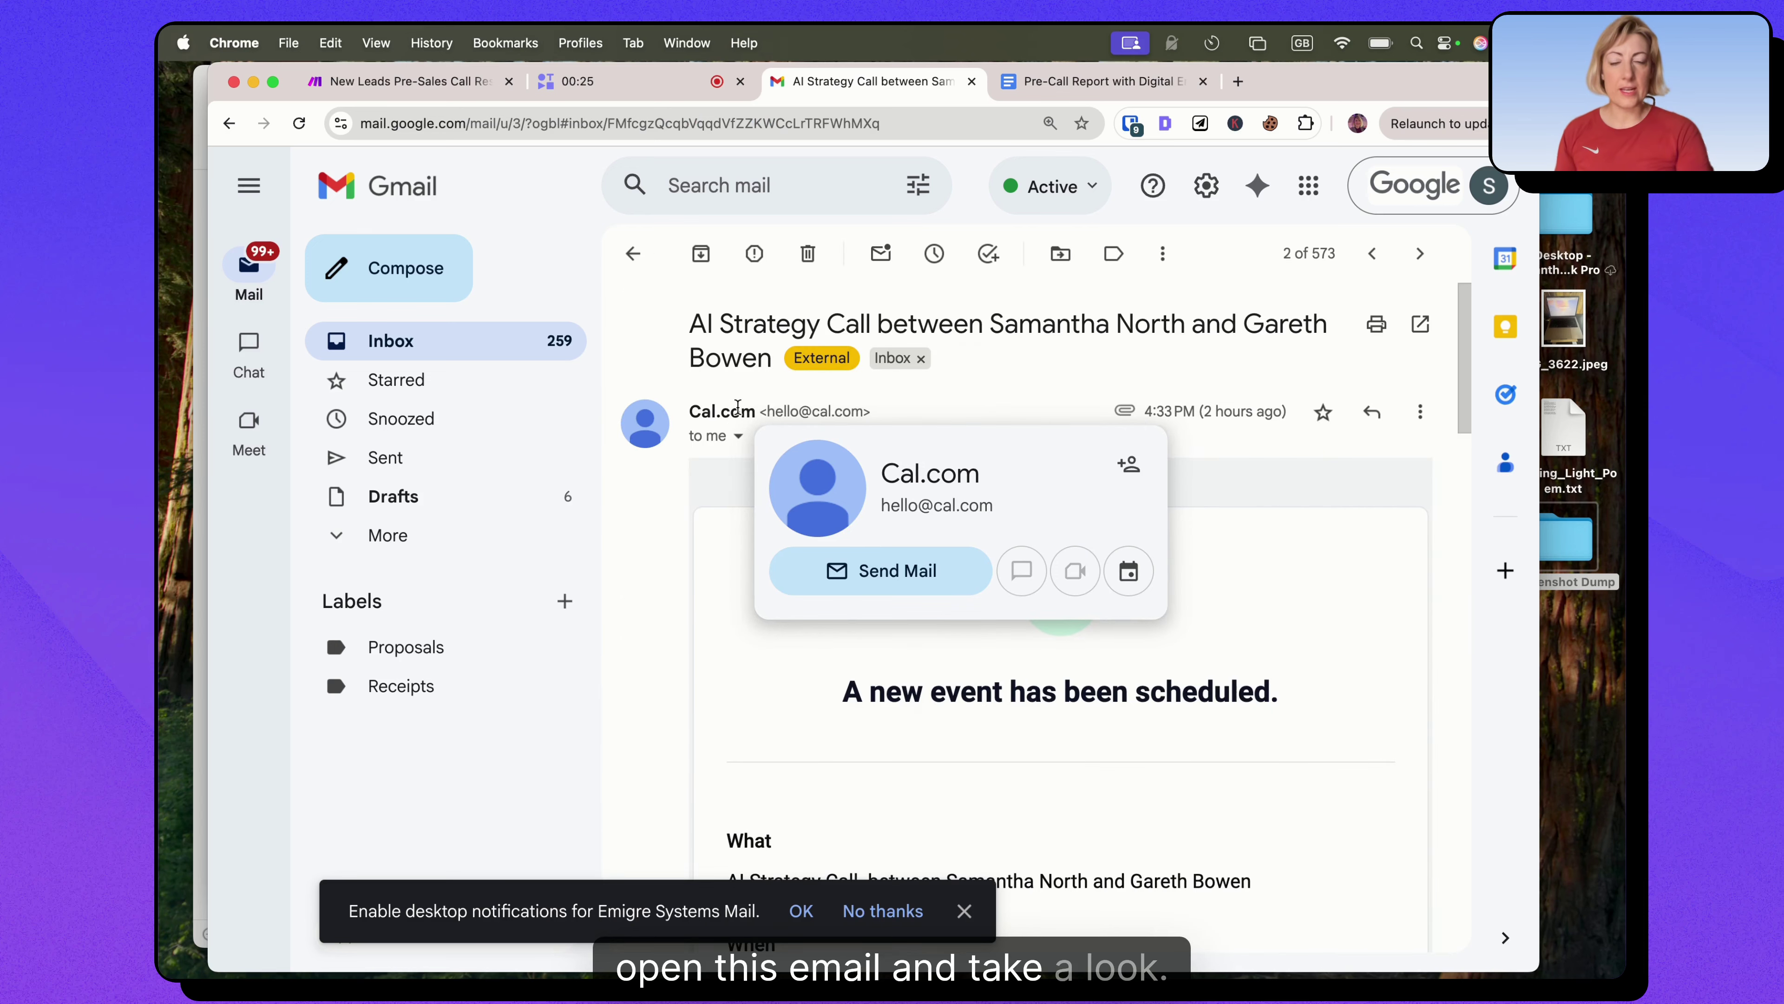
pyautogui.scroll(-5, 1247, 616)
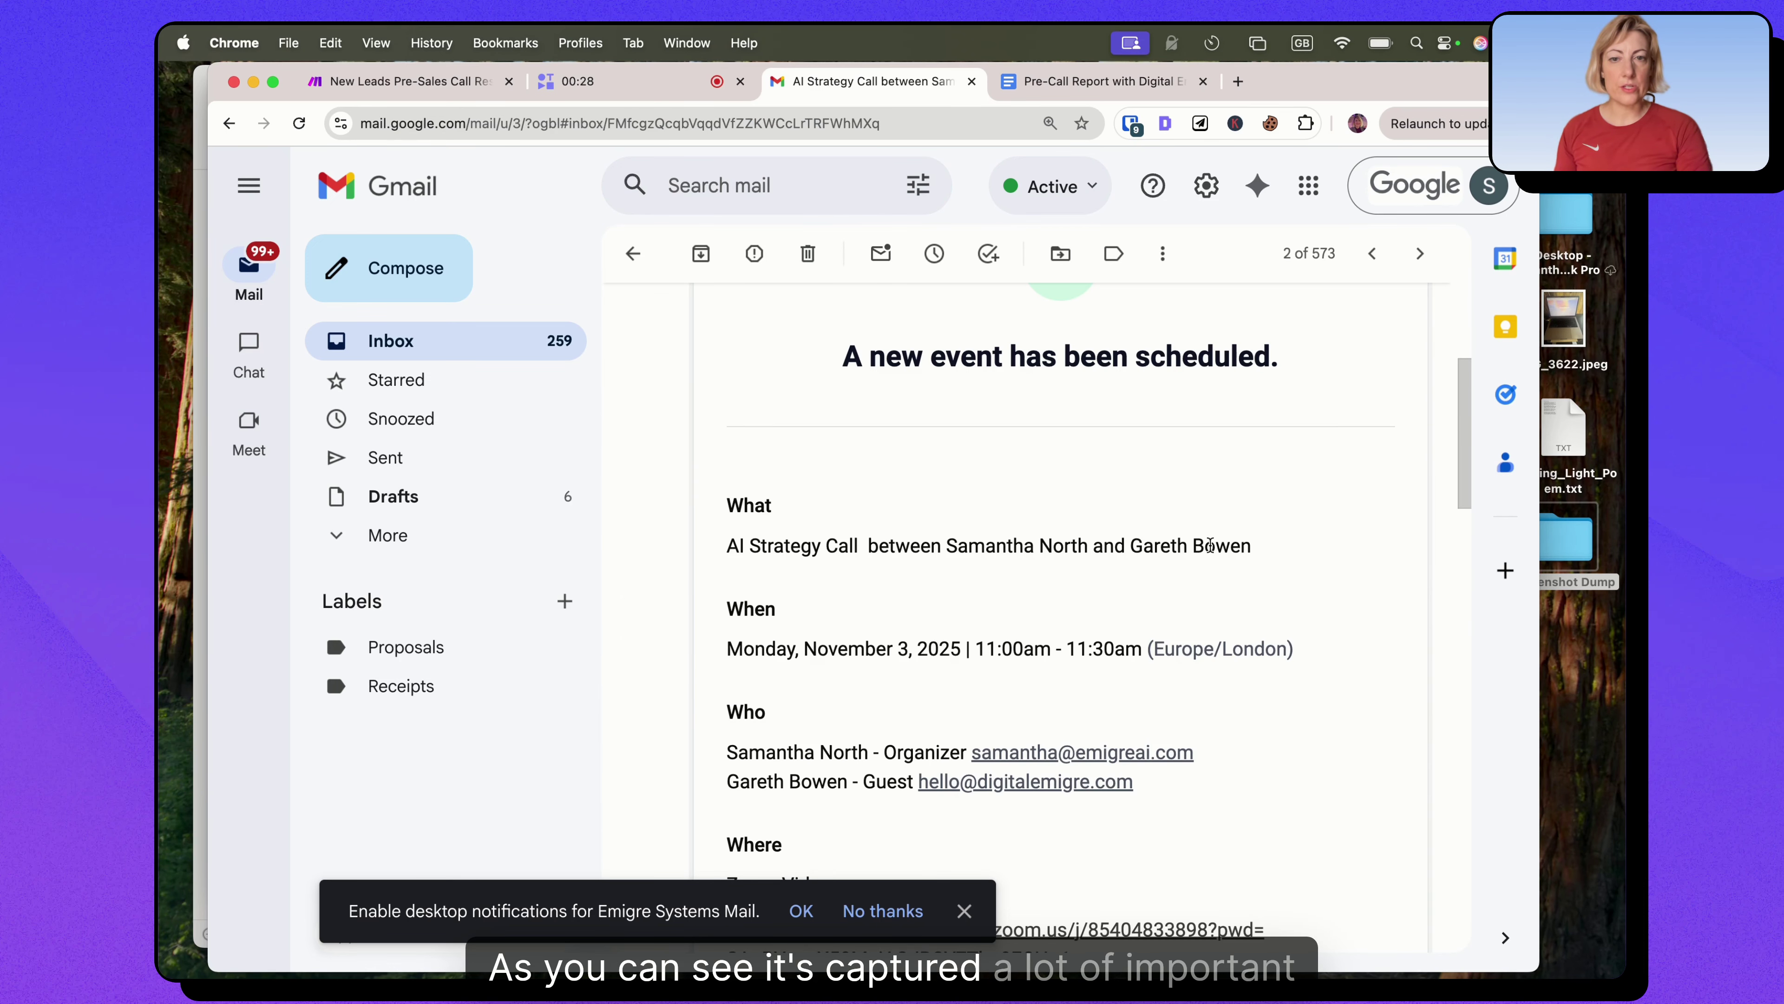
pyautogui.scroll(-2, 1210, 546)
pyautogui.scroll(-3, 971, 529)
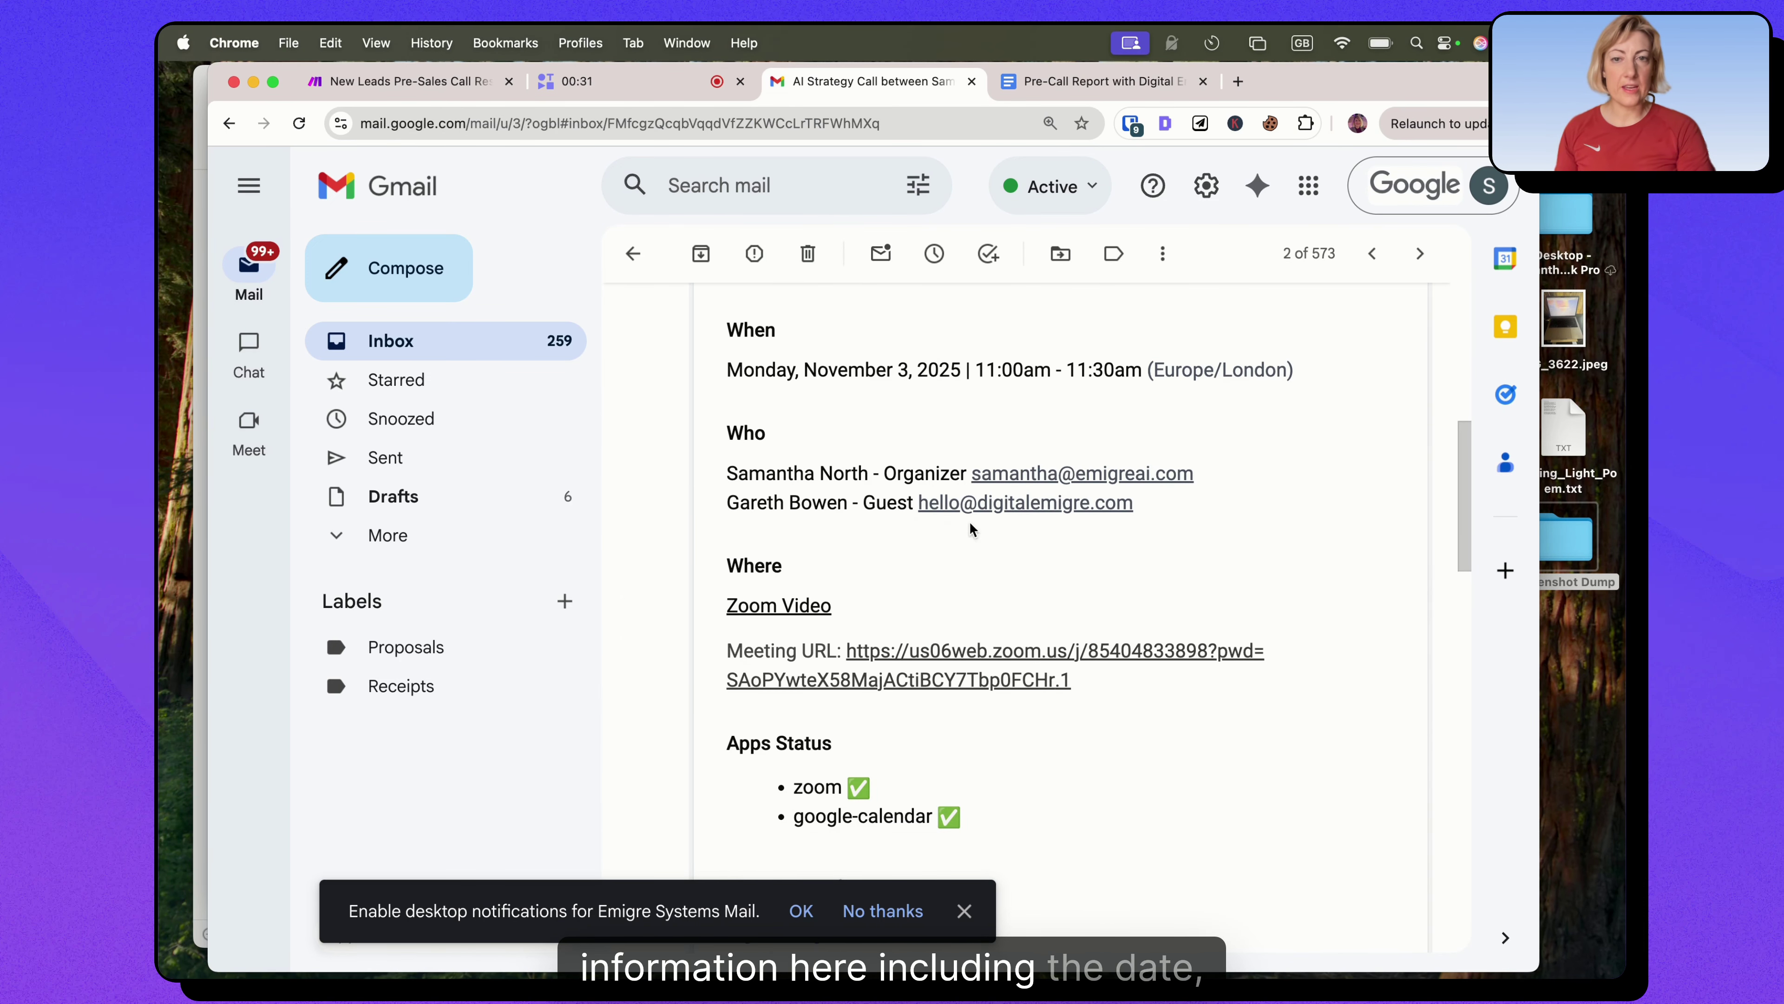
pyautogui.scroll(-1, 946, 540)
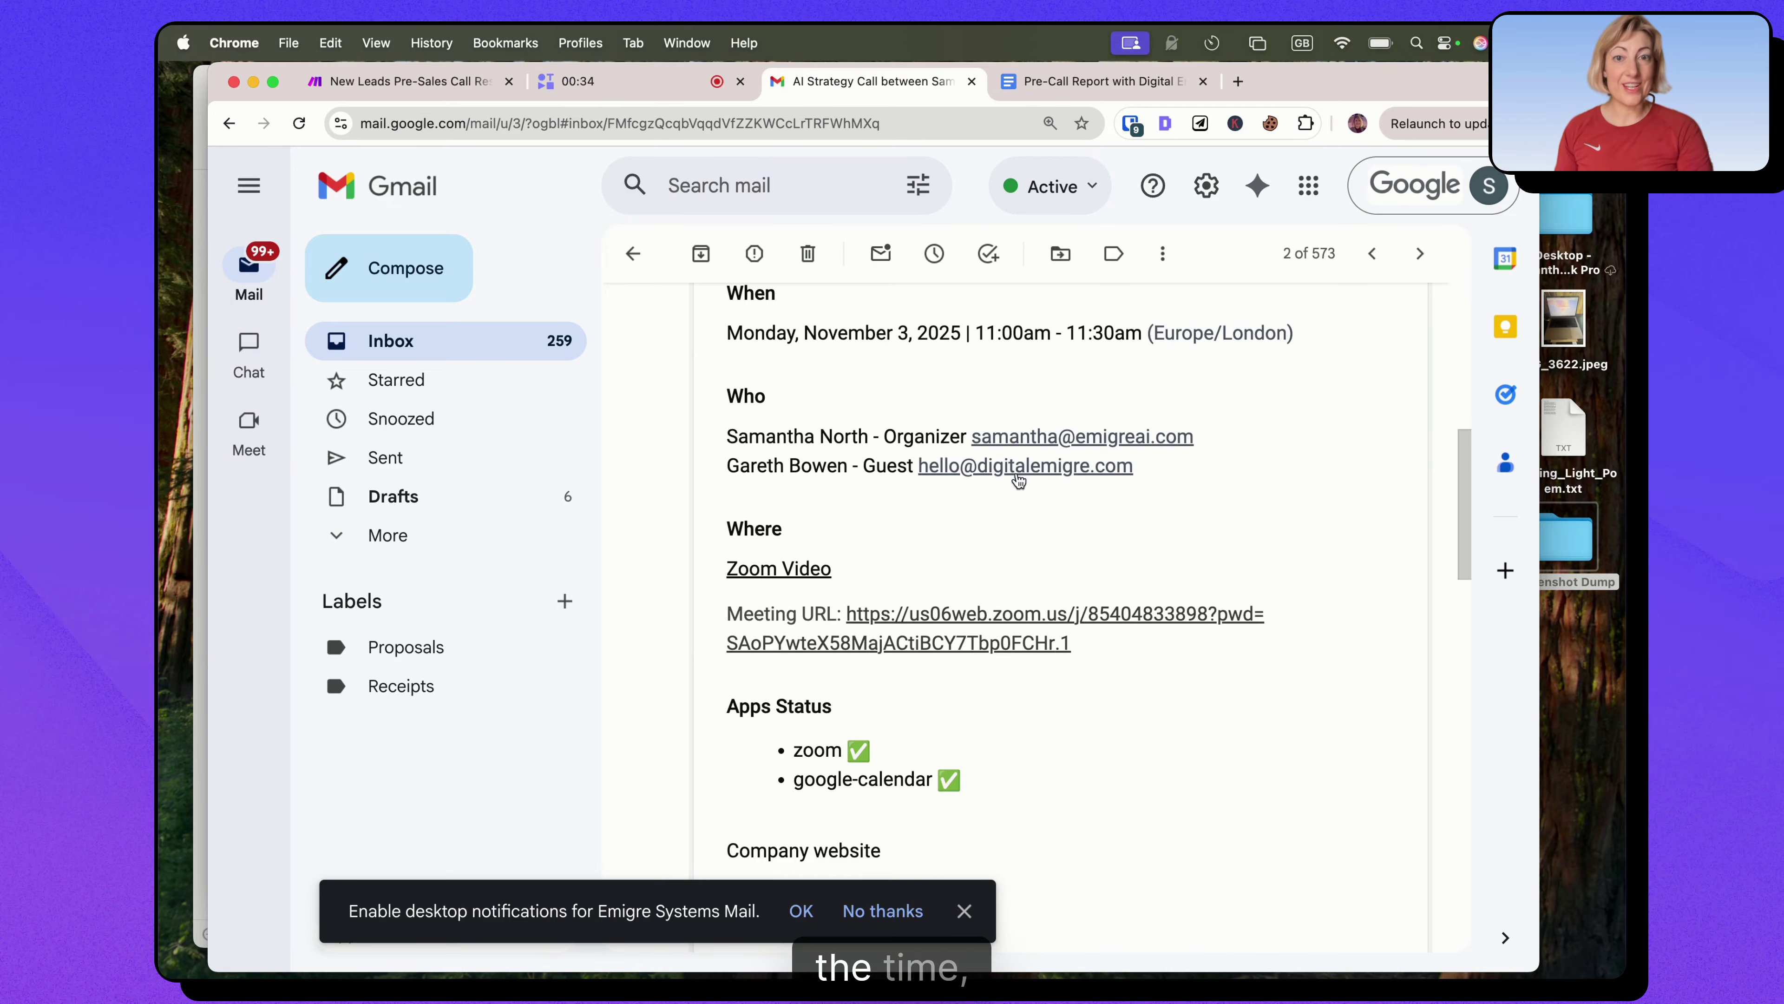
pyautogui.scroll(-2, 906, 467)
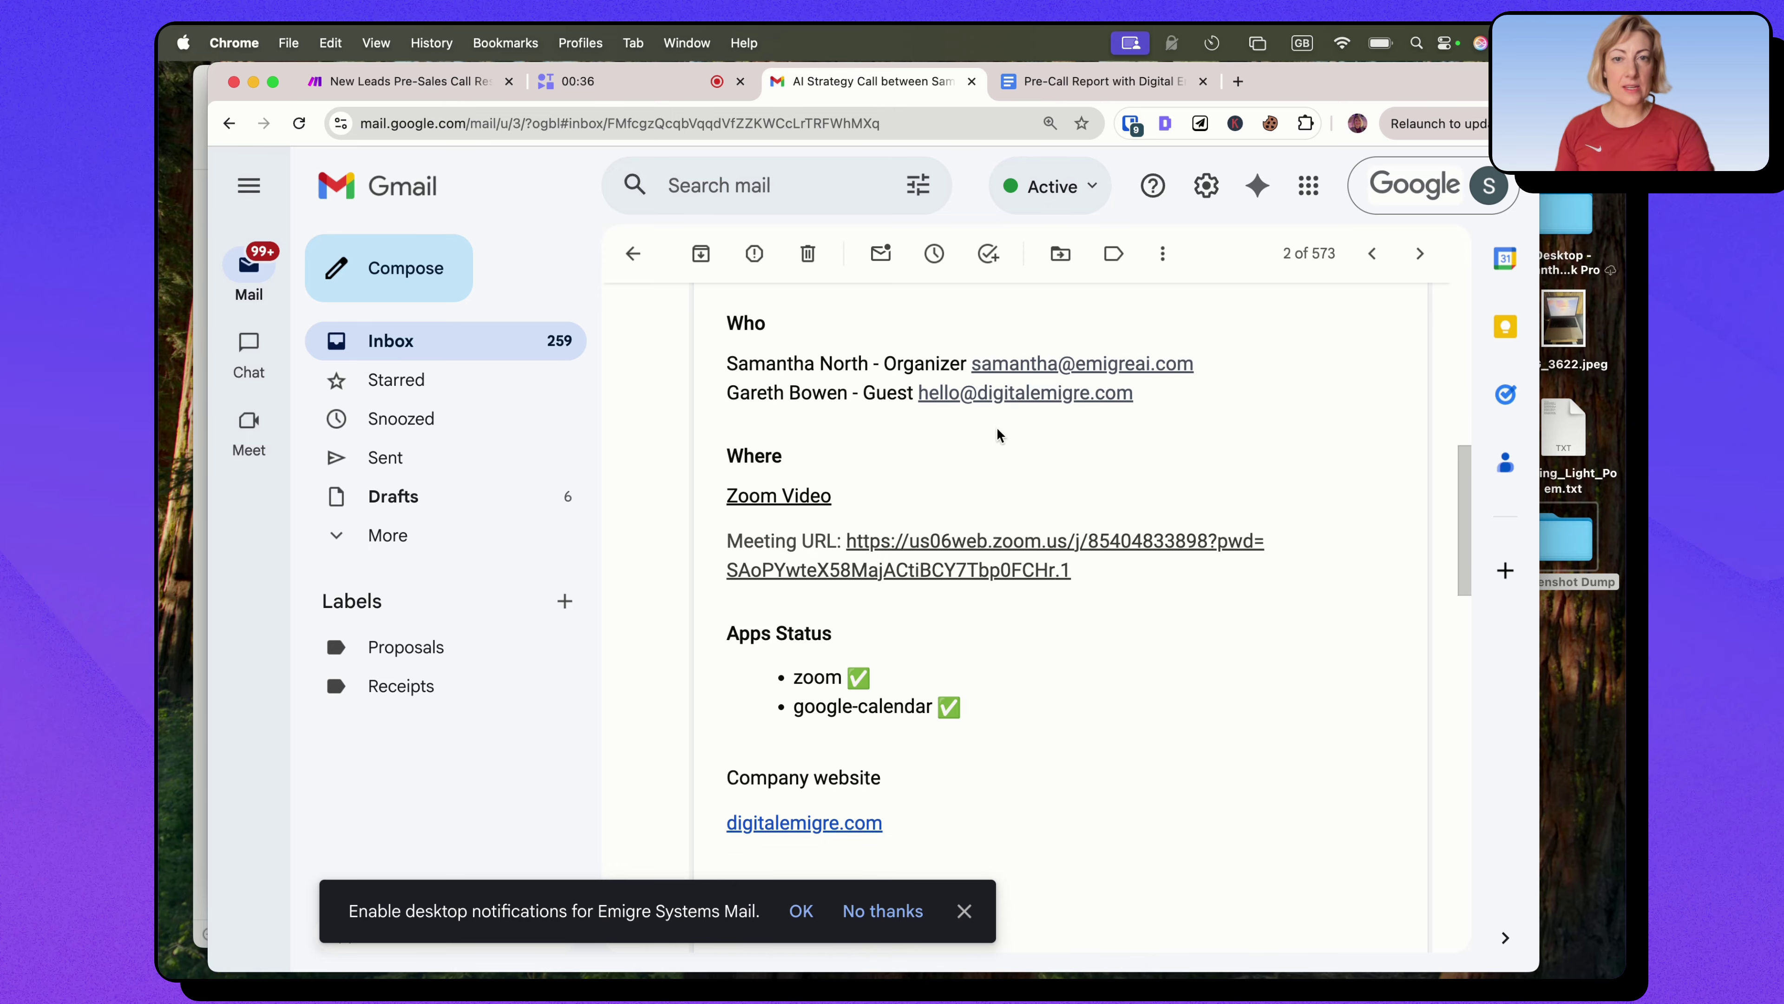
pyautogui.scroll(-10, 998, 435)
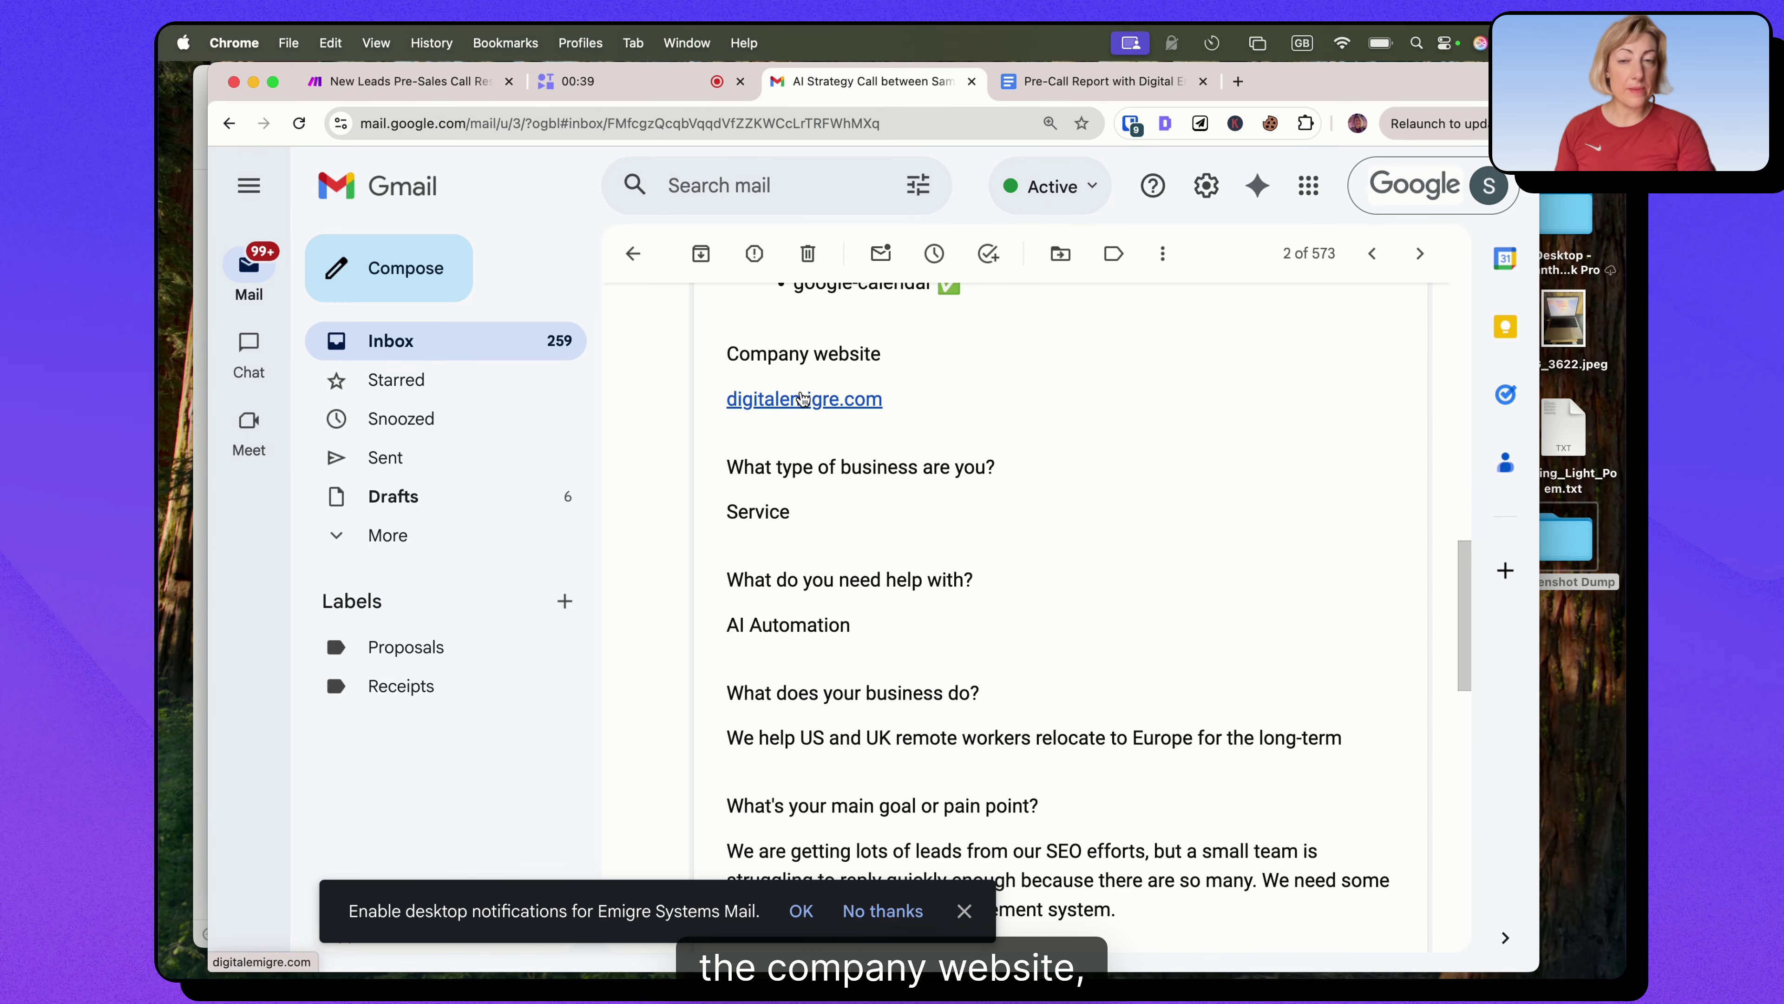
pyautogui.scroll(-2, 829, 498)
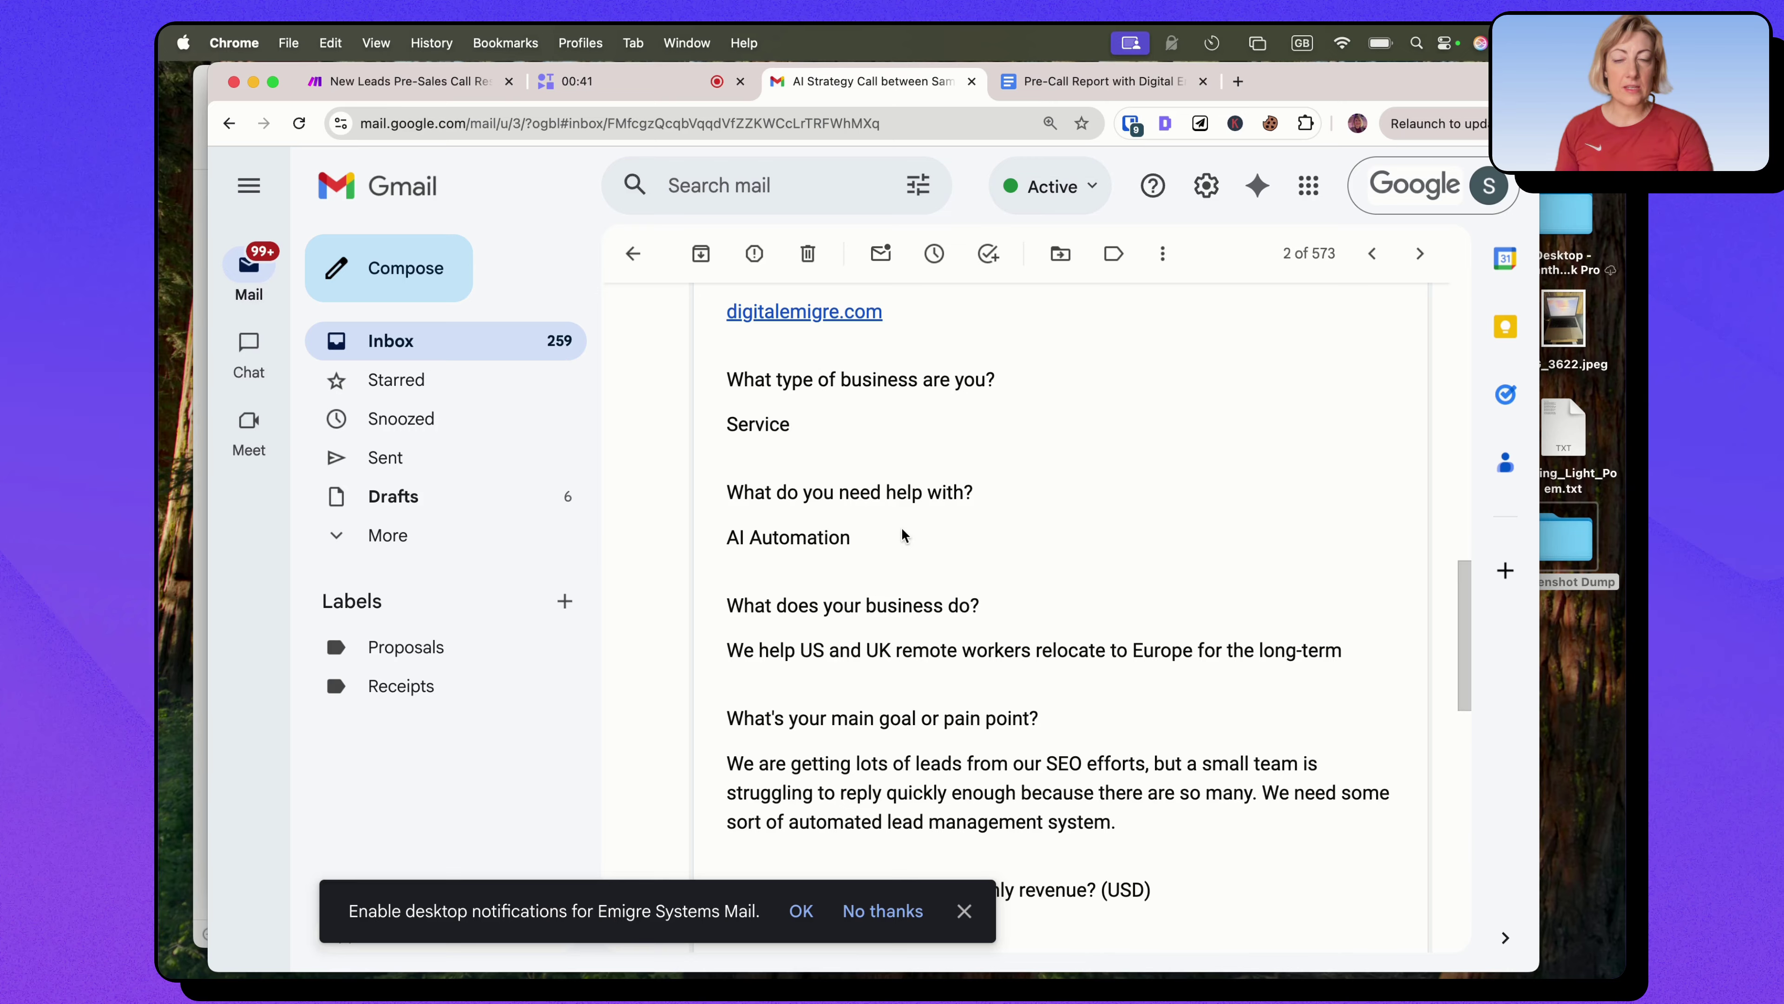
pyautogui.scroll(-4, 904, 536)
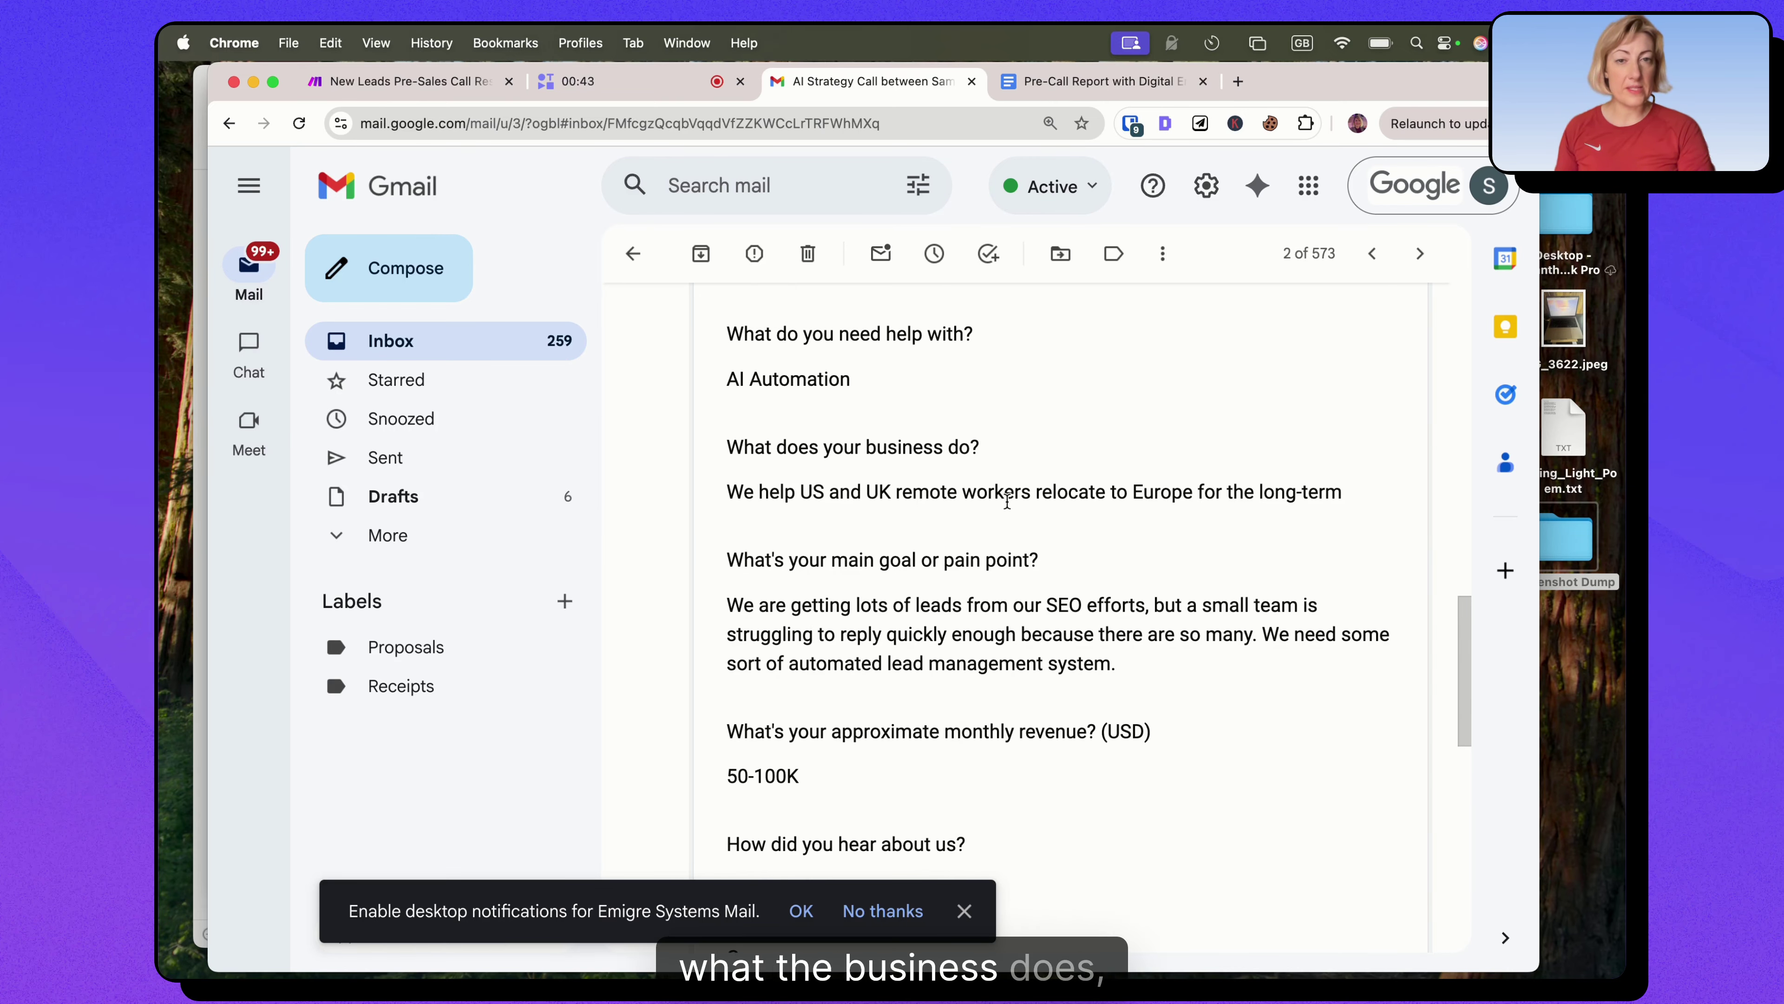
pyautogui.scroll(-4, 907, 679)
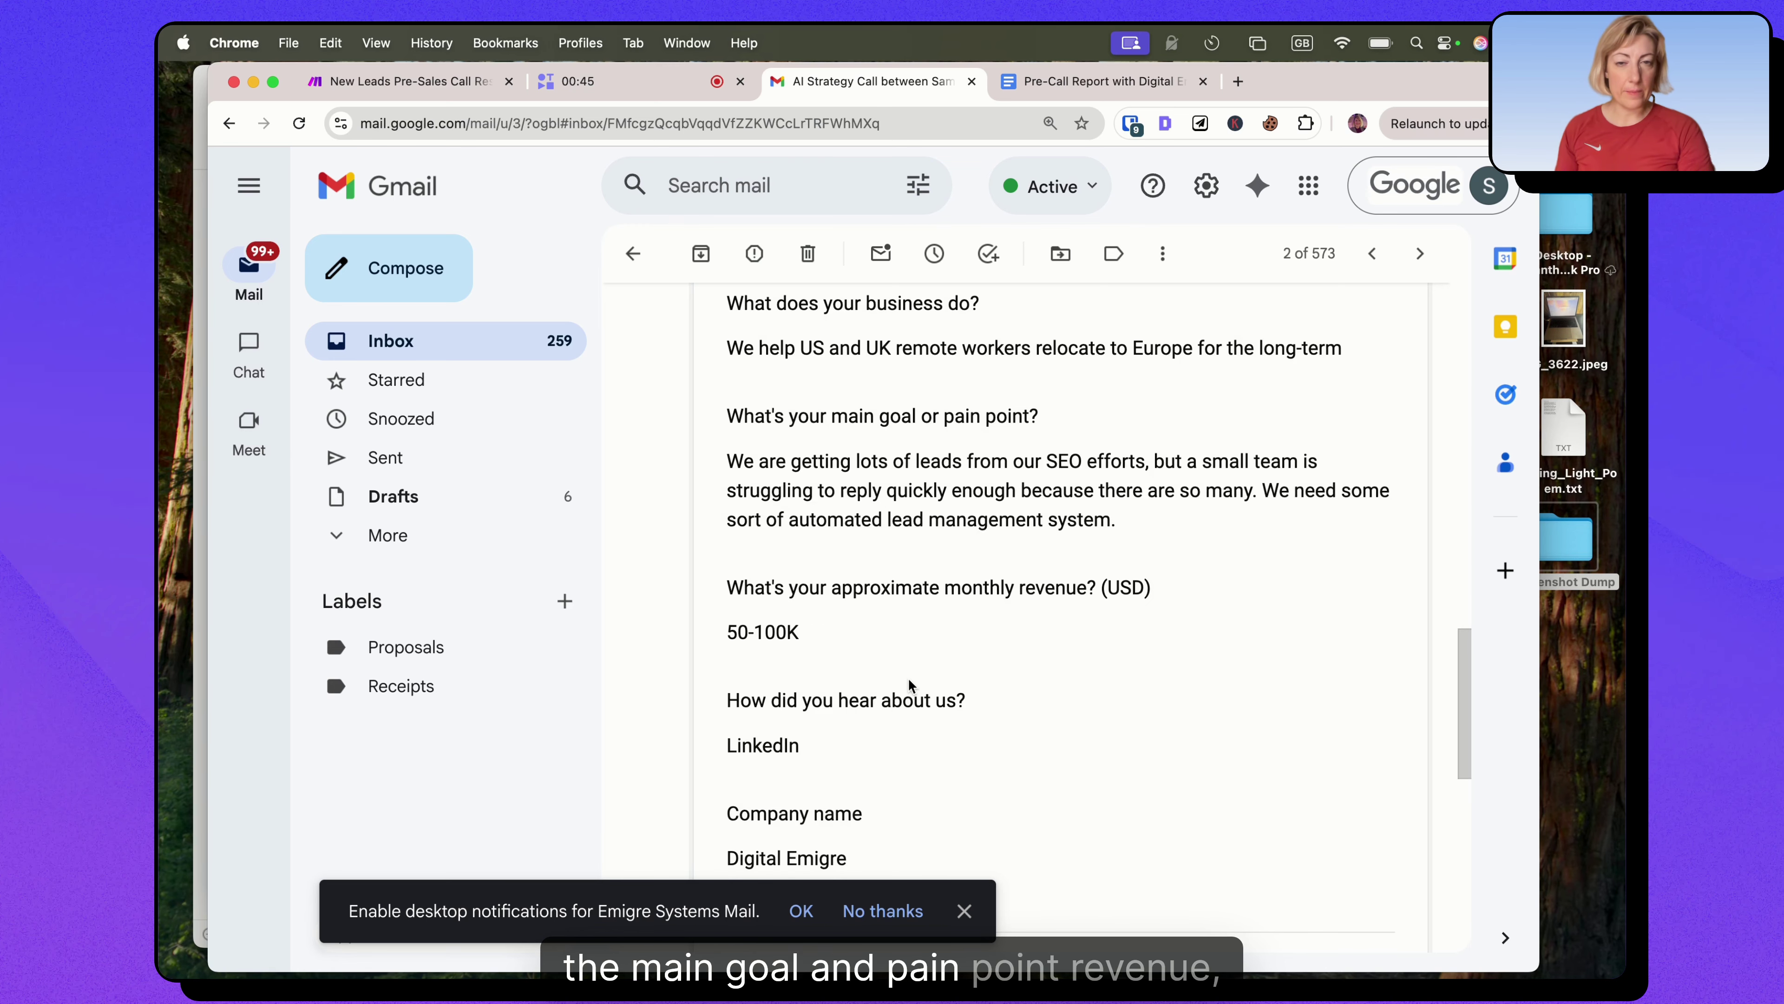
pyautogui.scroll(-3, 908, 619)
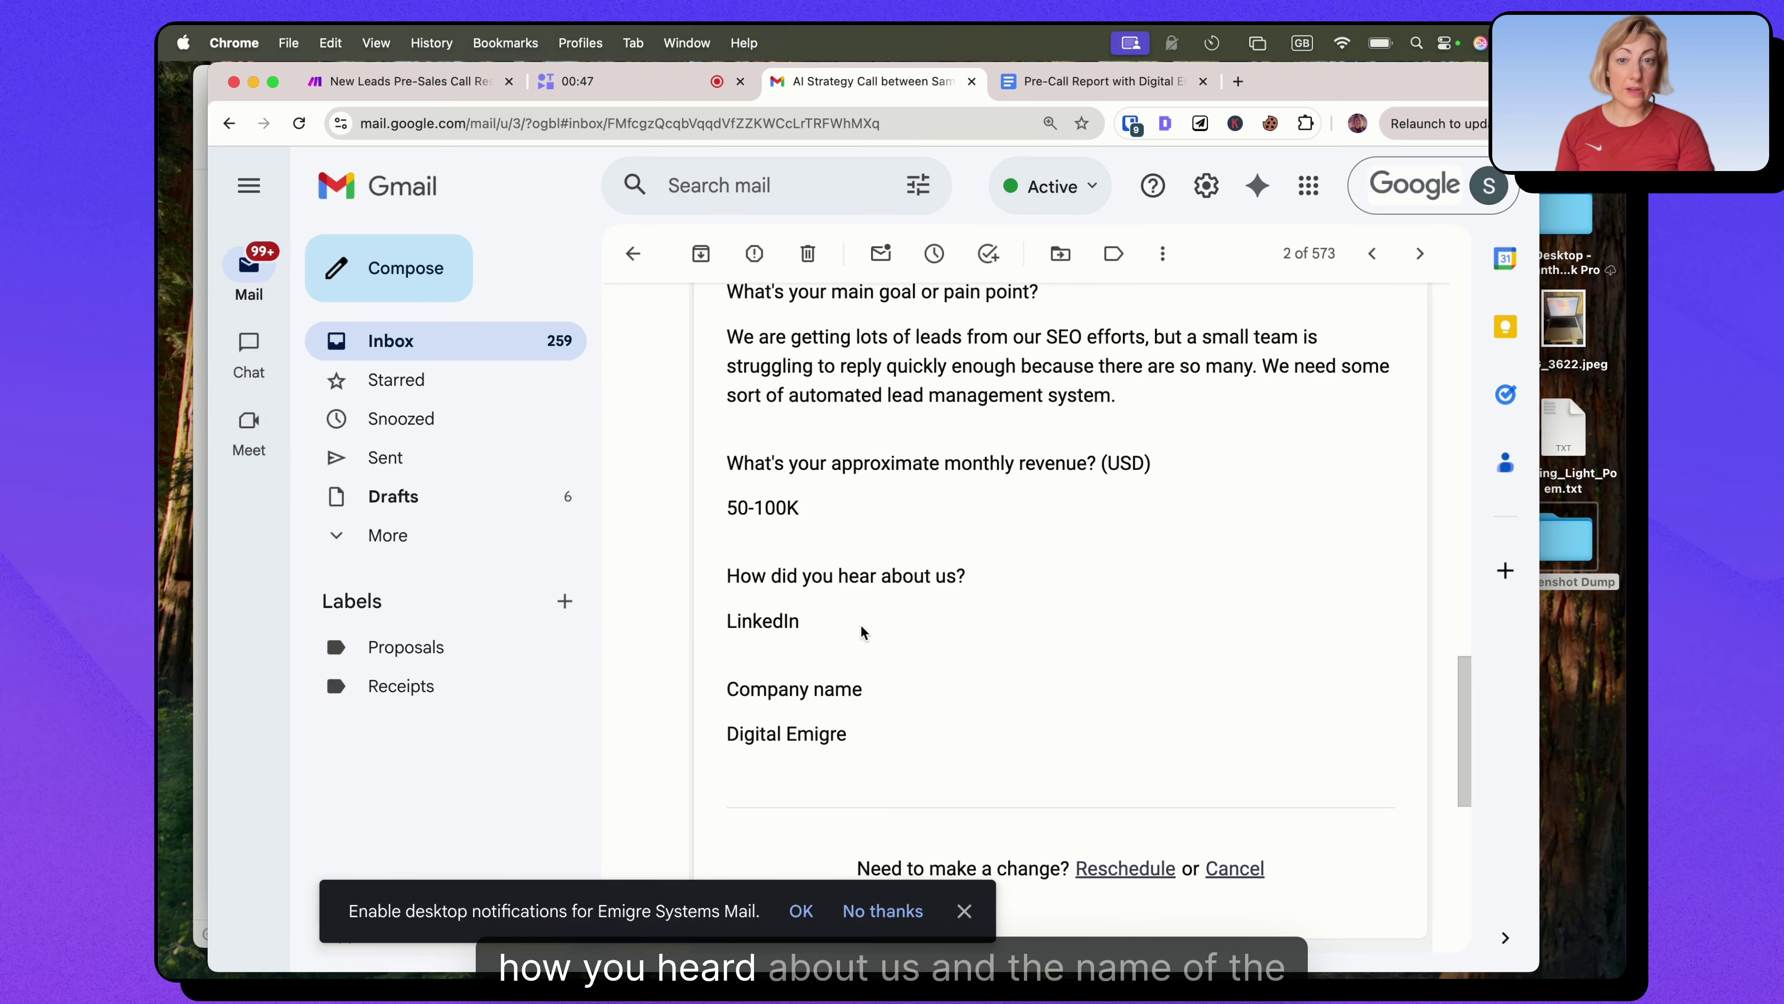
pyautogui.scroll(-3, 850, 690)
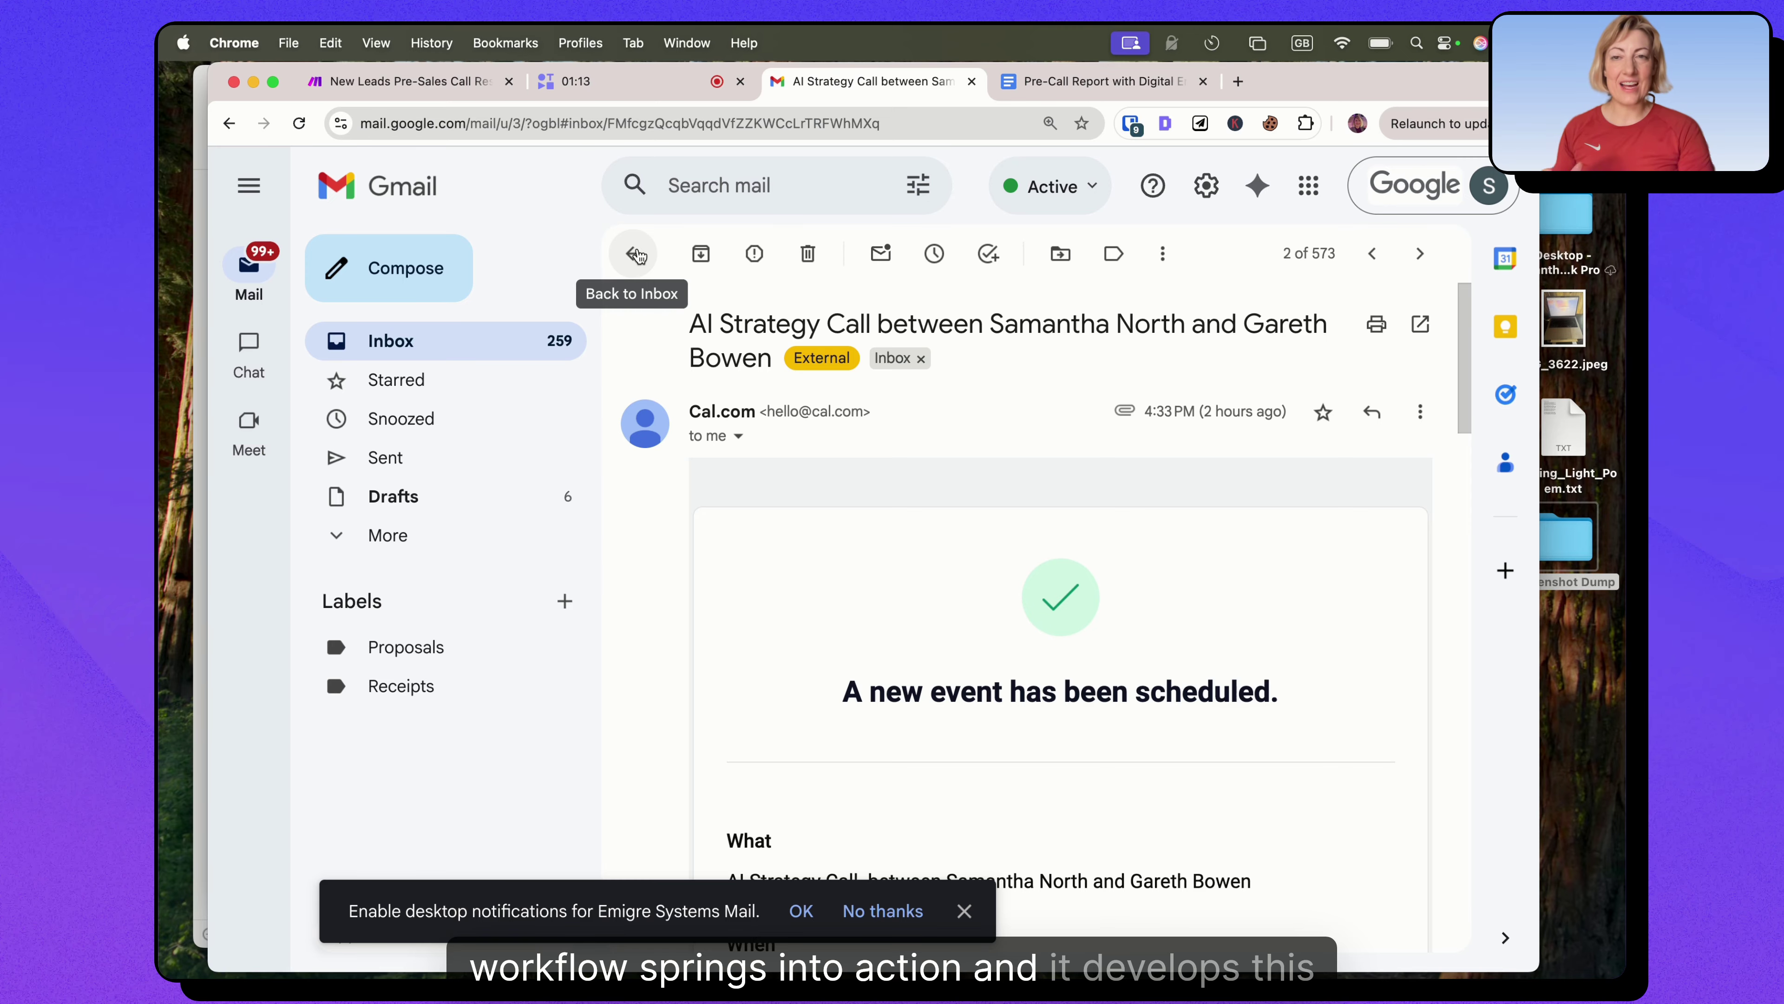
# Return to the inbox, open the Digital Emigre pre-call report email and follow its Google Docs link.
pyautogui.click(637, 255)
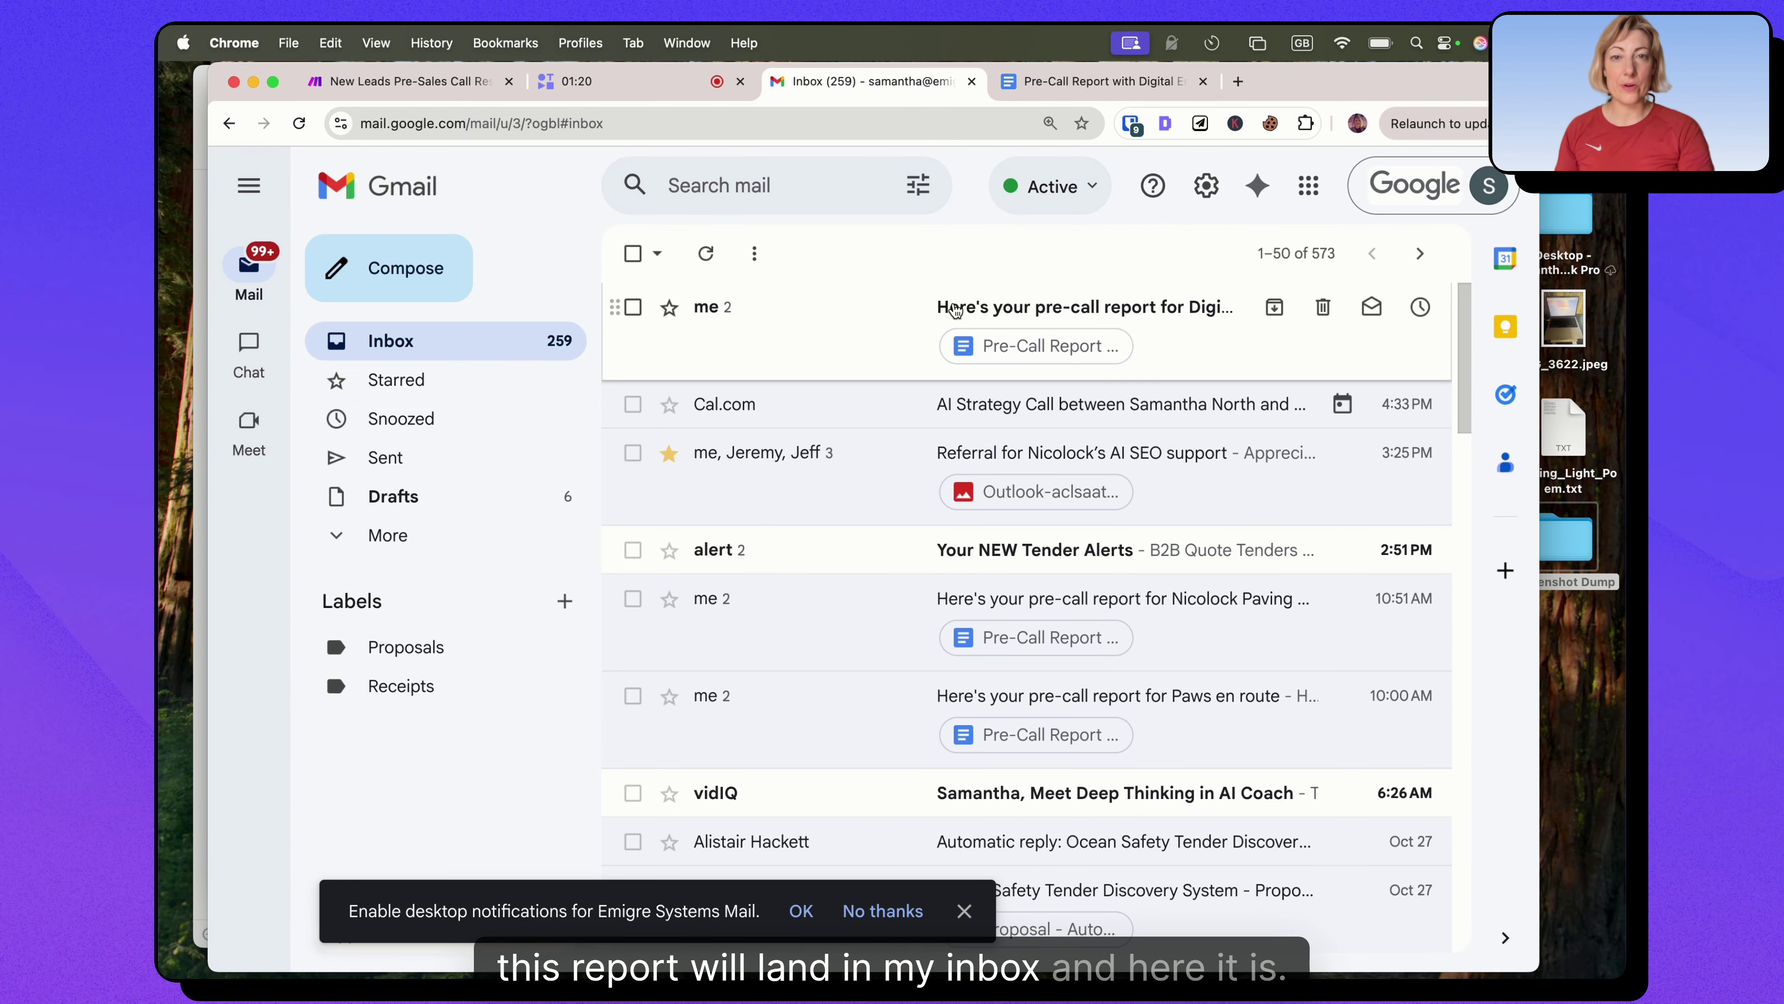
pyautogui.click(954, 310)
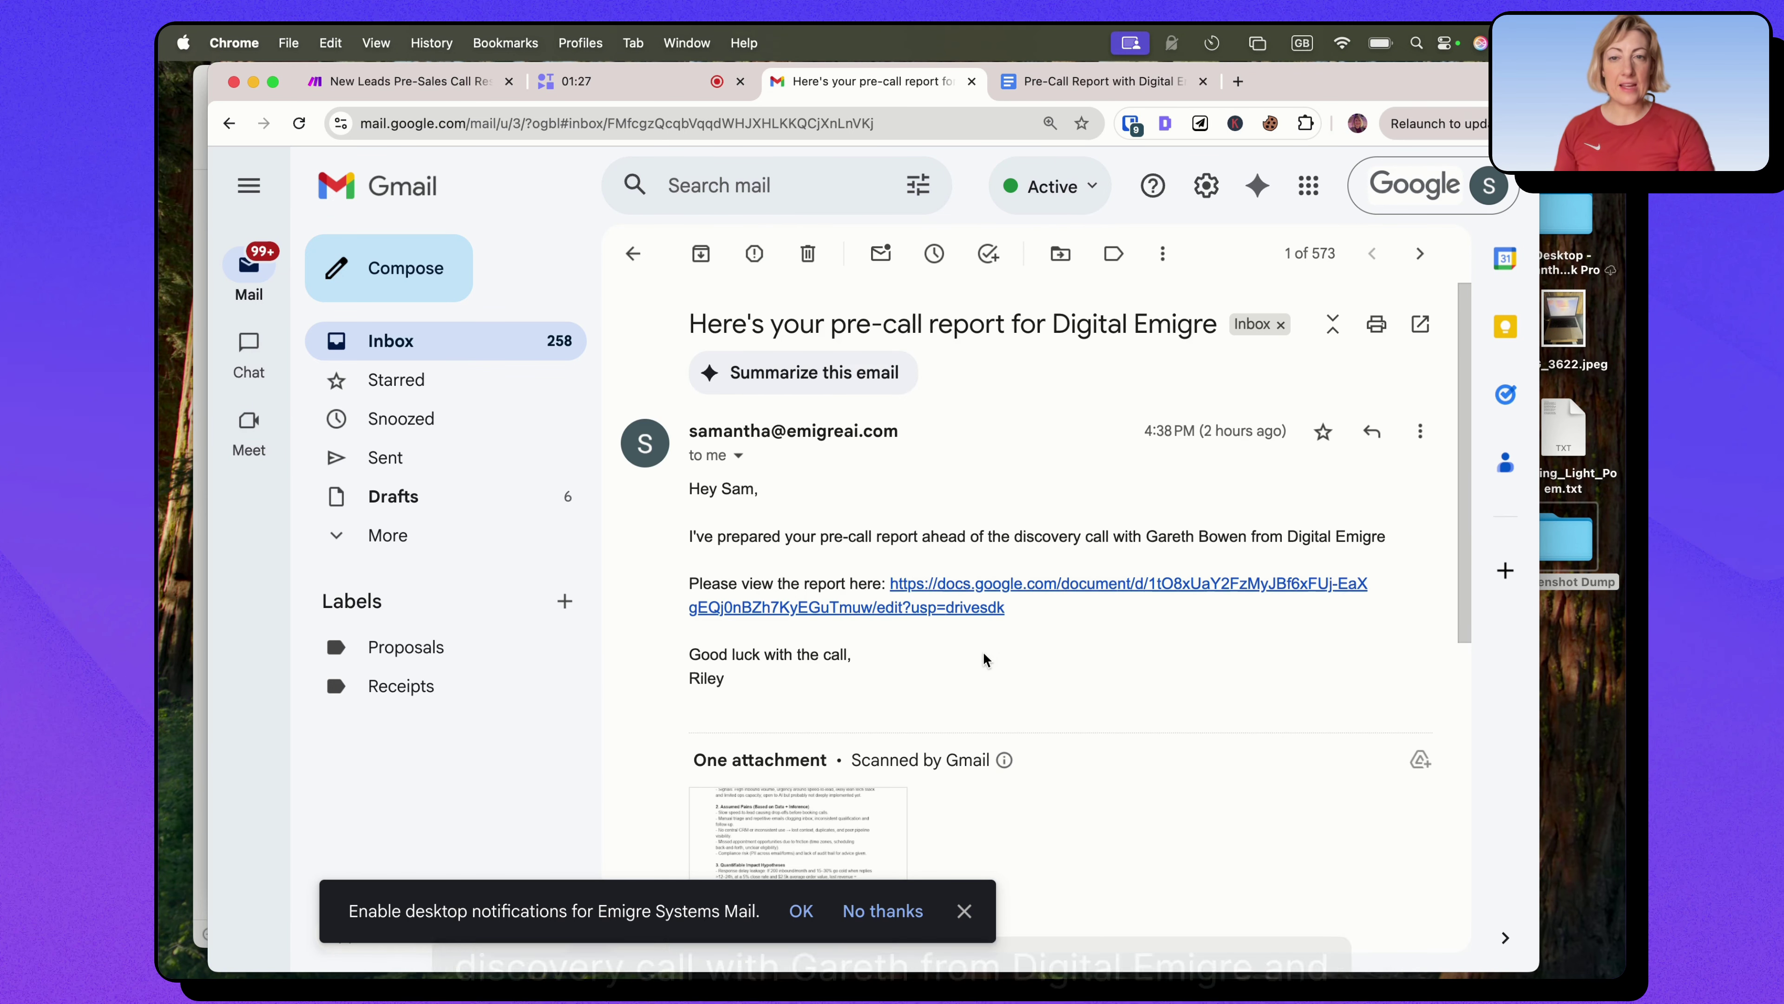
pyautogui.scroll(-2, 983, 652)
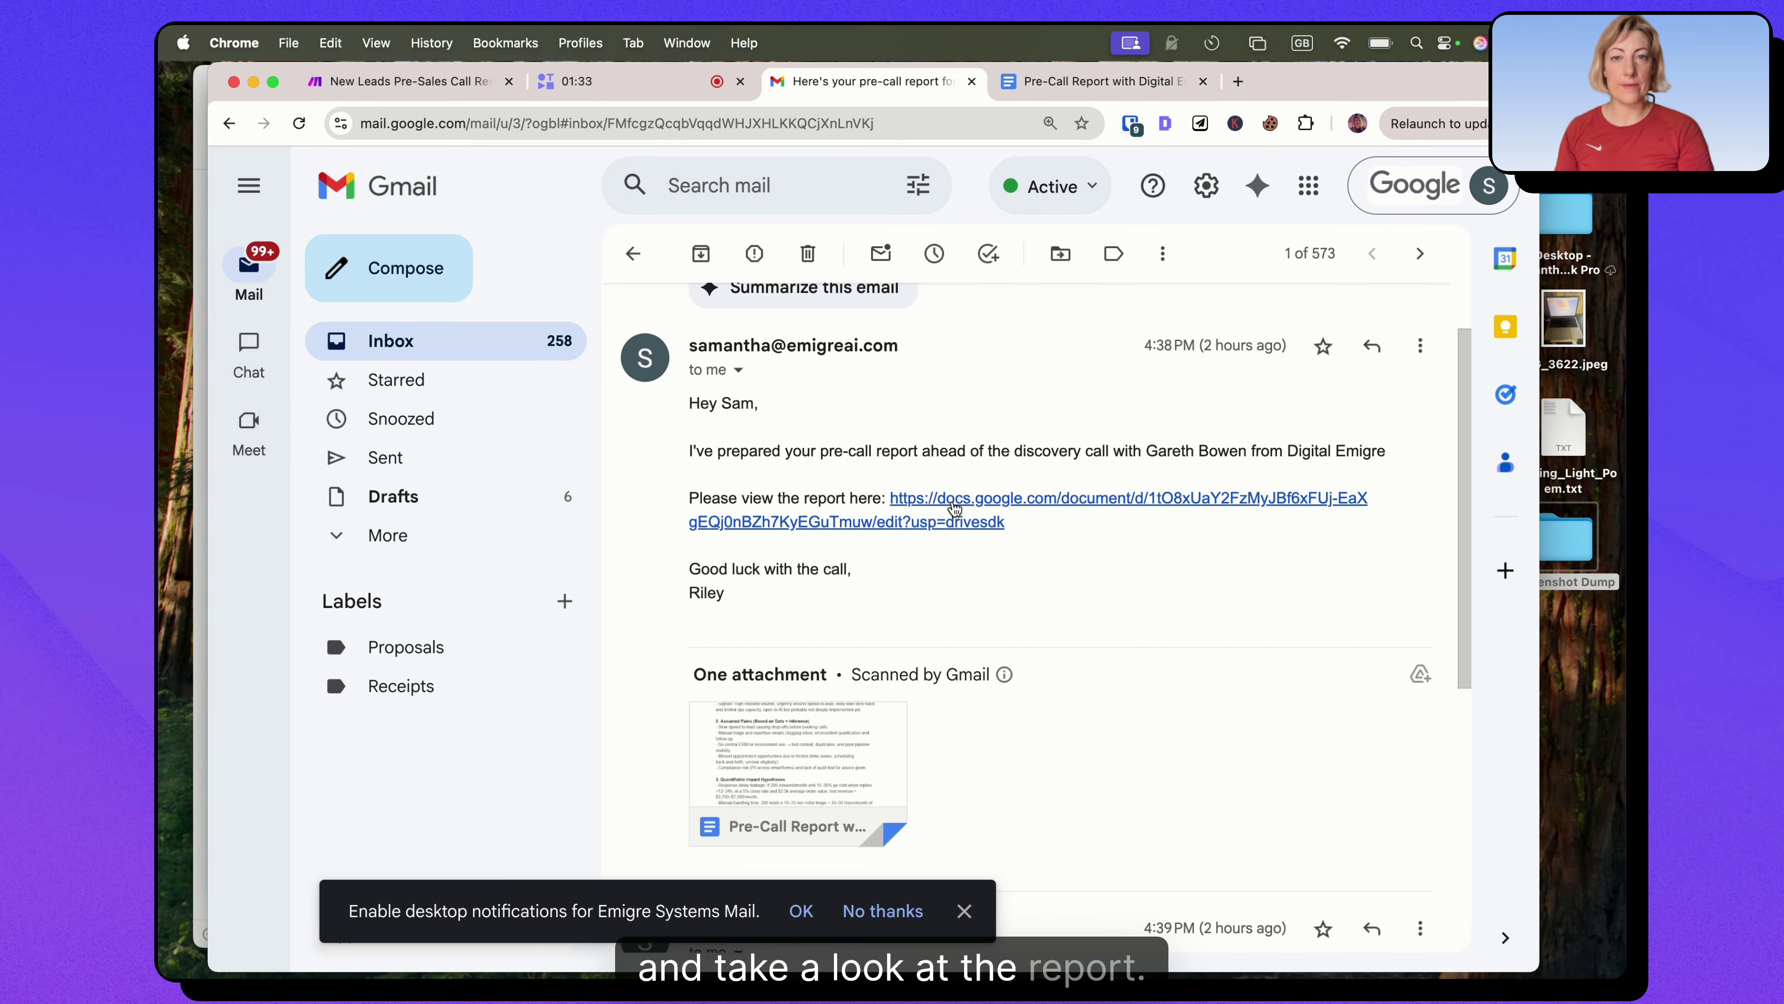
pyautogui.click(994, 501)
# Close the duplicate report tab and zoom the document to 125%.
pyautogui.click(1405, 81)
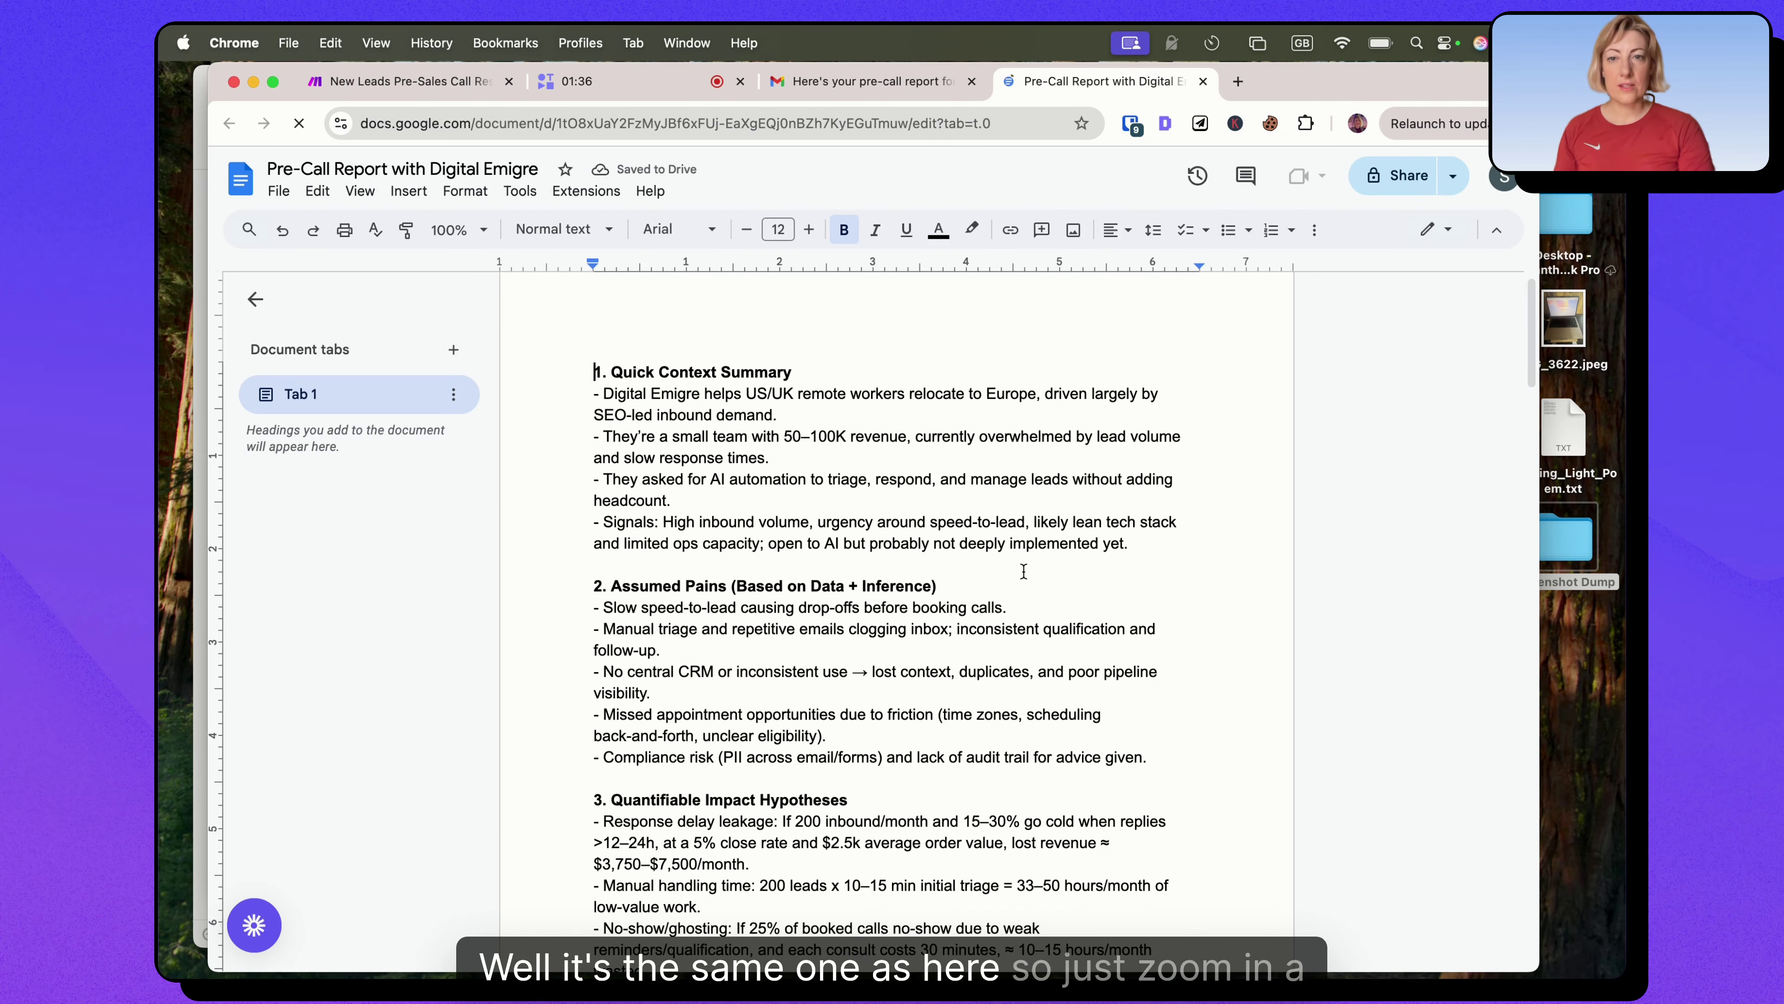
pyautogui.click(450, 229)
pyautogui.click(455, 437)
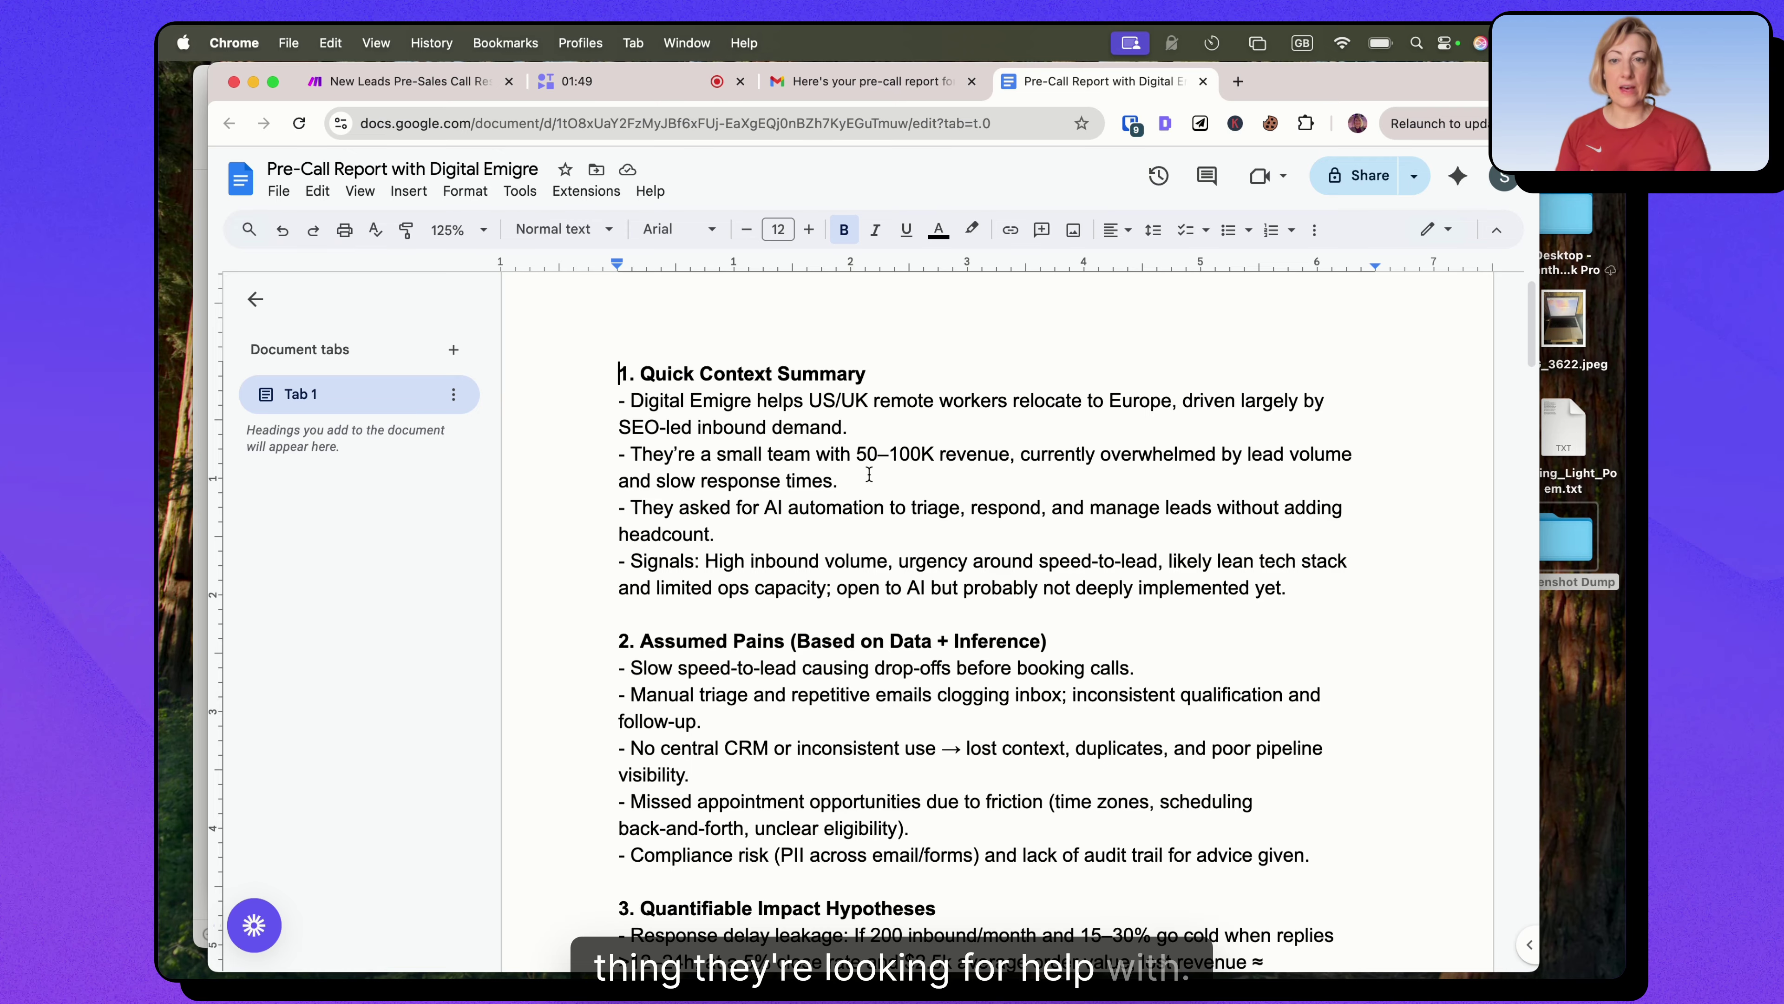
# Scroll through the report from the opportunity zones down to the Discovery Call Objectives.
pyautogui.scroll(-3, 783, 507)
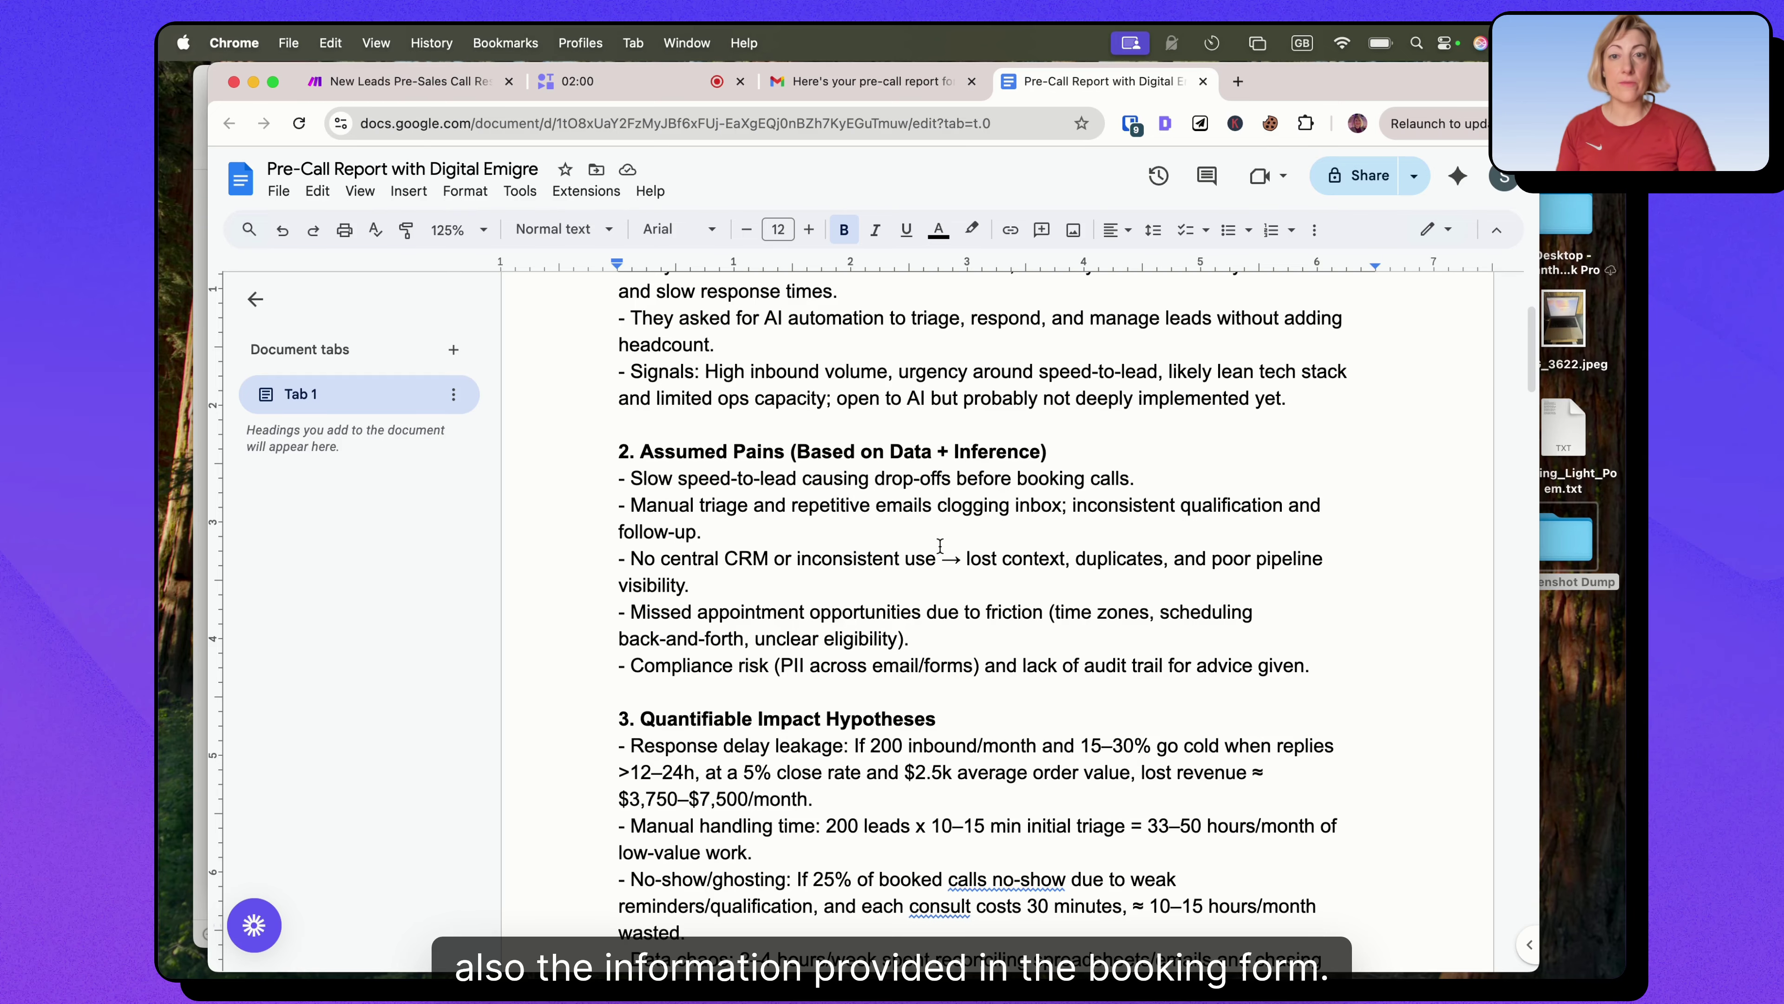
pyautogui.scroll(-3, 940, 546)
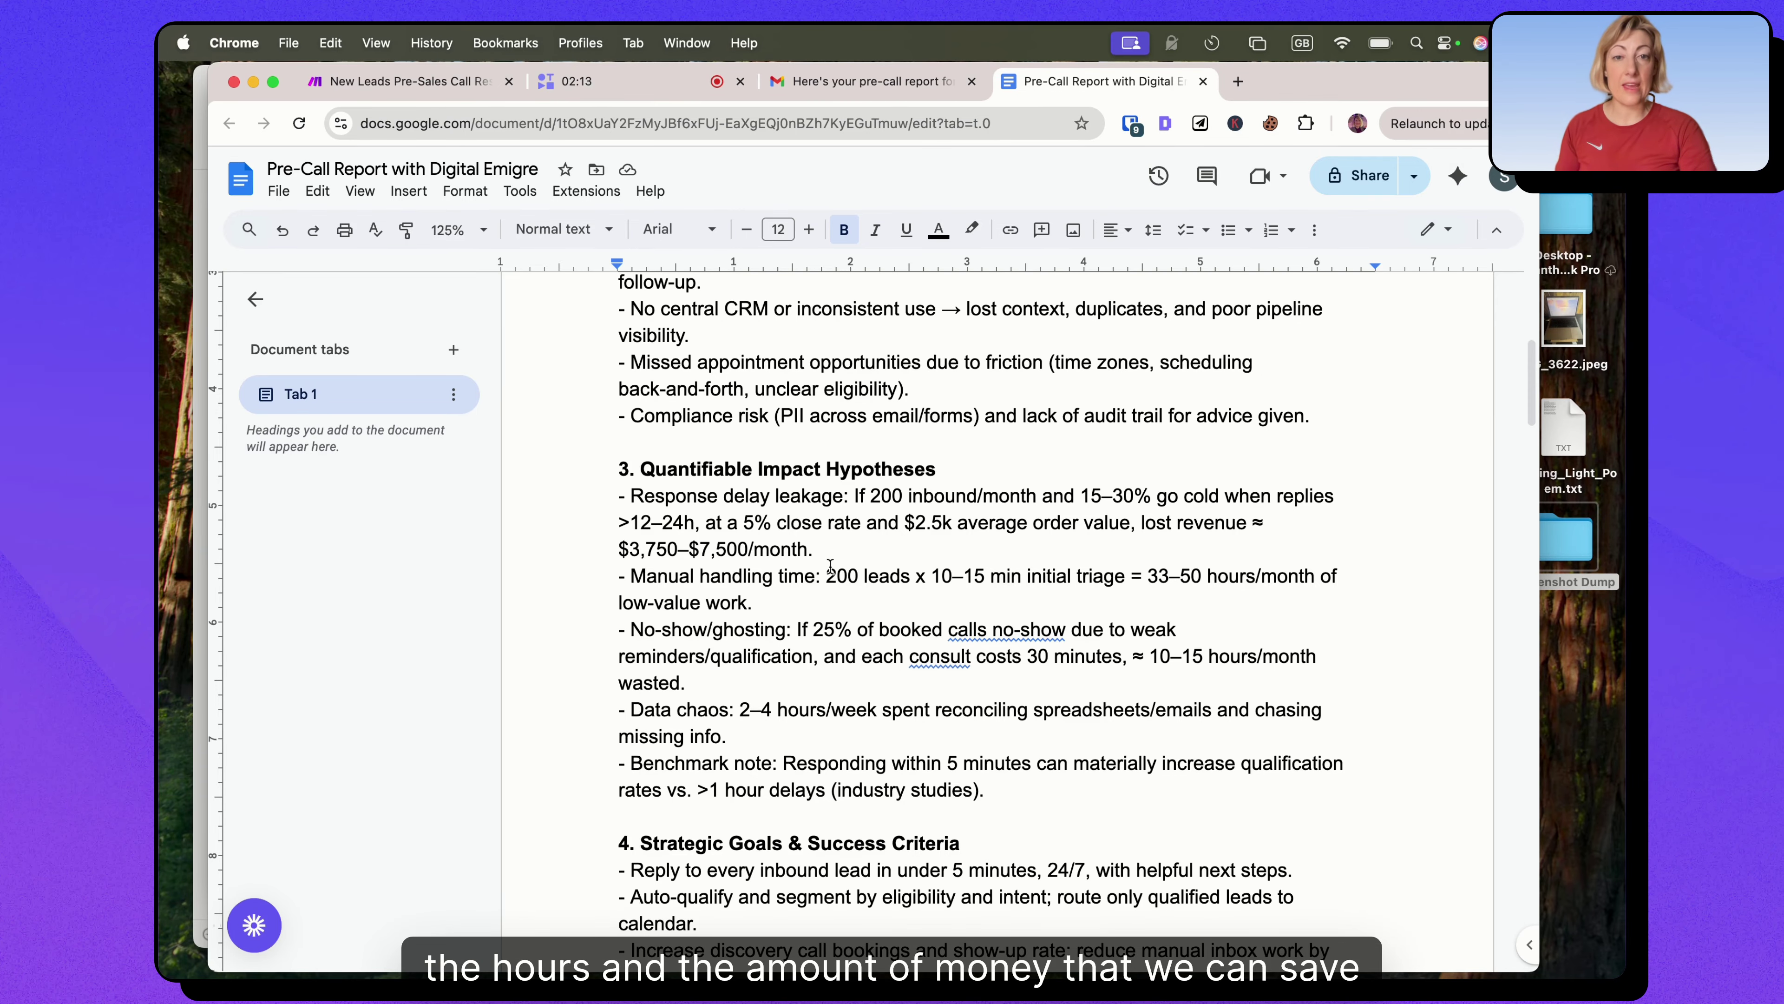
pyautogui.scroll(-5, 709, 480)
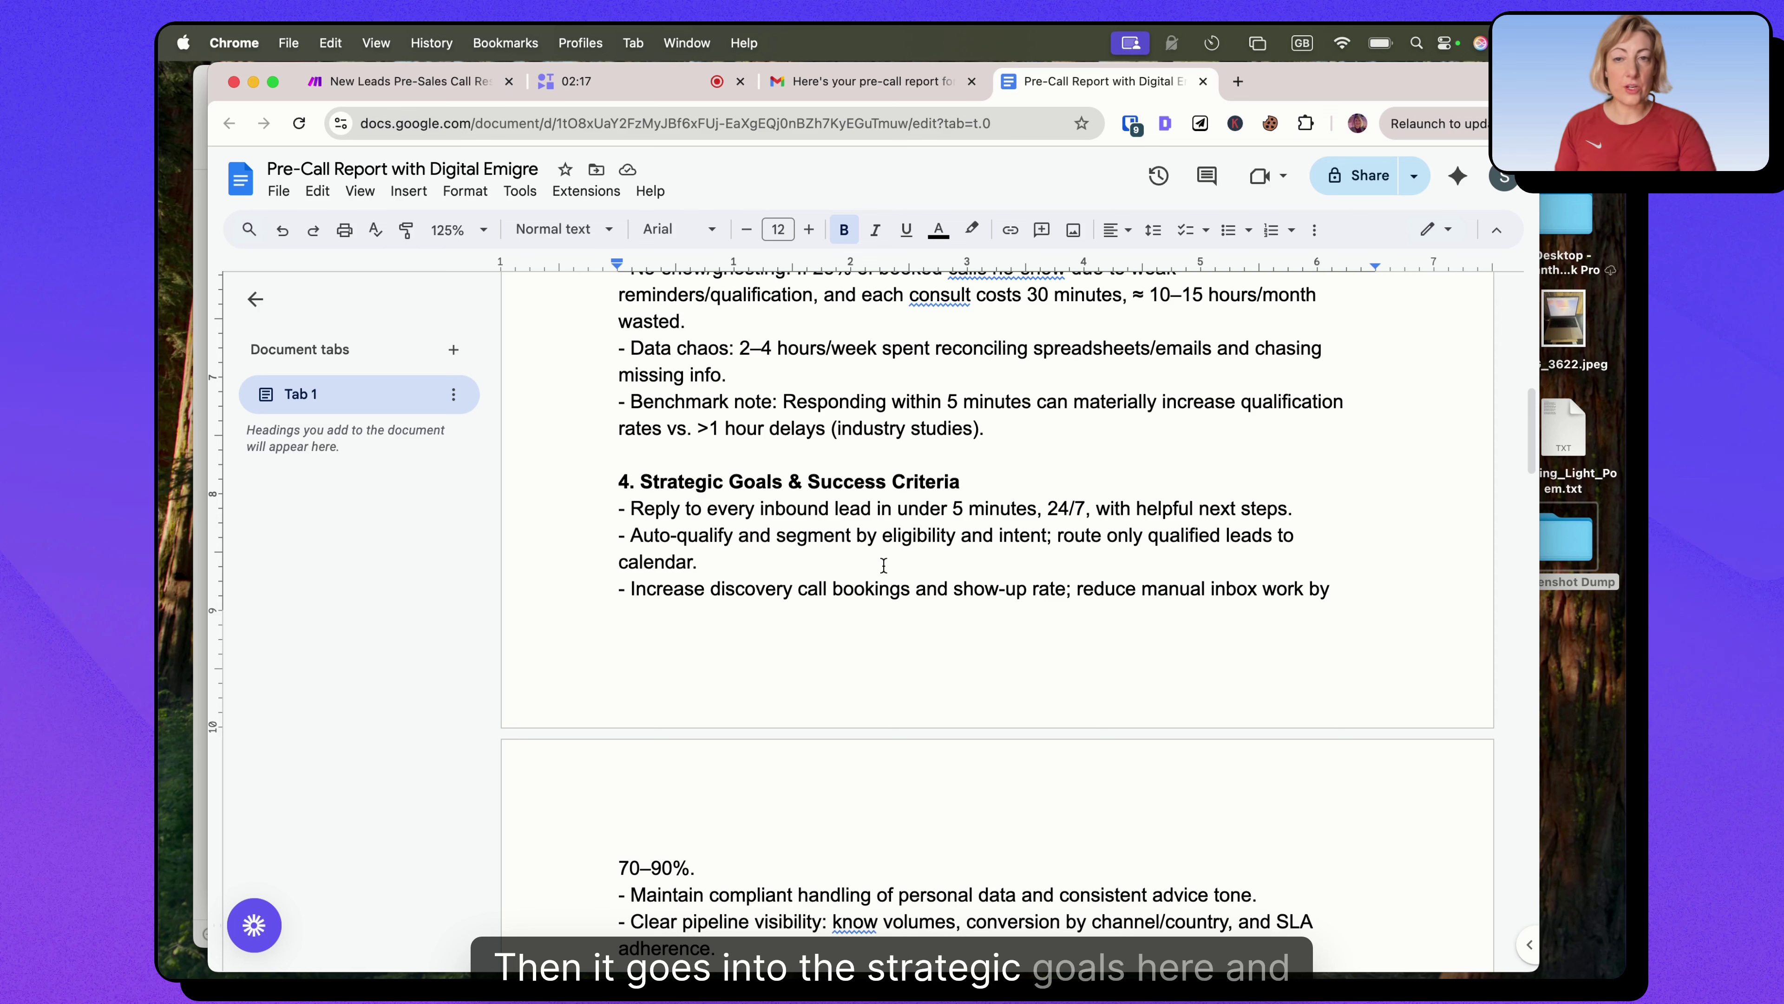
pyautogui.scroll(-2, 884, 566)
pyautogui.scroll(-5, 884, 567)
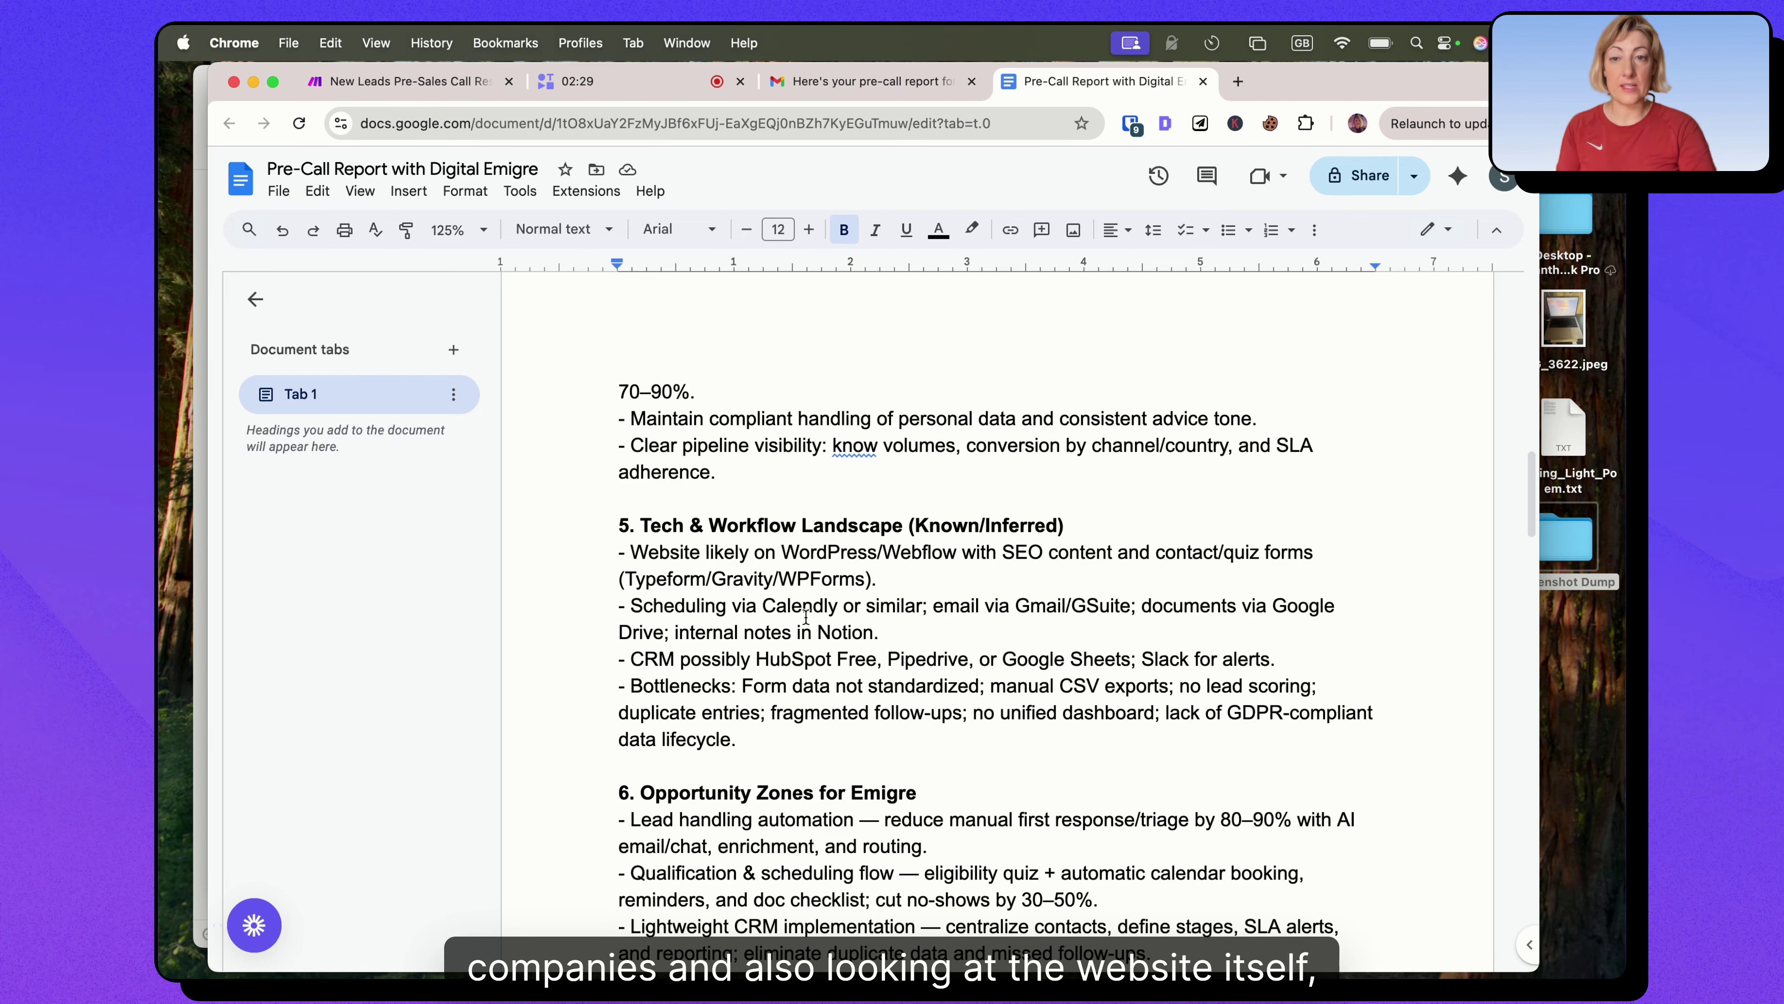
pyautogui.scroll(-4, 843, 535)
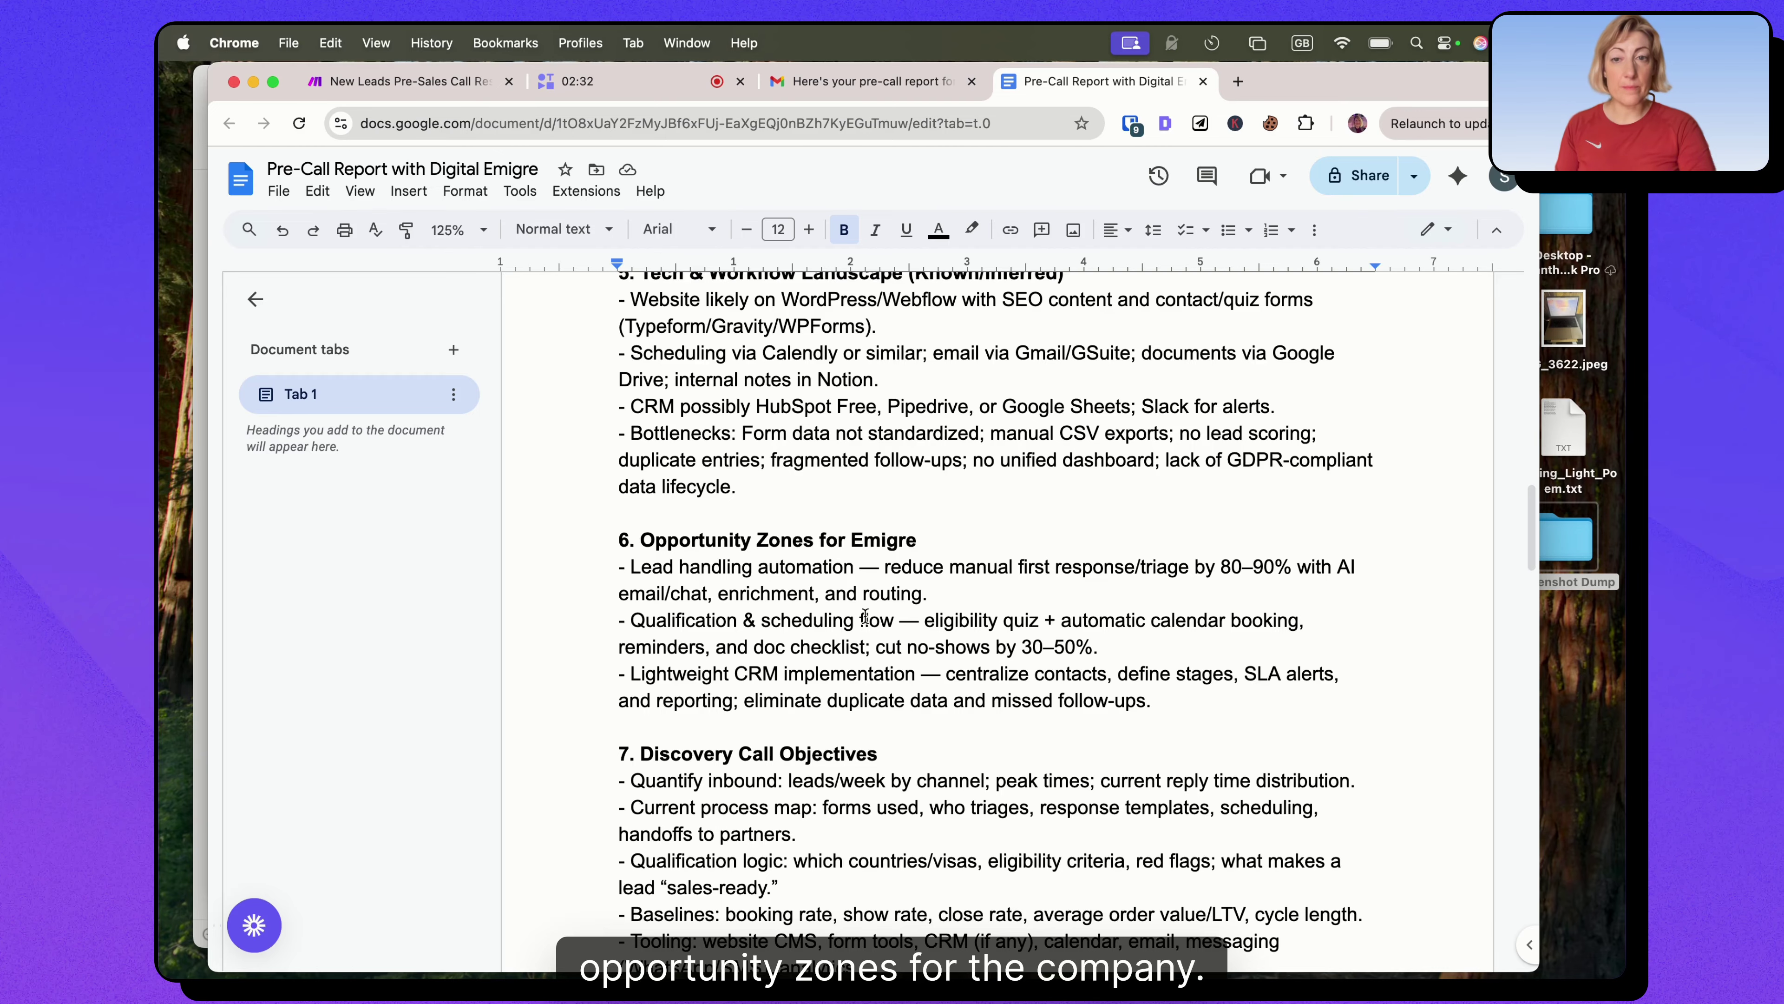
pyautogui.scroll(-2, 857, 495)
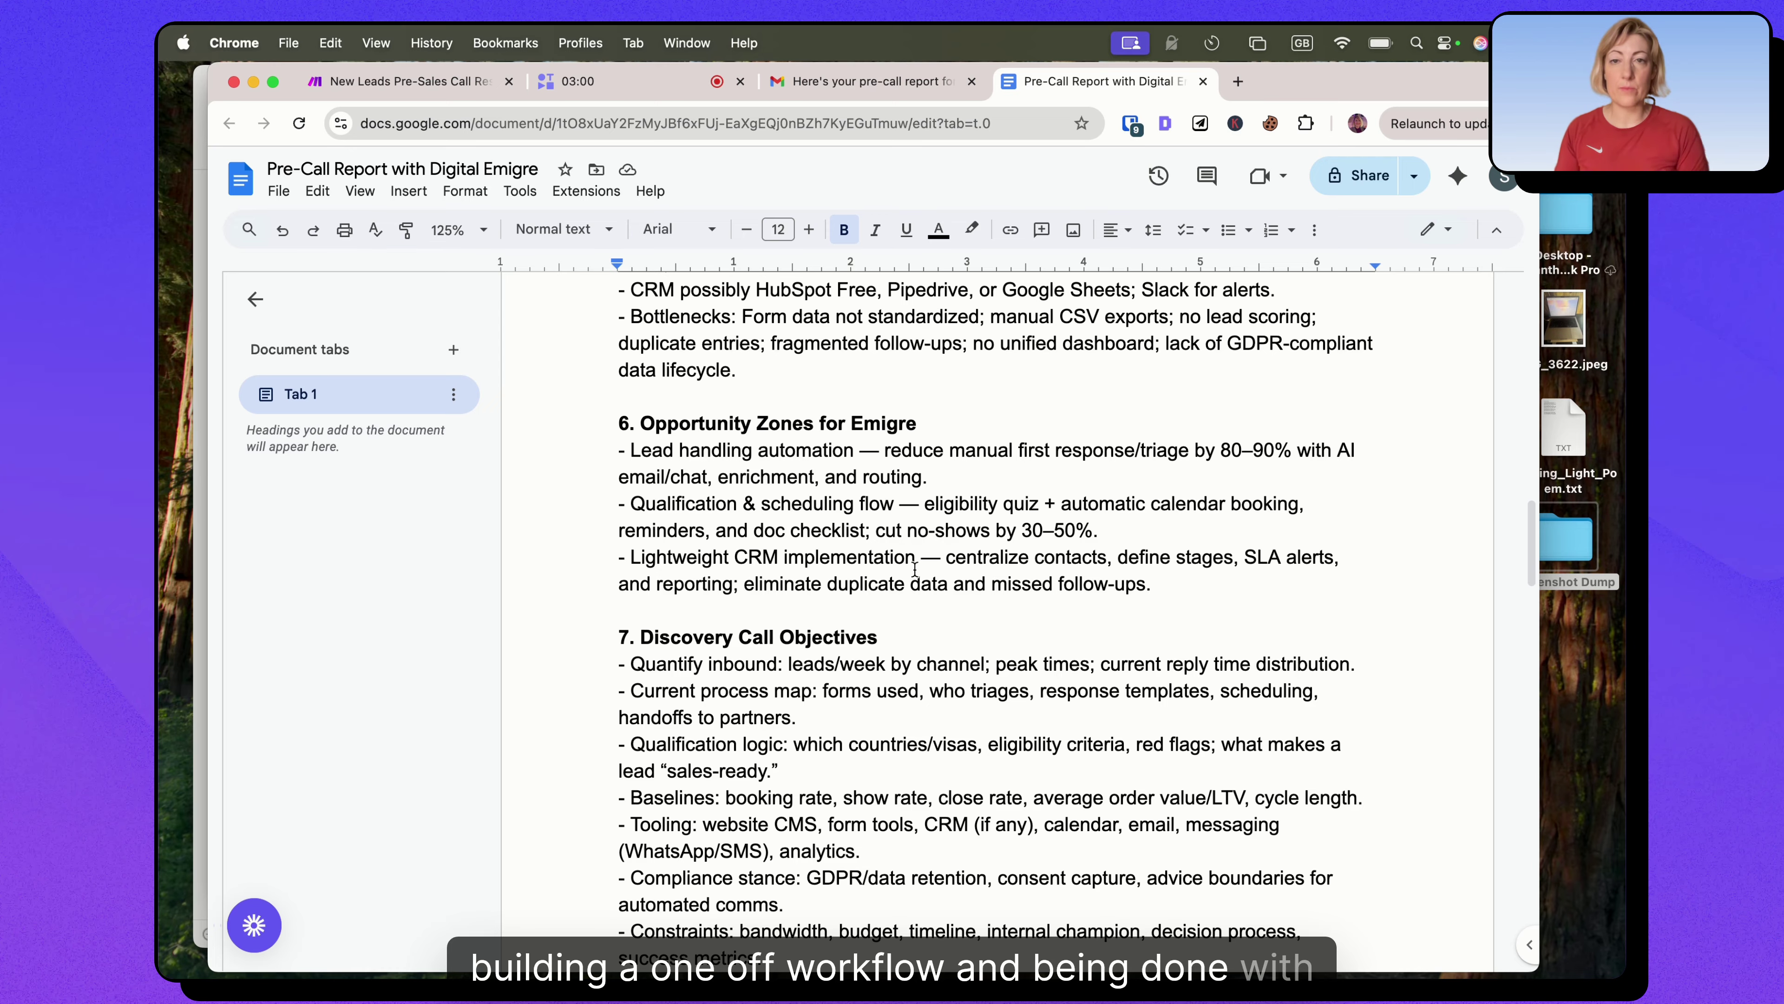
pyautogui.scroll(-3, 663, 531)
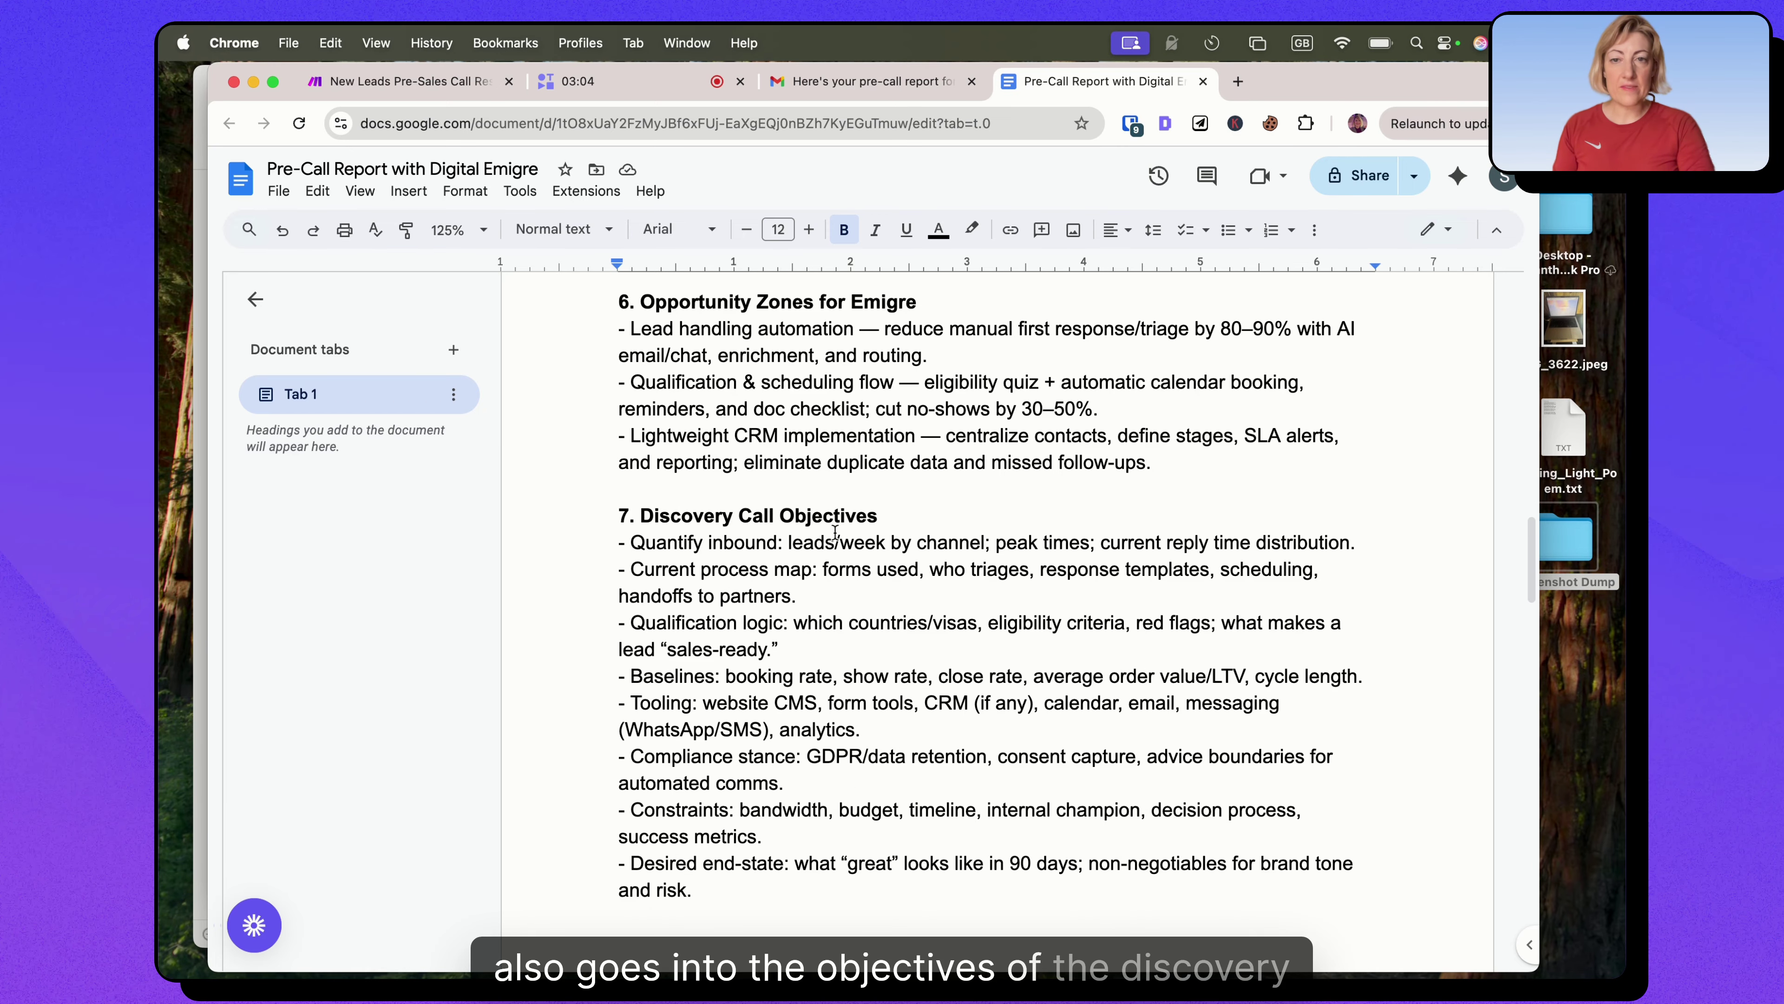
pyautogui.scroll(-2, 798, 550)
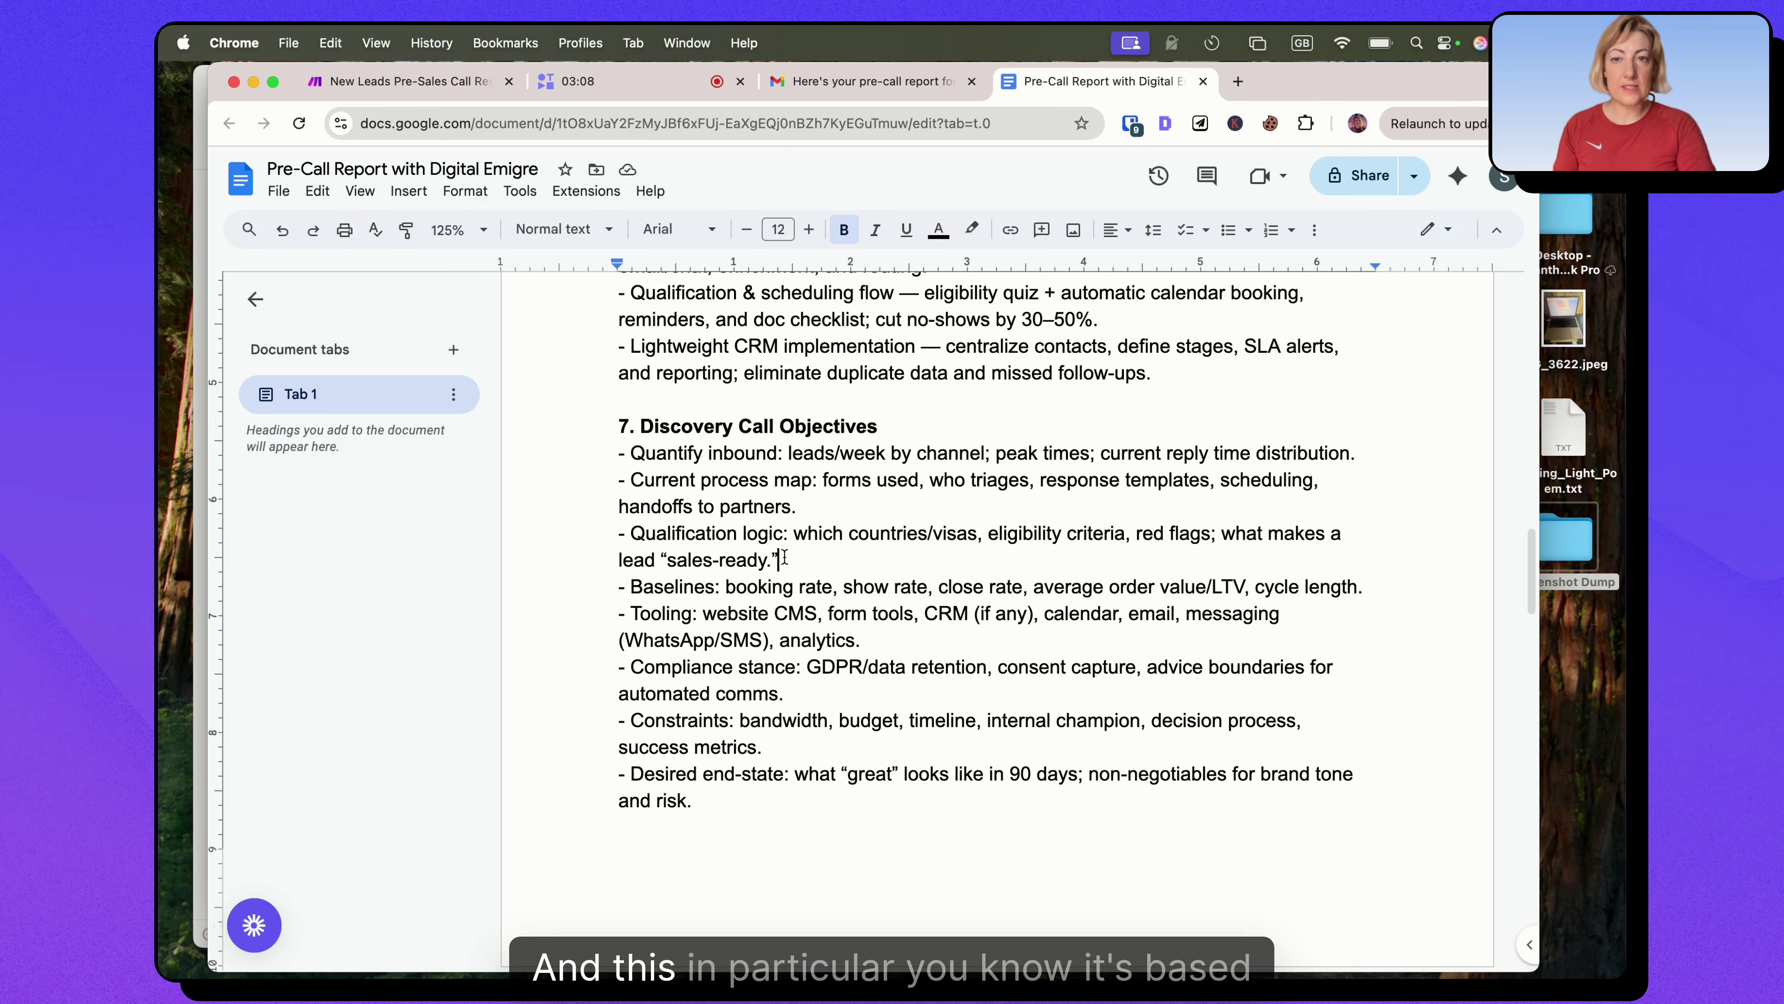
pyautogui.tripleClick(797, 550)
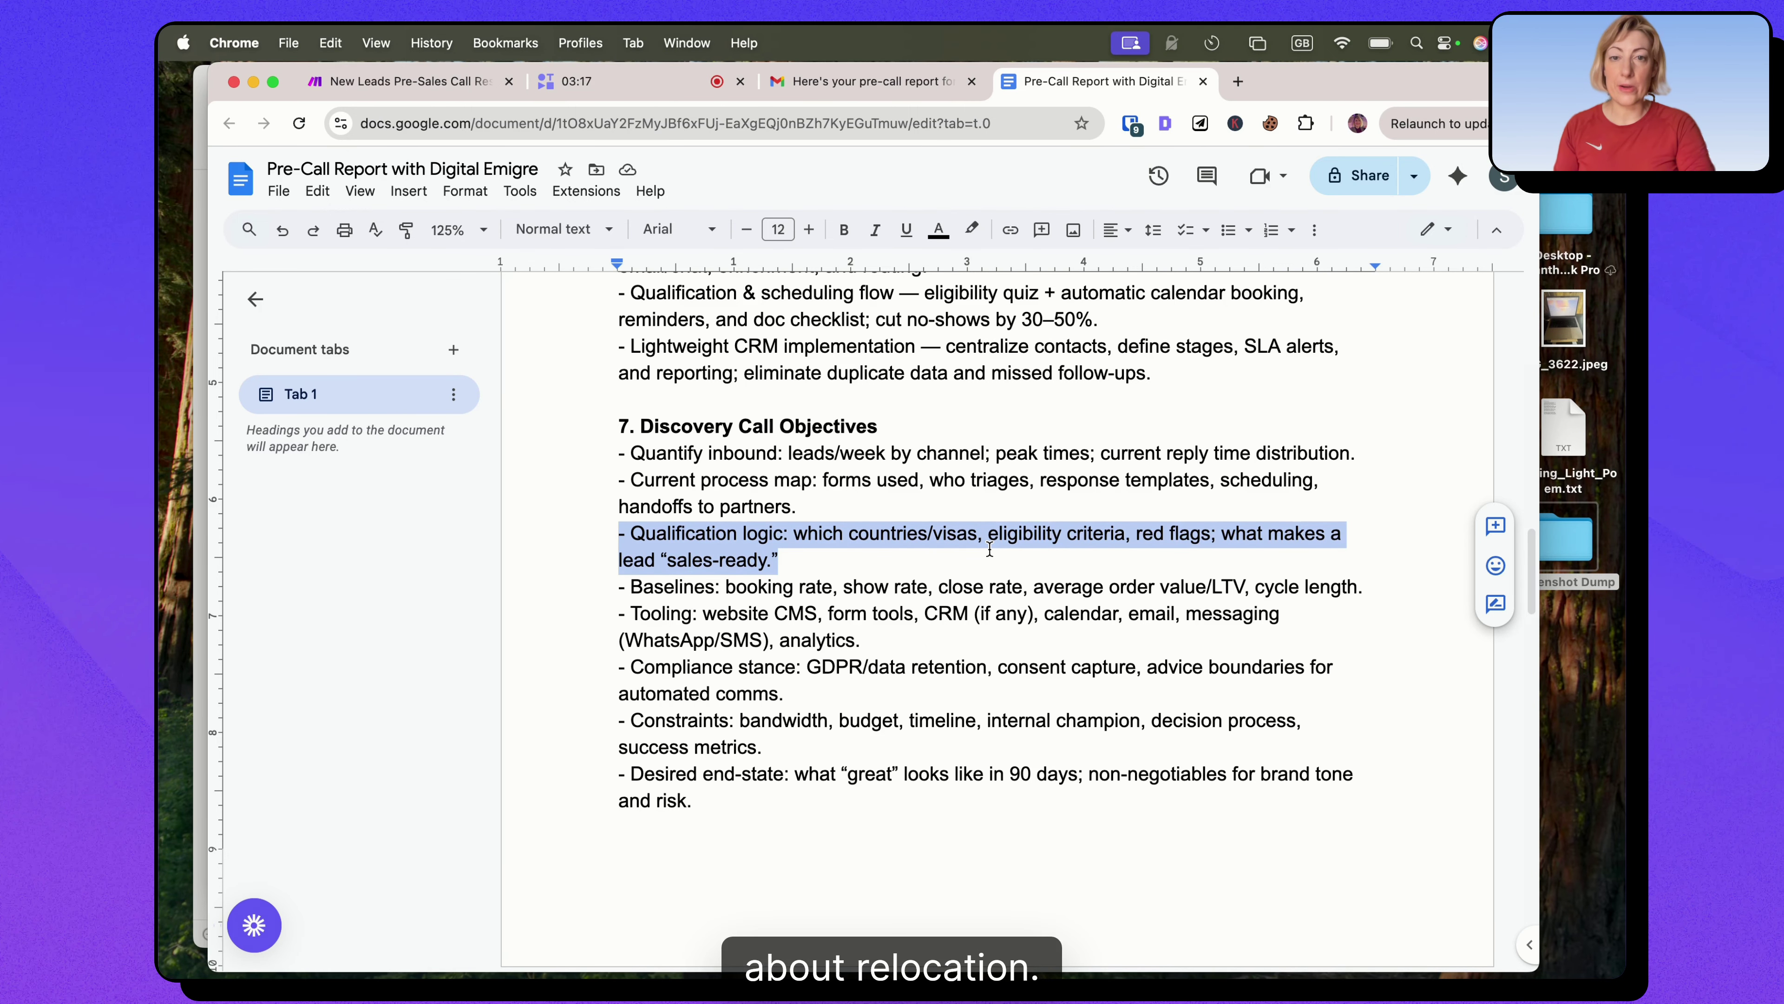
pyautogui.scroll(-1, 857, 608)
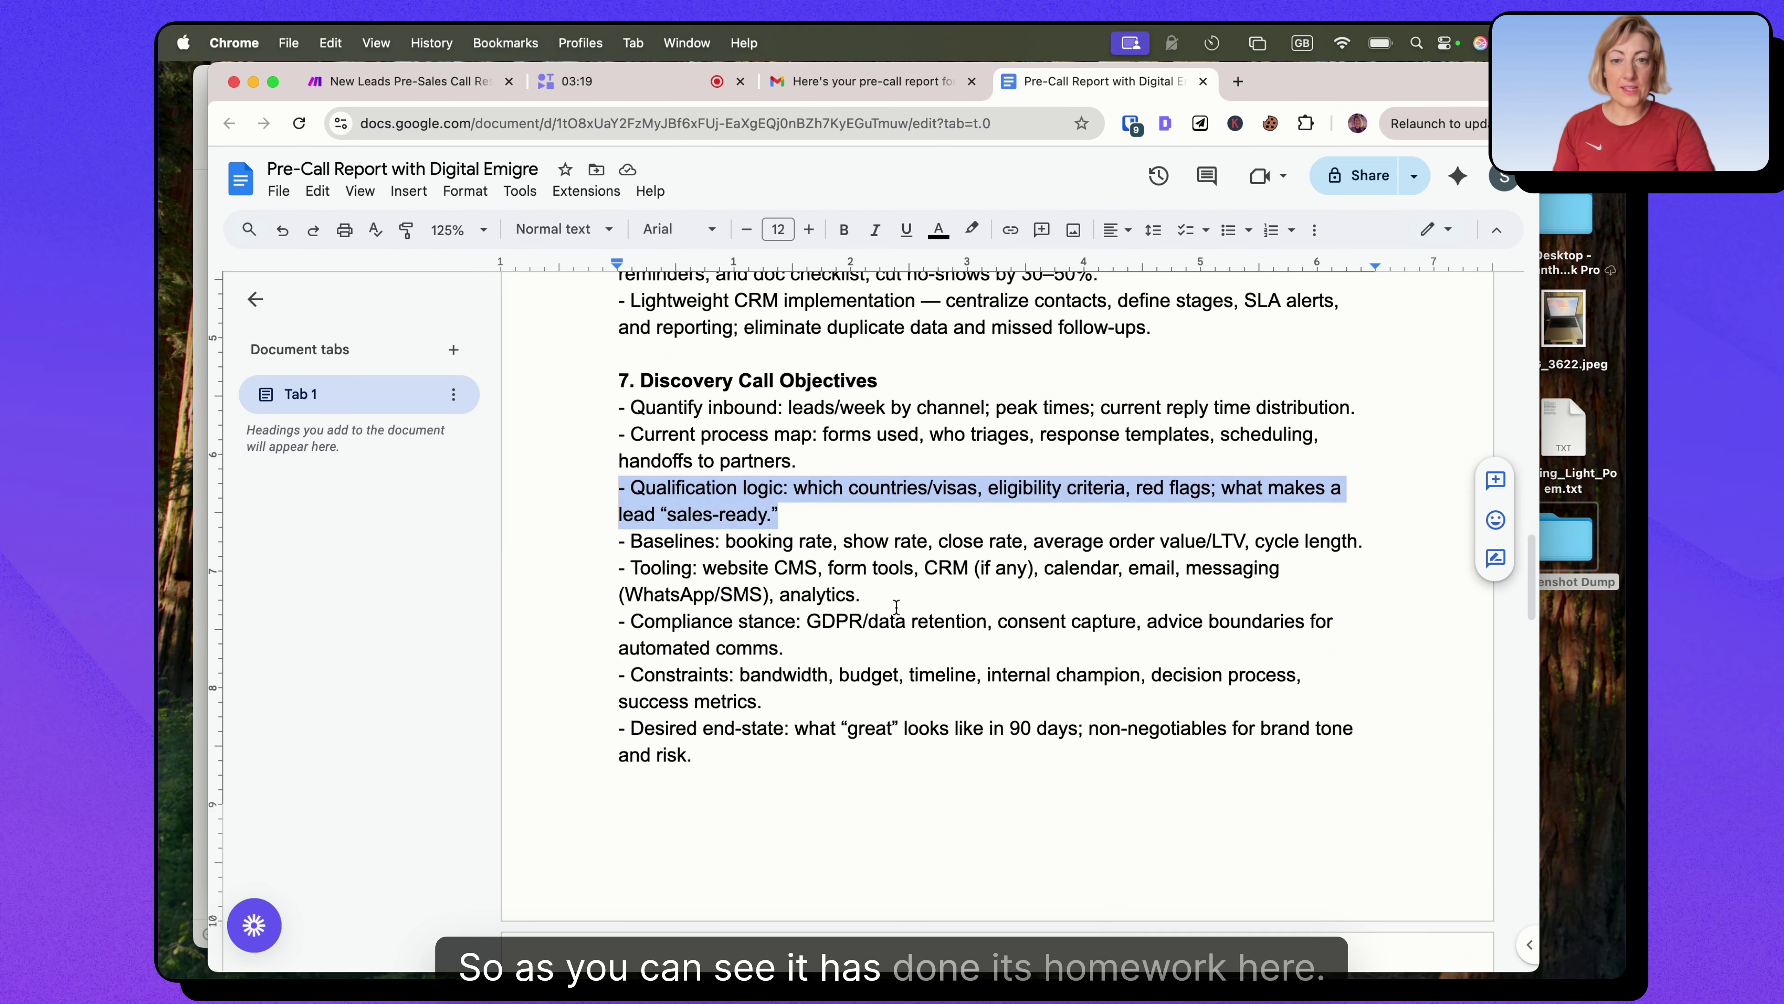
pyautogui.scroll(-5, 871, 607)
pyautogui.scroll(-5, 896, 606)
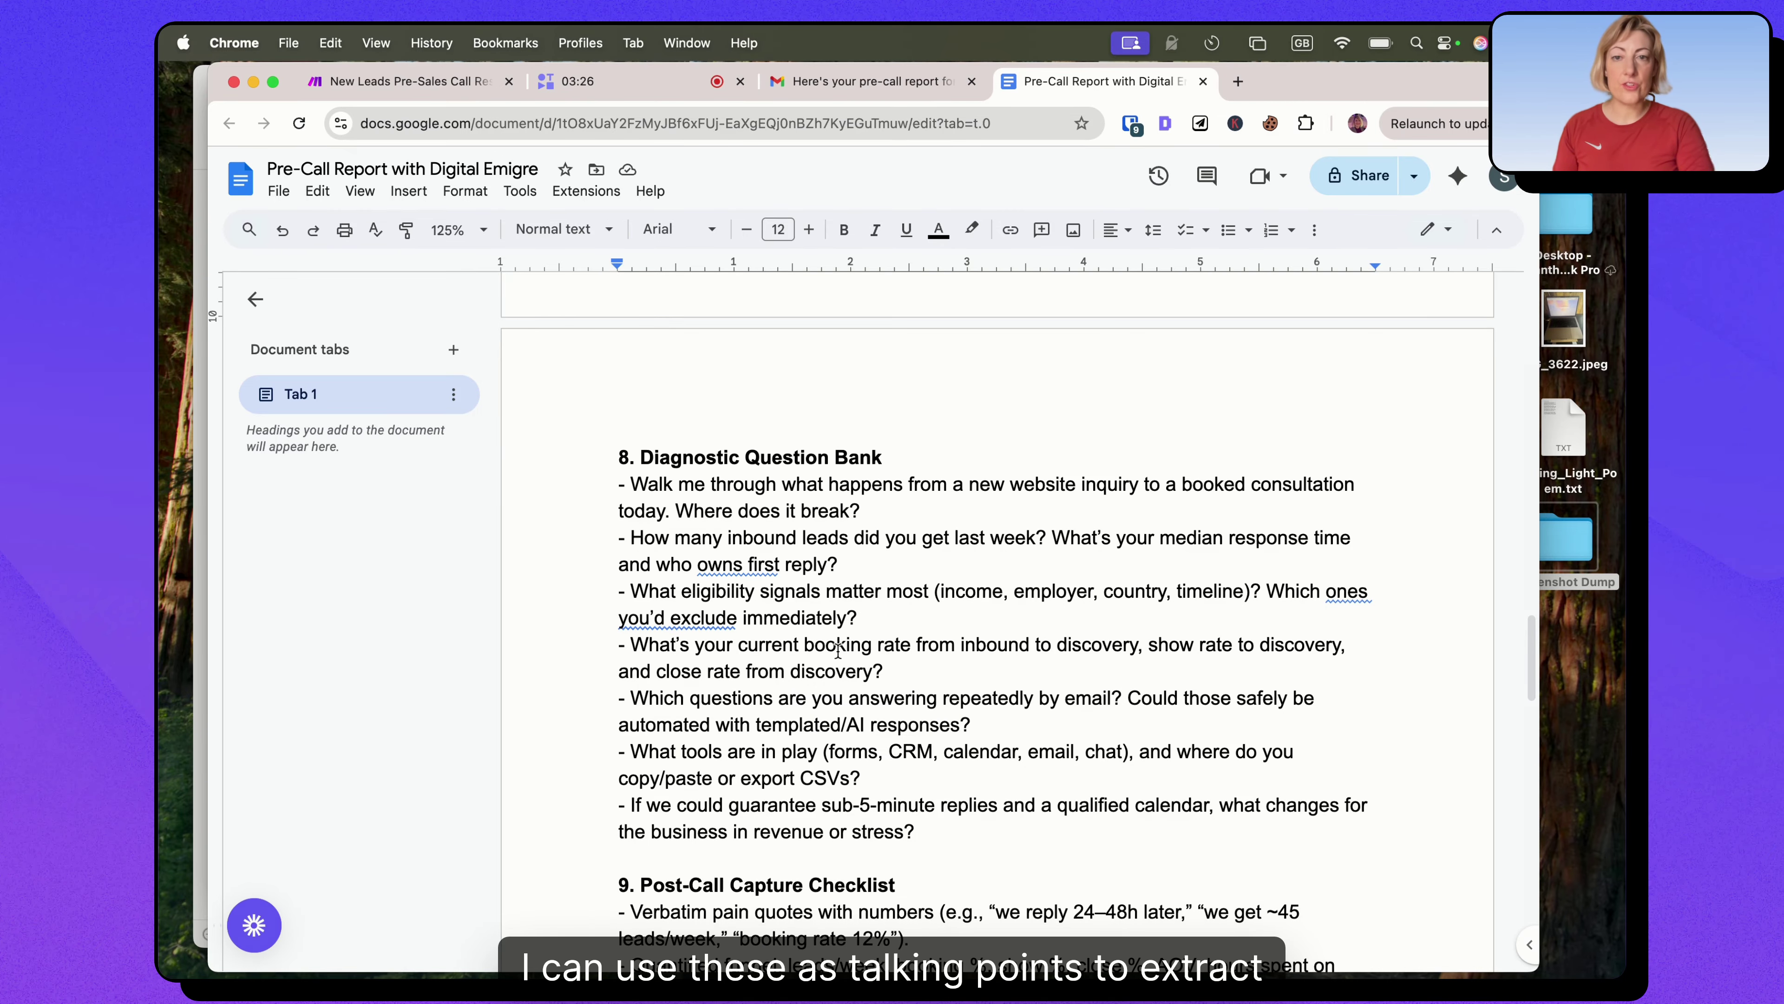
pyautogui.scroll(-2, 839, 650)
pyautogui.scroll(-5, 838, 650)
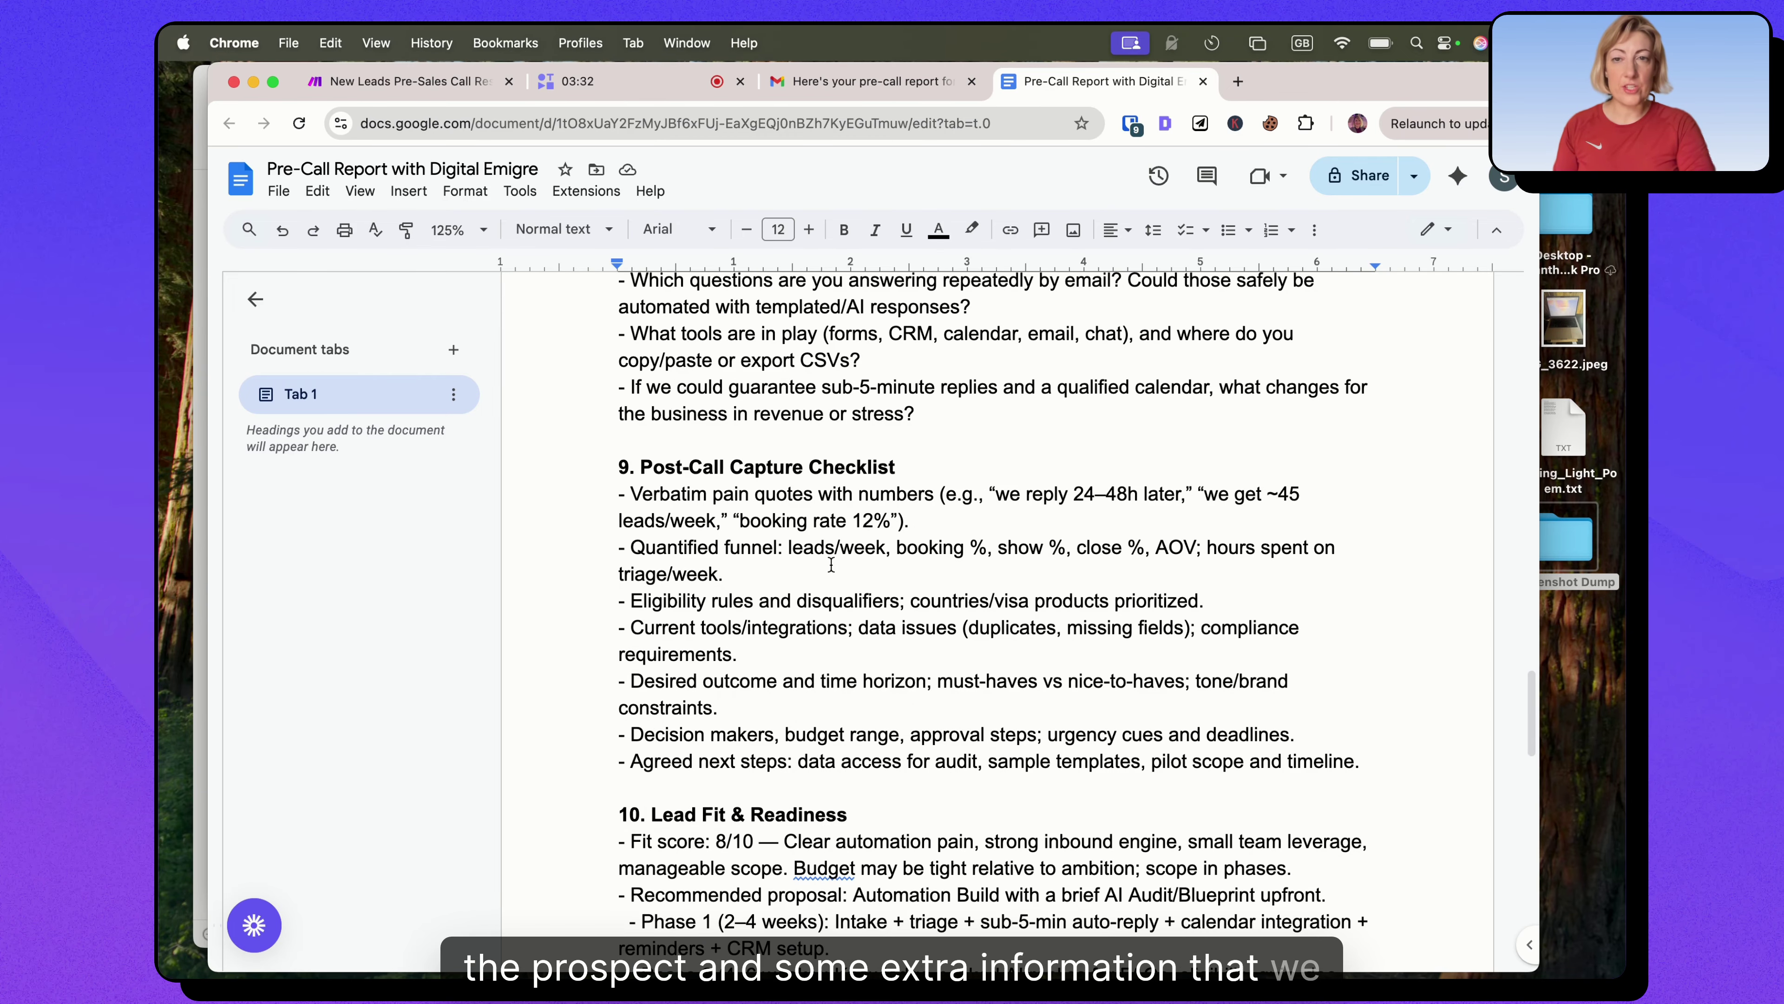
pyautogui.scroll(-4, 831, 565)
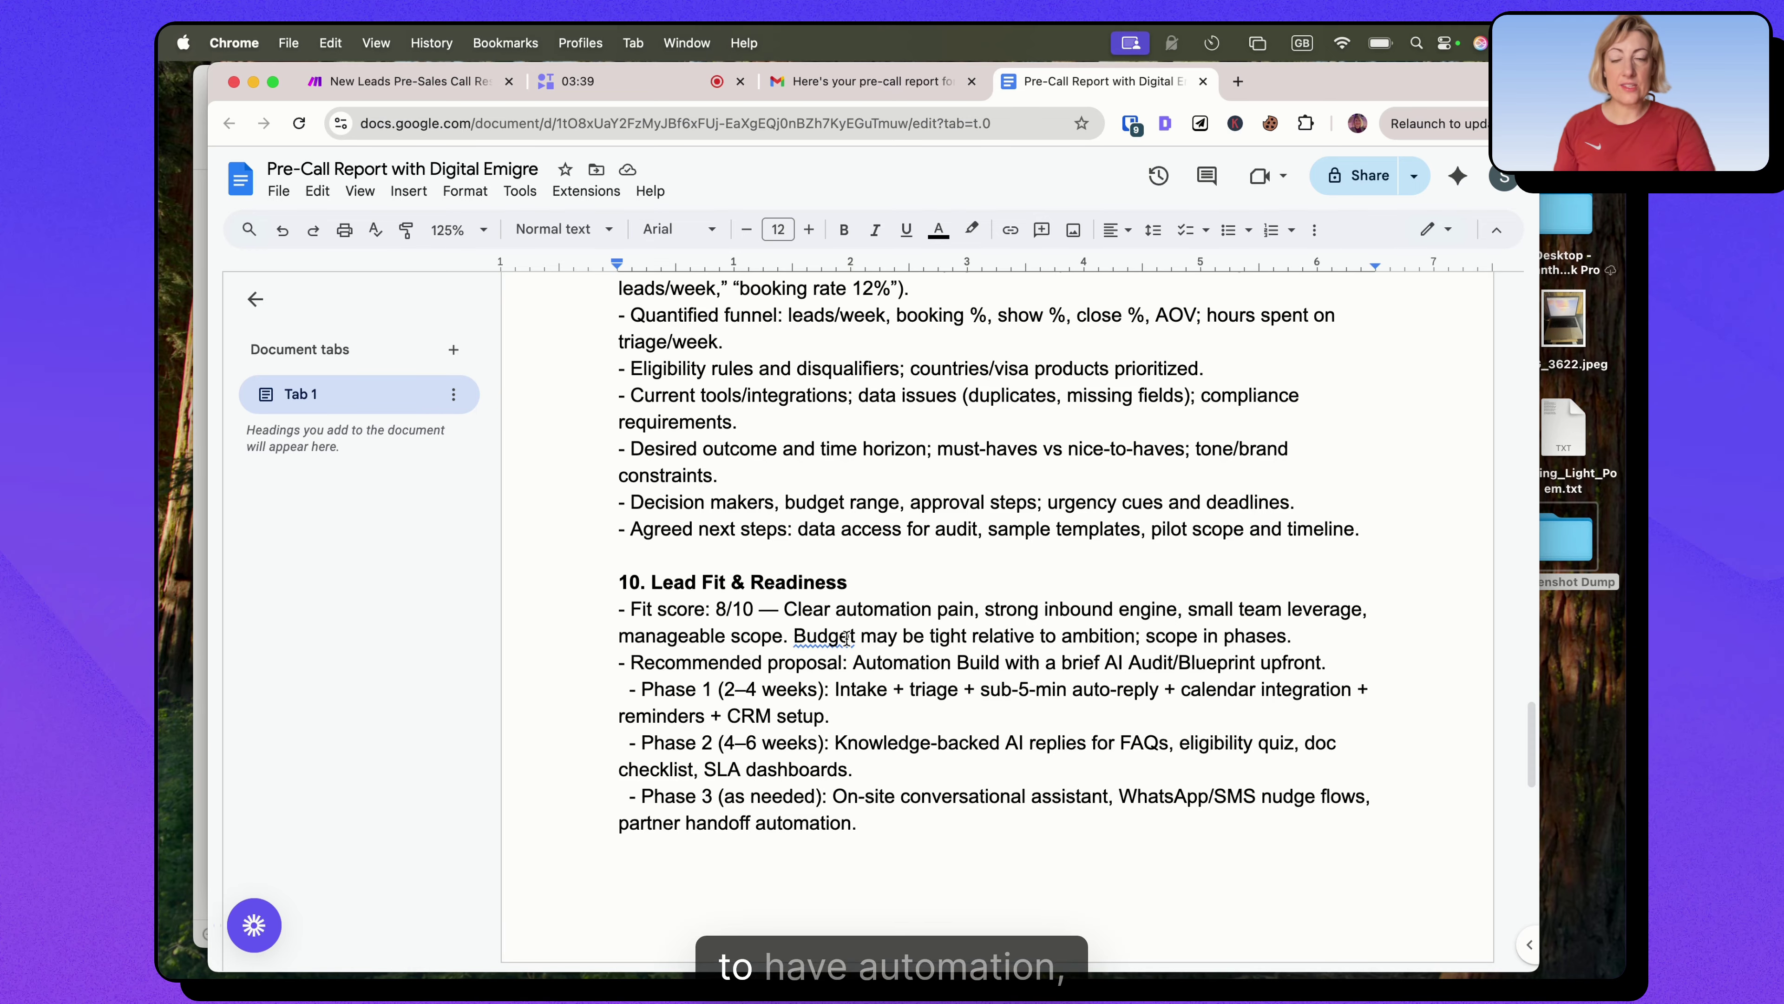
pyautogui.scroll(-3, 847, 637)
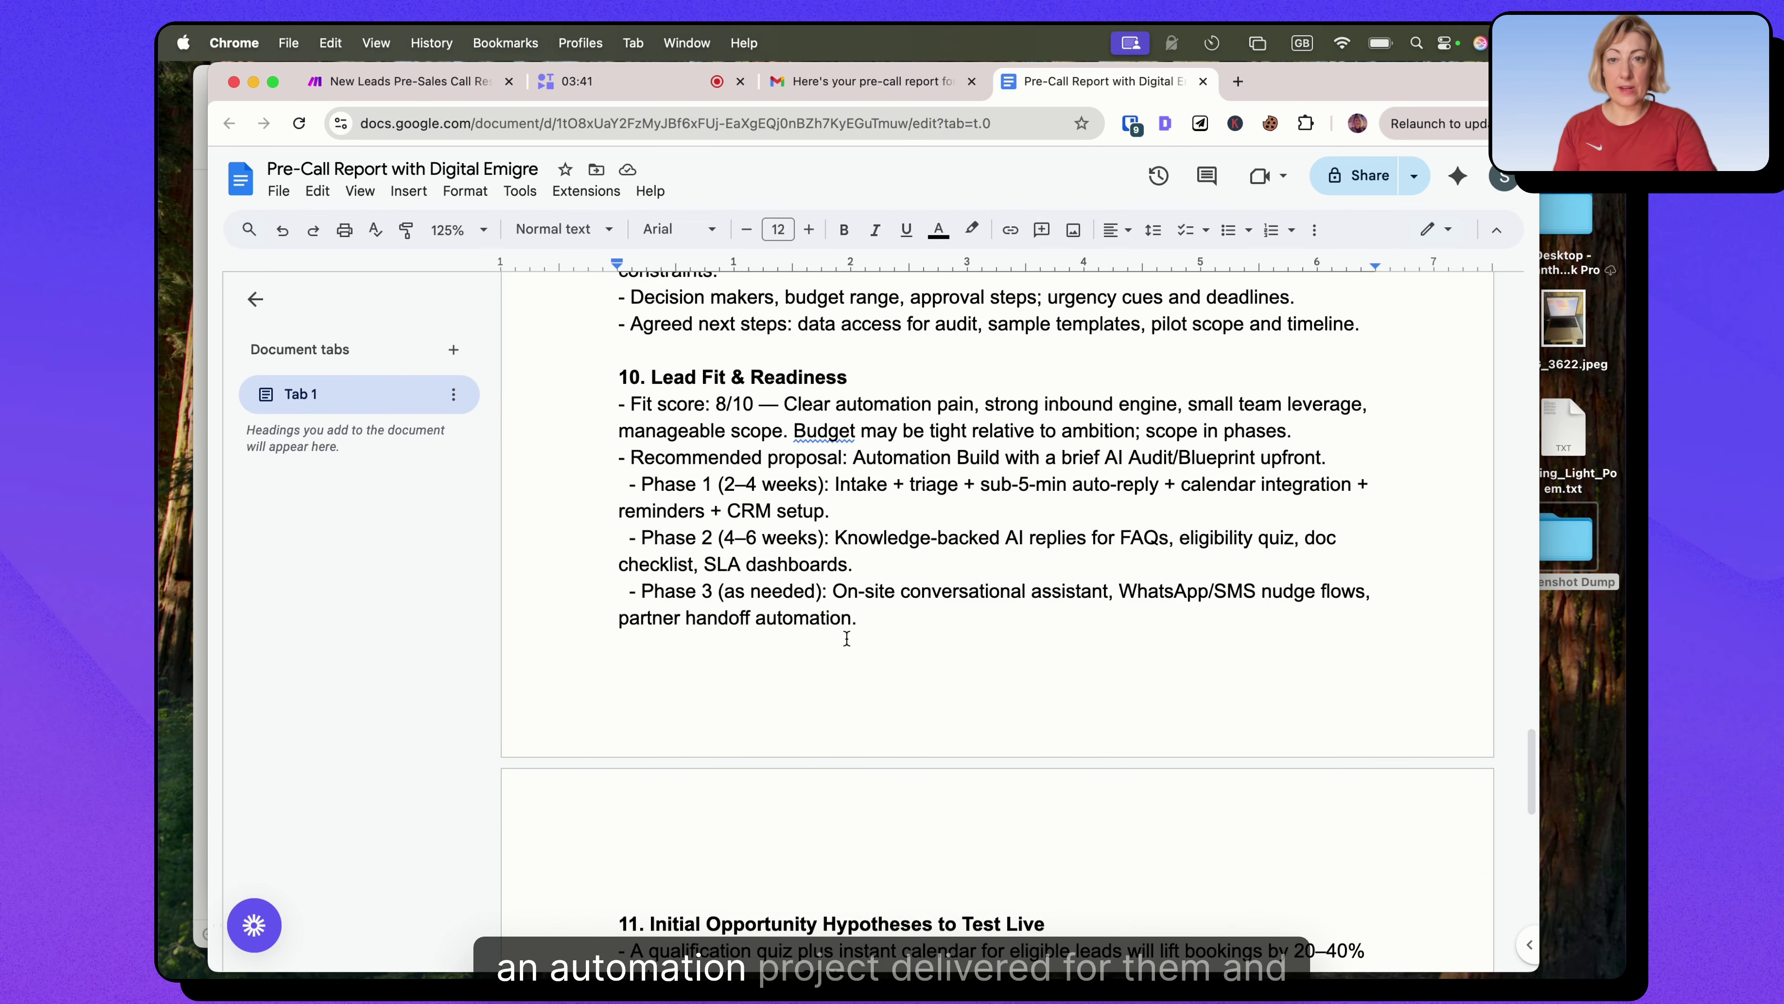
pyautogui.scroll(-2, 847, 637)
pyautogui.scroll(-2, 846, 638)
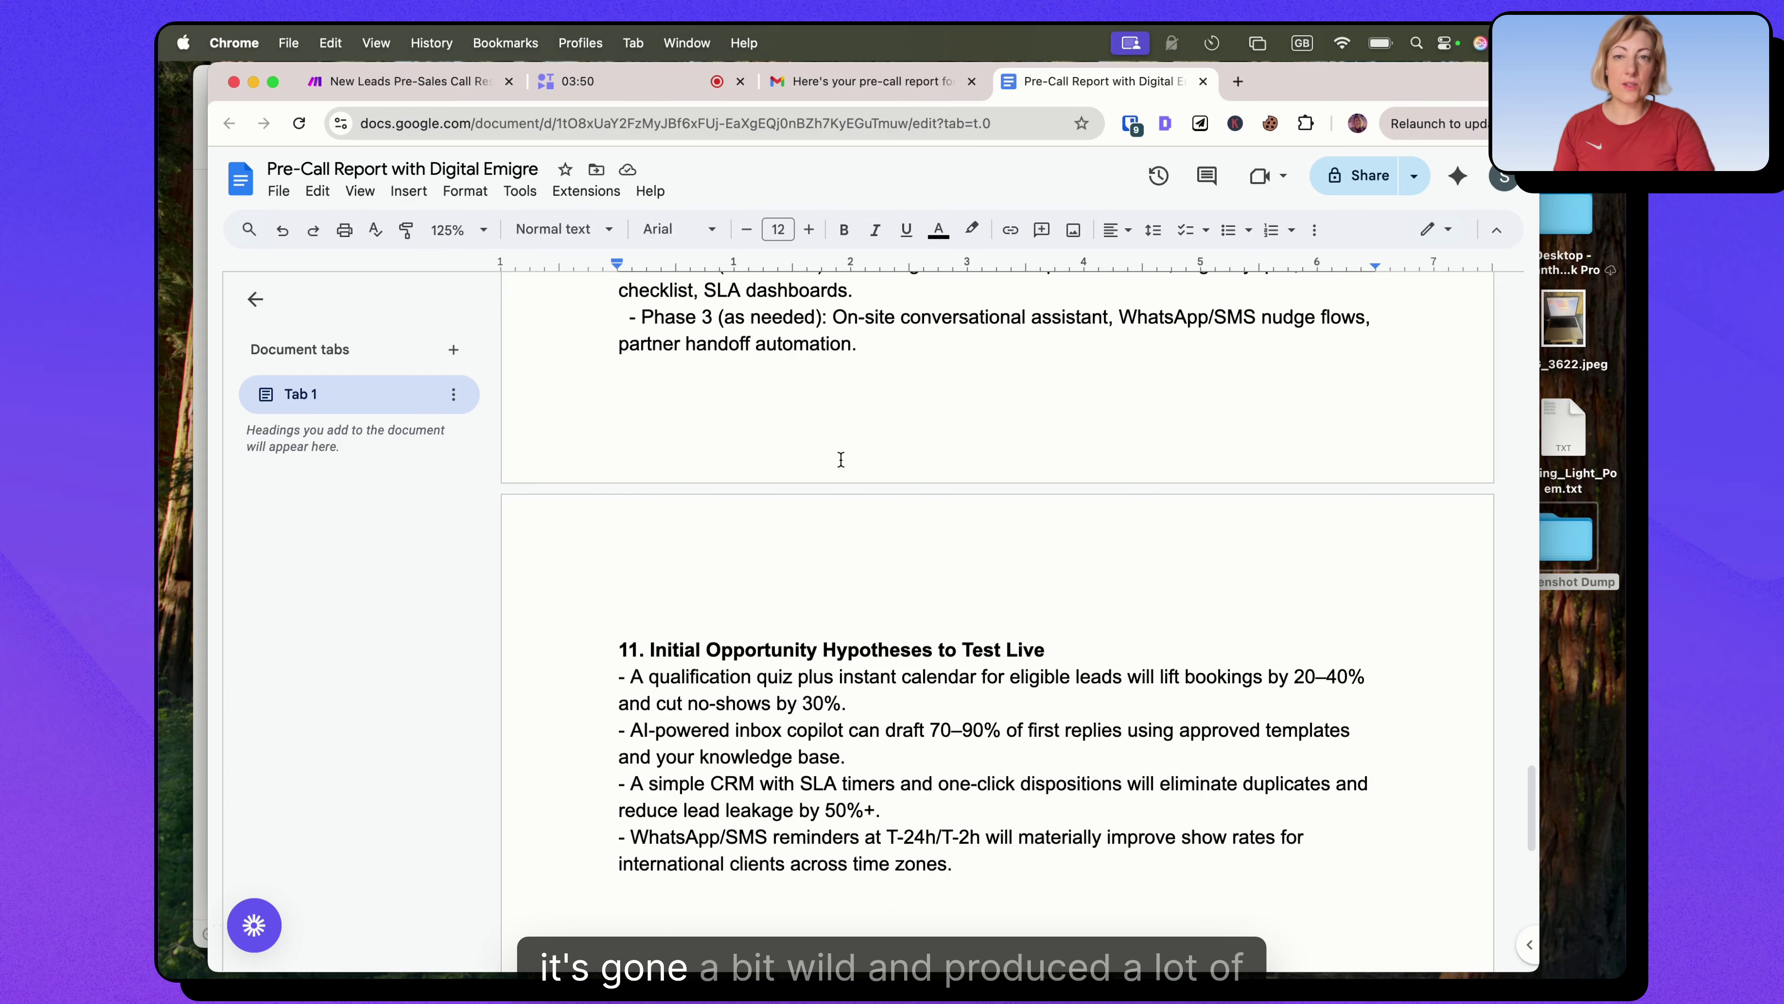
pyautogui.scroll(5, 845, 549)
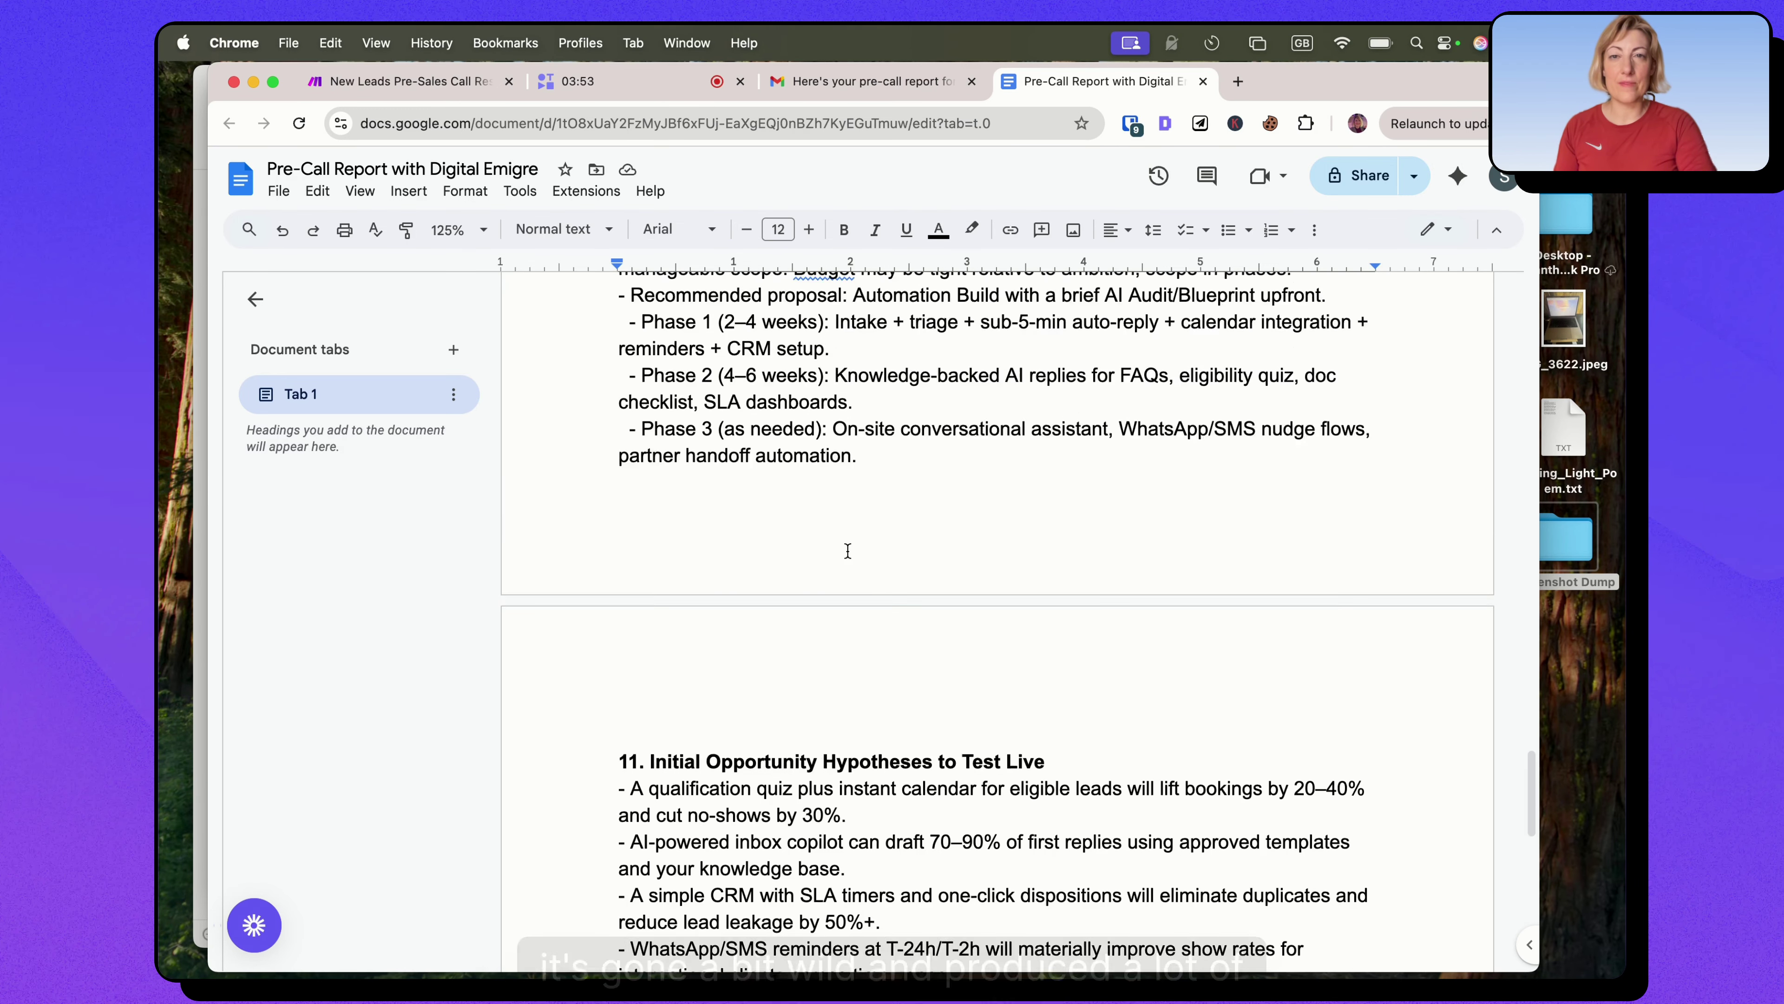
pyautogui.scroll(10, 848, 550)
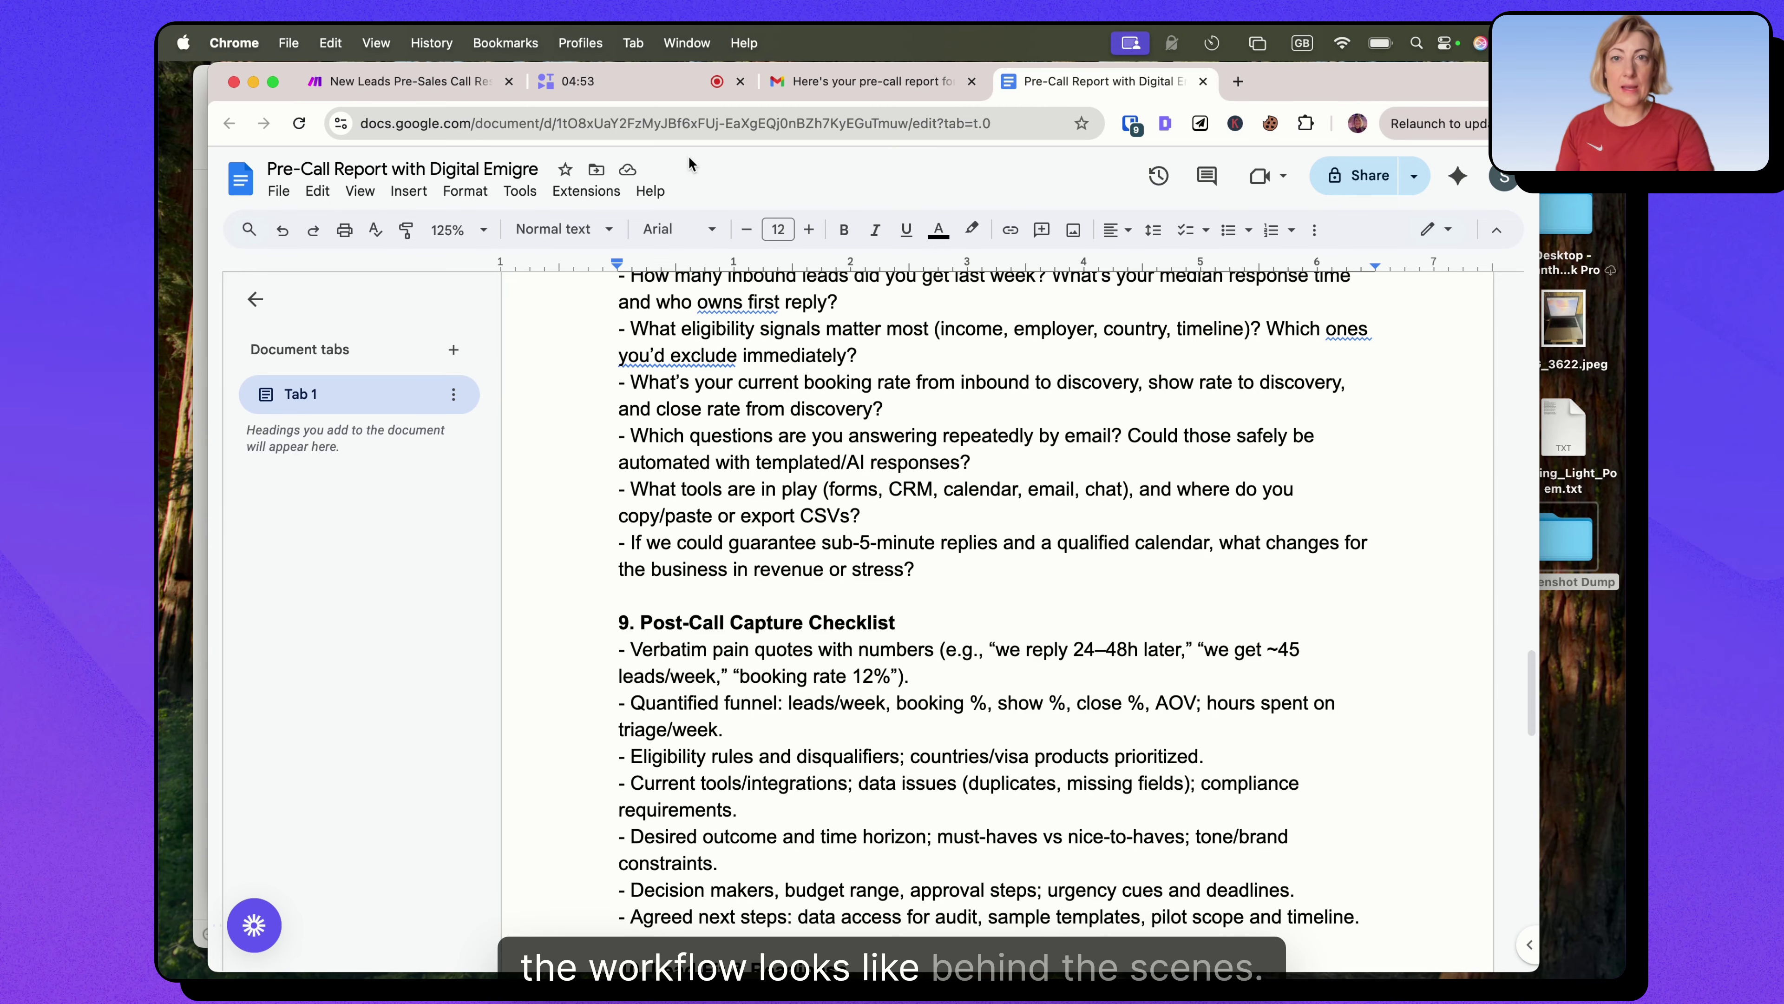
# Show the pre-sales call research scenario in Make, then the emailed pre-call report in Gmail.
pyautogui.click(417, 81)
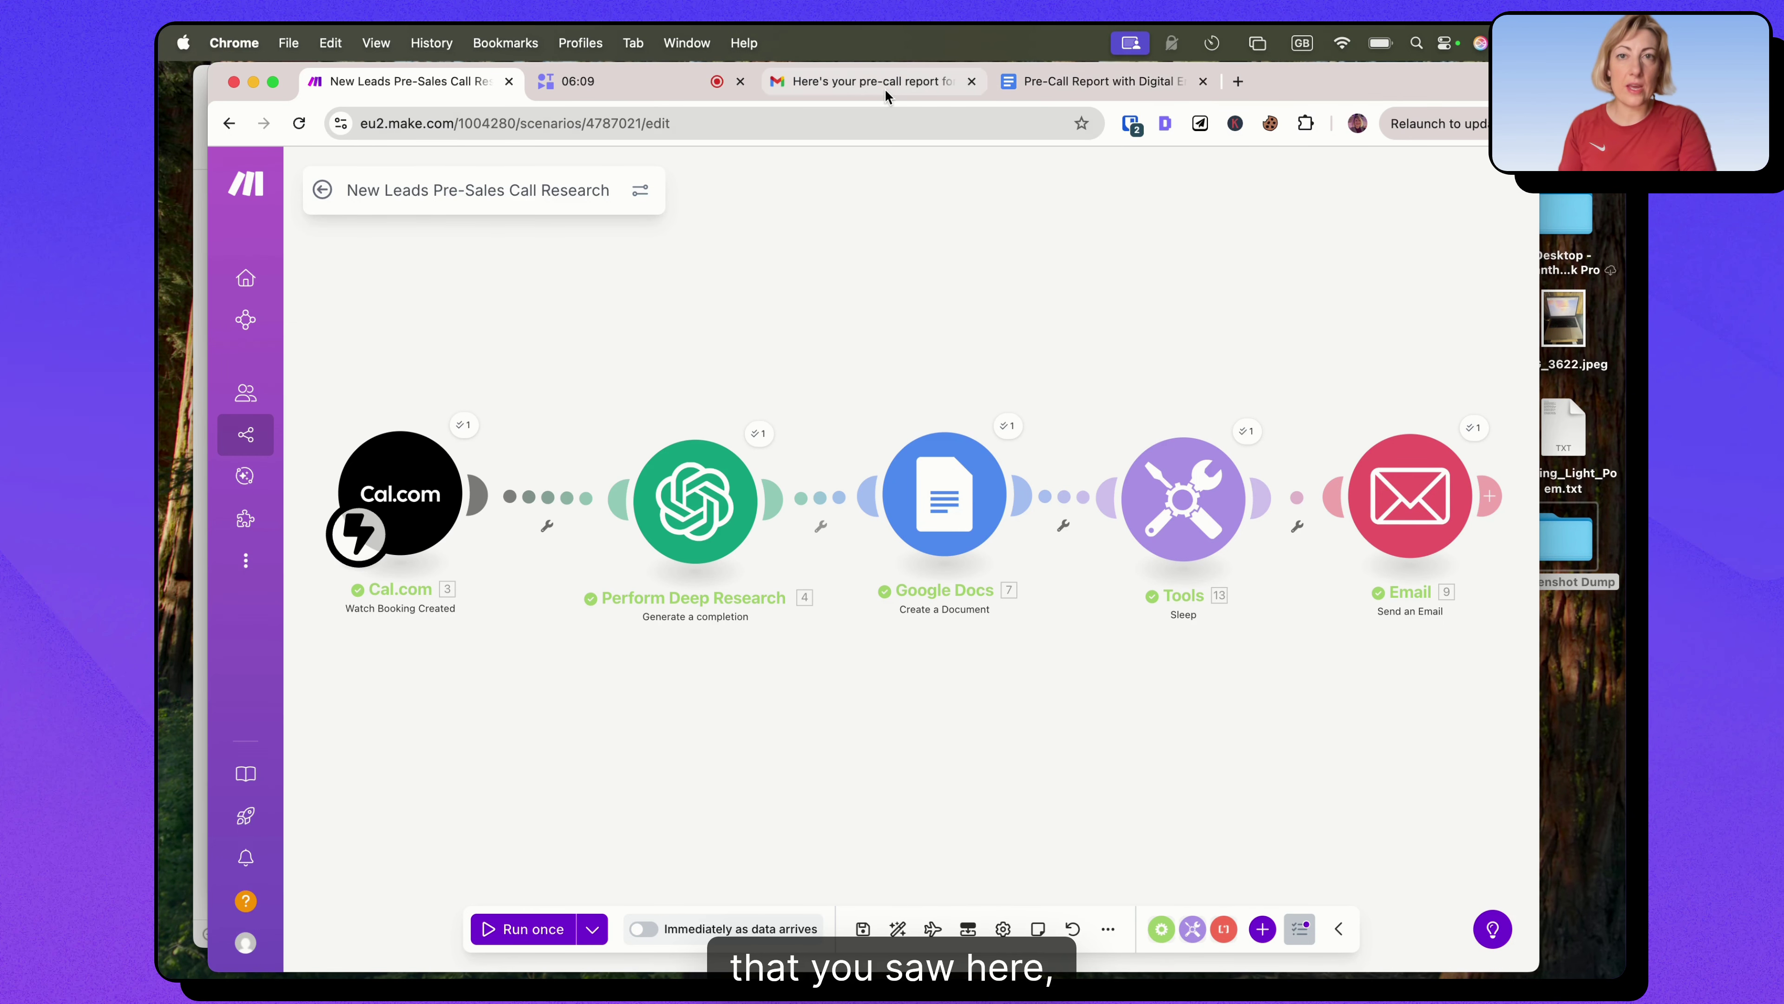
pyautogui.click(872, 81)
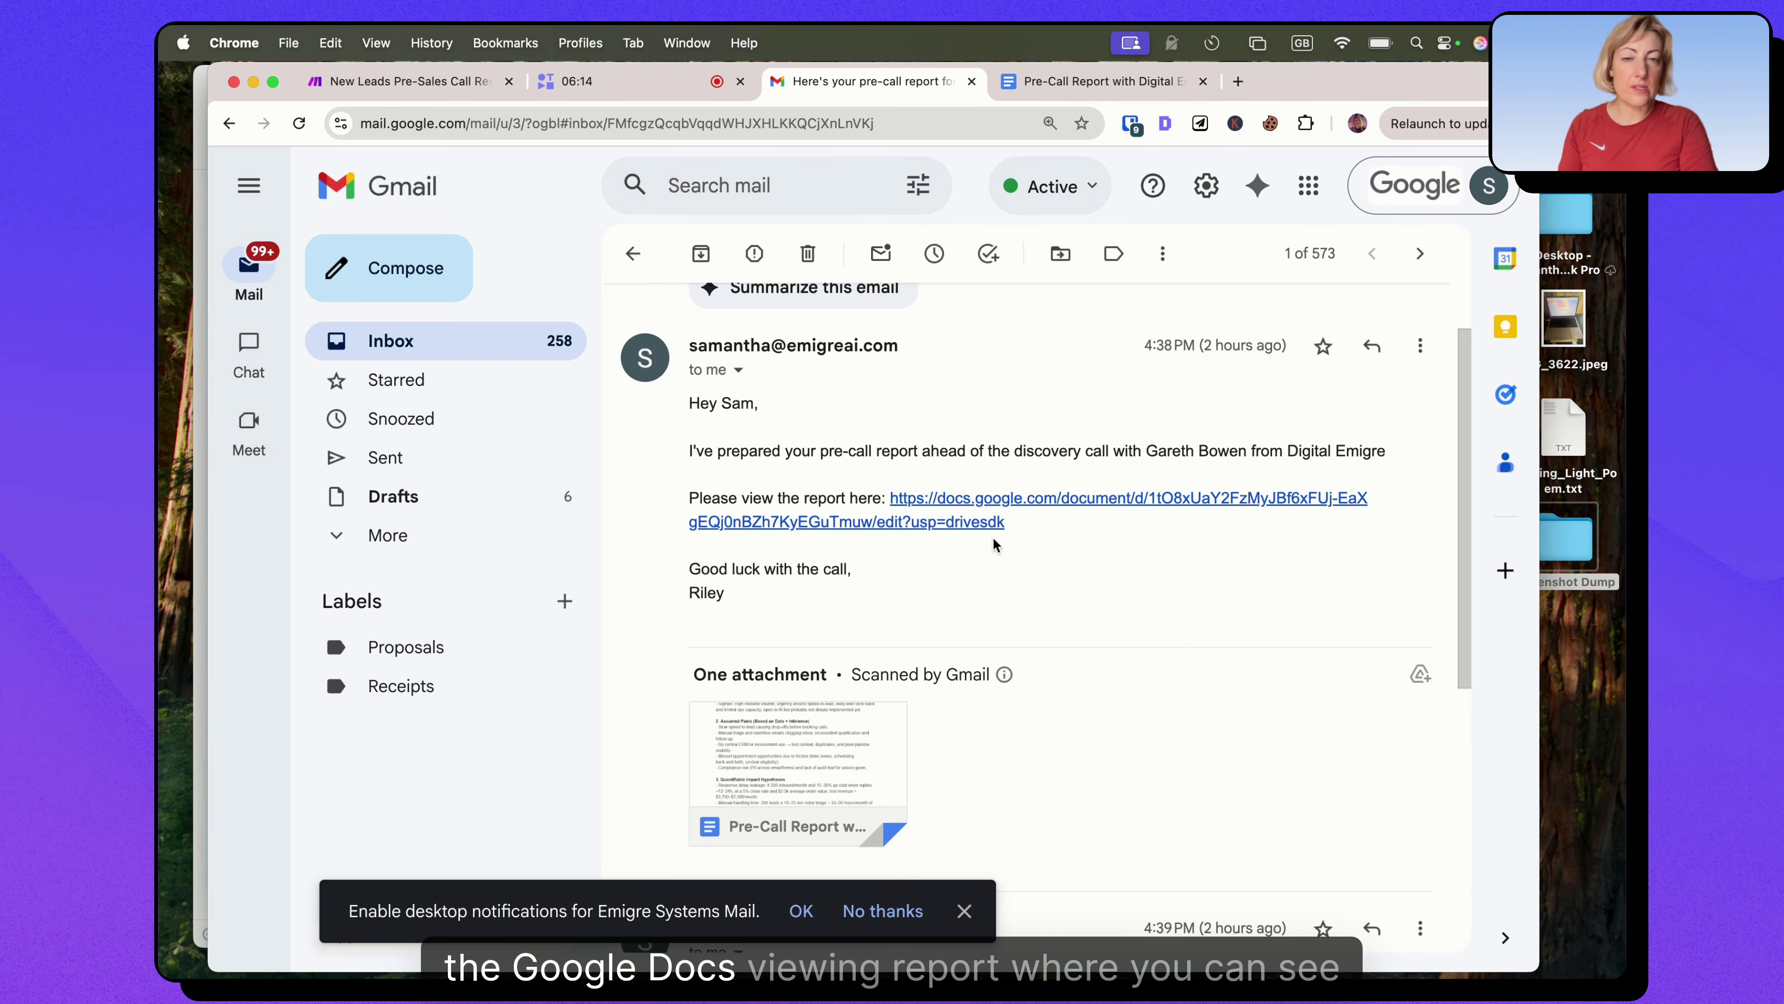
# Scroll down and back up through the pre-call report email.
pyautogui.scroll(-4, 1001, 554)
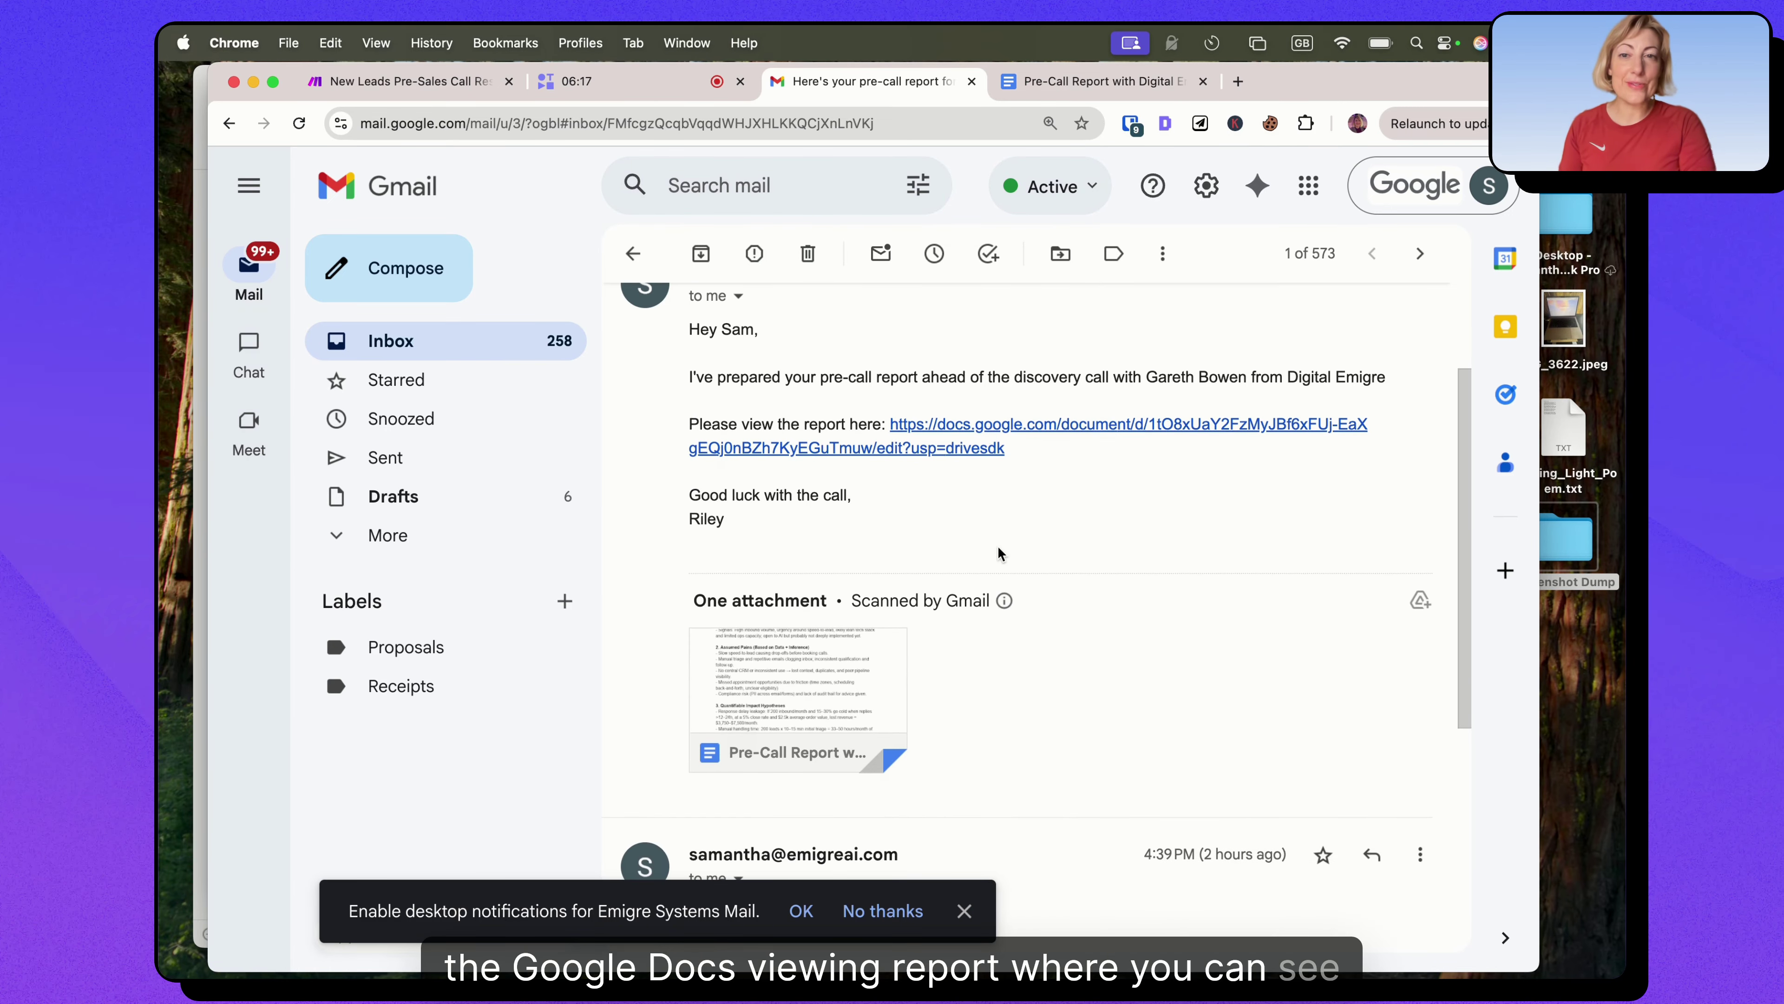
pyautogui.scroll(3, 850, 660)
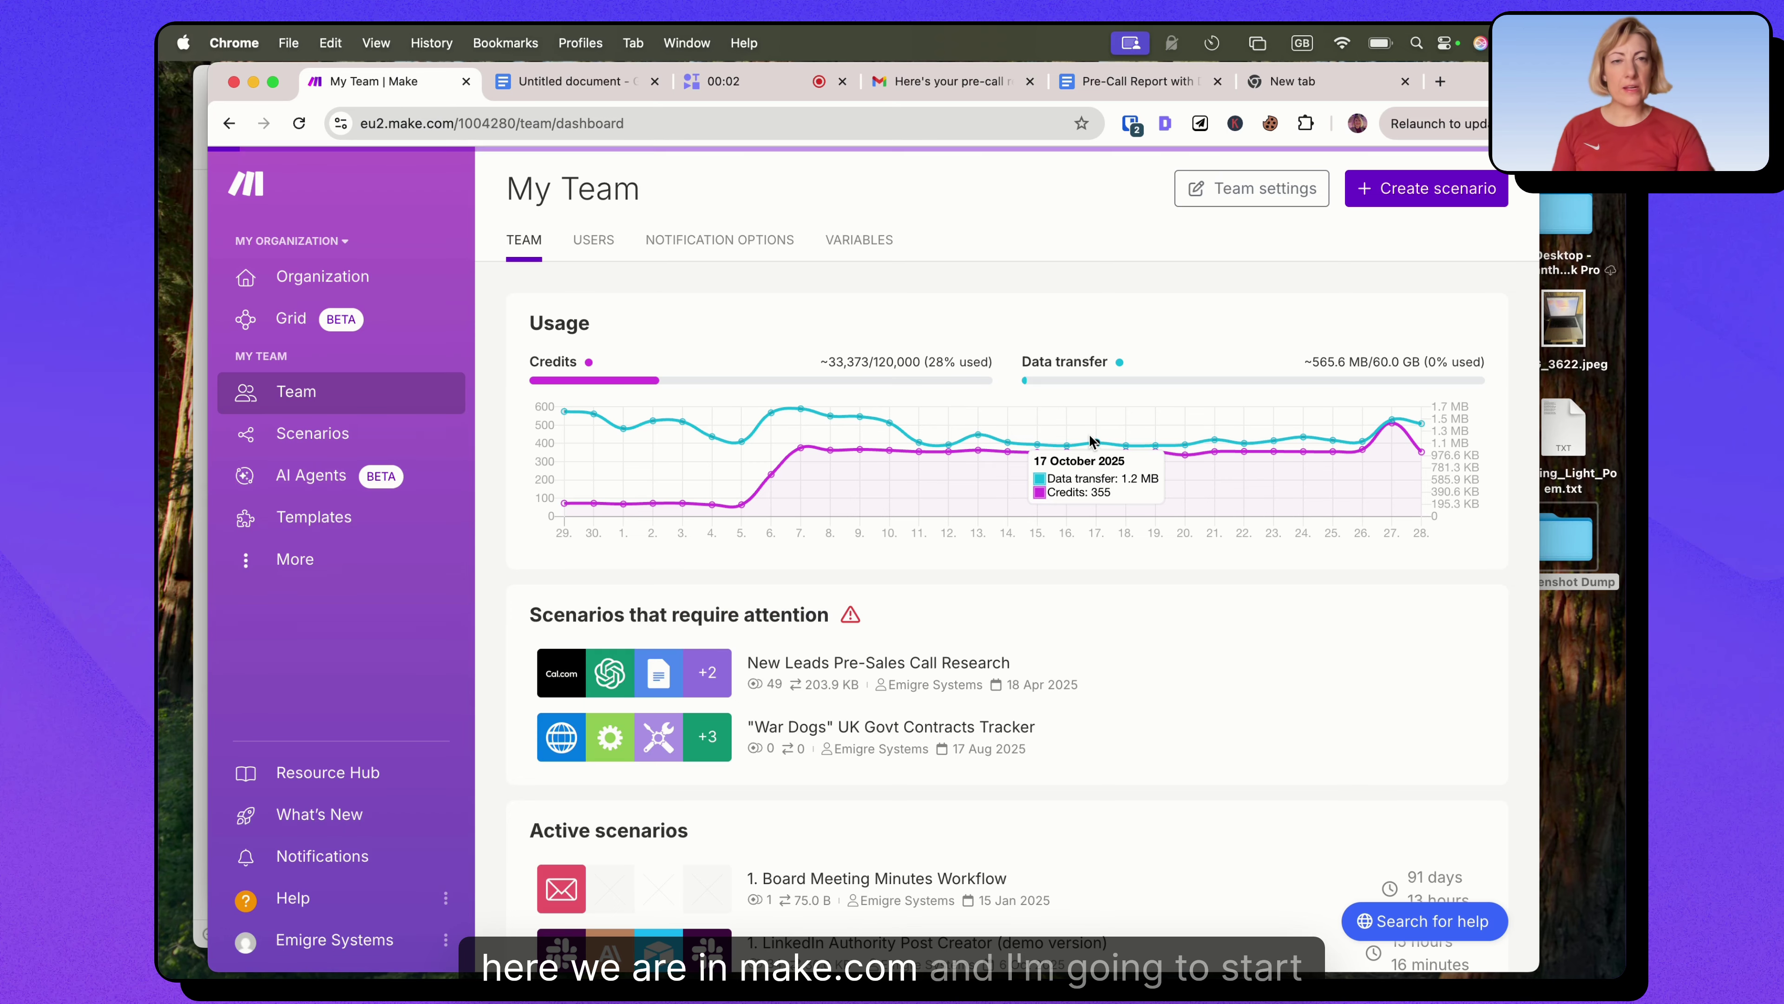
# Start a new scenario with a Cal.com Watch Booking Created trigger.
pyautogui.click(1383, 189)
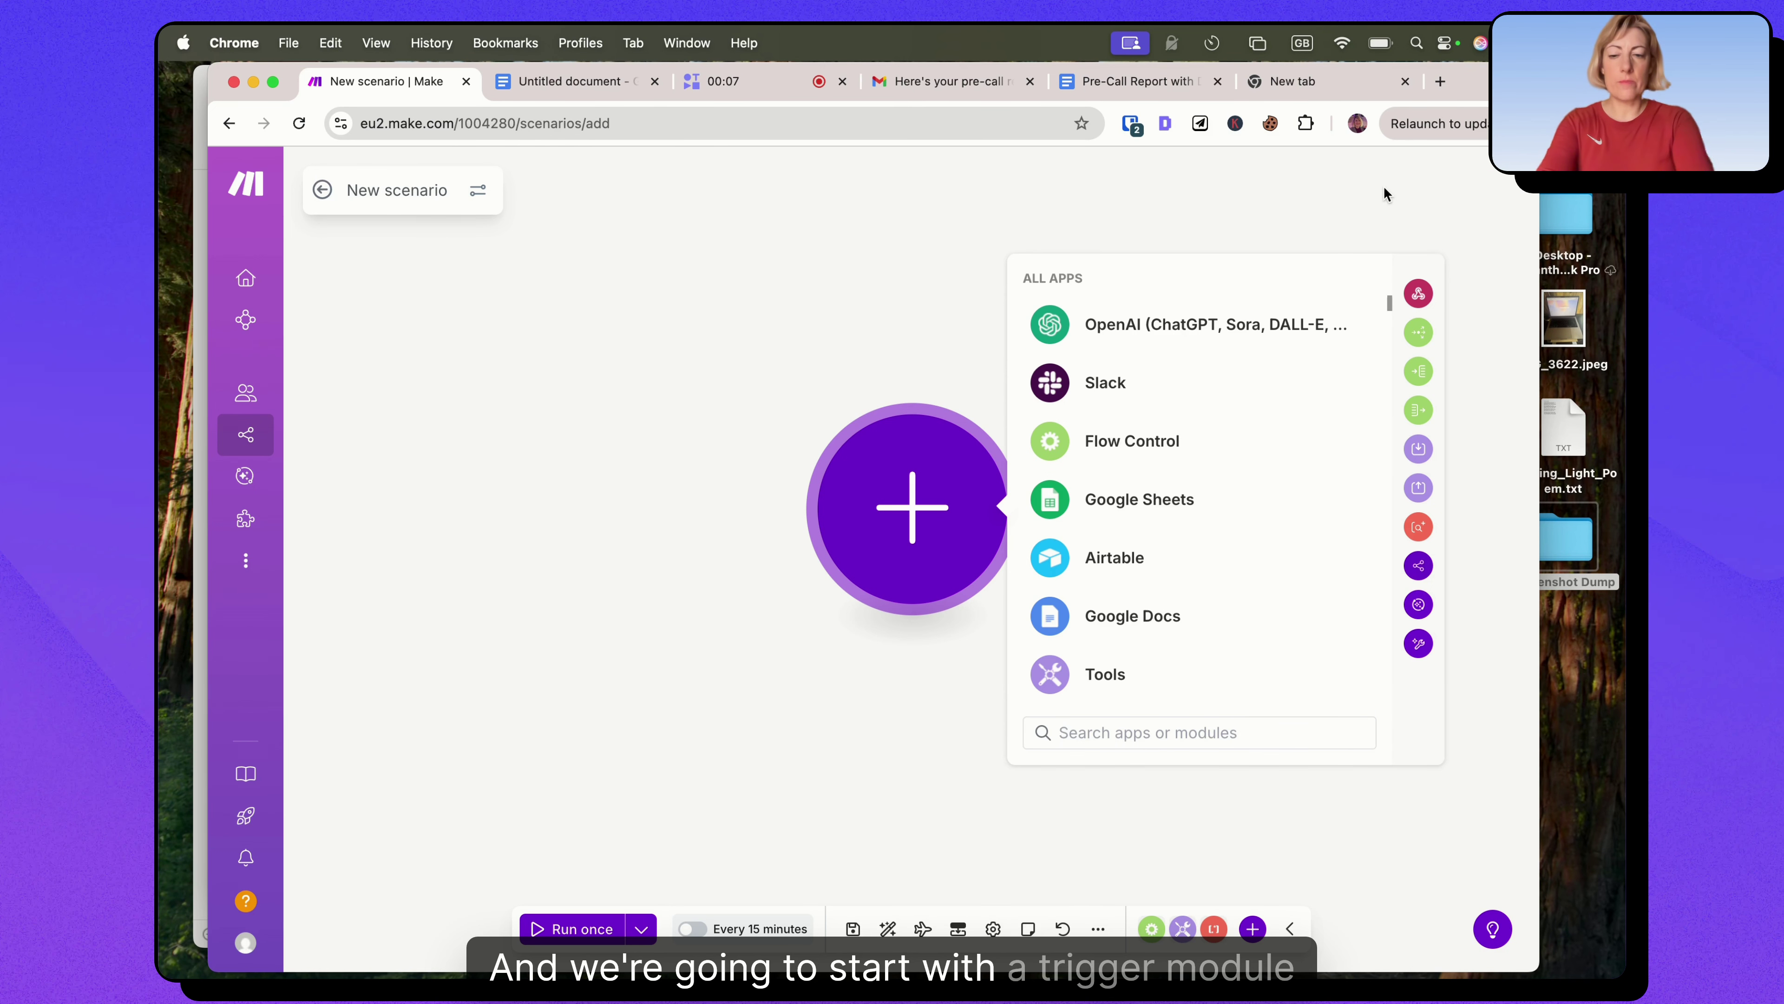
pyautogui.write('cal')
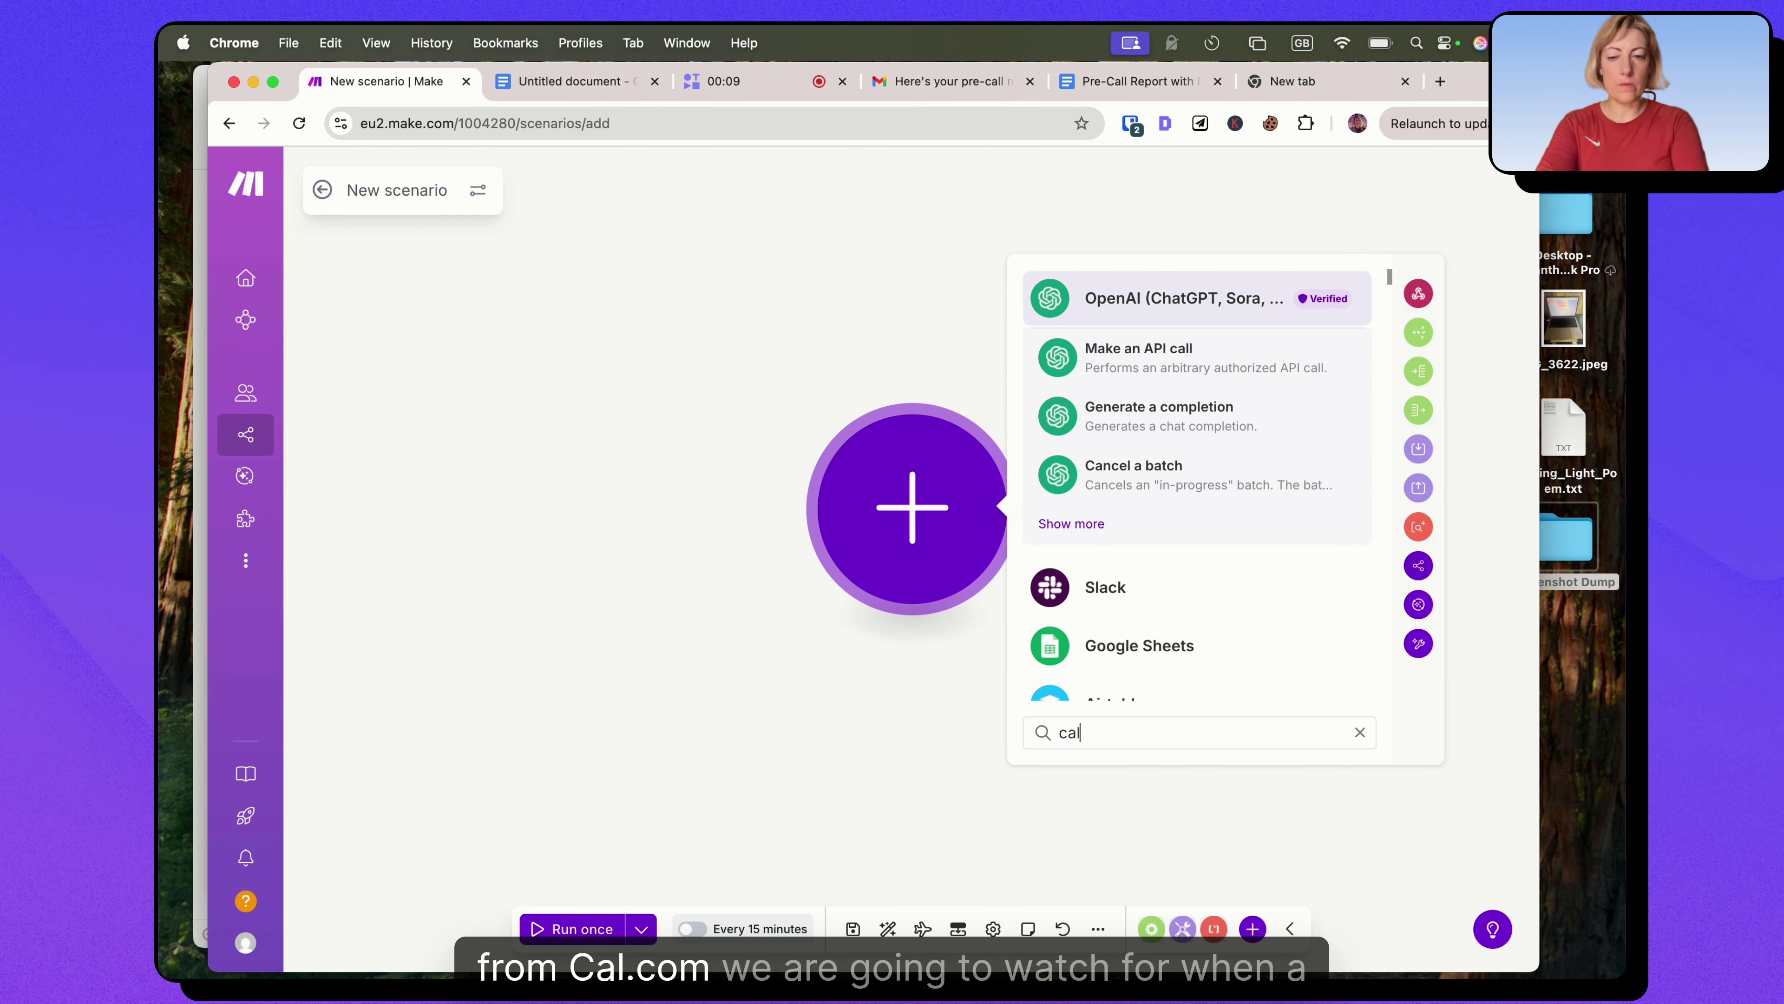
pyautogui.click(1199, 458)
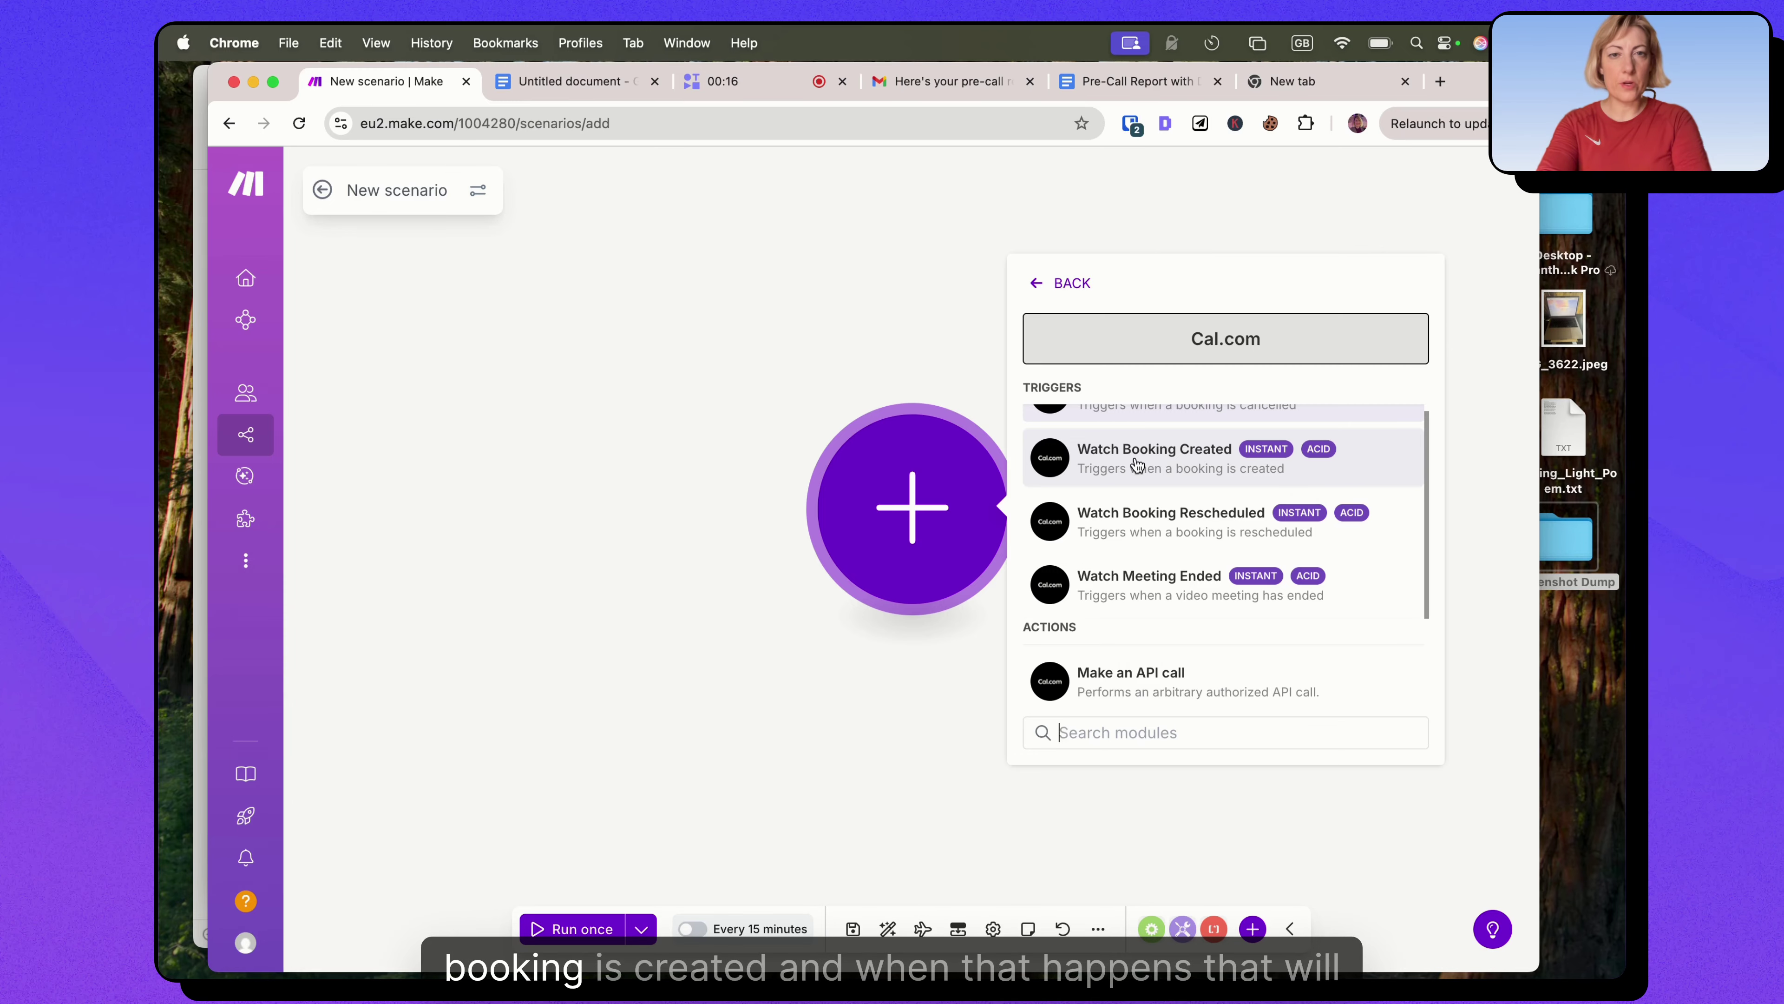
pyautogui.click(1117, 470)
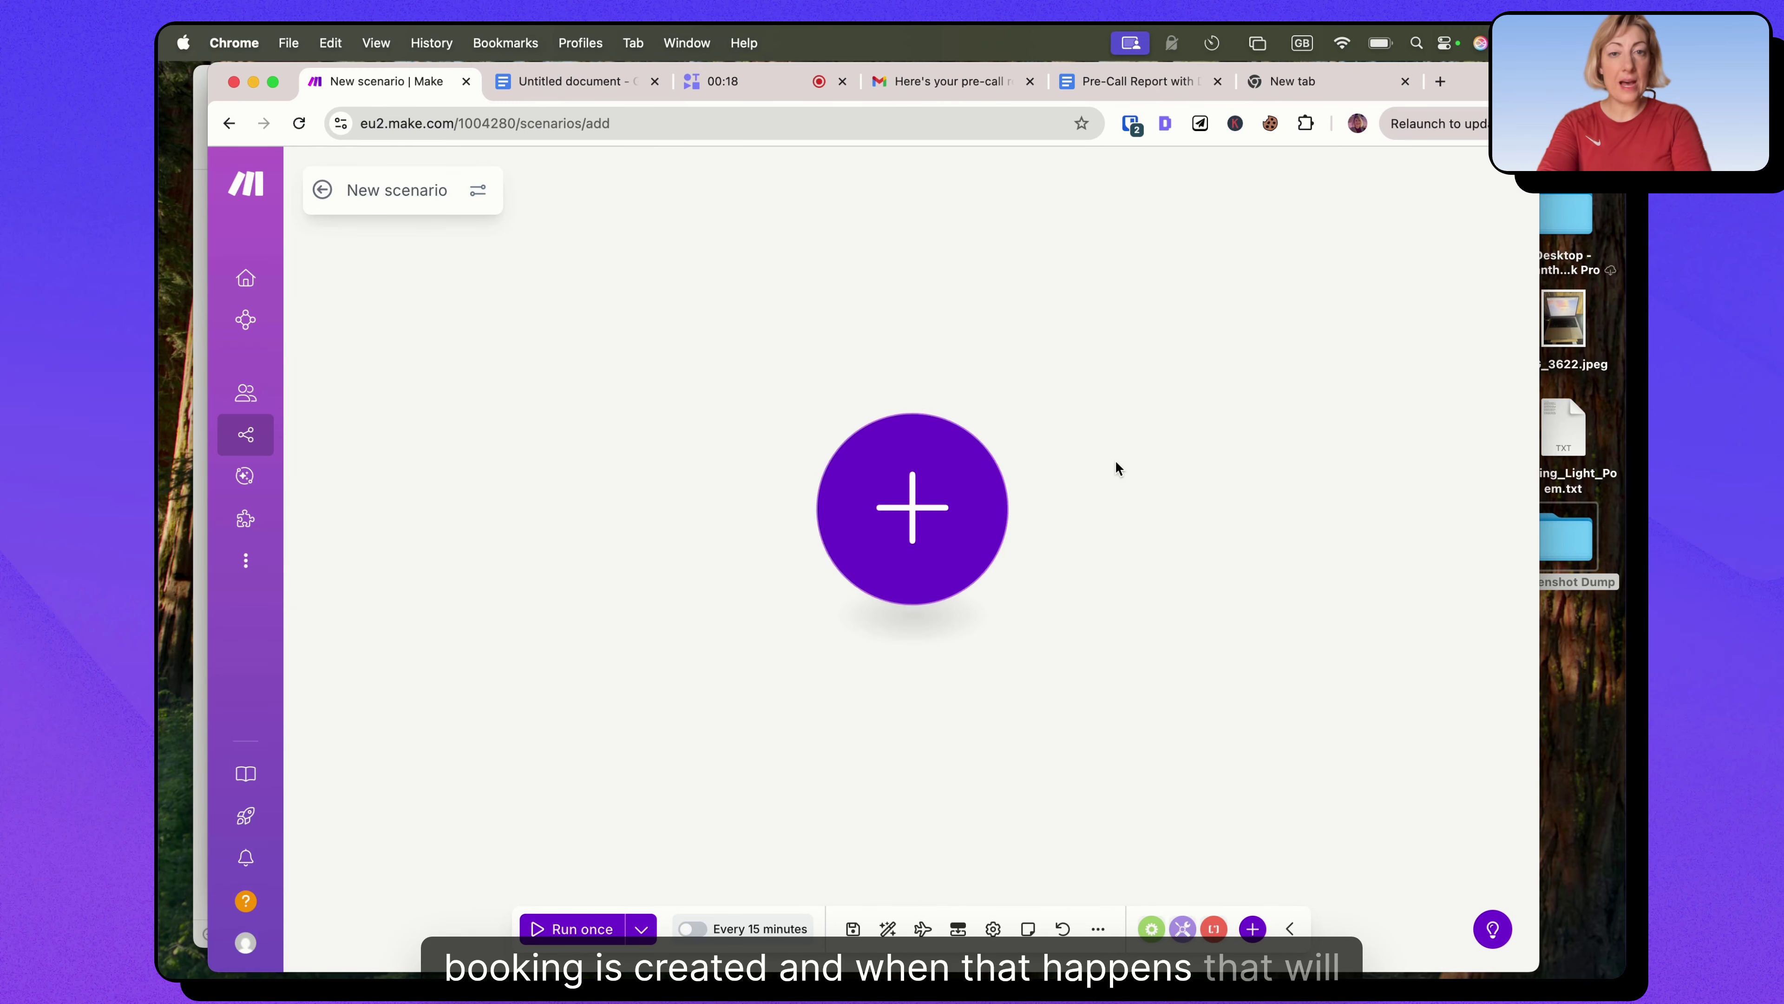
pyautogui.moveTo(944, 502); pyautogui.dragTo(660, 481)
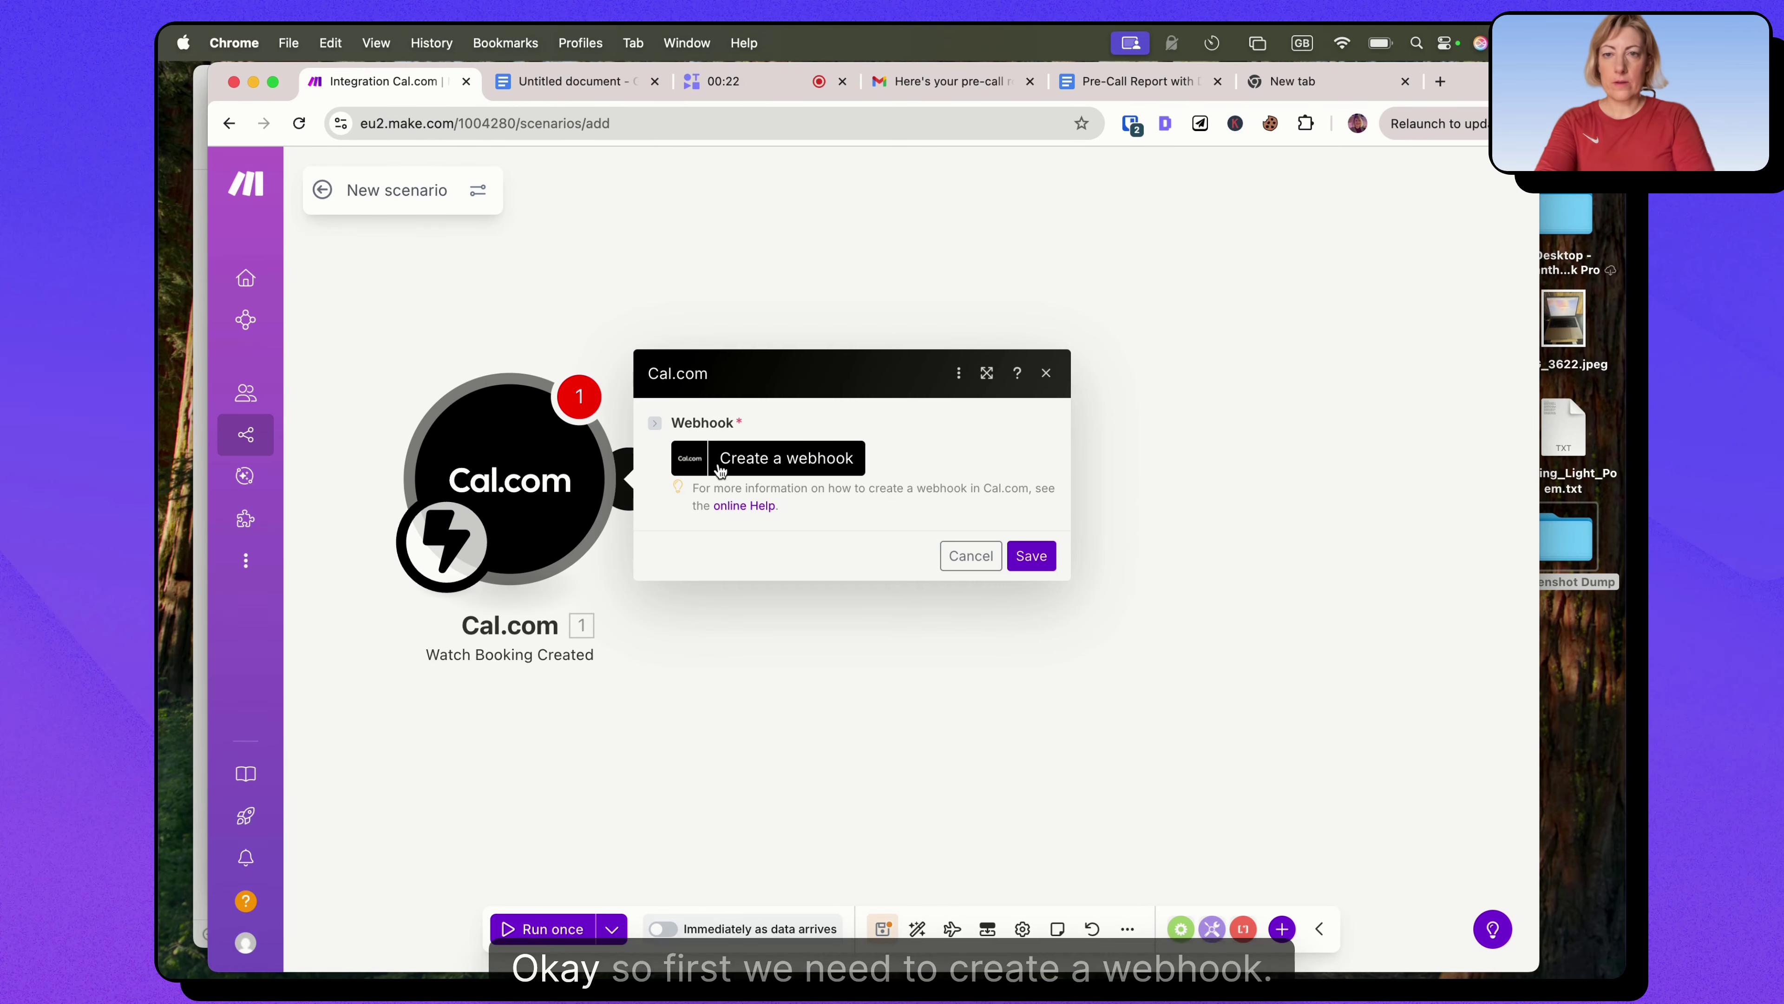
# Create and save webhook test_webhook with a new Cal.com connection, then start and stop a test run.
pyautogui.click(762, 460)
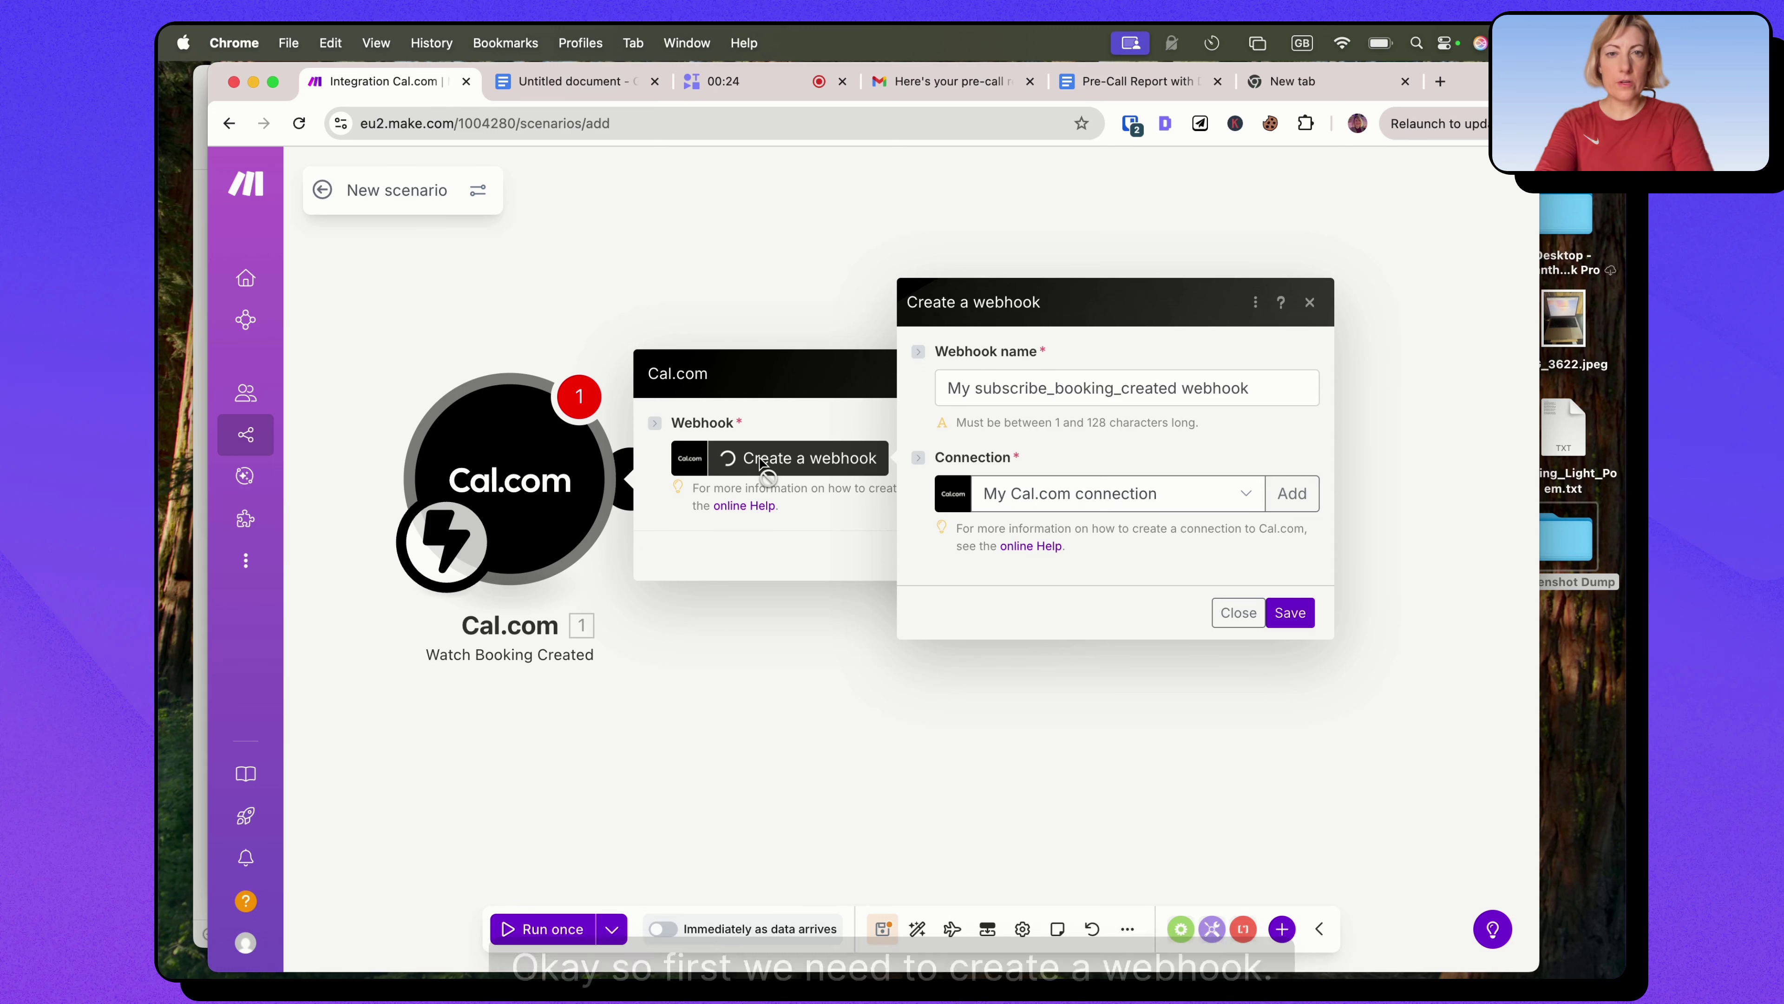
pyautogui.tripleClick(1124, 388)
pyautogui.write('test_webh')
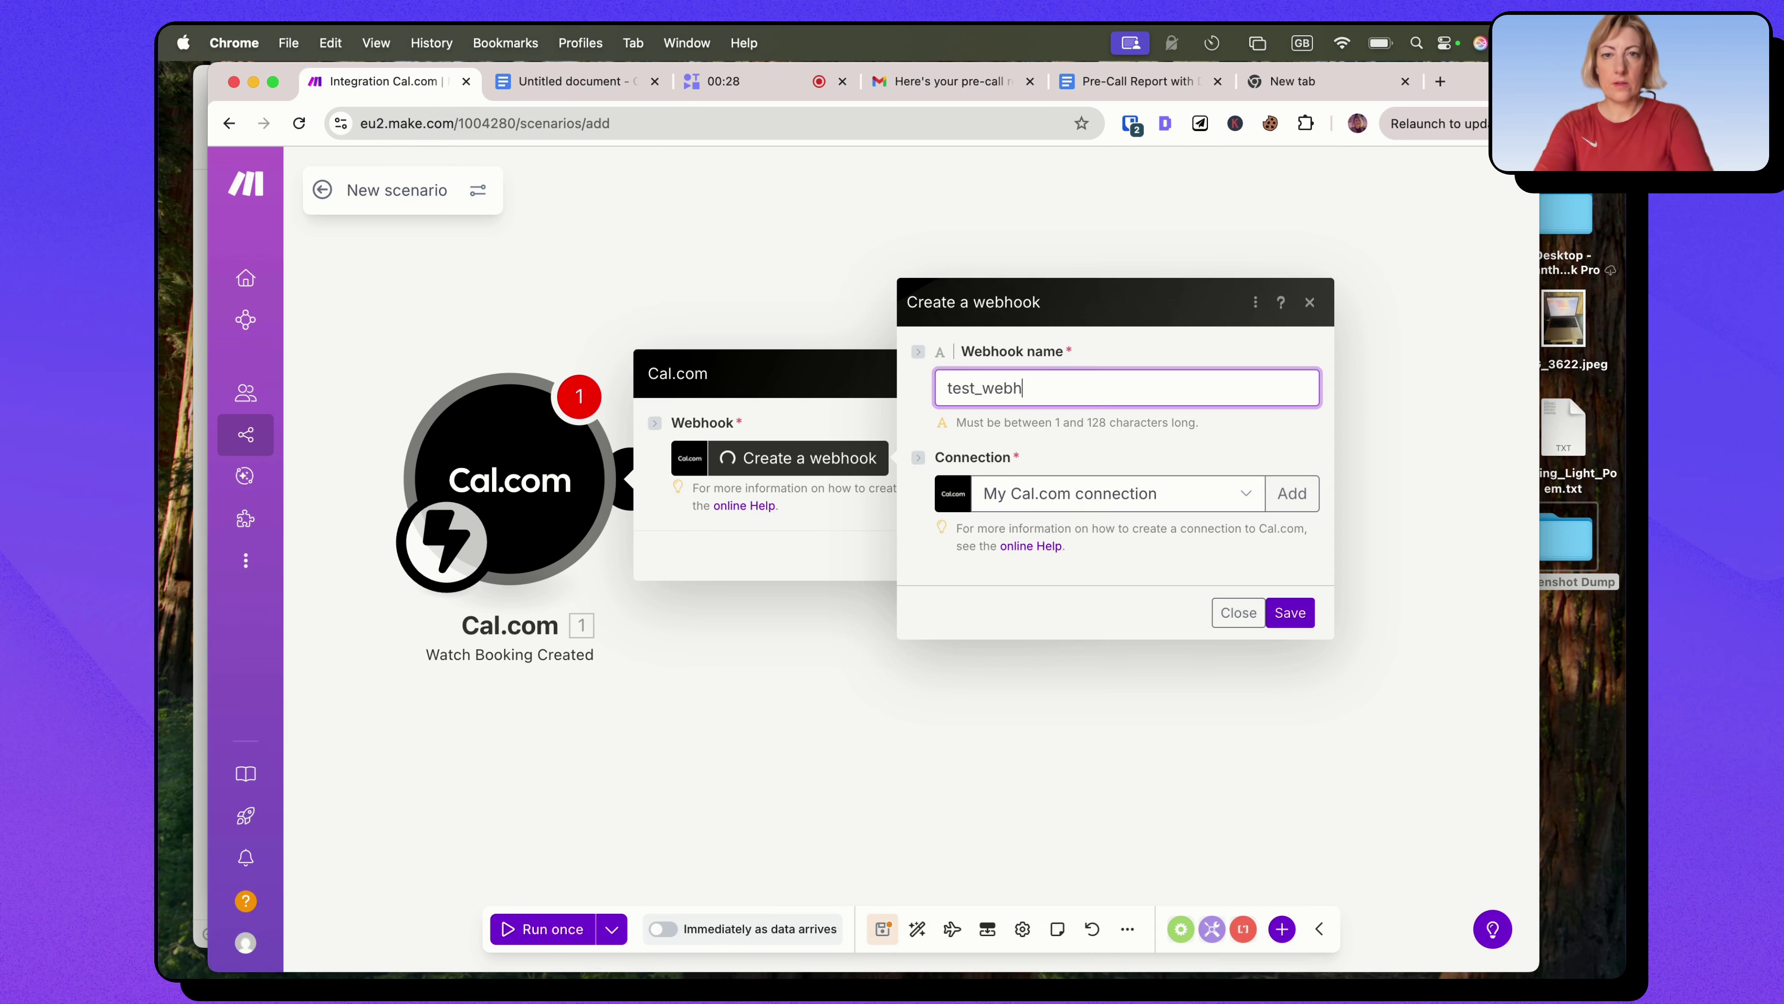
pyautogui.write('ook')
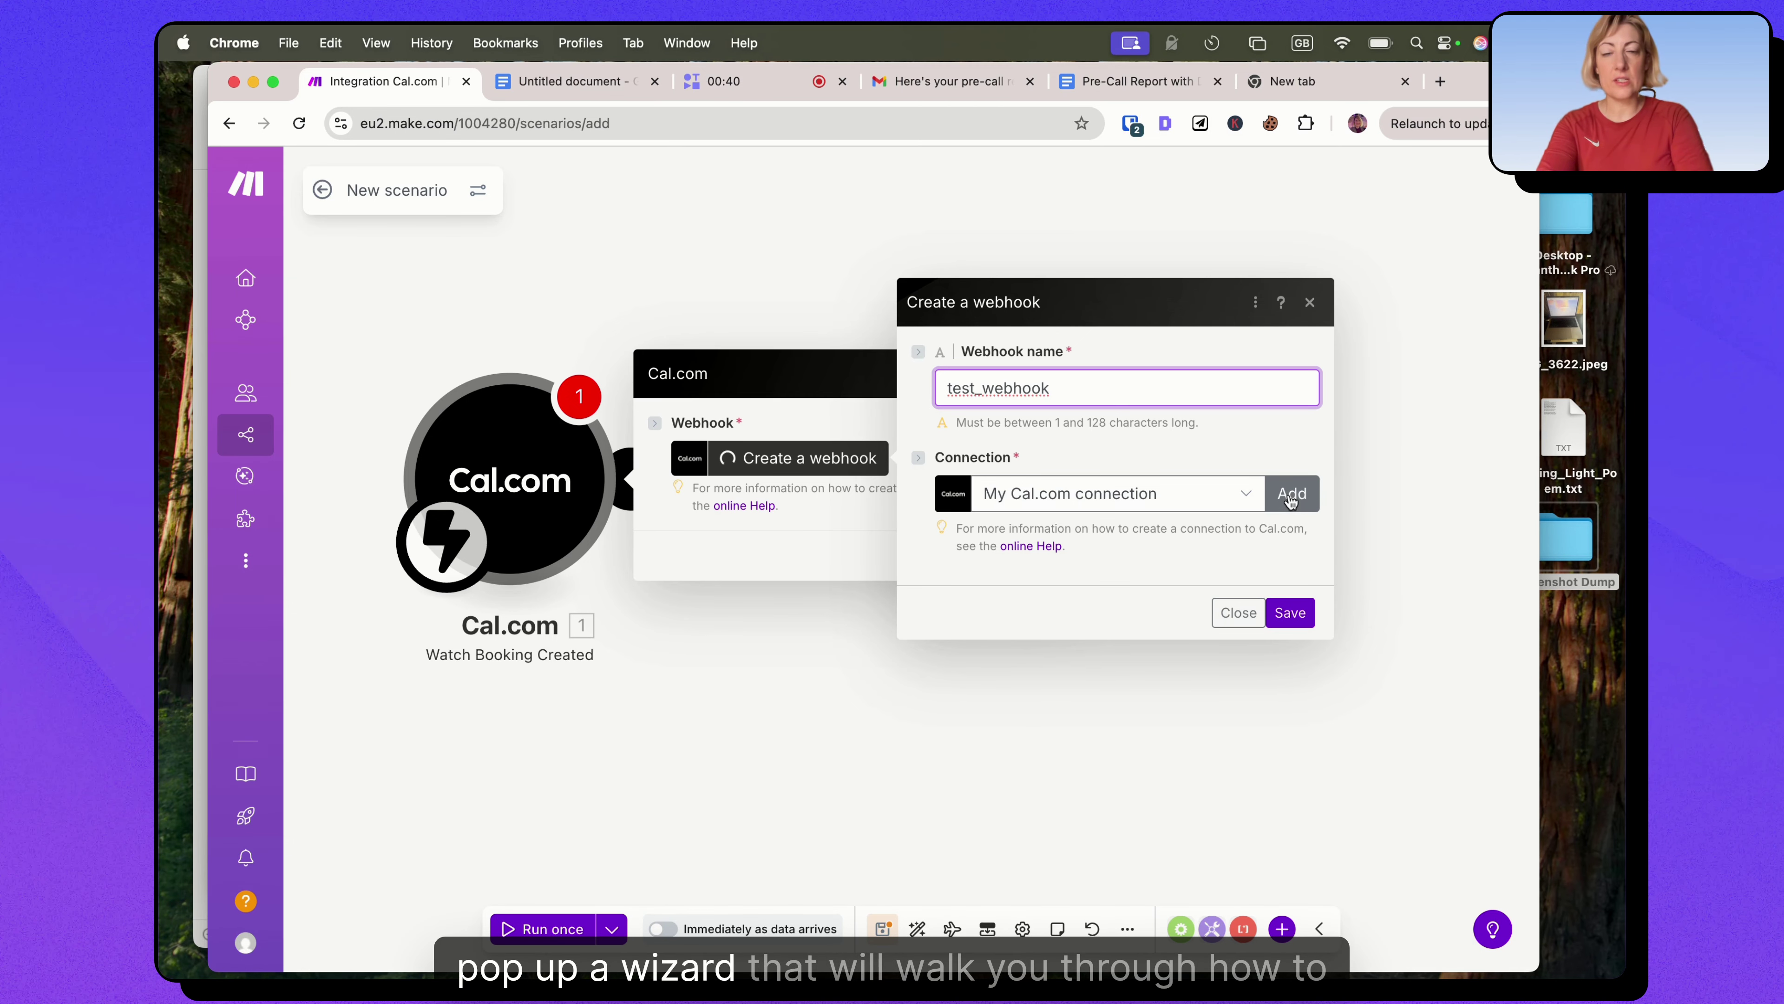
pyautogui.click(1292, 496)
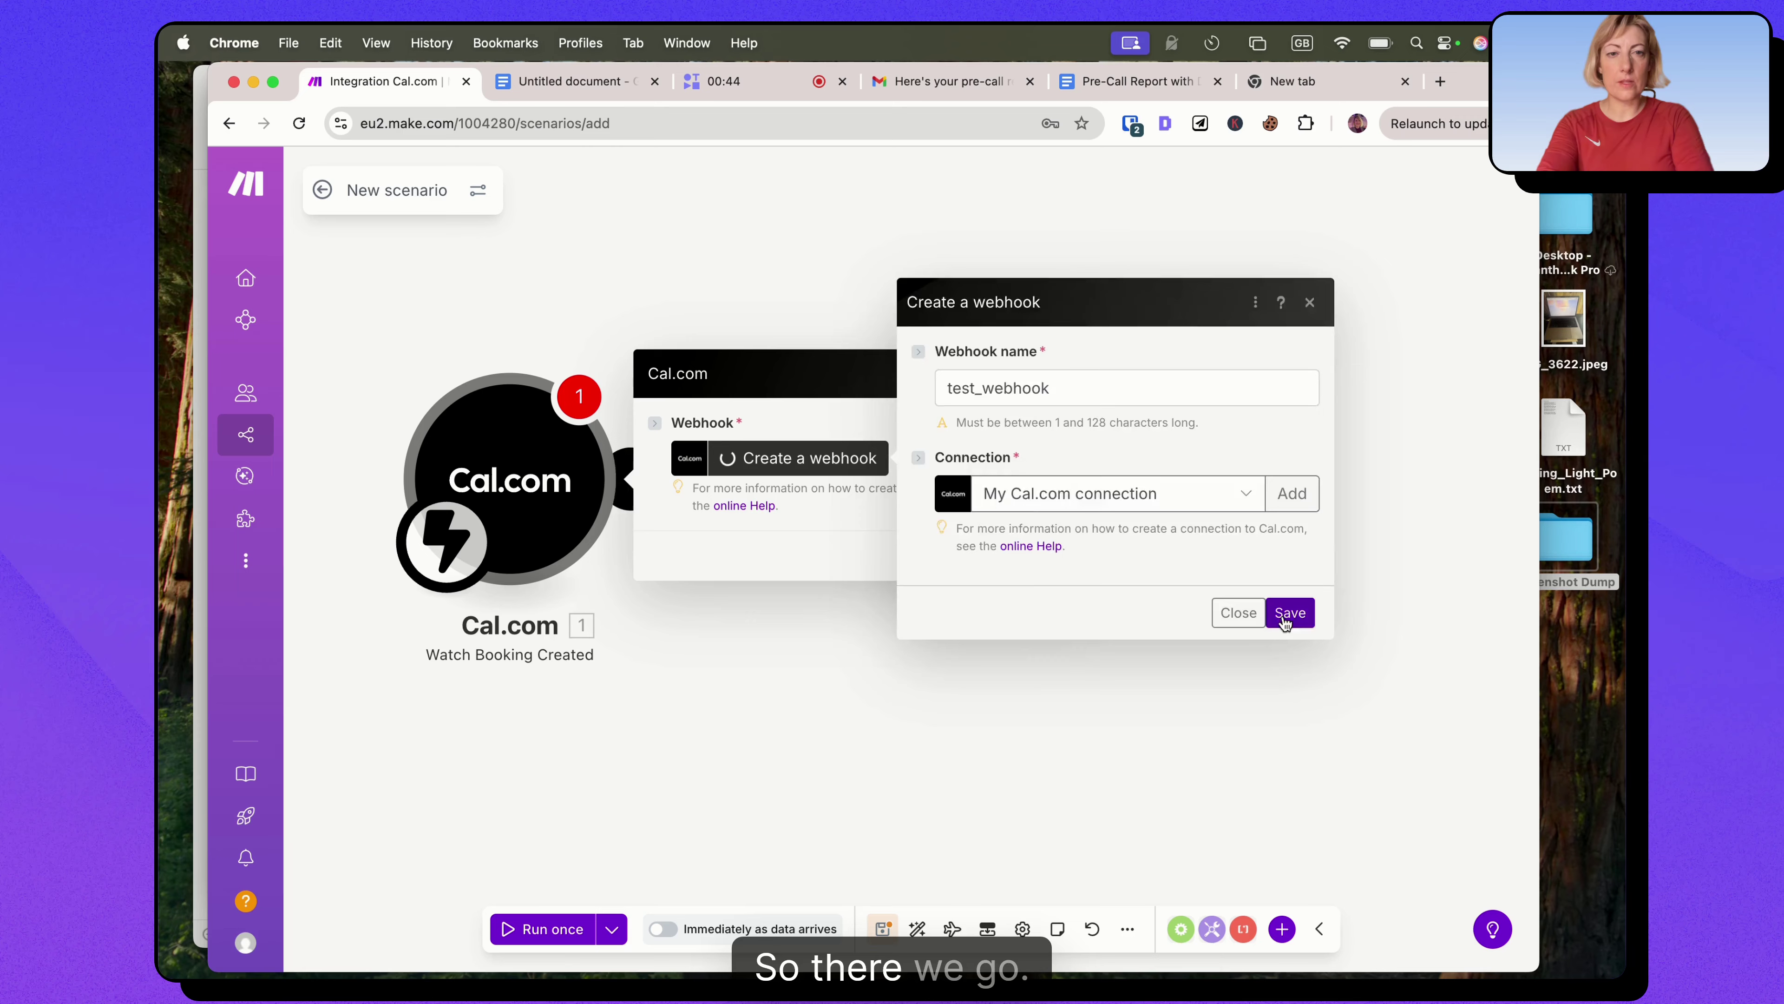
pyautogui.click(1289, 612)
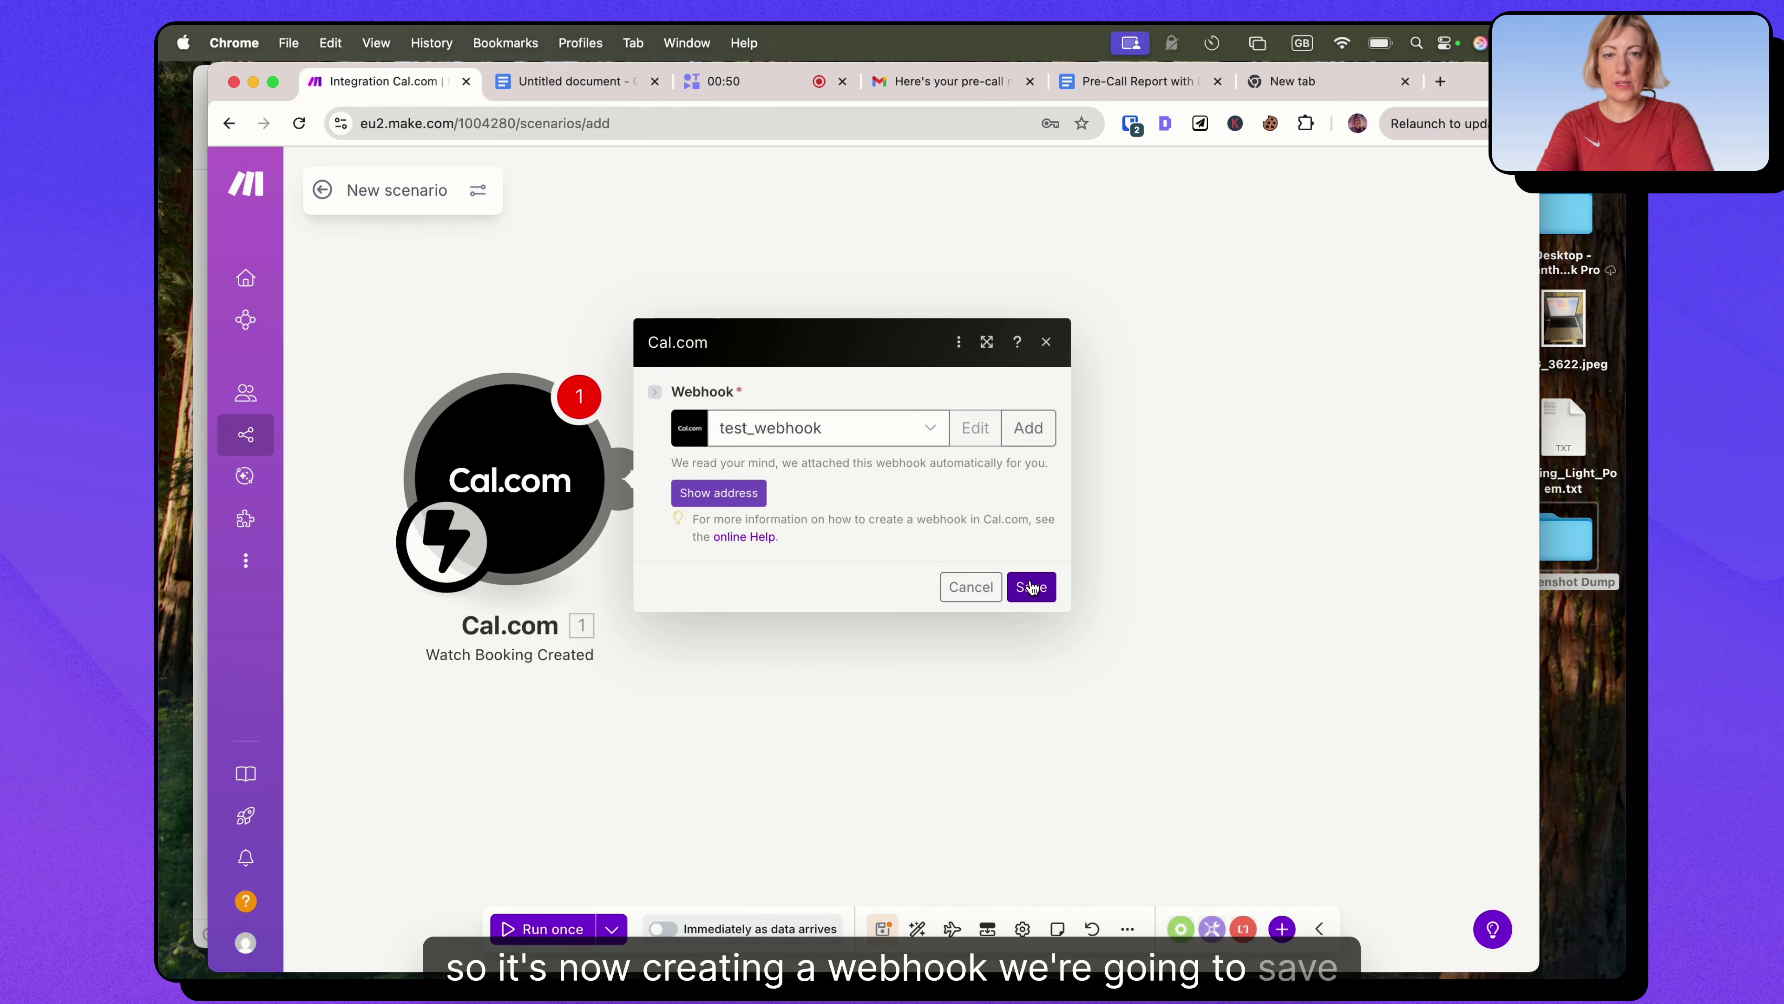
pyautogui.click(1030, 588)
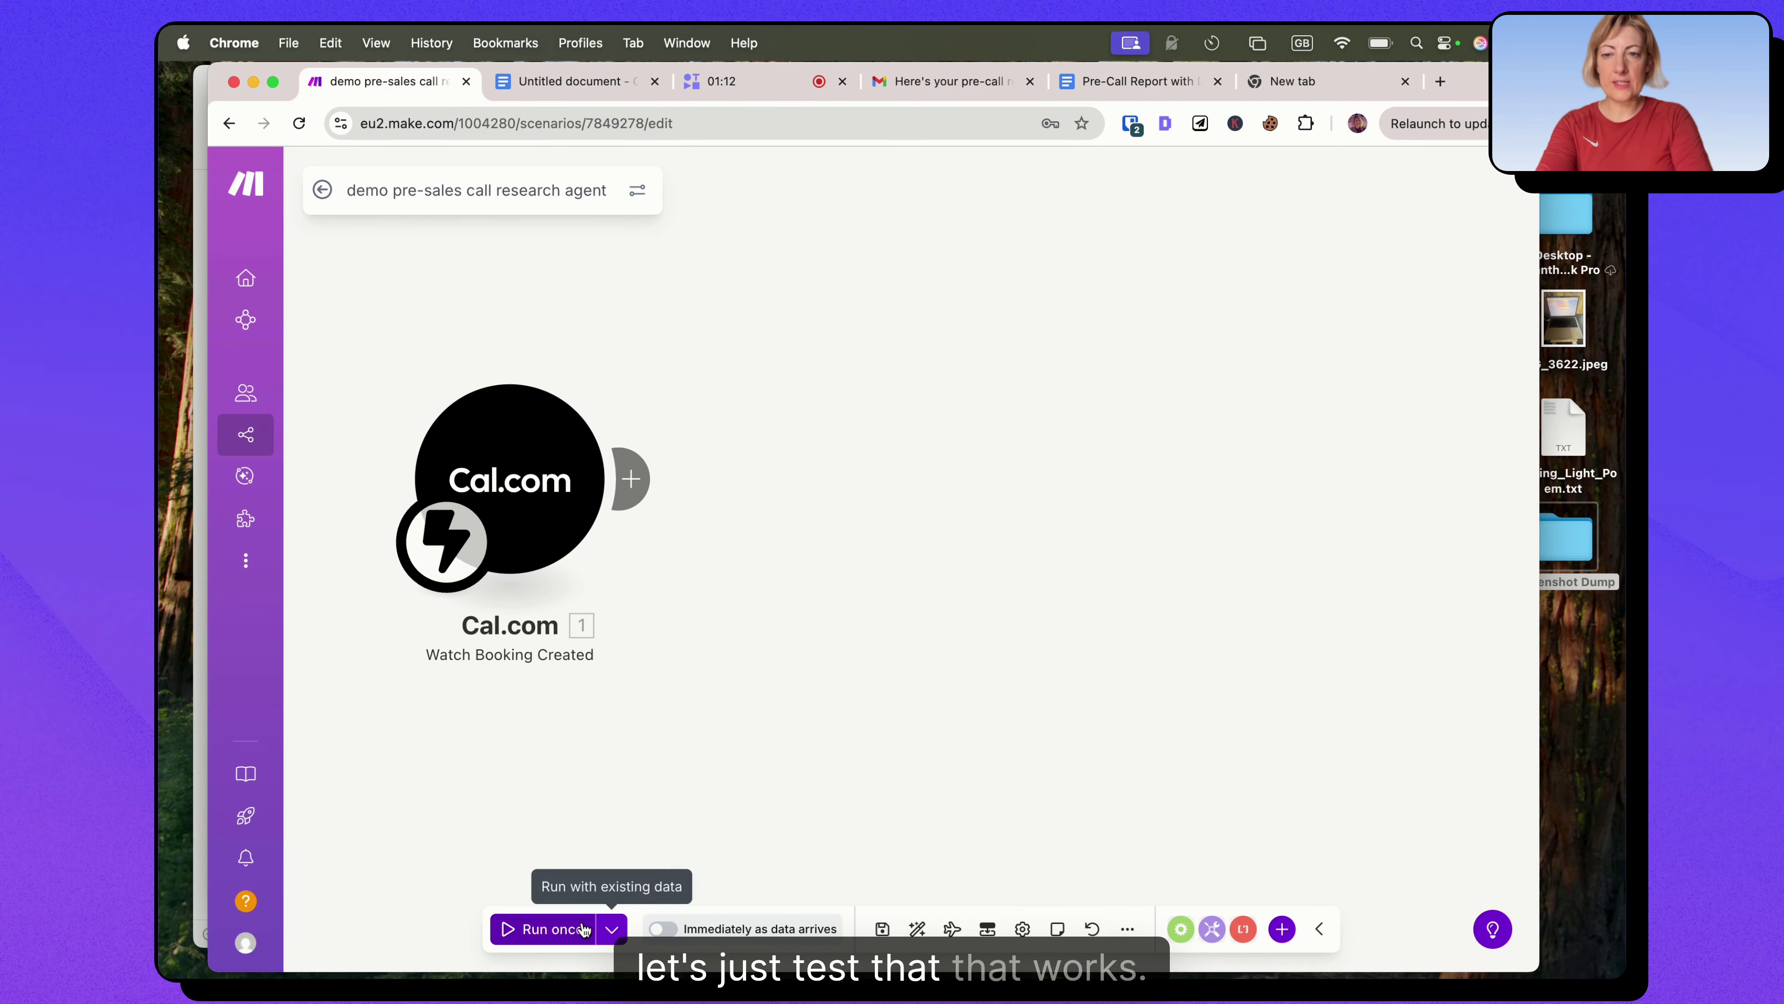
pyautogui.click(545, 928)
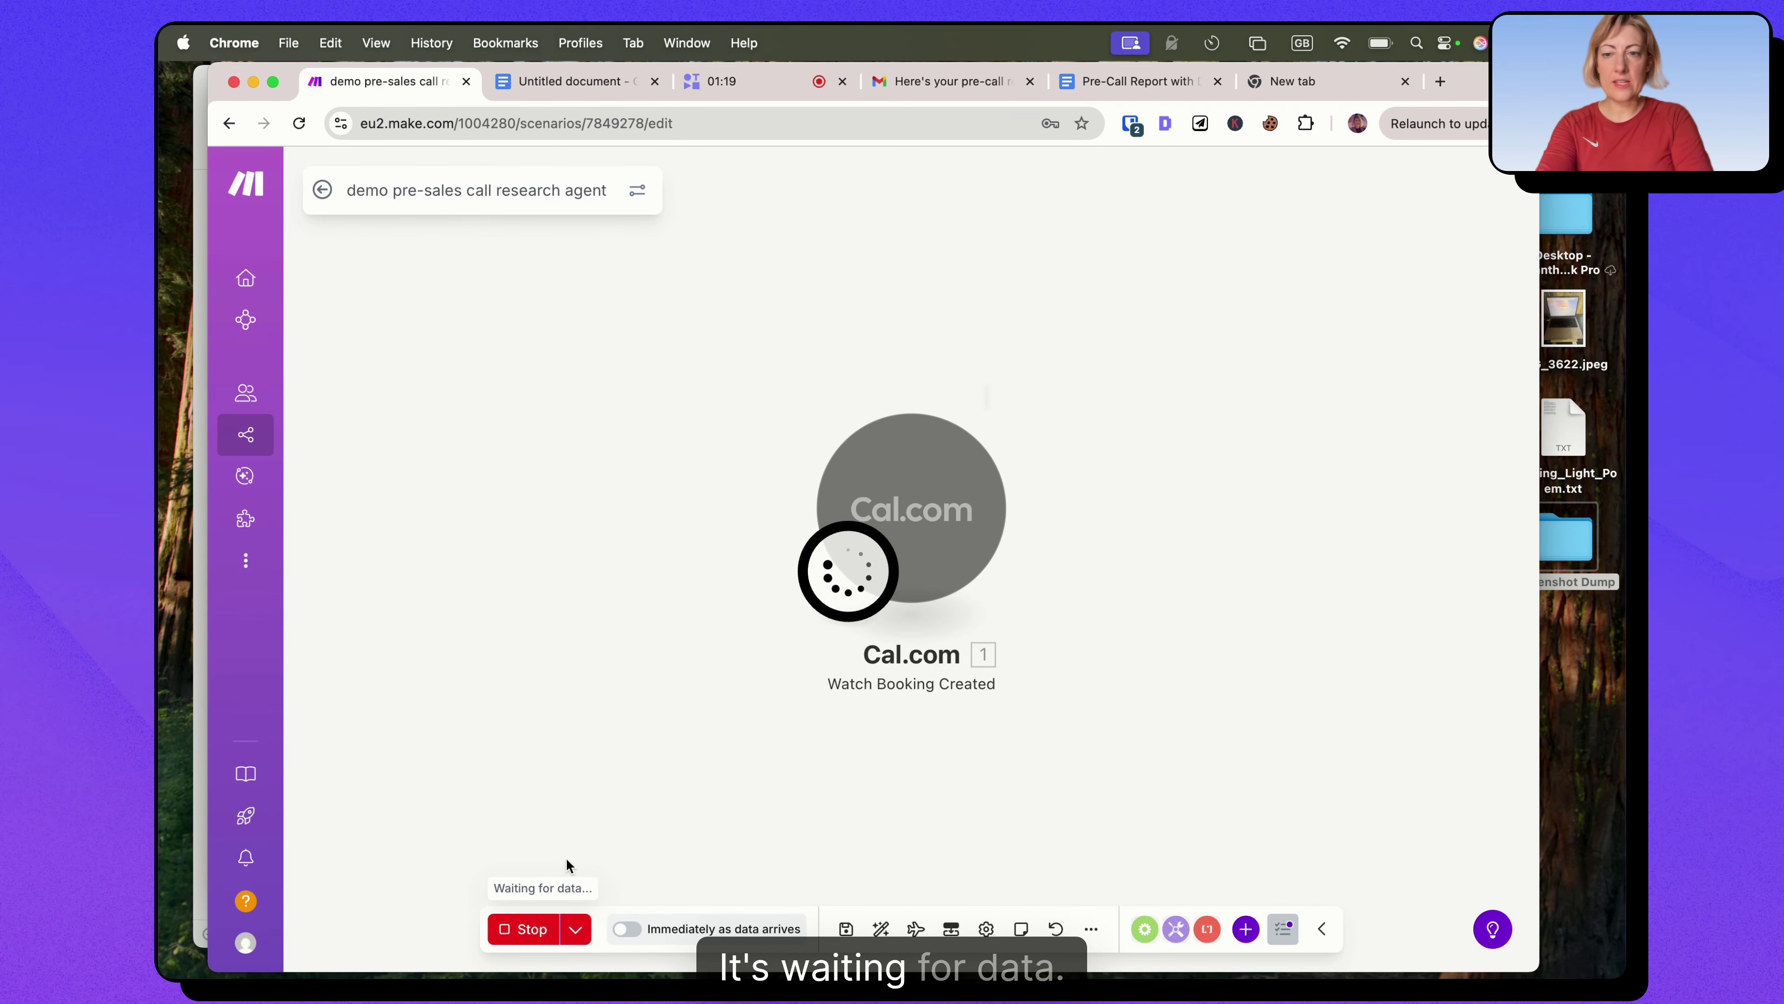
pyautogui.click(532, 929)
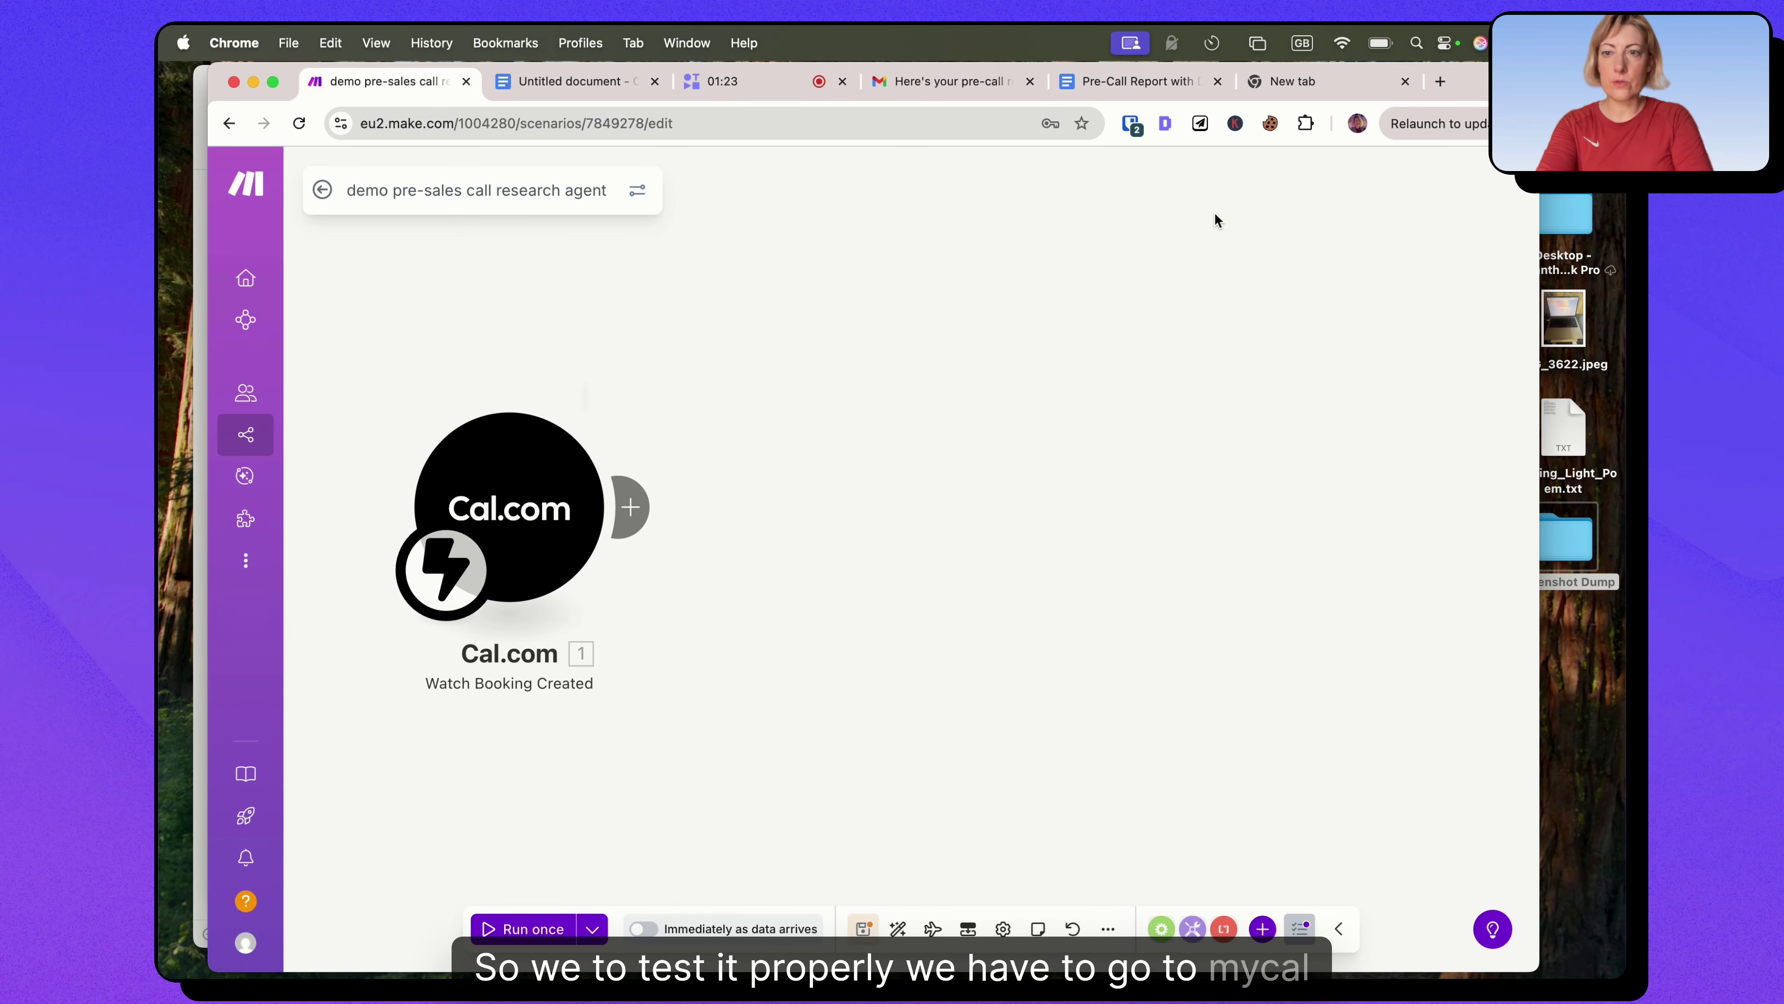
# Open the Cal.com AI Strategy Call page and pick the 10:00am slot on 30 October.
pyautogui.click(1326, 77)
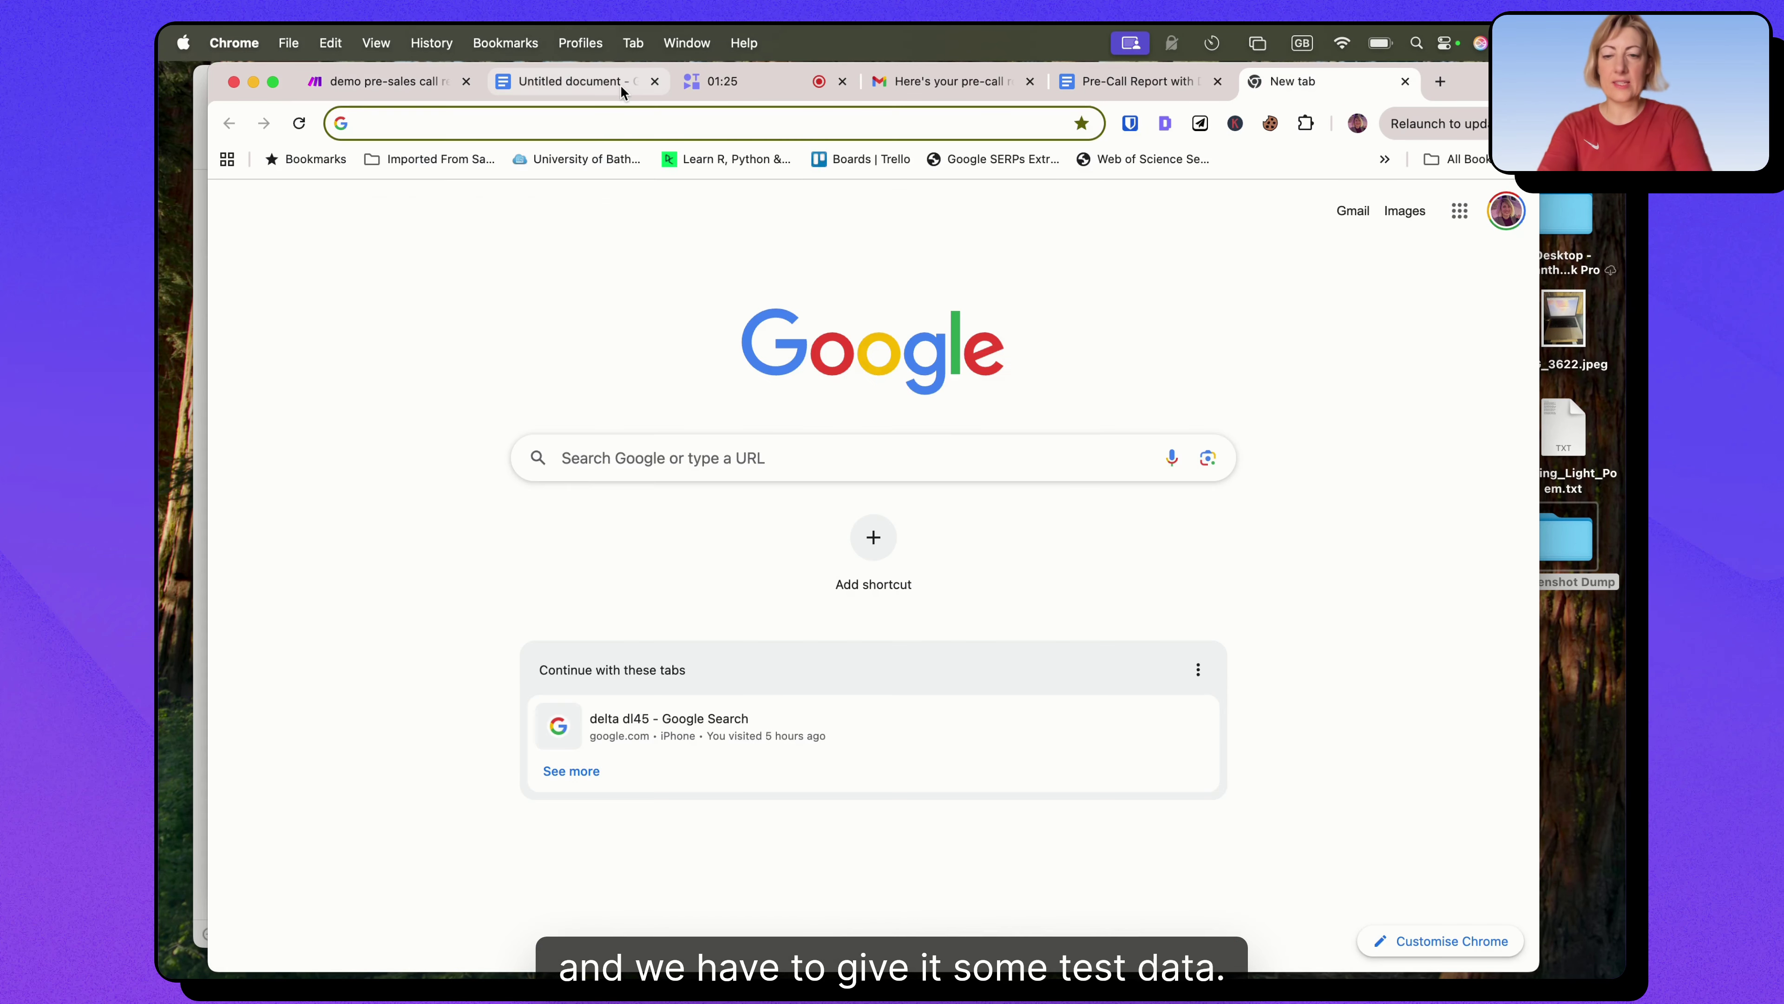
pyautogui.write('cal')
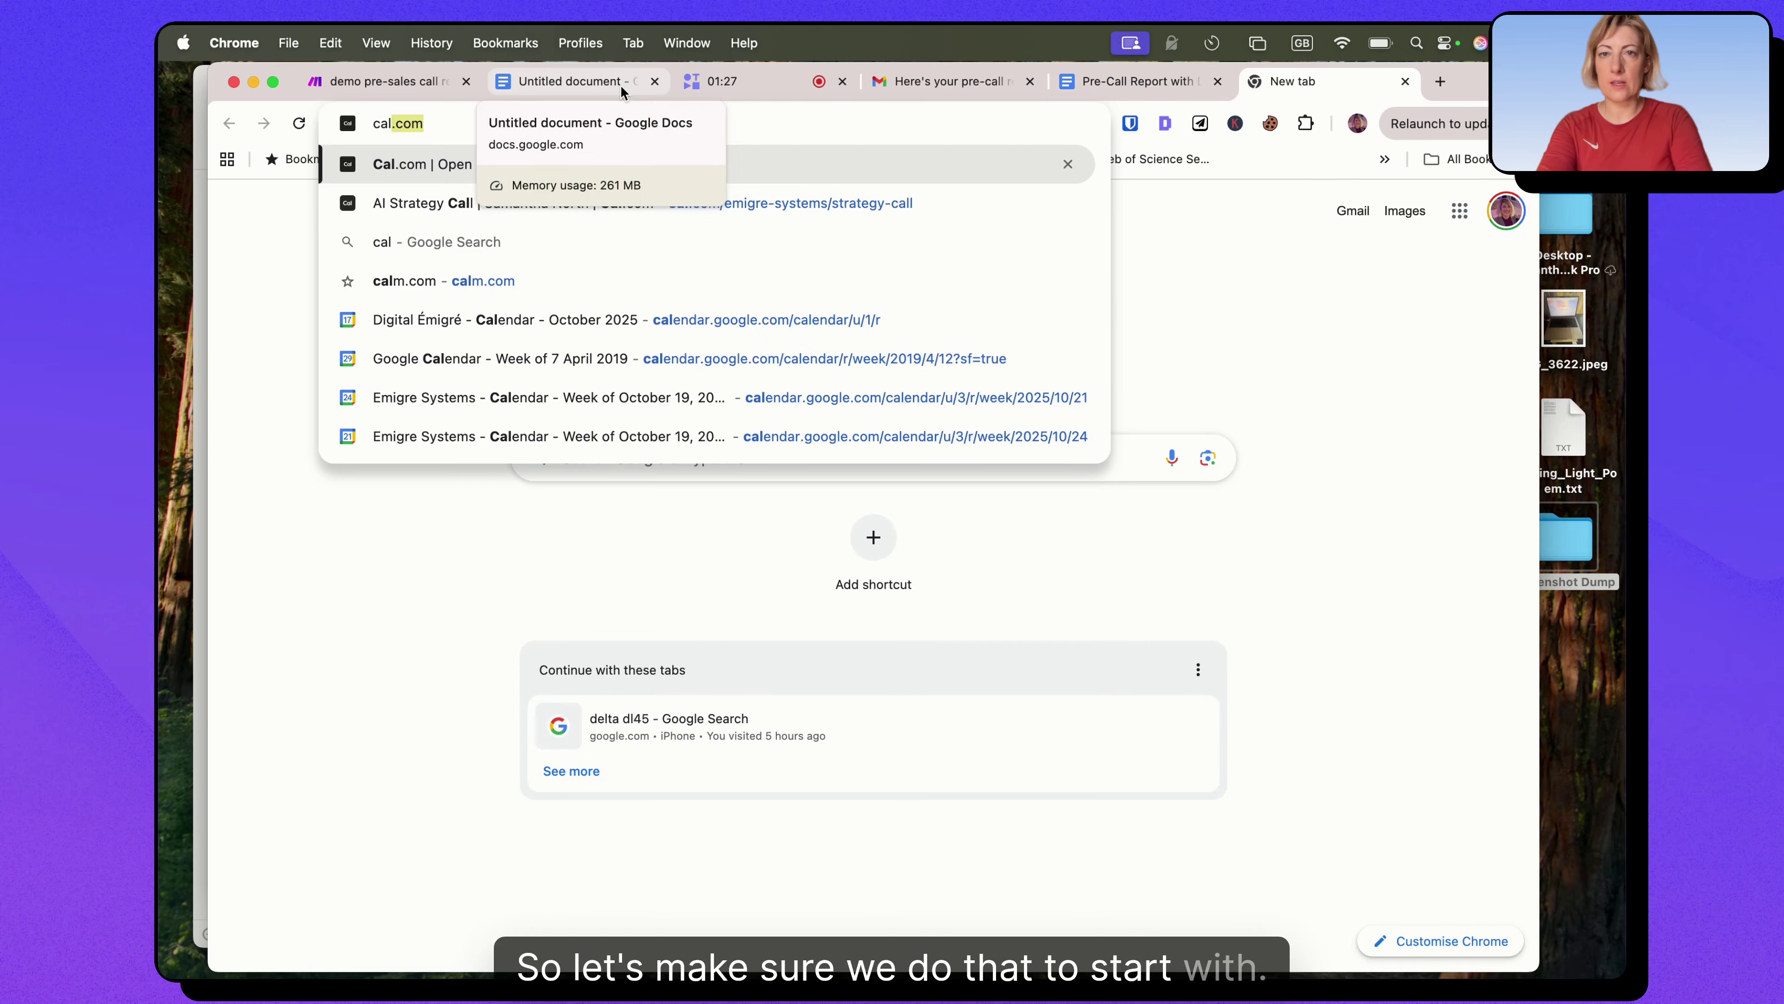
pyautogui.click(709, 203)
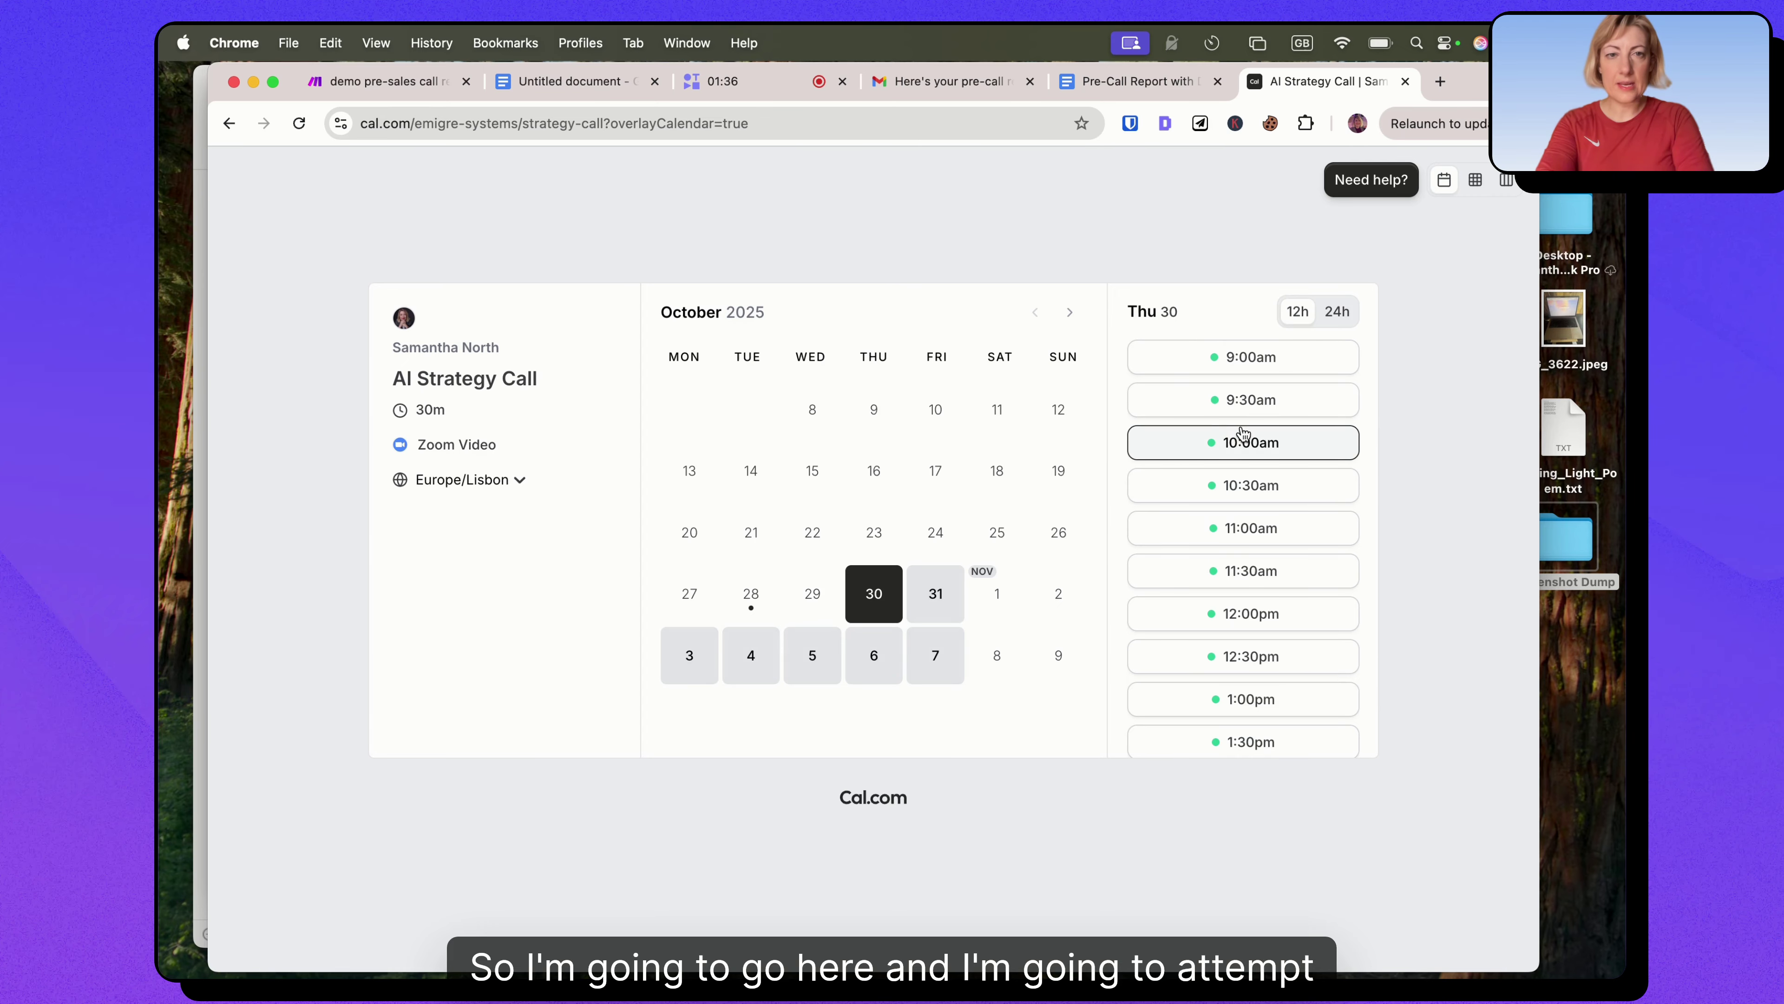
pyautogui.click(1197, 442)
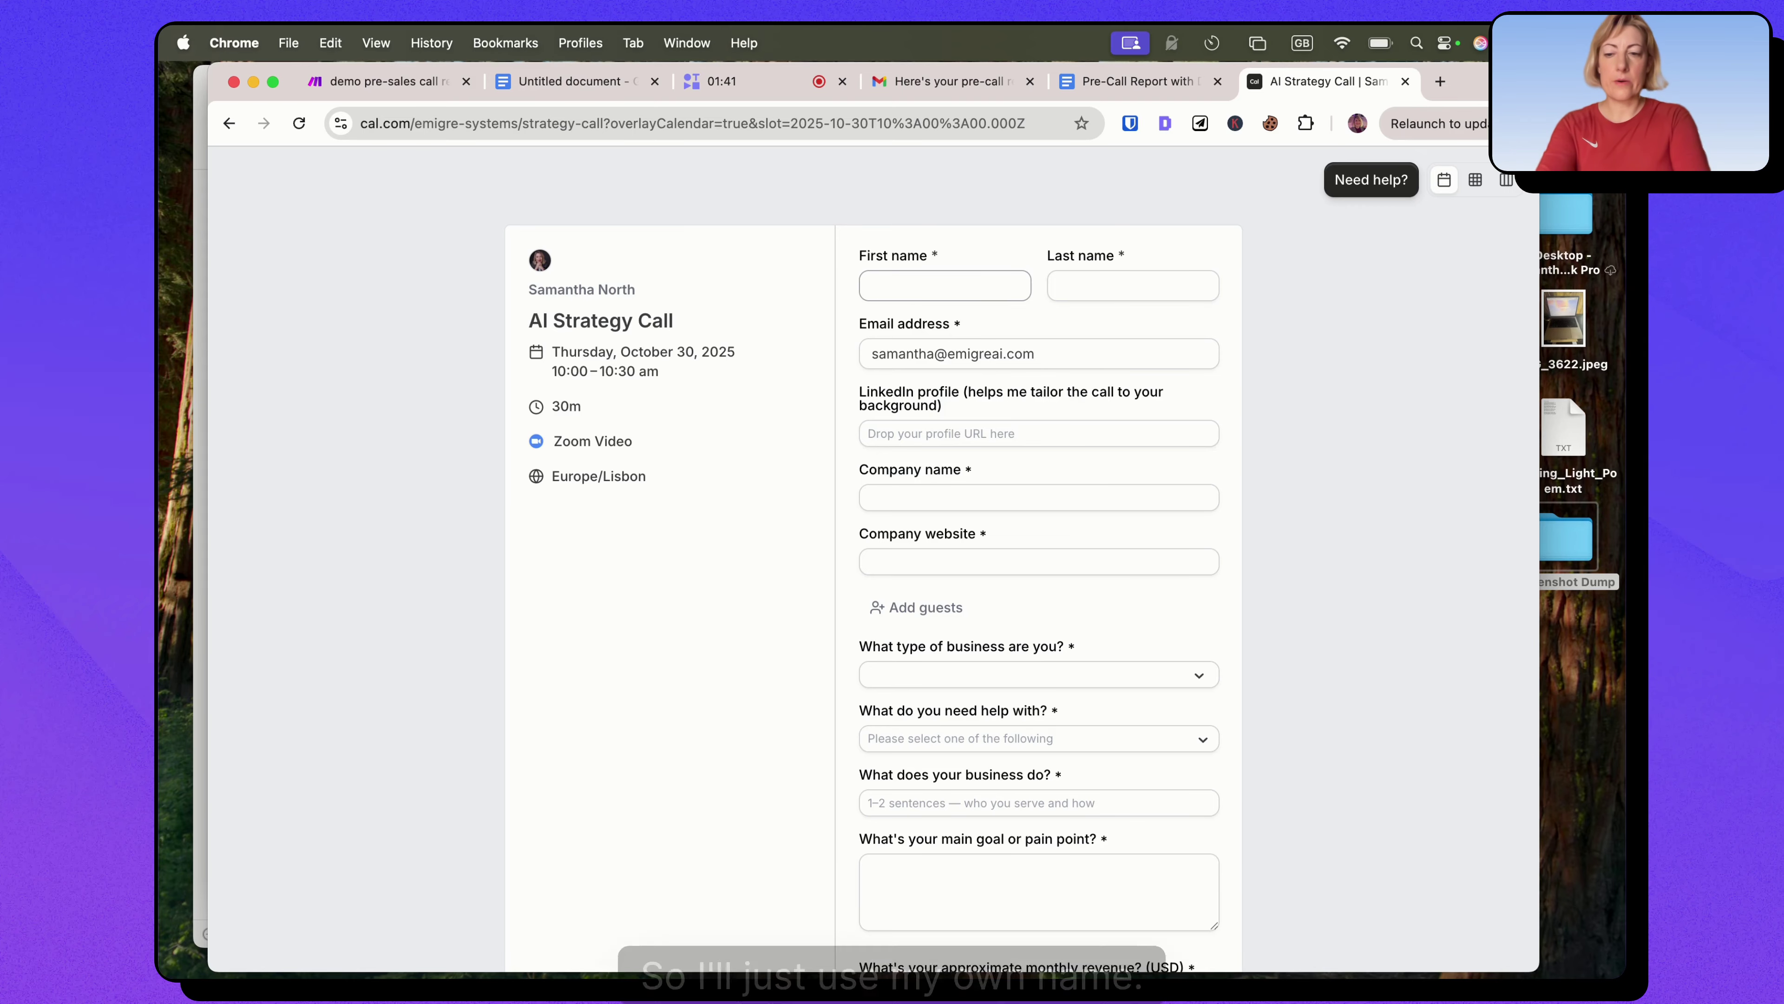
# Fill in the attendee's name, company Emigre AI, website emigre.ai, AI Automation help and business description.
pyautogui.click(1068, 287)
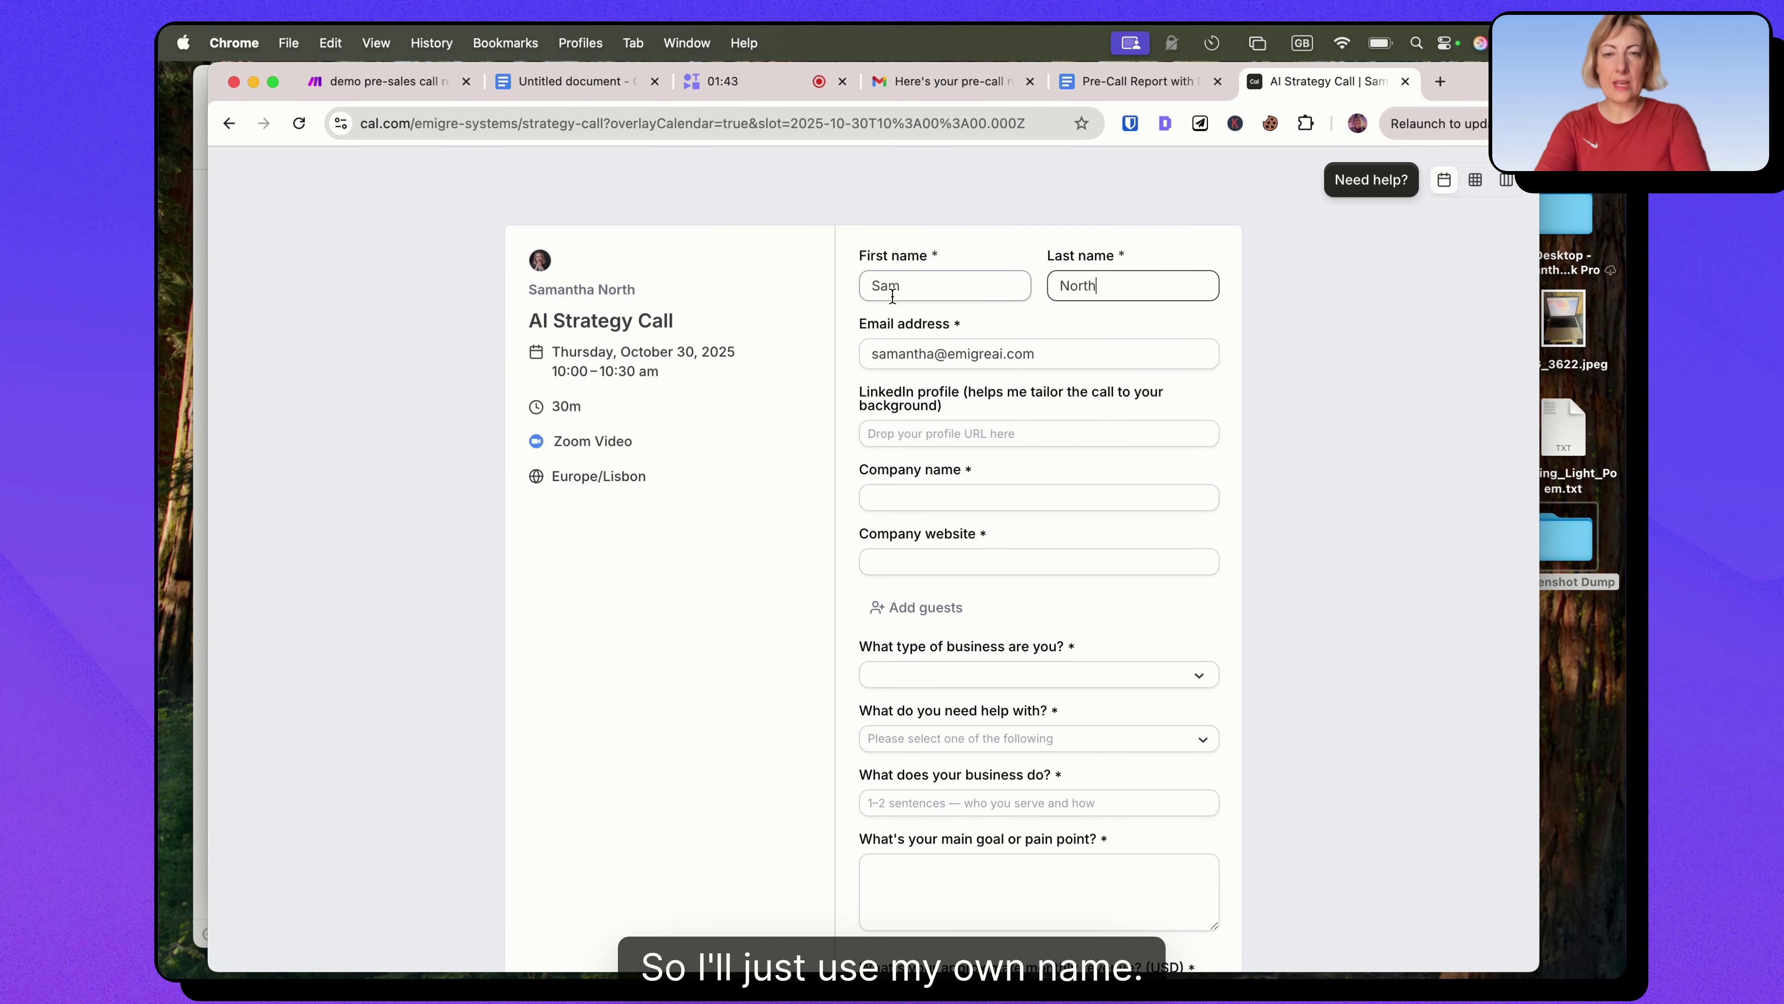
pyautogui.press('Tab')
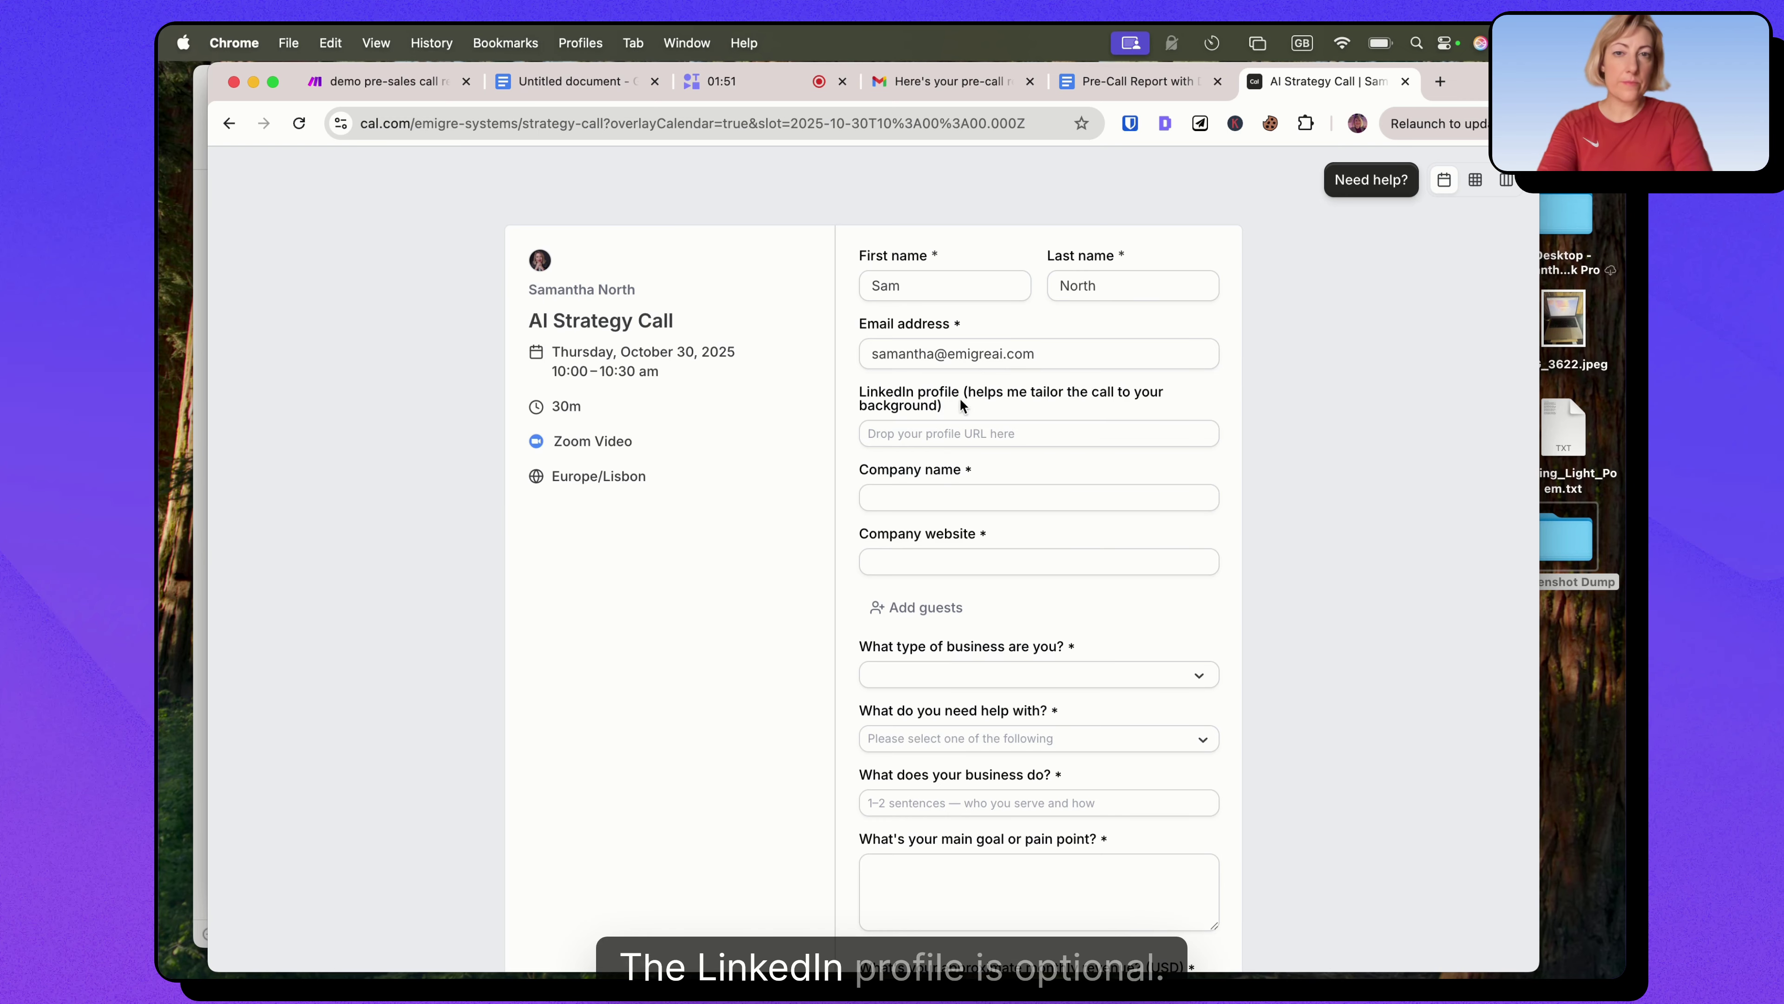
pyautogui.press('Tab')
pyautogui.write('Emigre AI')
pyautogui.press('Tab')
pyautogui.write('emig')
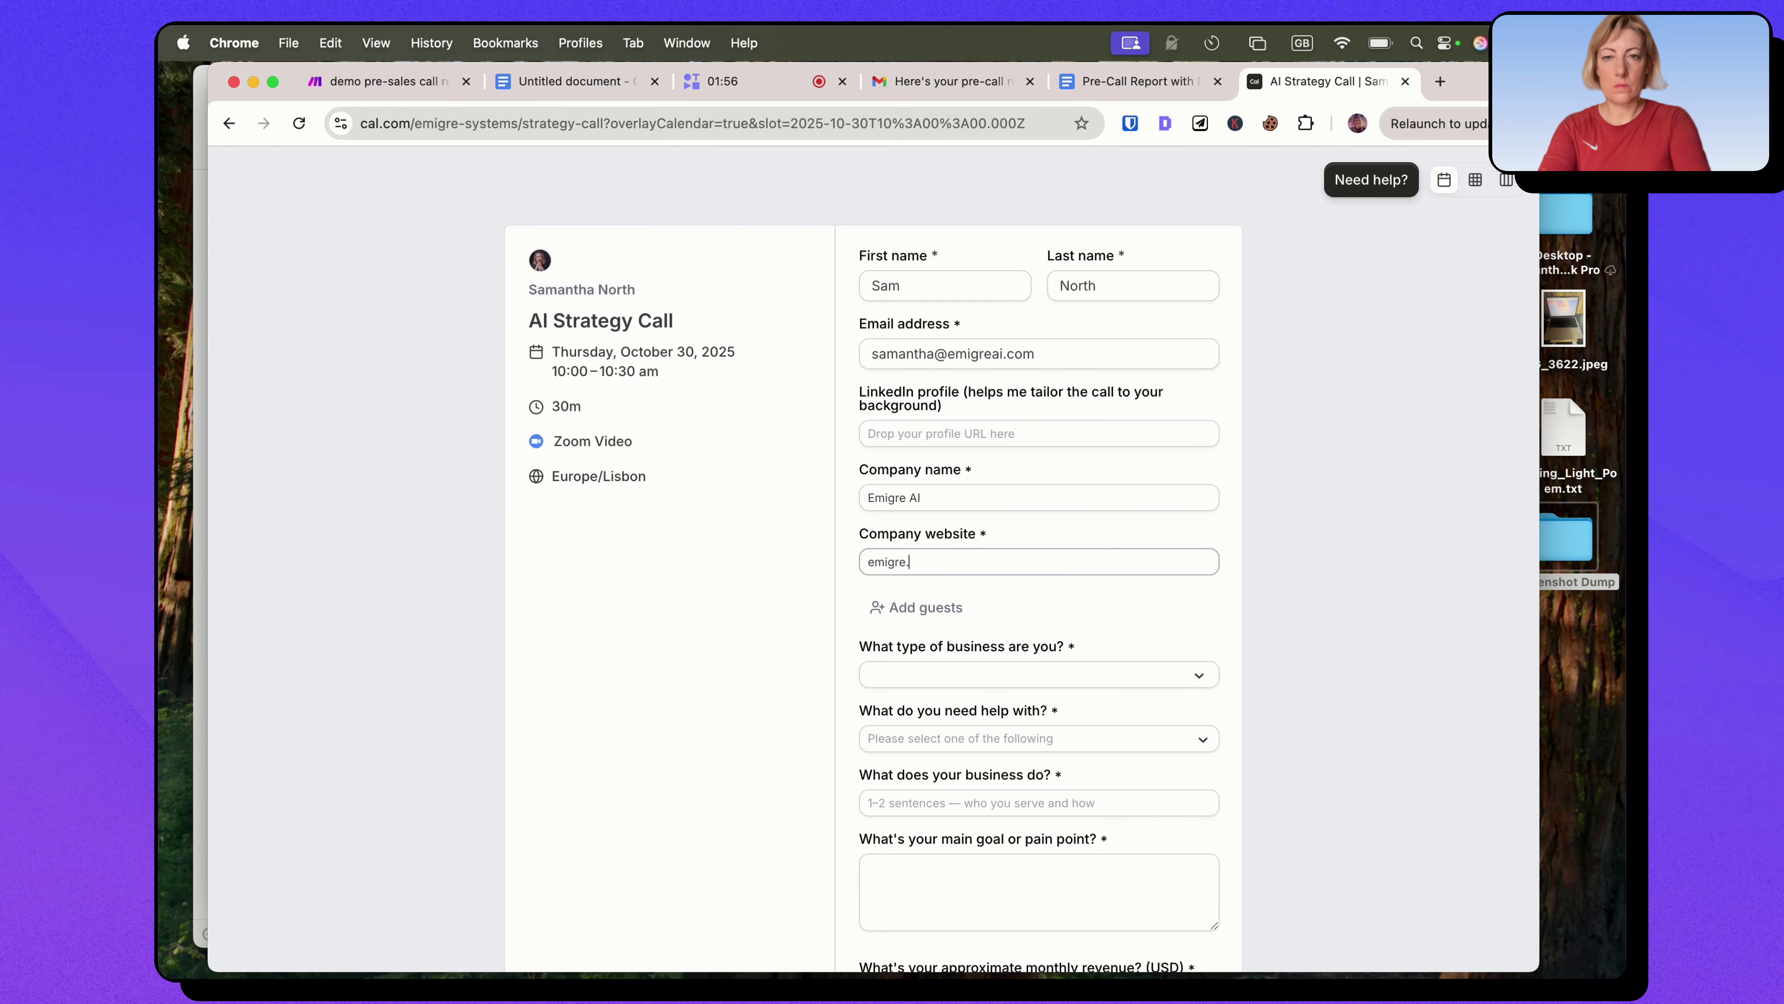
pyautogui.write('re.ai')
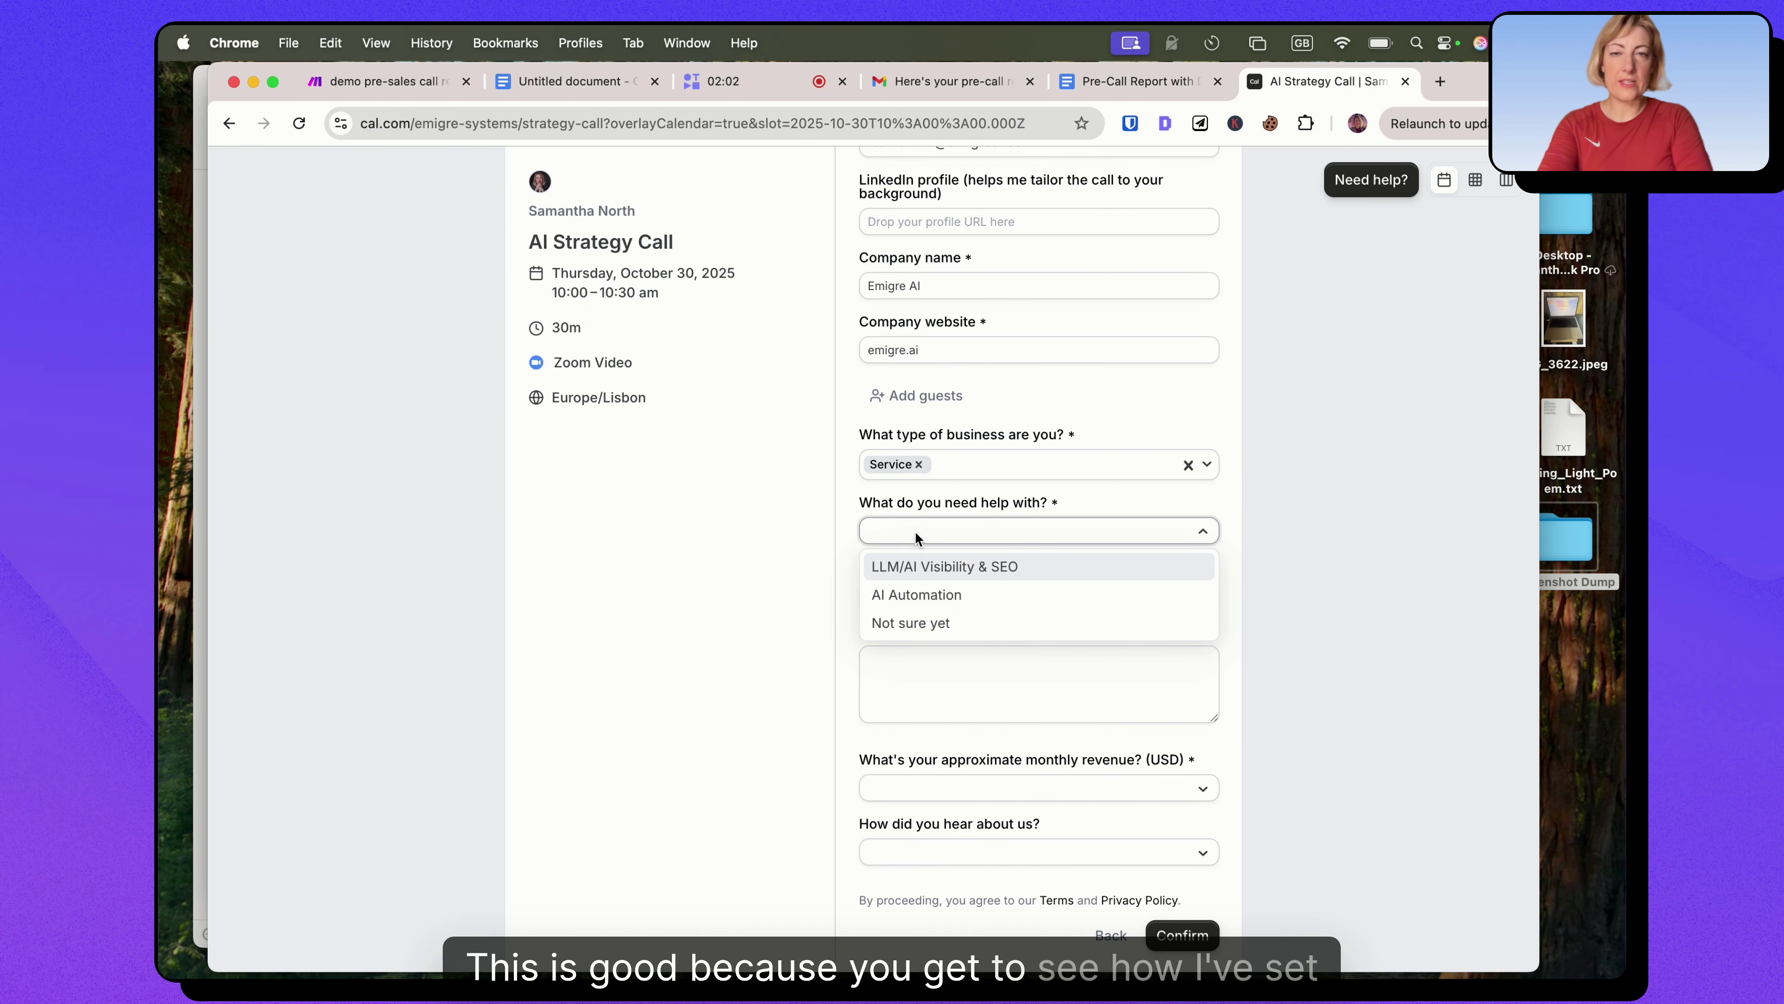
pyautogui.click(907, 591)
pyautogui.click(905, 590)
pyautogui.write('We')
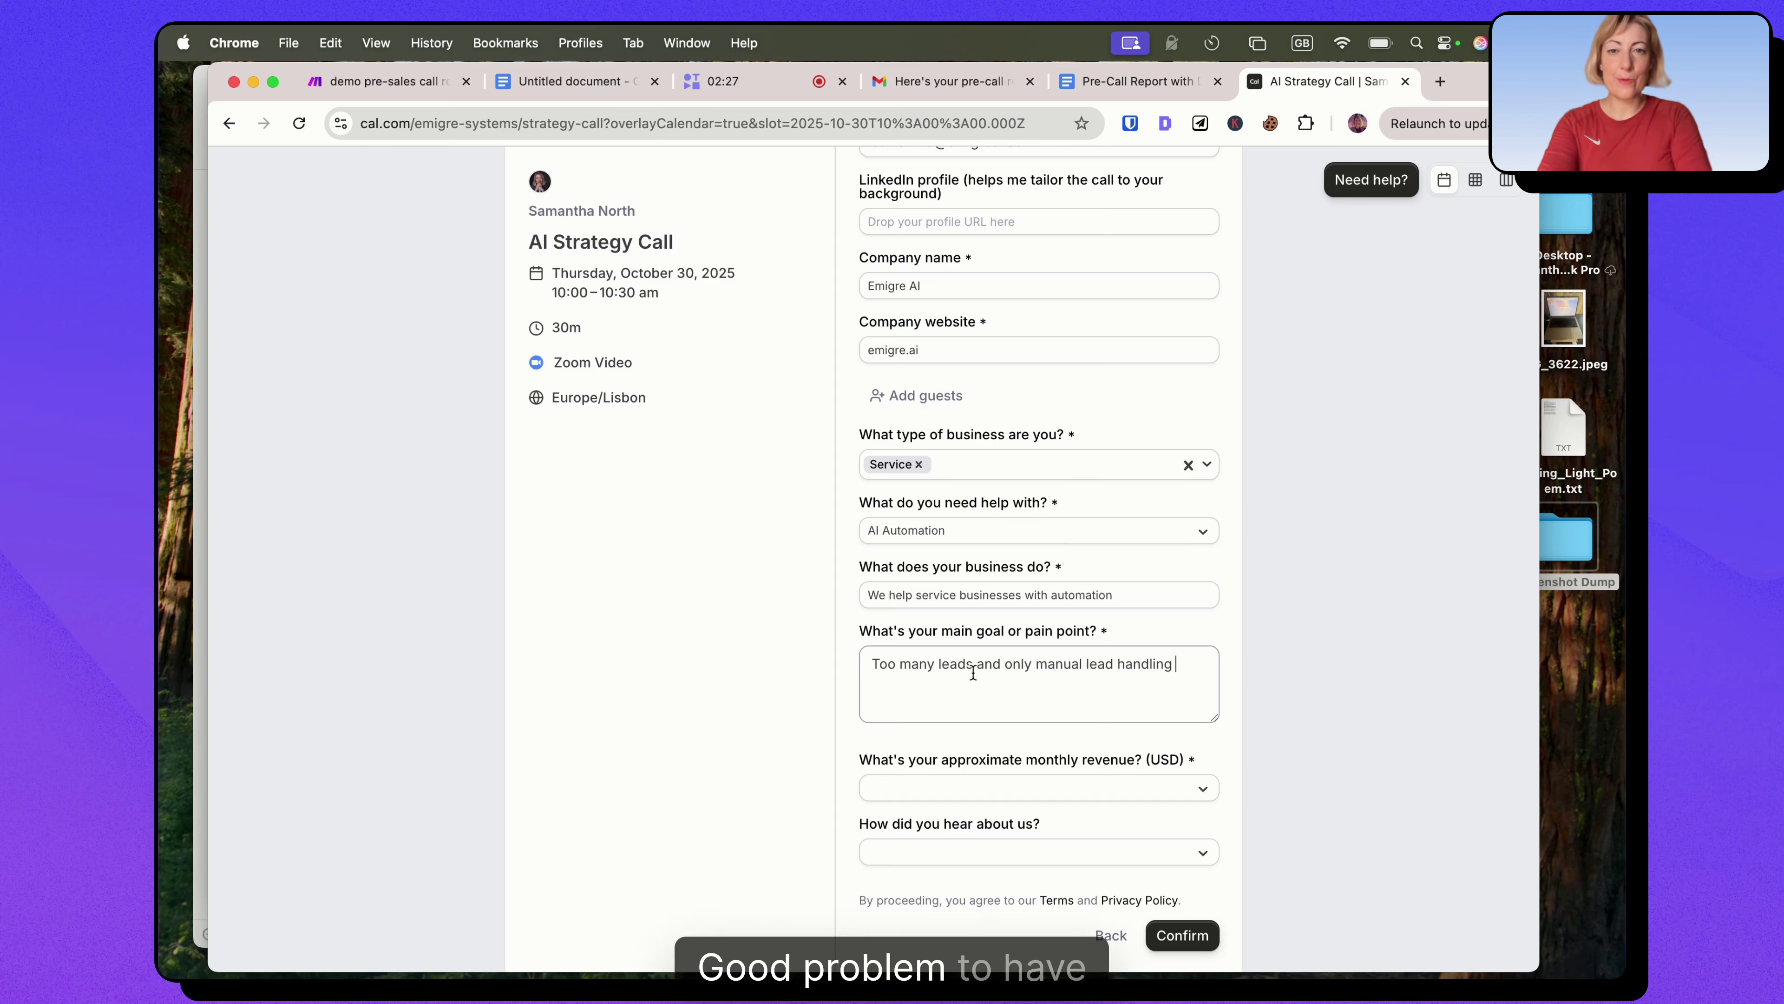
# Set monthly revenue to 50-100K, referral source LinkedIn, and confirm the booking.
pyautogui.click(902, 789)
pyautogui.click(1026, 869)
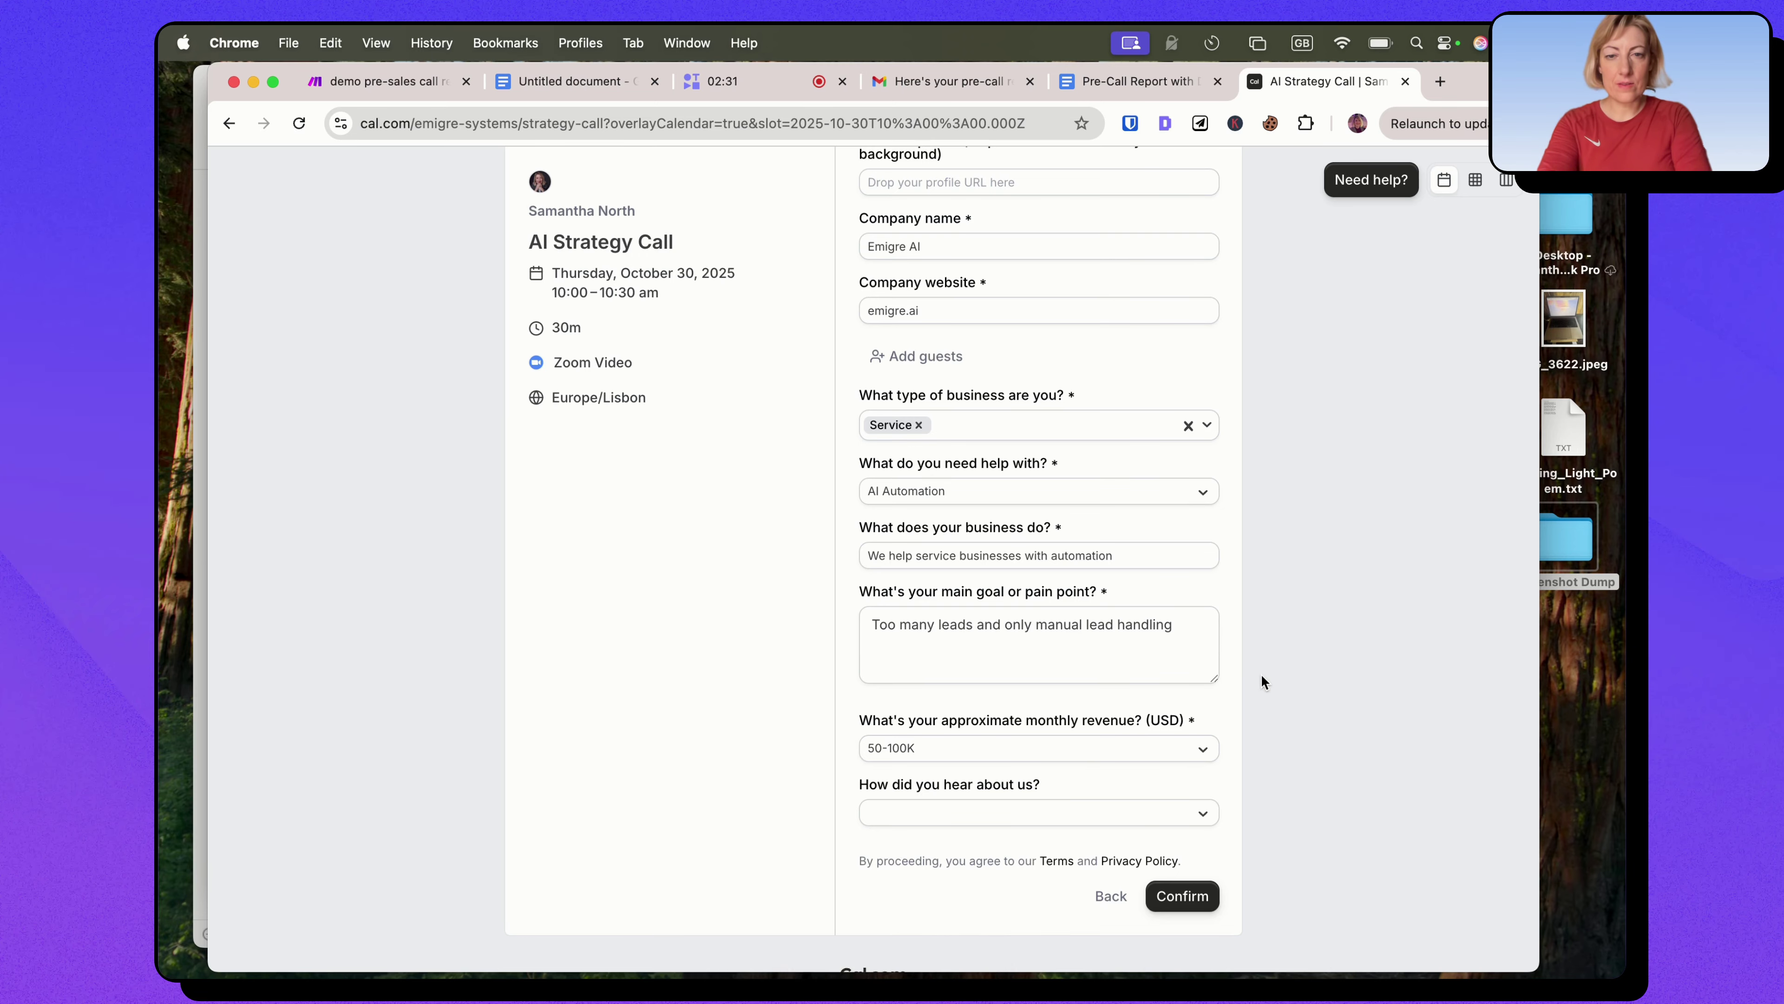
pyautogui.scroll(-2, 1262, 673)
pyautogui.scroll(-2, 1256, 659)
pyautogui.click(881, 695)
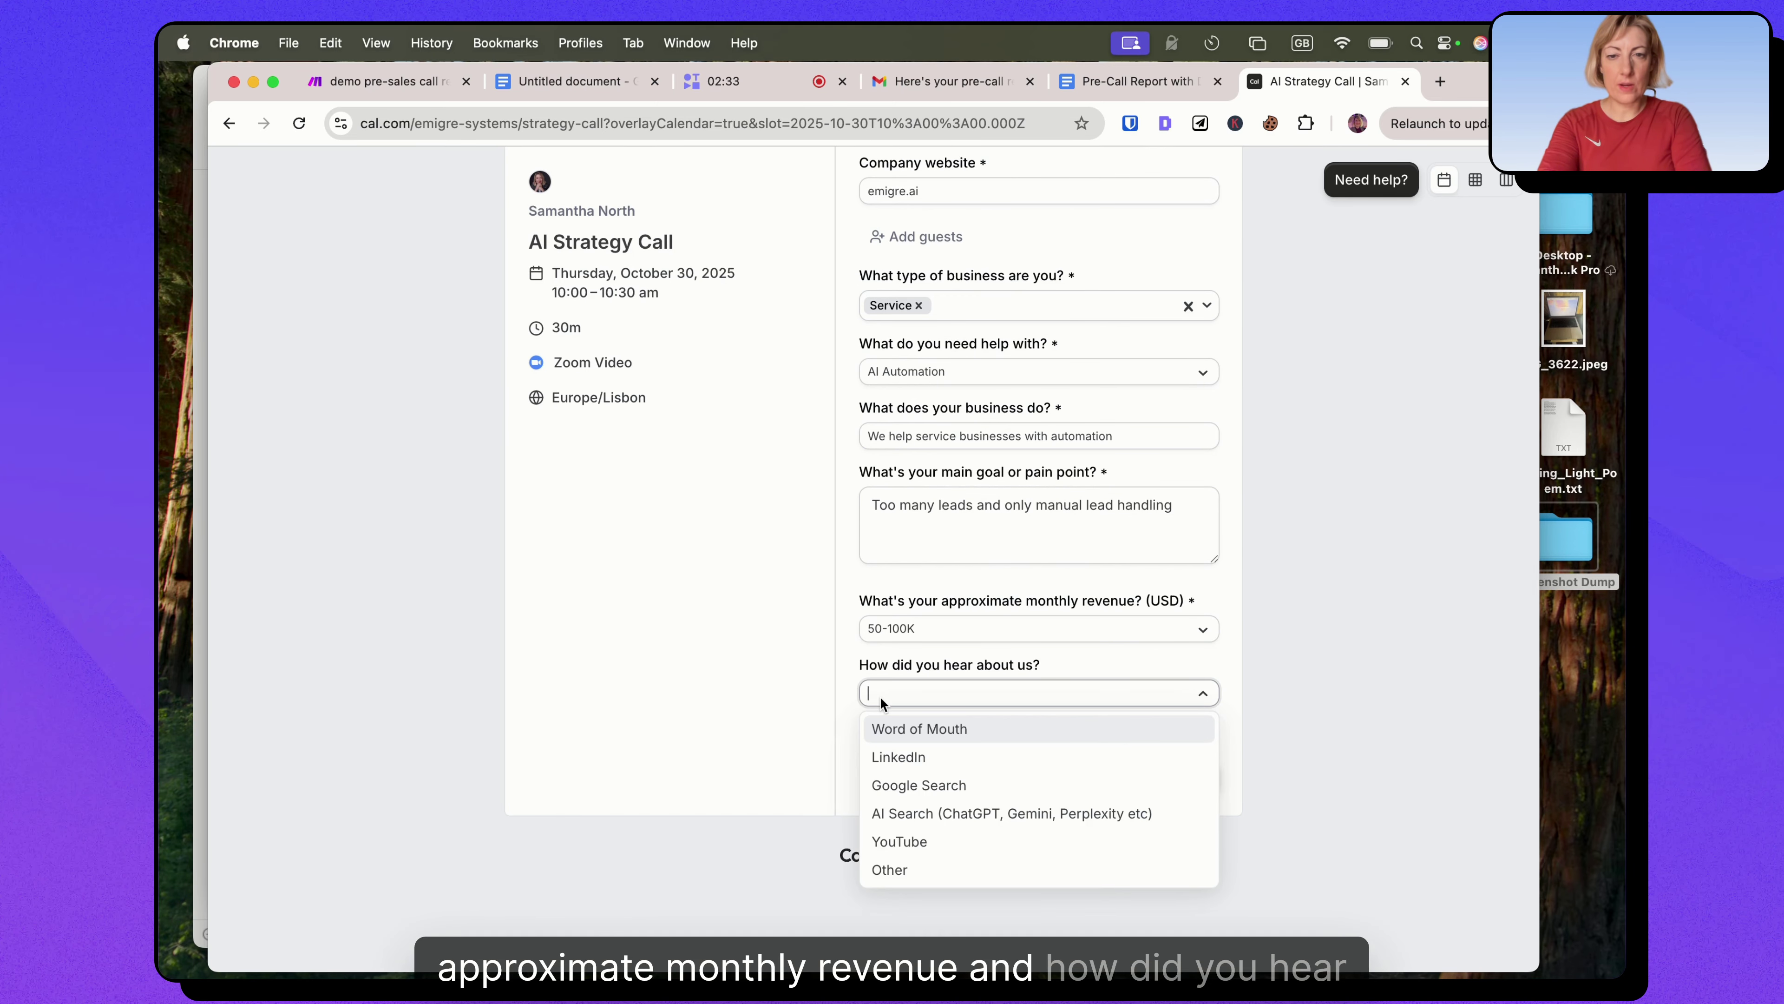
pyautogui.click(906, 755)
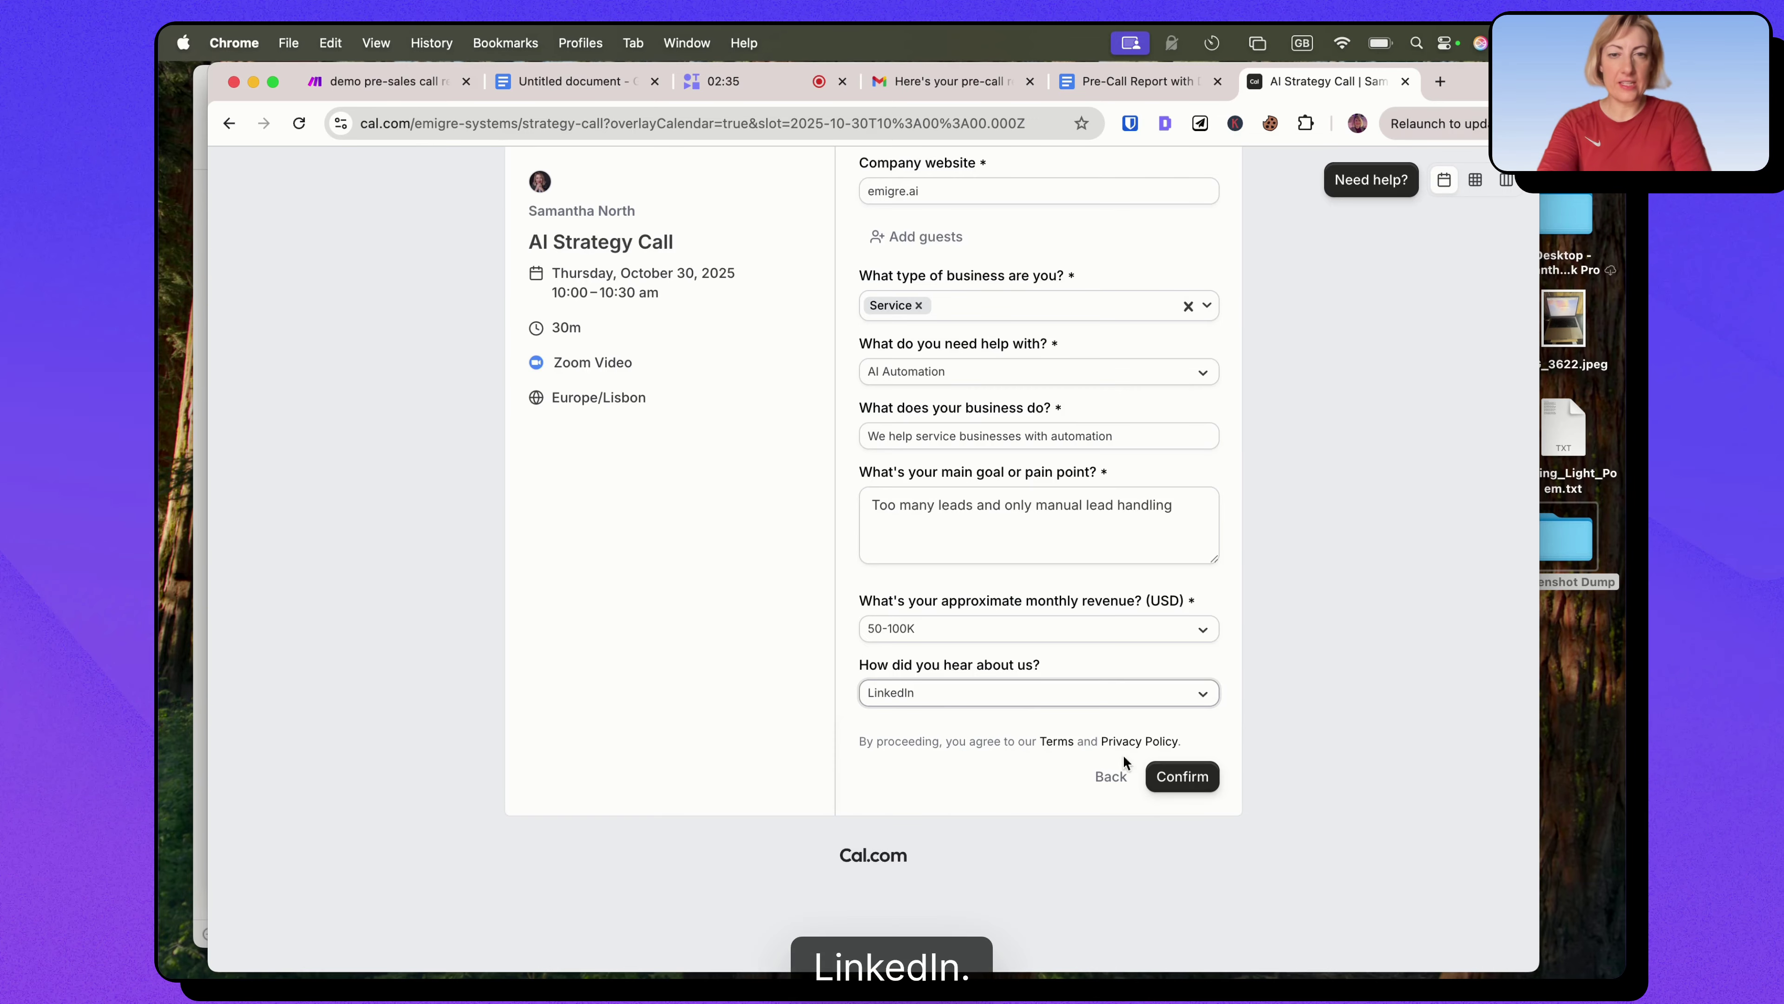
pyautogui.scroll(5, 1053, 681)
pyautogui.scroll(-5, 1003, 517)
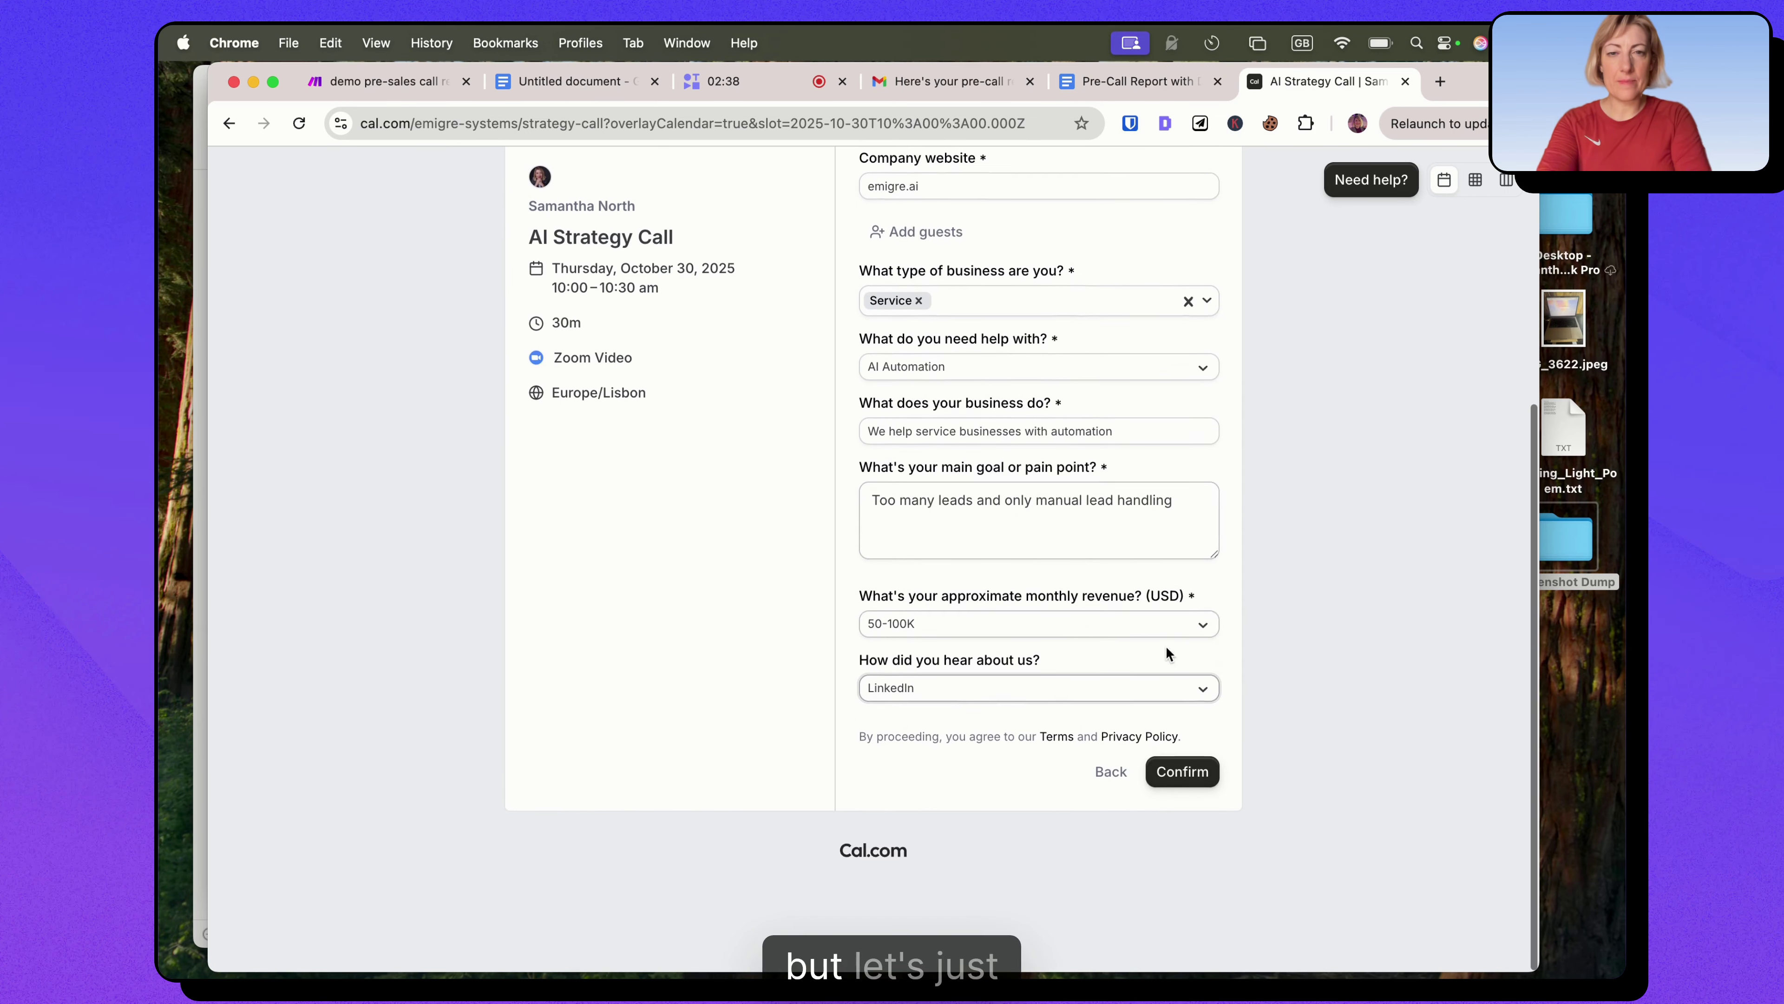
pyautogui.click(1179, 778)
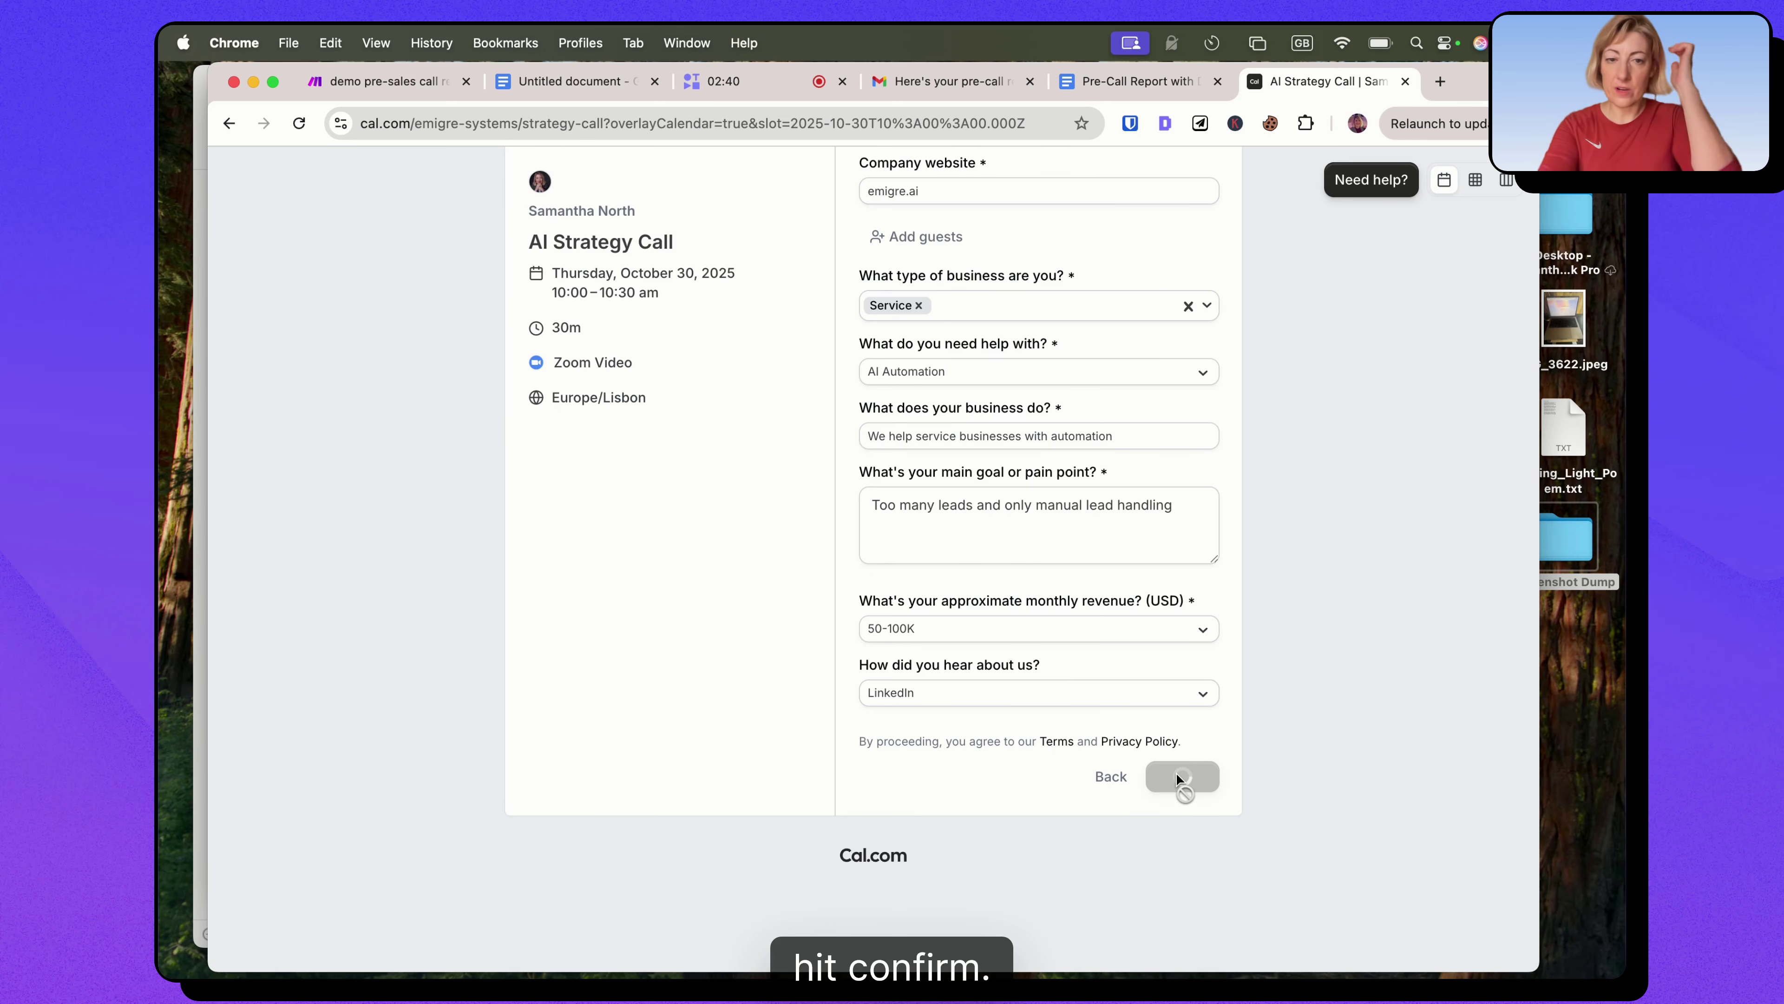
pyautogui.scroll(-3, 929, 426)
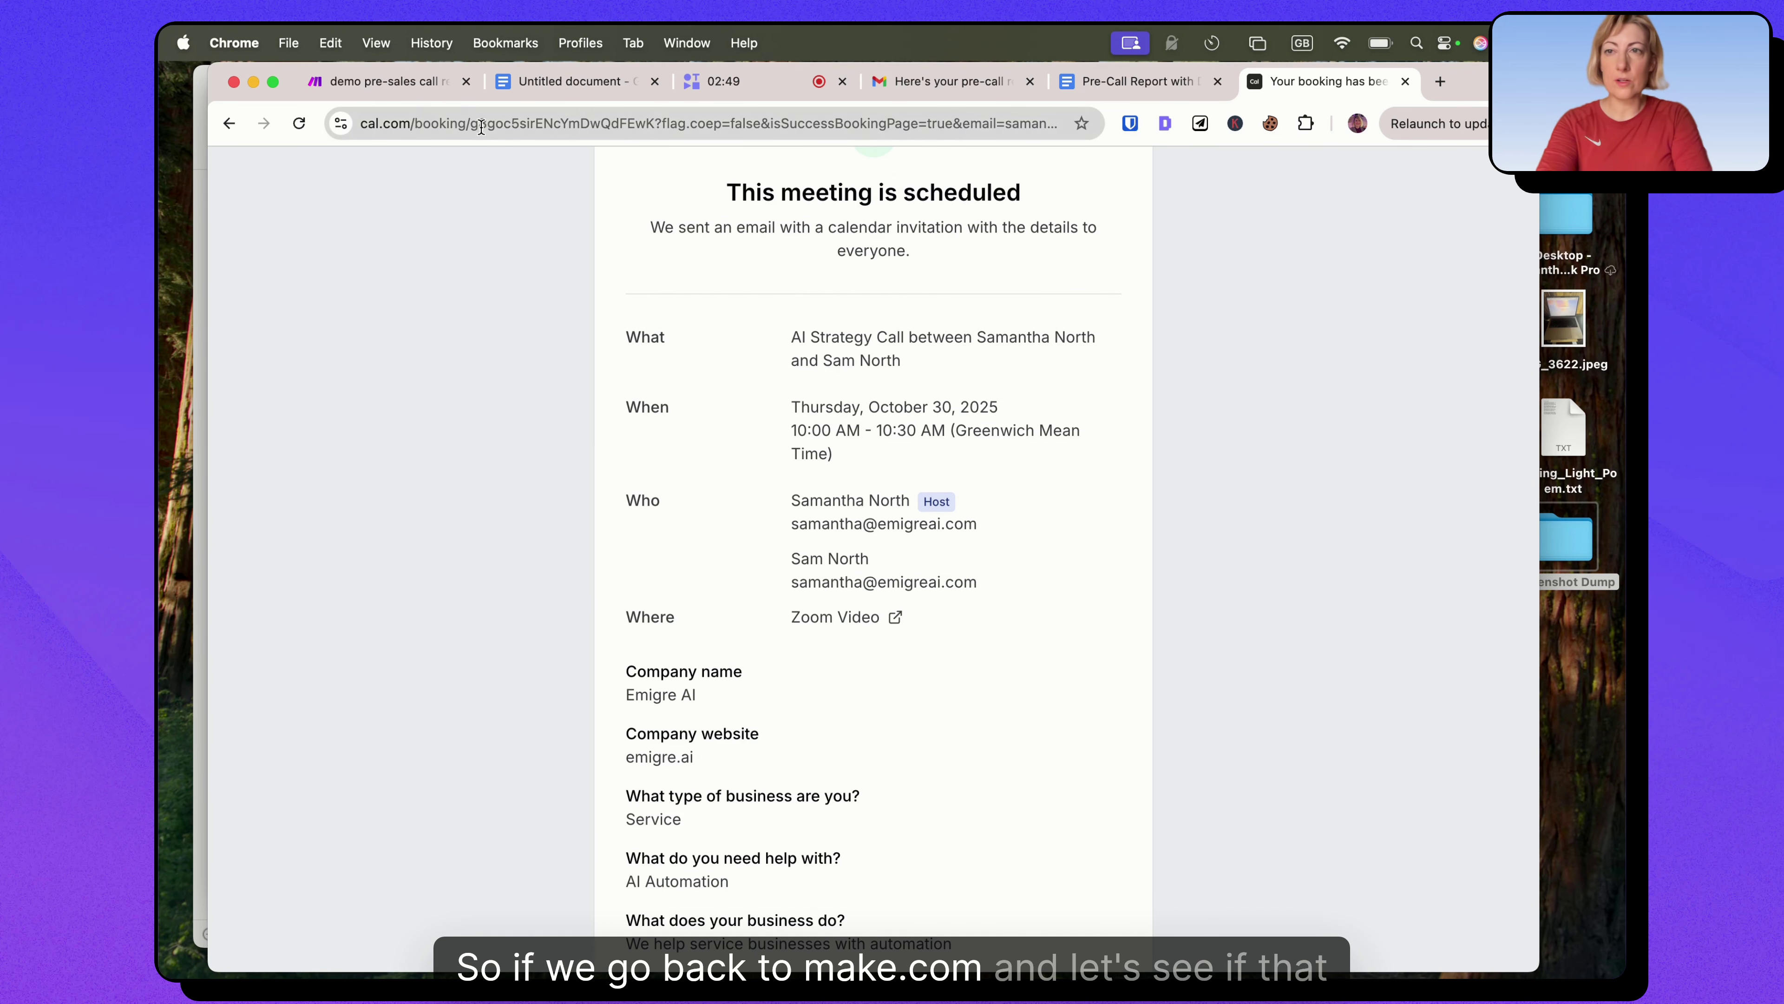
pyautogui.click(383, 82)
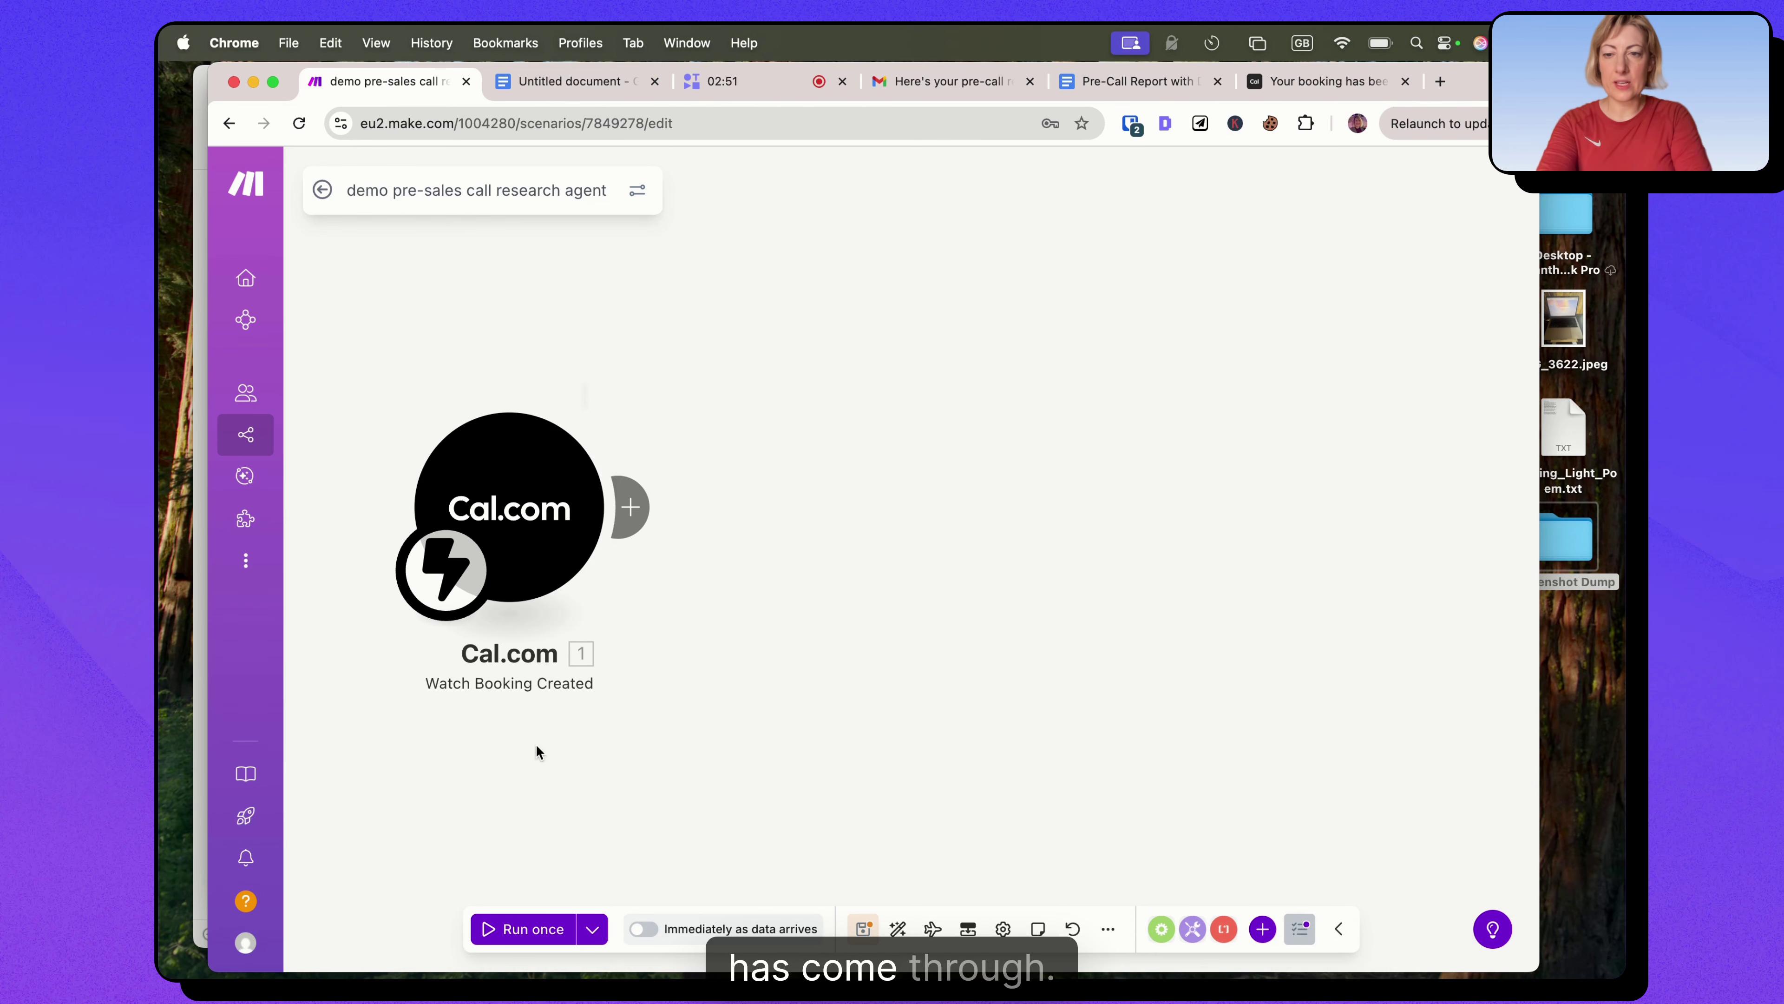
# Run the scenario once, choosing to process the existing queued booking data.
pyautogui.click(521, 929)
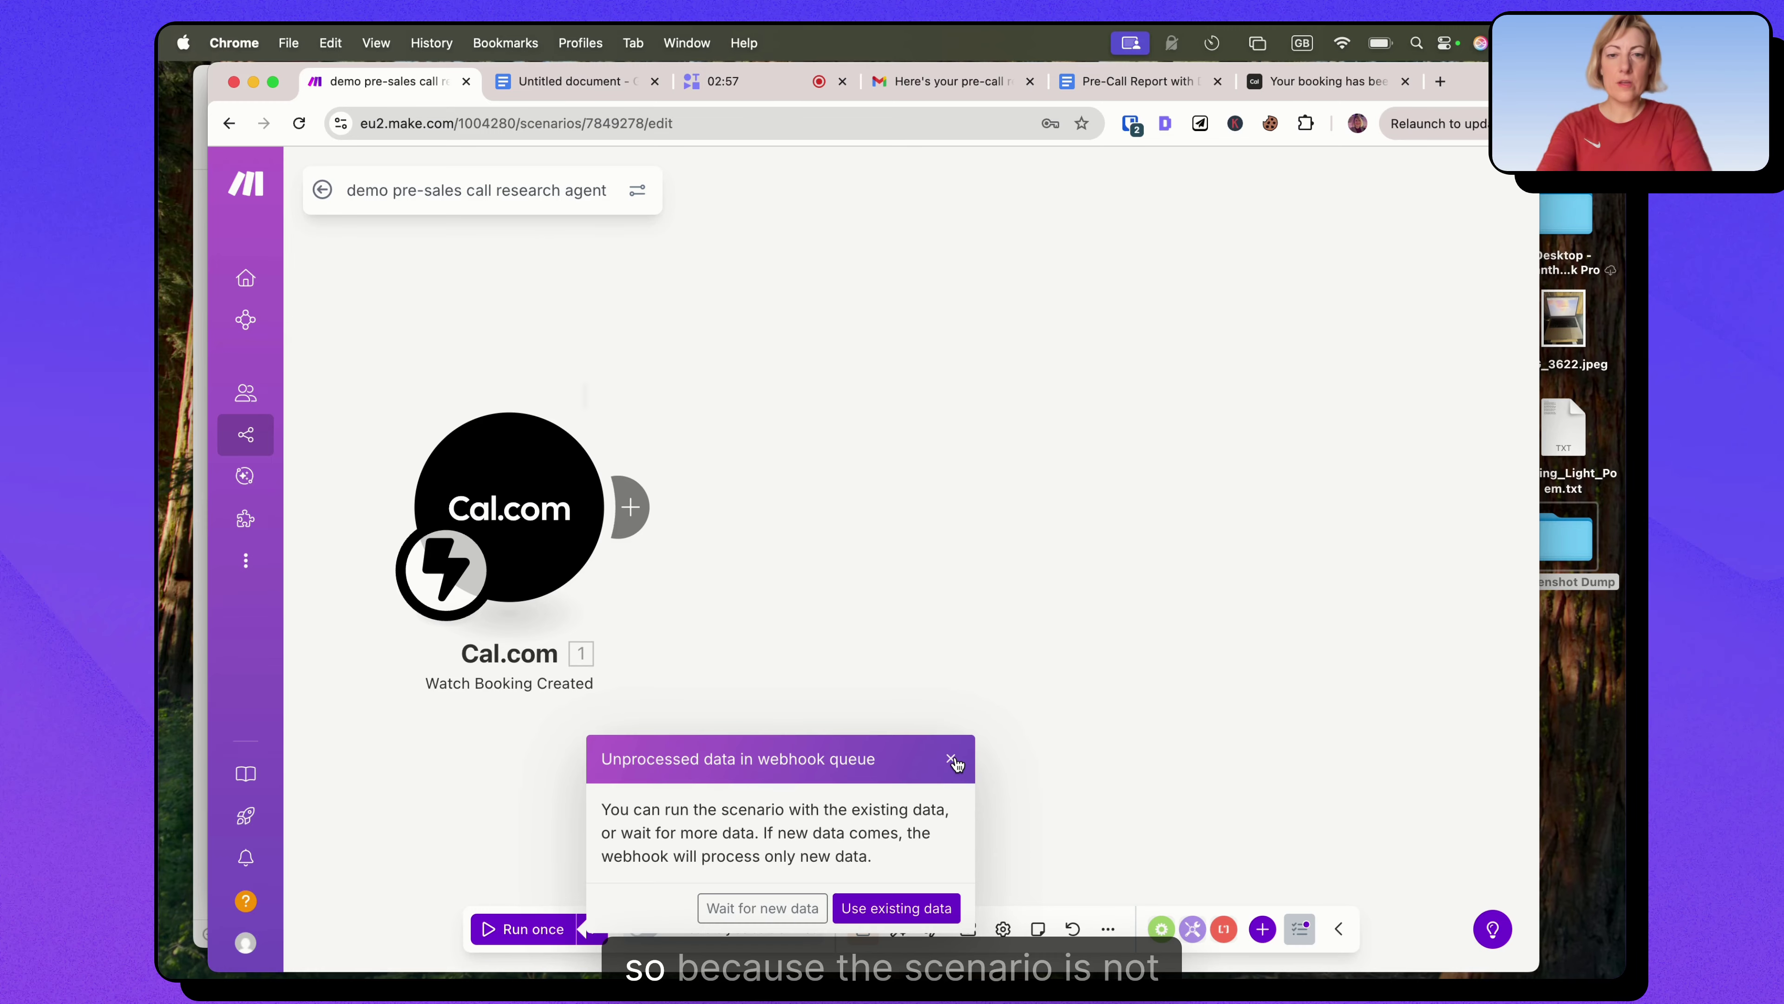
pyautogui.click(952, 760)
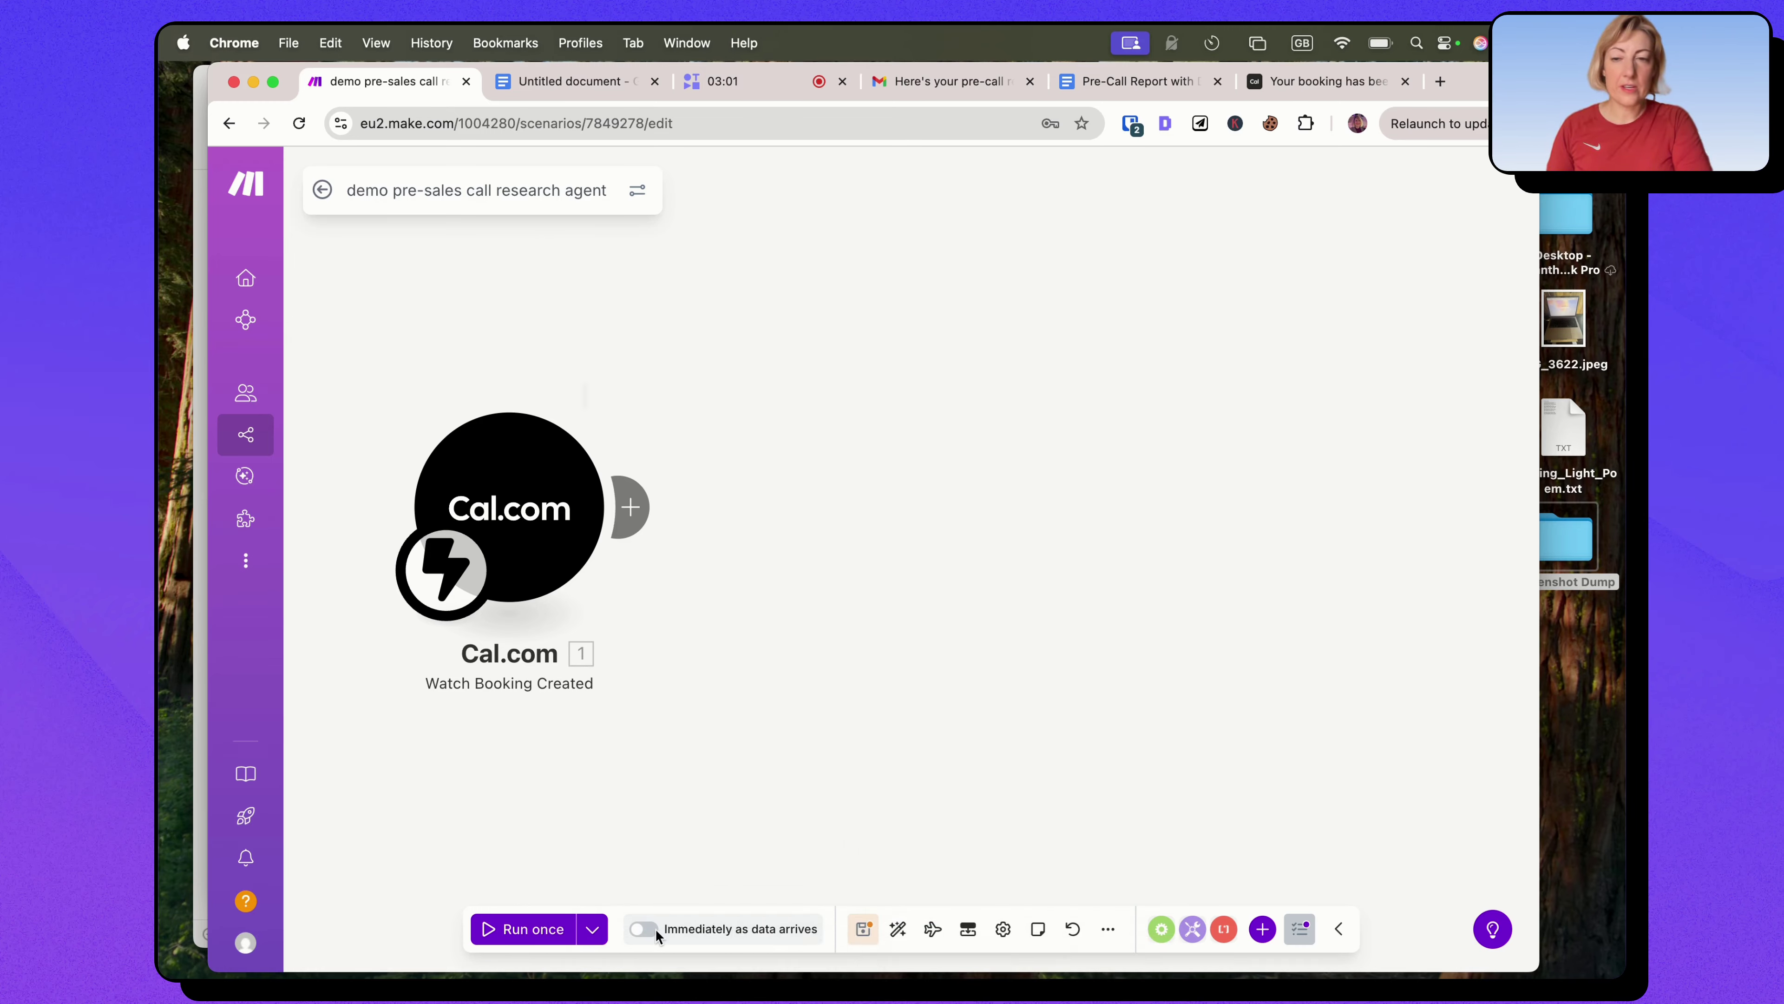
pyautogui.click(533, 930)
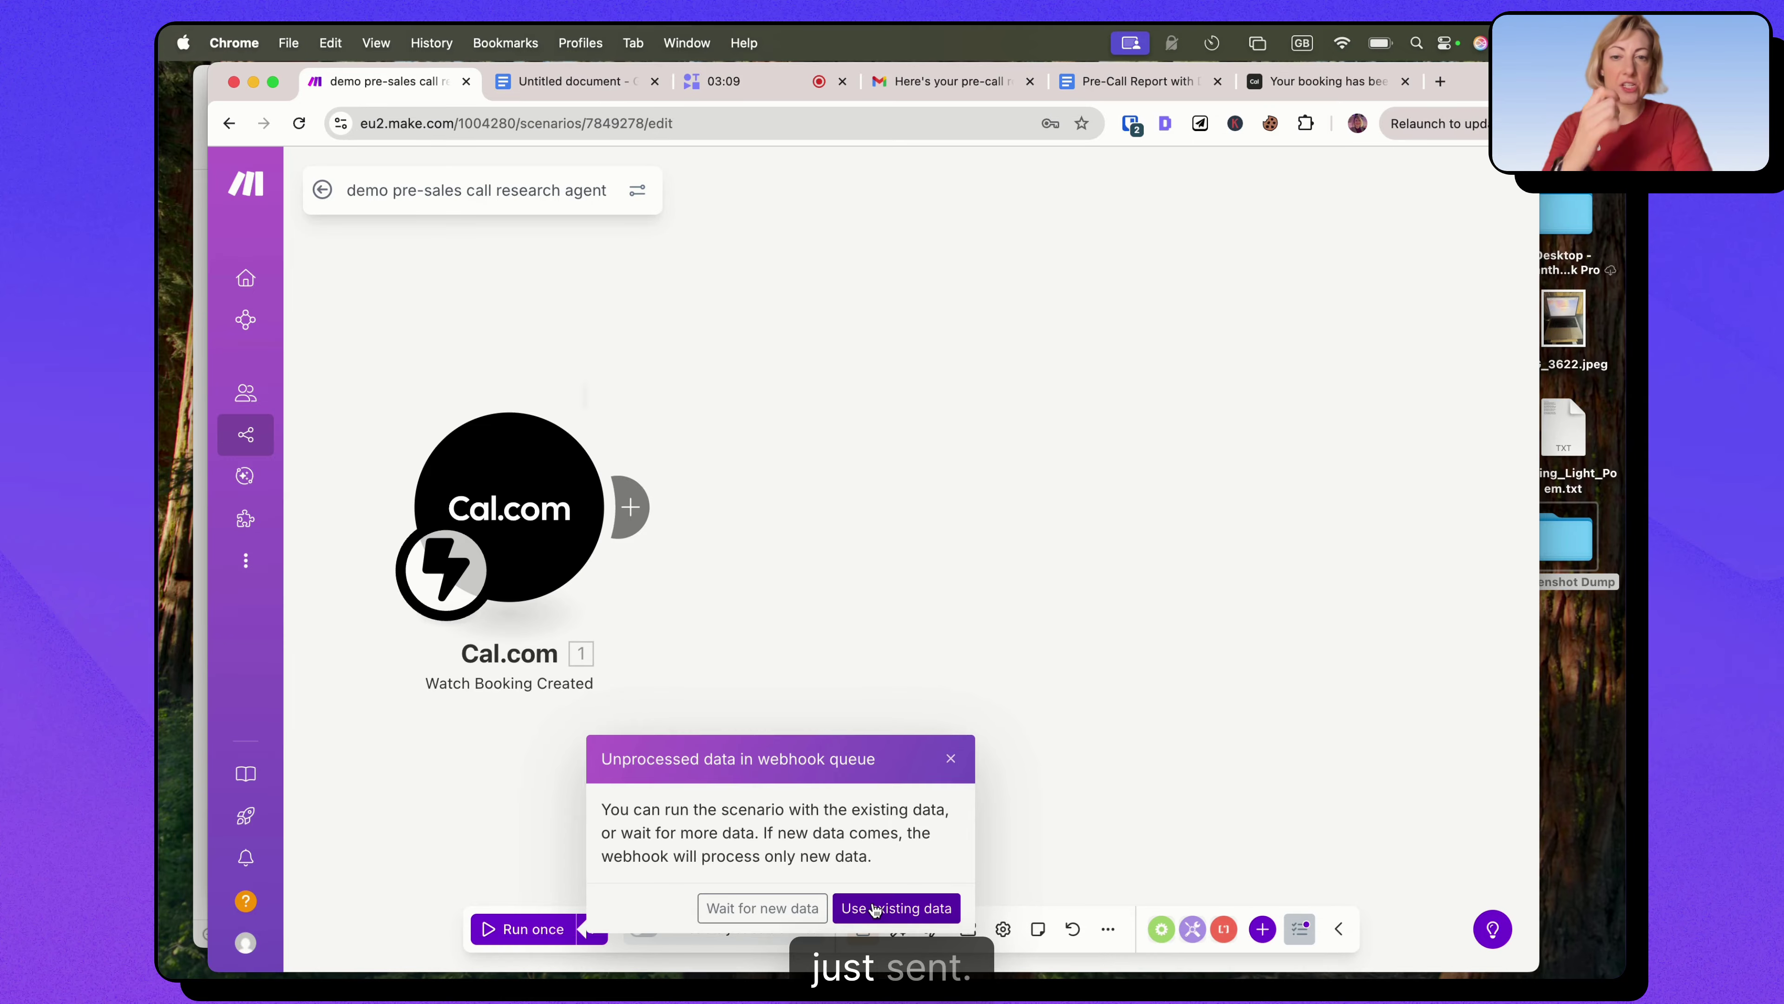
pyautogui.click(875, 908)
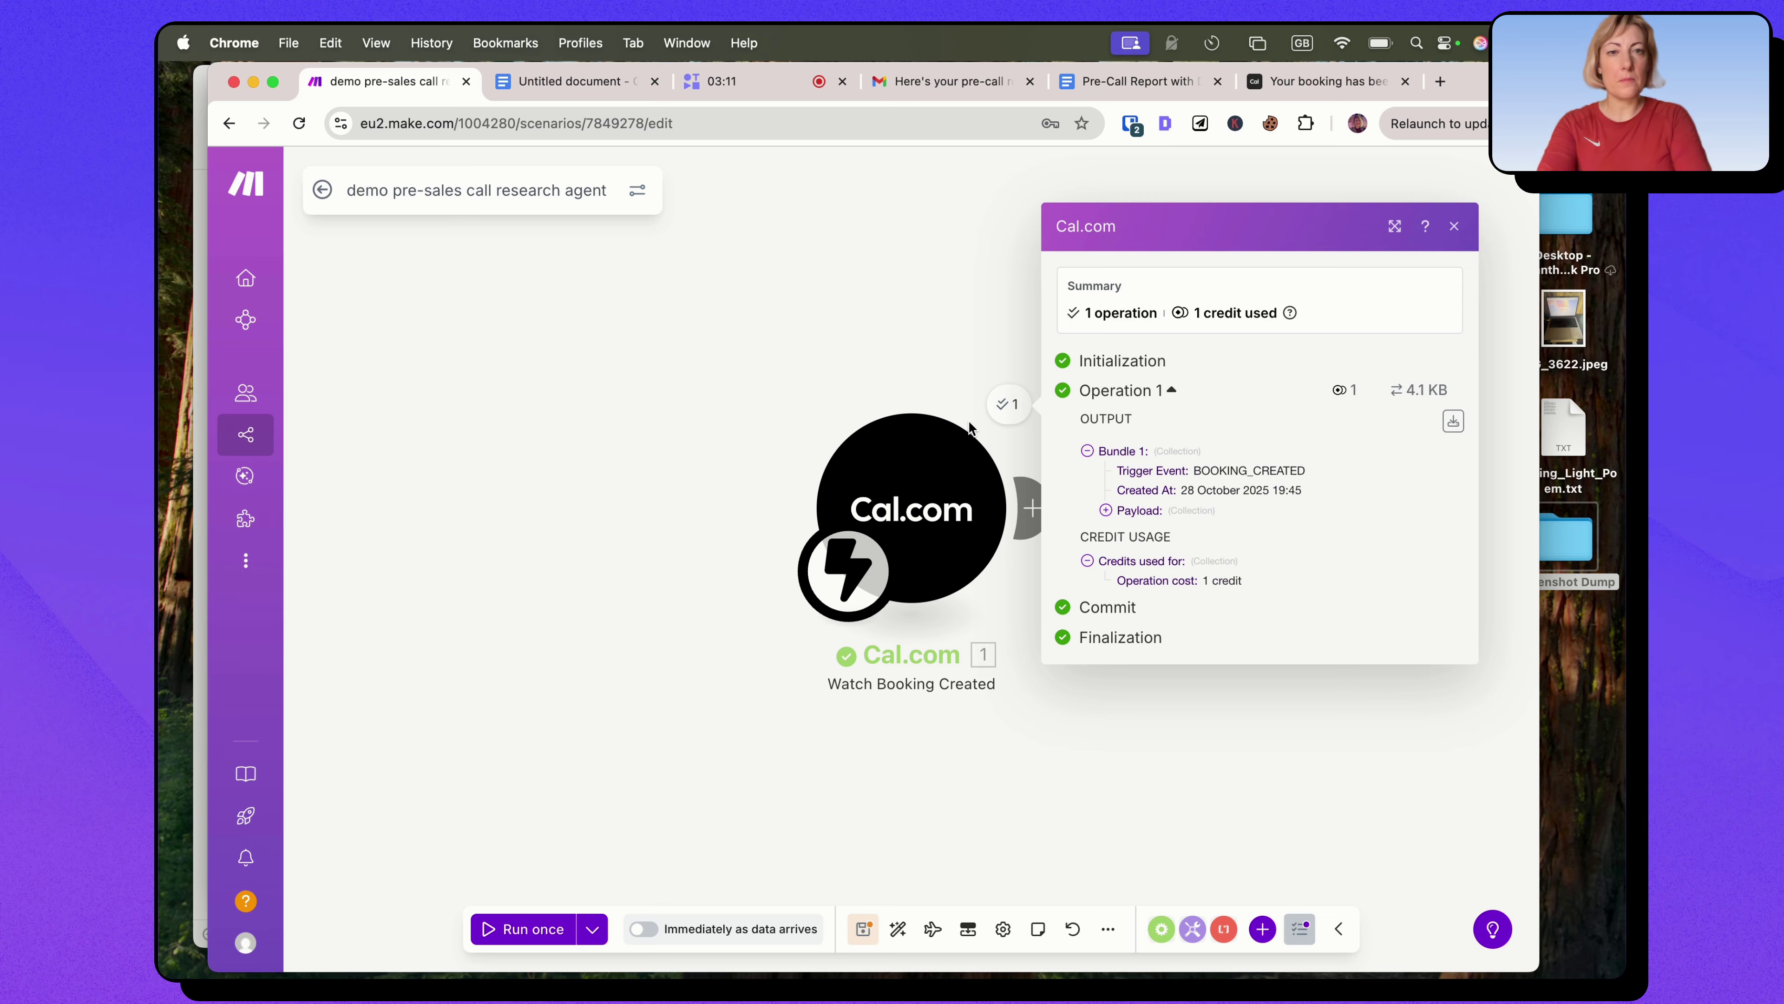
# Expand the booking output's Payload and the name, email, LinkedIn profile and website responses.
pyautogui.click(1106, 511)
pyautogui.scroll(-3, 1347, 507)
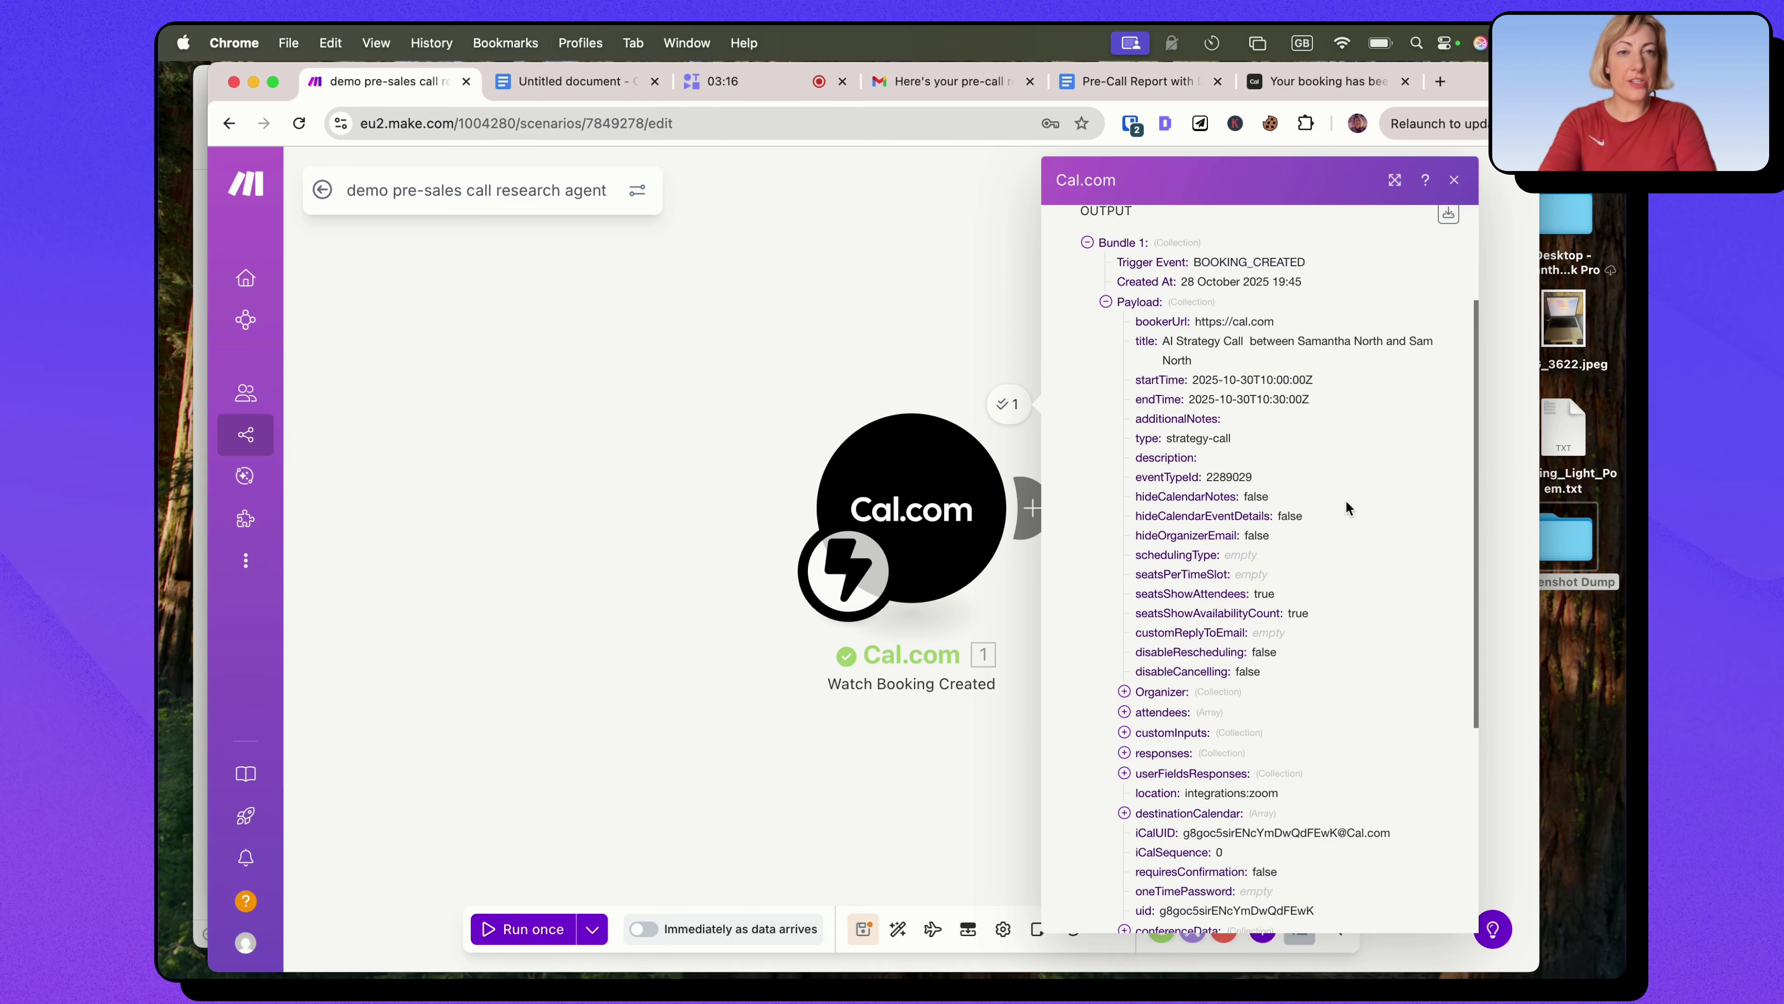
pyautogui.scroll(1, 1266, 437)
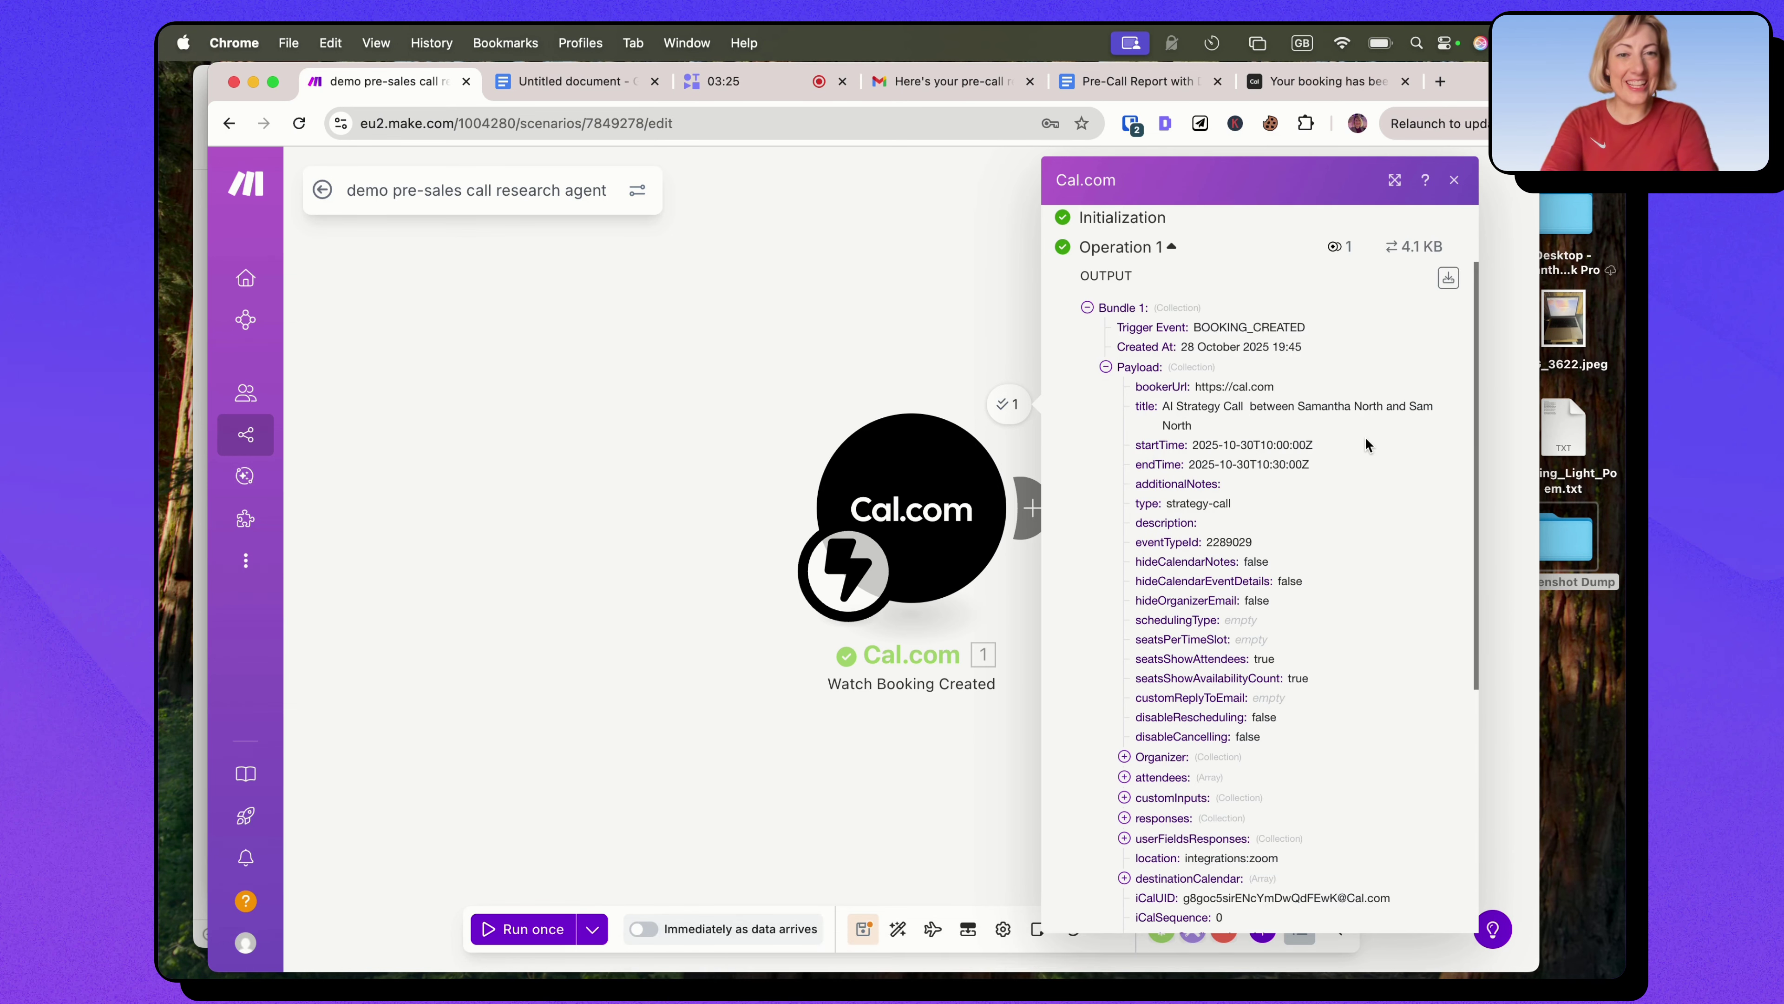
pyautogui.scroll(-5, 1365, 436)
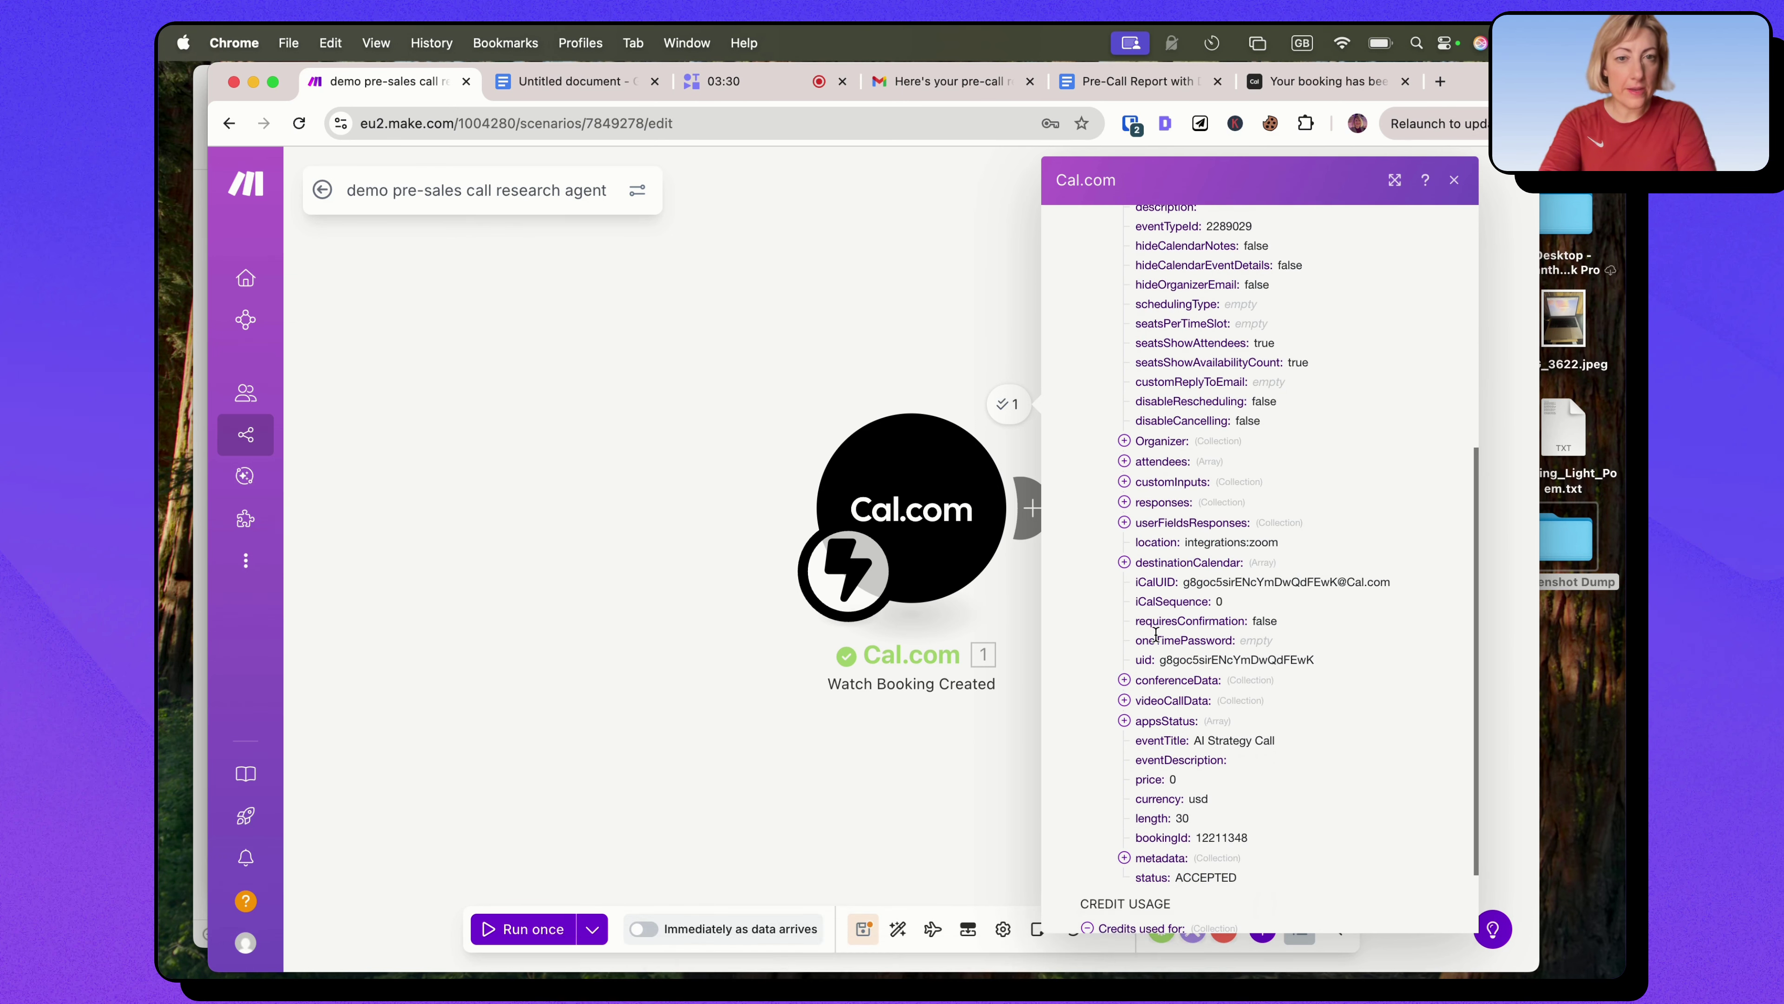
pyautogui.click(1125, 502)
pyautogui.scroll(-1, 1191, 565)
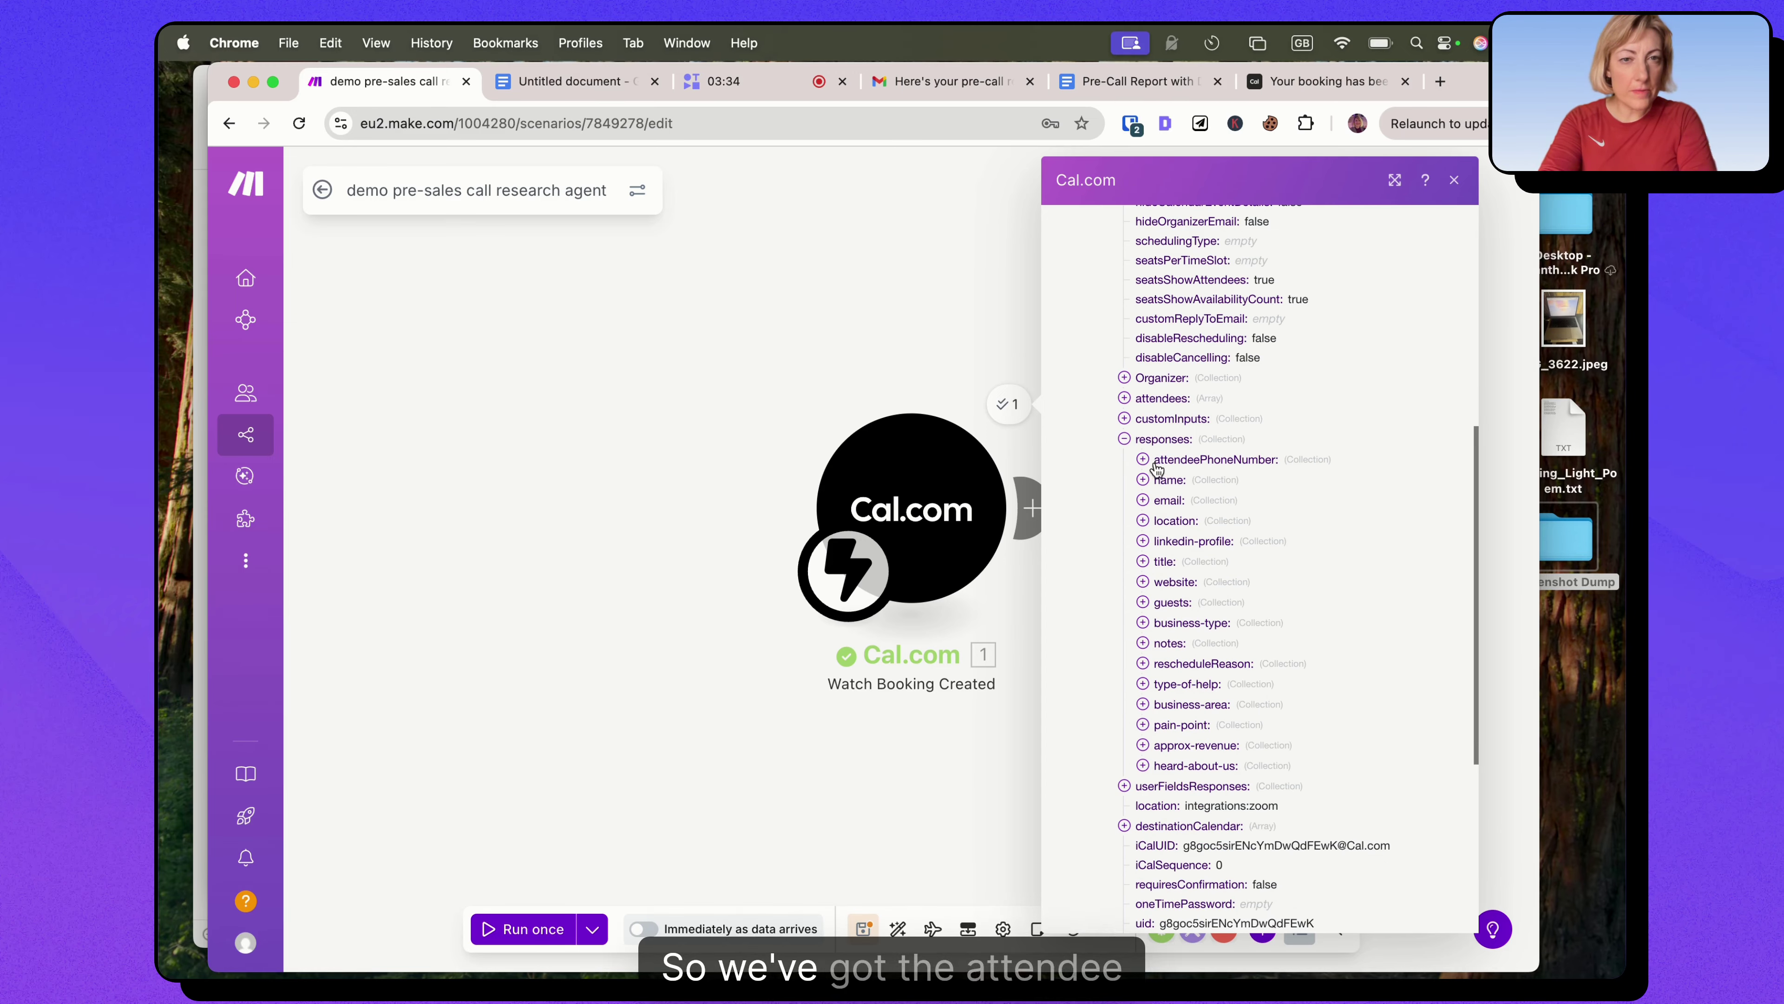
pyautogui.click(1143, 480)
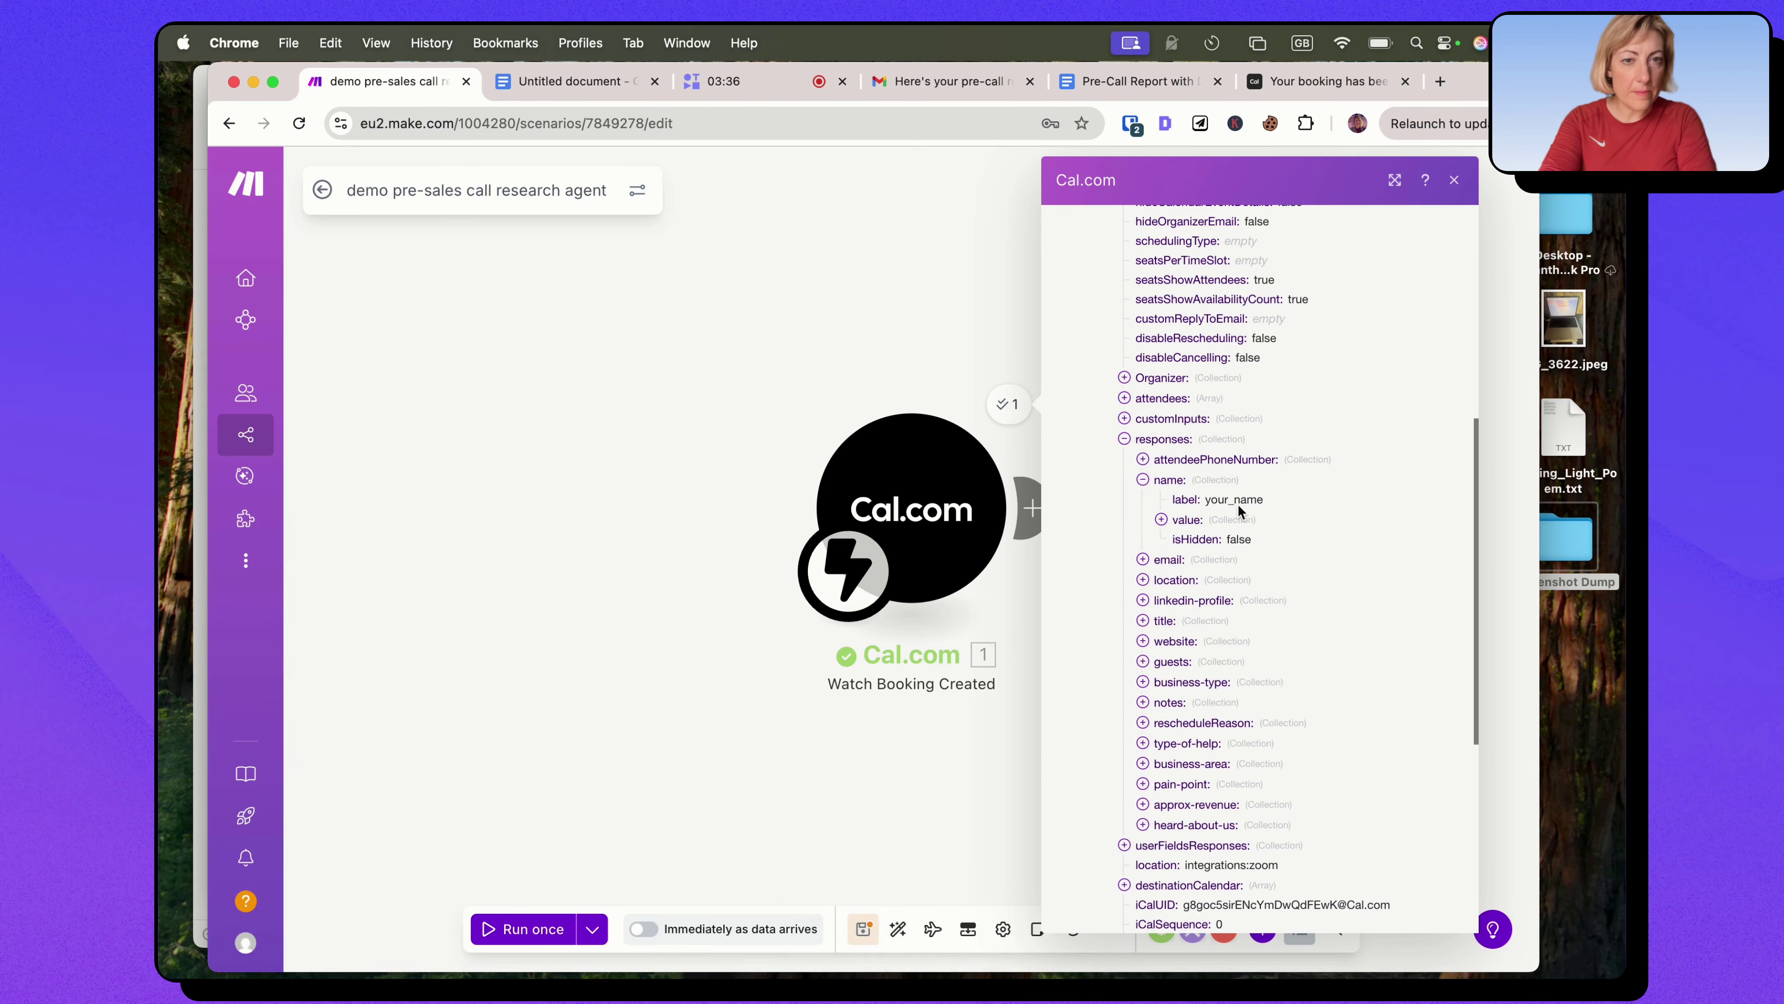
pyautogui.click(1143, 560)
pyautogui.scroll(-2, 1147, 526)
pyautogui.click(1145, 520)
pyautogui.scroll(-2, 1247, 573)
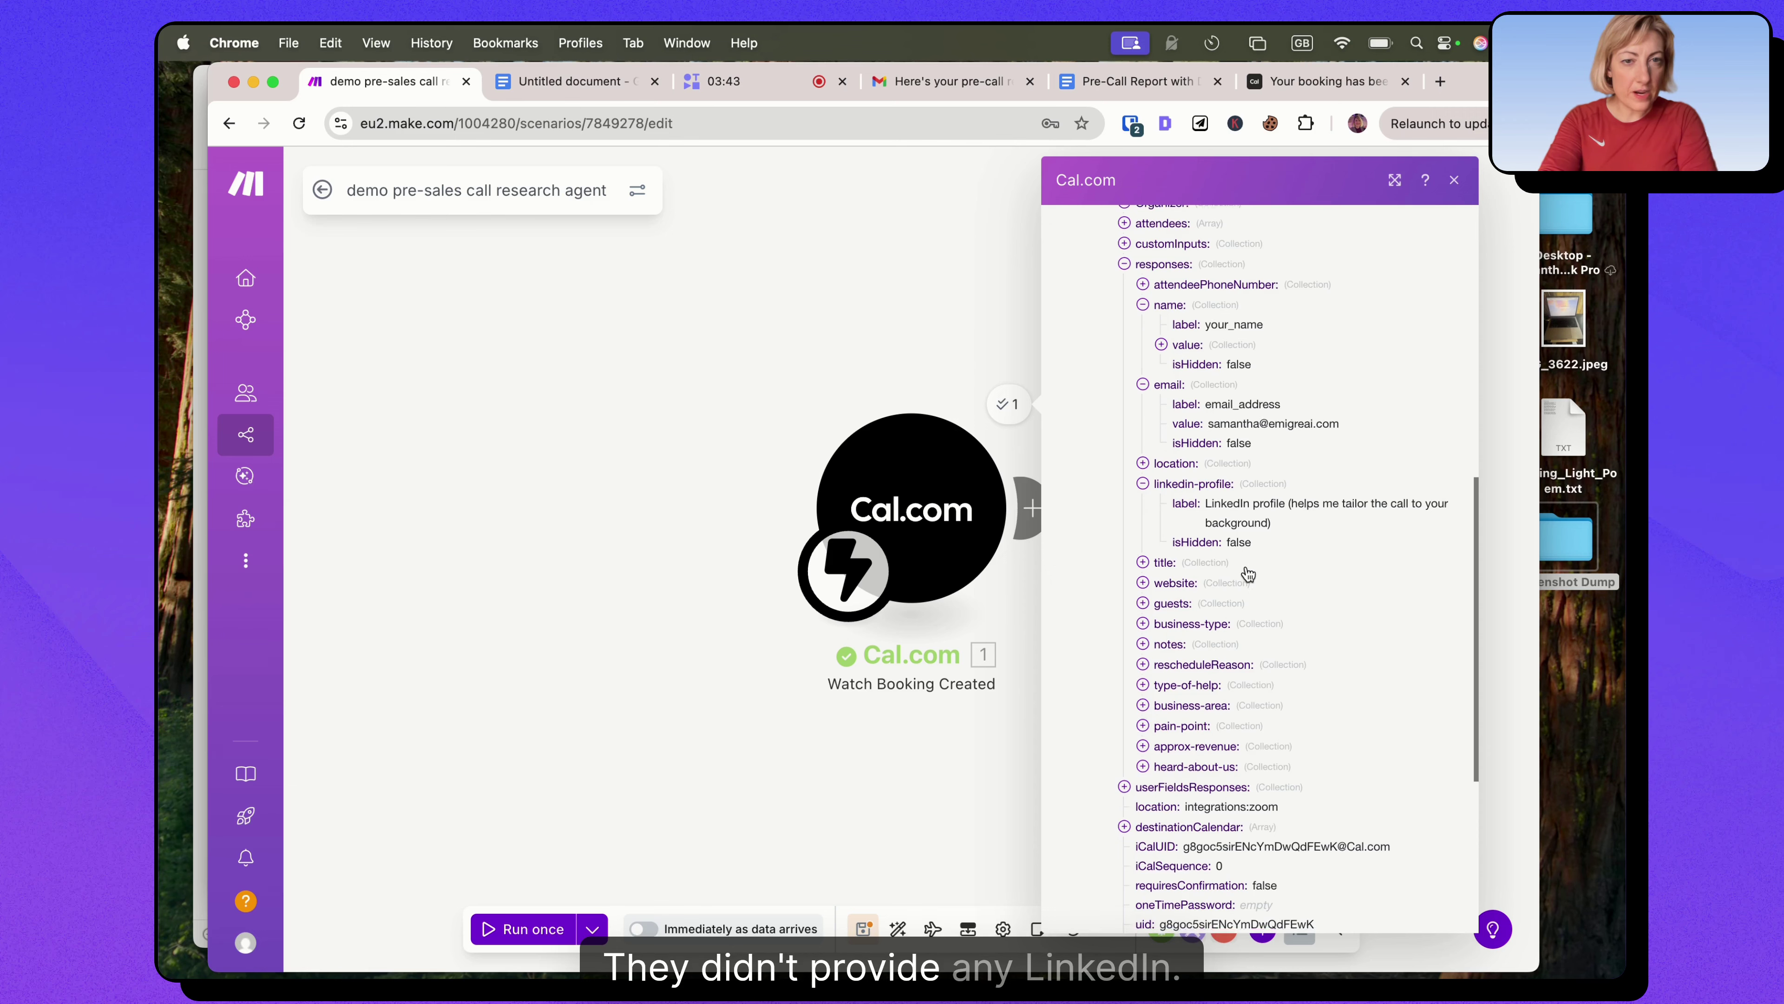
pyautogui.click(1161, 487)
# Expand the business type, help type, business area, pain point, revenue and heard-about-us responses.
pyautogui.scroll(-3, 1197, 505)
pyautogui.click(1188, 394)
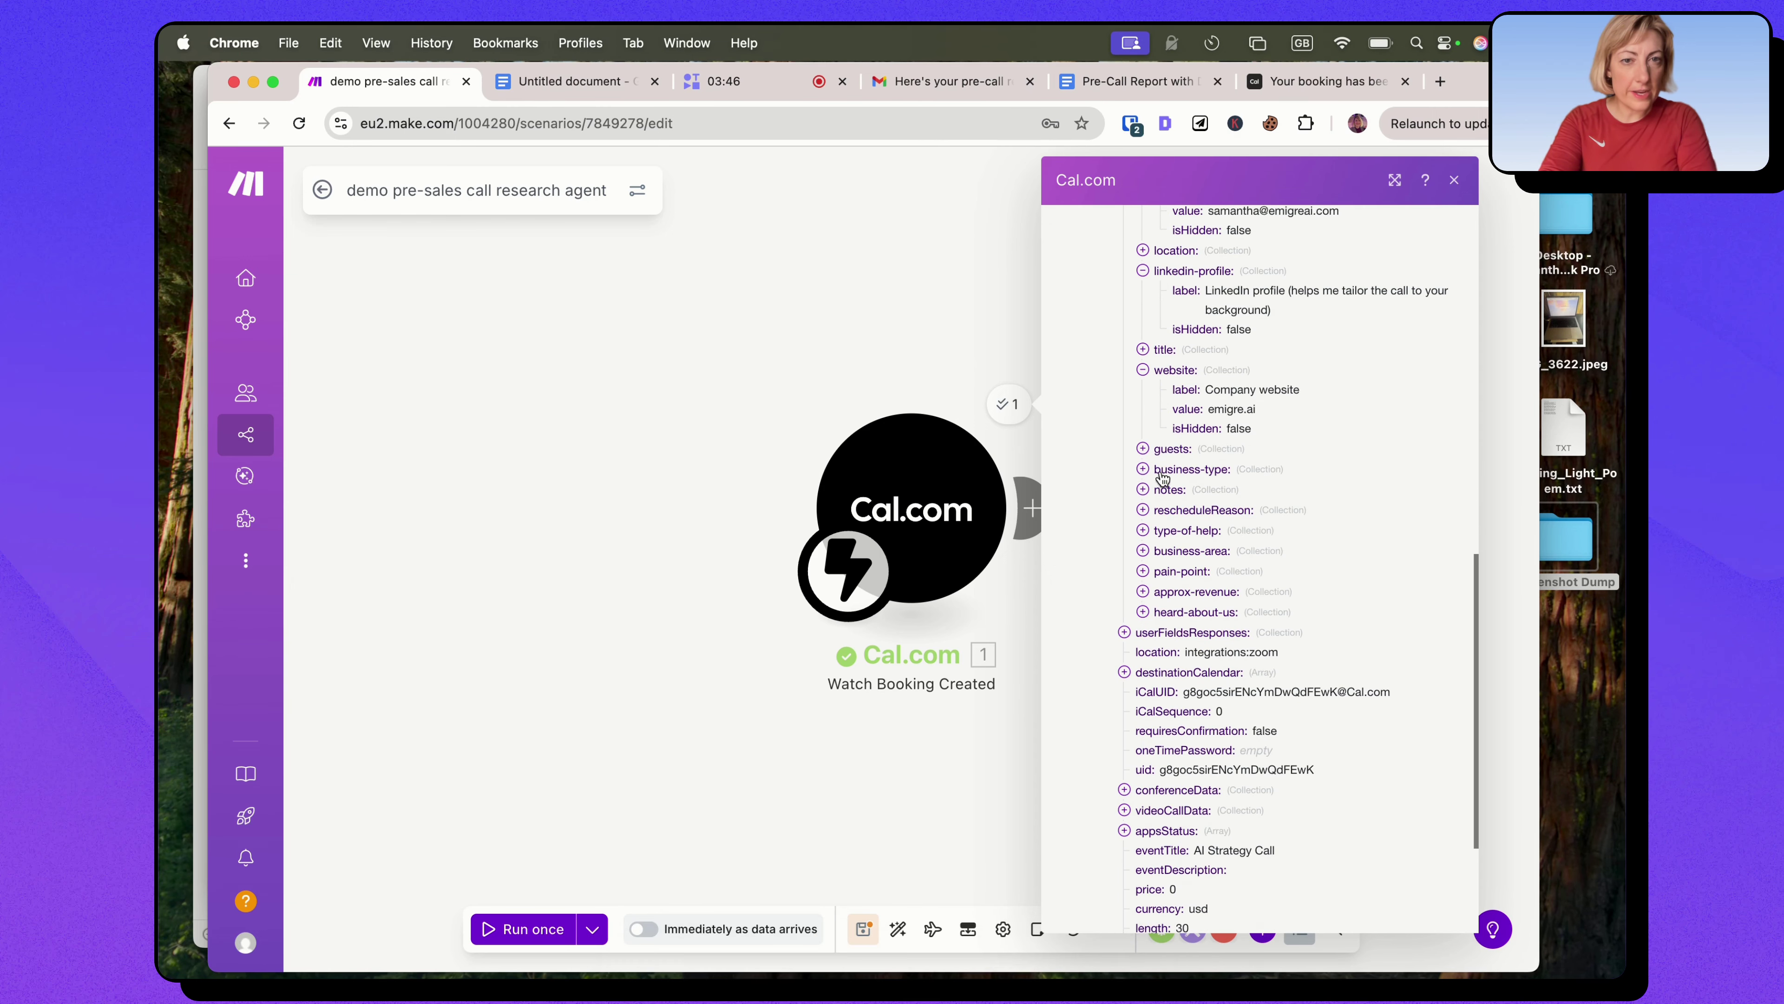
pyautogui.click(1167, 533)
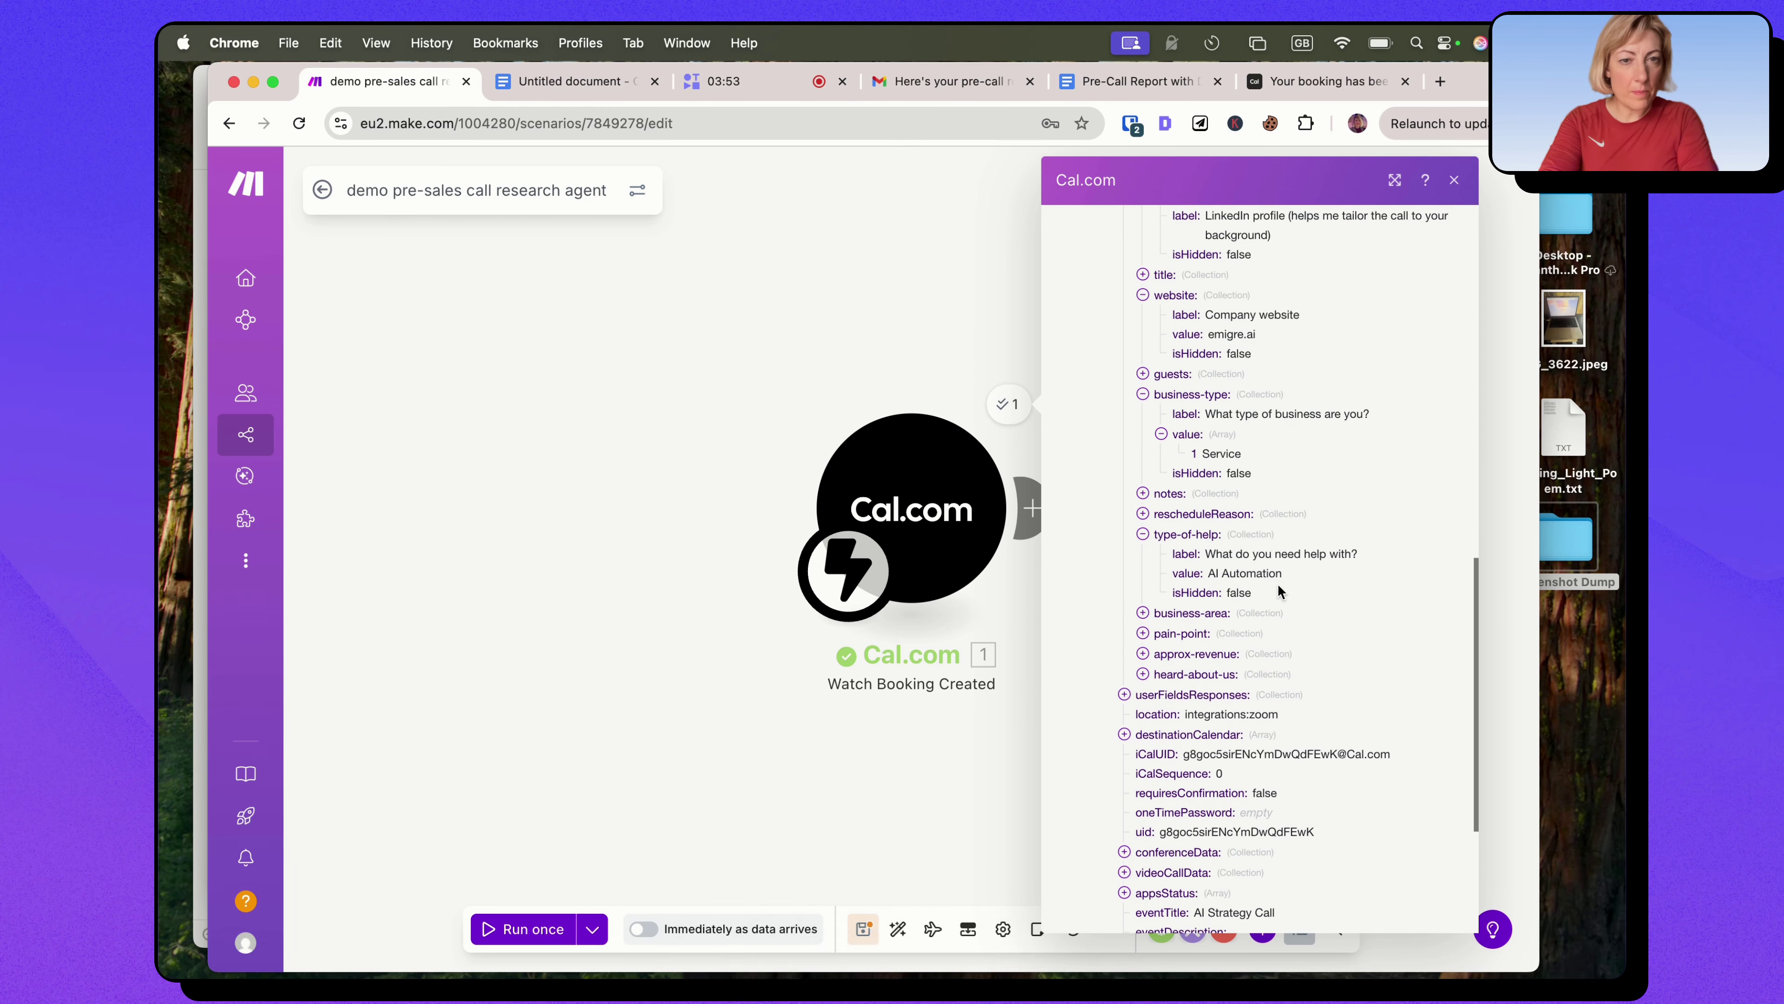
pyautogui.scroll(-1, 1226, 596)
pyautogui.click(1226, 596)
pyautogui.scroll(-2, 1236, 577)
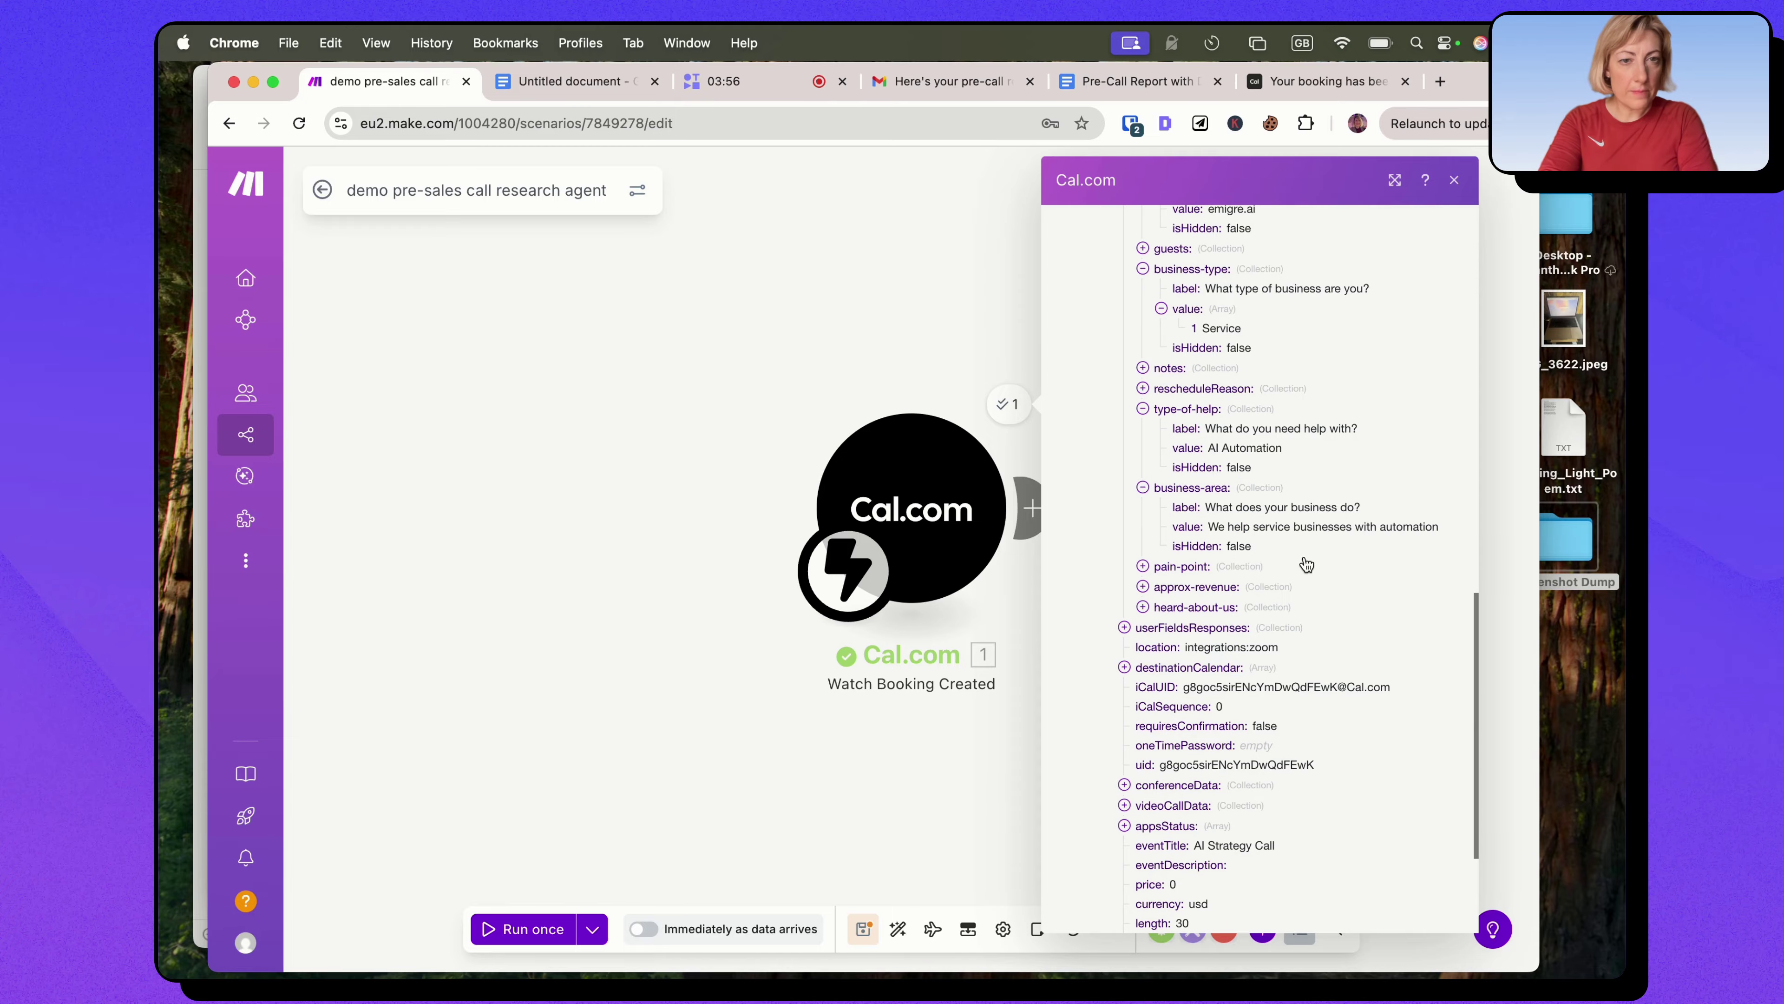
pyautogui.click(1182, 566)
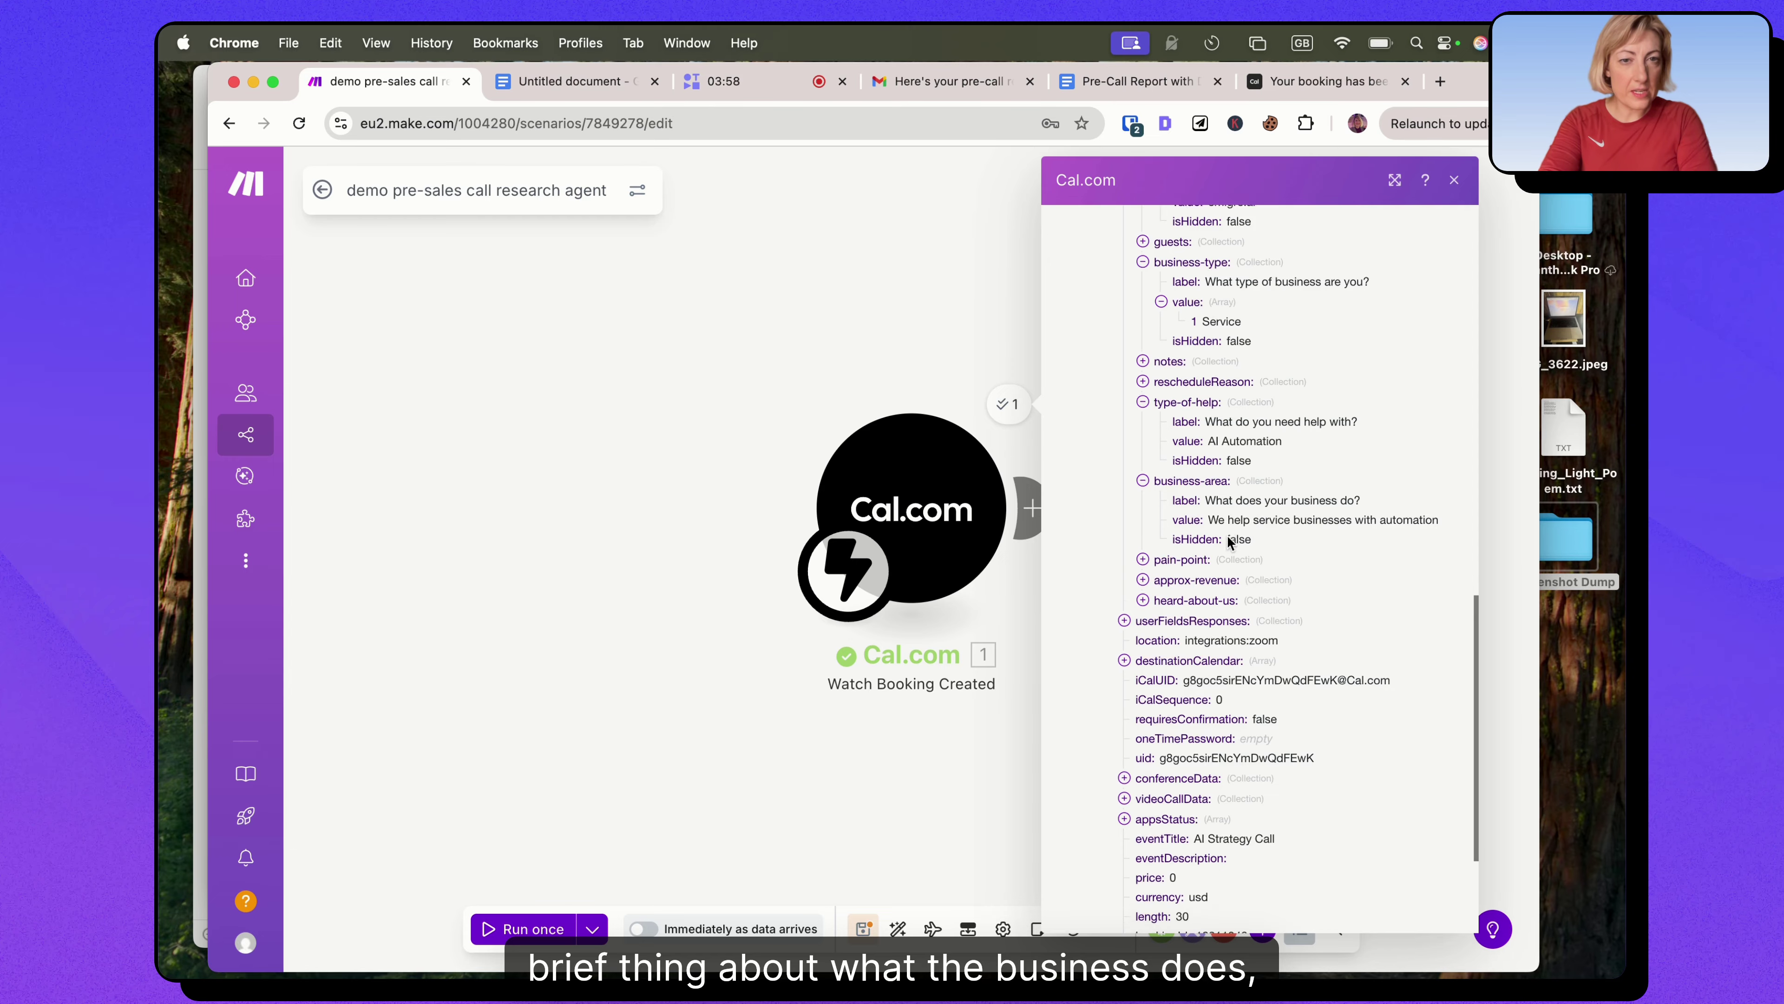
pyautogui.scroll(-2, 1275, 504)
pyautogui.click(1149, 534)
pyautogui.scroll(-1, 1180, 559)
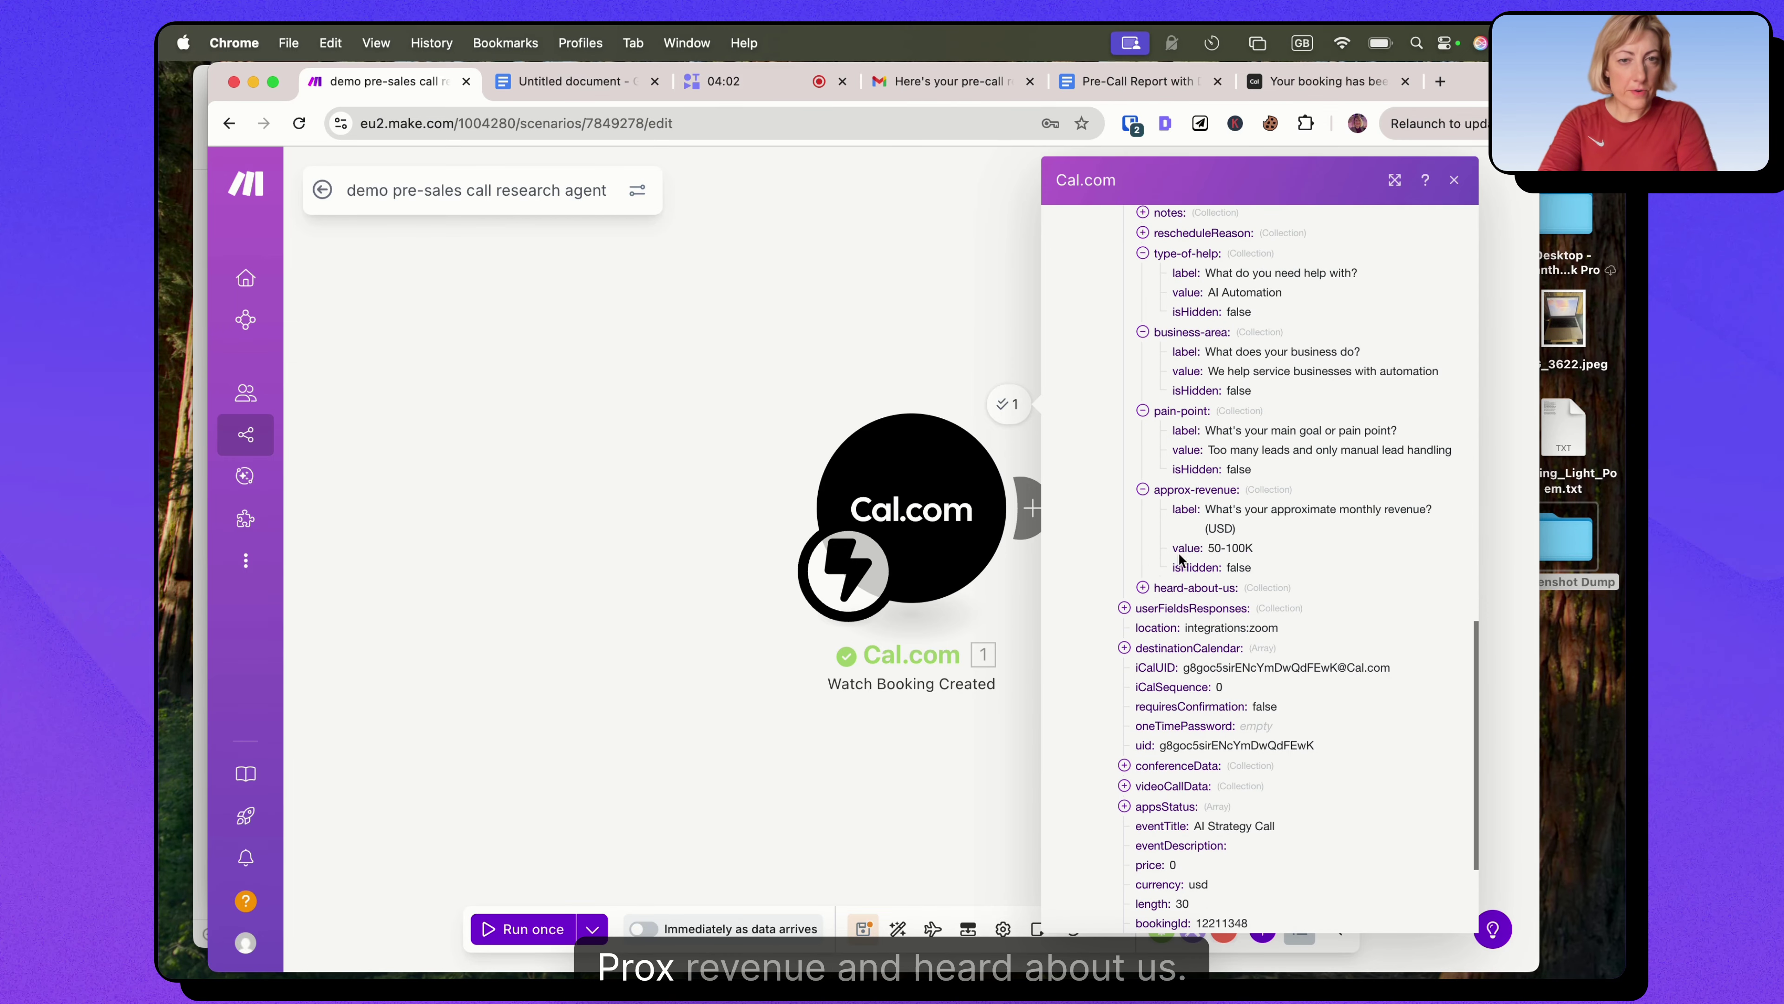
pyautogui.click(1144, 587)
pyautogui.scroll(10, 1226, 515)
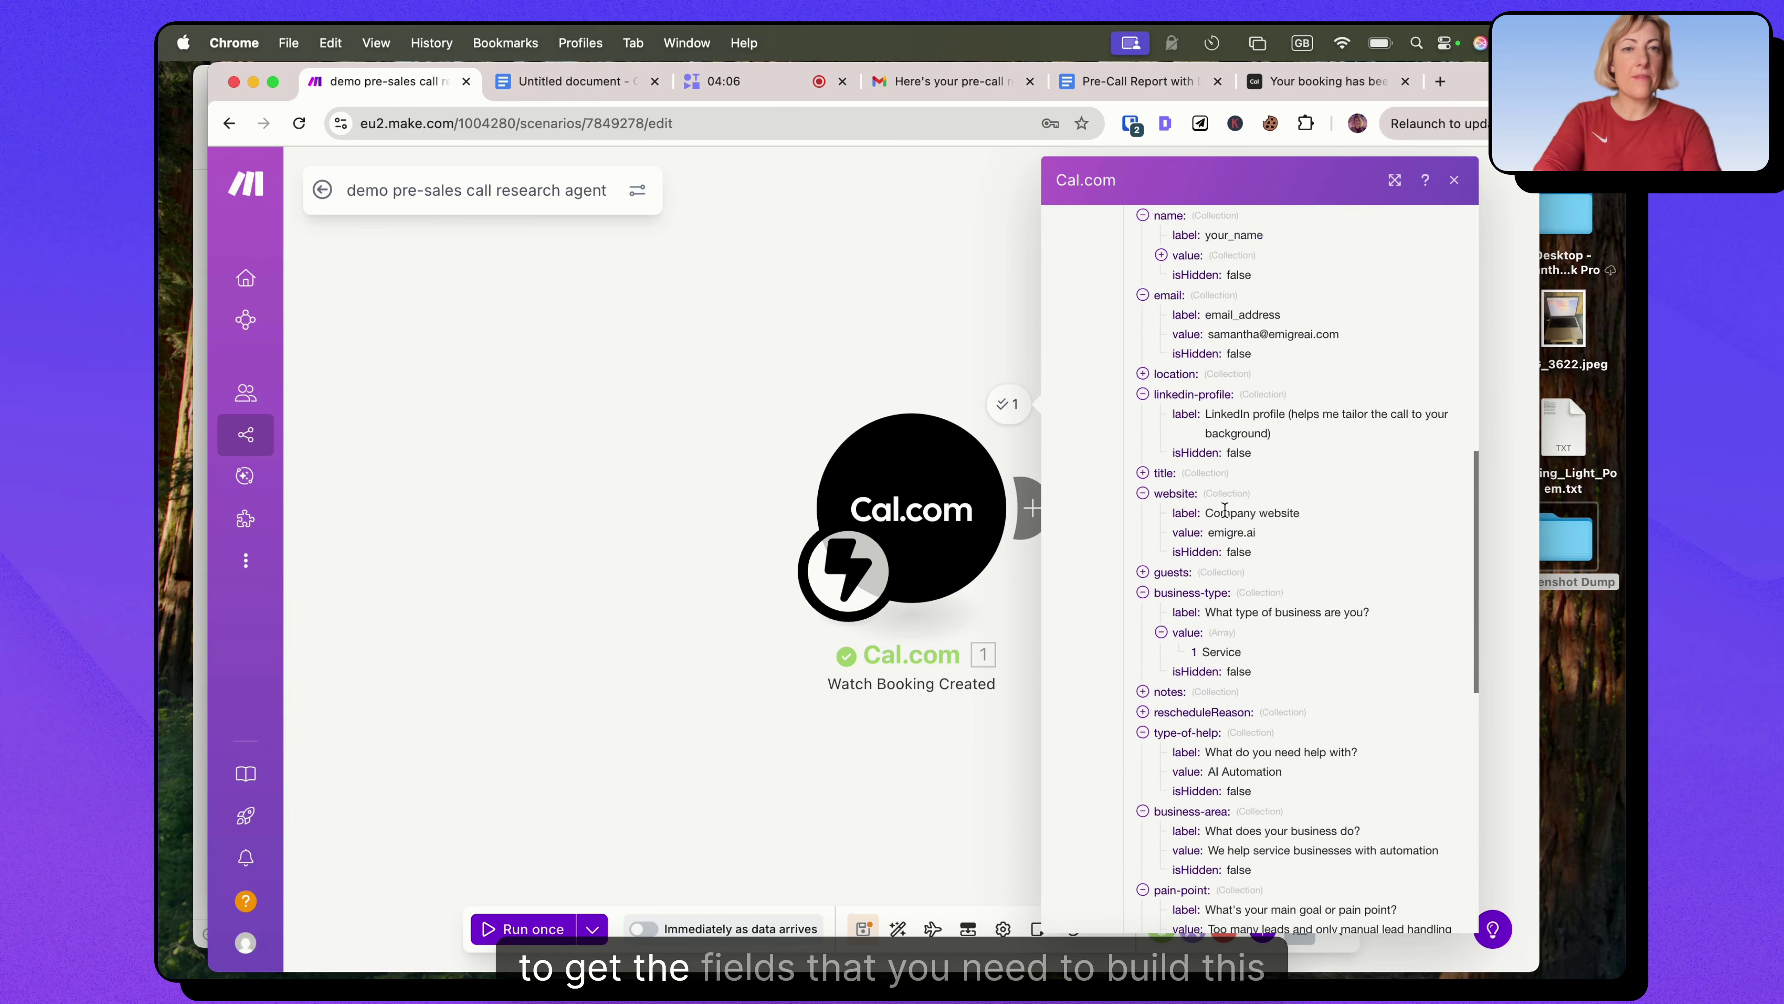
pyautogui.scroll(4, 1226, 517)
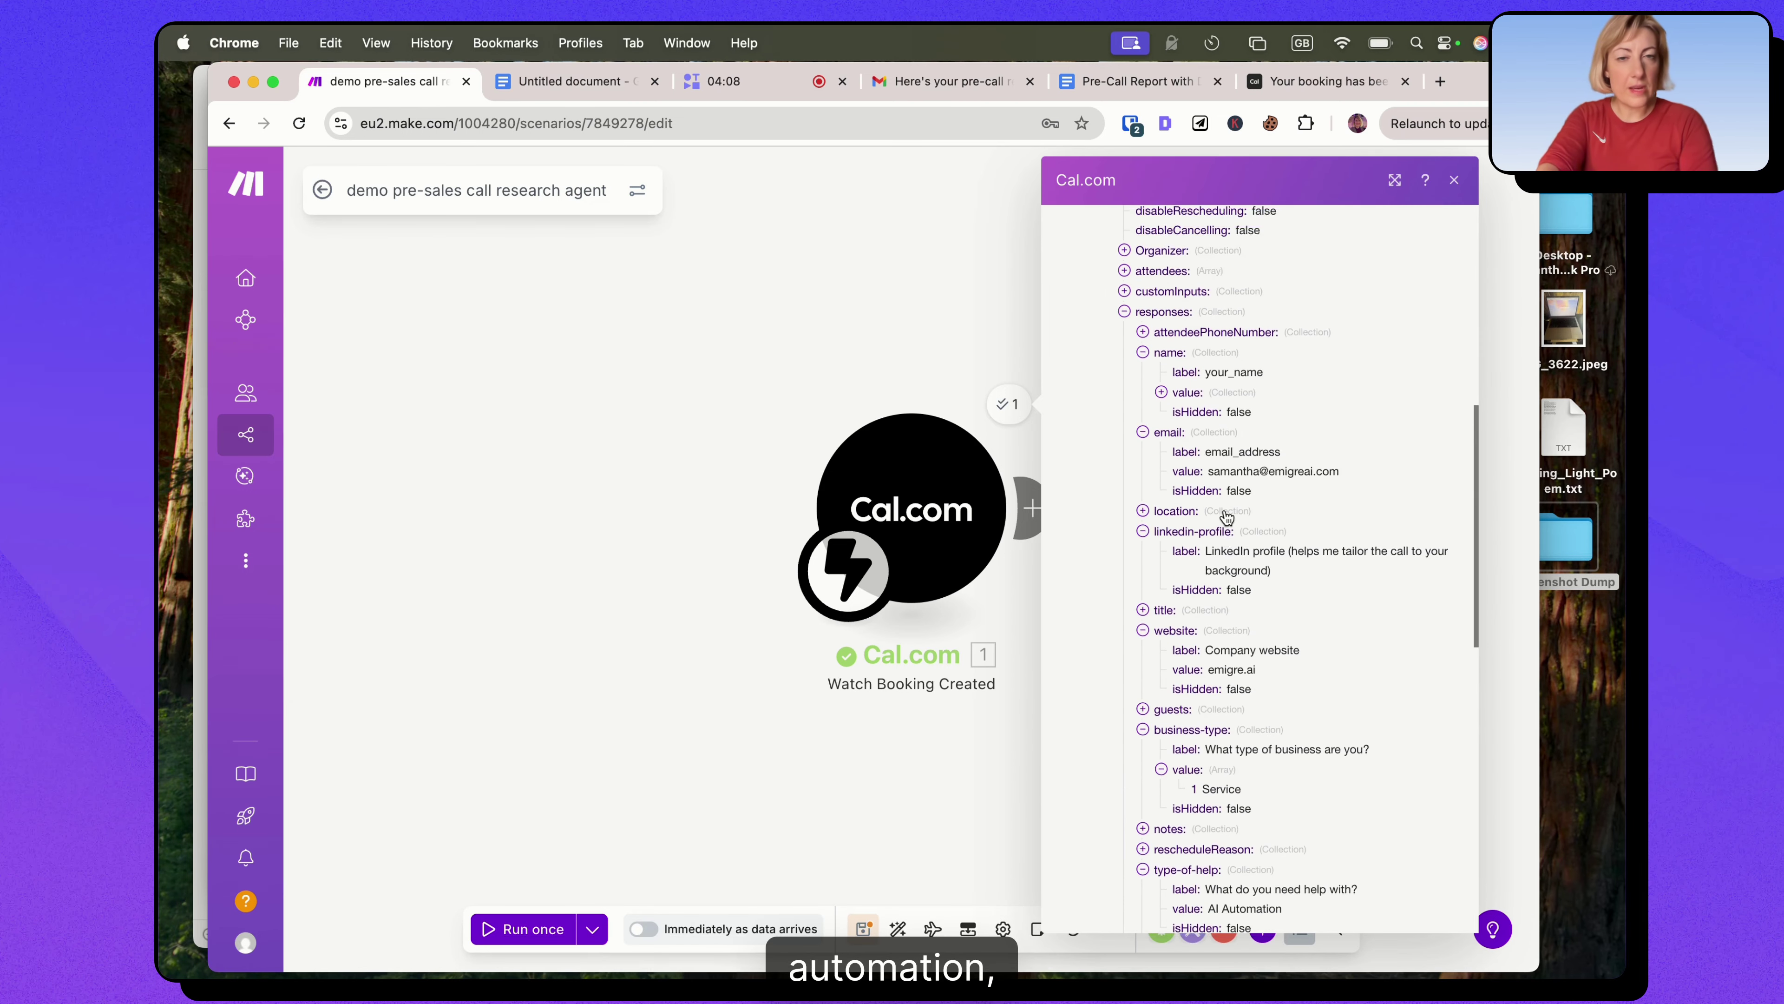
pyautogui.scroll(5, 1227, 518)
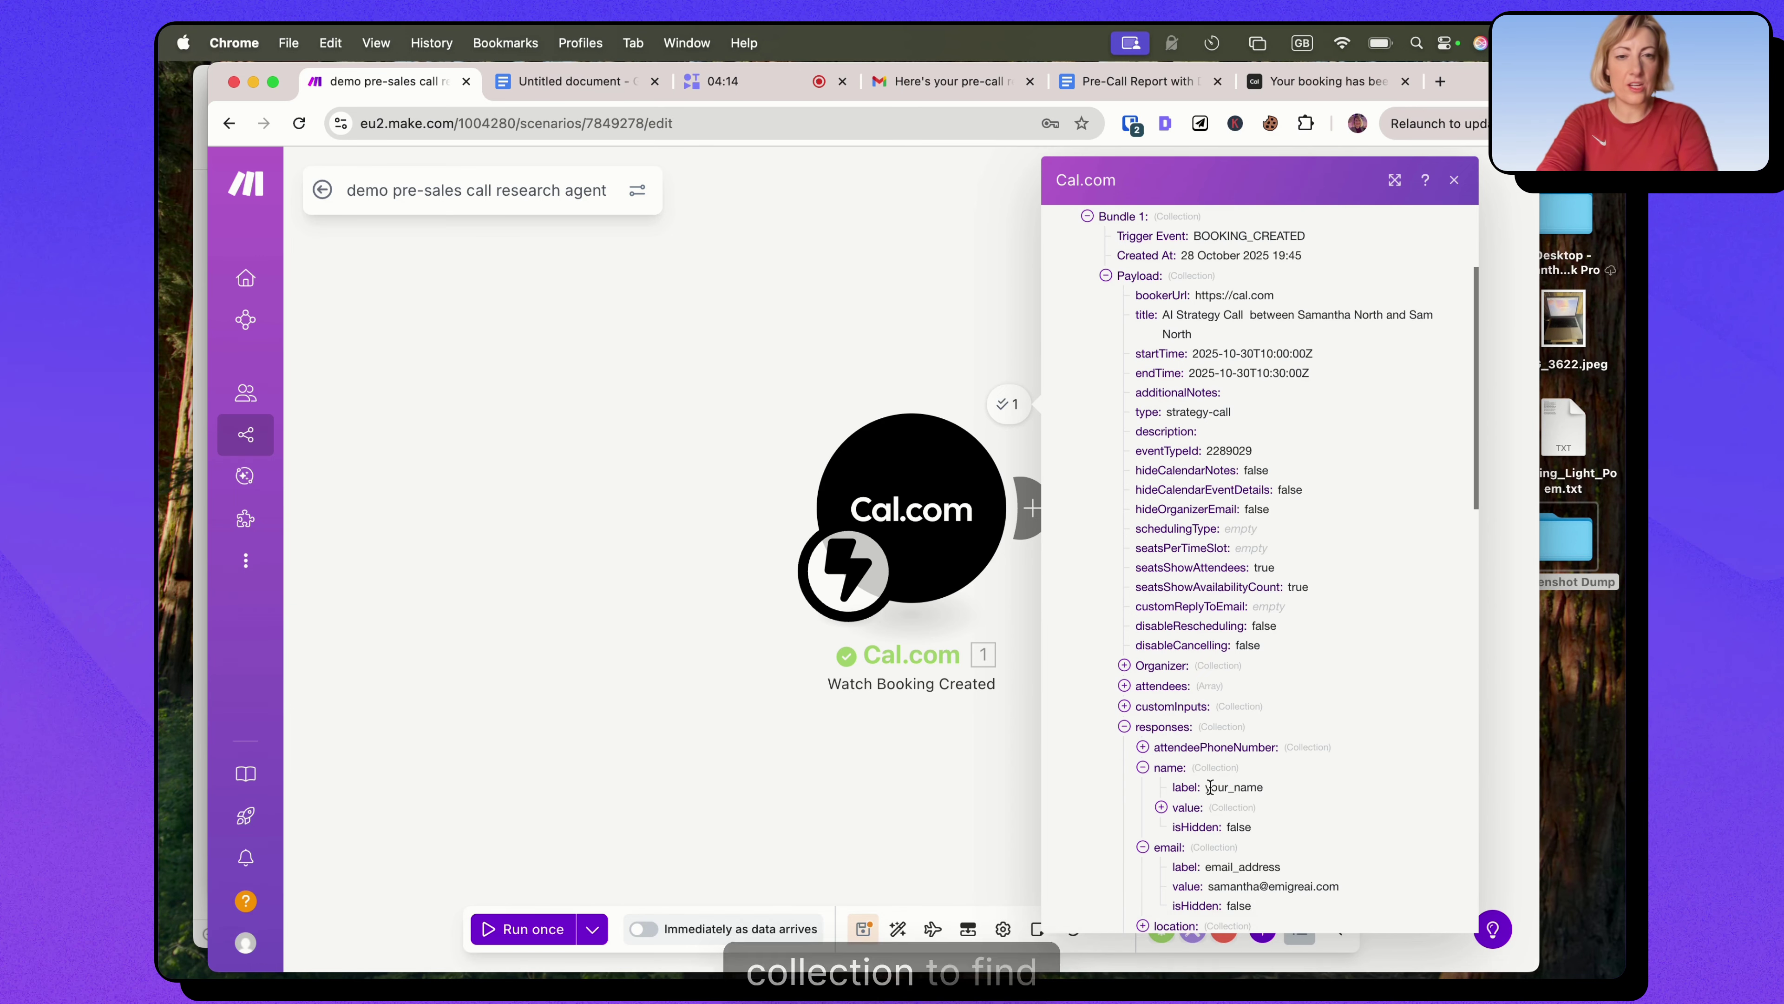
pyautogui.scroll(-6, 1194, 780)
pyautogui.scroll(-4, 1227, 755)
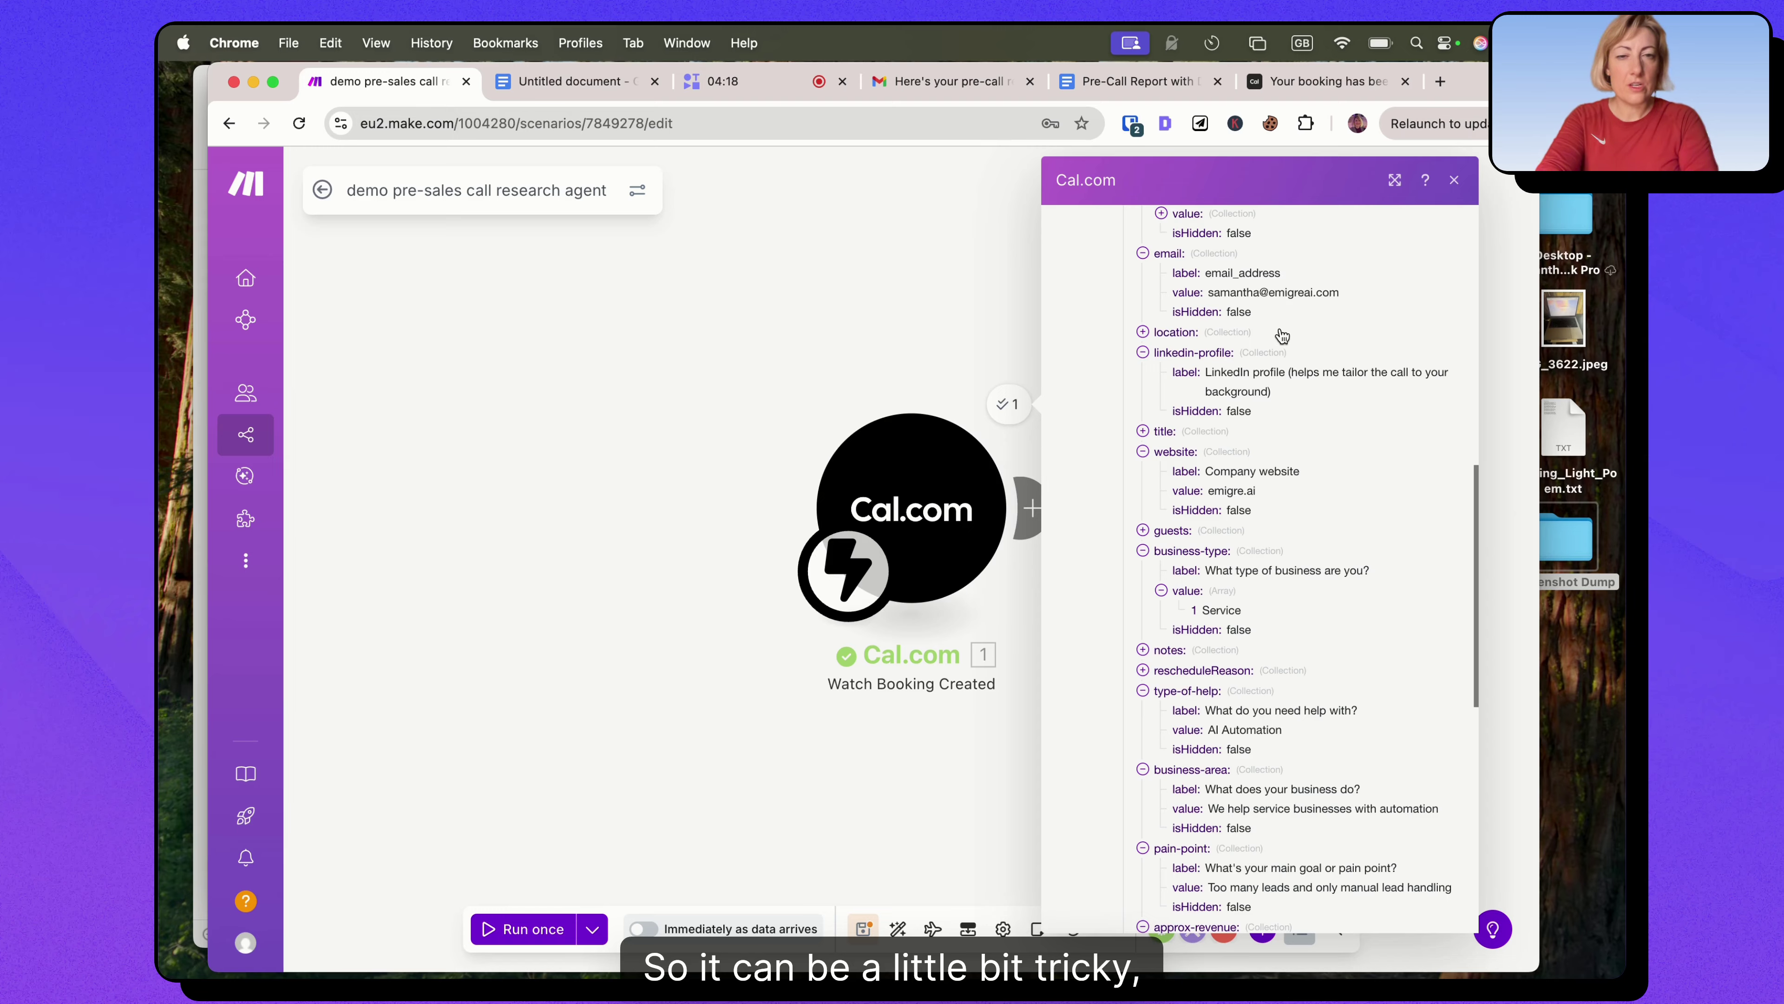
pyautogui.scroll(-9, 1258, 493)
pyautogui.scroll(-5, 1271, 506)
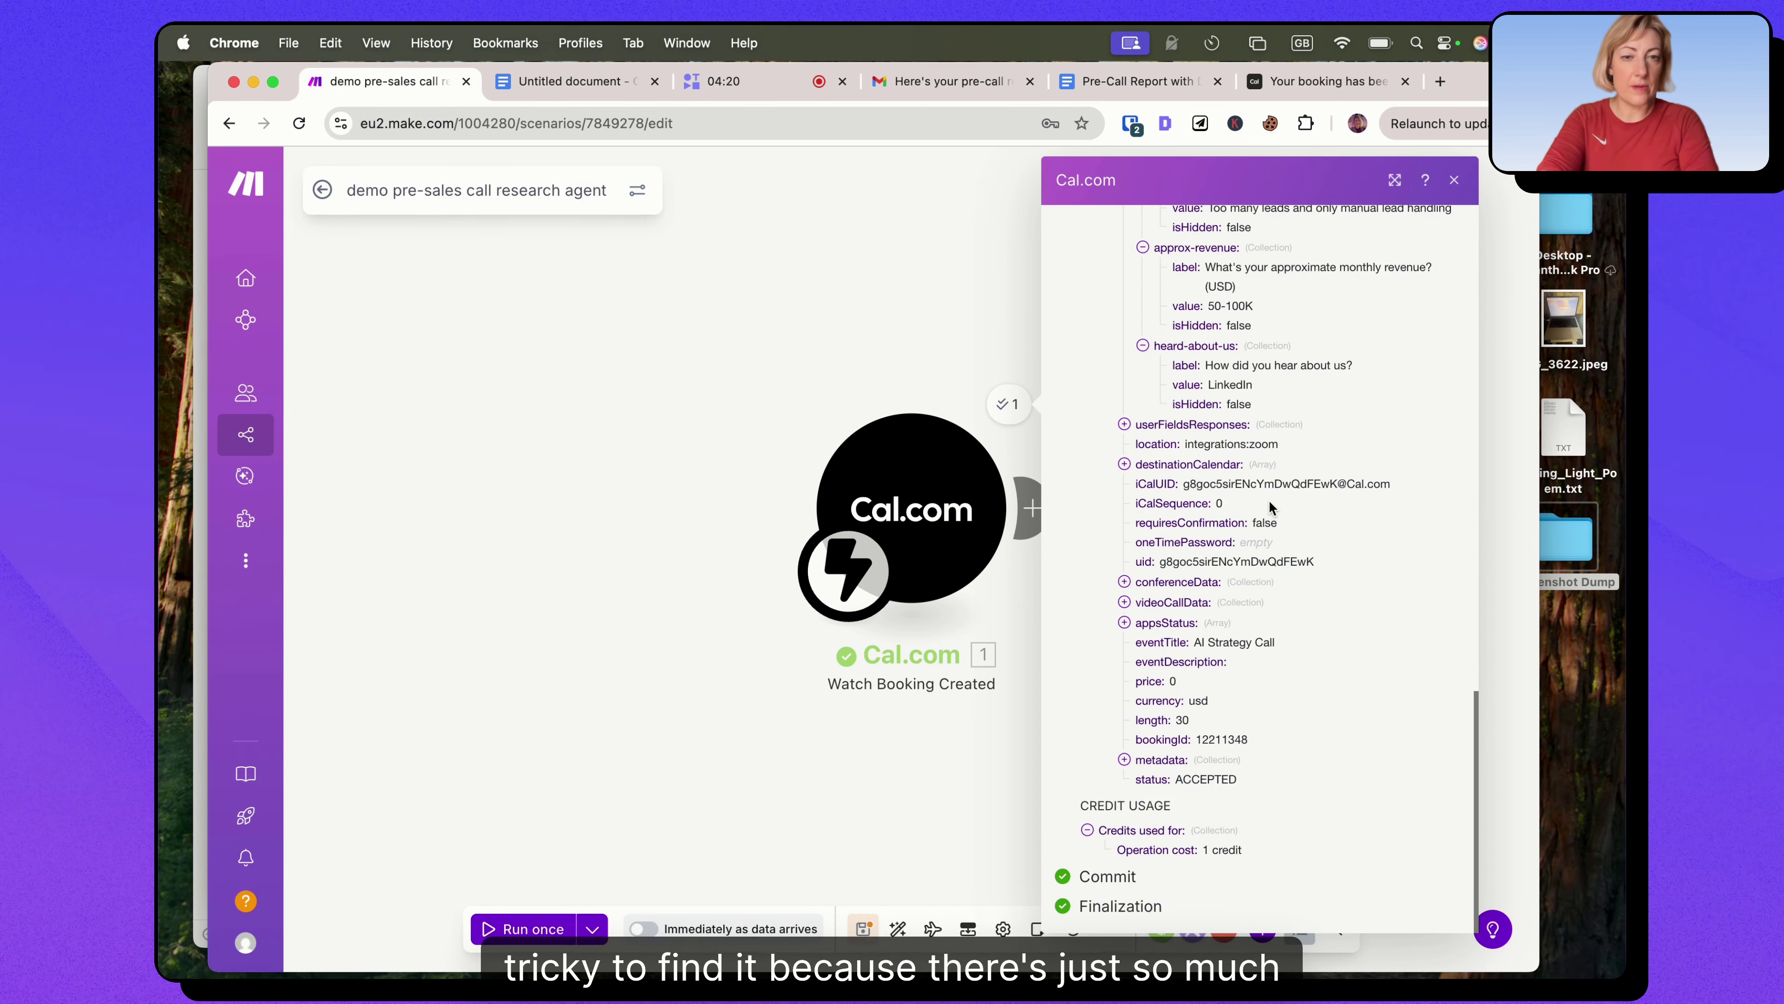
pyautogui.scroll(20, 1268, 503)
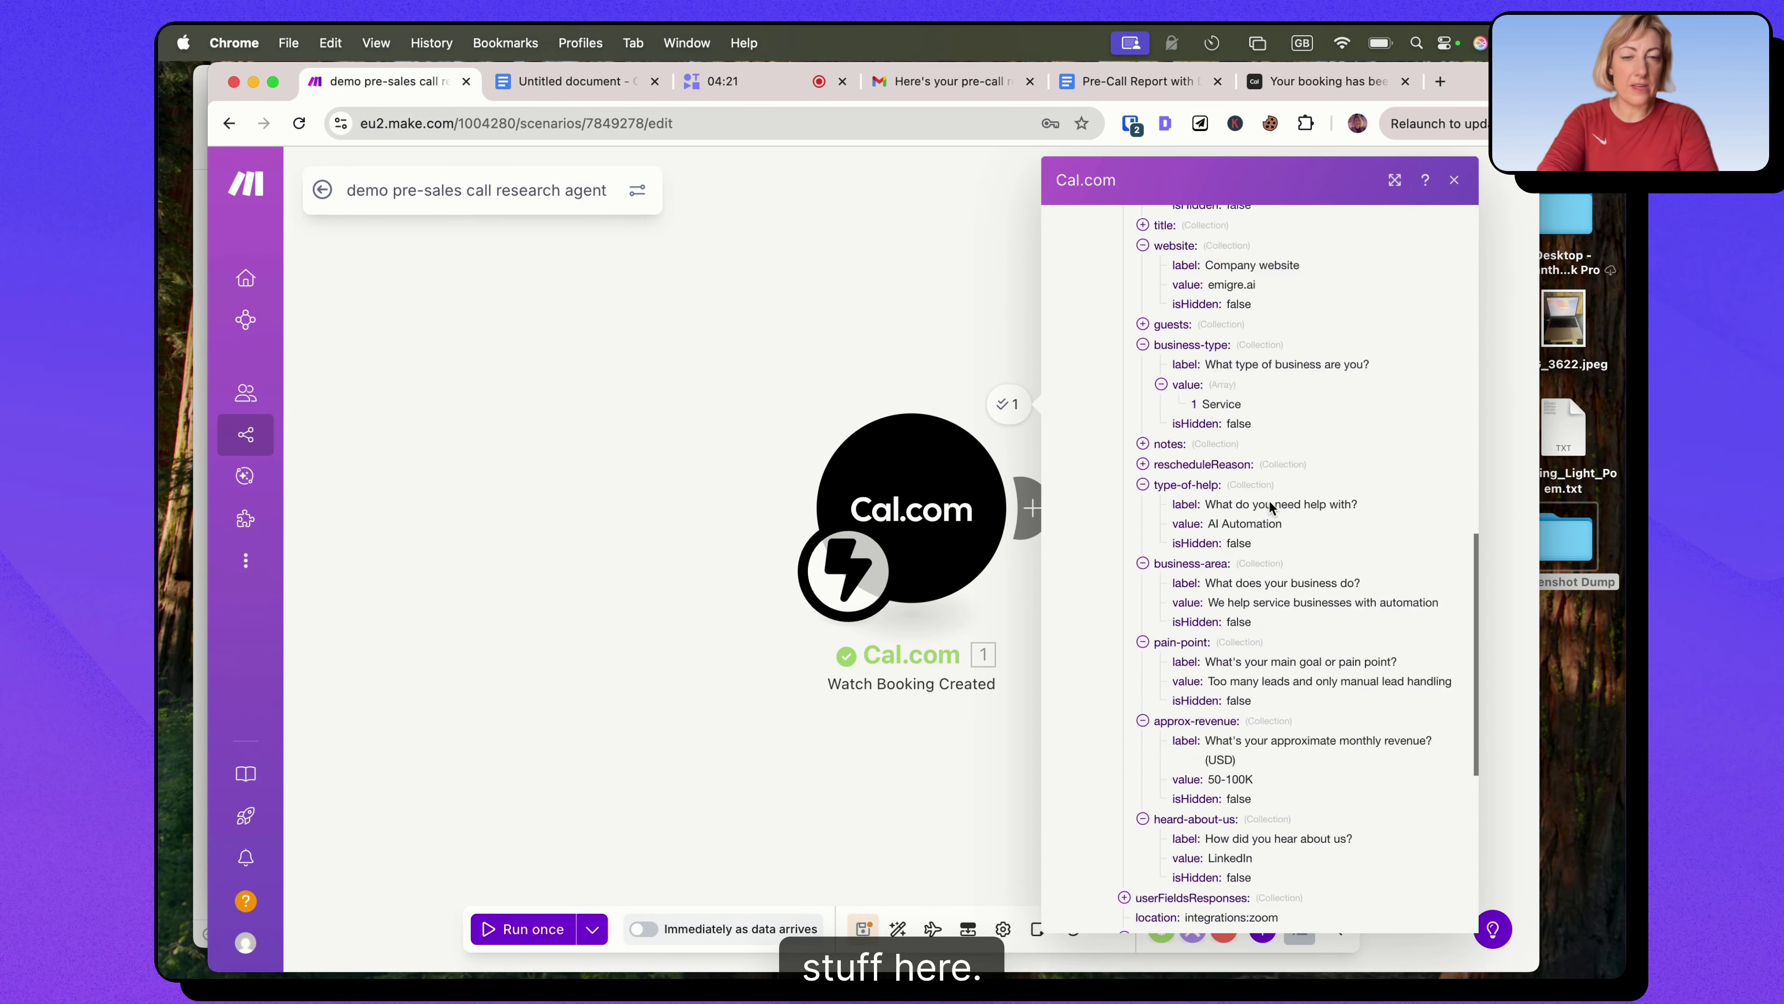
# Close the Cal.com output and add a new module after the trigger.
pyautogui.click(1454, 180)
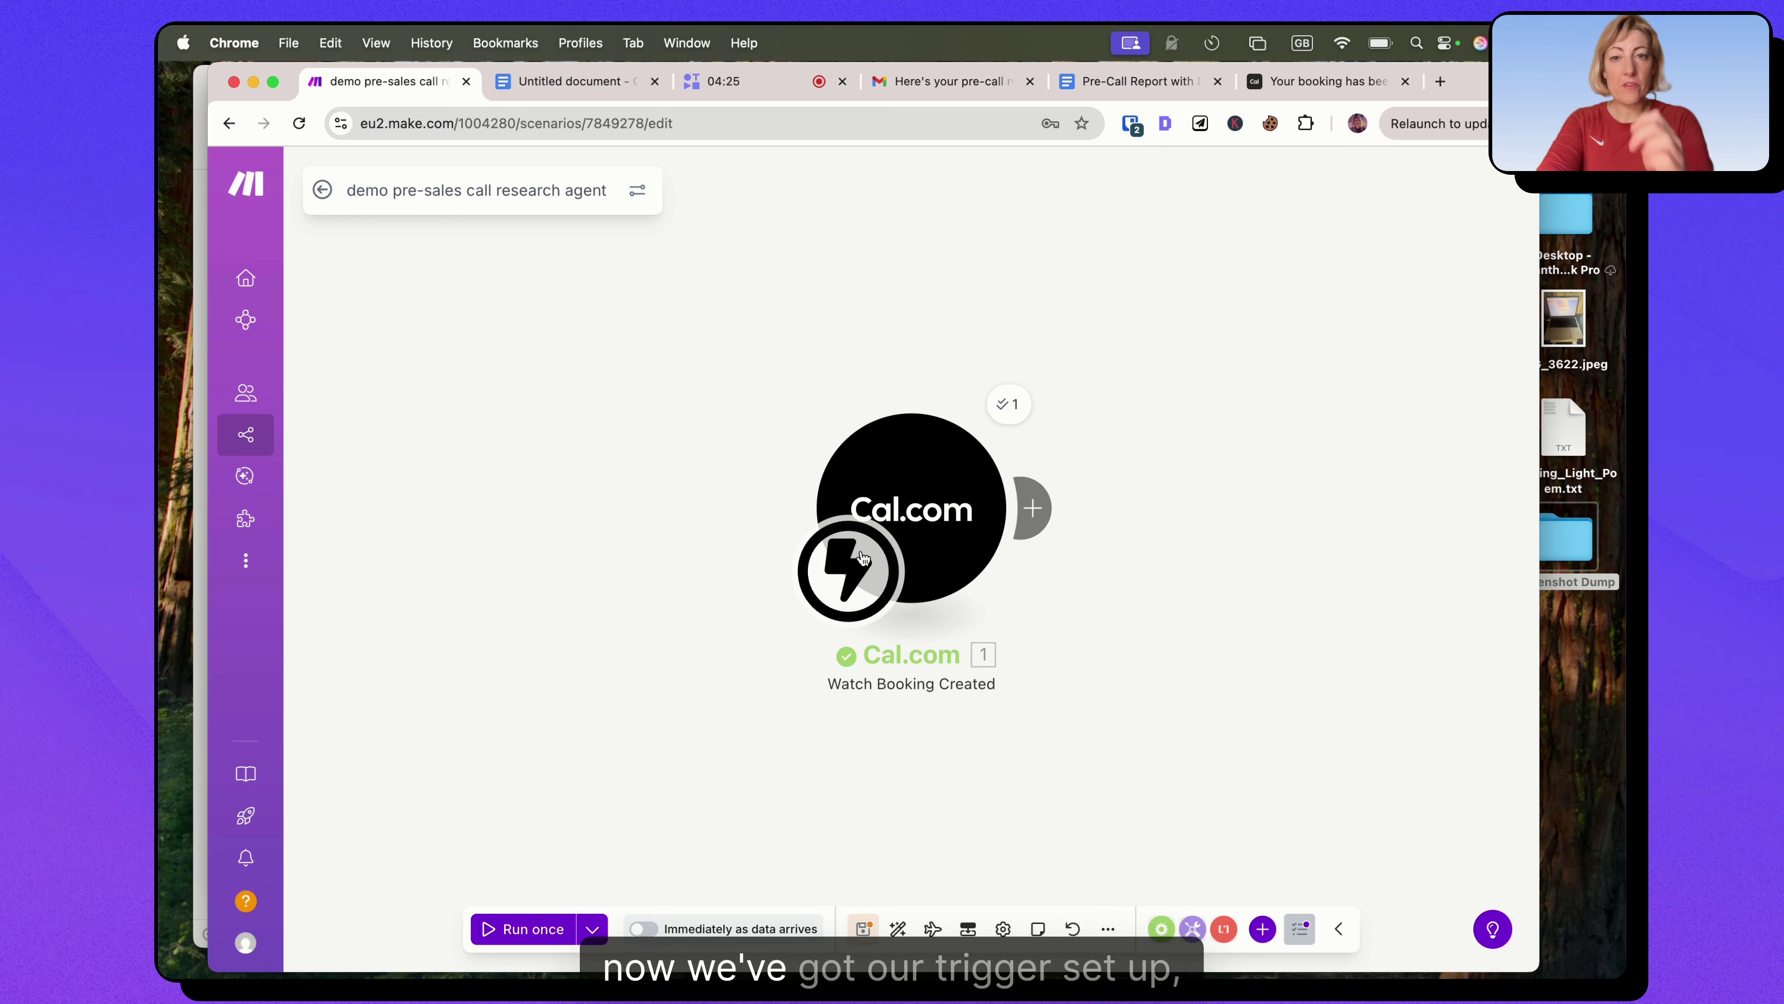
pyautogui.hscroll(5, 936, 478)
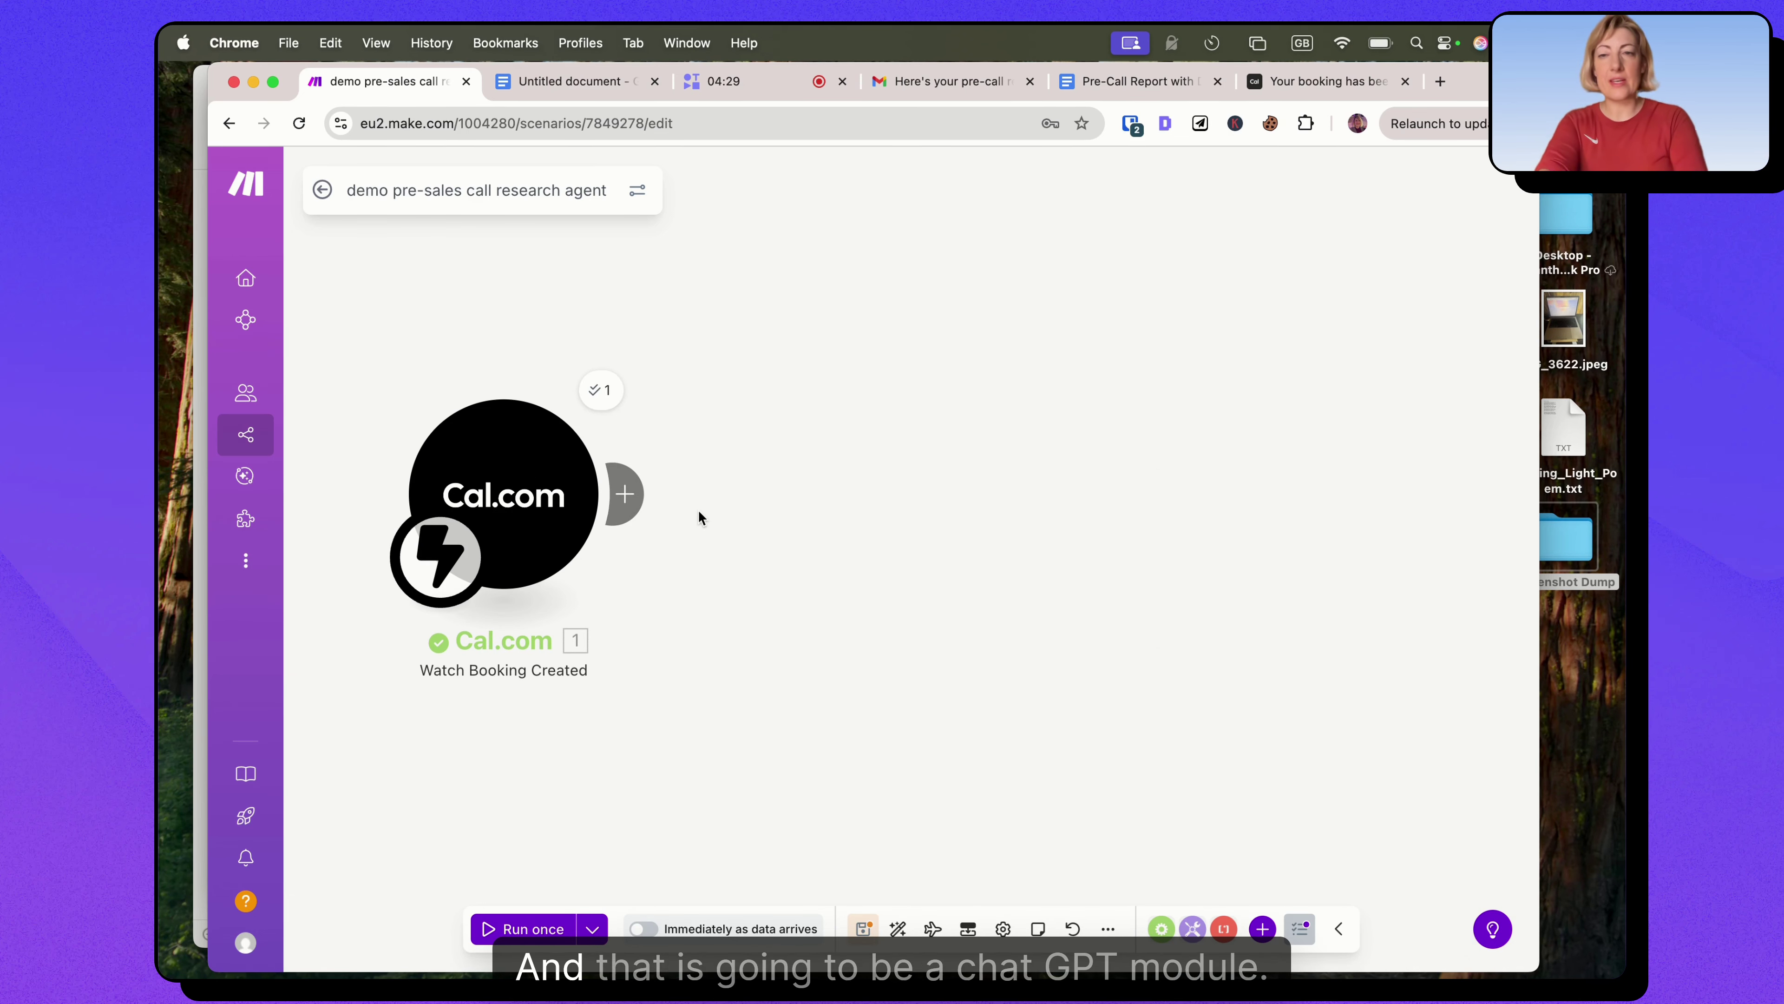
pyautogui.click(622, 495)
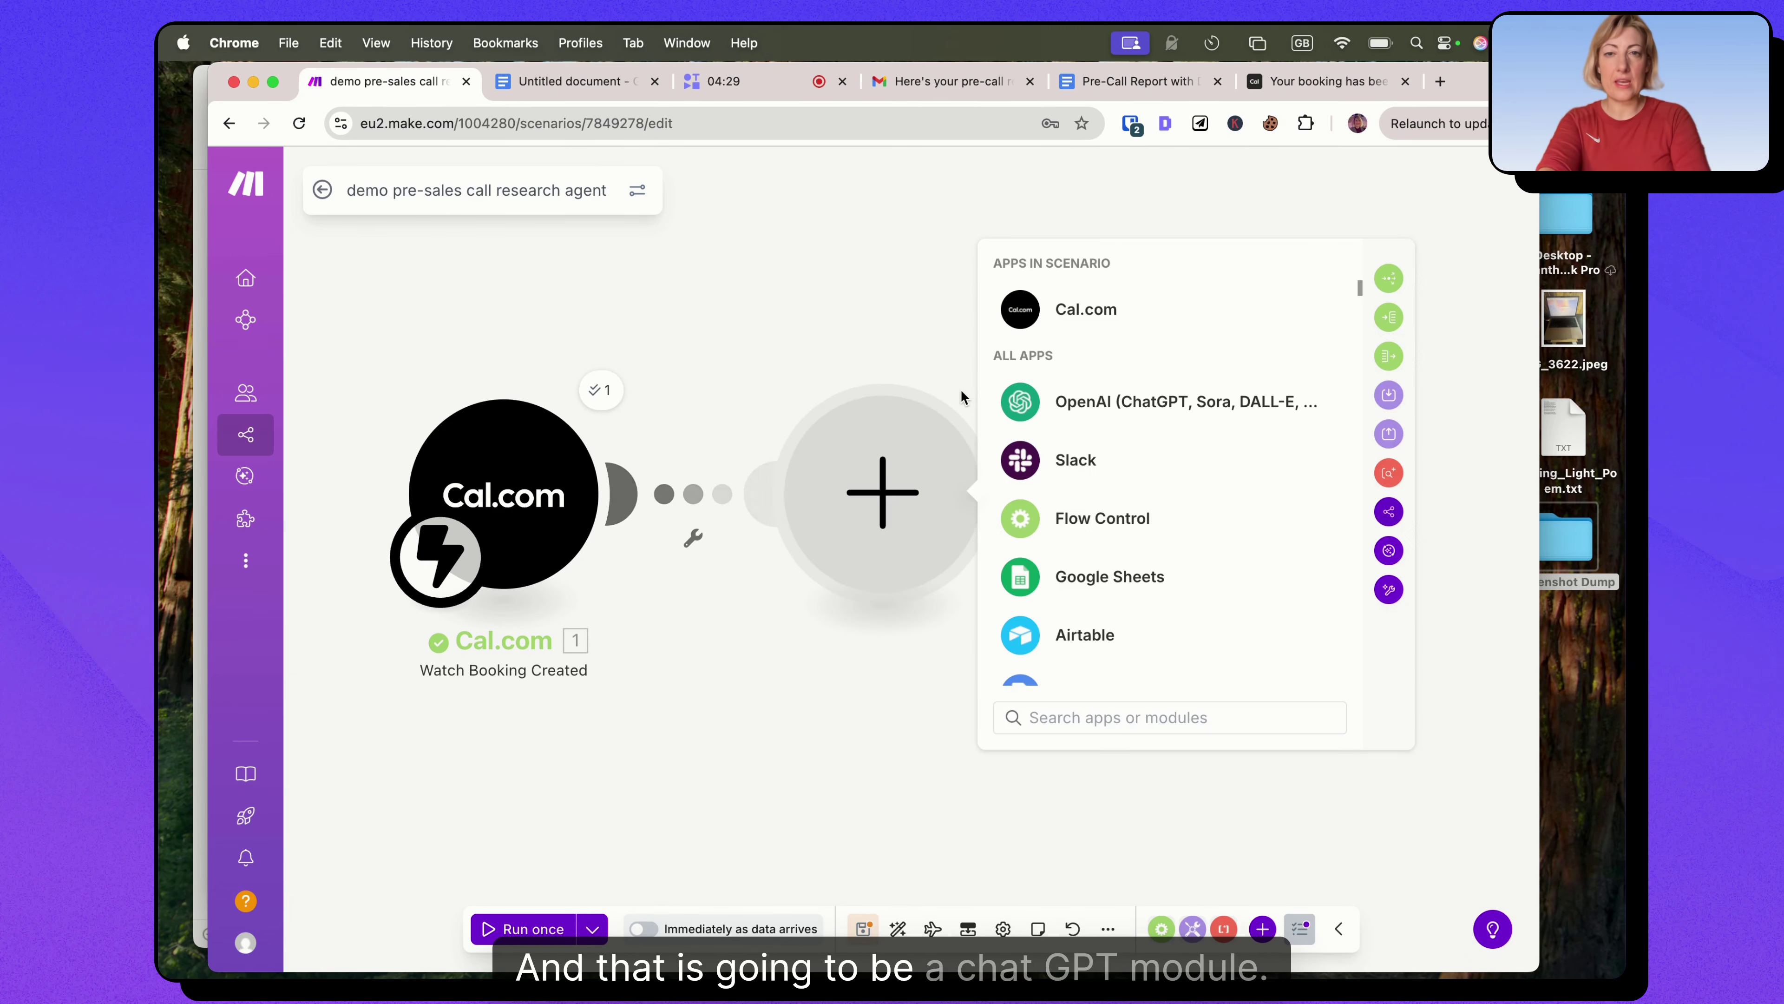
# Make the new module an OpenAI Create a Chat Completion using model gpt-5.
pyautogui.click(1100, 404)
pyautogui.scroll(-3, 1194, 562)
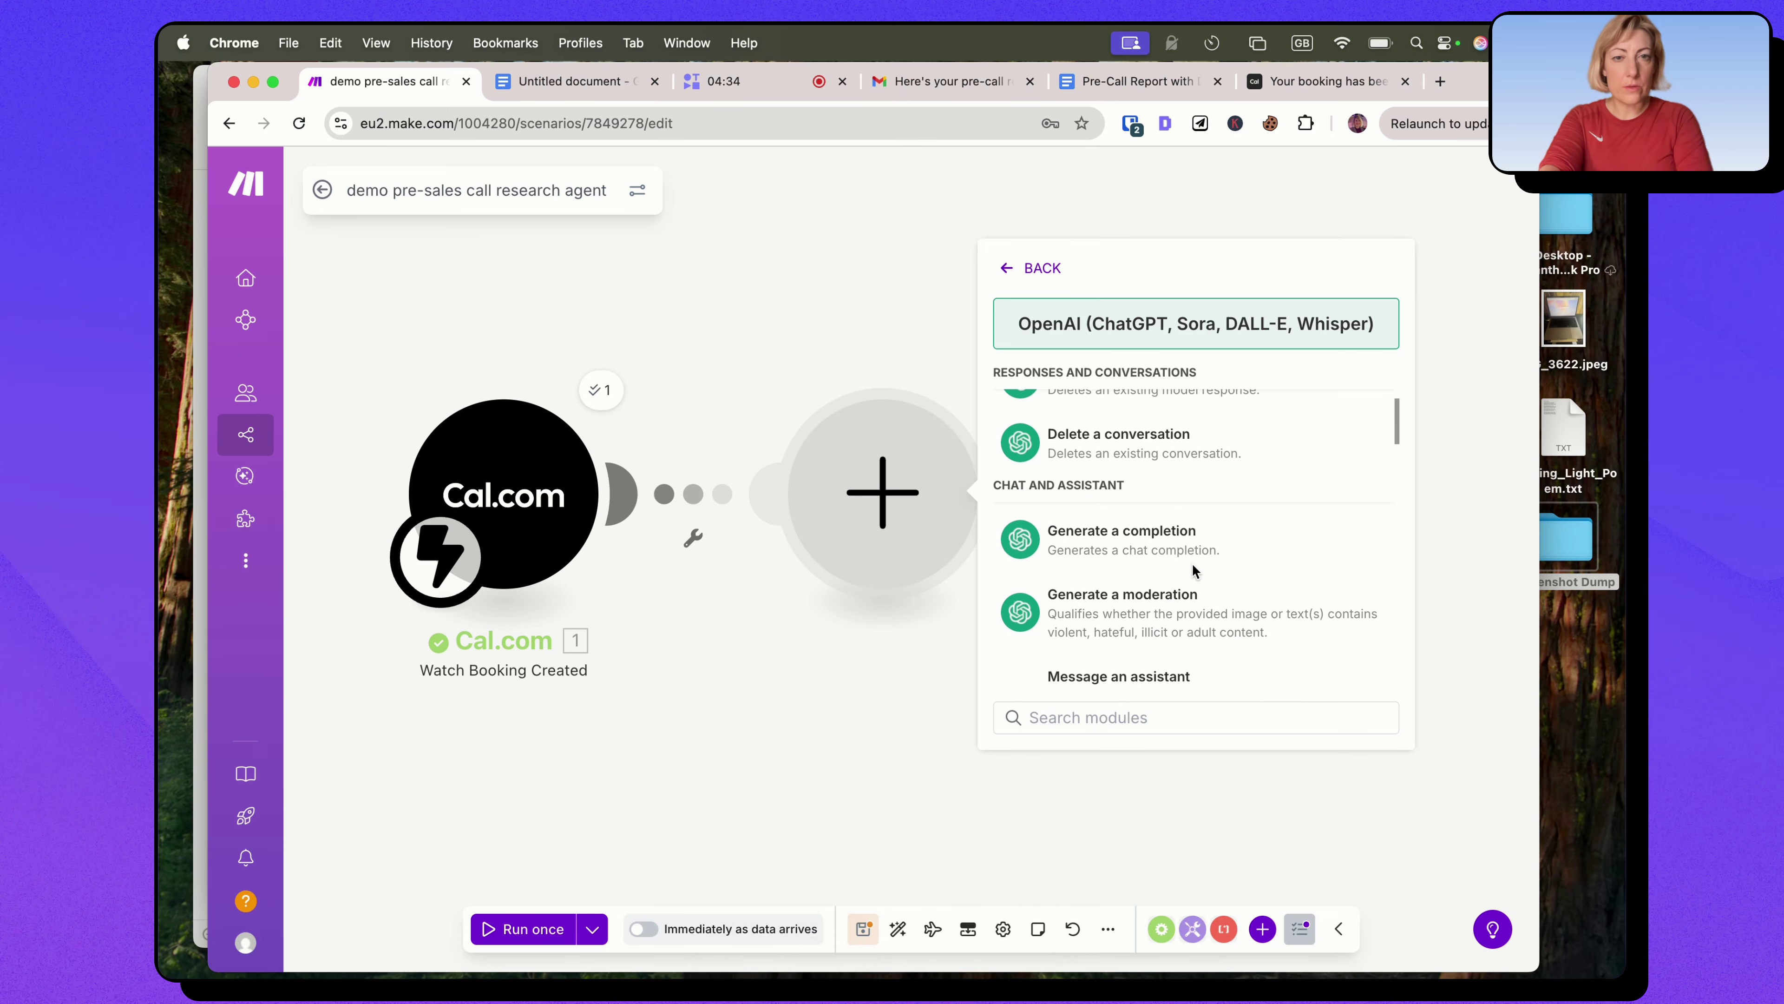
pyautogui.click(1180, 549)
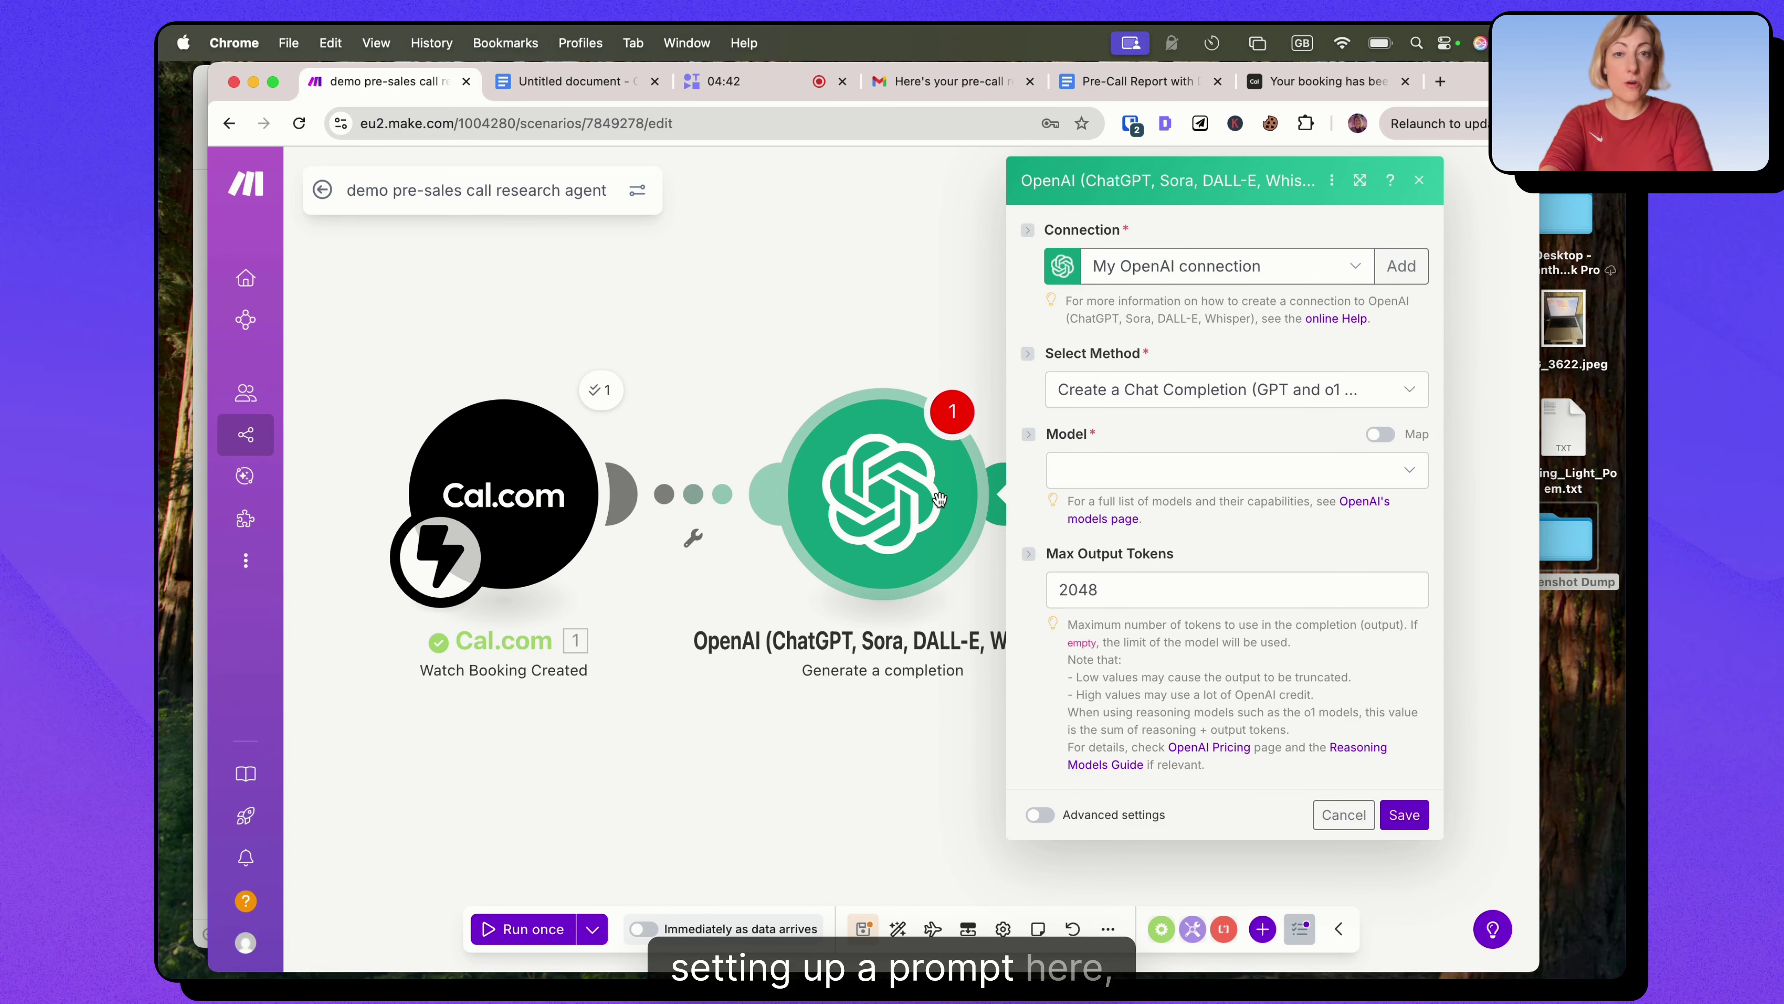
pyautogui.click(1138, 478)
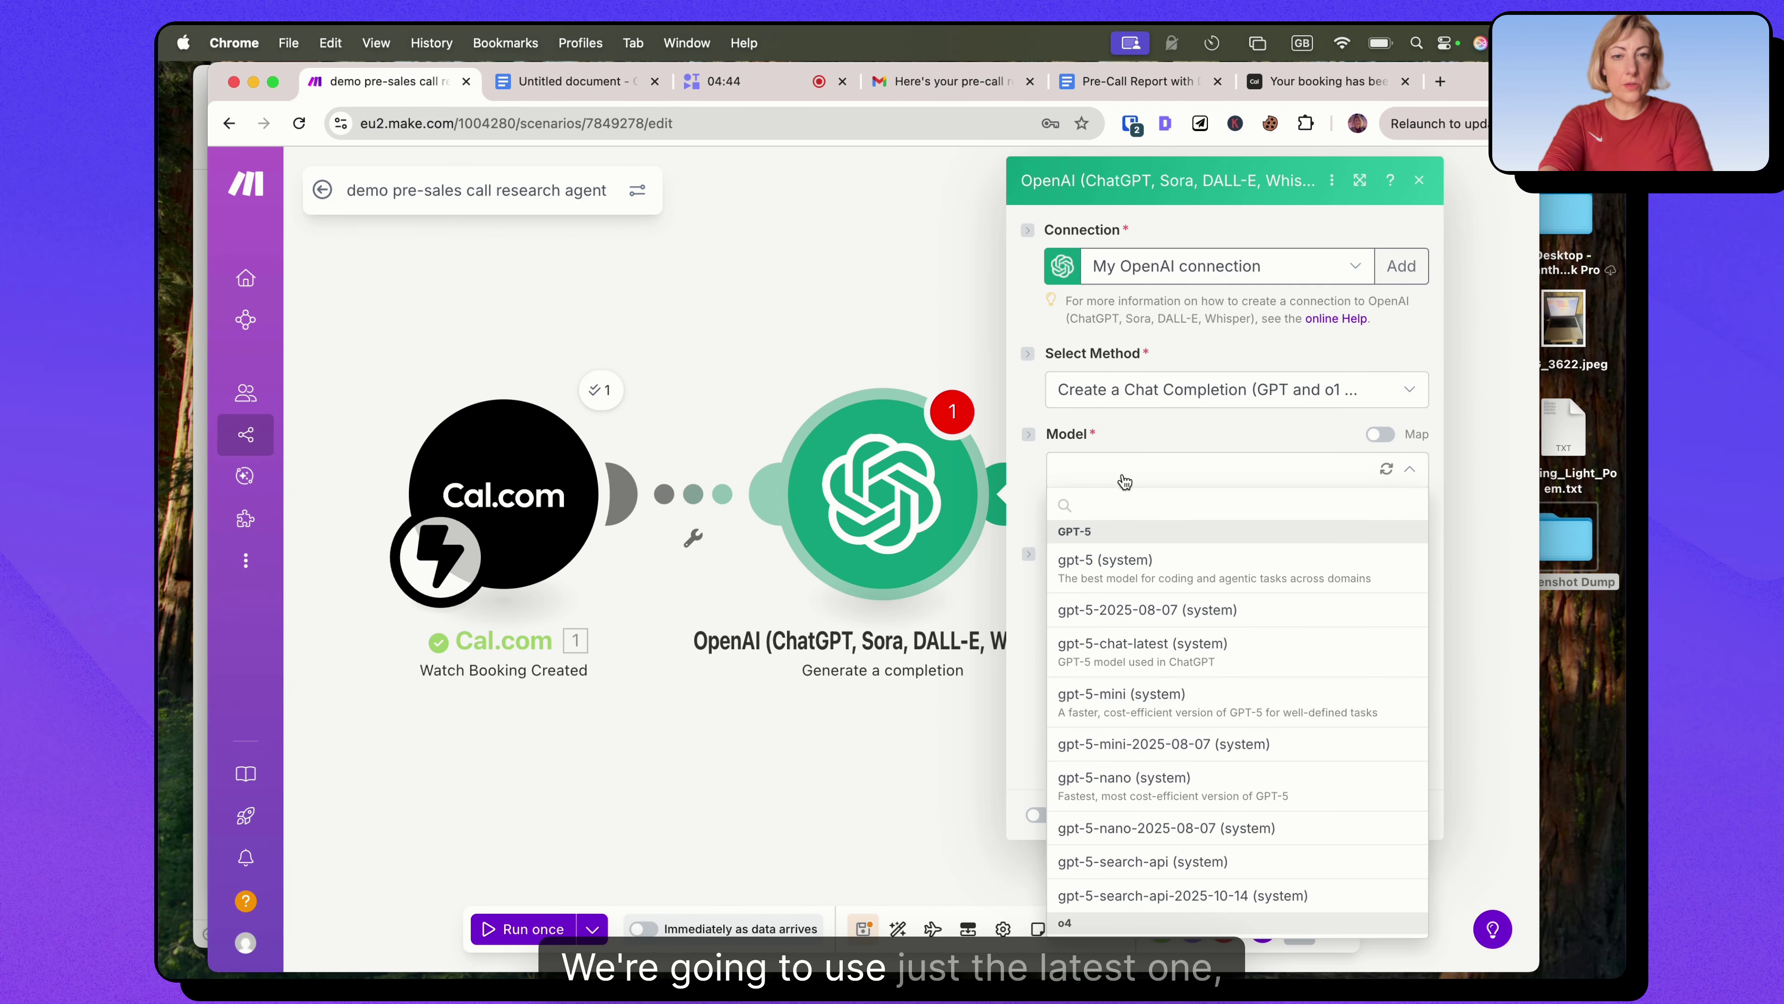
pyautogui.click(1116, 571)
# Set max output tokens to 4000 and add a first message, bringing up its role choices.
pyautogui.moveTo(1100, 679); pyautogui.dragTo(1063, 679)
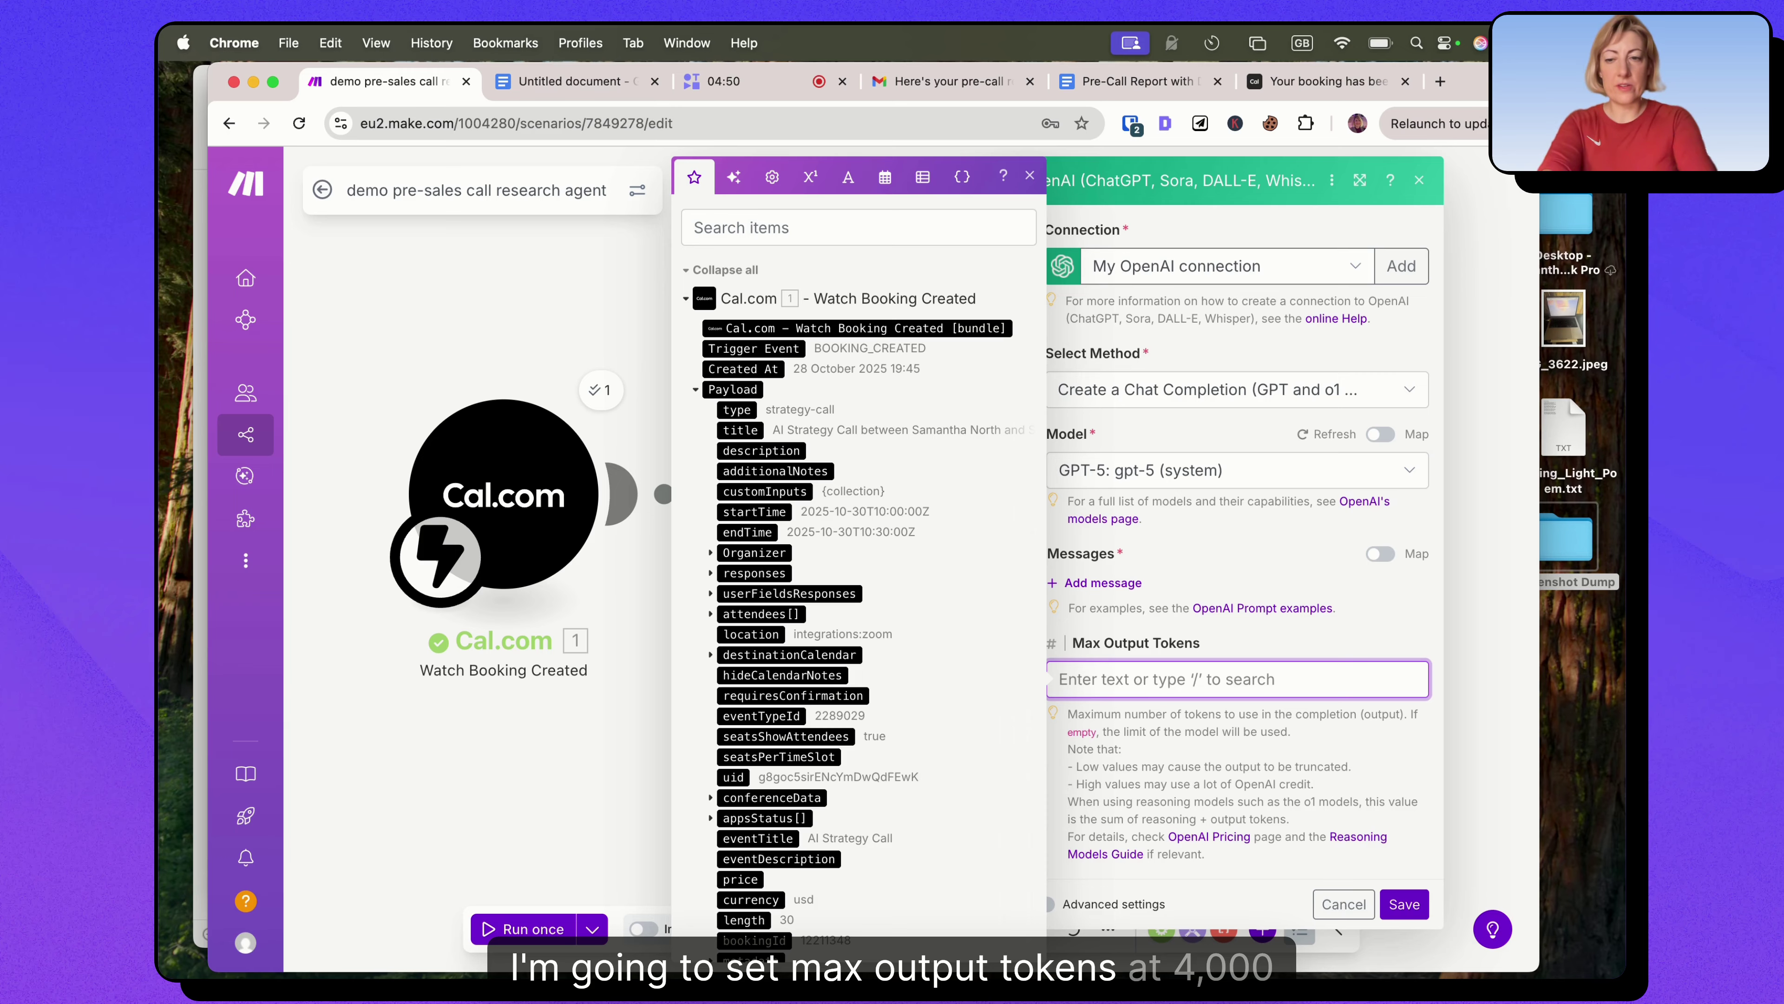
pyautogui.write('4000')
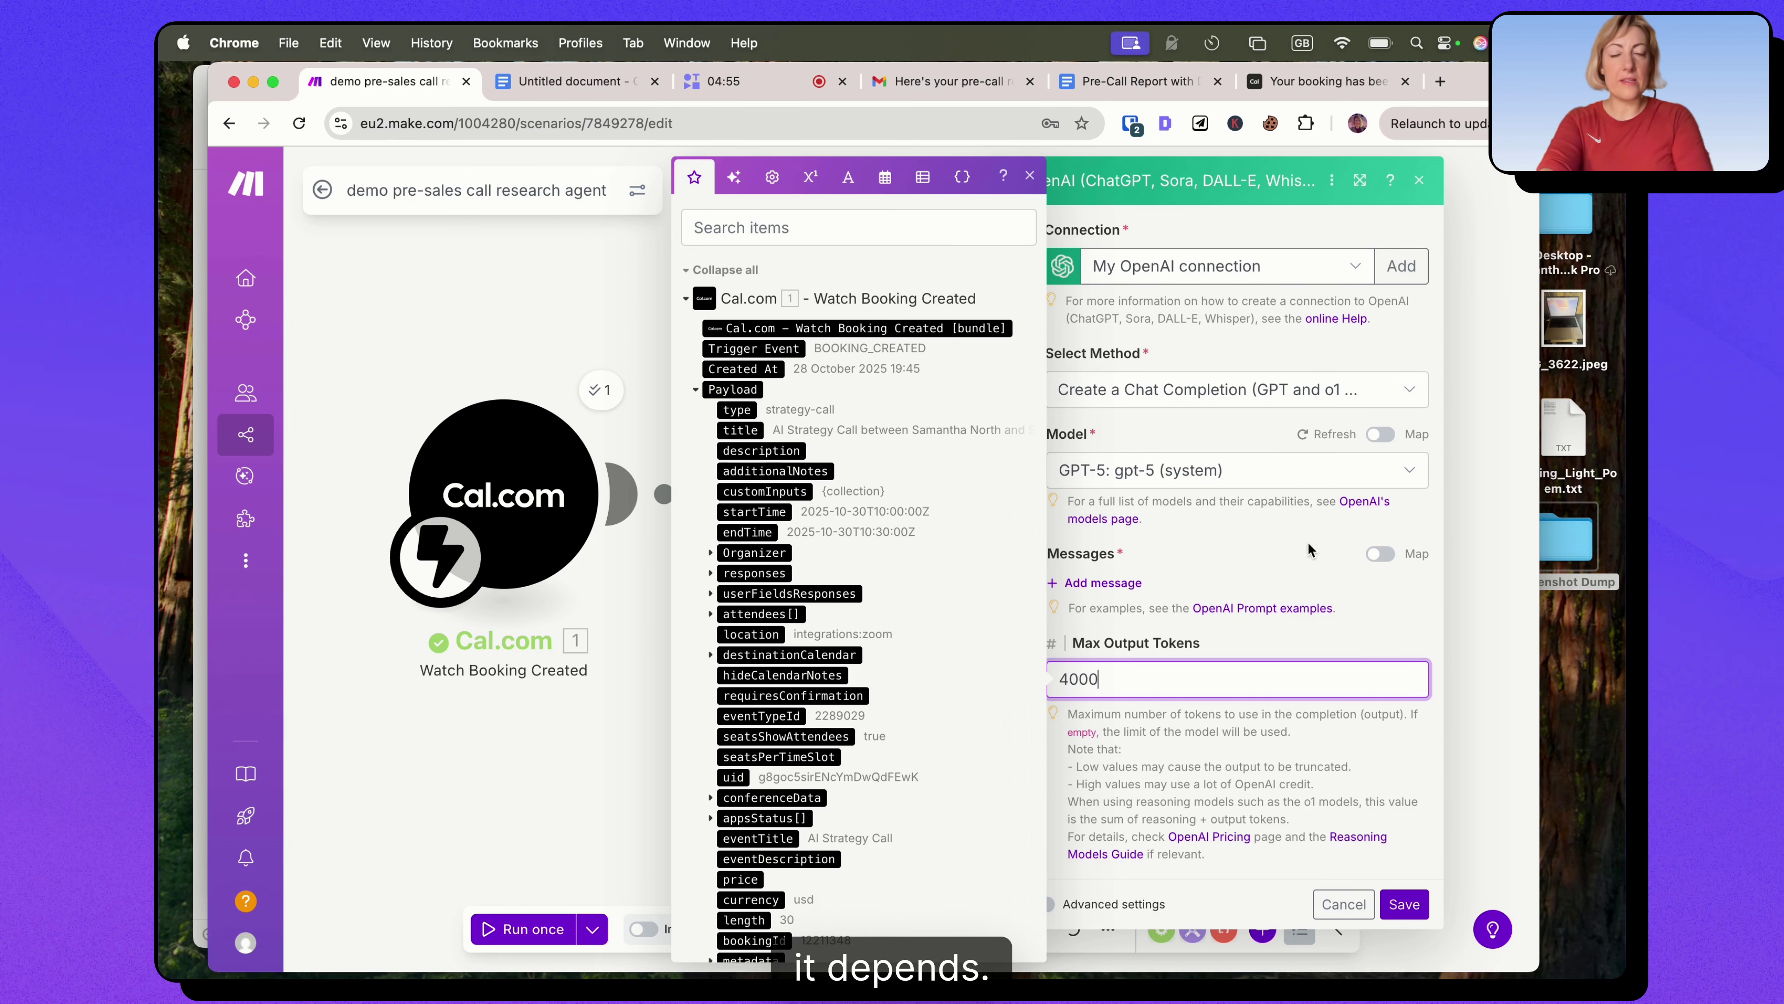
pyautogui.click(1229, 553)
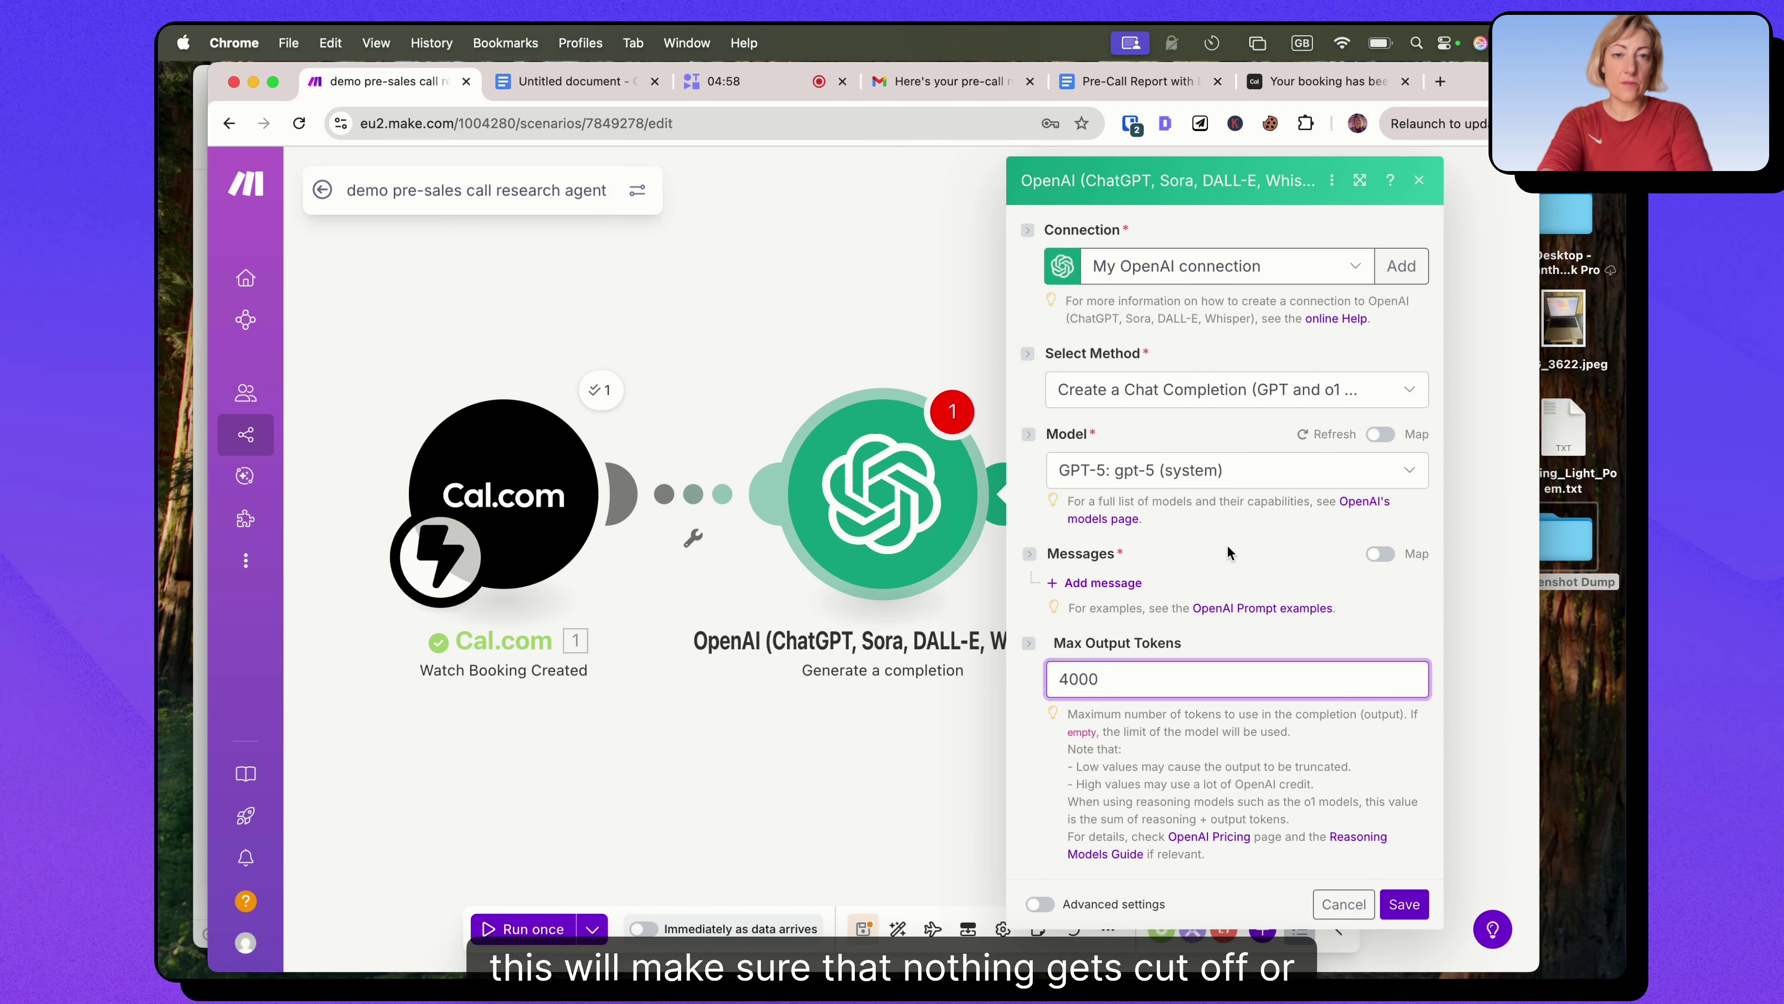
pyautogui.click(1083, 584)
pyautogui.click(1127, 647)
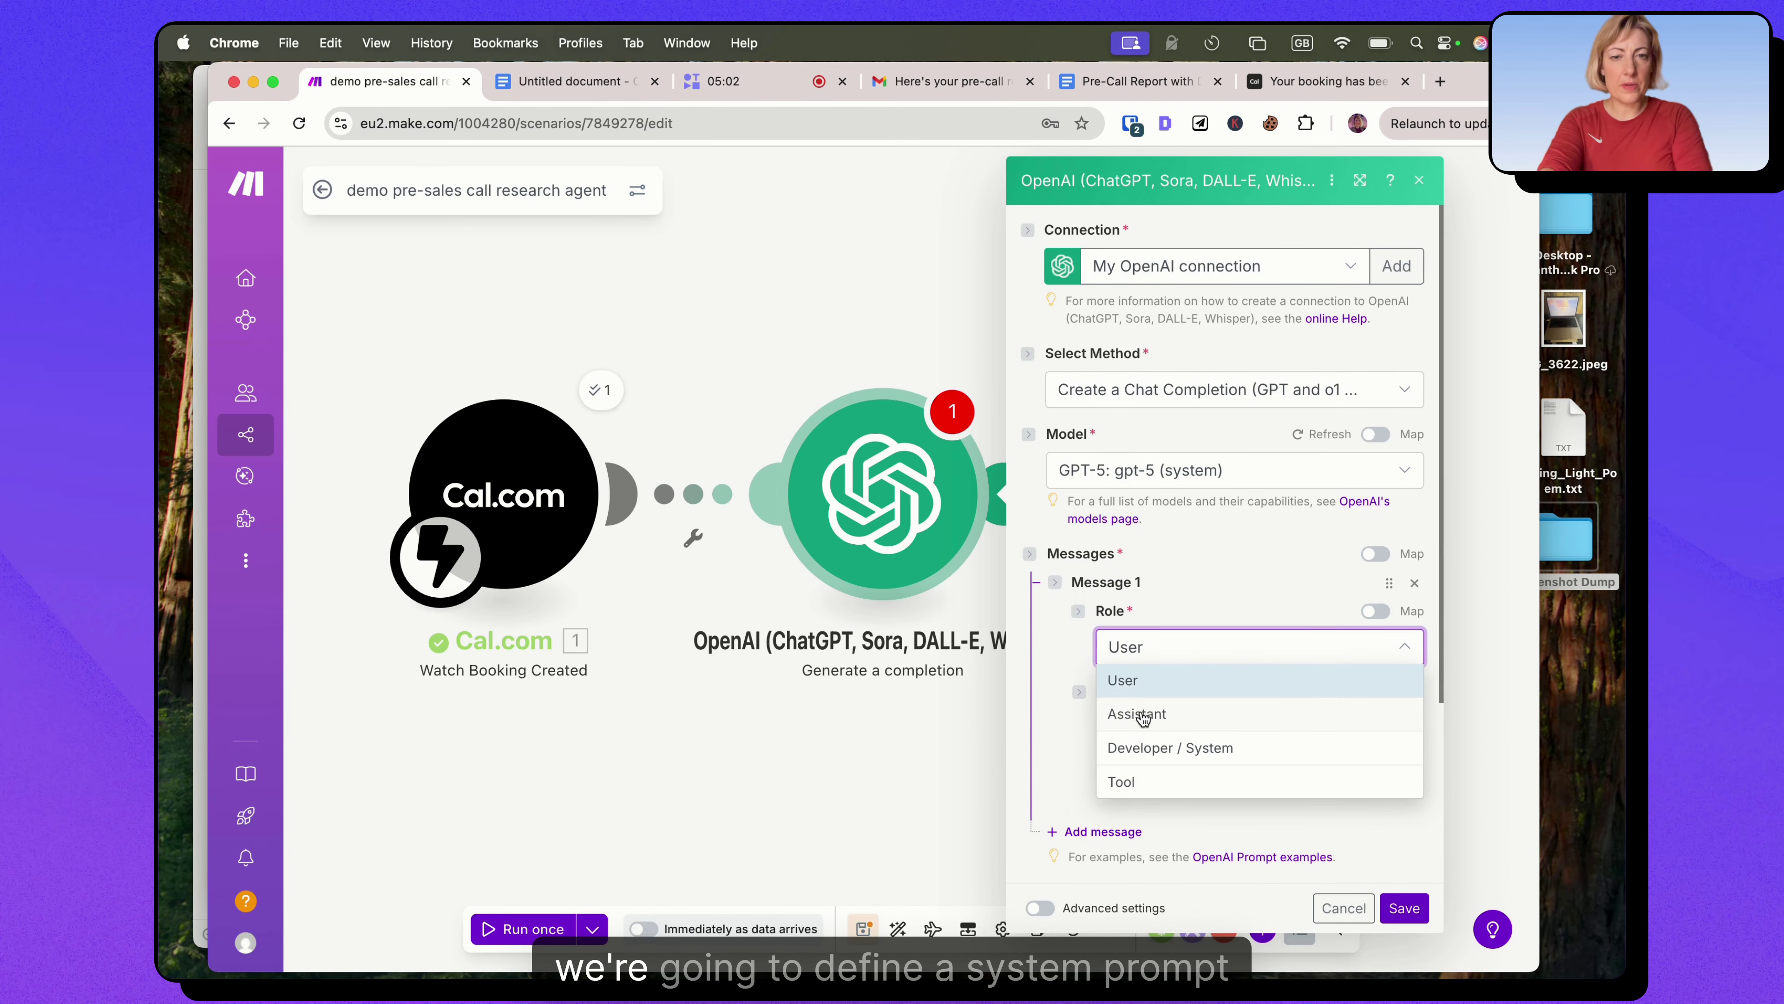
# Make Message 1 a Developer / System message holding the Emigre strategist prompt from the Google Doc.
pyautogui.click(1135, 752)
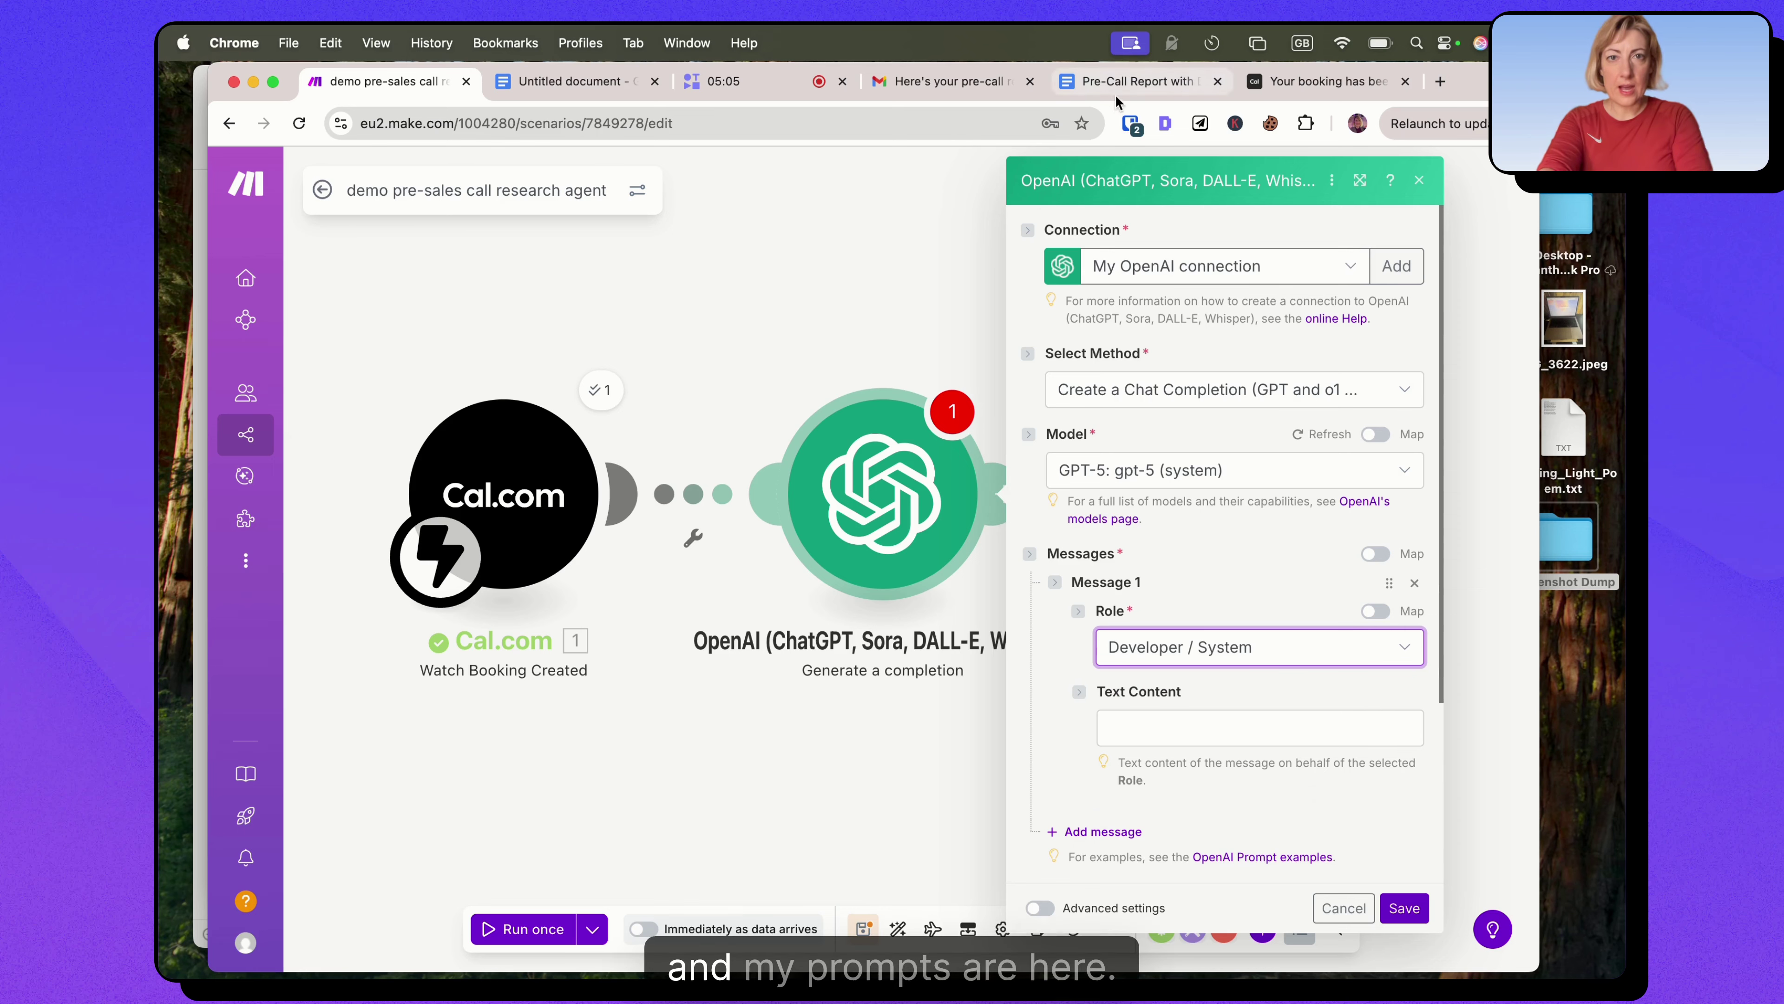
pyautogui.click(573, 81)
pyautogui.tripleClick(590, 423)
pyautogui.press('super+c')
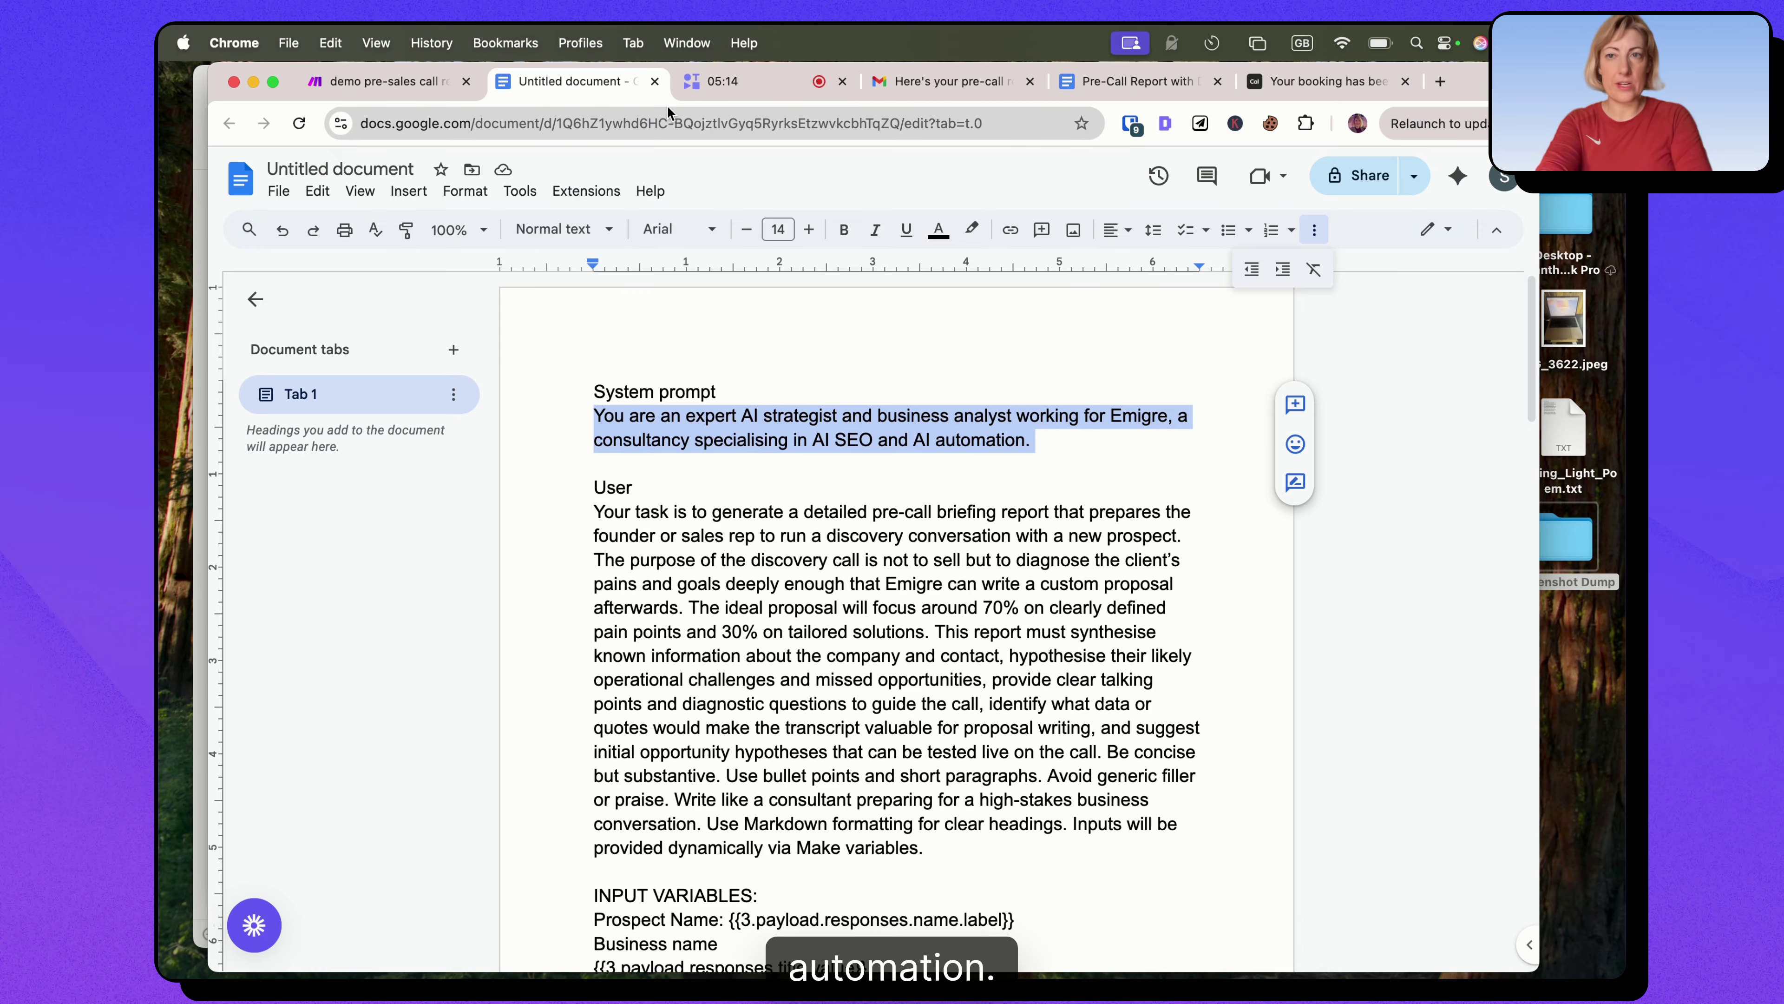
pyautogui.click(385, 84)
pyautogui.click(1127, 717)
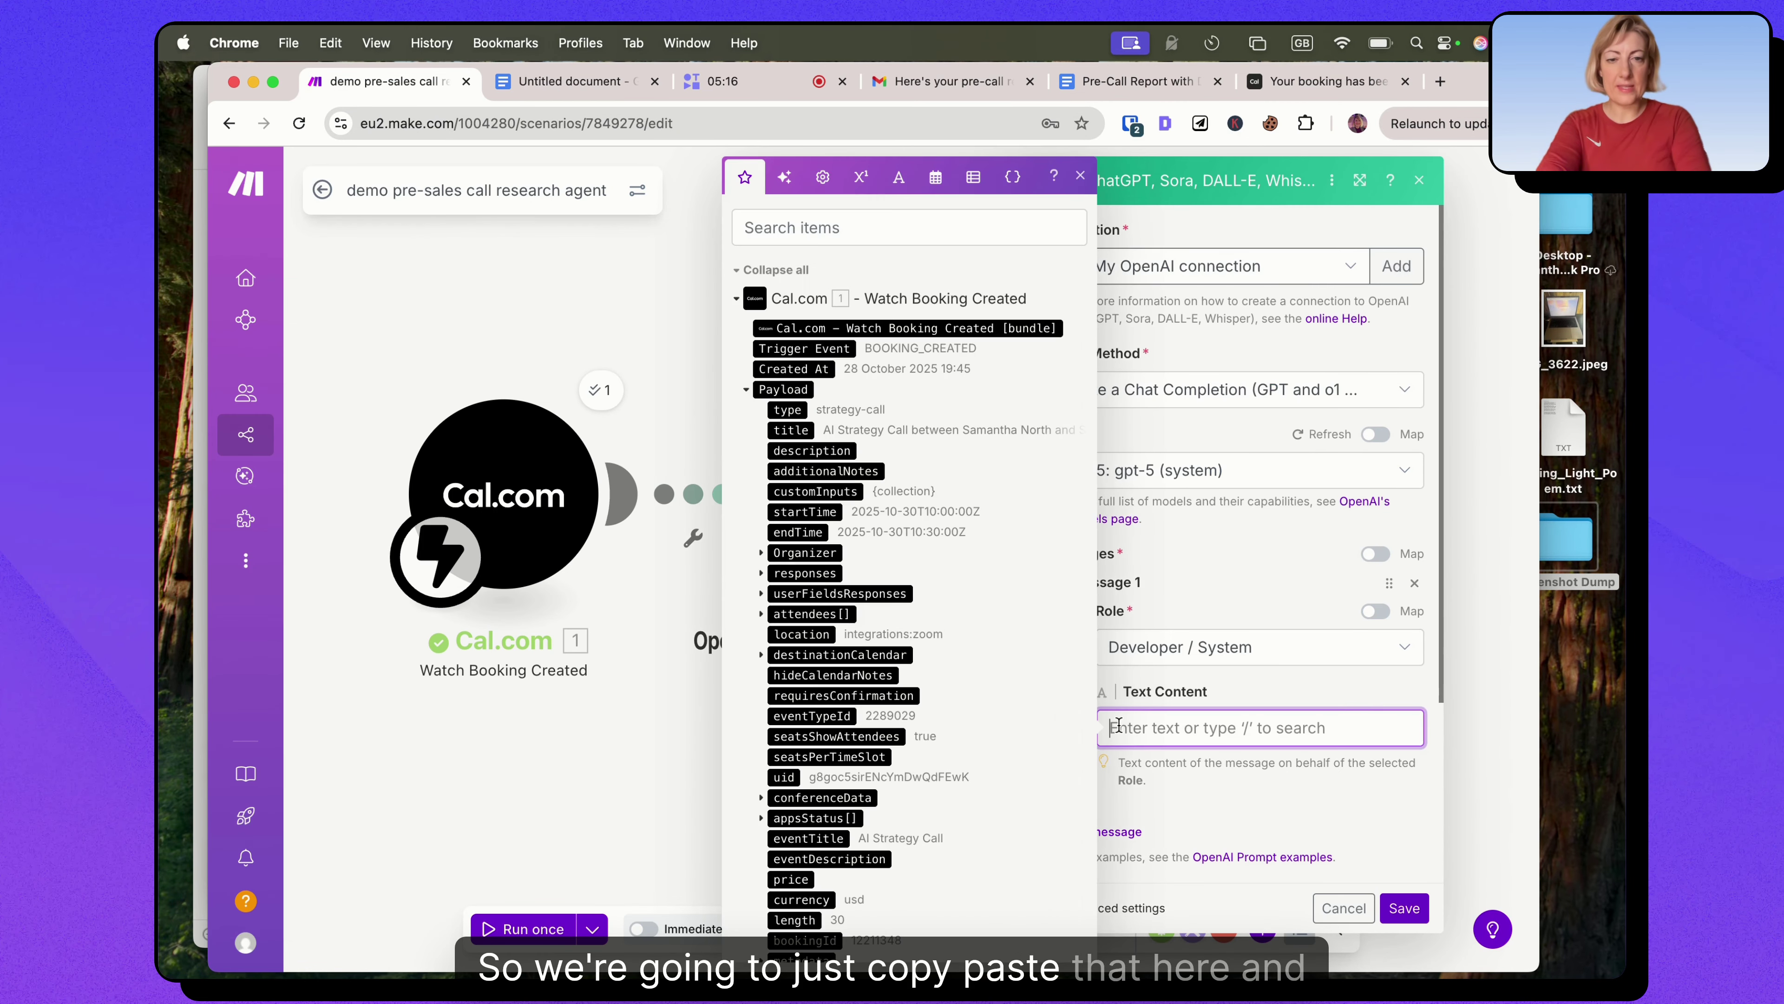
pyautogui.press('super+v')
pyautogui.scroll(-5, 1187, 629)
# Add a second message with the User role, then return to the prompts document.
pyautogui.click(1085, 583)
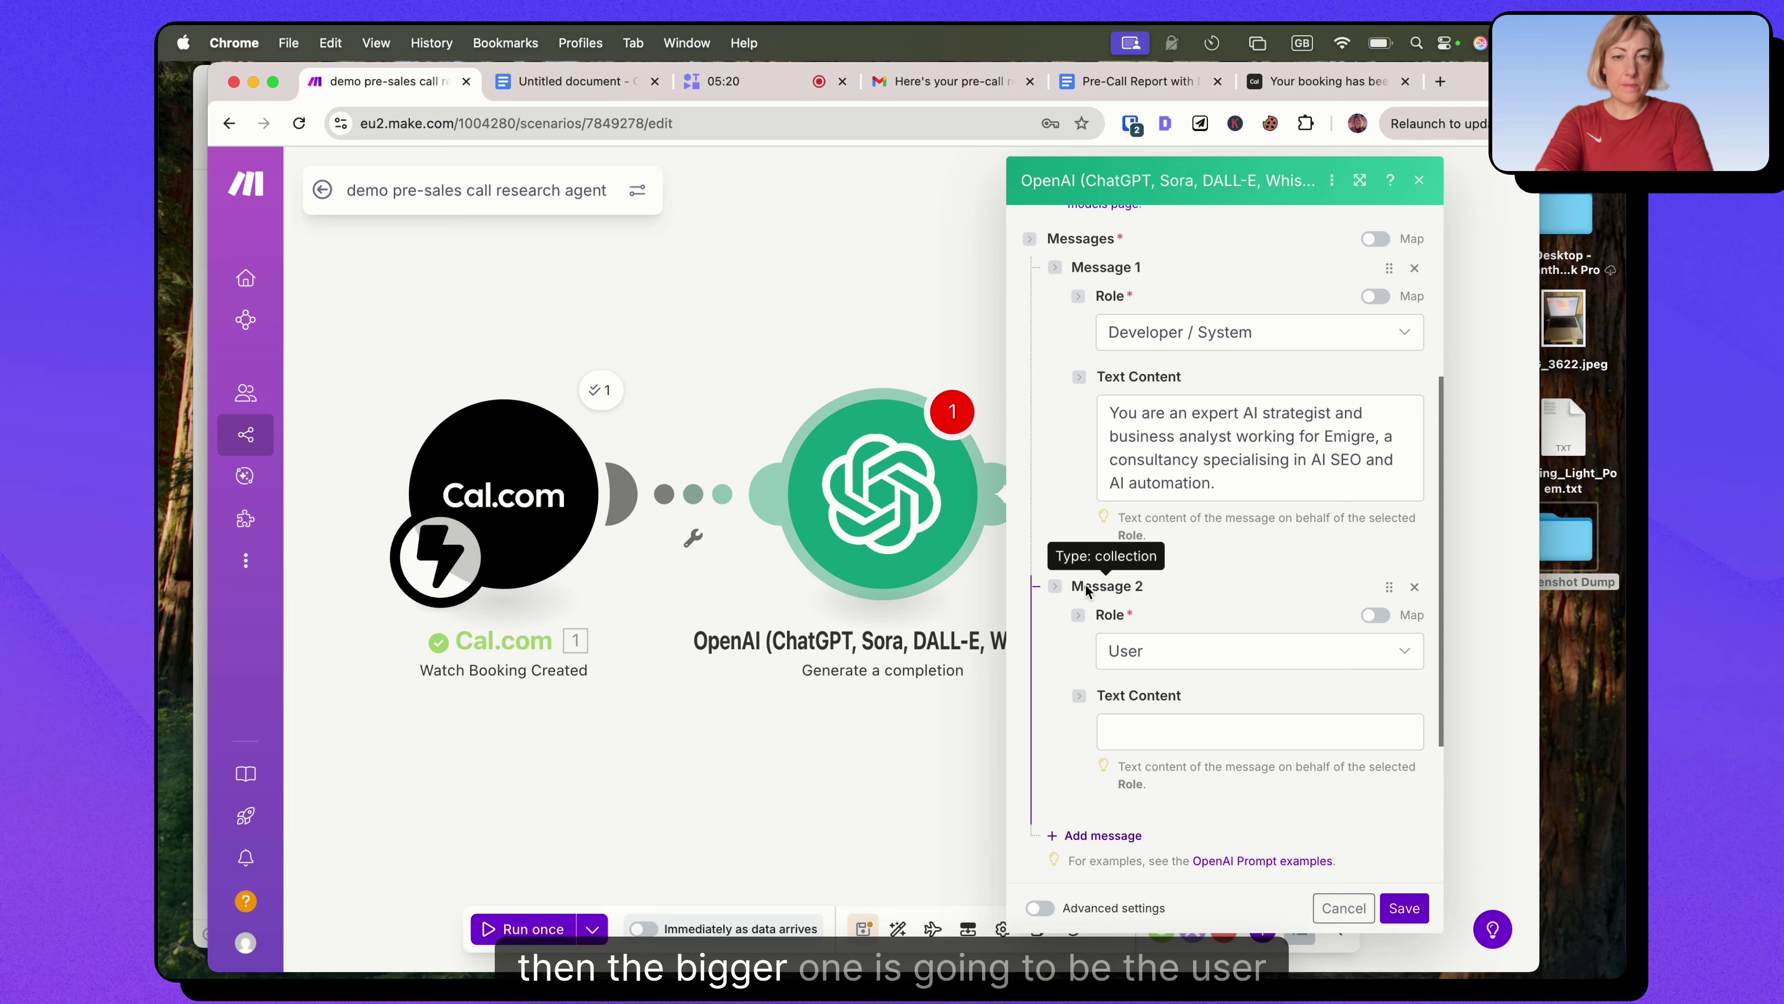
pyautogui.click(1136, 652)
pyautogui.scroll(-3, 1173, 605)
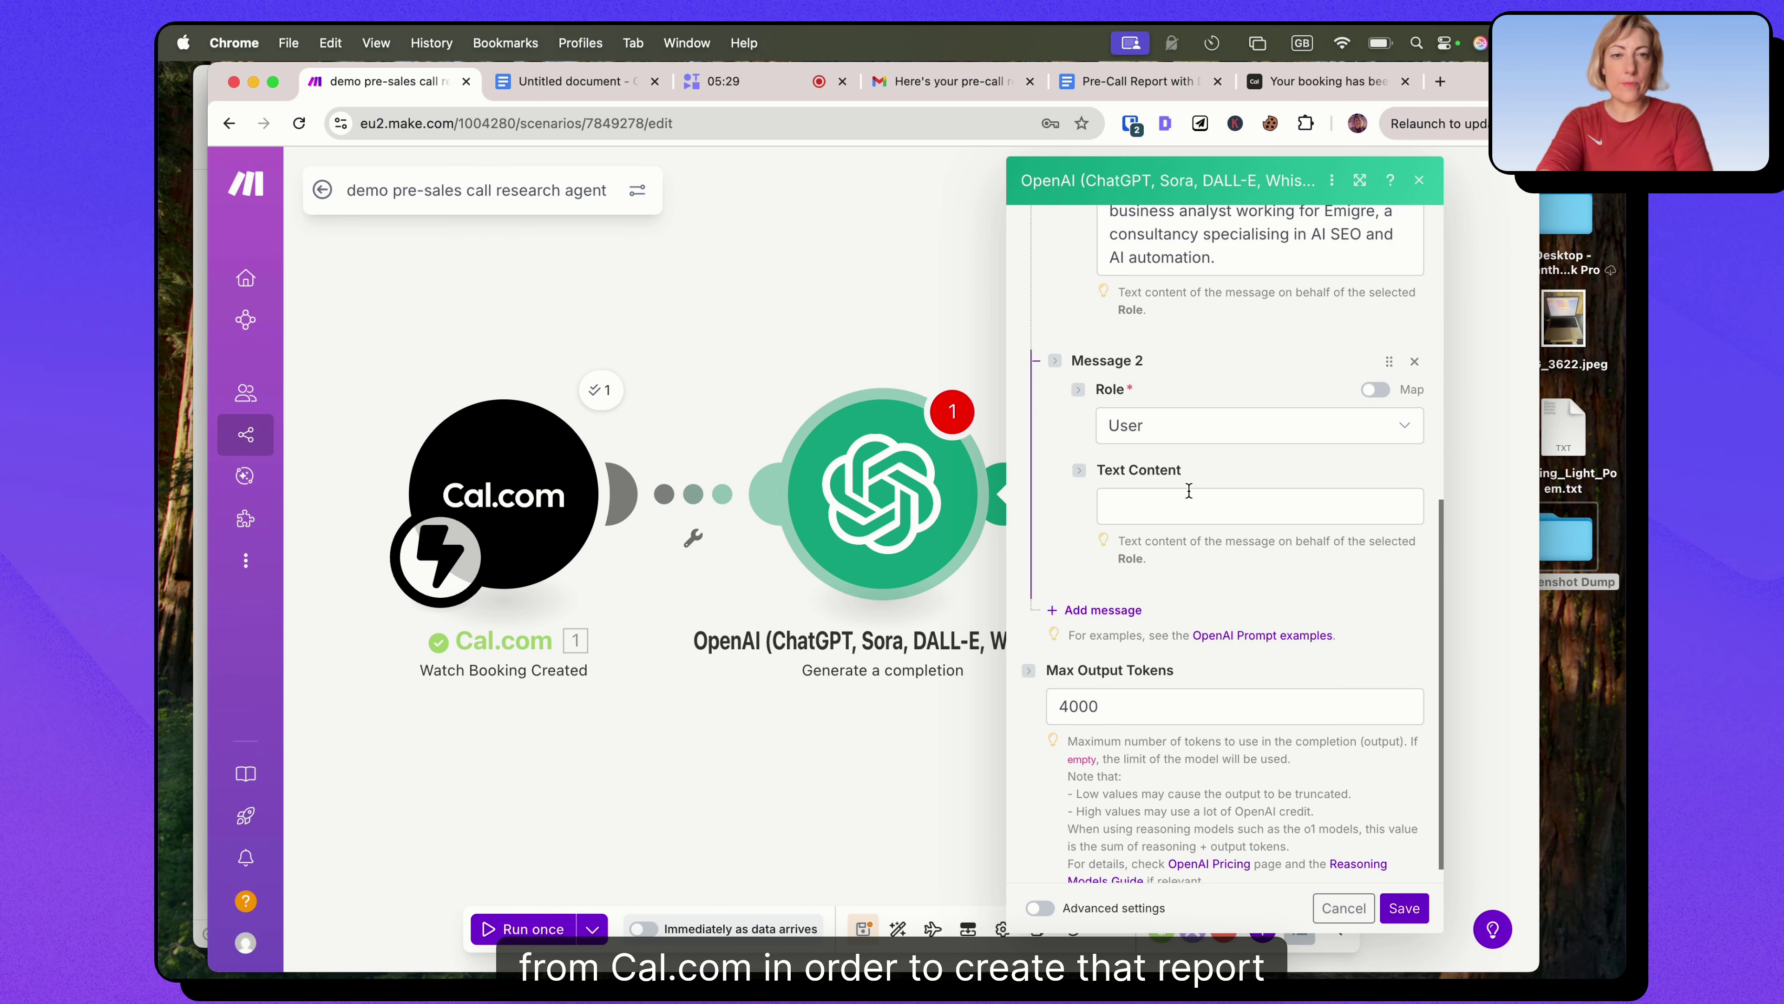
pyautogui.hotkey('ctrl', 'Tab')
pyautogui.scroll(-1, 879, 551)
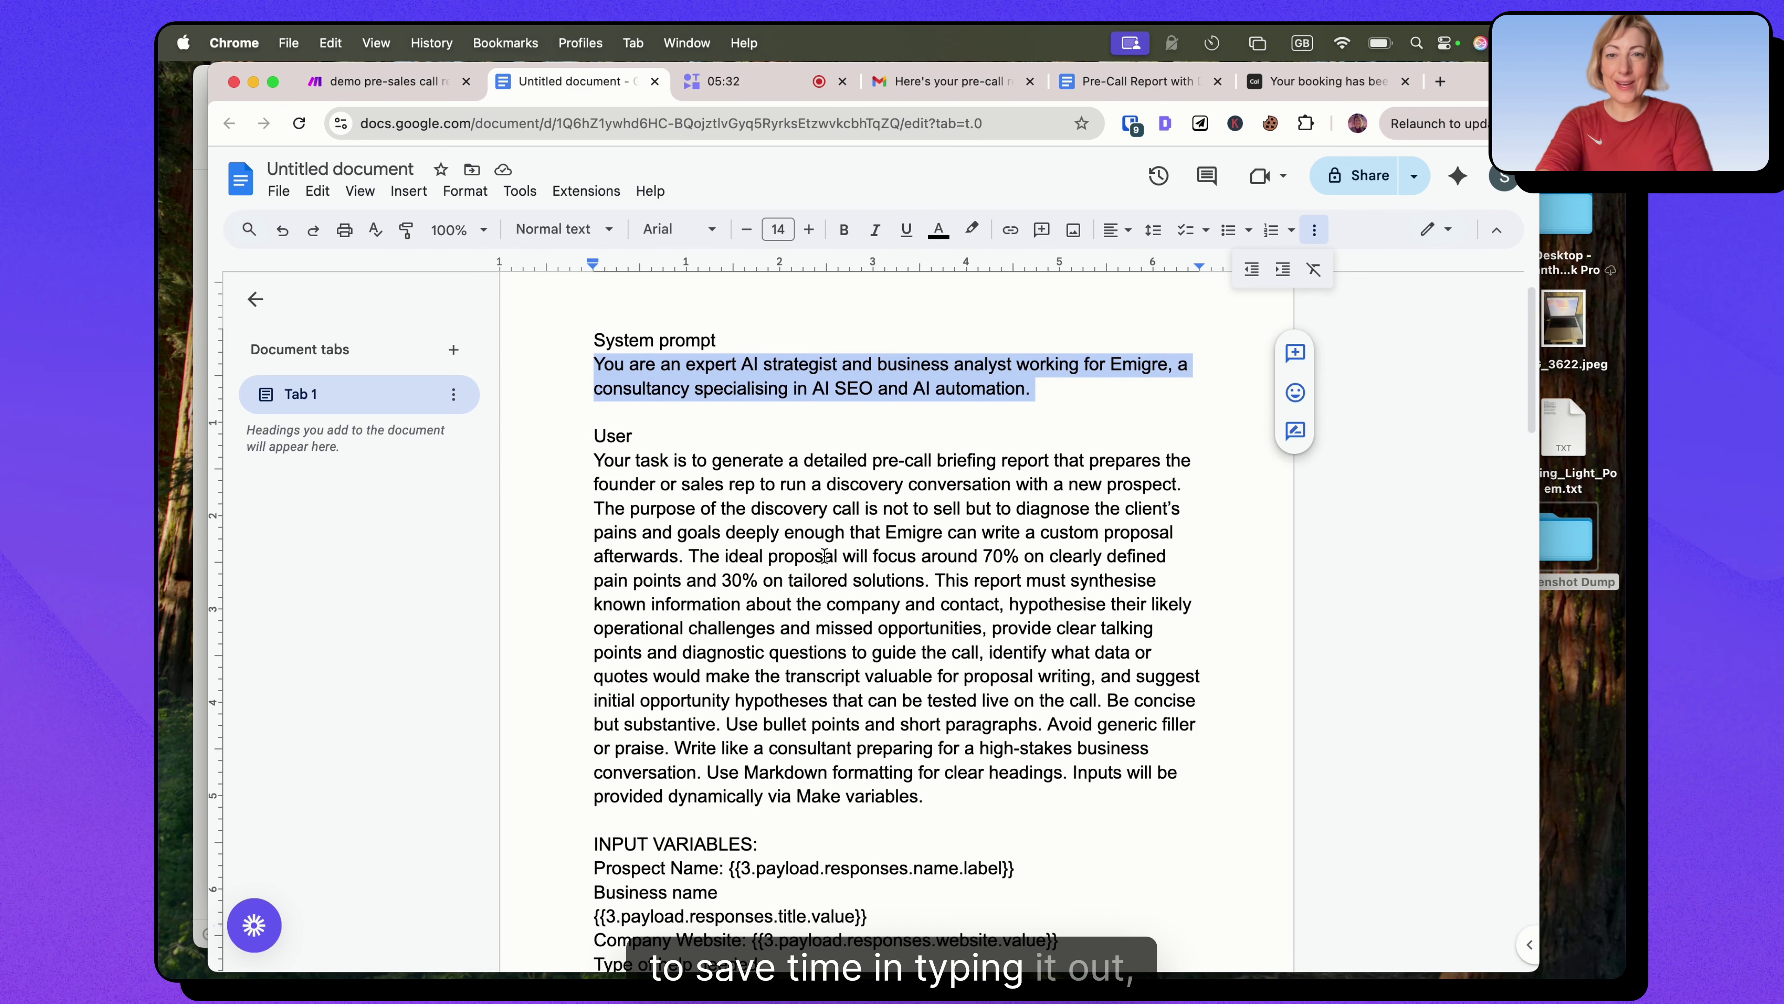
# Select the user prompt from 'Your task is…' down through the formatting requirements.
pyautogui.scroll(-12, 825, 555)
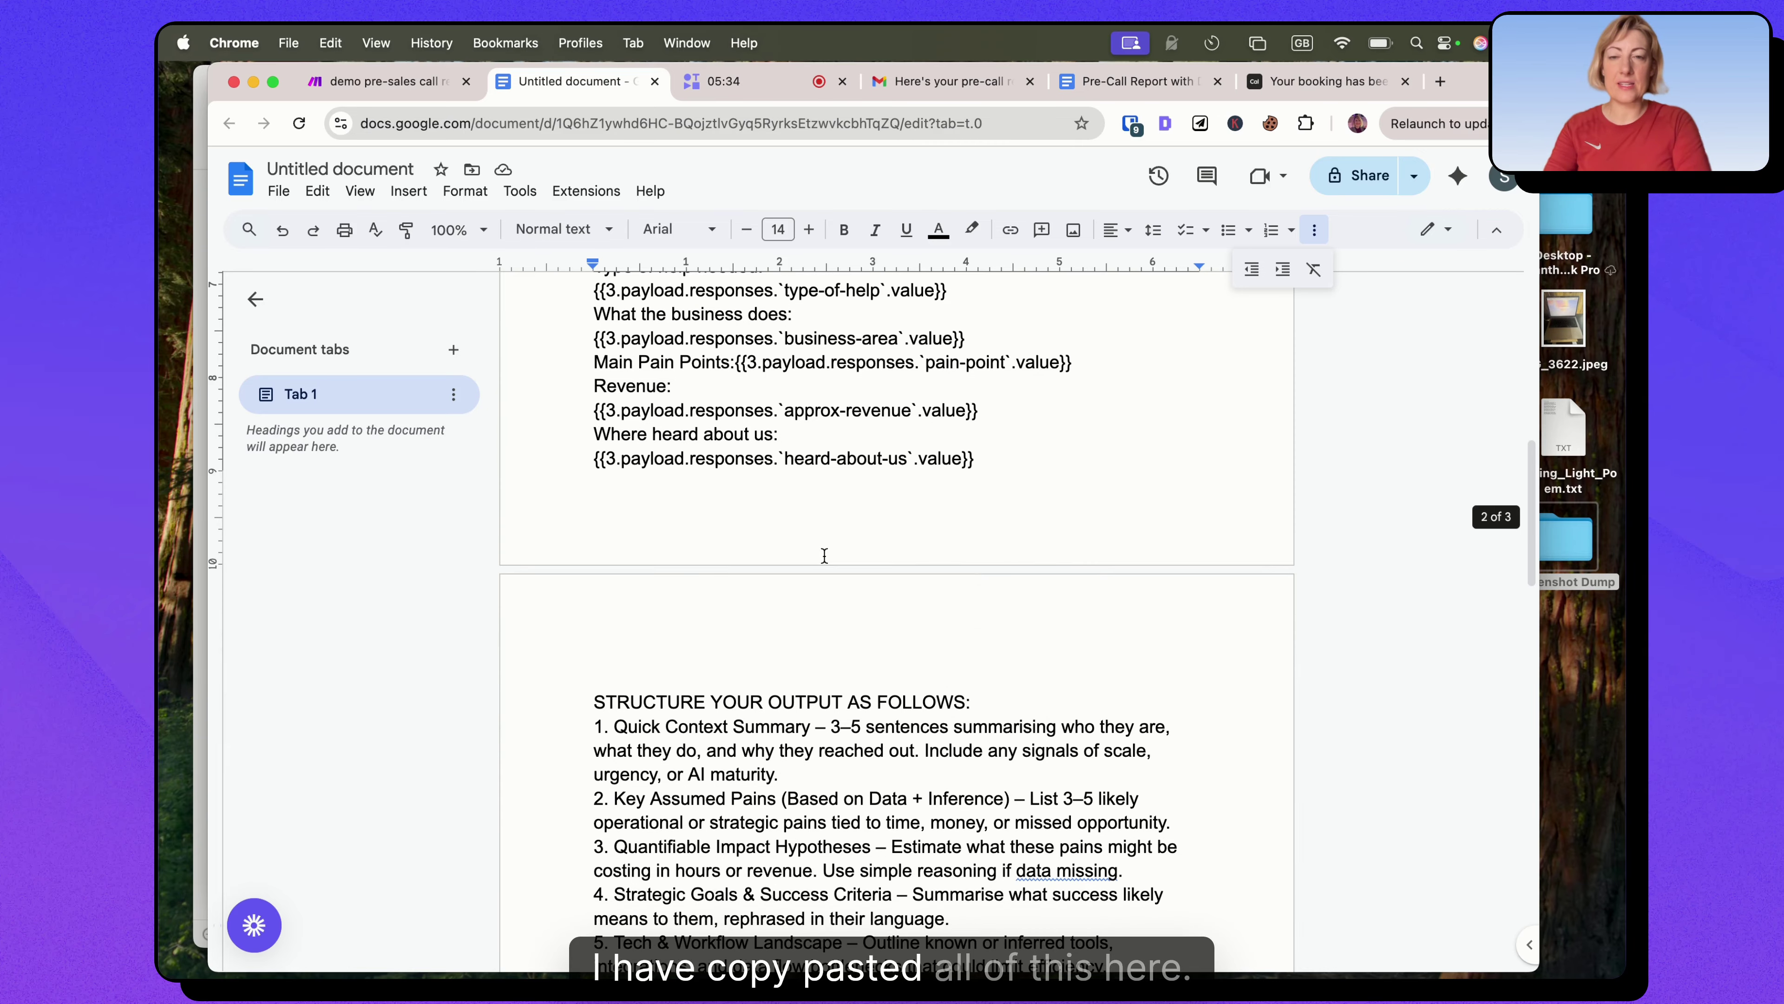
pyautogui.scroll(-18, 825, 555)
pyautogui.moveTo(906, 536); pyautogui.dragTo(608, 441)
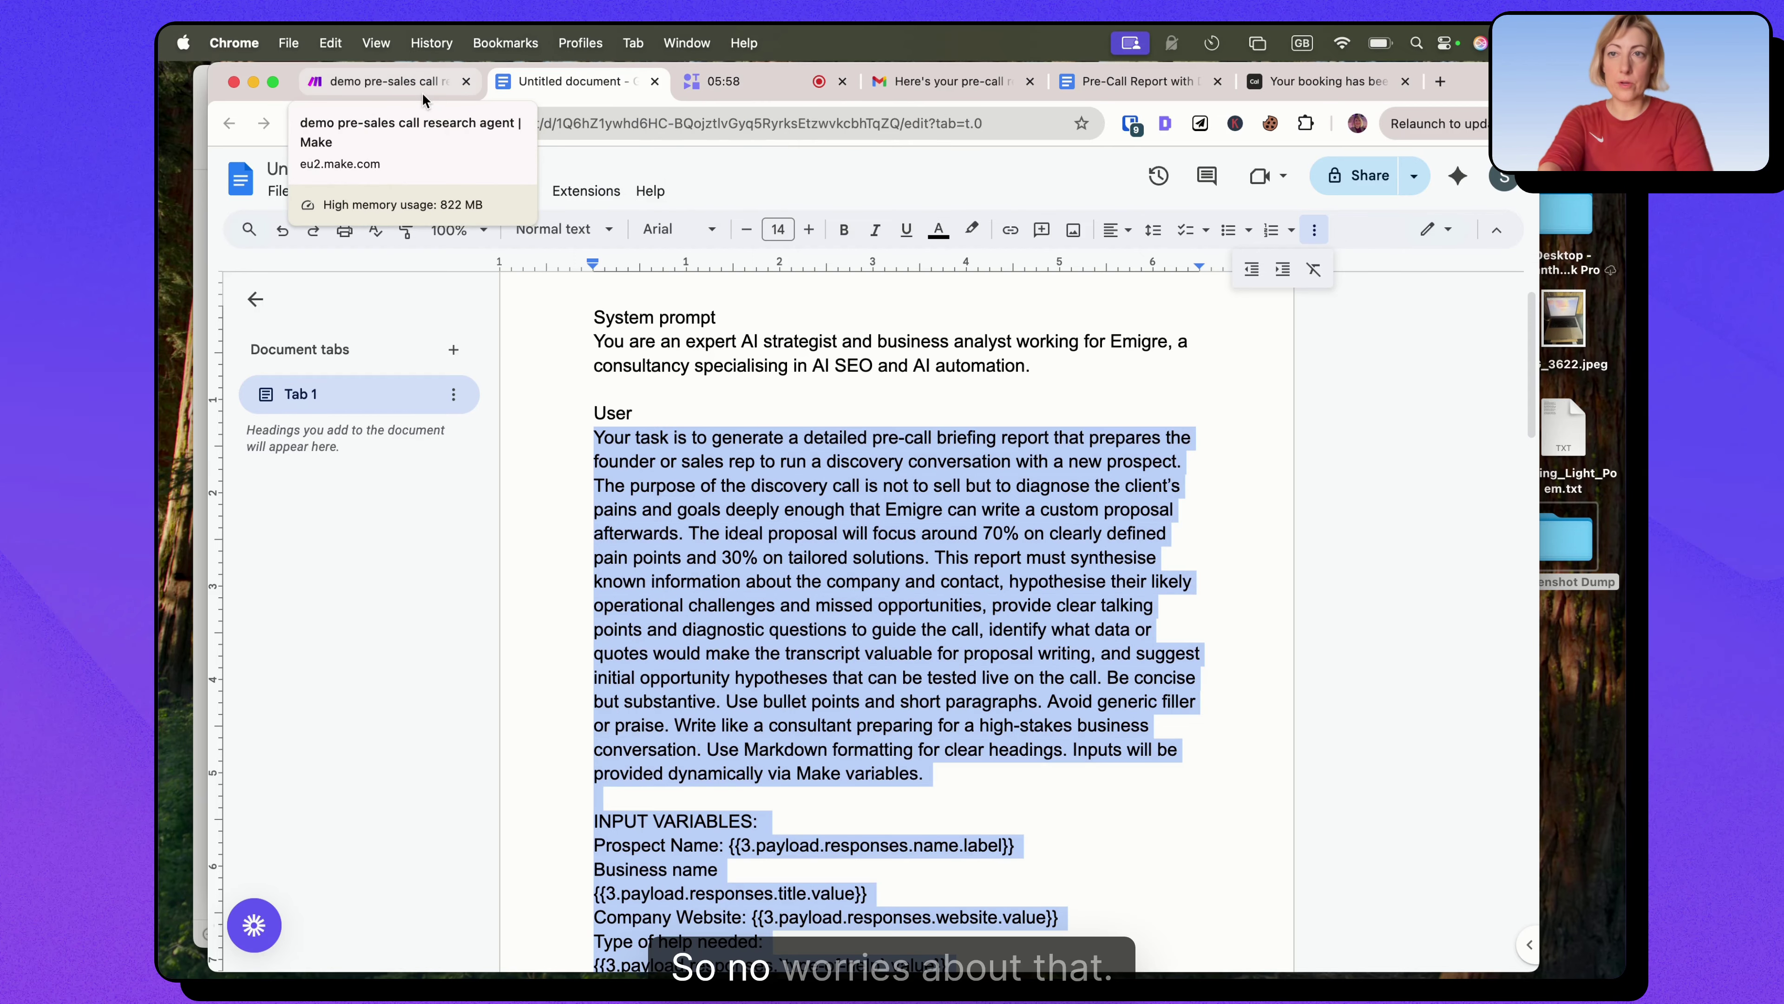
# Put the pre-call briefing prompt into Message 2's Text Content in Make.
pyautogui.click(402, 85)
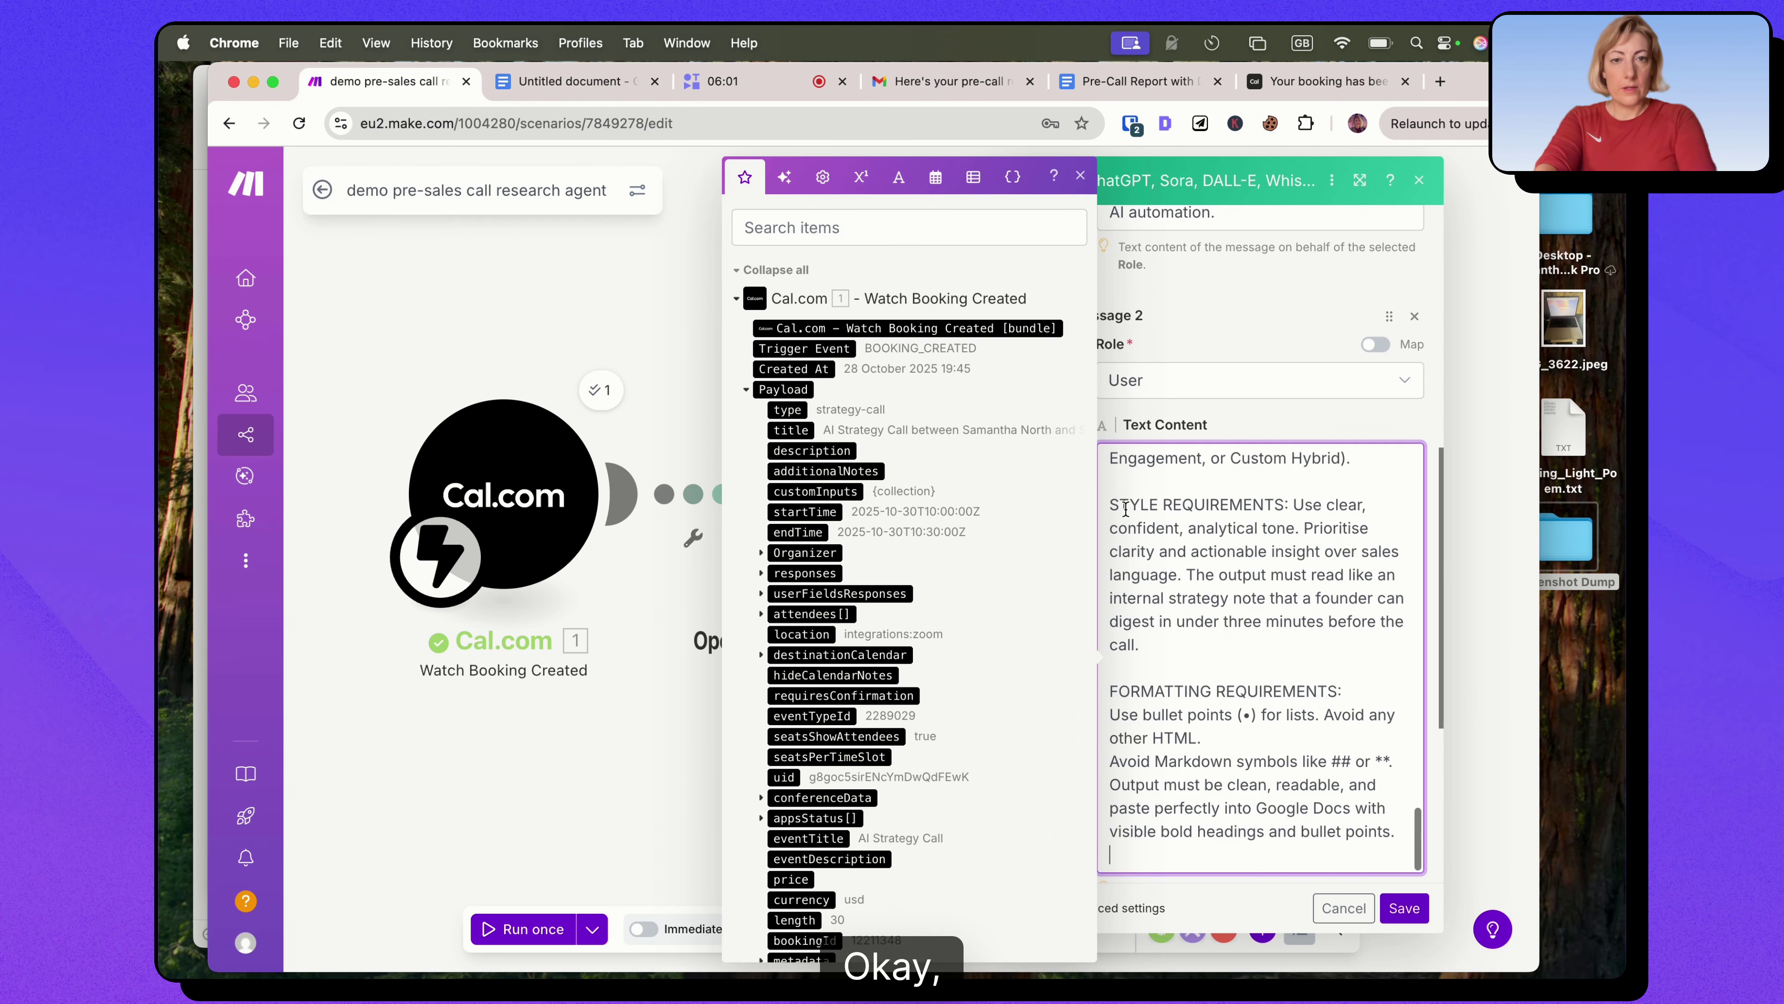
pyautogui.scroll(10, 1296, 624)
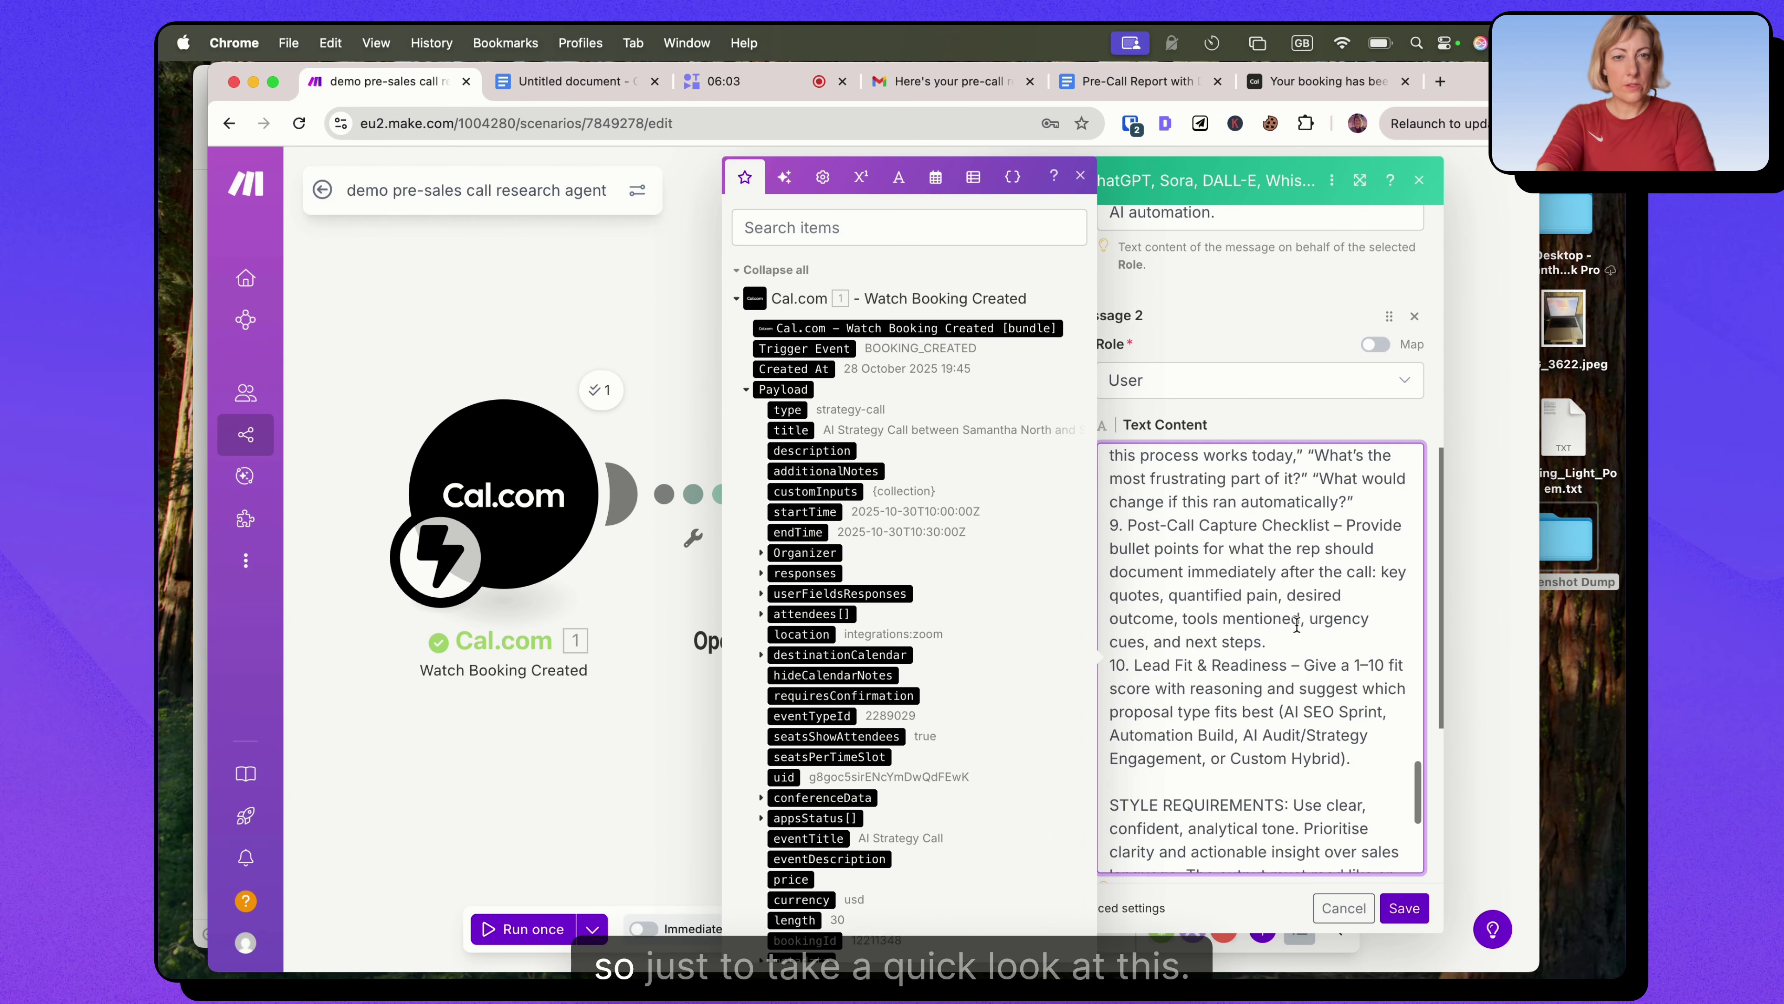
pyautogui.scroll(10, 1296, 624)
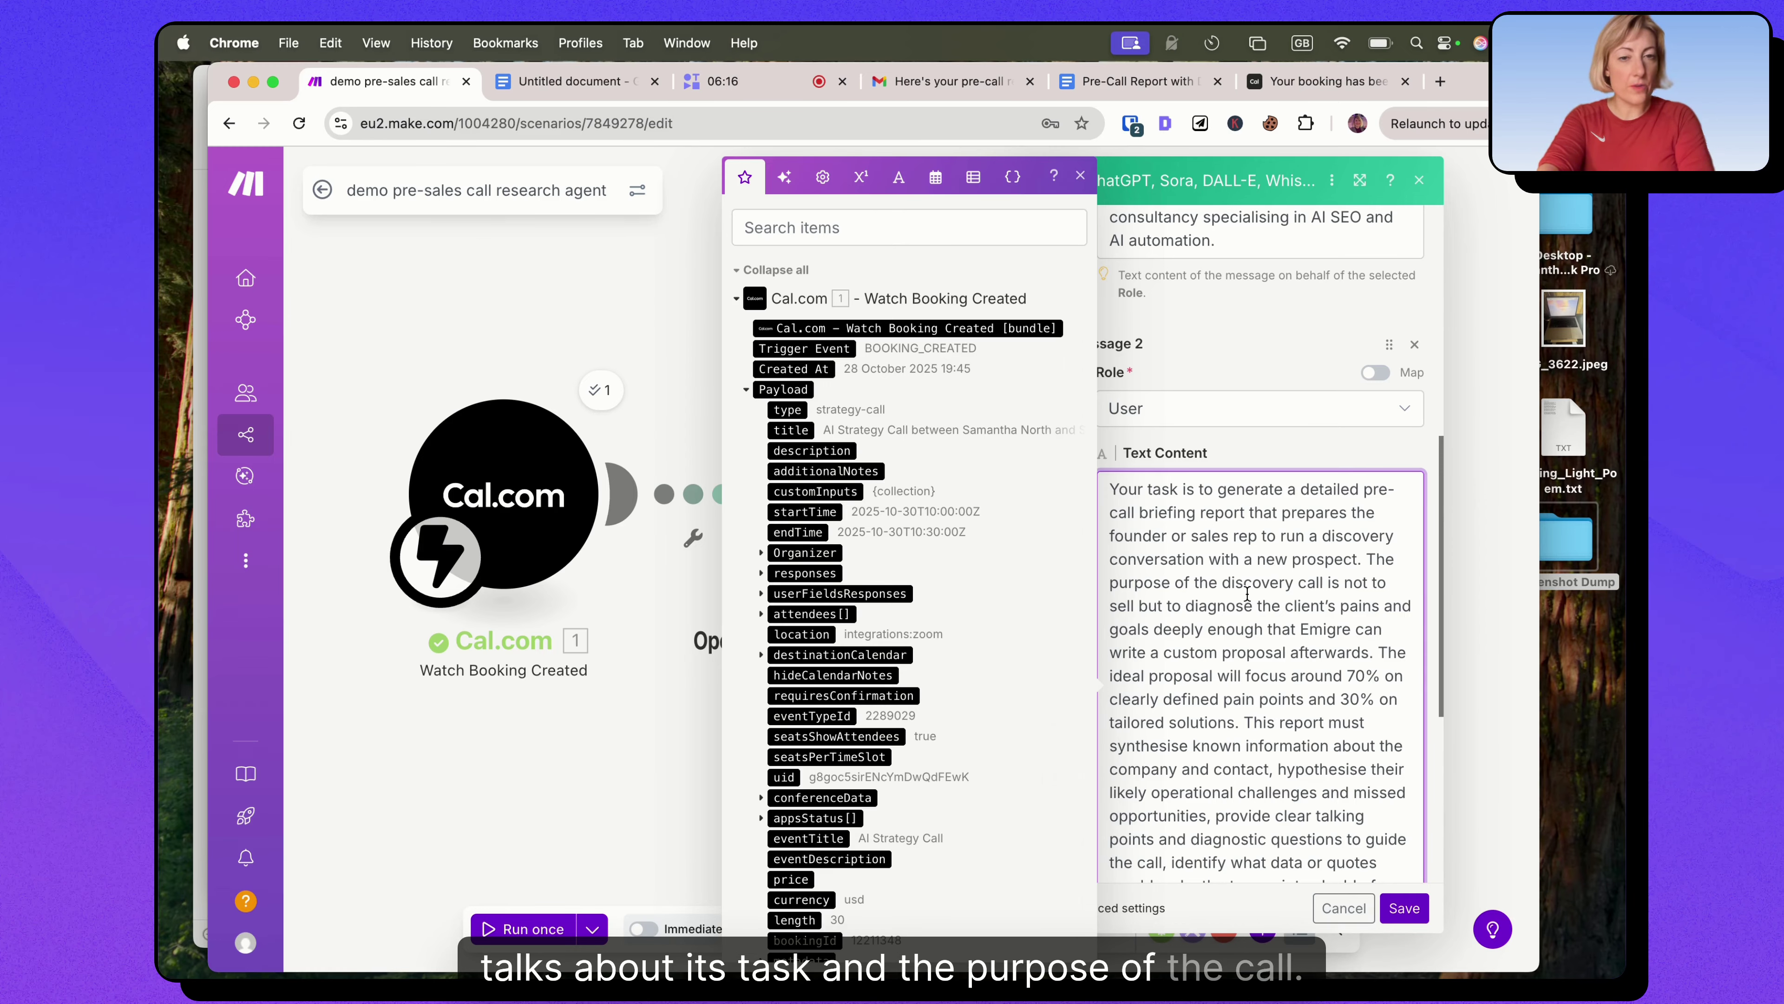
pyautogui.scroll(-1, 1247, 593)
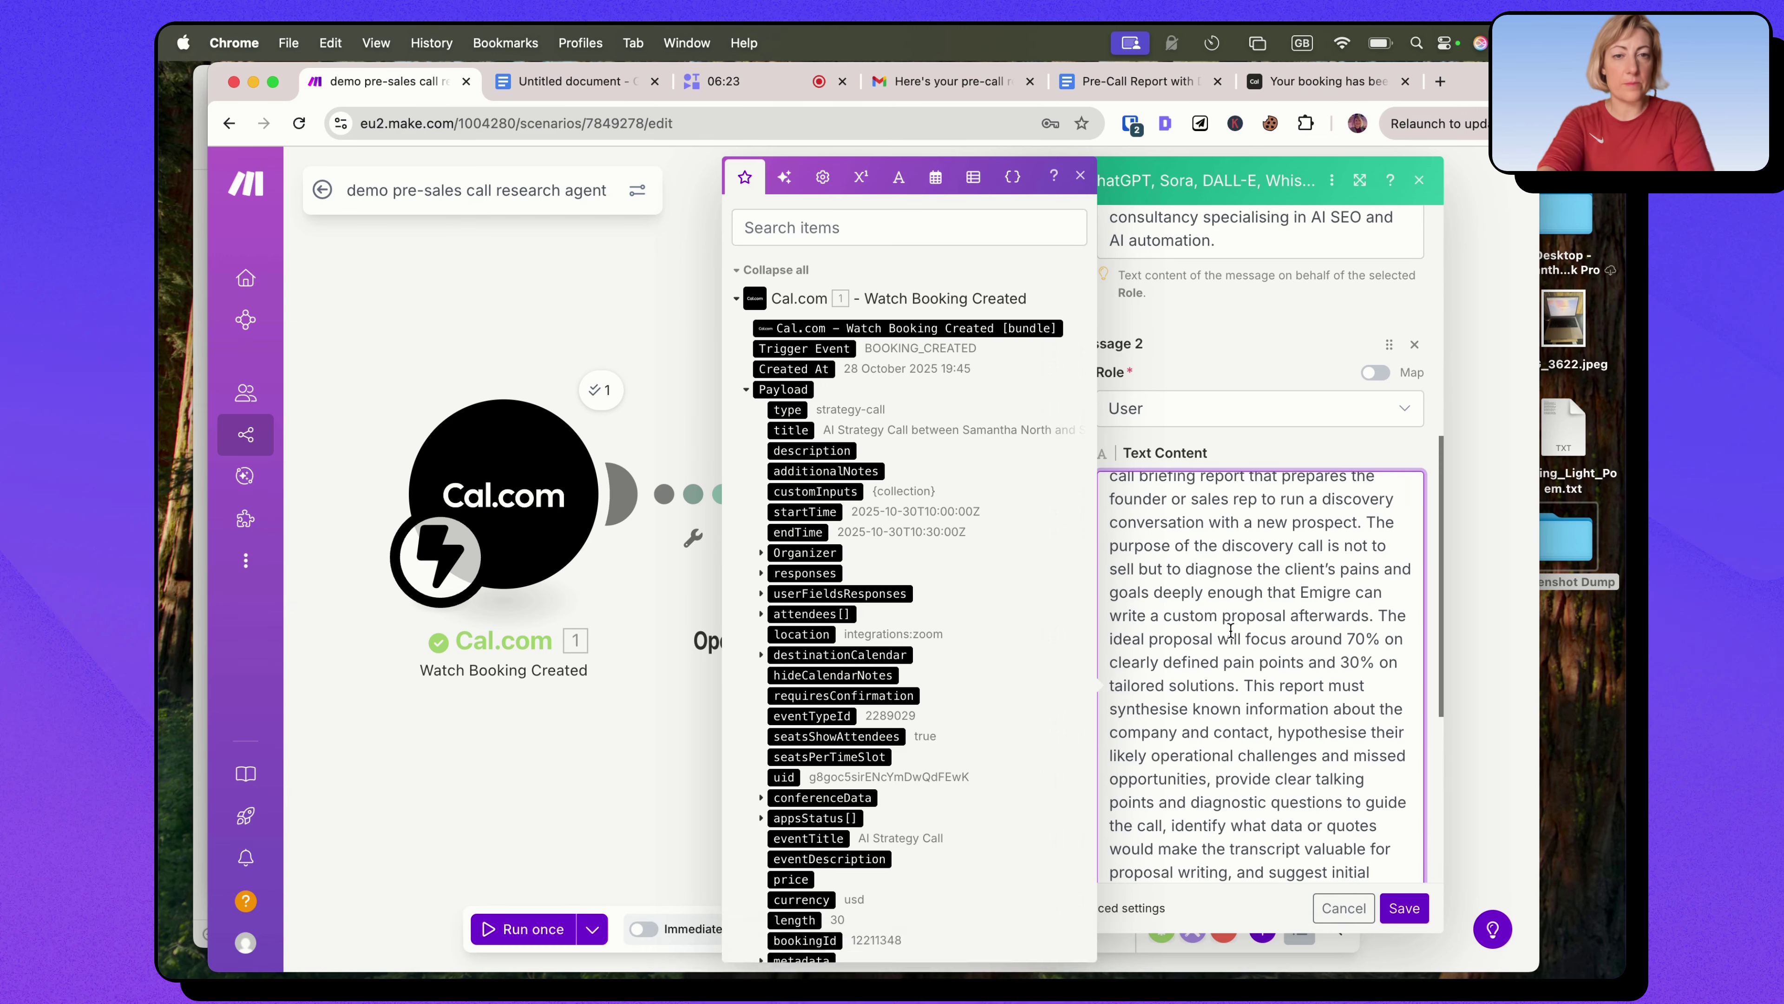
pyautogui.scroll(1, 1231, 629)
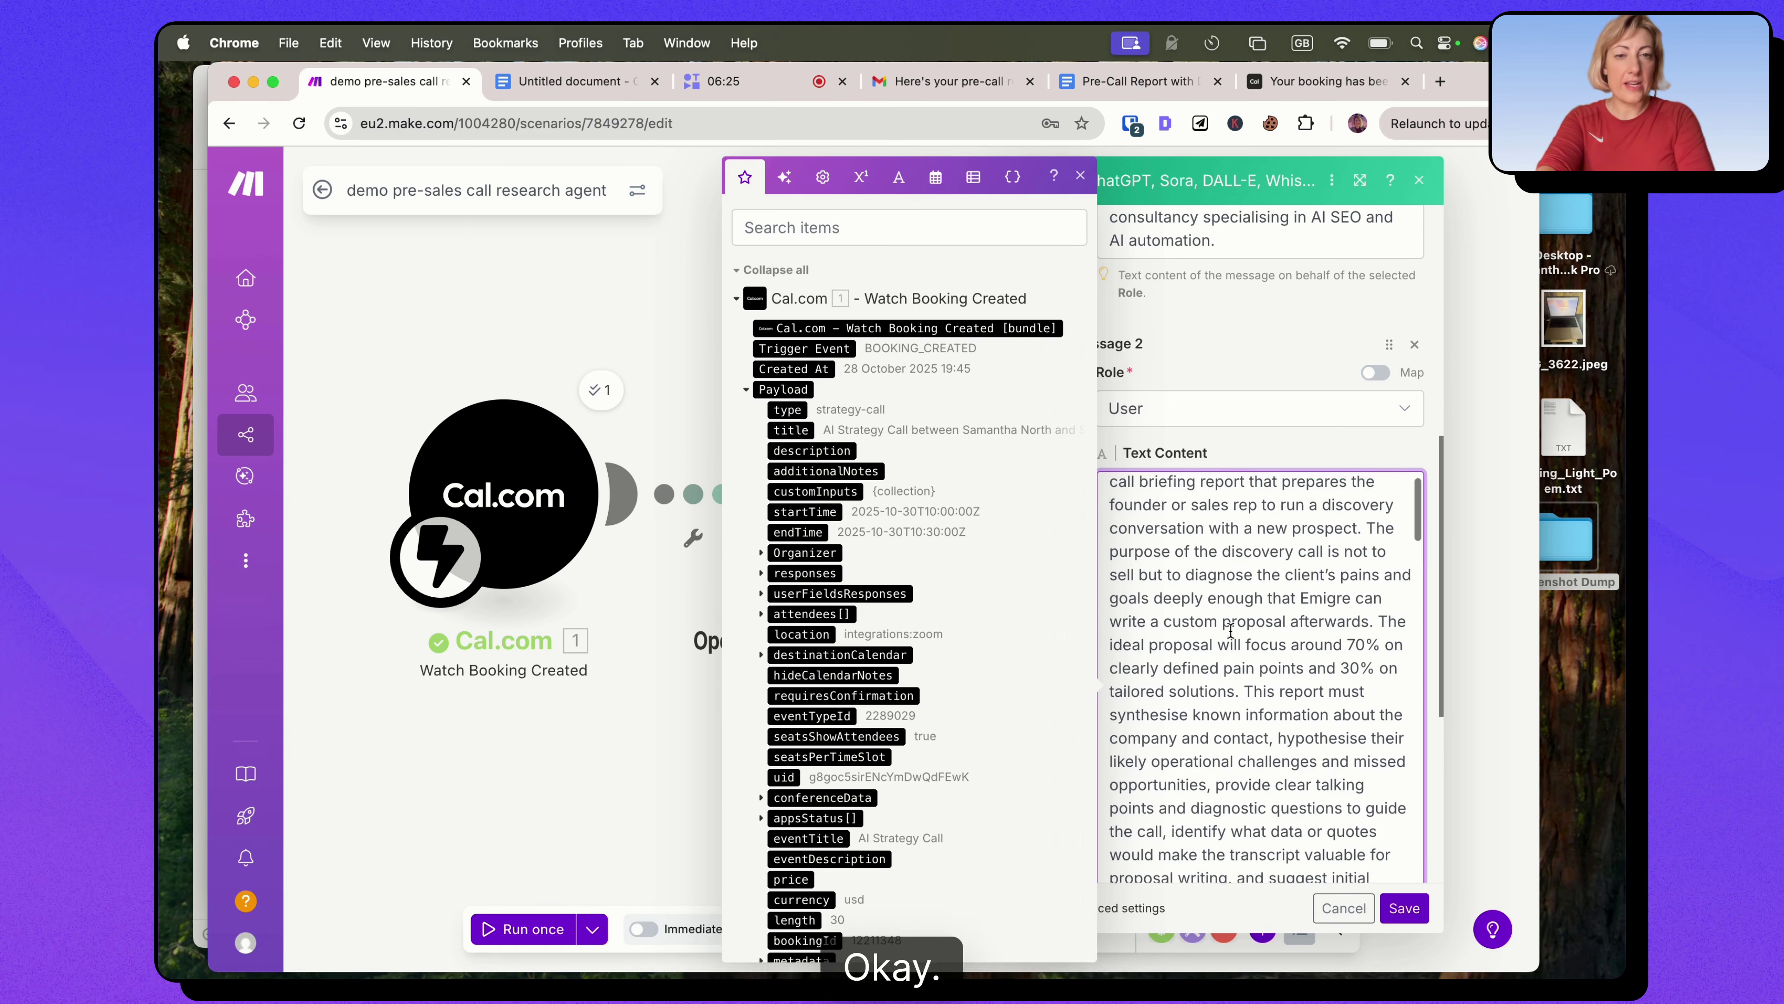
pyautogui.scroll(-1, 1228, 613)
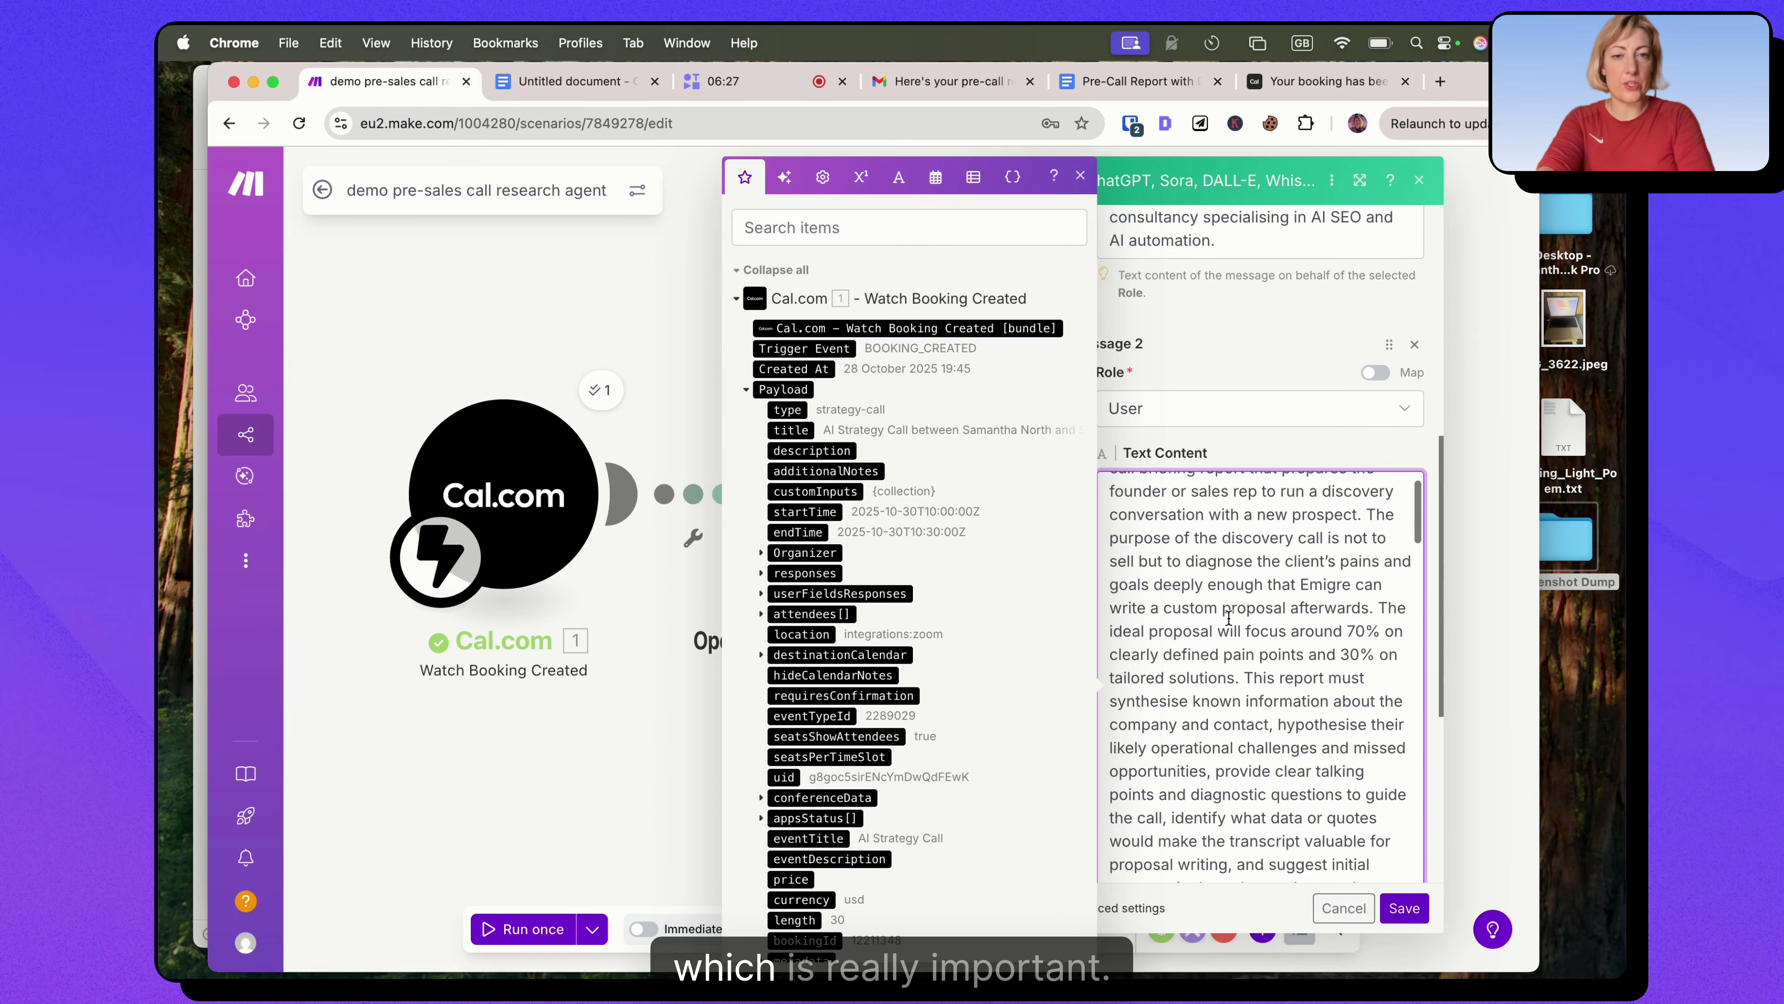
pyautogui.scroll(-5, 1243, 656)
pyautogui.scroll(-1, 1243, 656)
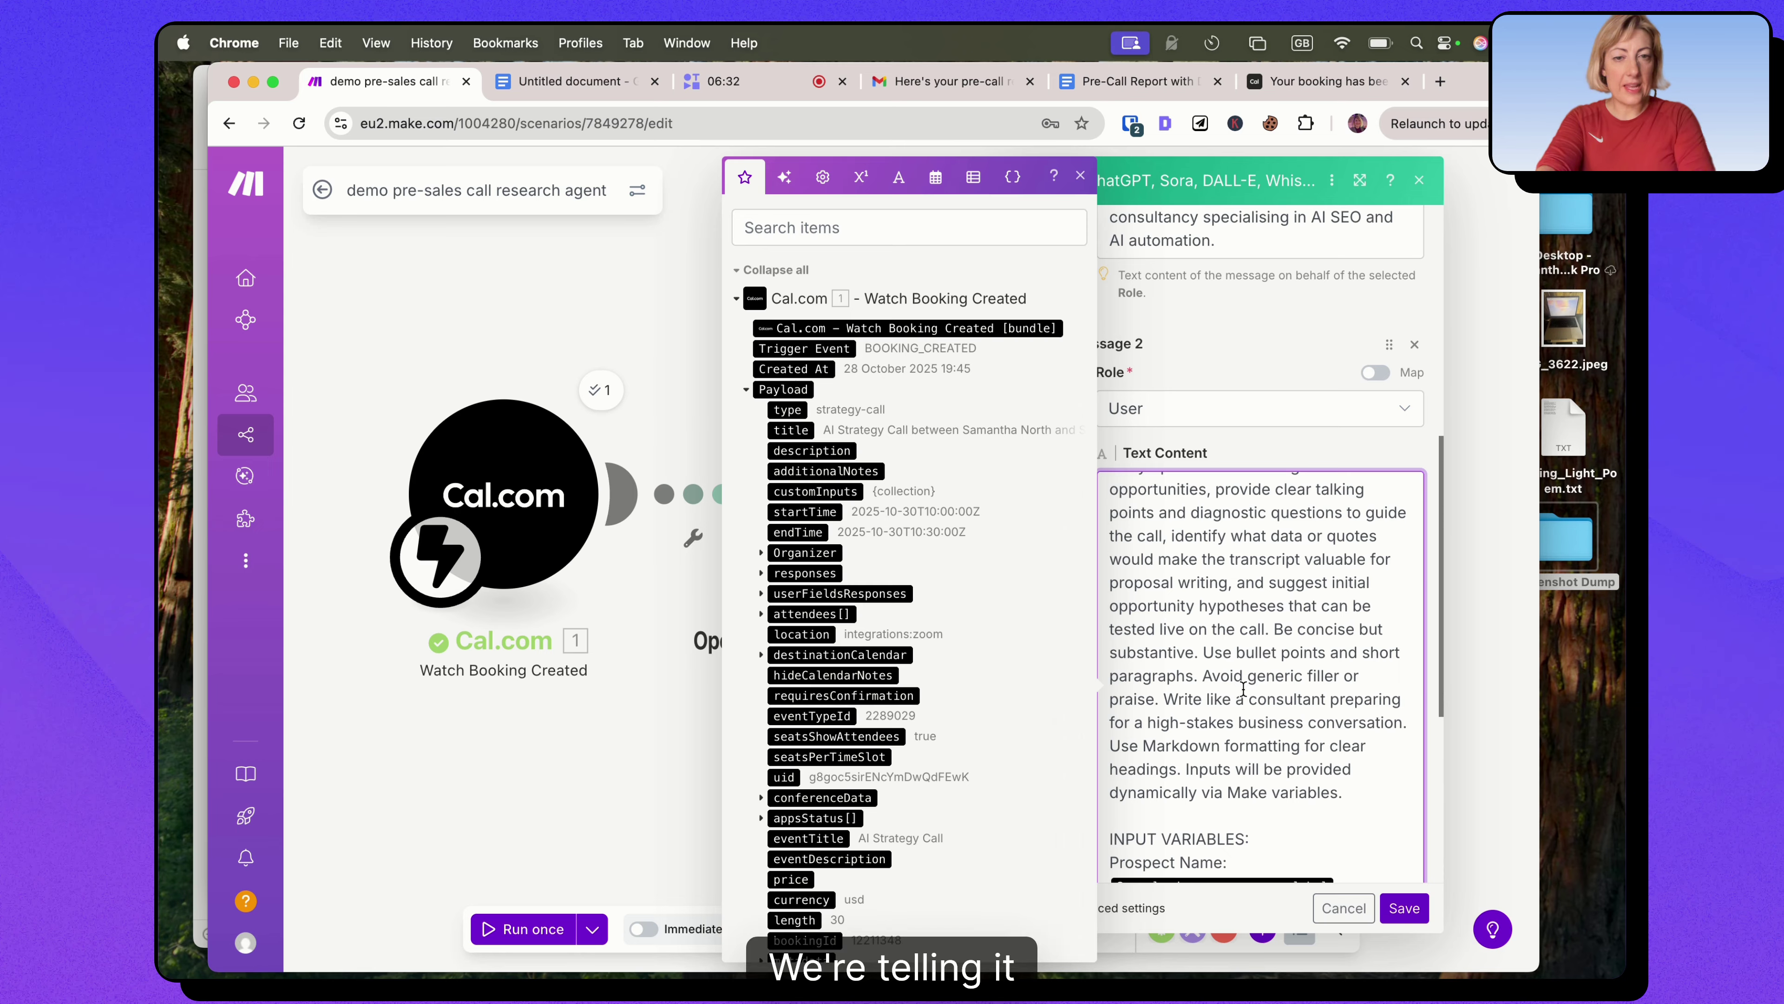
pyautogui.scroll(-1, 1250, 674)
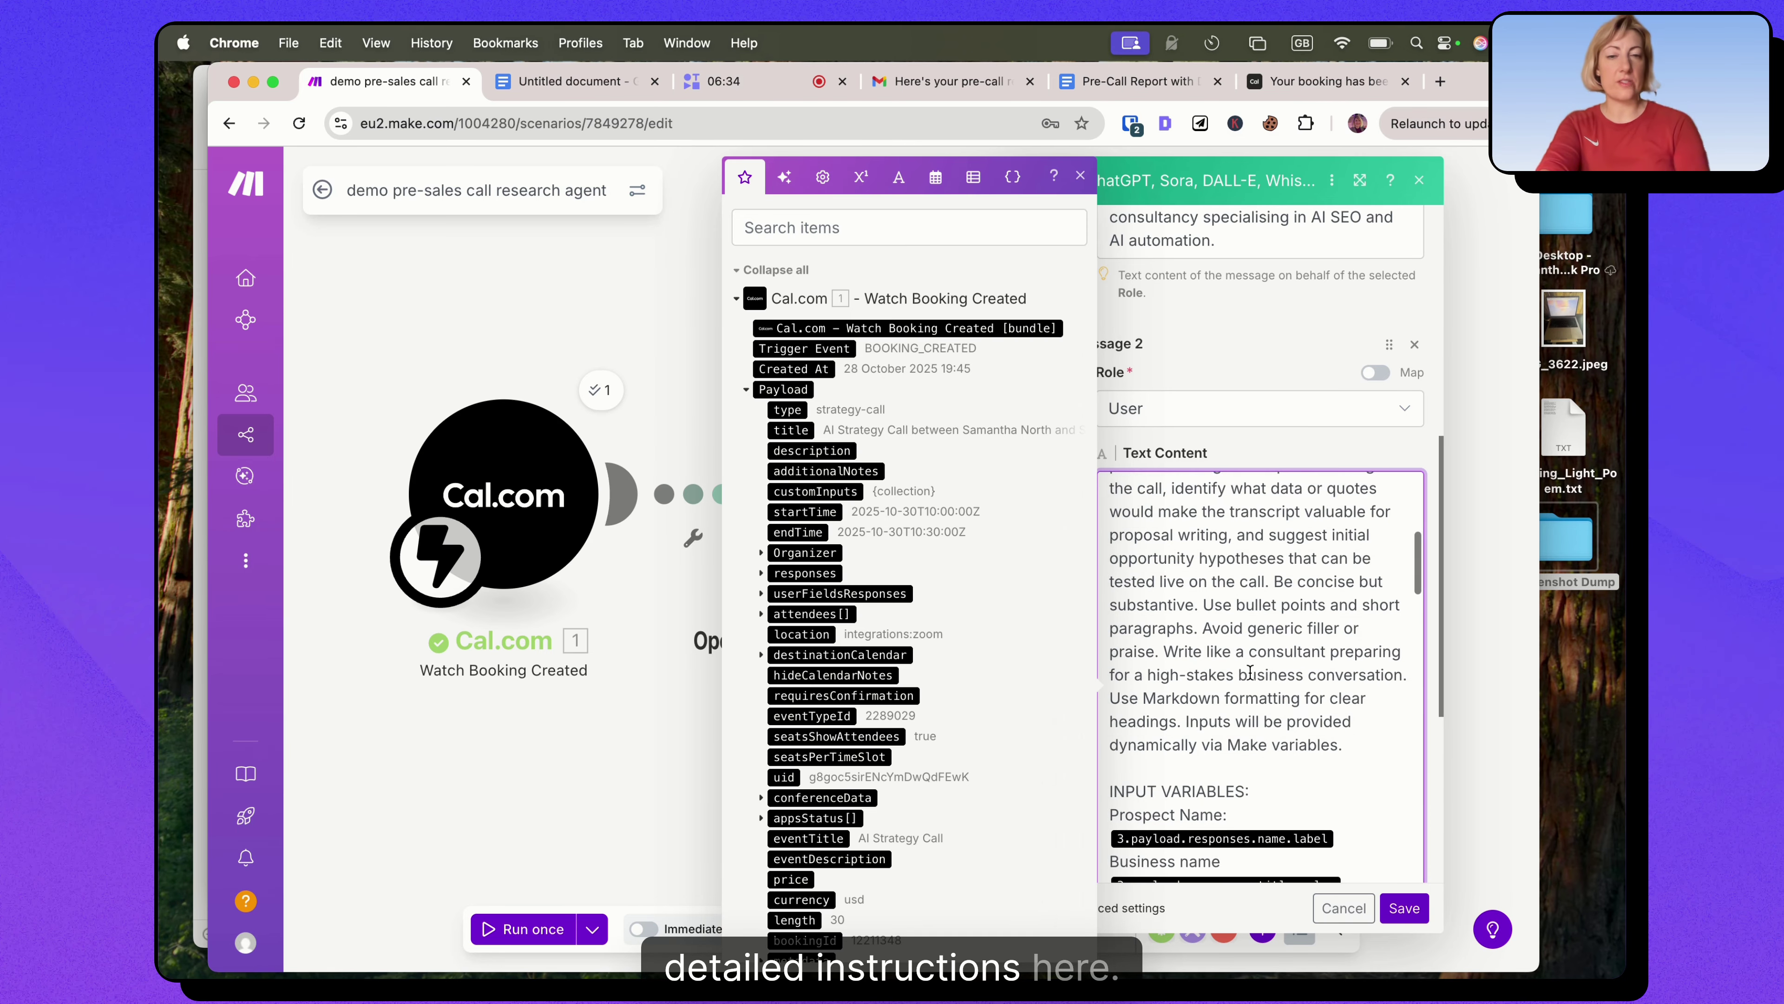
pyautogui.scroll(-1, 1250, 673)
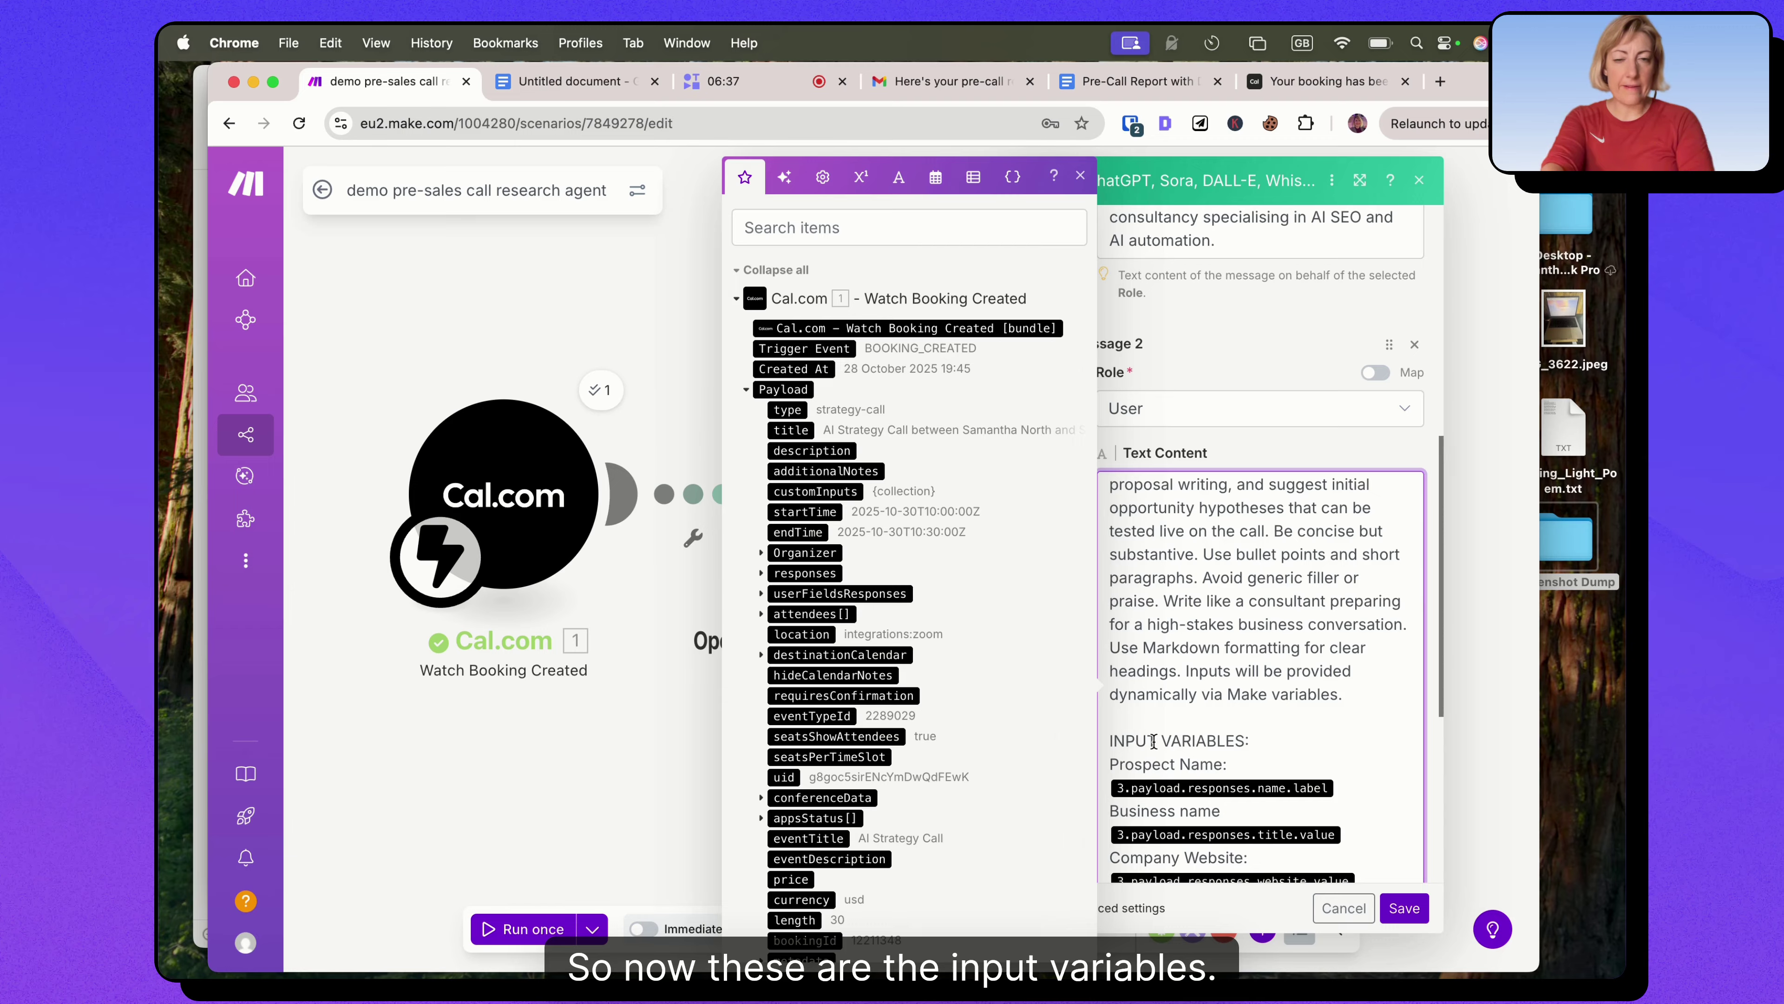
pyautogui.scroll(-2, 1145, 728)
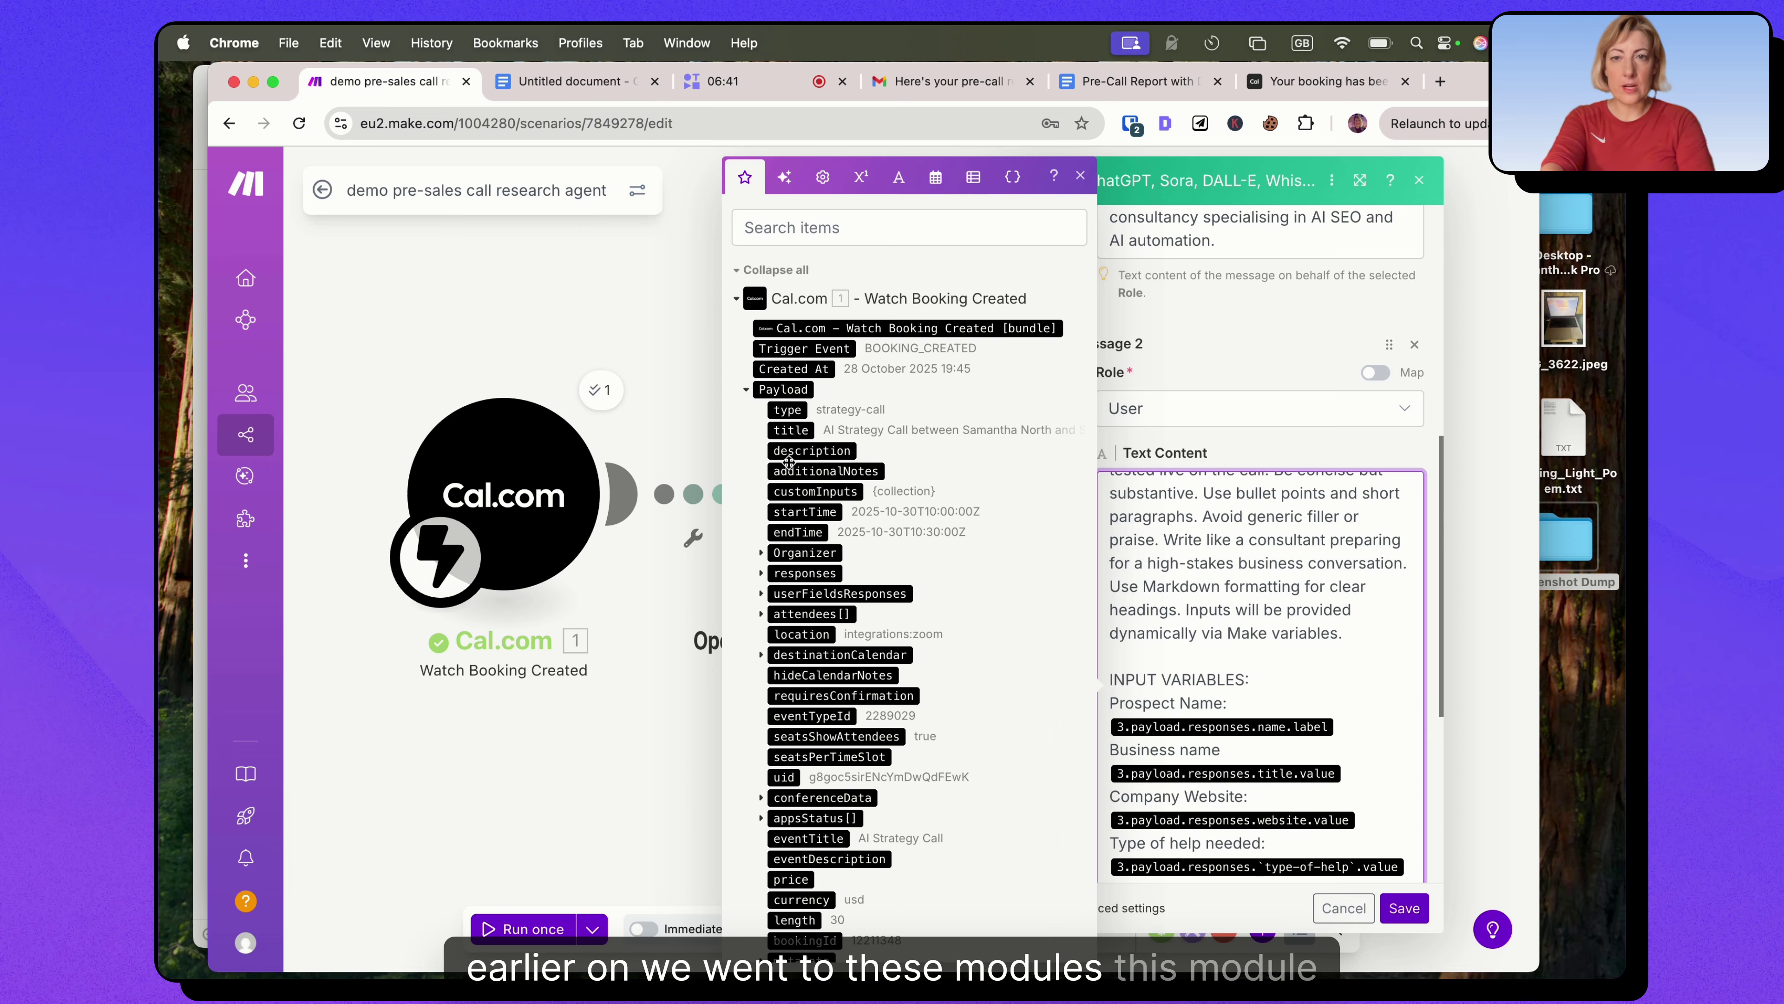
# Expand the Cal.com booking 'responses' fields in the mapping panel.
pyautogui.click(762, 573)
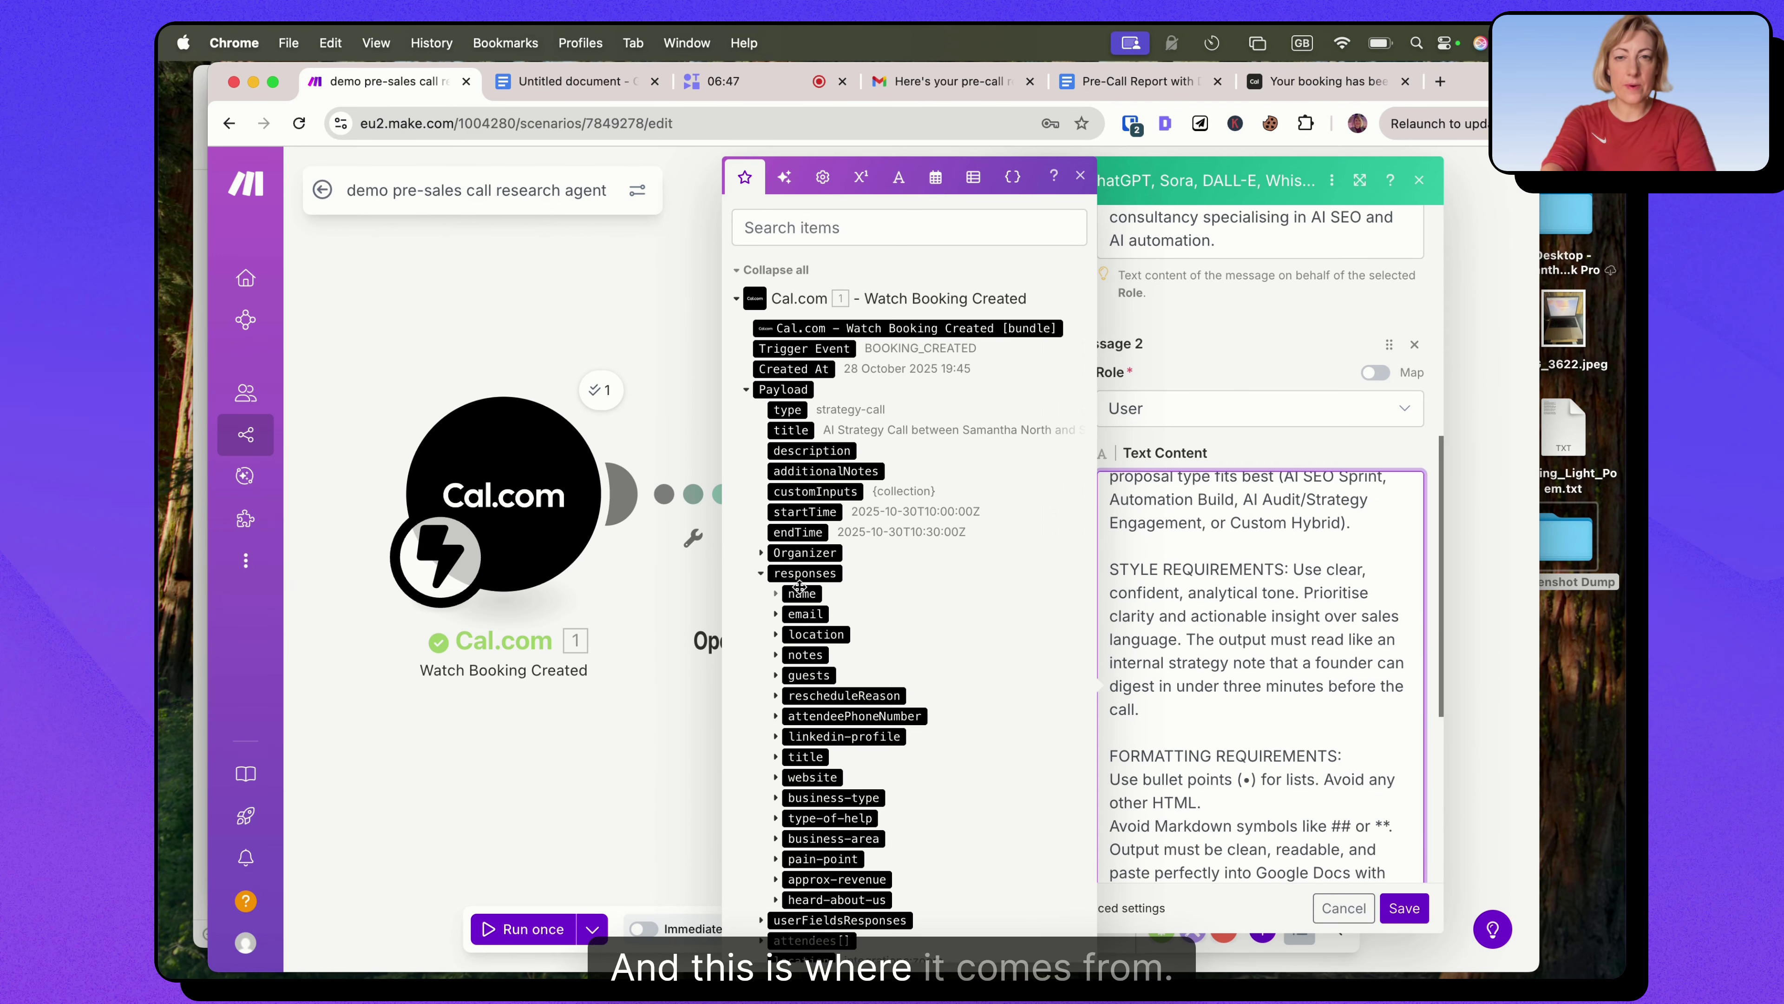
pyautogui.scroll(3, 1275, 666)
pyautogui.scroll(-5, 1275, 667)
pyautogui.scroll(-5, 1275, 666)
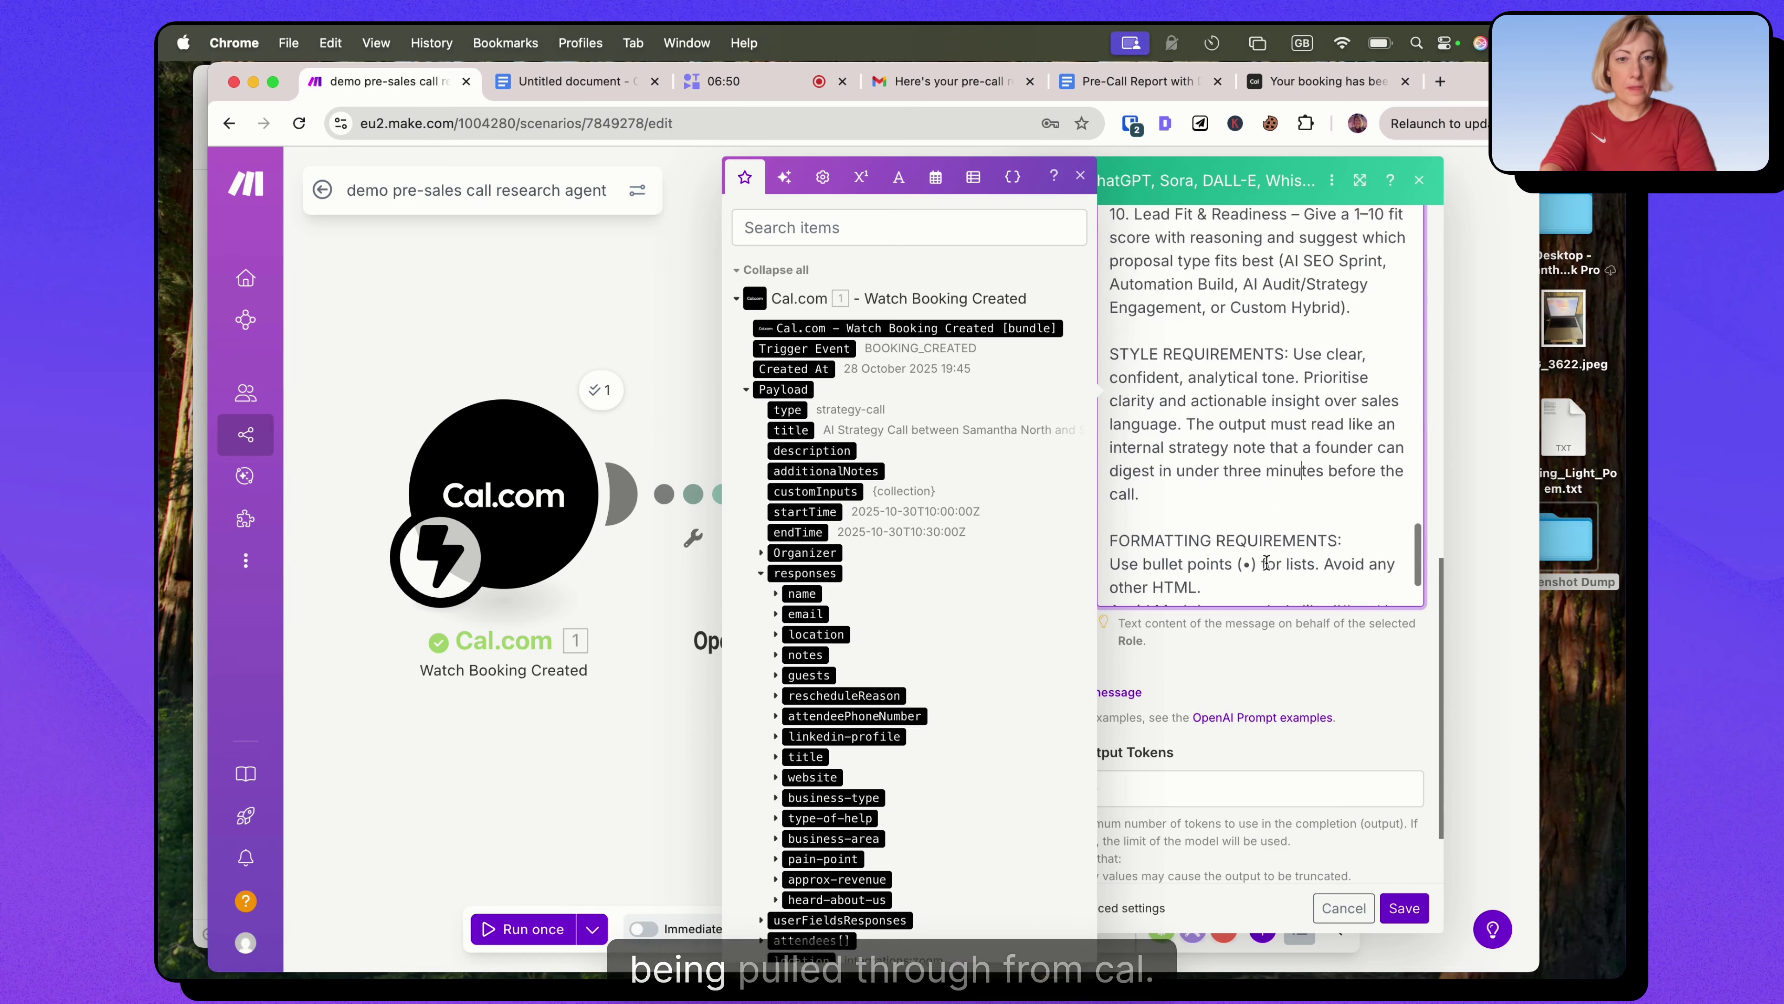
pyautogui.scroll(10, 1268, 576)
pyautogui.scroll(5, 1267, 562)
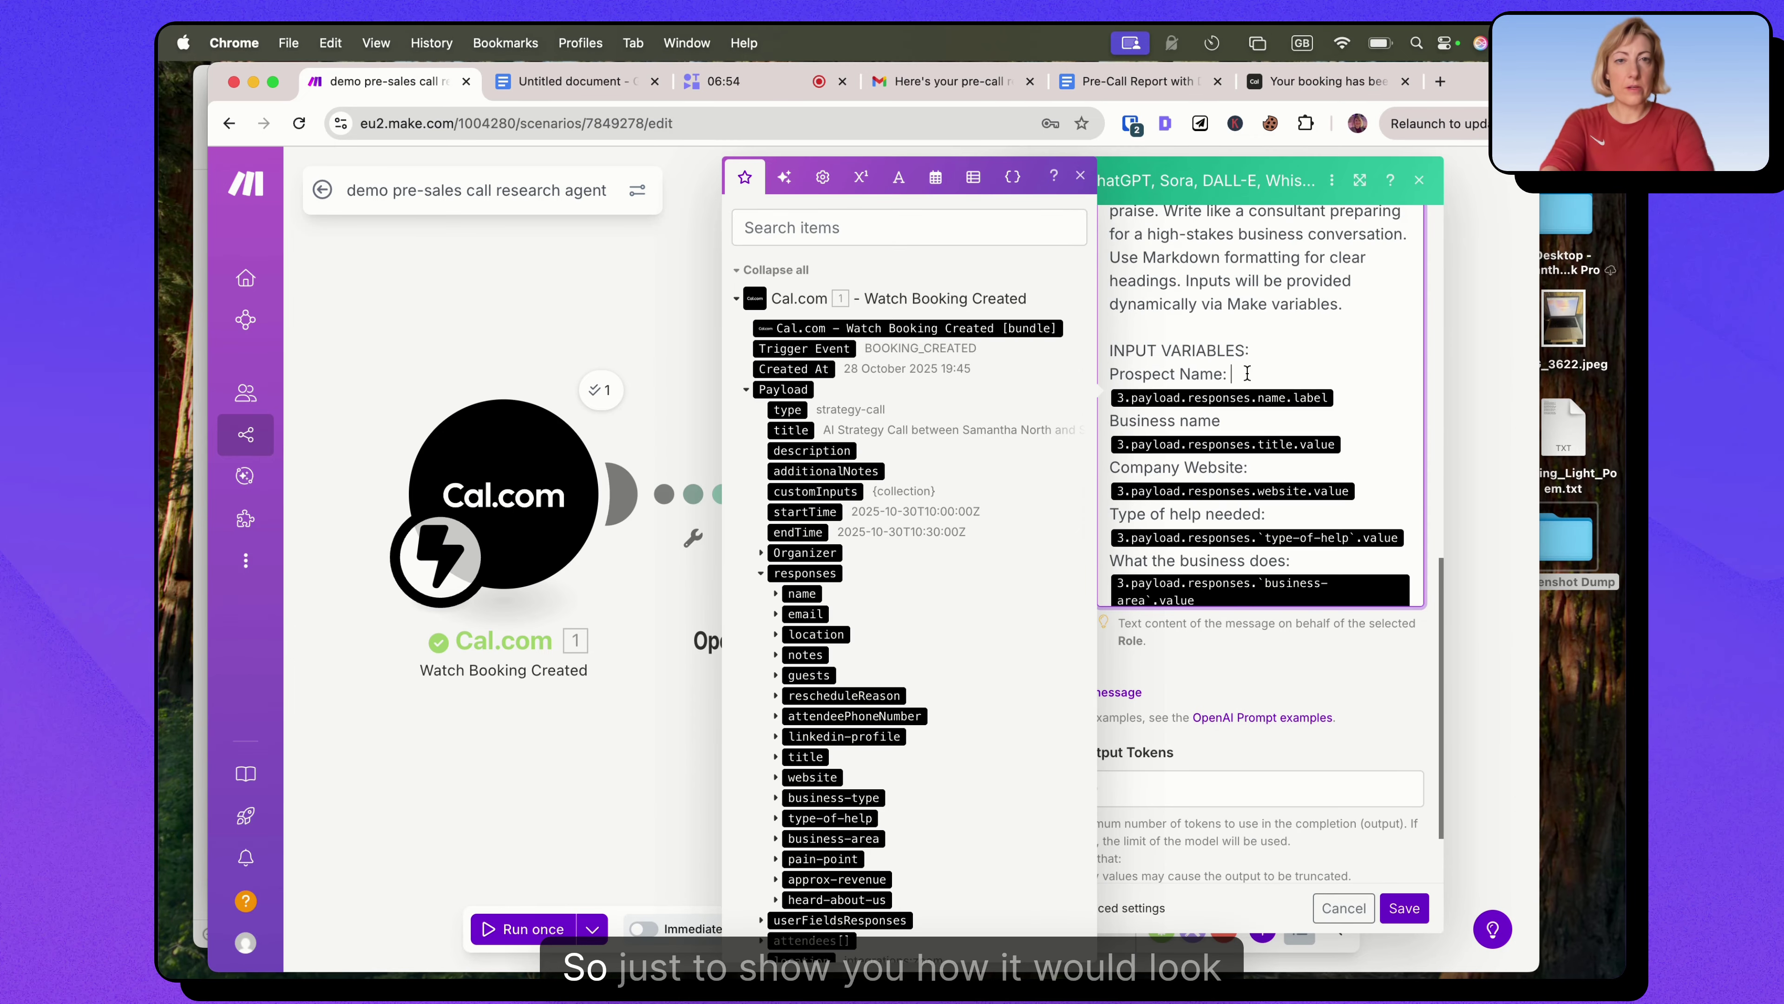
# Clear the old name.label variable from the Prospect Name line.
pyautogui.click(1247, 369)
pyautogui.press('Return')
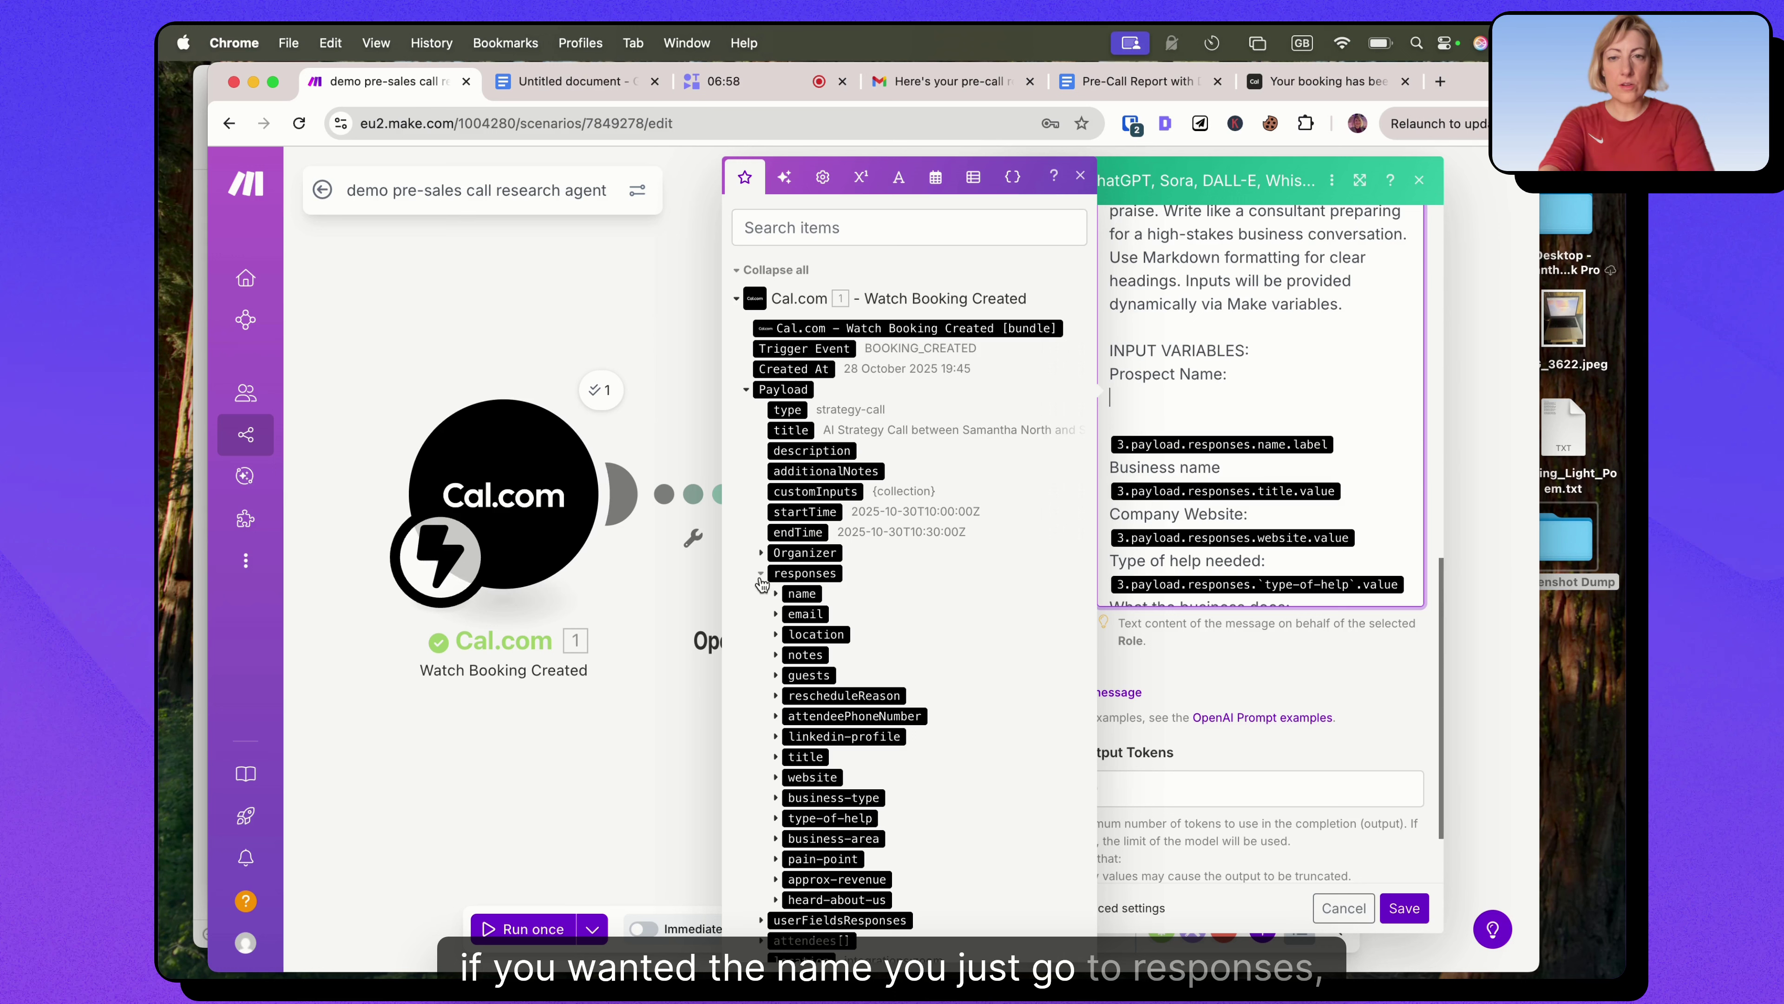
pyautogui.click(777, 595)
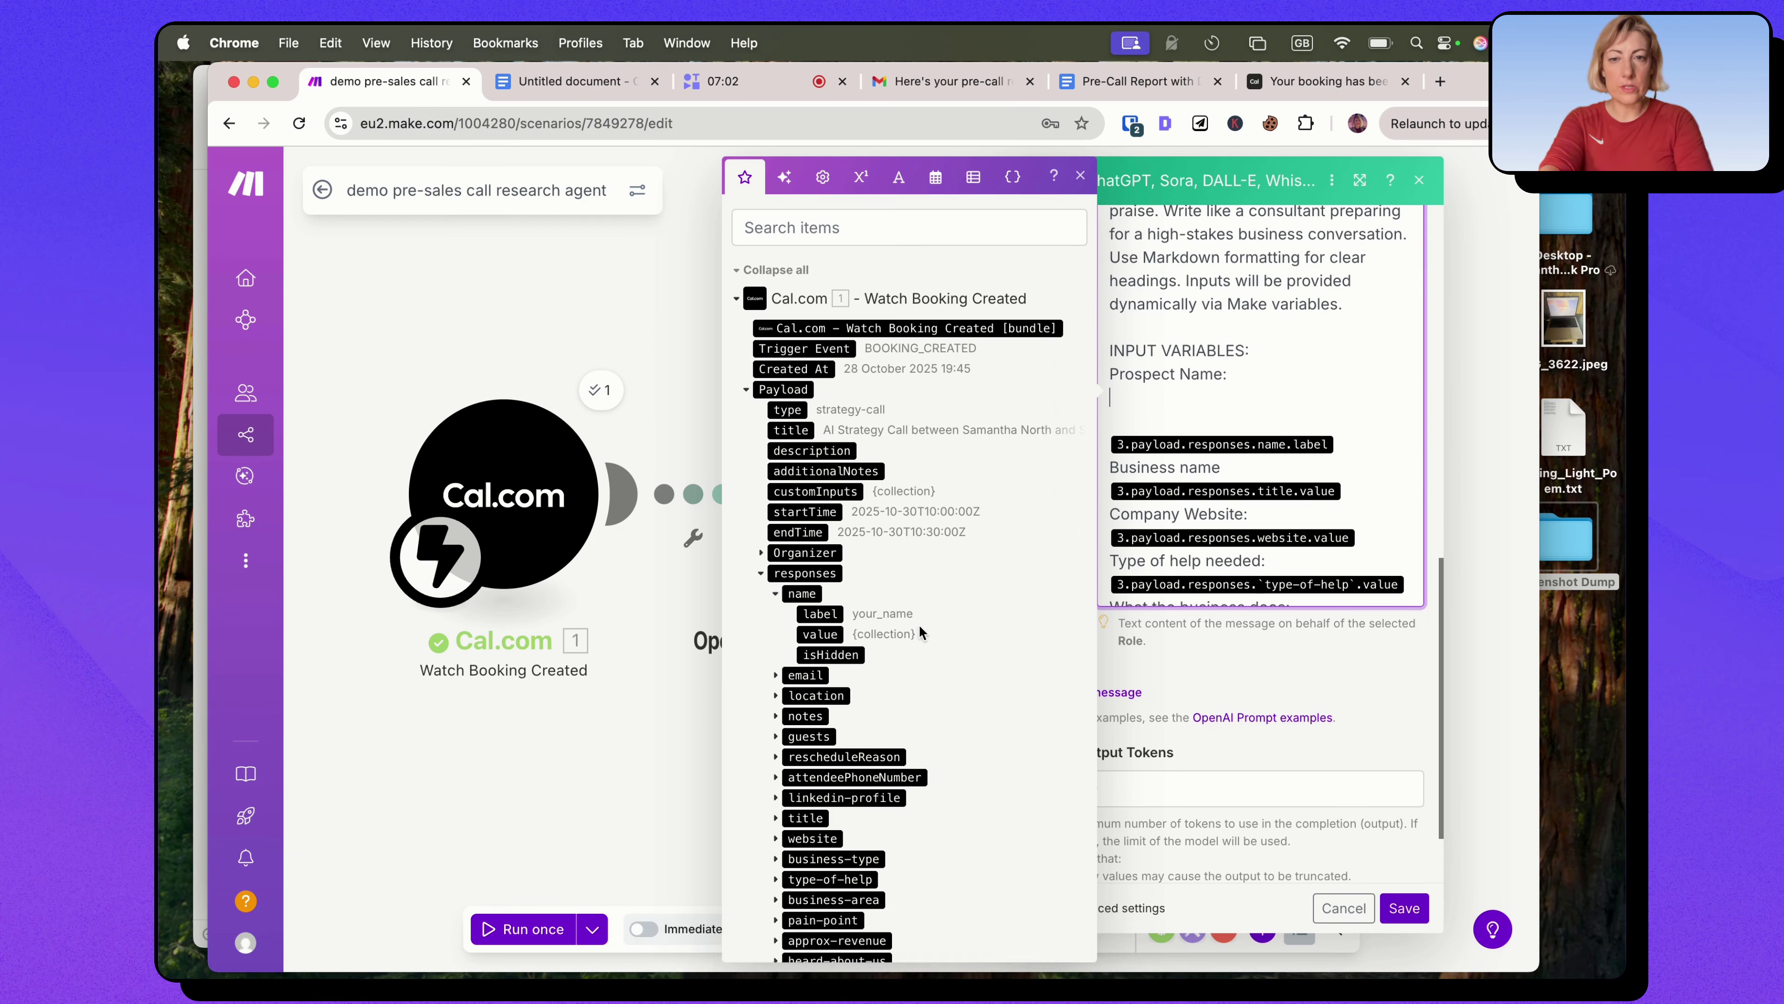
pyautogui.moveTo(820, 614); pyautogui.dragTo(1353, 404)
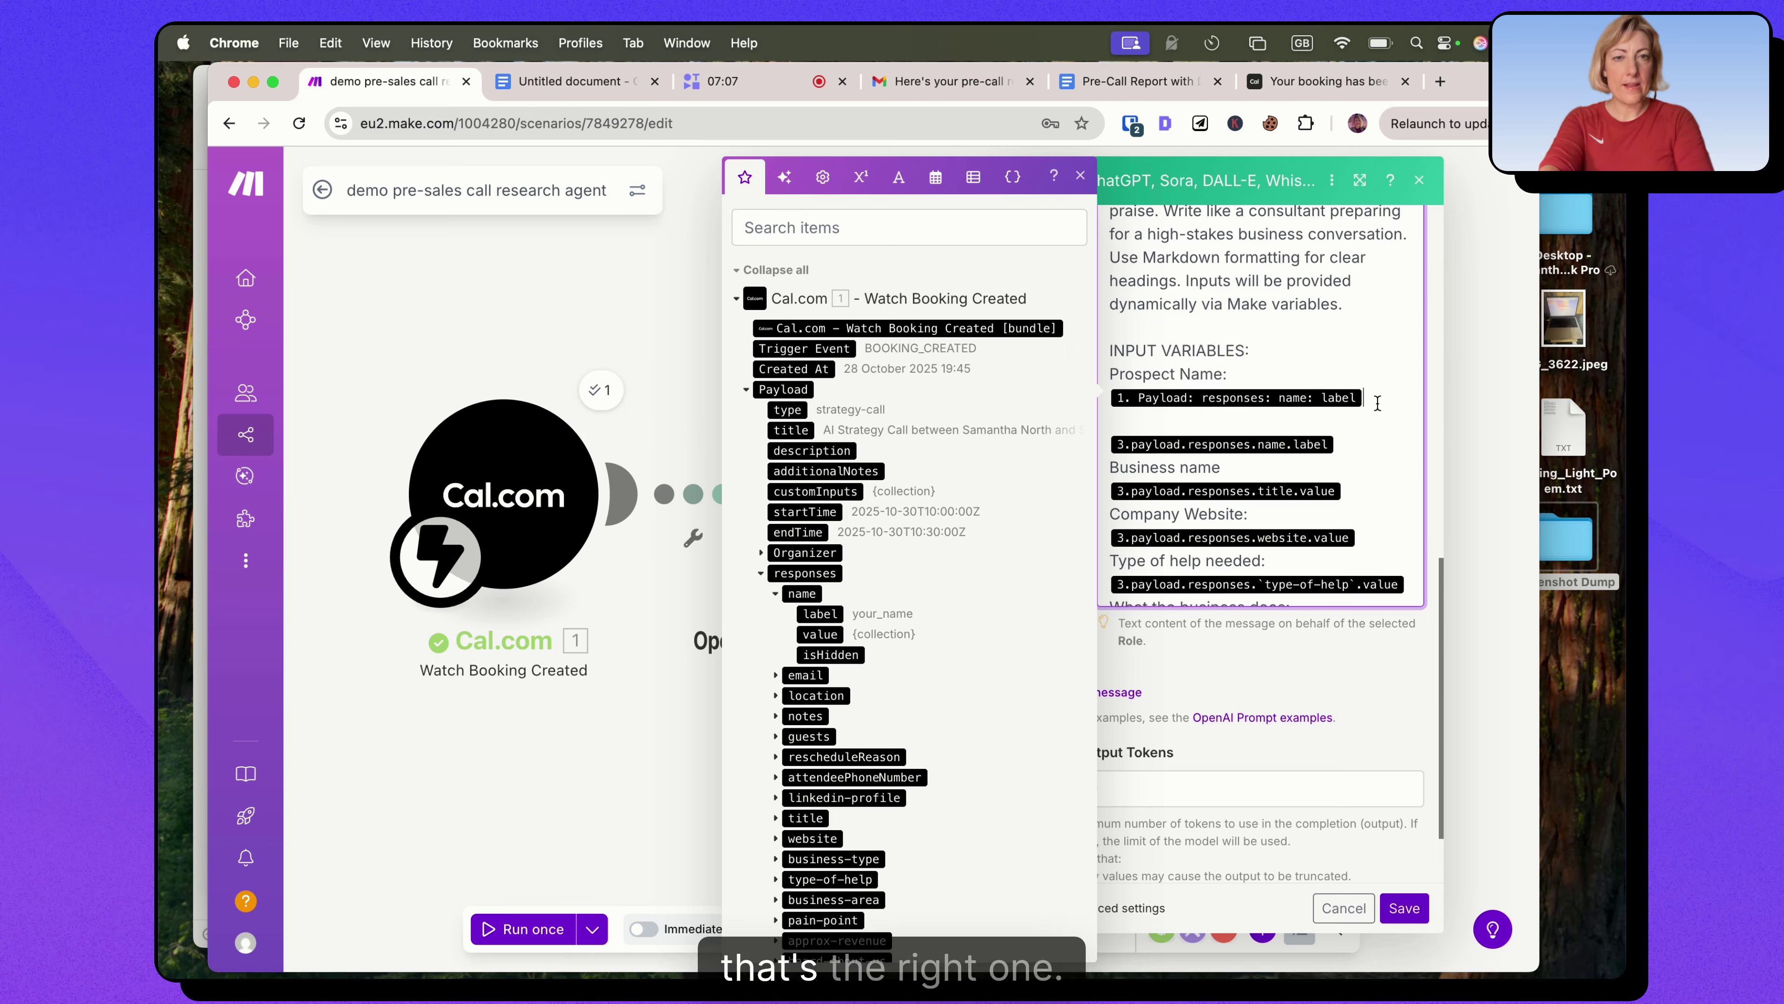
pyautogui.press('BackSpace')
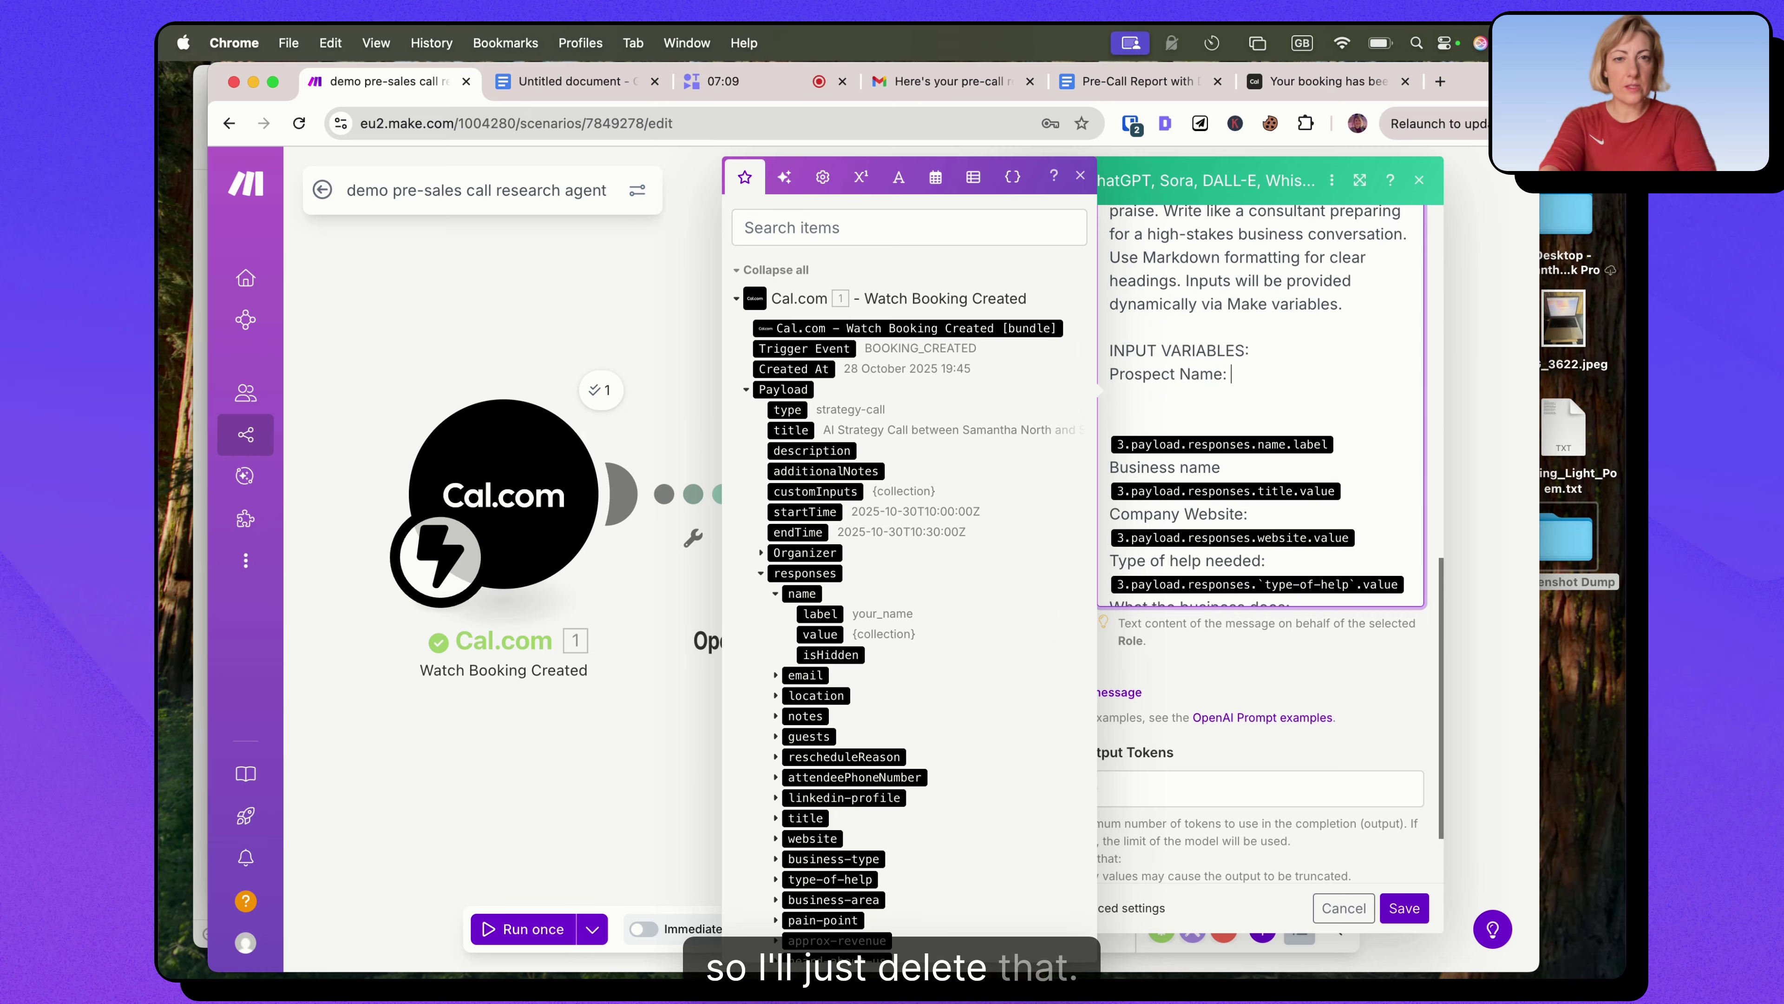
pyautogui.press('BackSpace')
pyautogui.press('BackSpace')
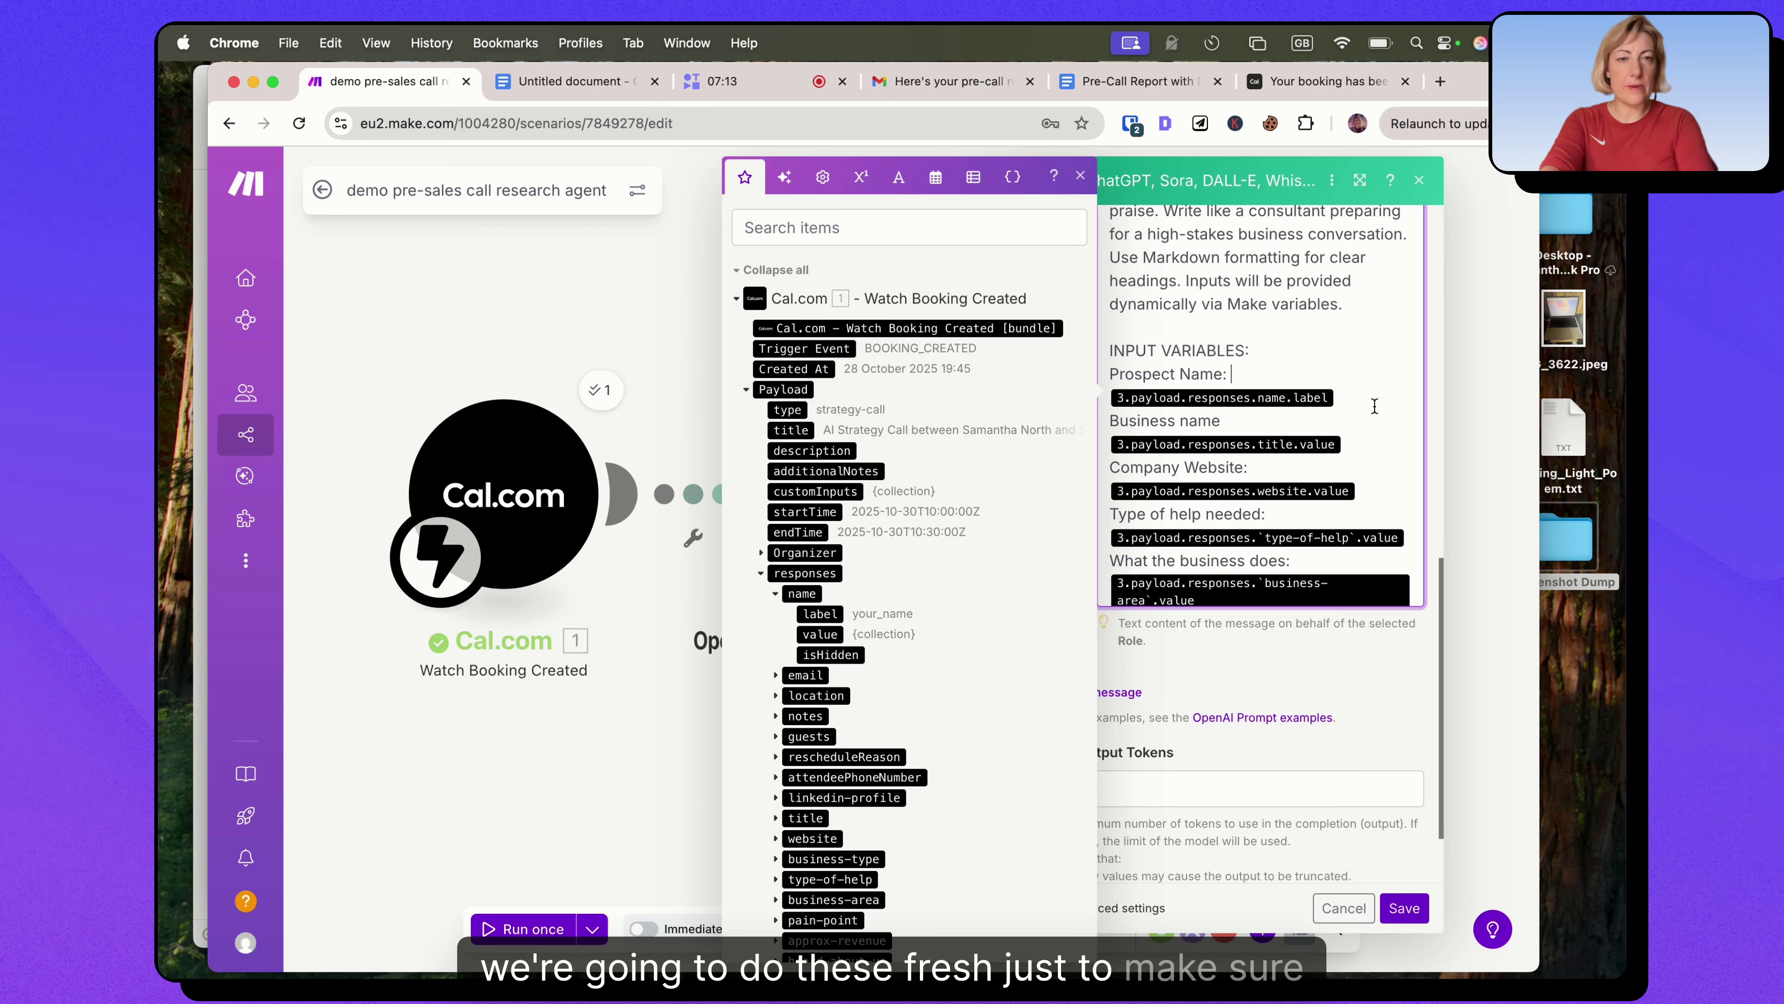
pyautogui.press('Delete')
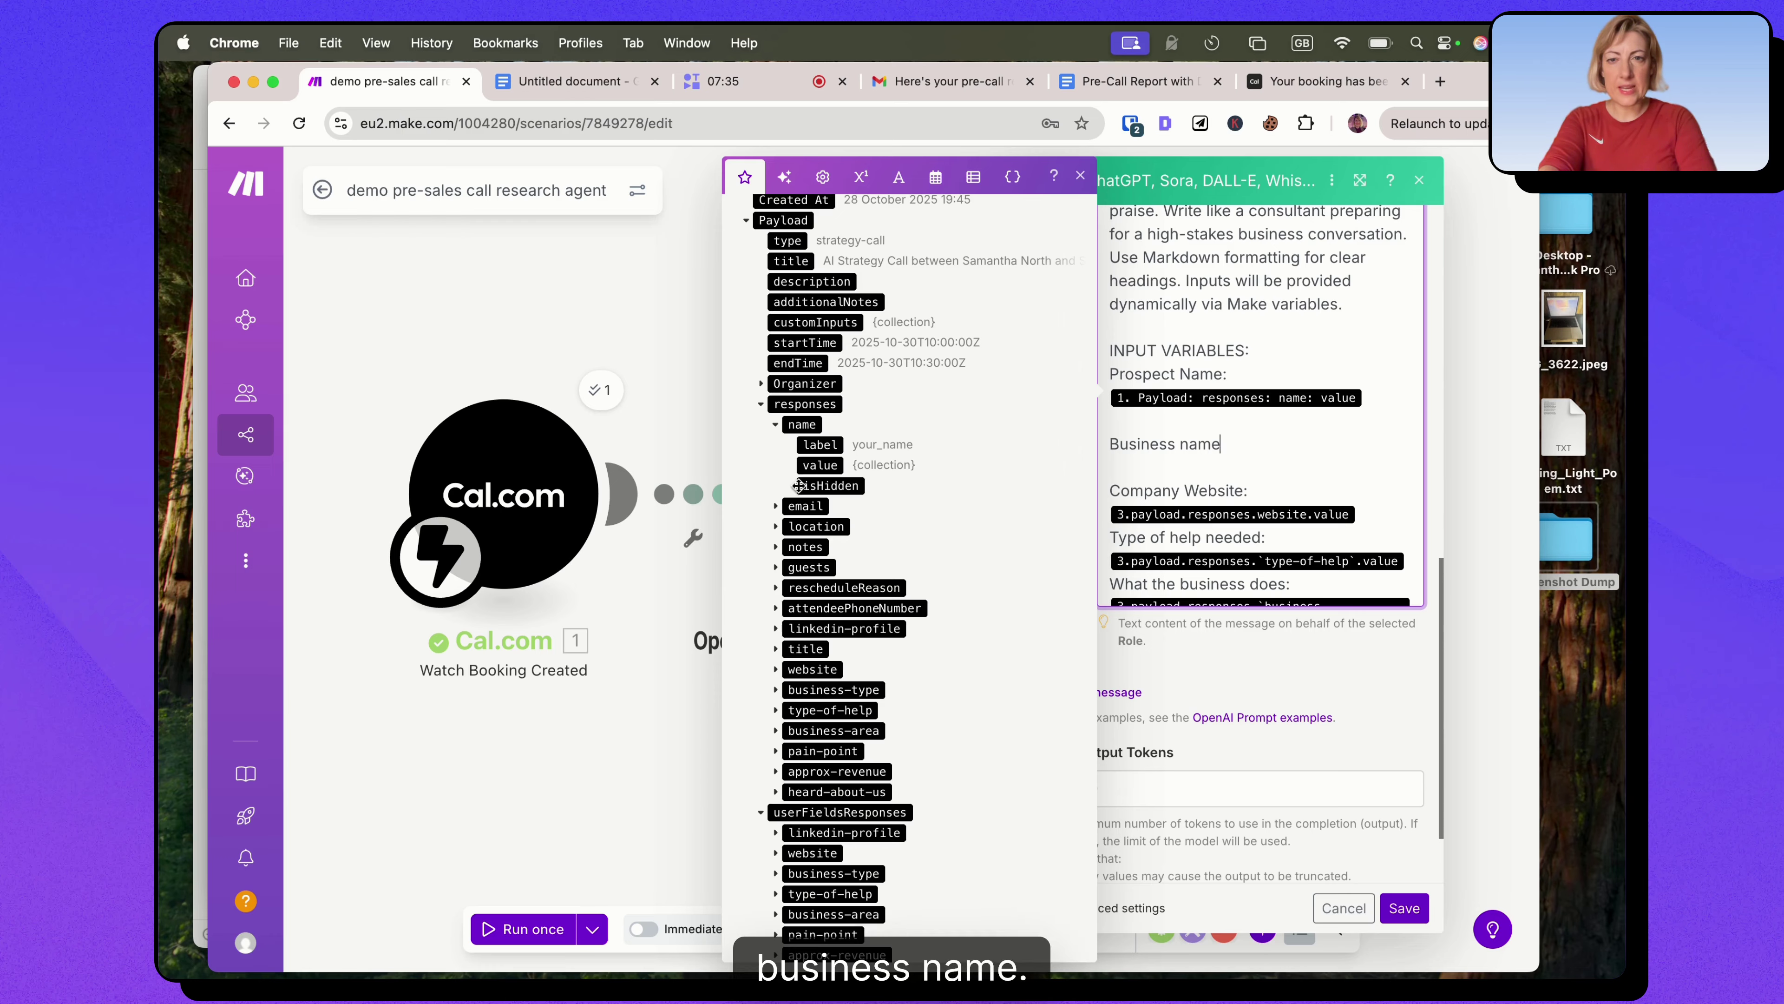
# Map the company name, website and type-of-help answers onto their prompt lines.
pyautogui.click(790, 650)
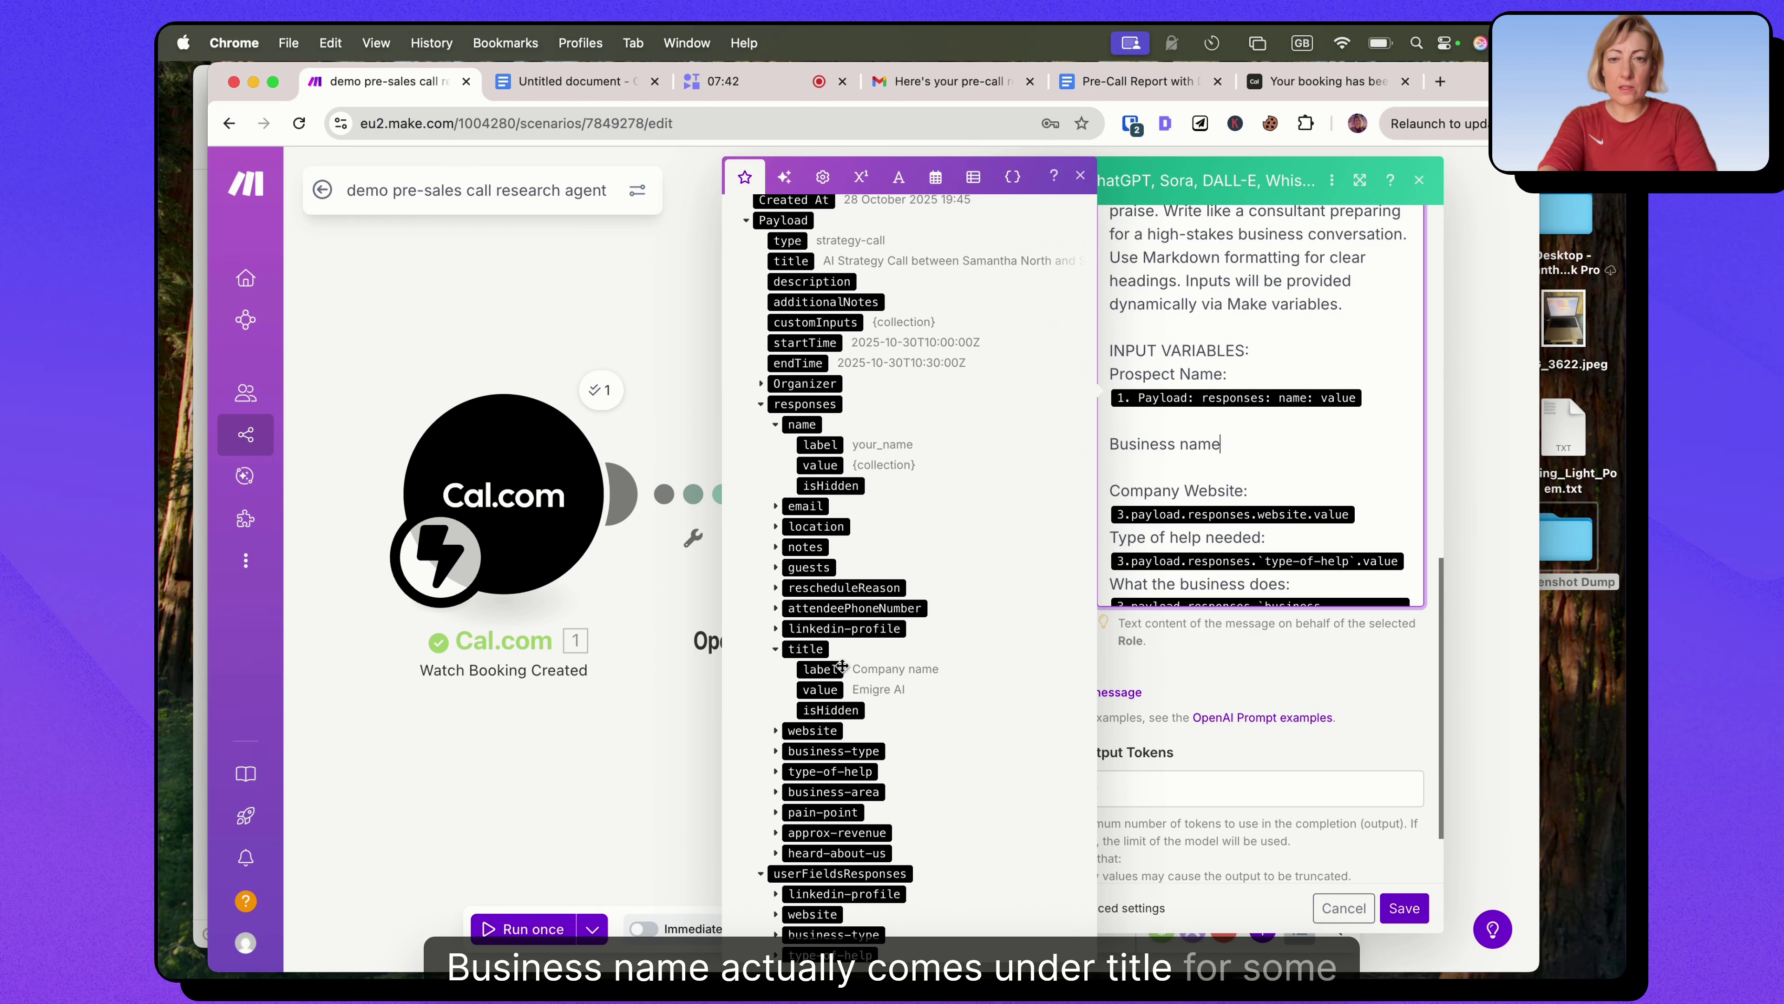
pyautogui.click(829, 690)
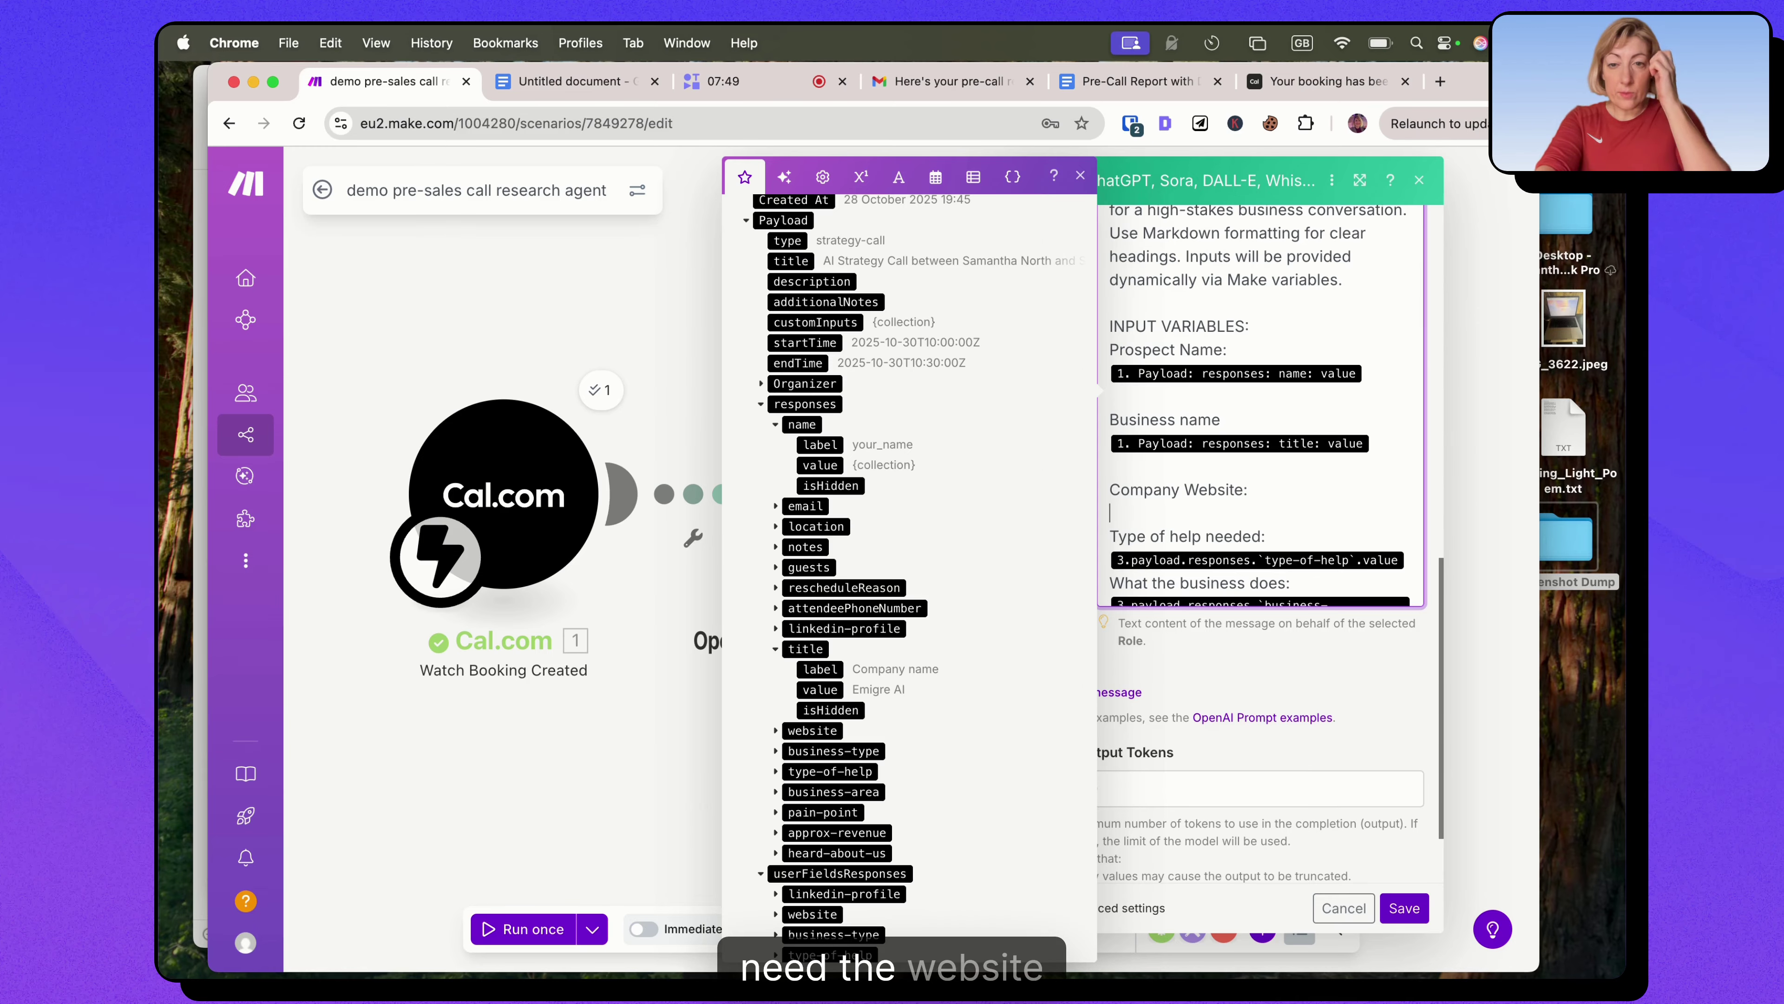
pyautogui.click(776, 731)
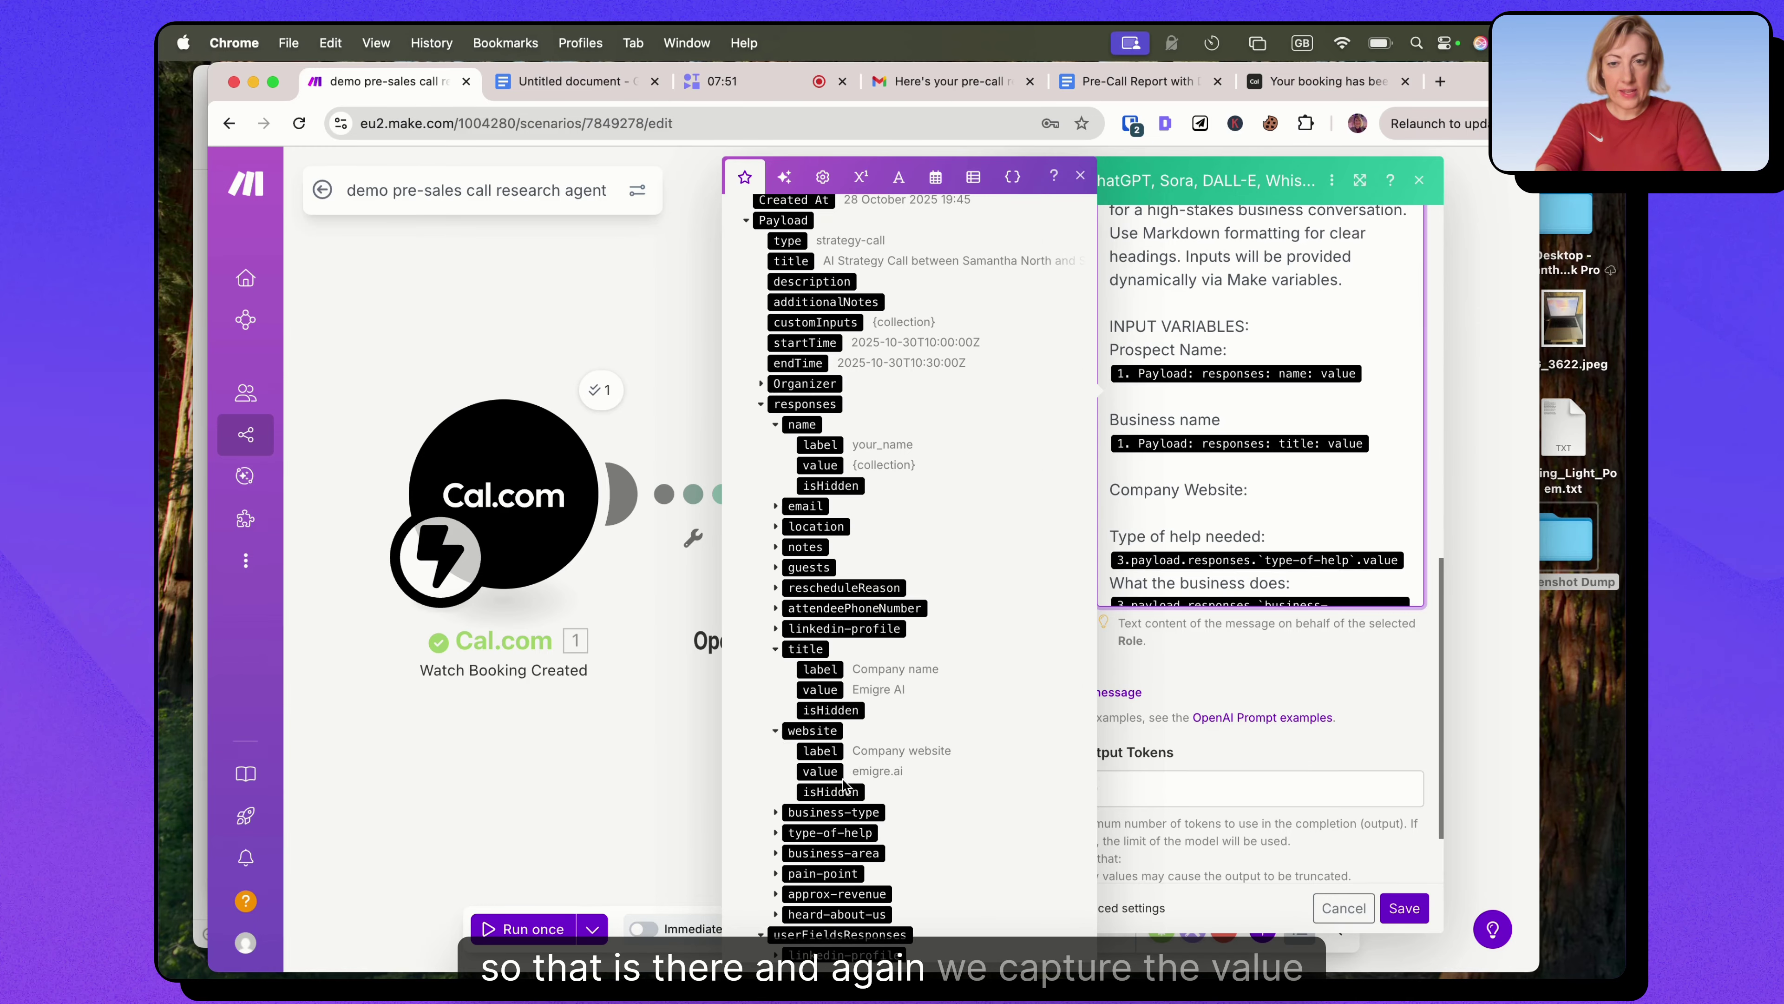
pyautogui.click(820, 771)
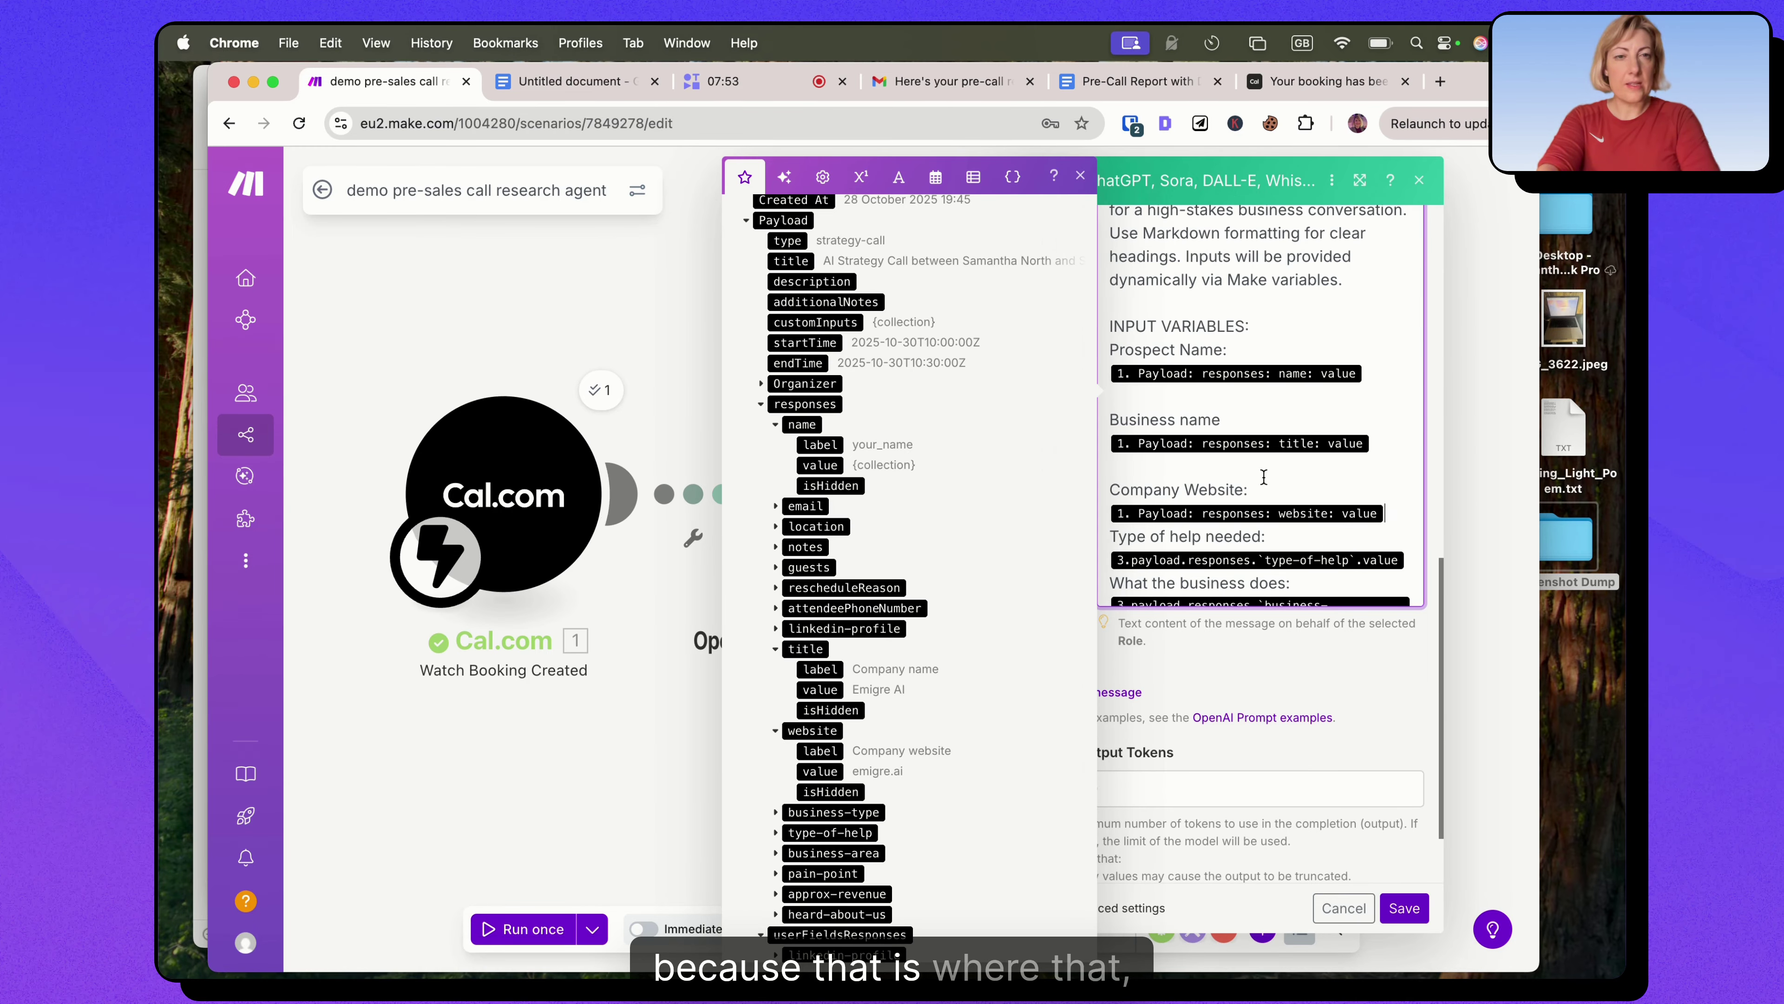
pyautogui.scroll(-2, 1230, 492)
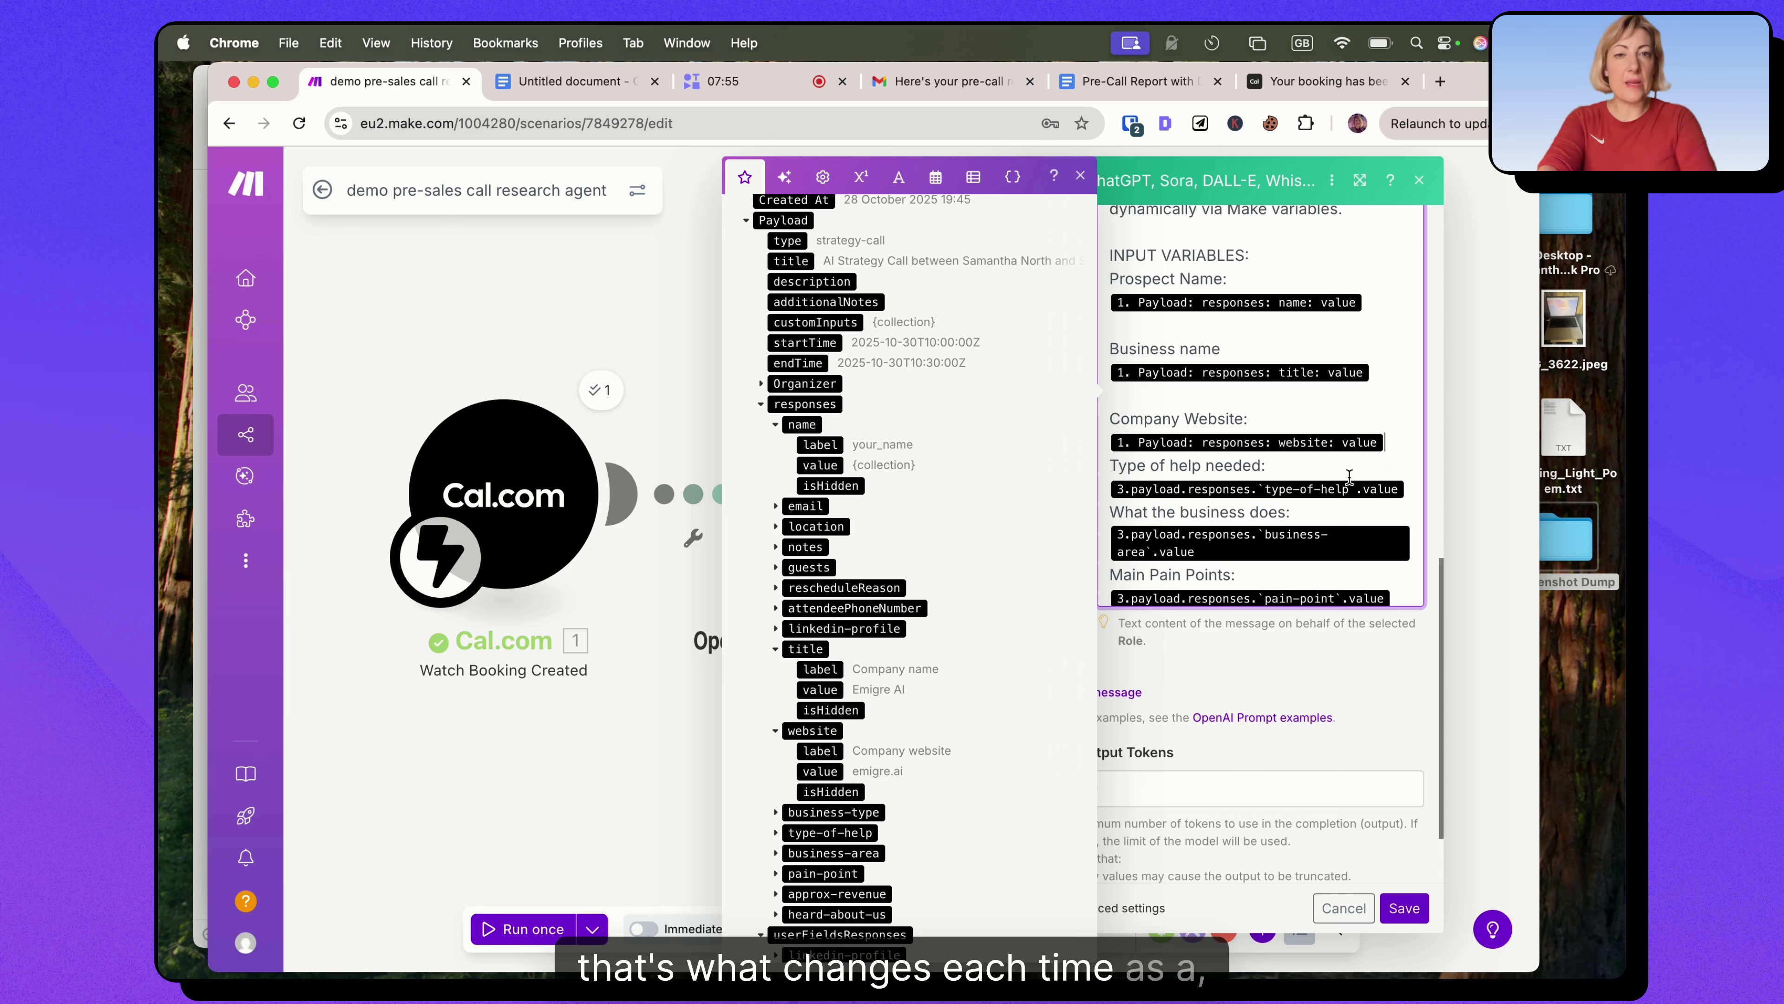
pyautogui.press('BackSpace')
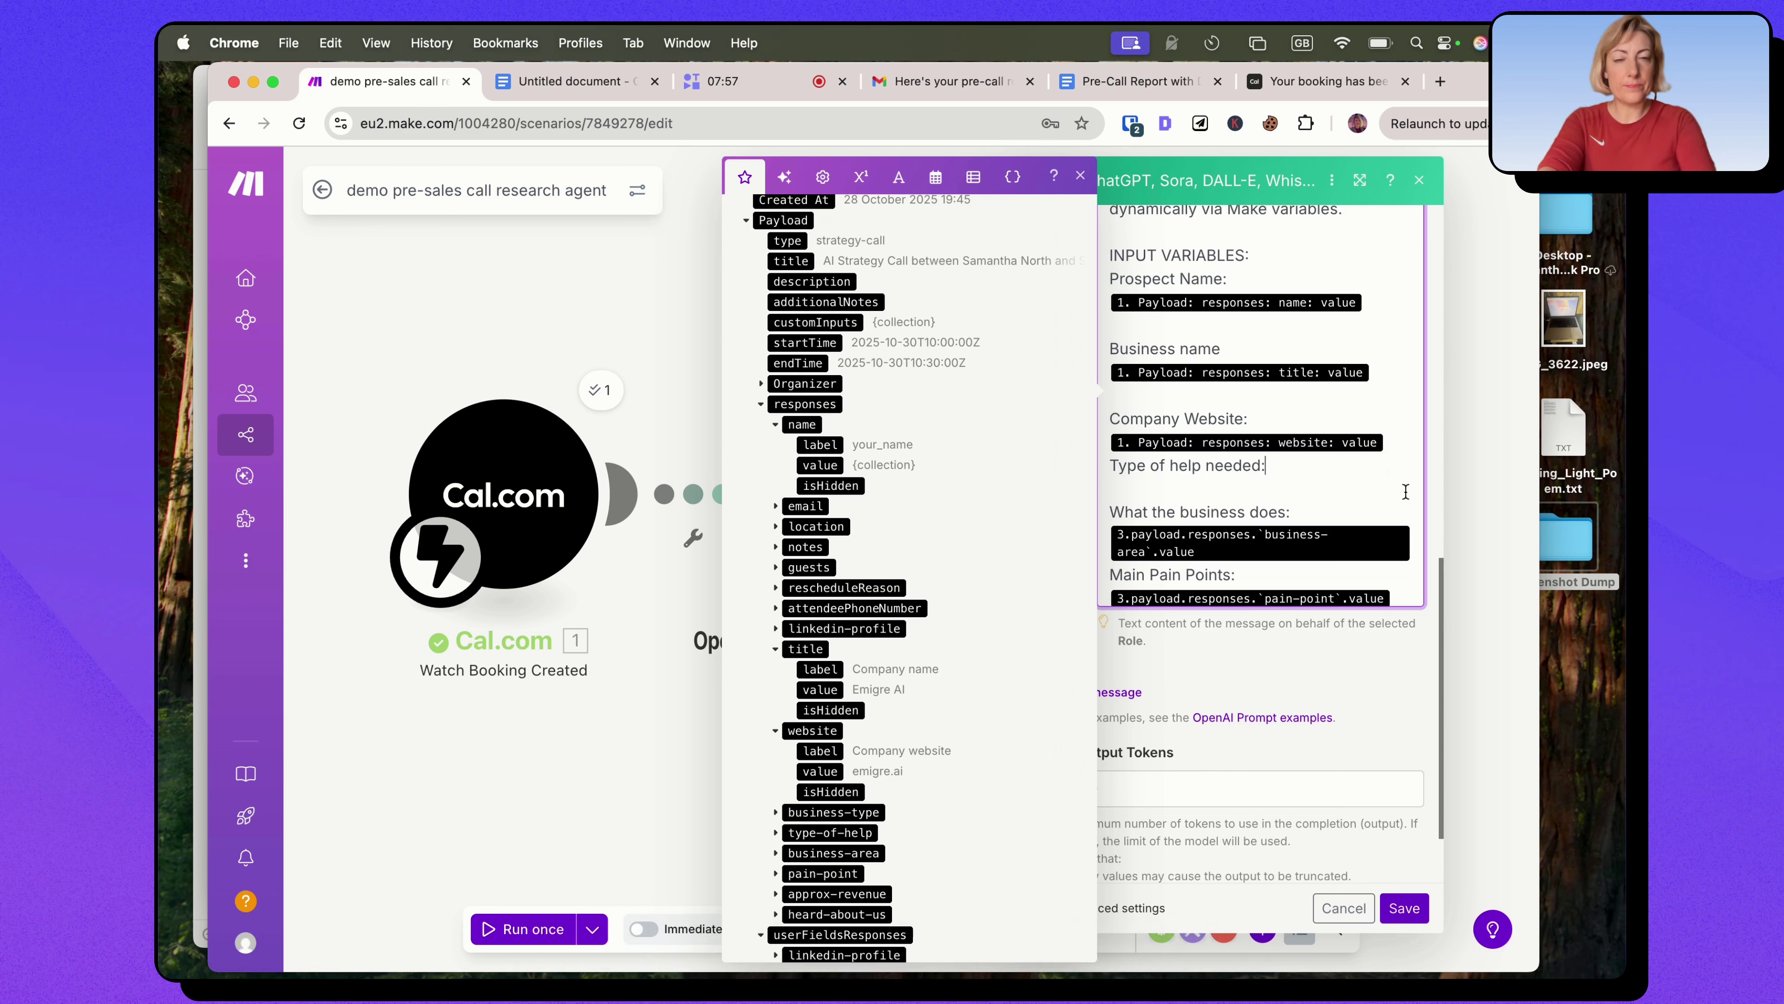
pyautogui.scroll(-1, 898, 705)
pyautogui.scroll(-1, 898, 705)
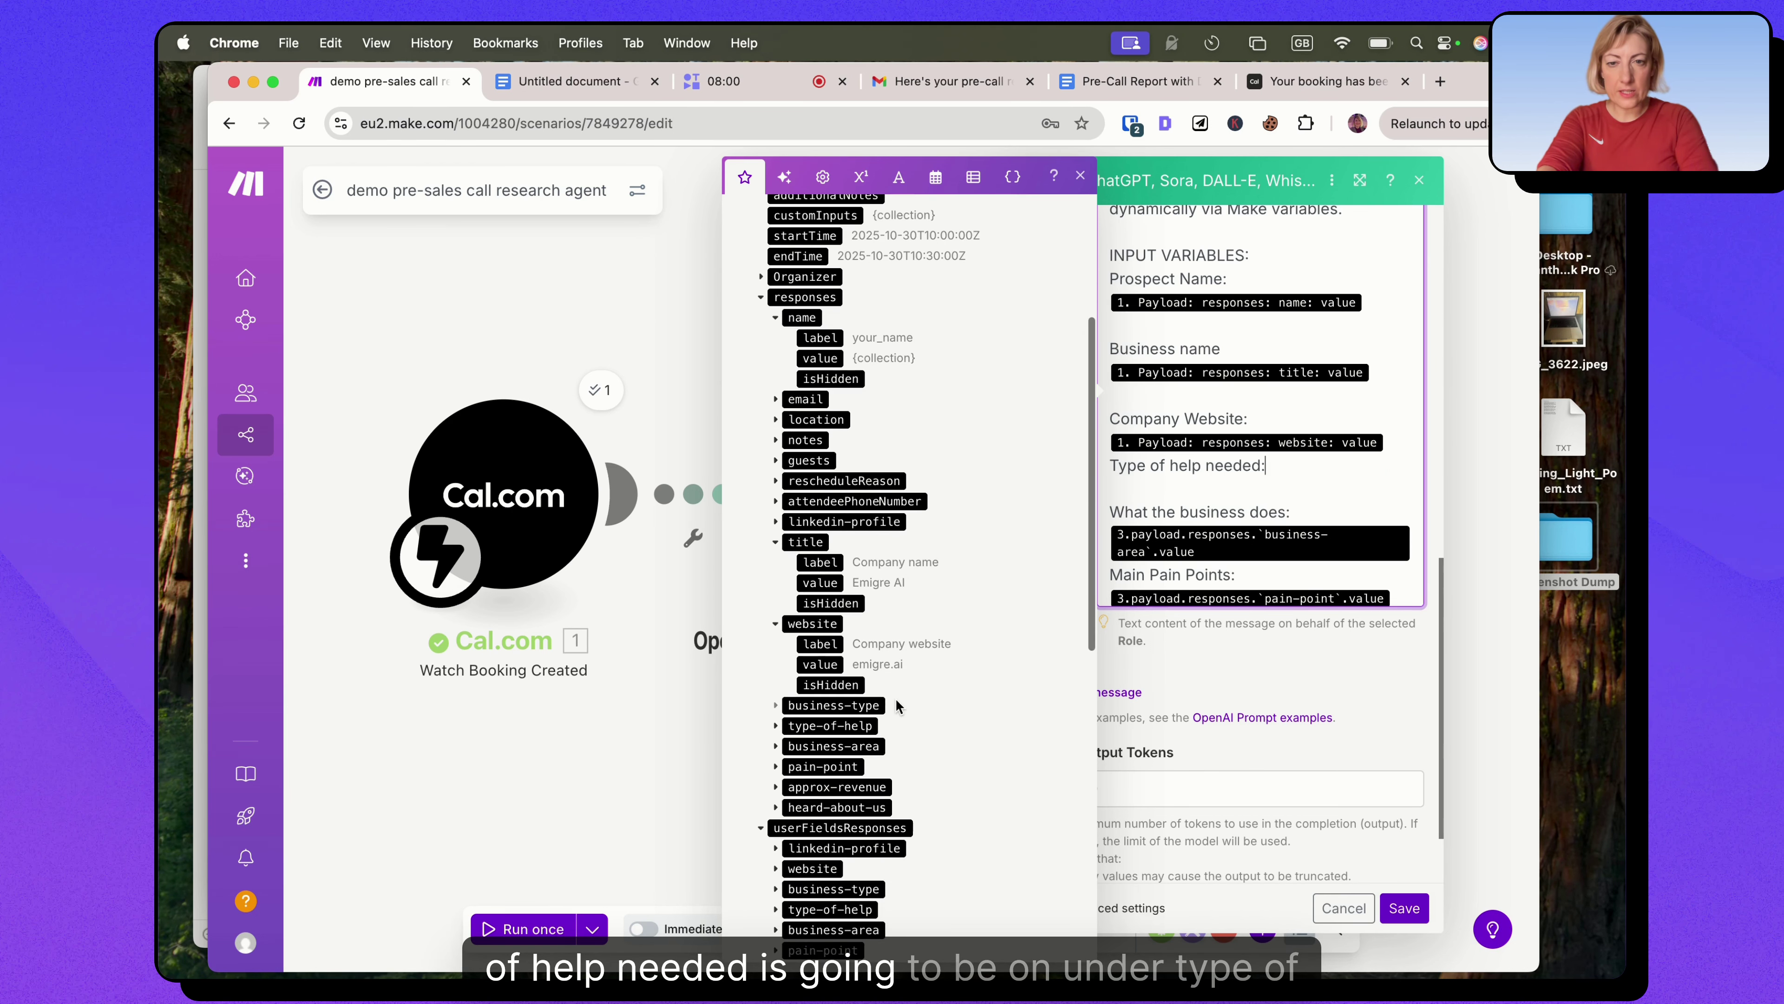
pyautogui.click(775, 727)
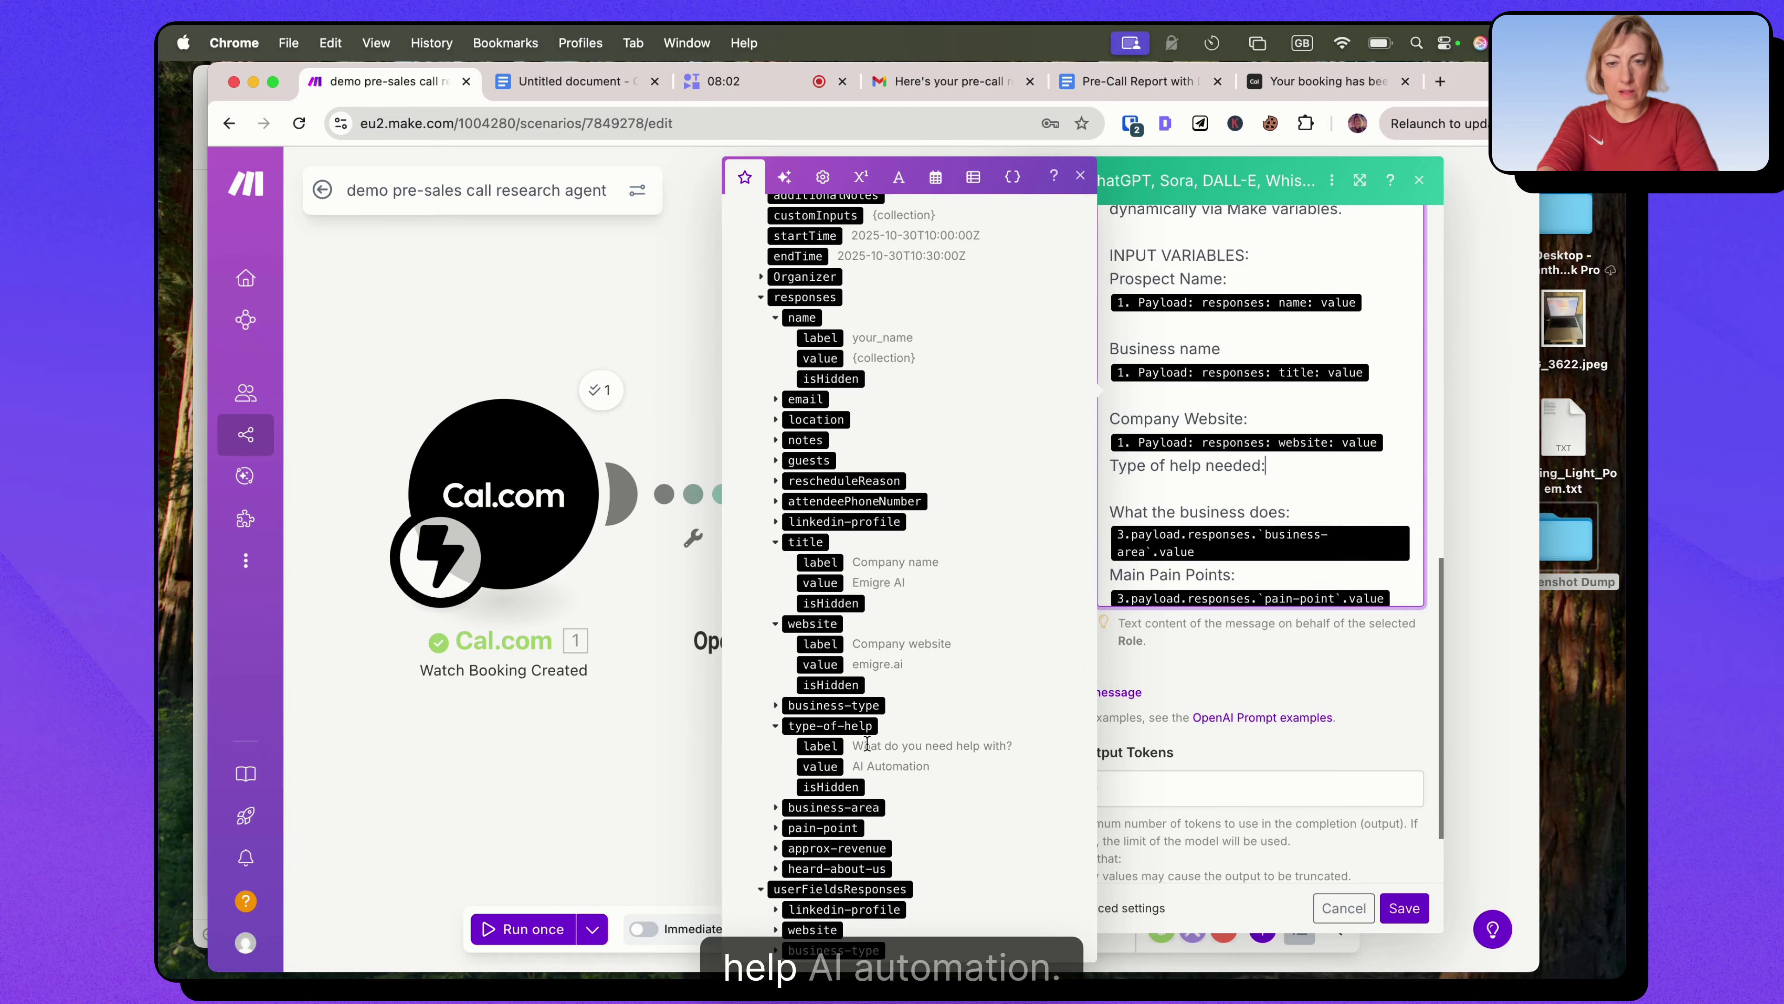
pyautogui.moveTo(820, 766); pyautogui.dragTo(1300, 491)
# Replace the business-area and pain-point placeholders with the matching Cal.com response values.
pyautogui.scroll(-1, 1300, 491)
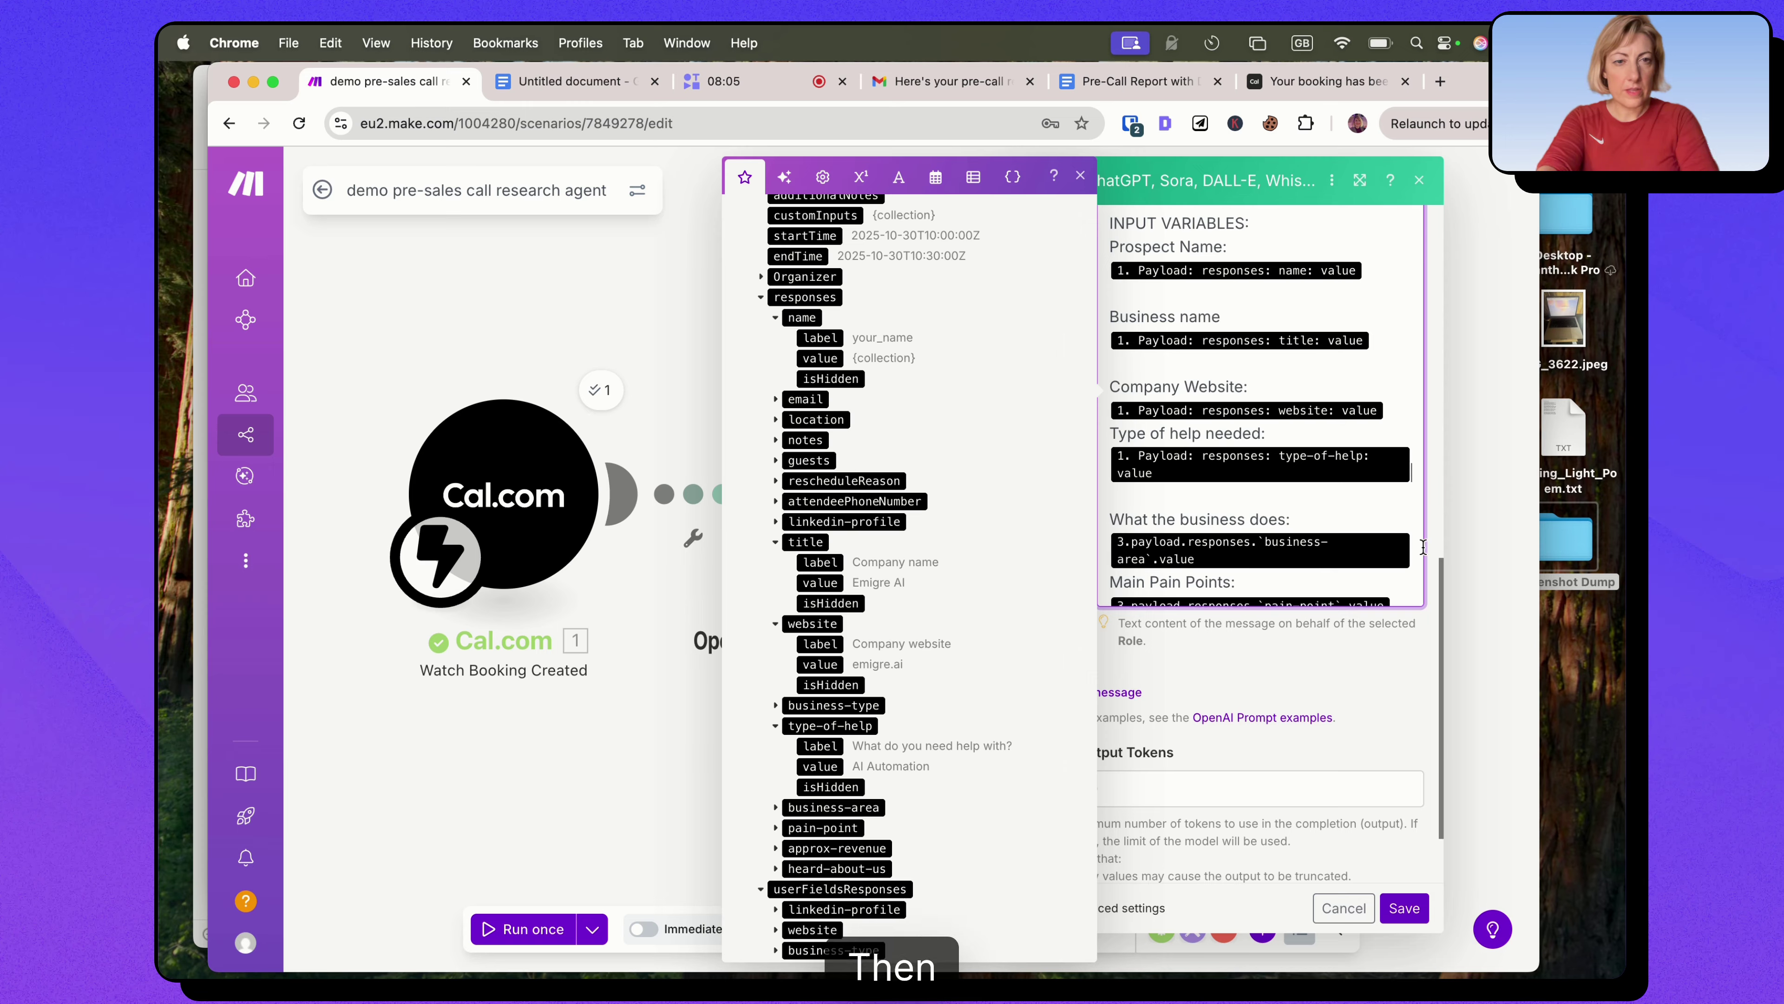
pyautogui.click(1398, 538)
pyautogui.press('BackSpace')
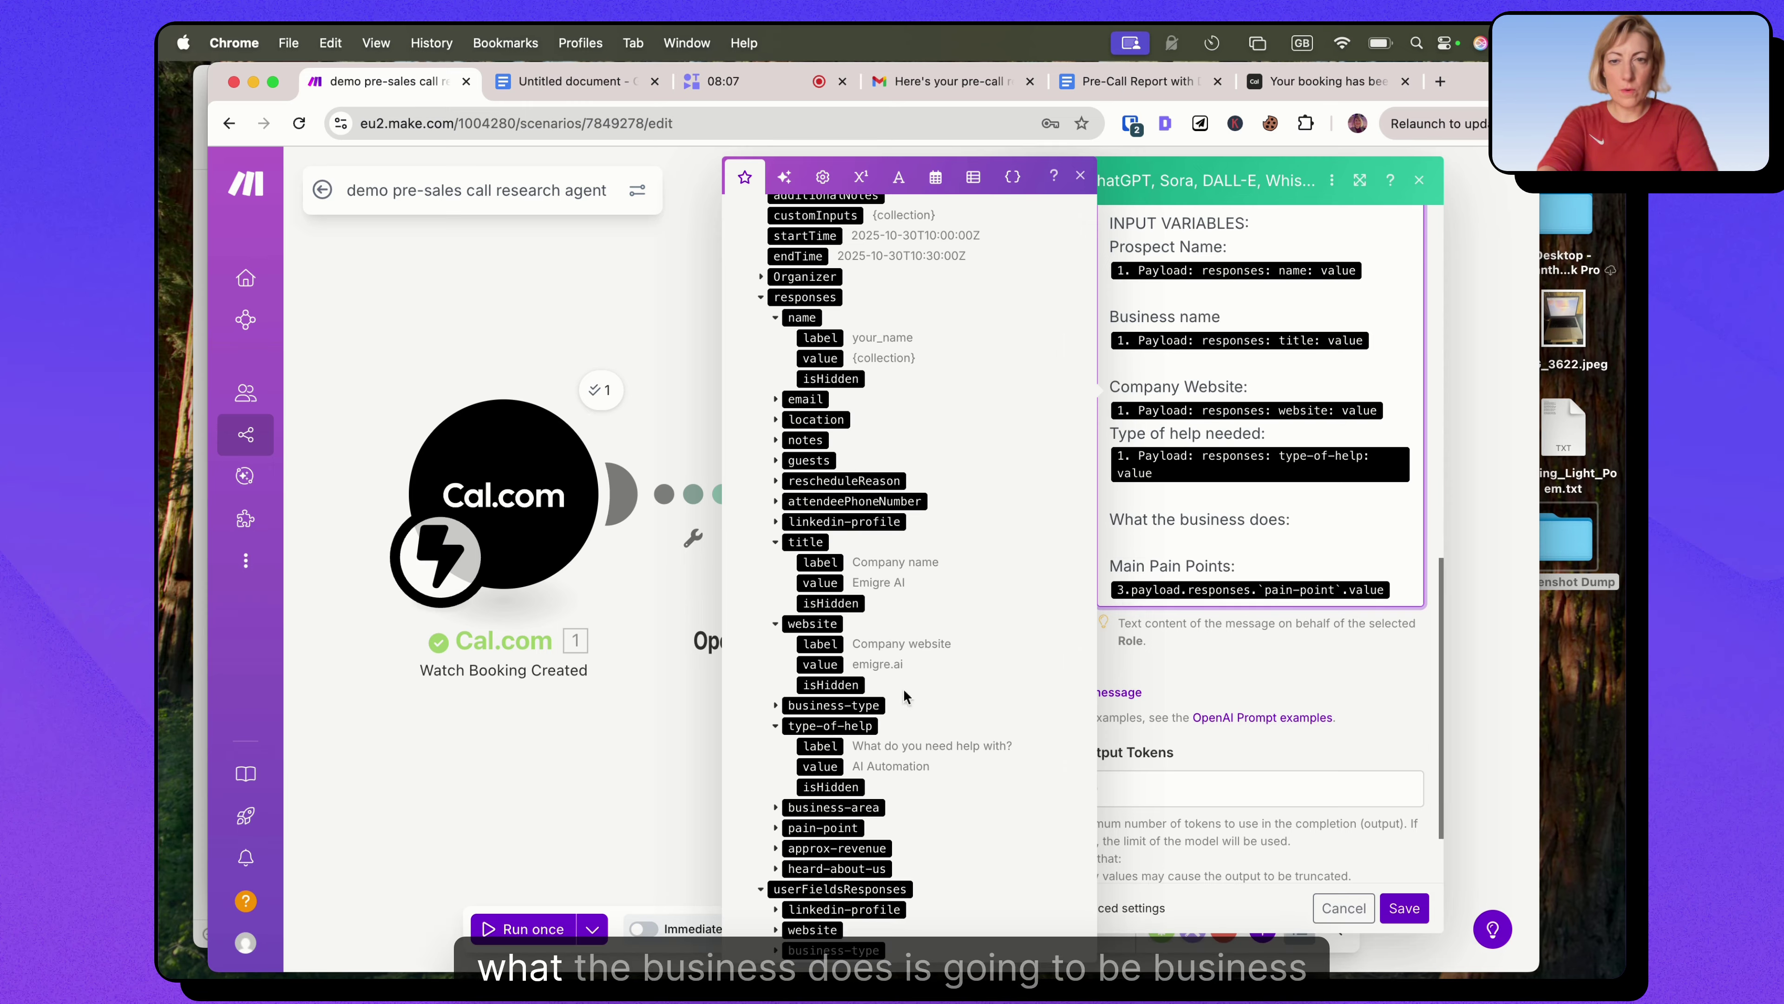
pyautogui.click(777, 808)
pyautogui.scroll(-1, 883, 731)
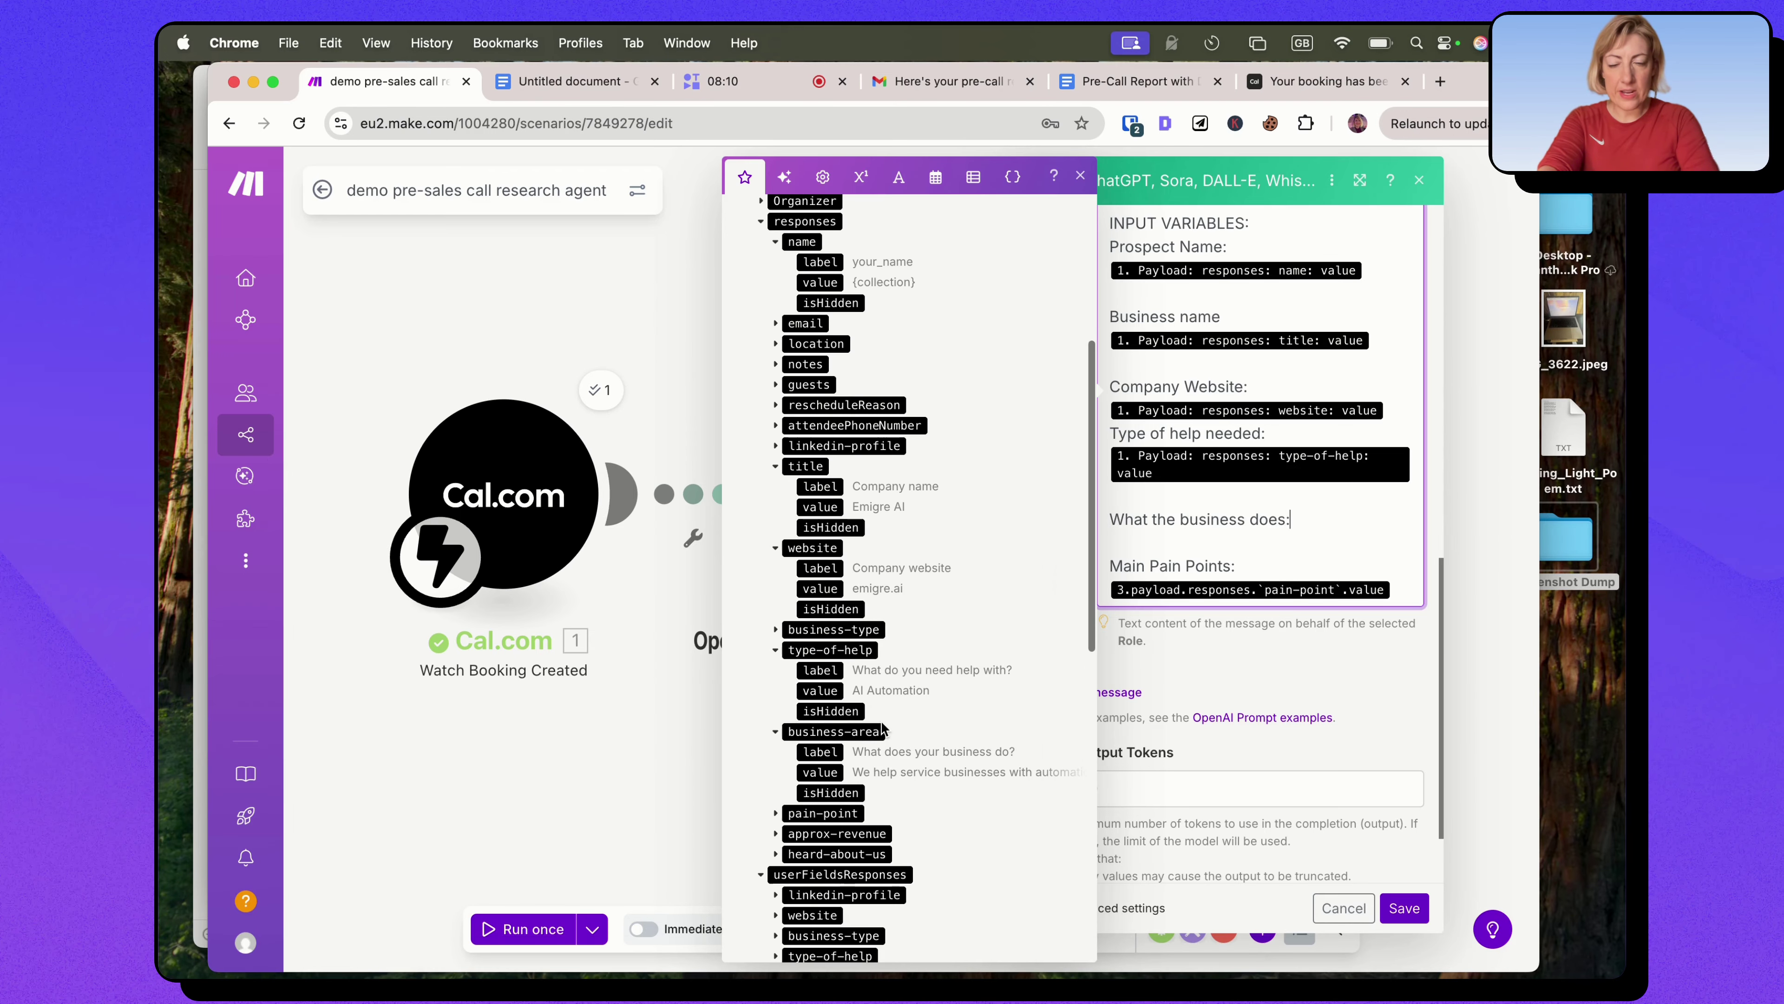
pyautogui.click(821, 772)
pyautogui.scroll(-2, 1261, 400)
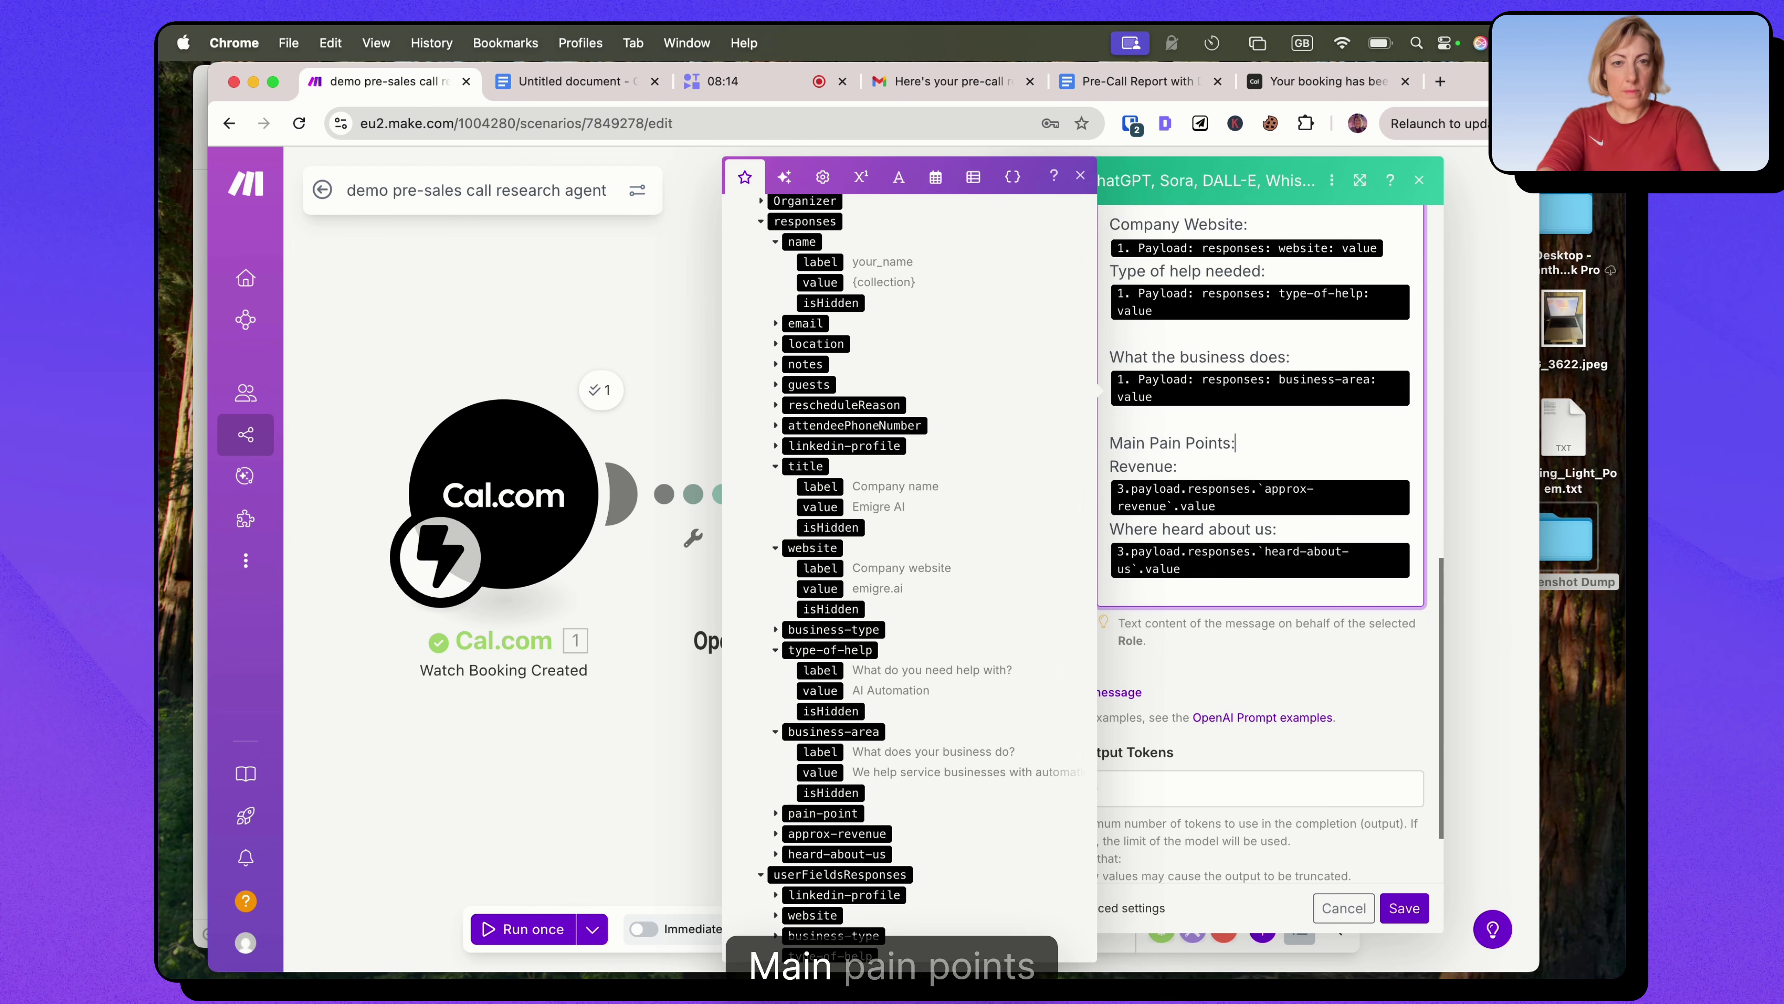
pyautogui.click(1397, 453)
pyautogui.press('Return')
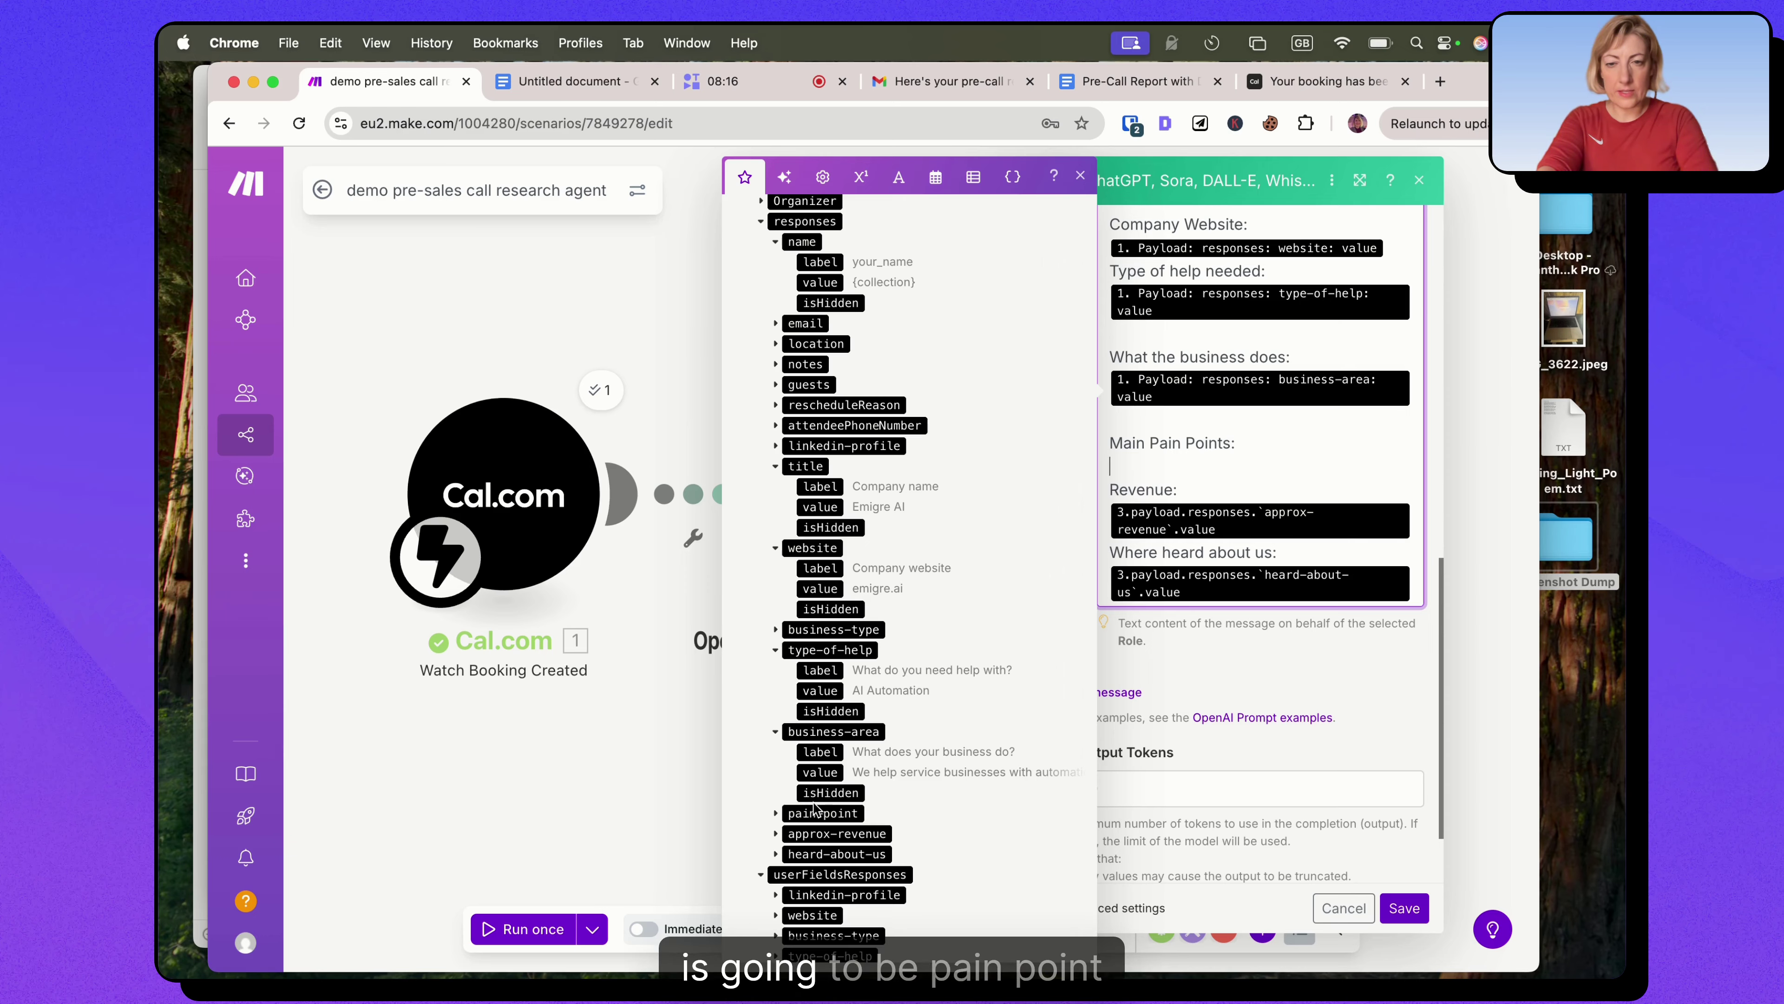
pyautogui.click(778, 816)
pyautogui.scroll(-2, 808, 774)
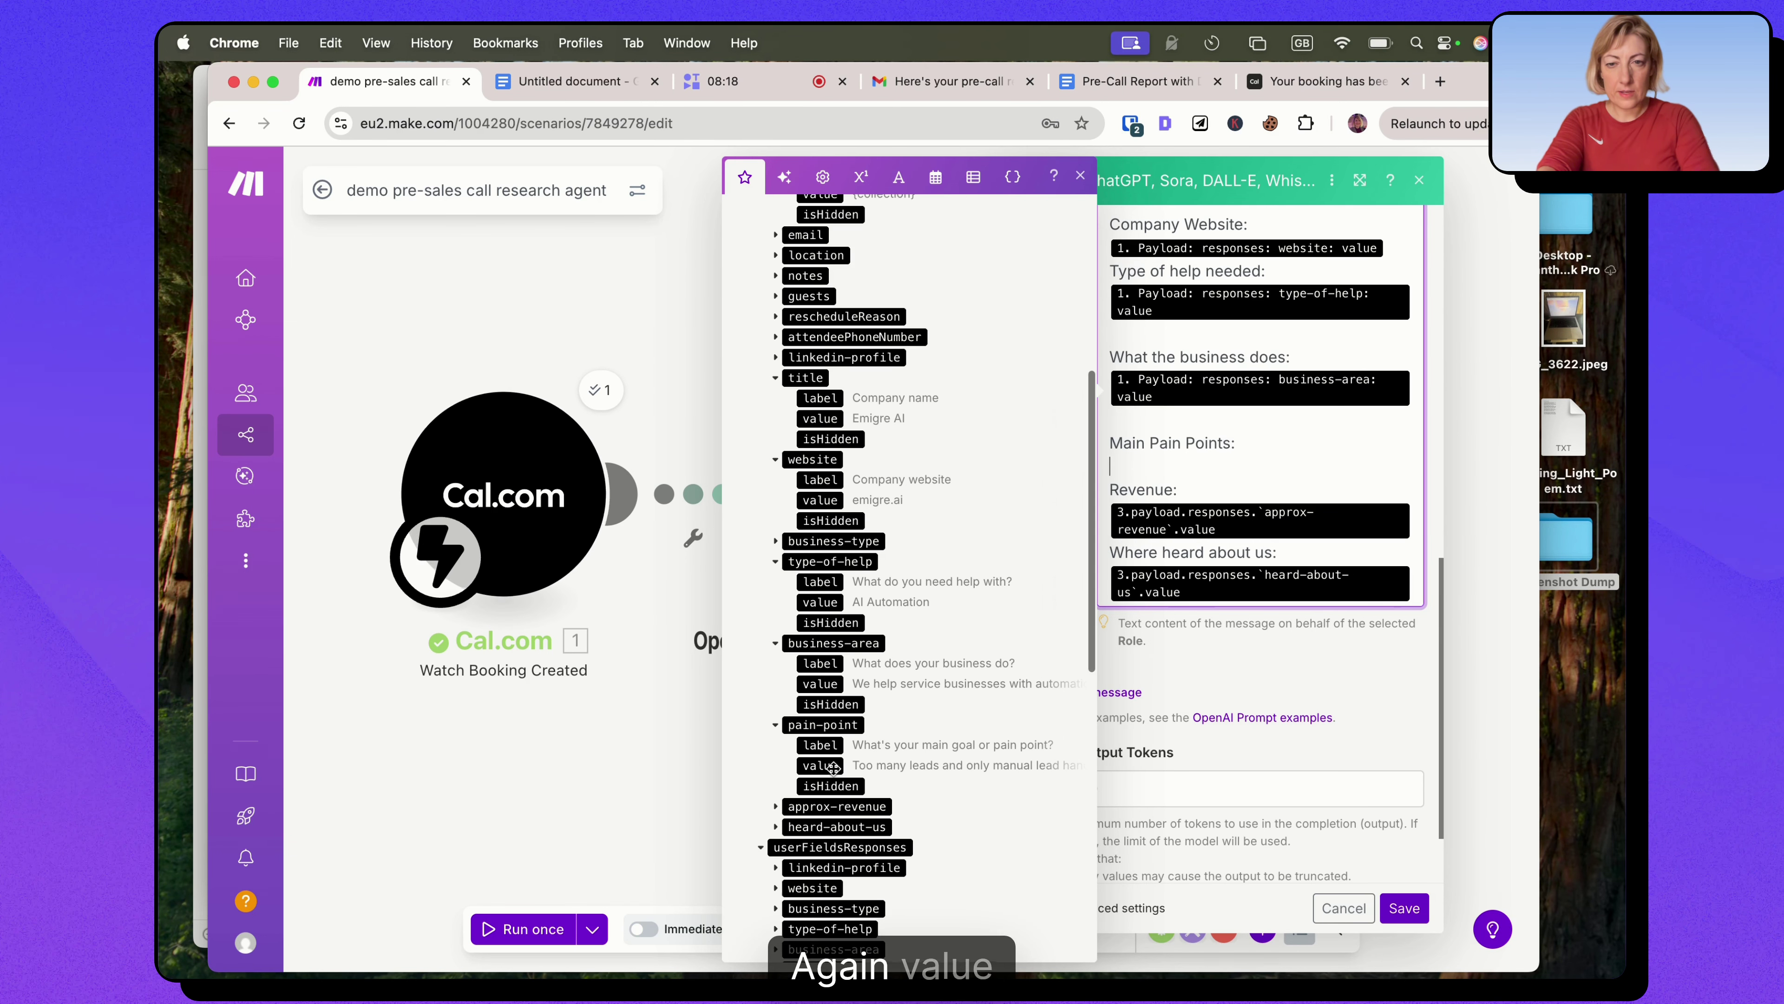
pyautogui.moveTo(821, 766); pyautogui.dragTo(1290, 461)
# Map the approx-revenue and heard-about-us answers onto the Revenue and heard-about-us lines.
pyautogui.click(1243, 528)
pyautogui.press('BackSpace')
pyautogui.scroll(-2, 855, 711)
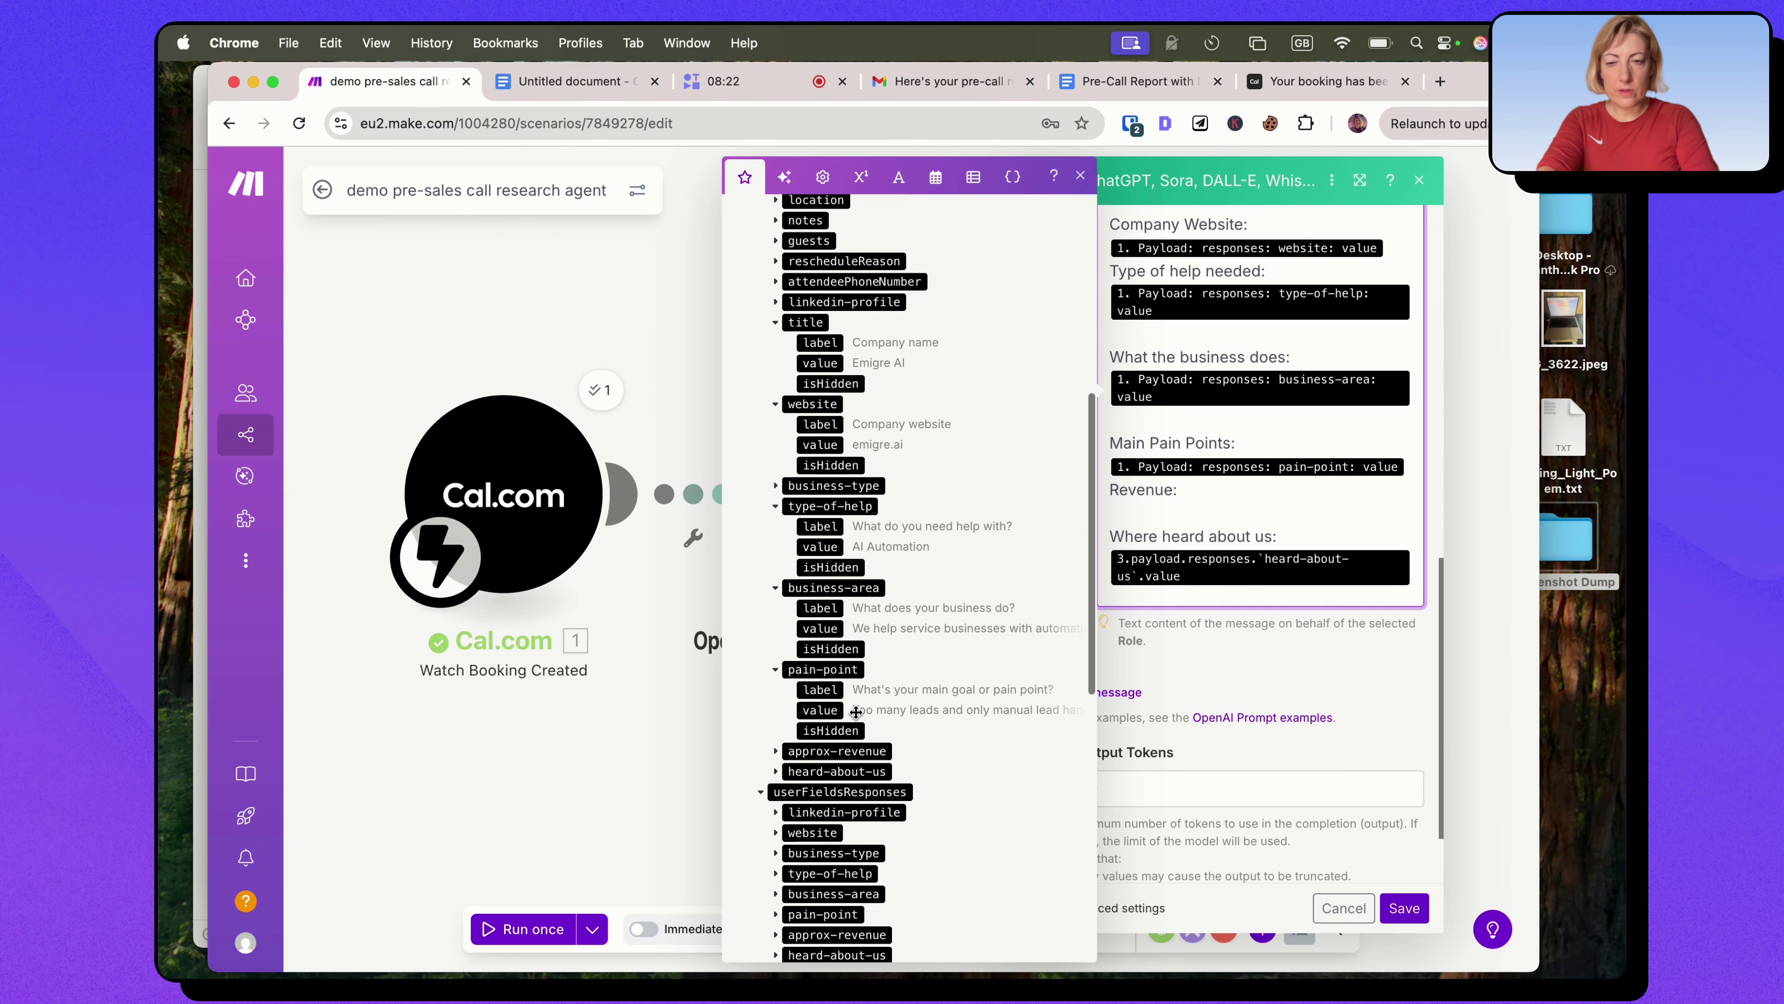
pyautogui.click(777, 733)
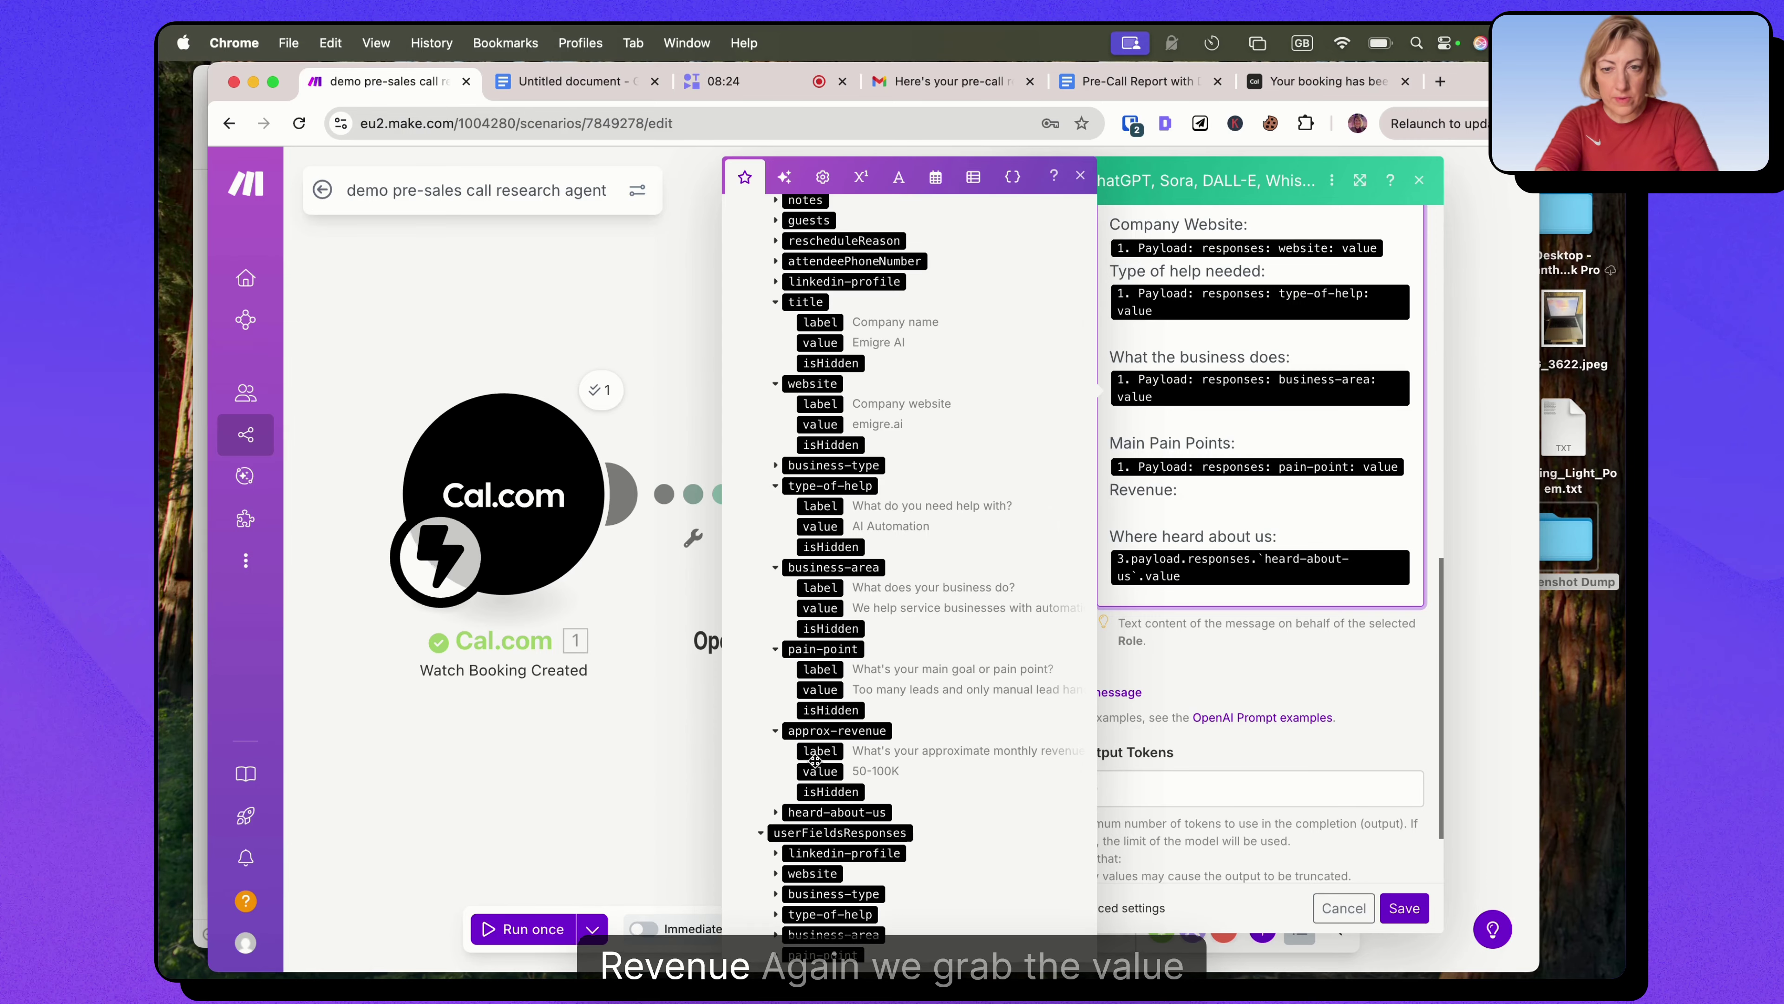
pyautogui.moveTo(819, 771); pyautogui.dragTo(1195, 490)
pyautogui.press('BackSpace')
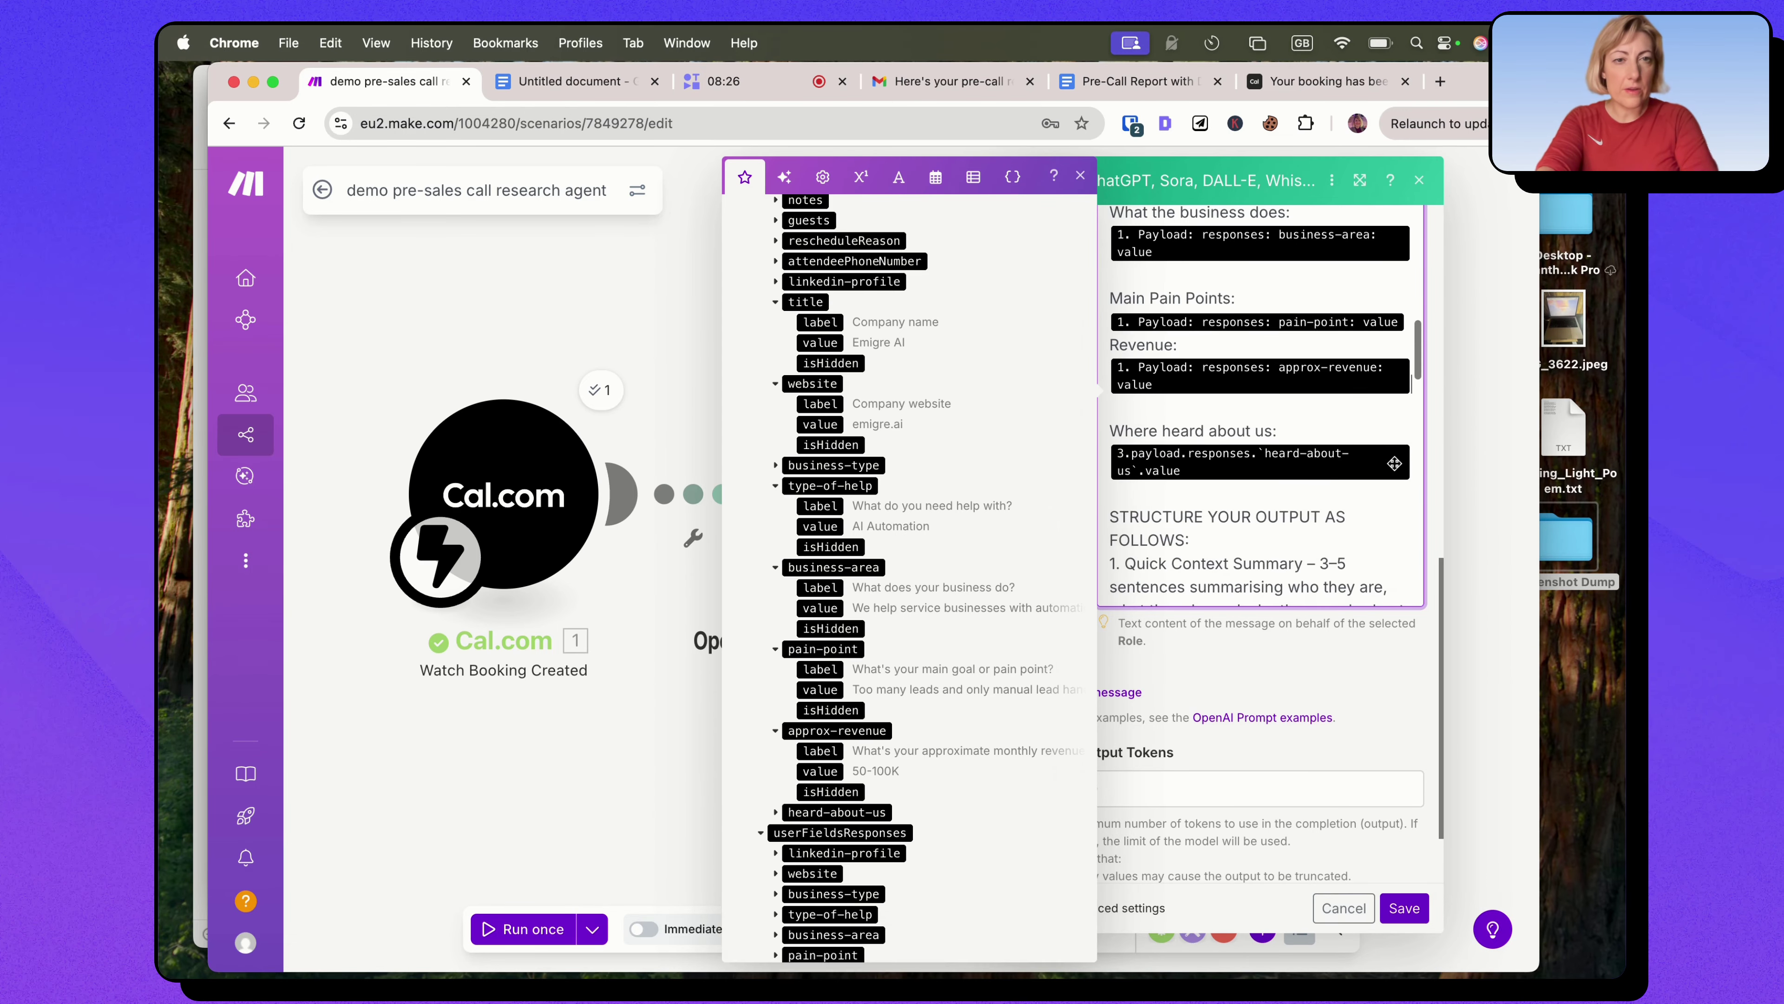
pyautogui.click(823, 770)
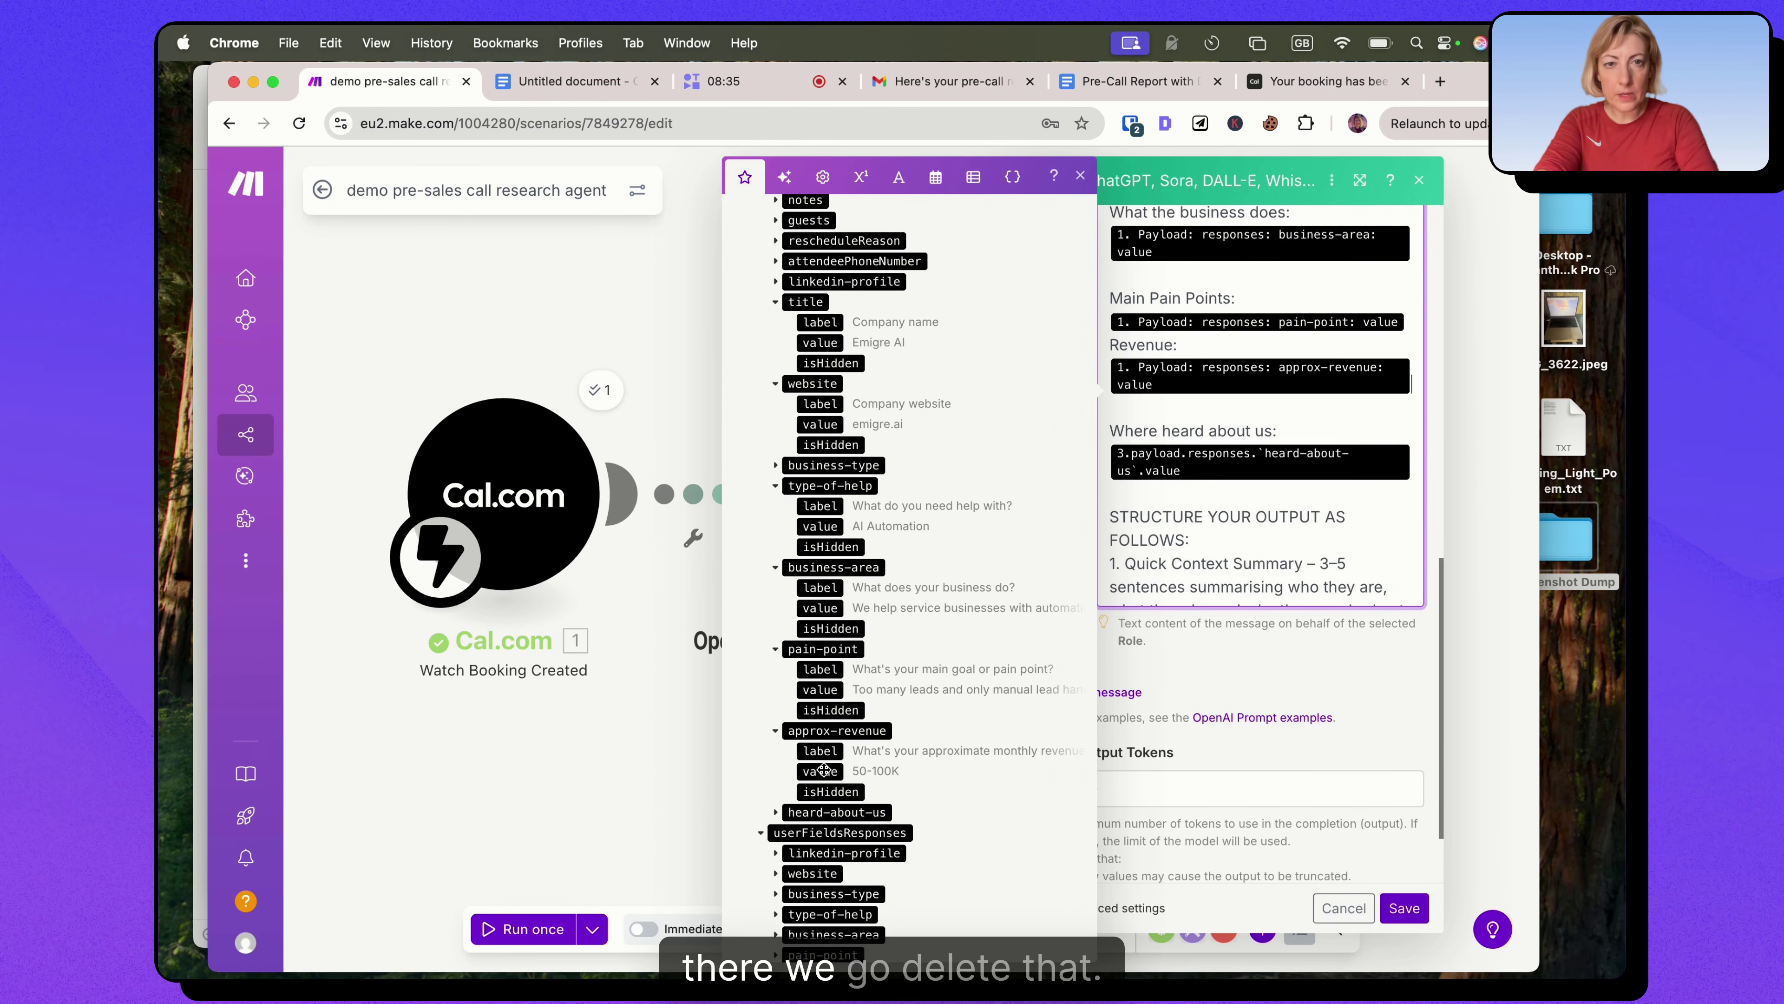
pyautogui.press('BackSpace')
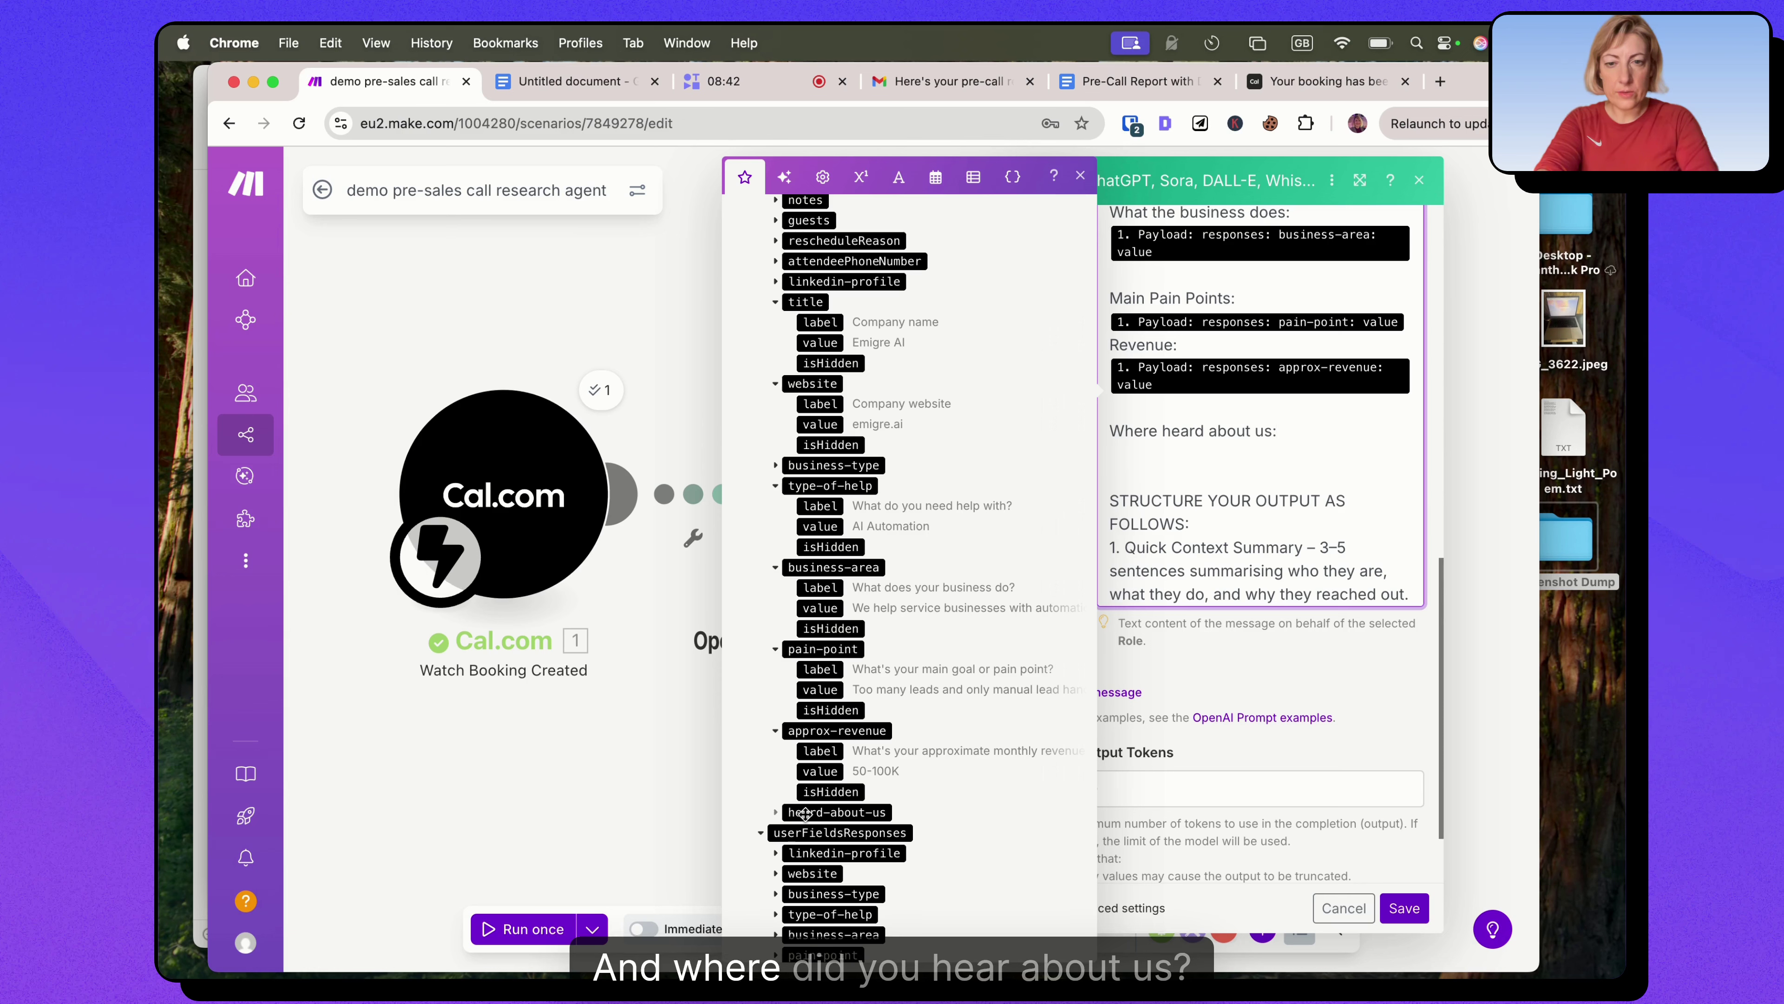
pyautogui.click(776, 812)
pyautogui.click(820, 853)
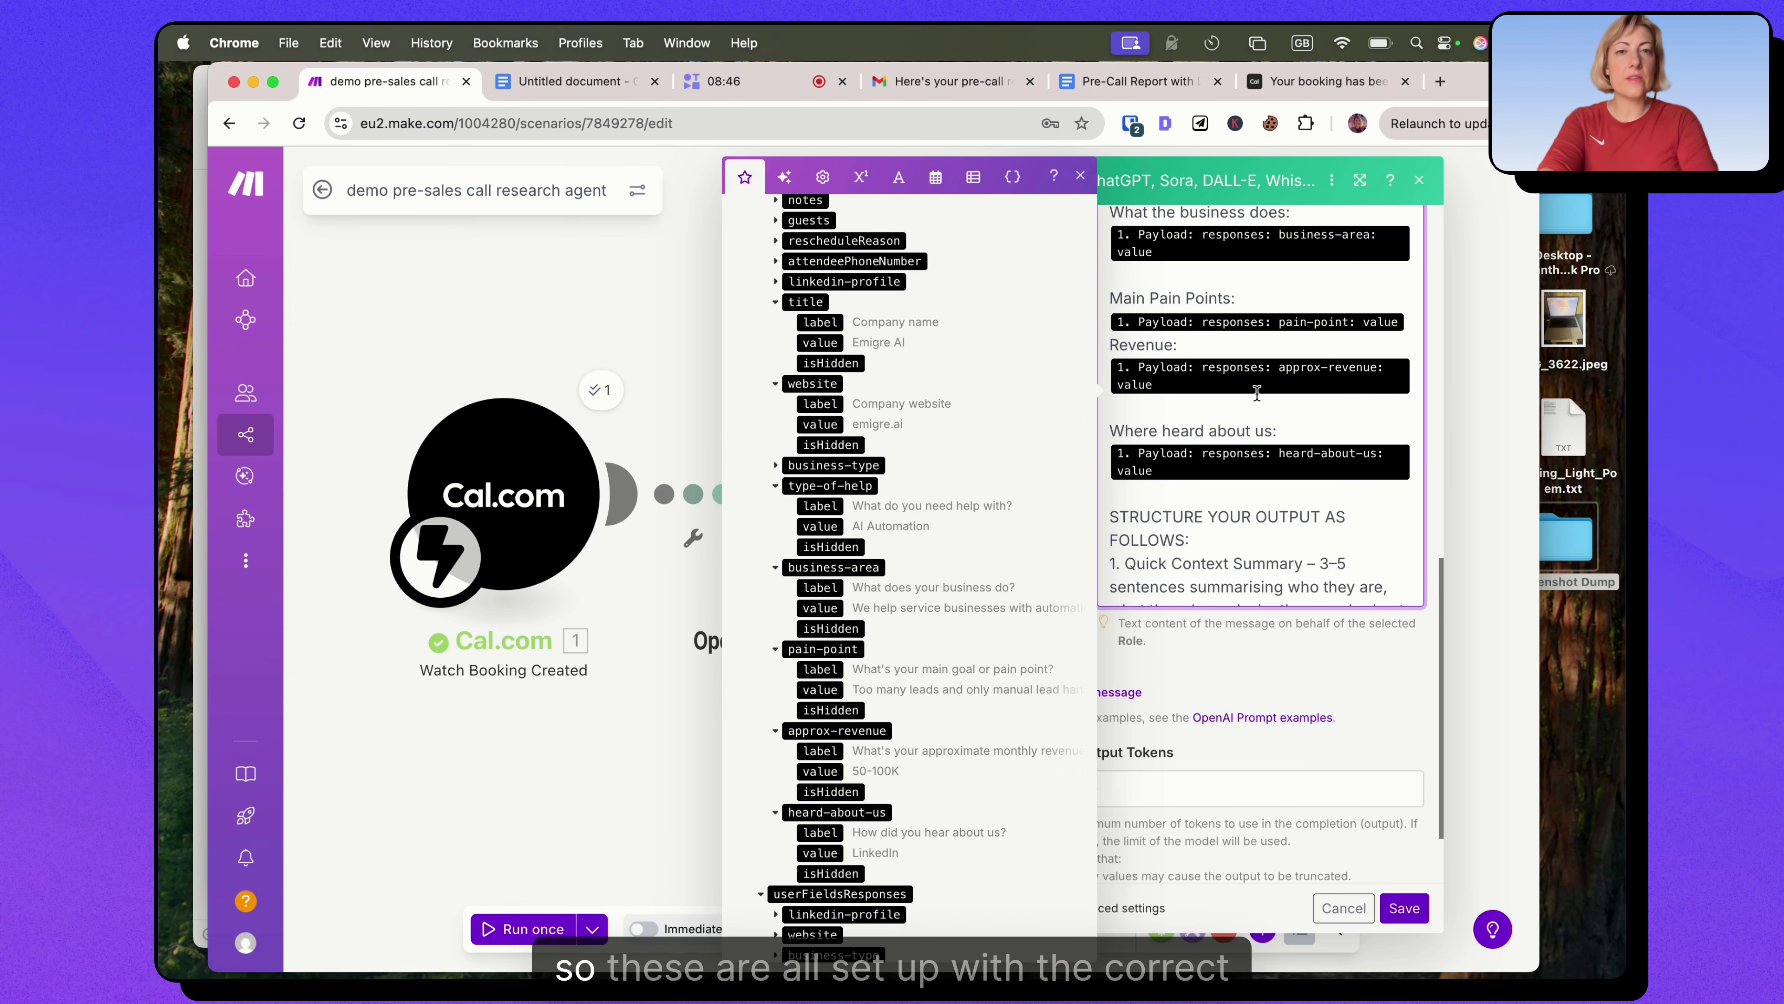
pyautogui.scroll(2, 1256, 393)
pyautogui.scroll(5, 1256, 393)
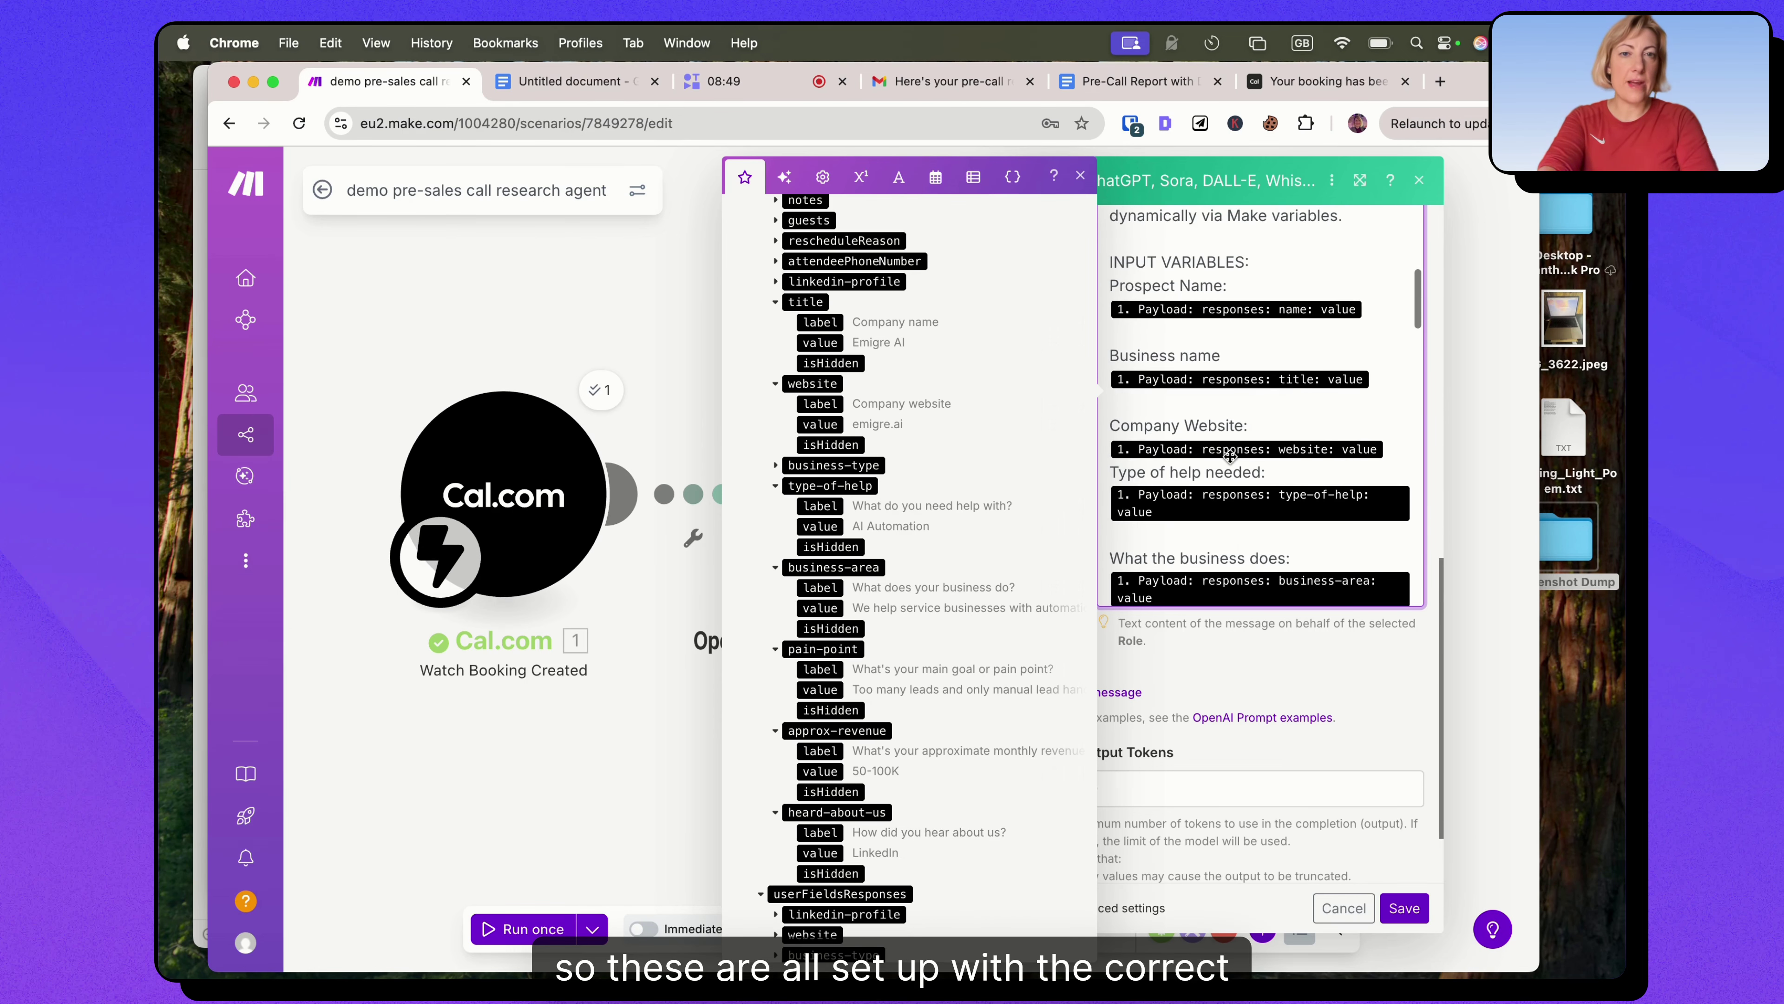
pyautogui.scroll(-8, 1201, 460)
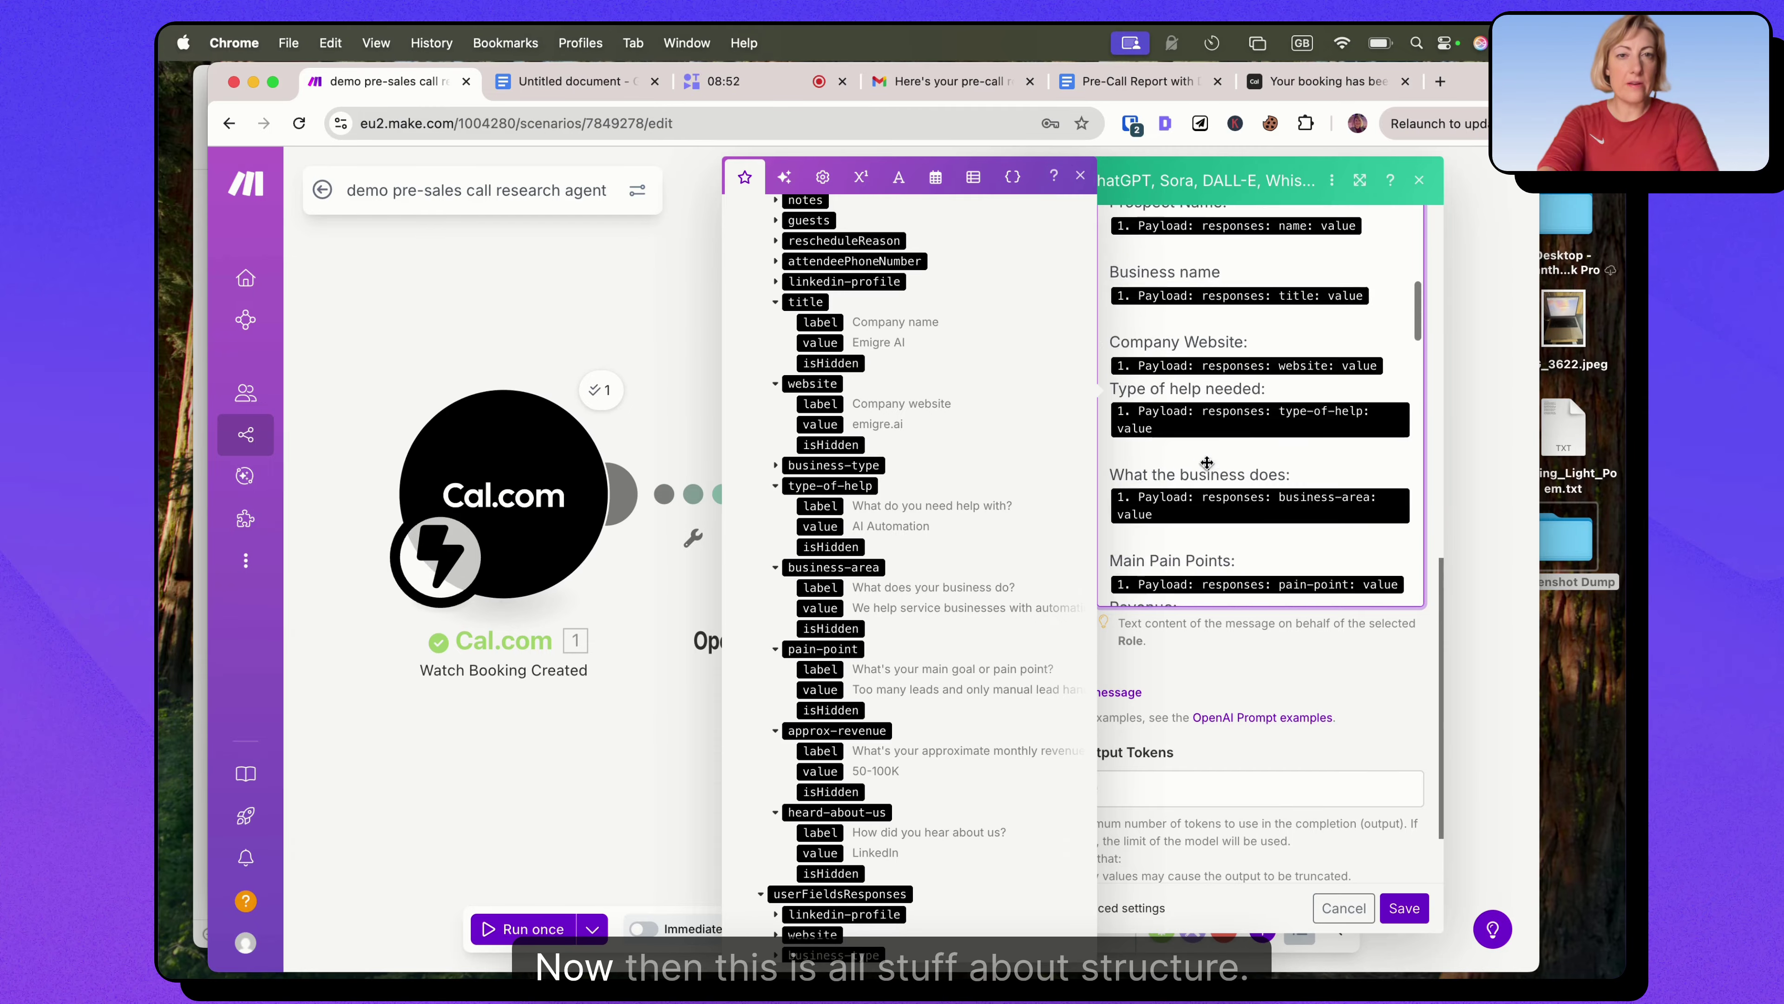
pyautogui.scroll(-5, 1221, 416)
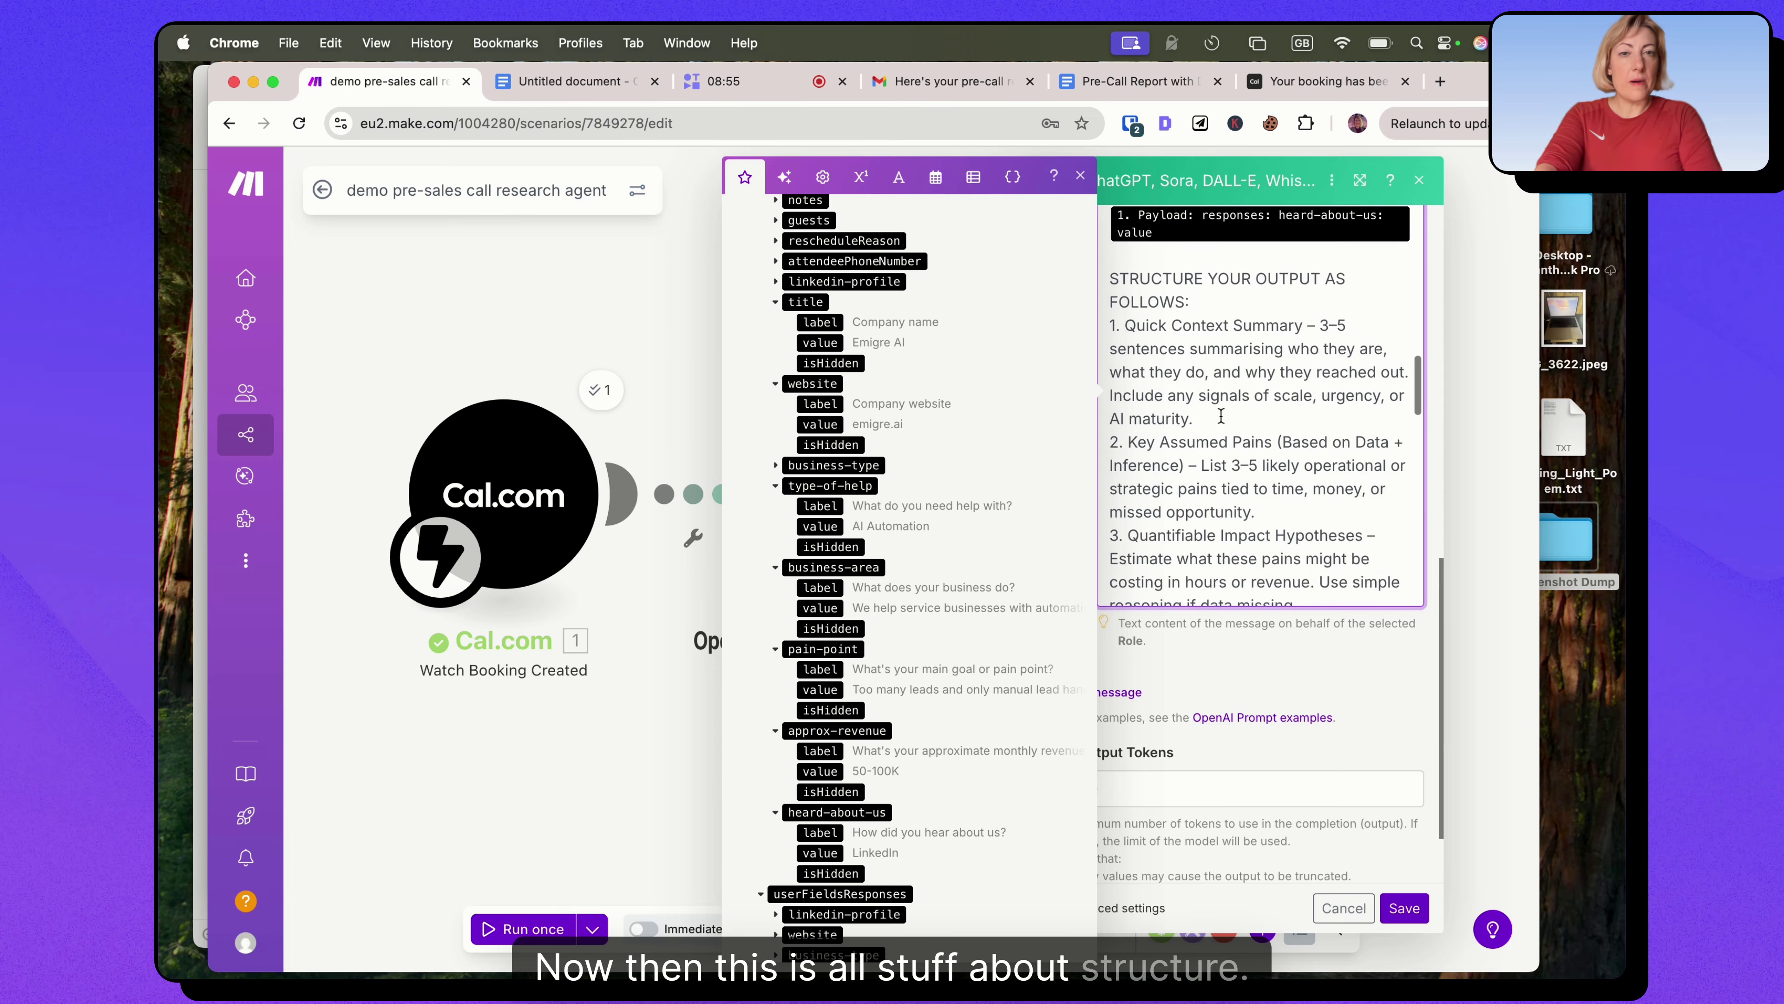
pyautogui.scroll(-1, 1222, 416)
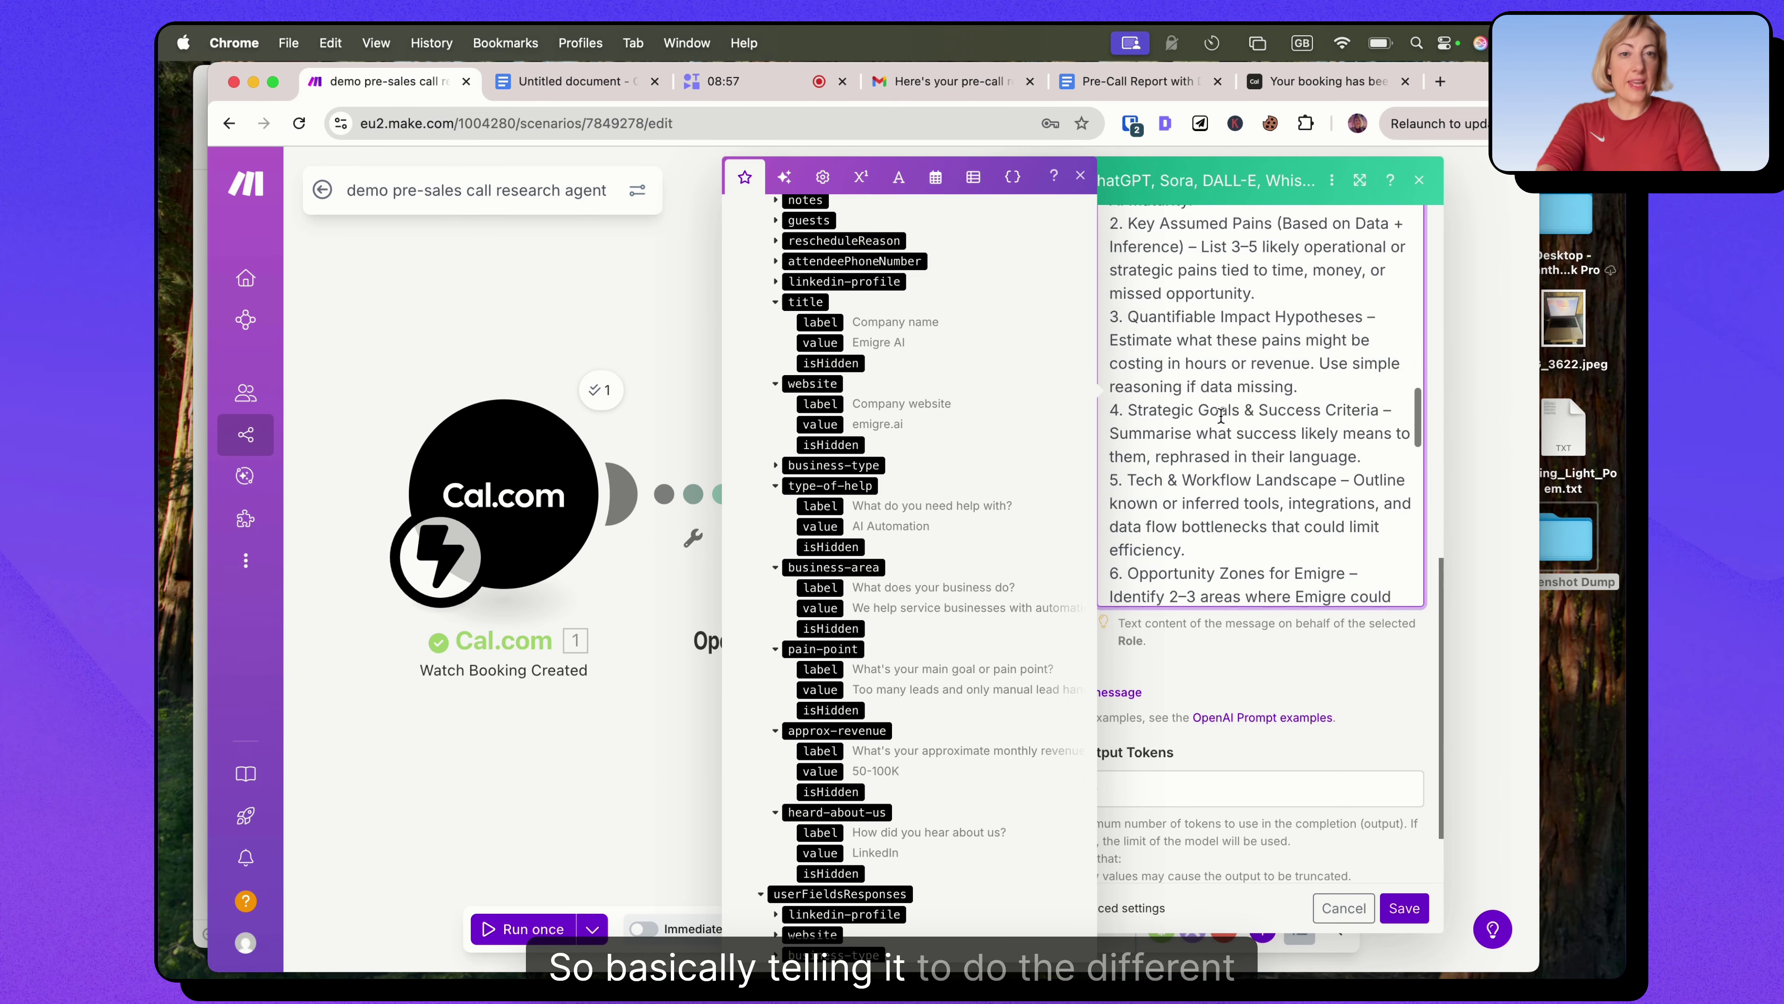
pyautogui.scroll(-1, 1221, 416)
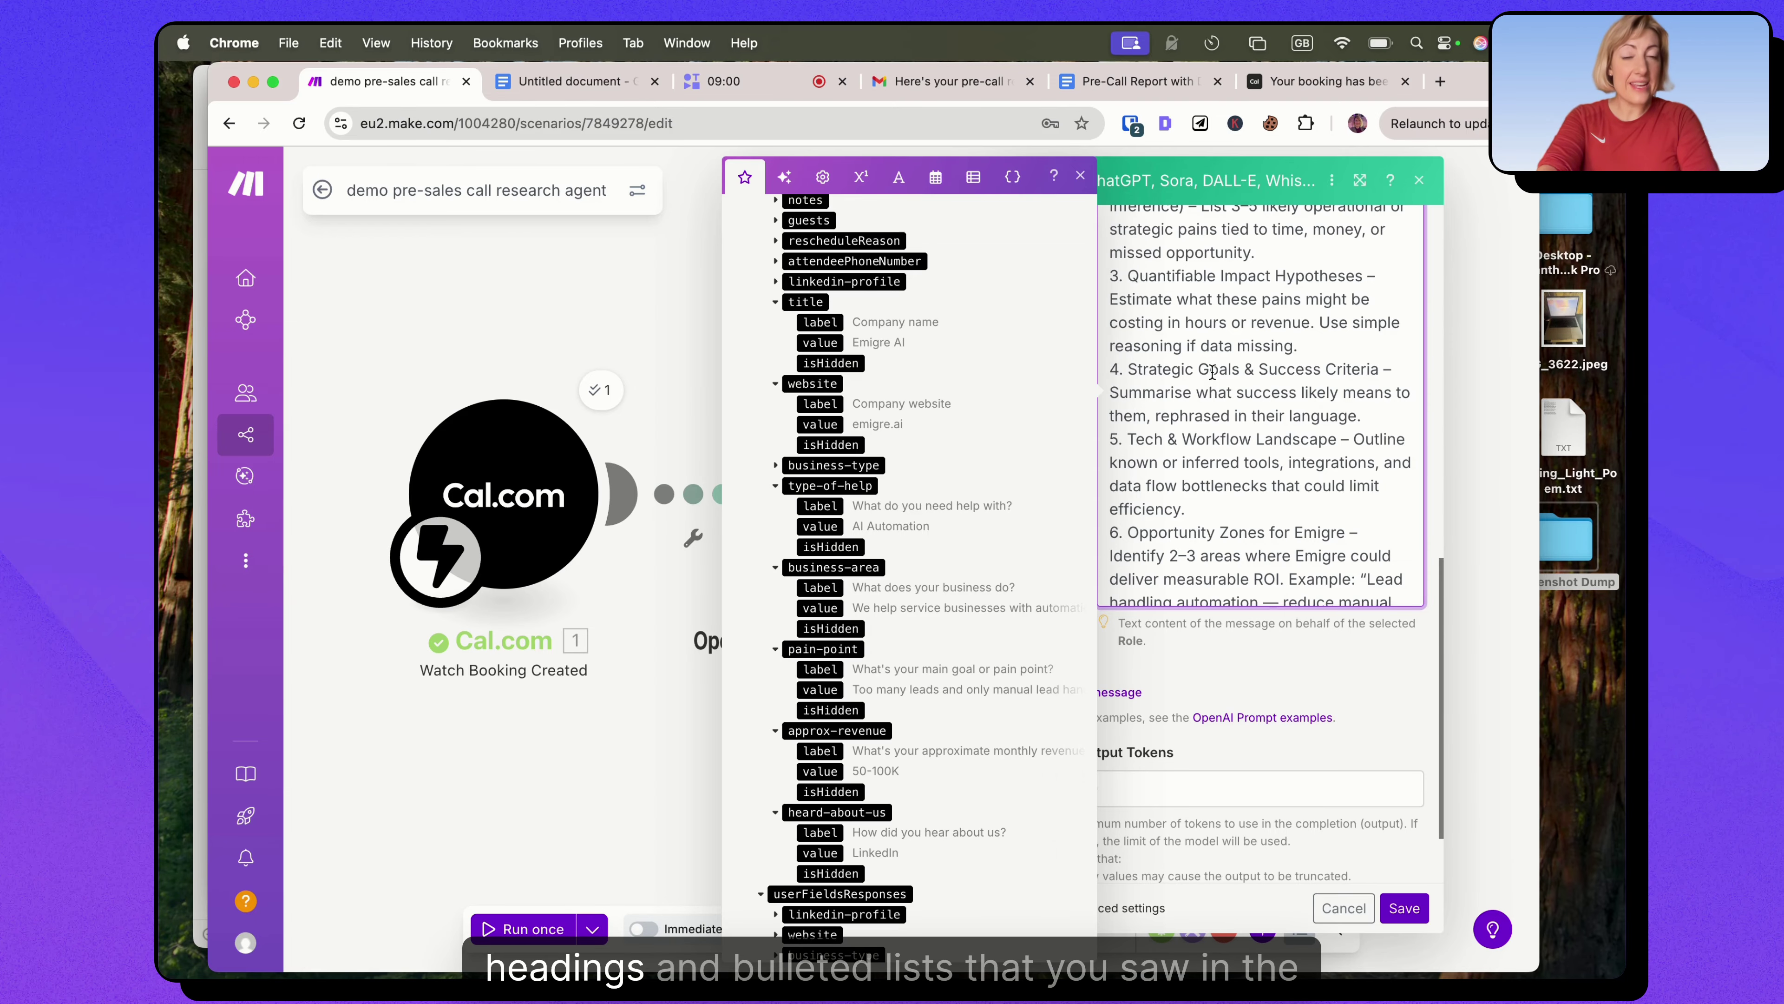
pyautogui.scroll(-1, 1212, 372)
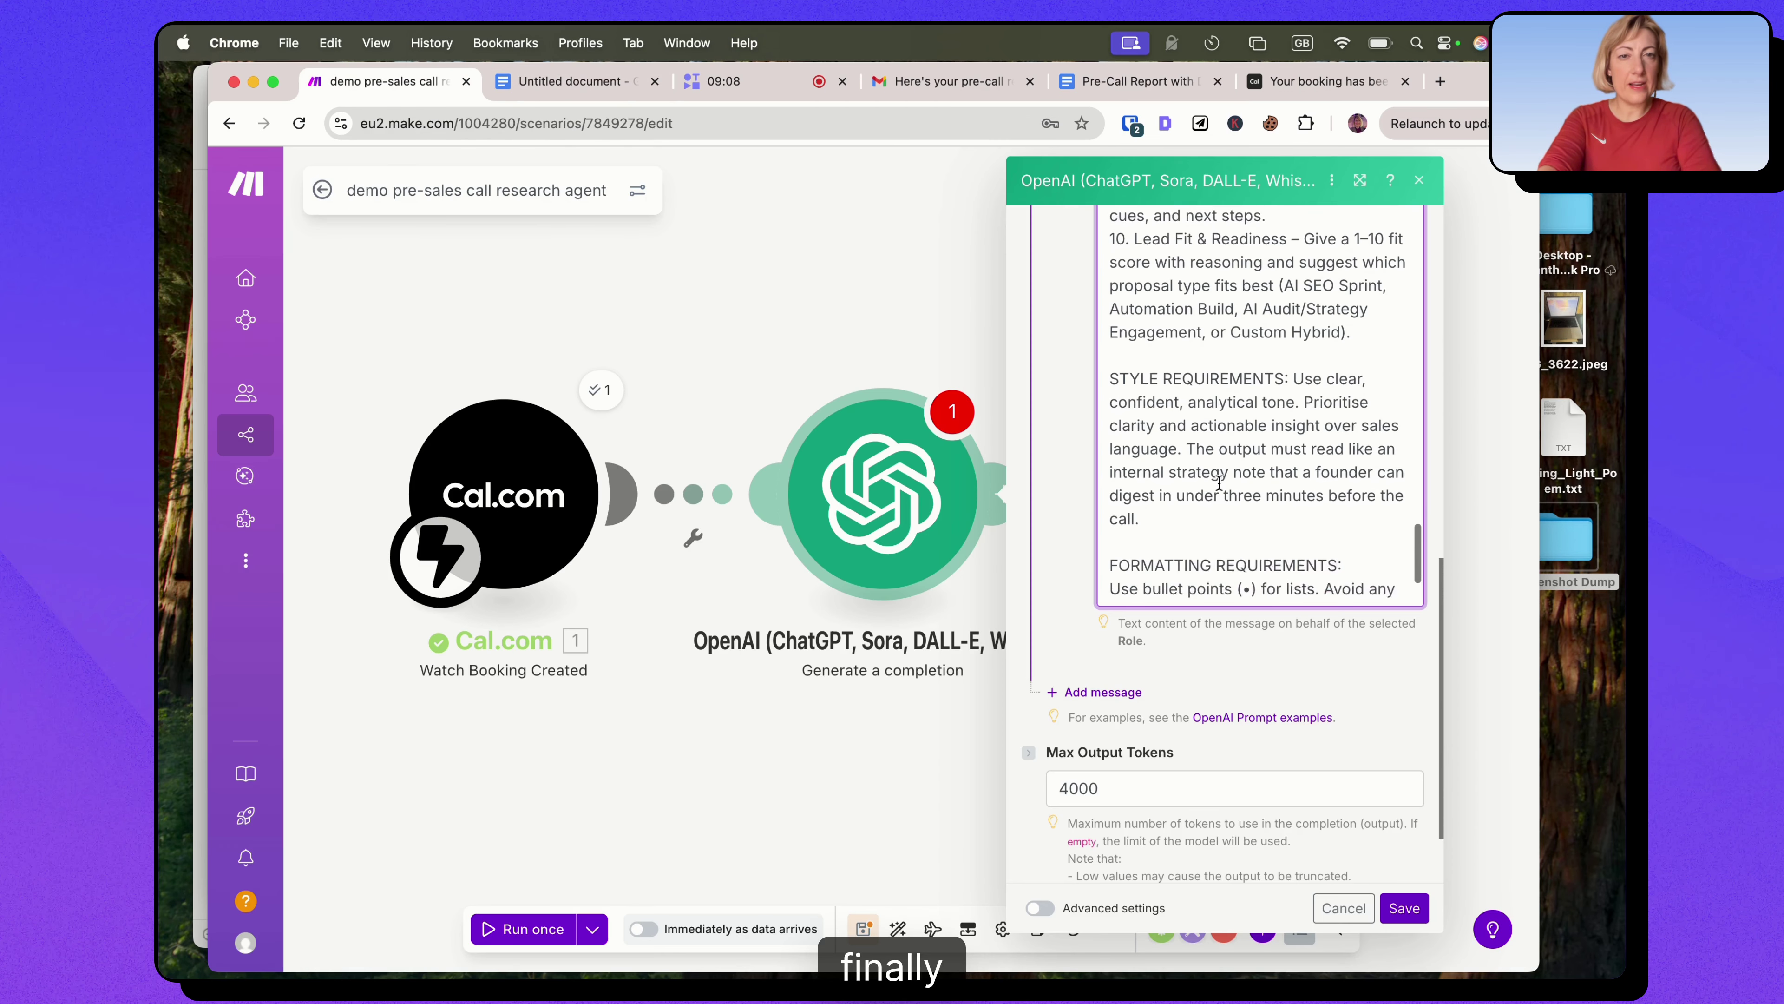
pyautogui.scroll(-1, 1239, 481)
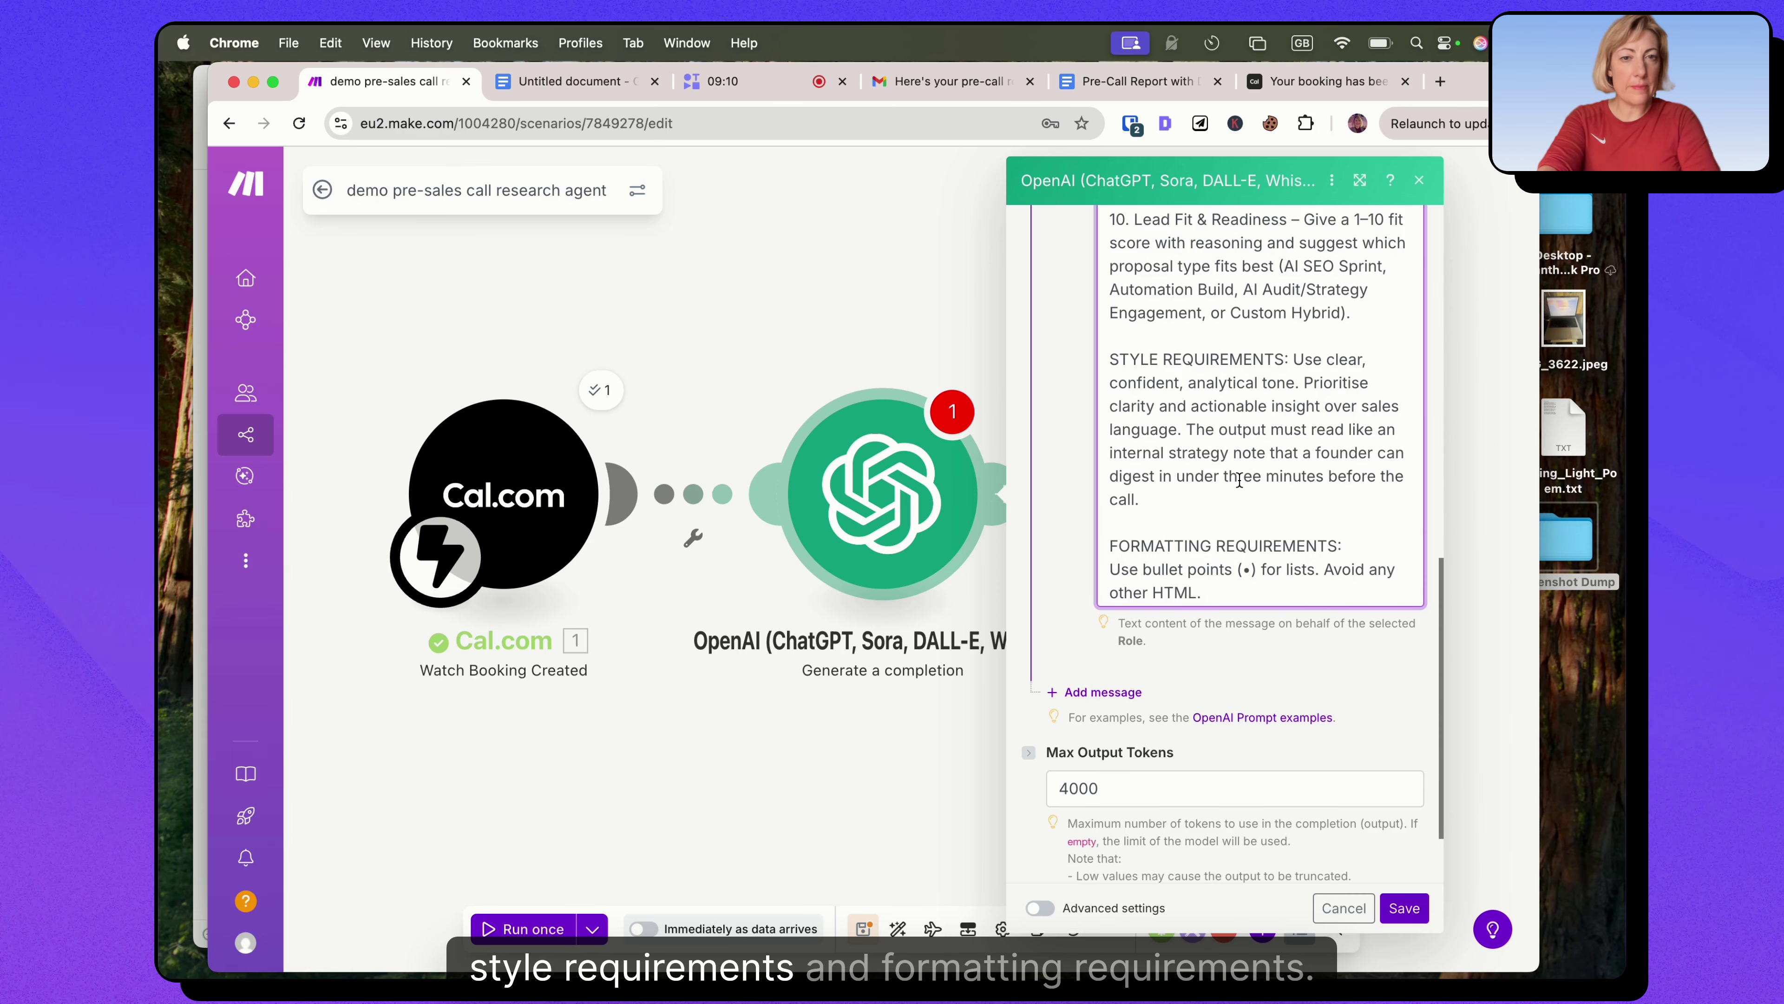
pyautogui.scroll(-2, 1240, 481)
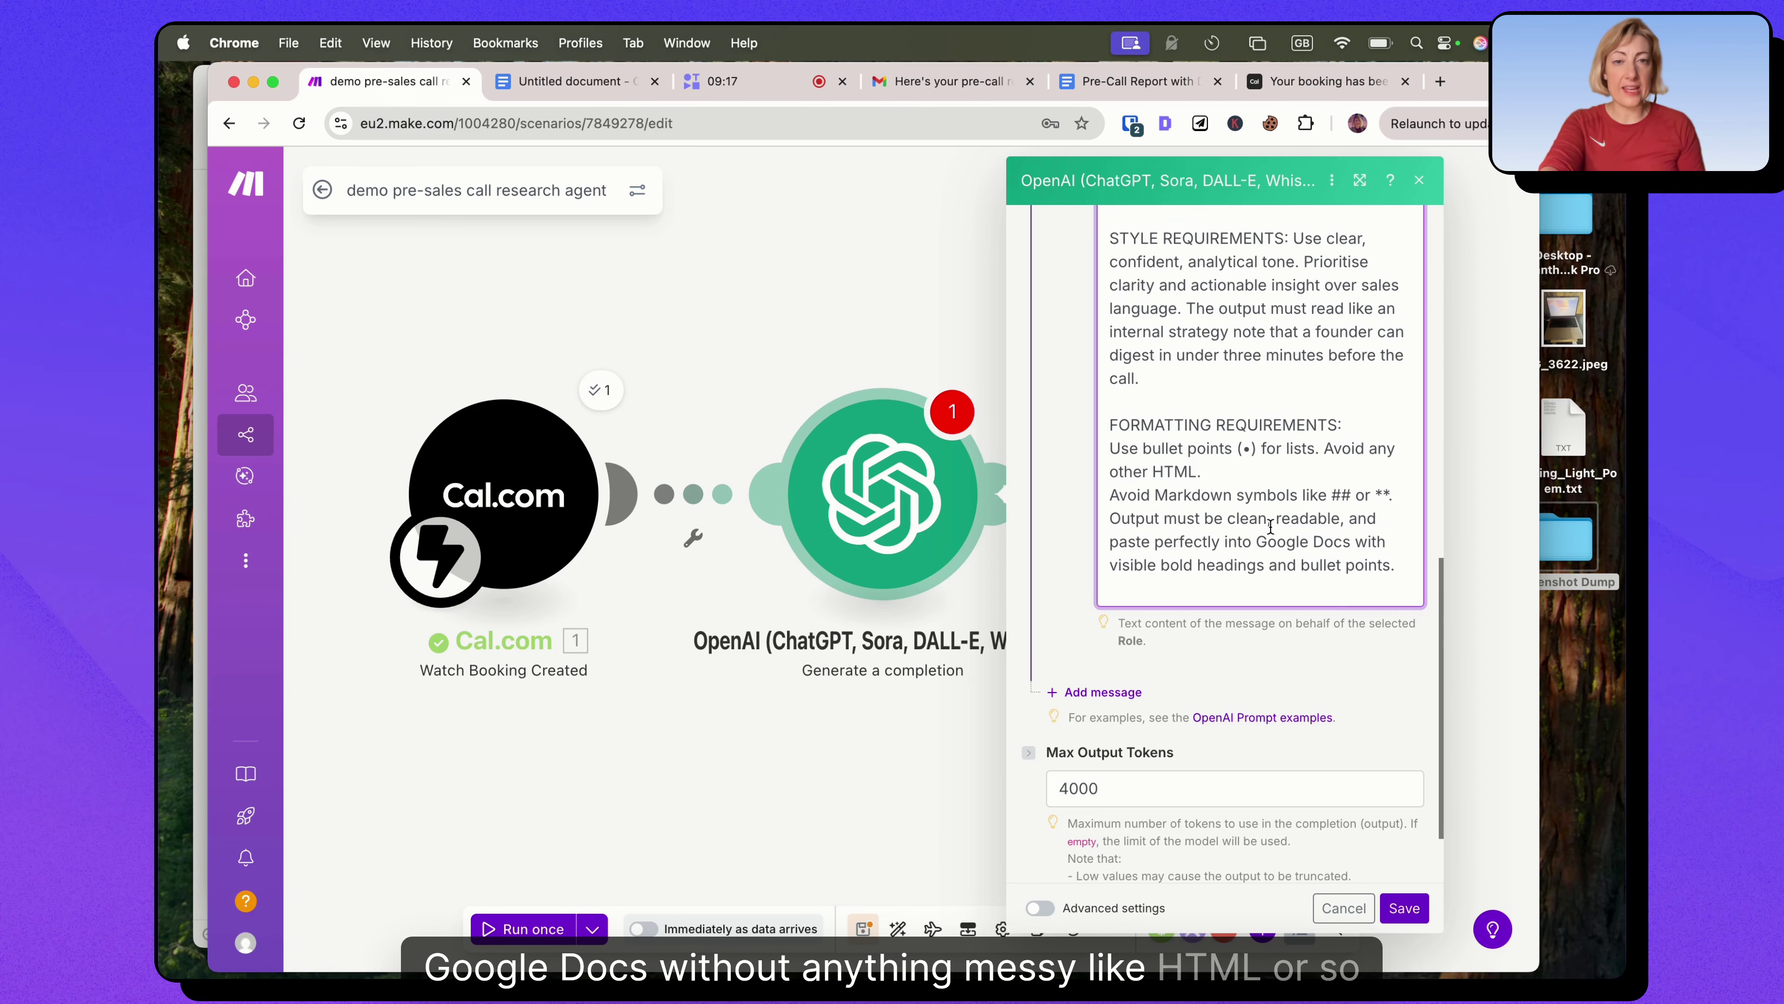
pyautogui.scroll(-2, 1270, 525)
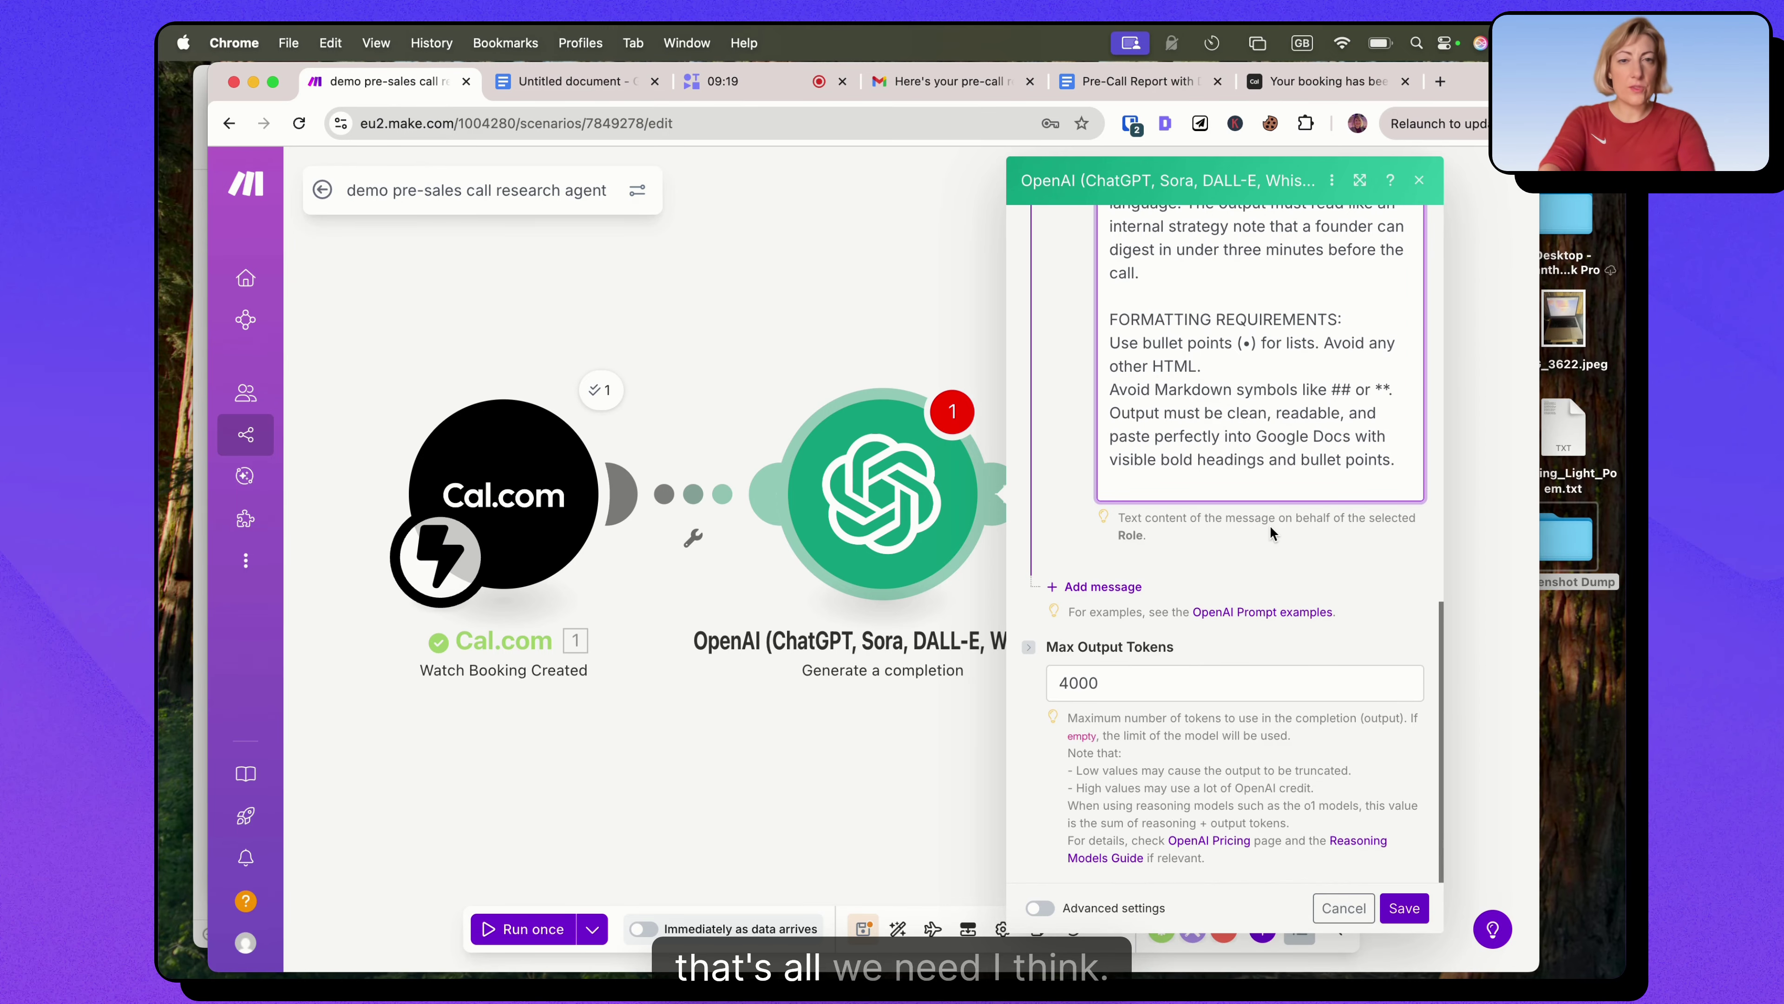
pyautogui.click(1046, 904)
# Set the OpenAI module's advanced Temperature to 0.8 and save the module.
pyautogui.scroll(-5, 1242, 650)
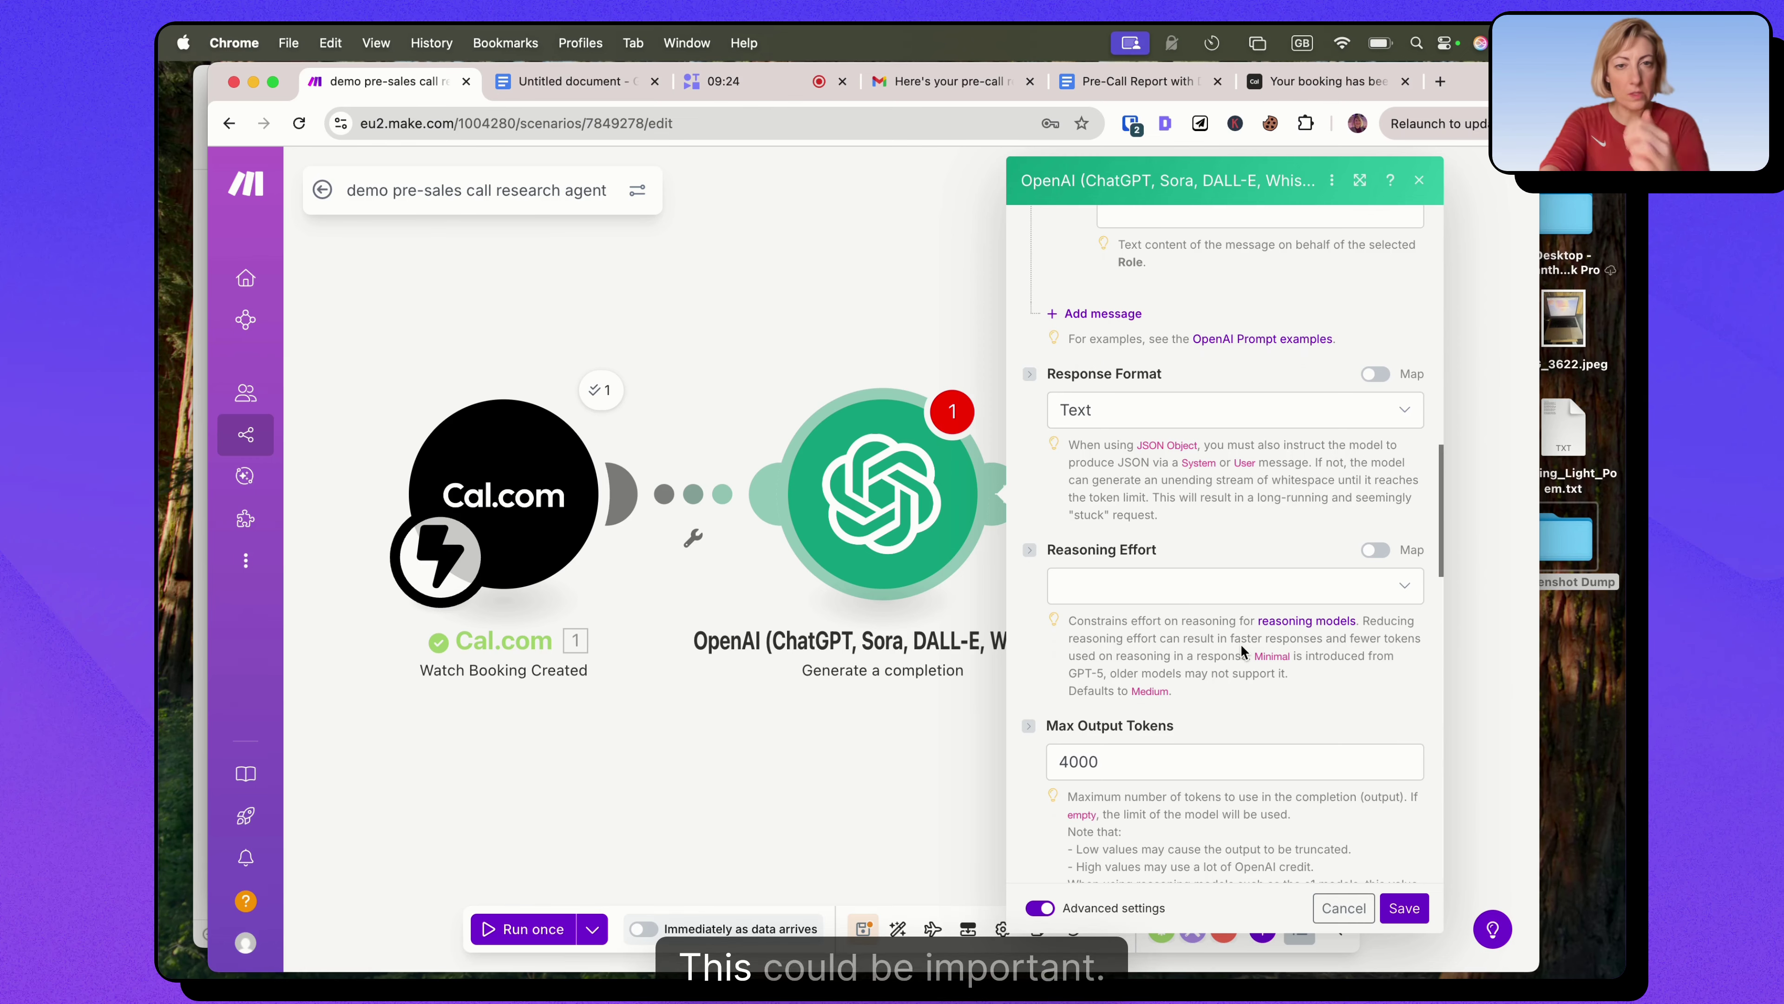
pyautogui.scroll(-8, 1242, 650)
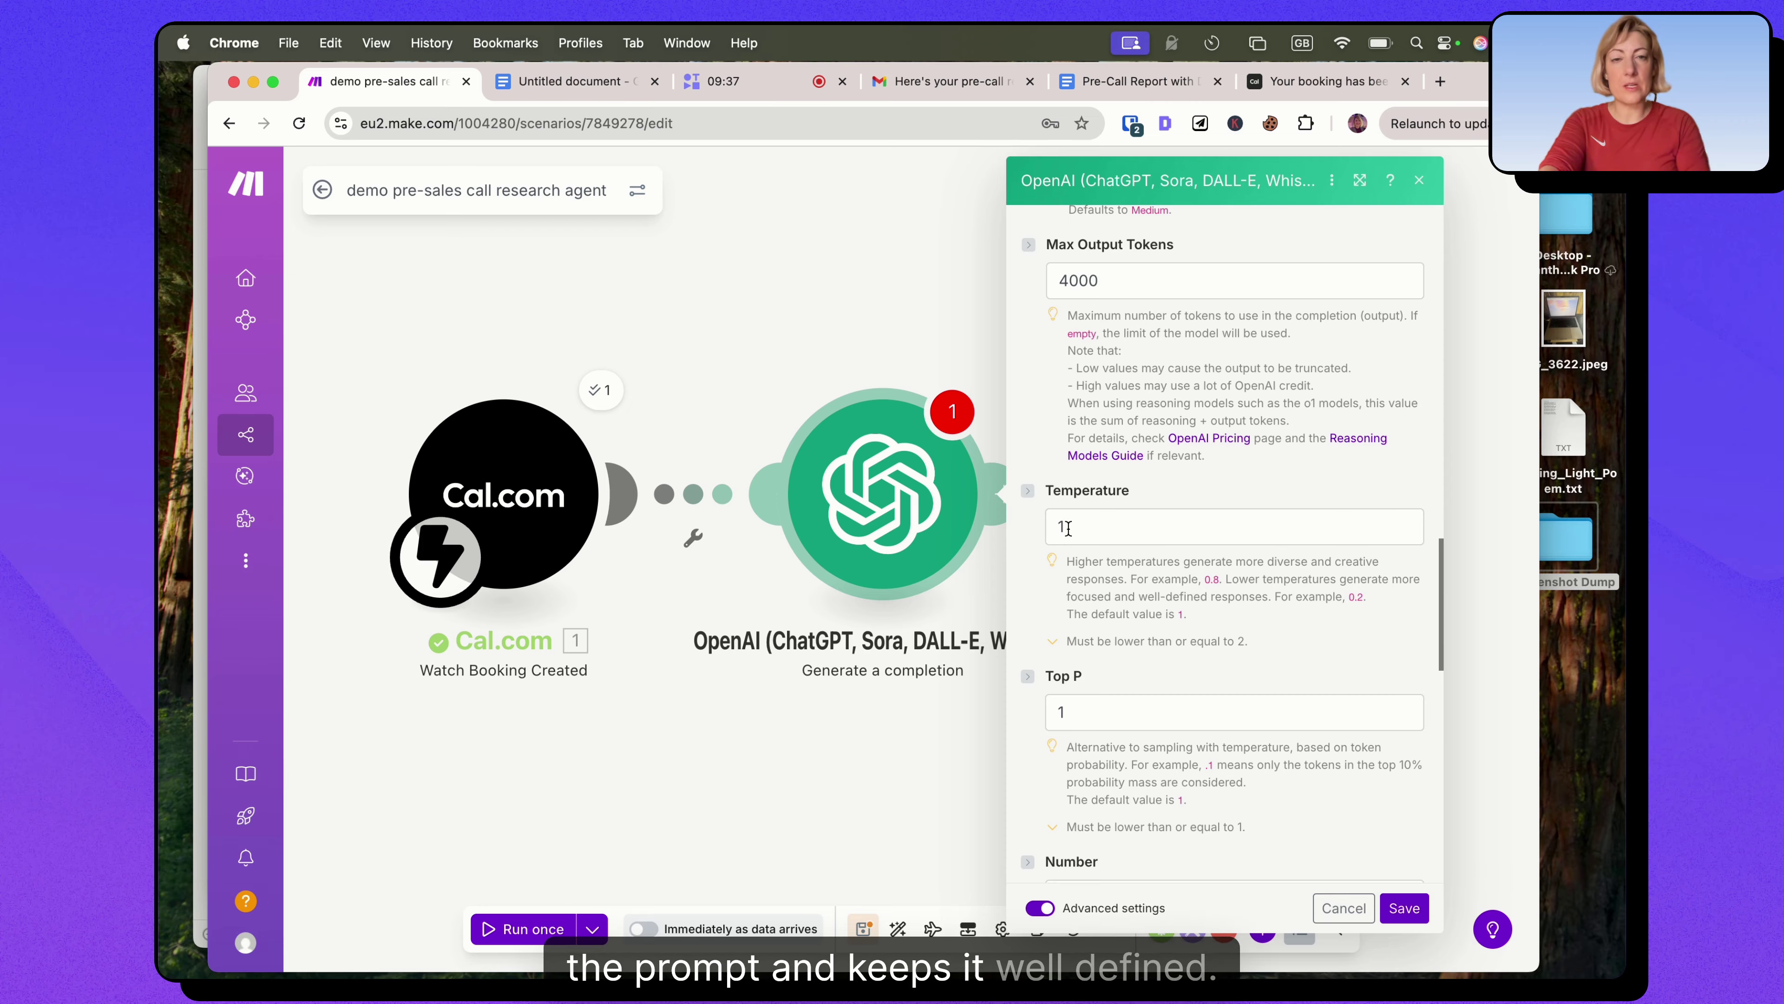
pyautogui.click(1068, 529)
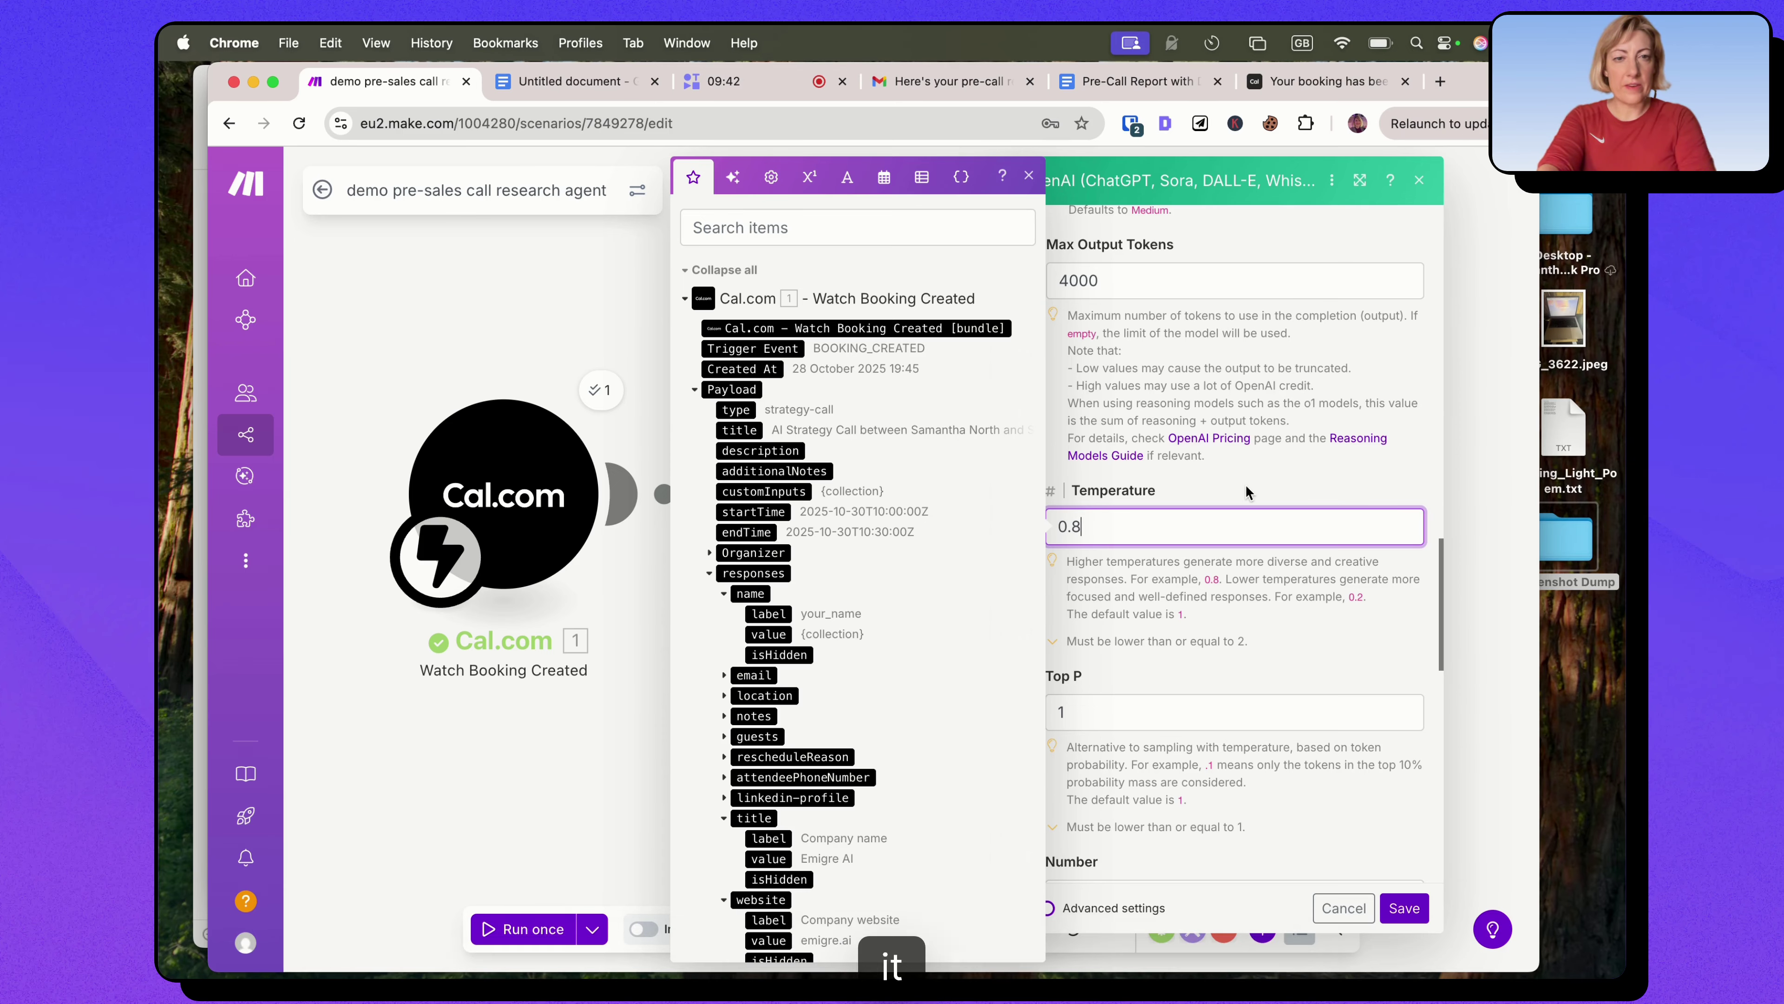
pyautogui.click(1233, 479)
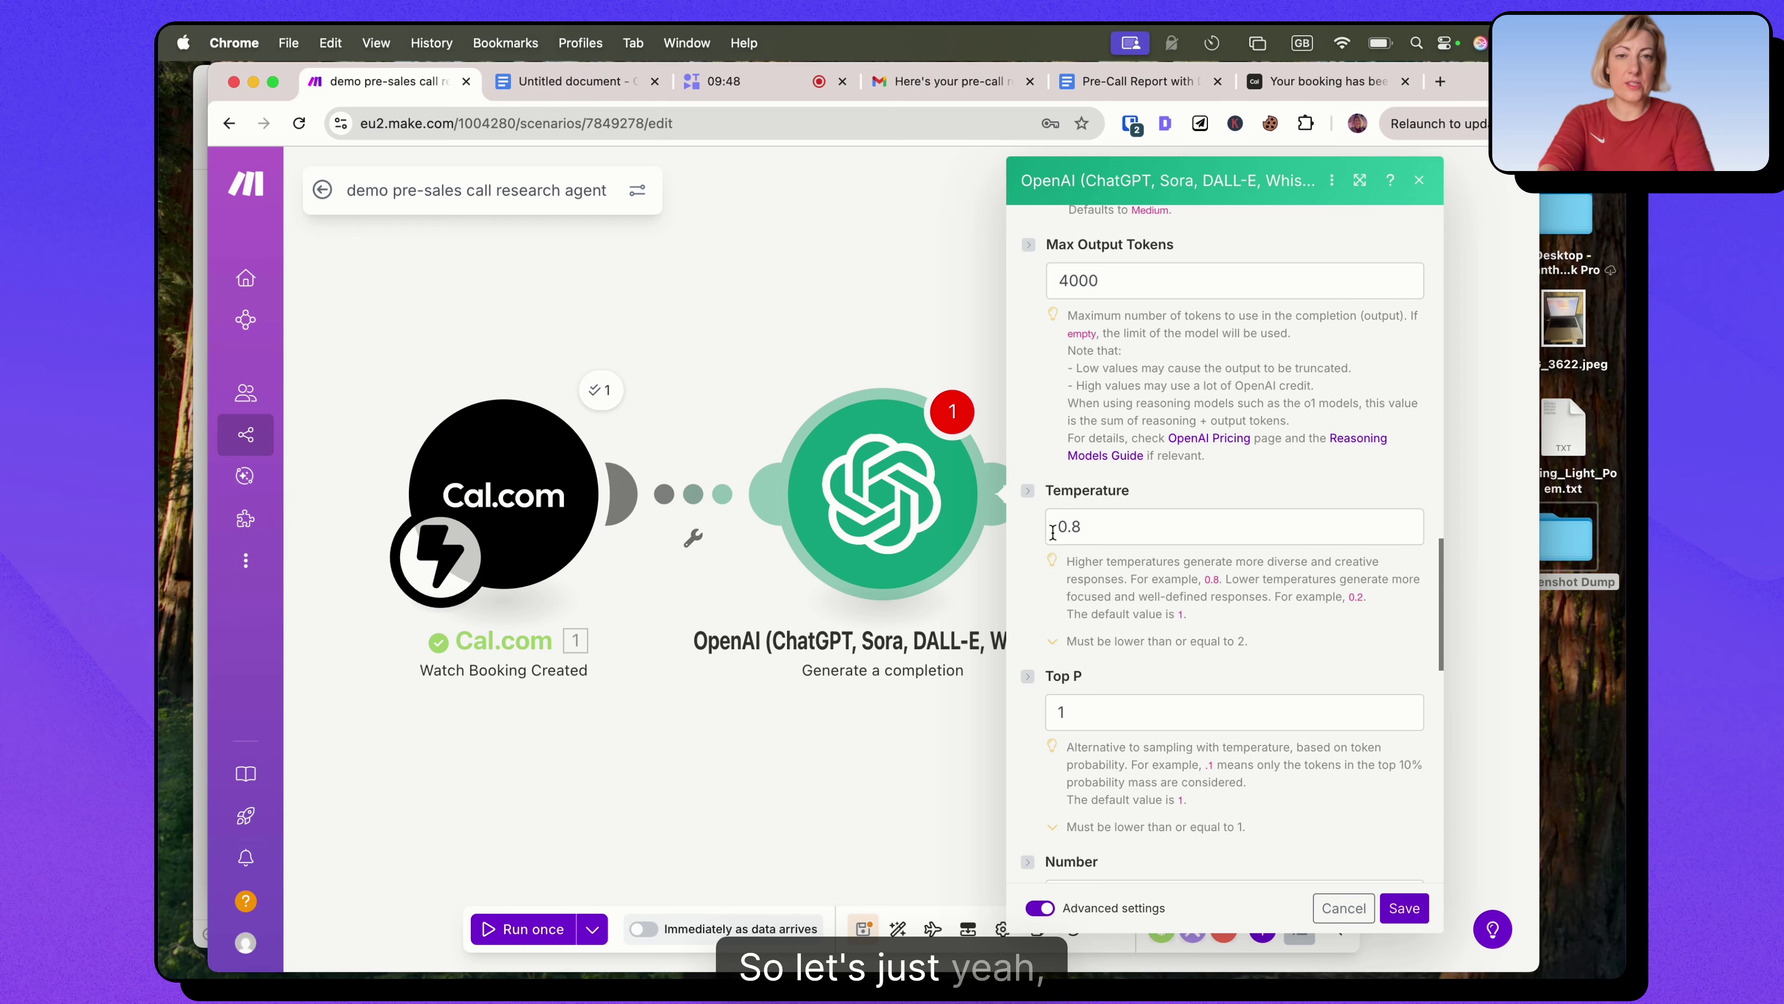
pyautogui.click(1405, 908)
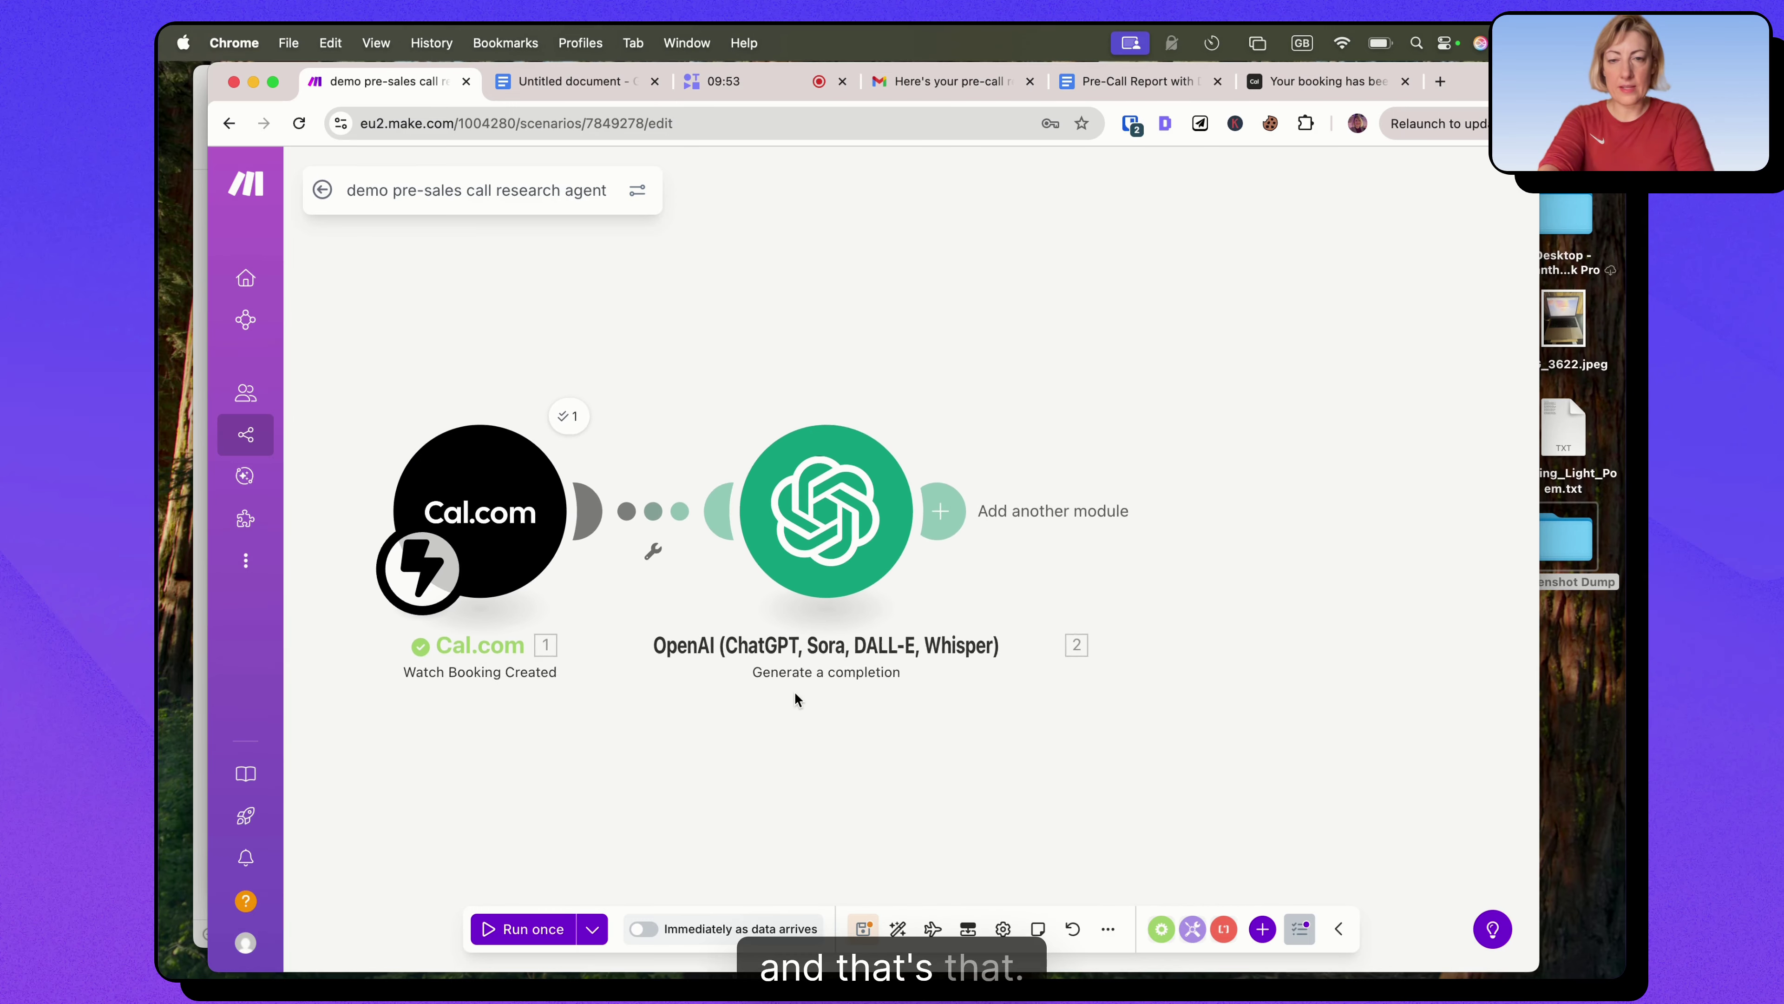
# Save the scenario and add a Google Docs 'Create a Document' module after OpenAI.
pyautogui.click(861, 929)
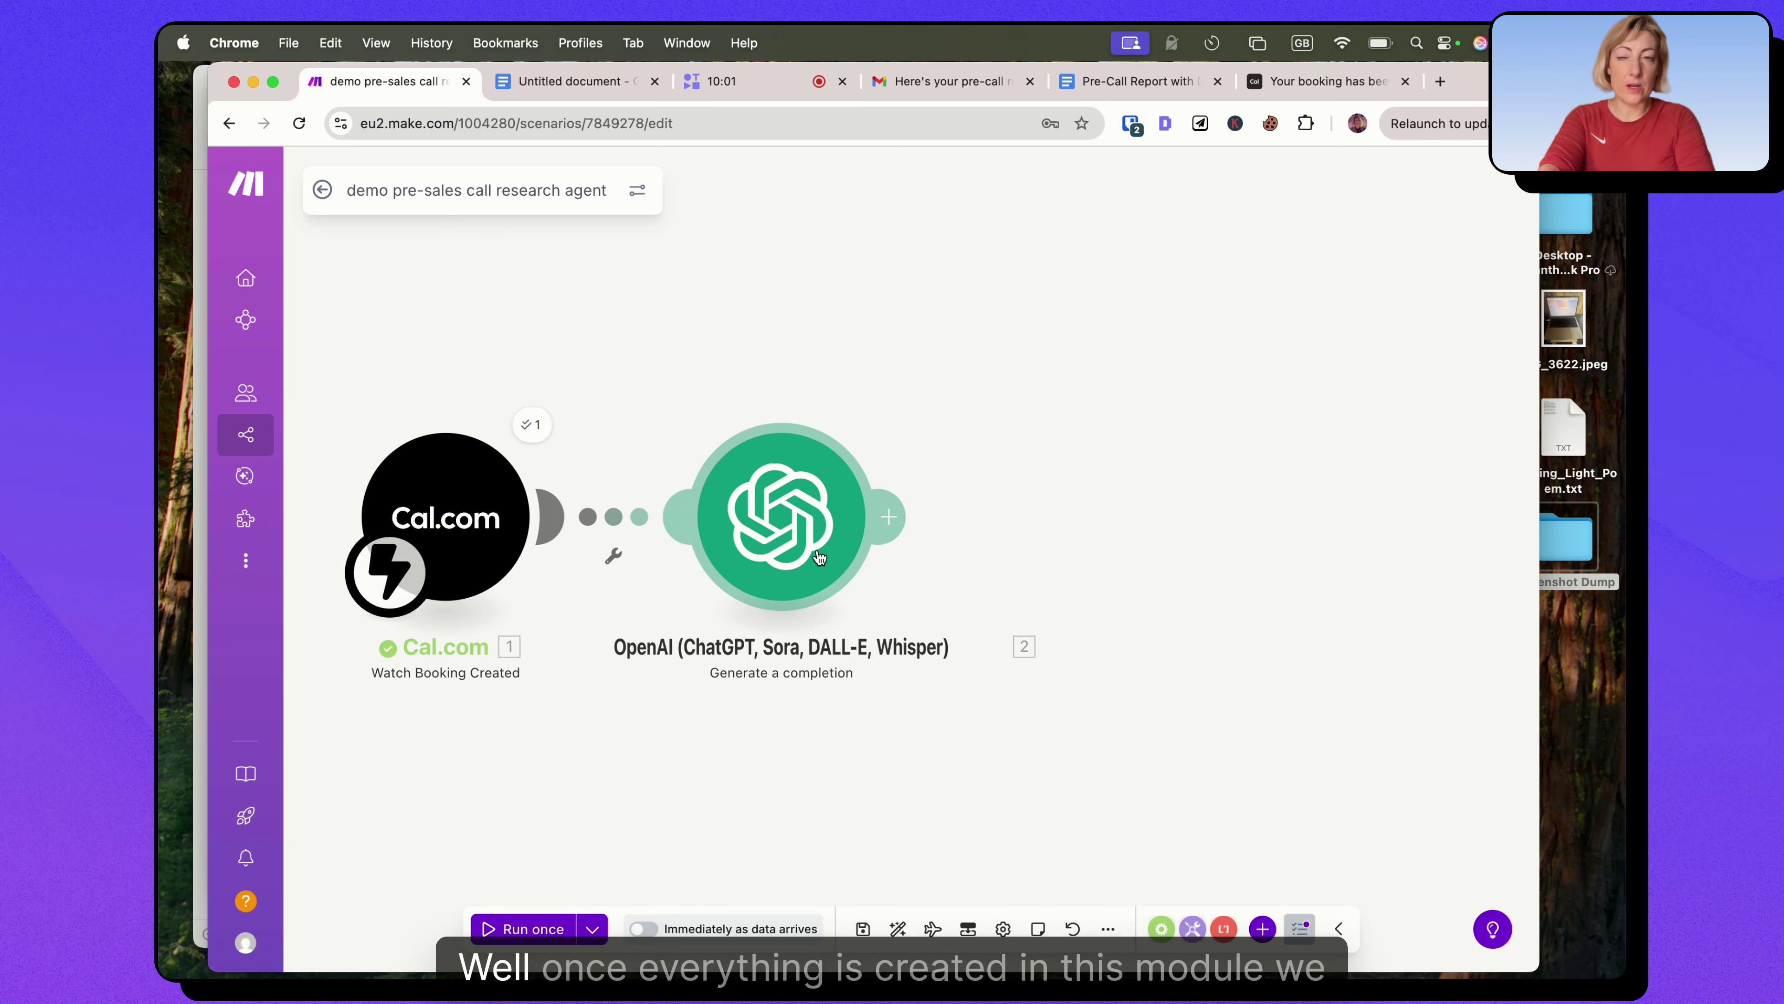
pyautogui.click(893, 518)
pyautogui.click(701, 735)
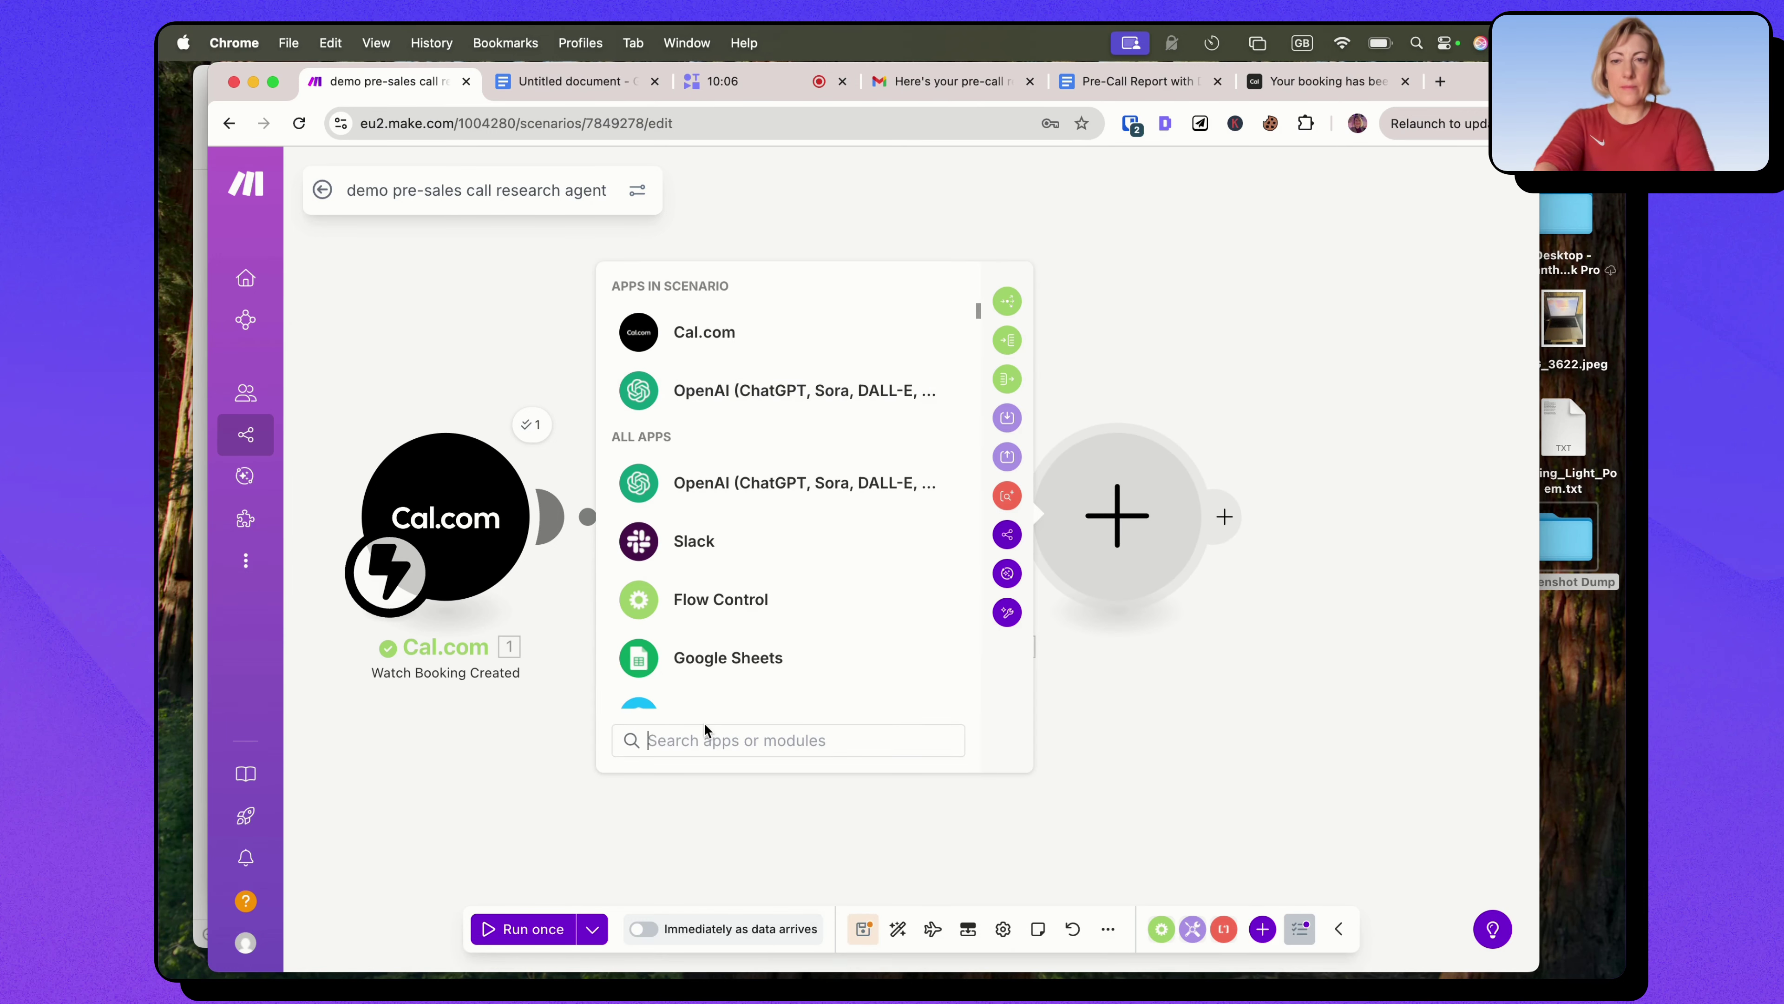
pyautogui.write('google docs')
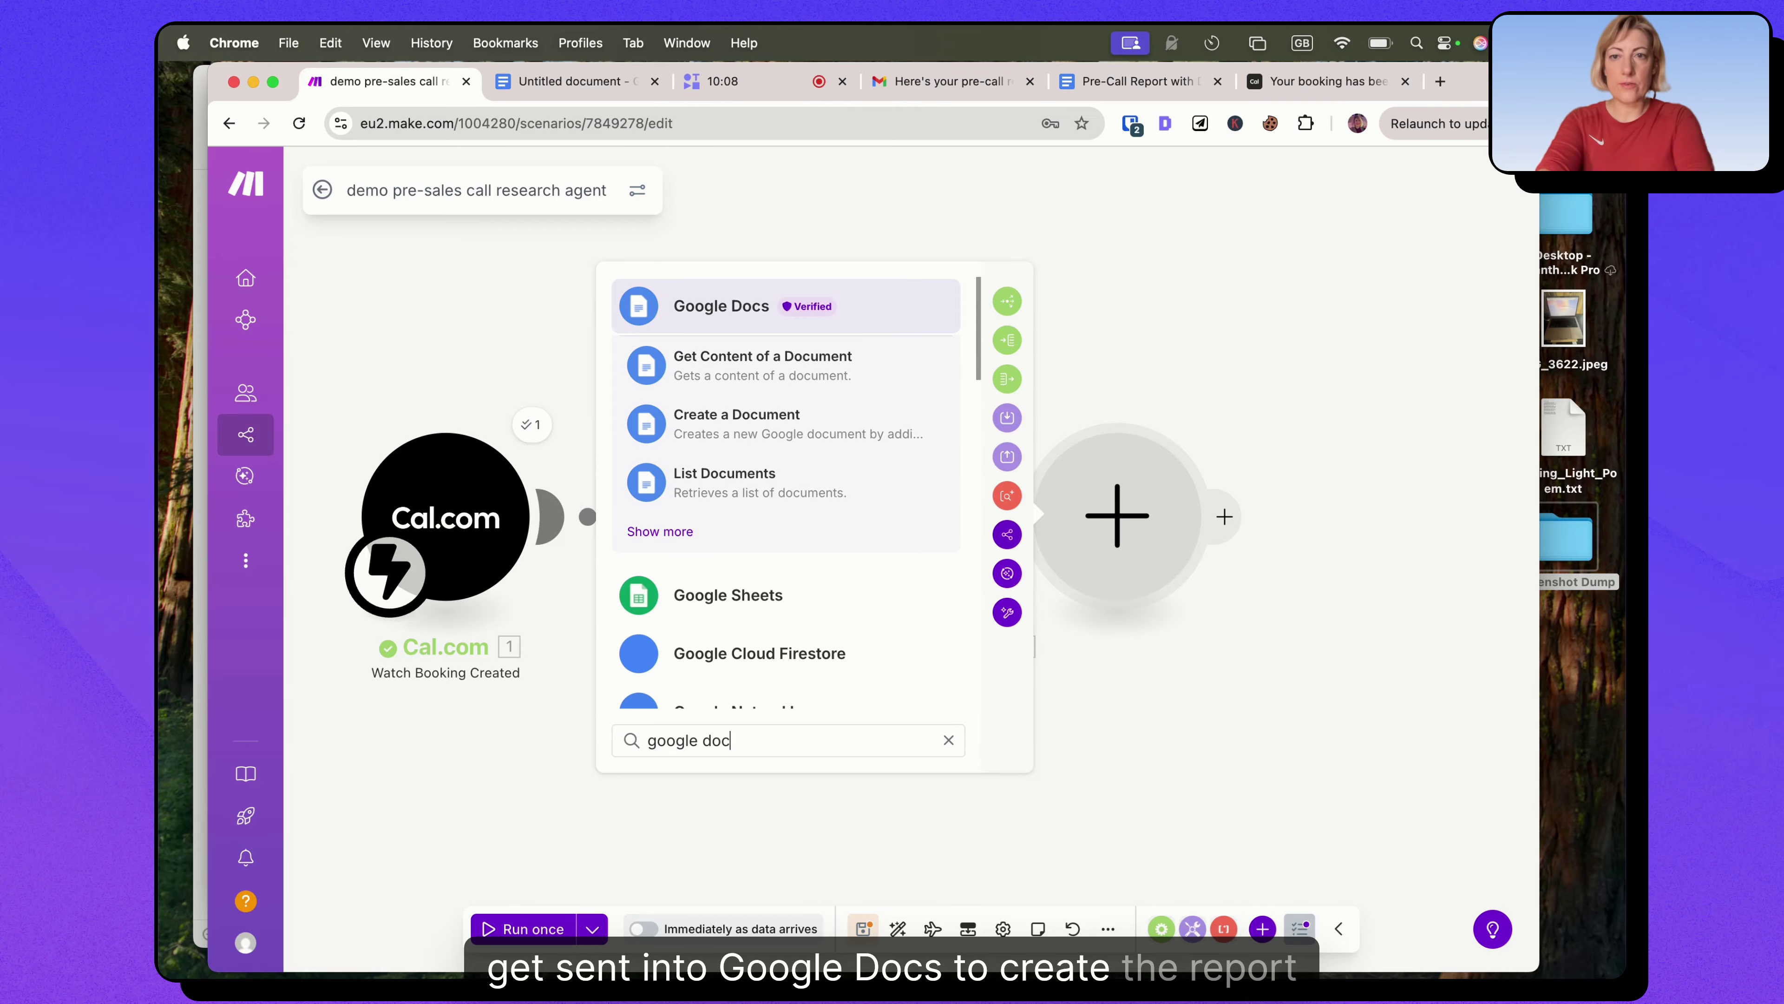
pyautogui.click(743, 433)
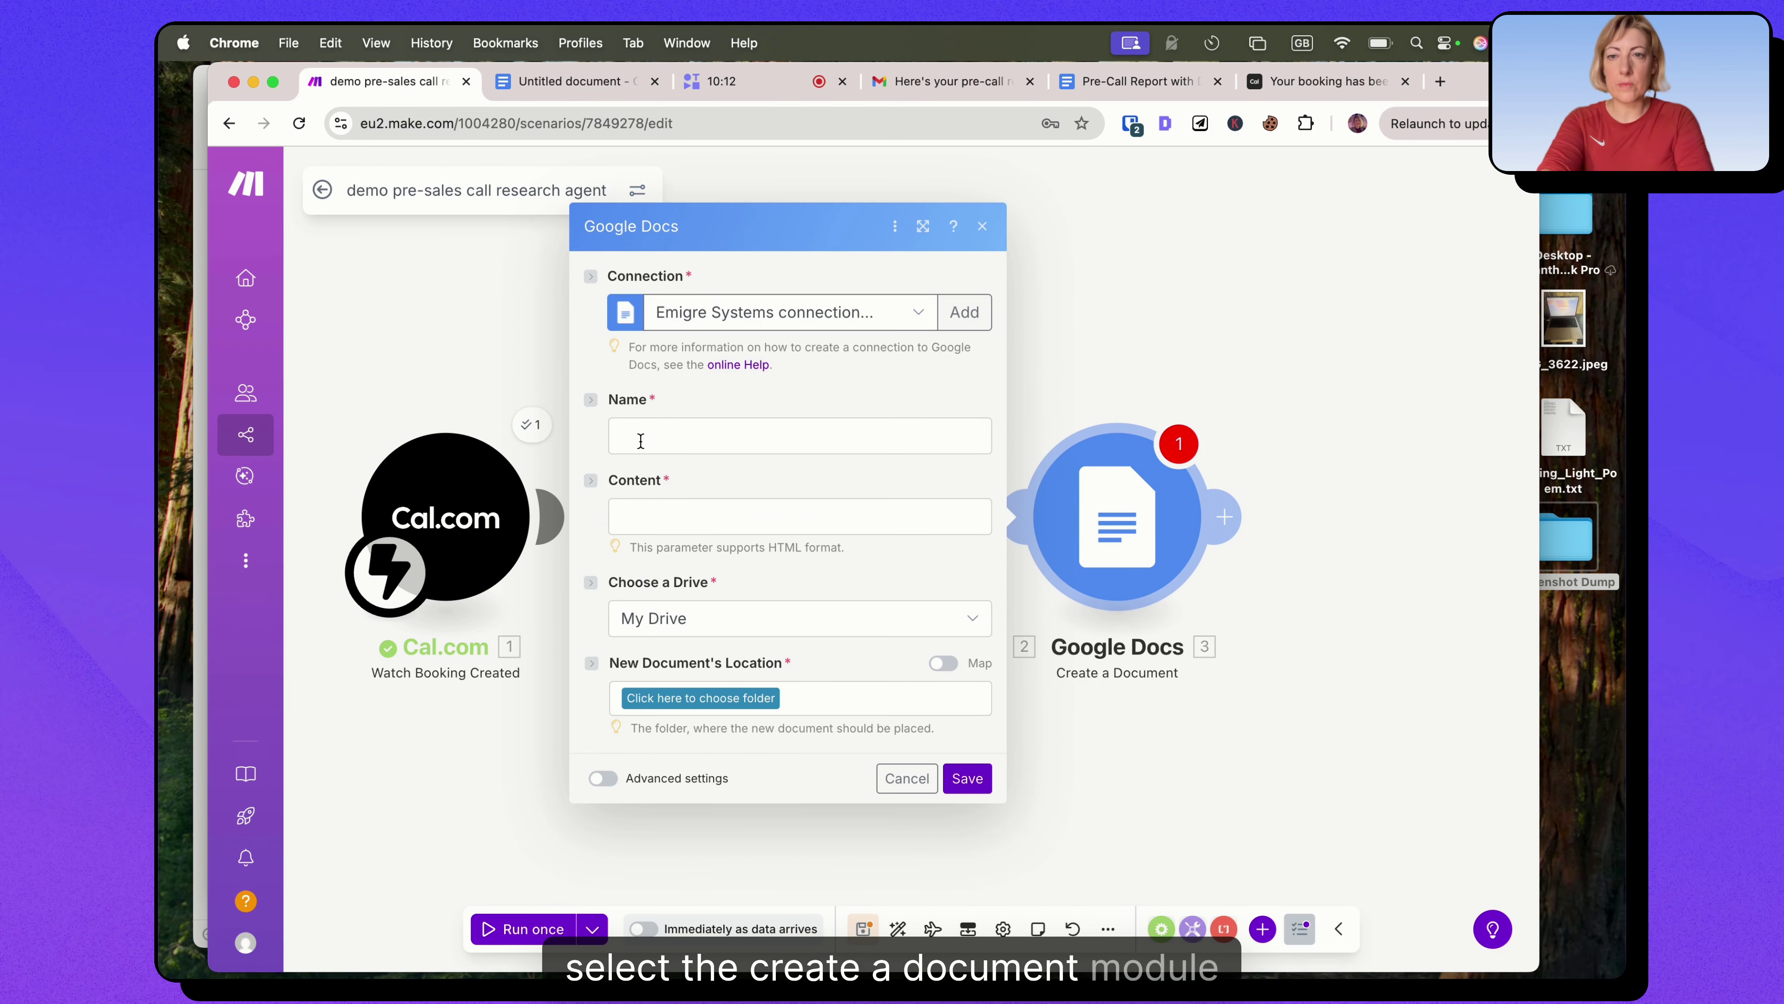
# Name the document 'Pre-Call Report with' followed by the Cal.com responses > title > value.
pyautogui.click(641, 440)
pyautogui.write('Pre-Call Report with')
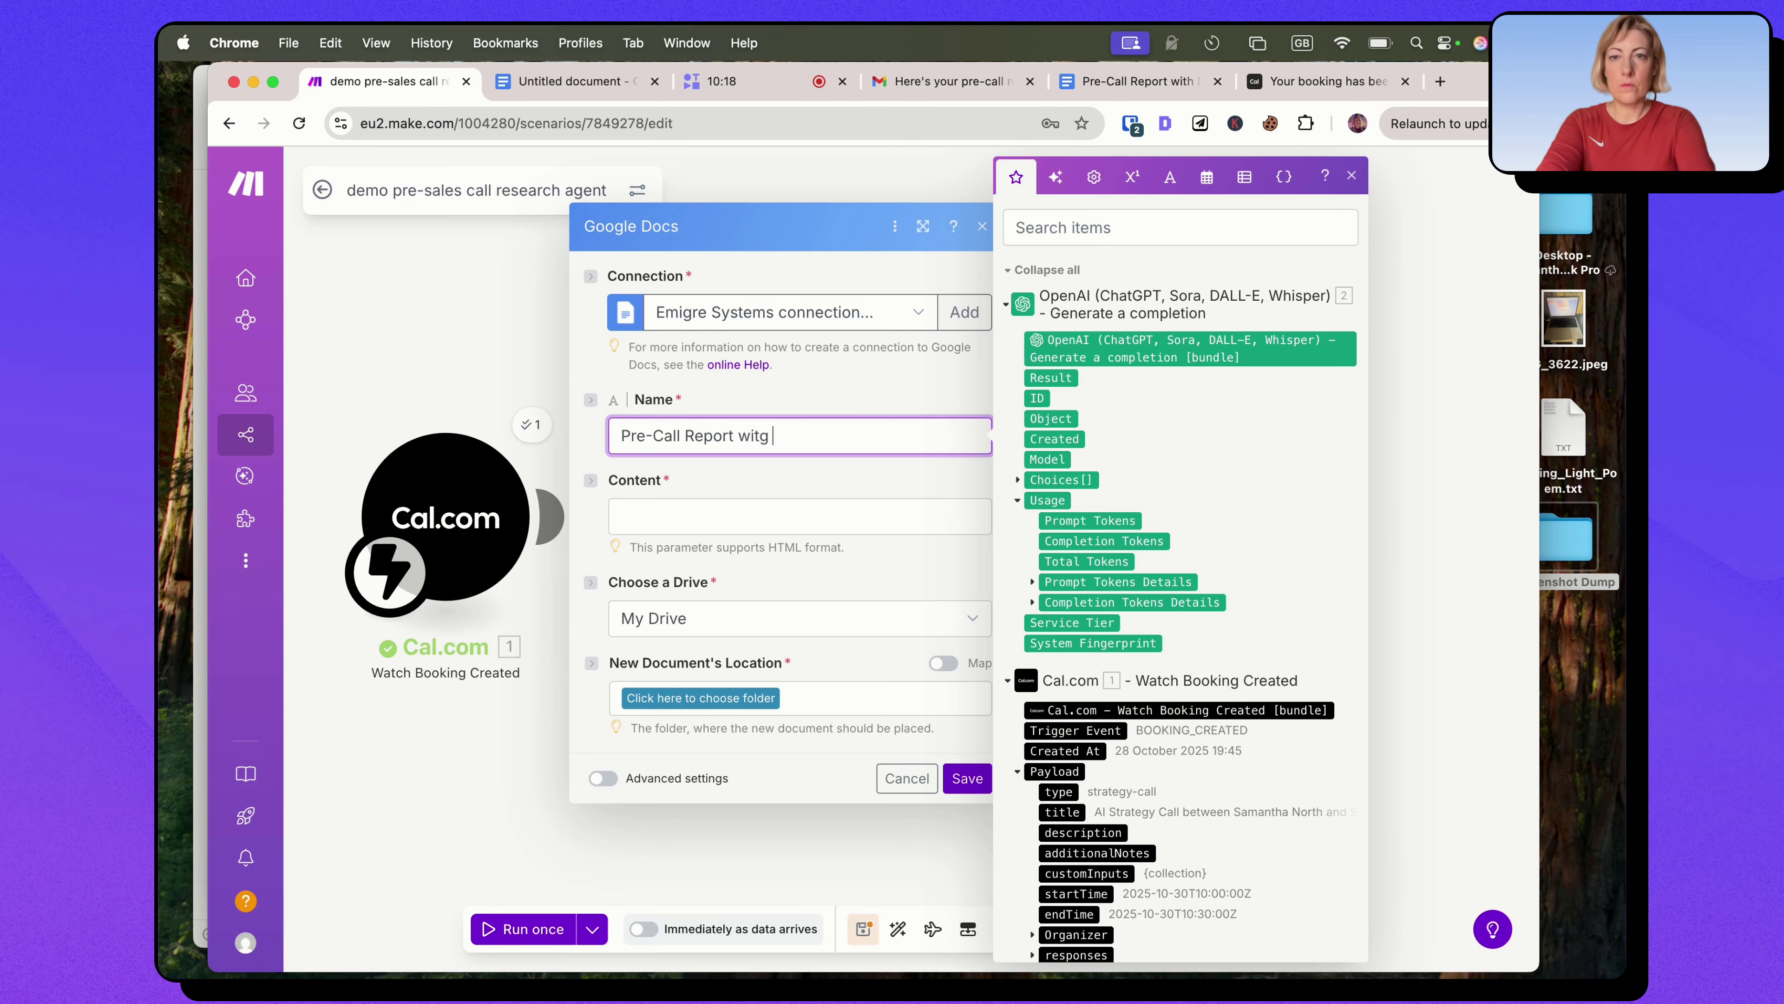
pyautogui.scroll(-5, 1168, 604)
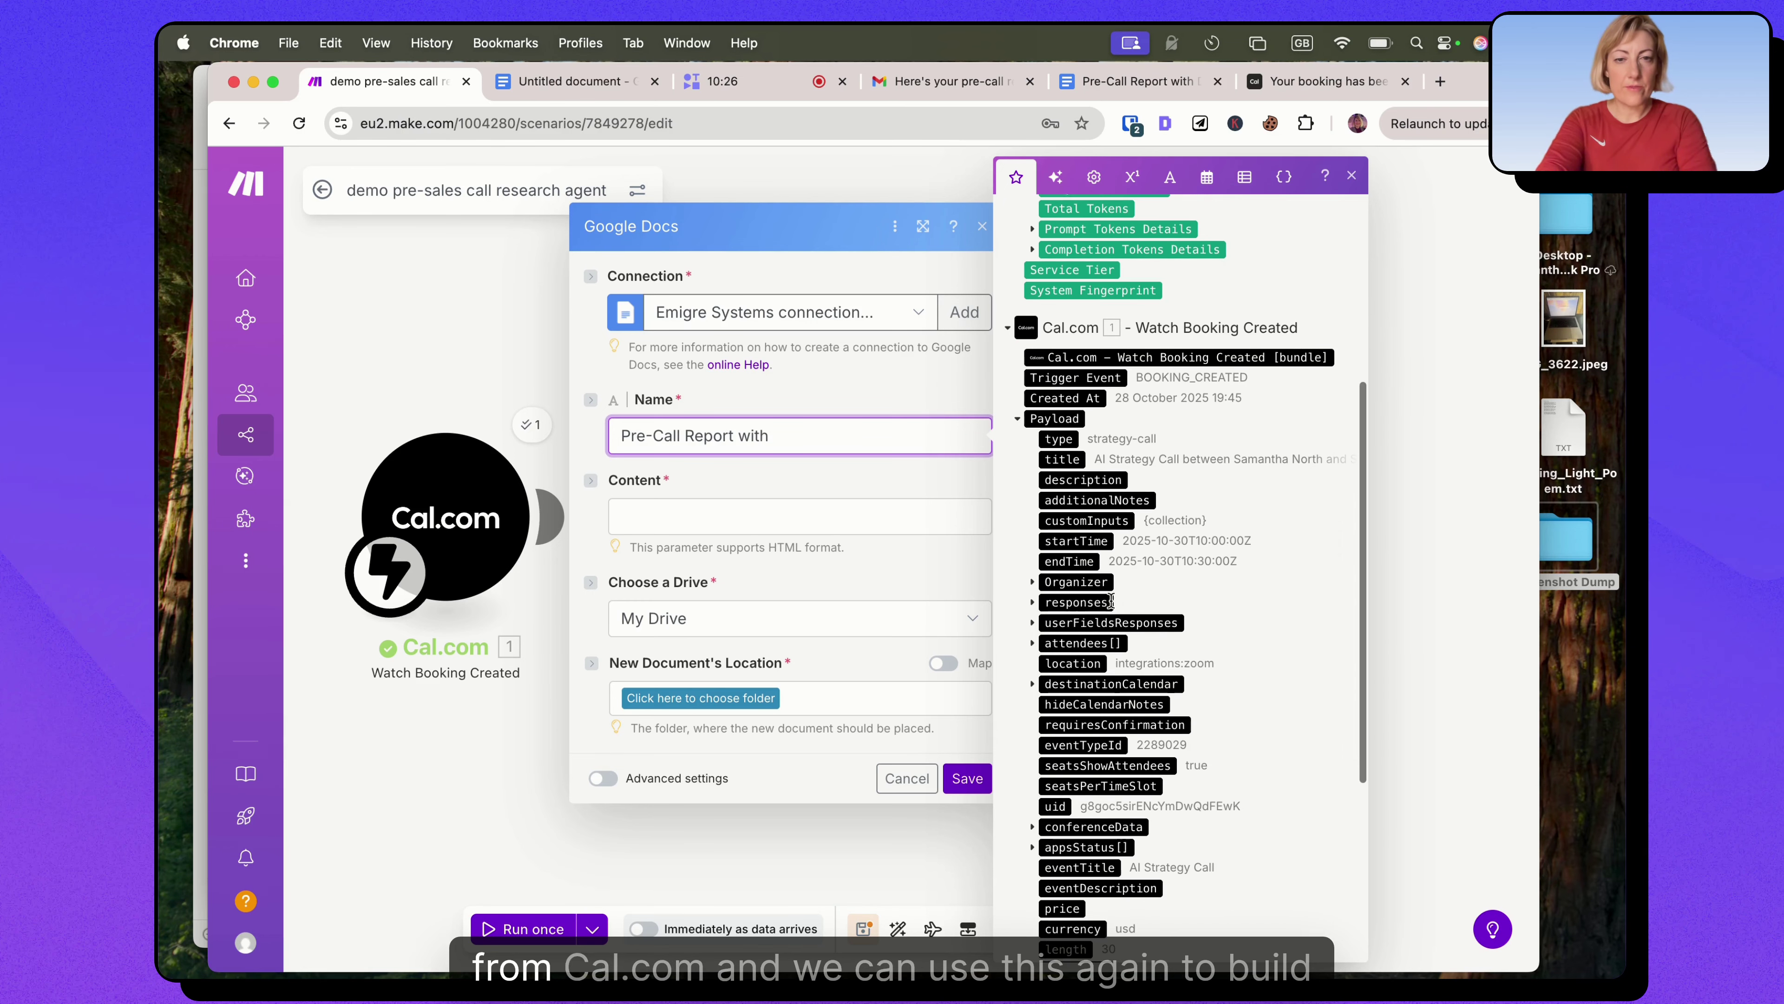
pyautogui.scroll(-1, 1110, 601)
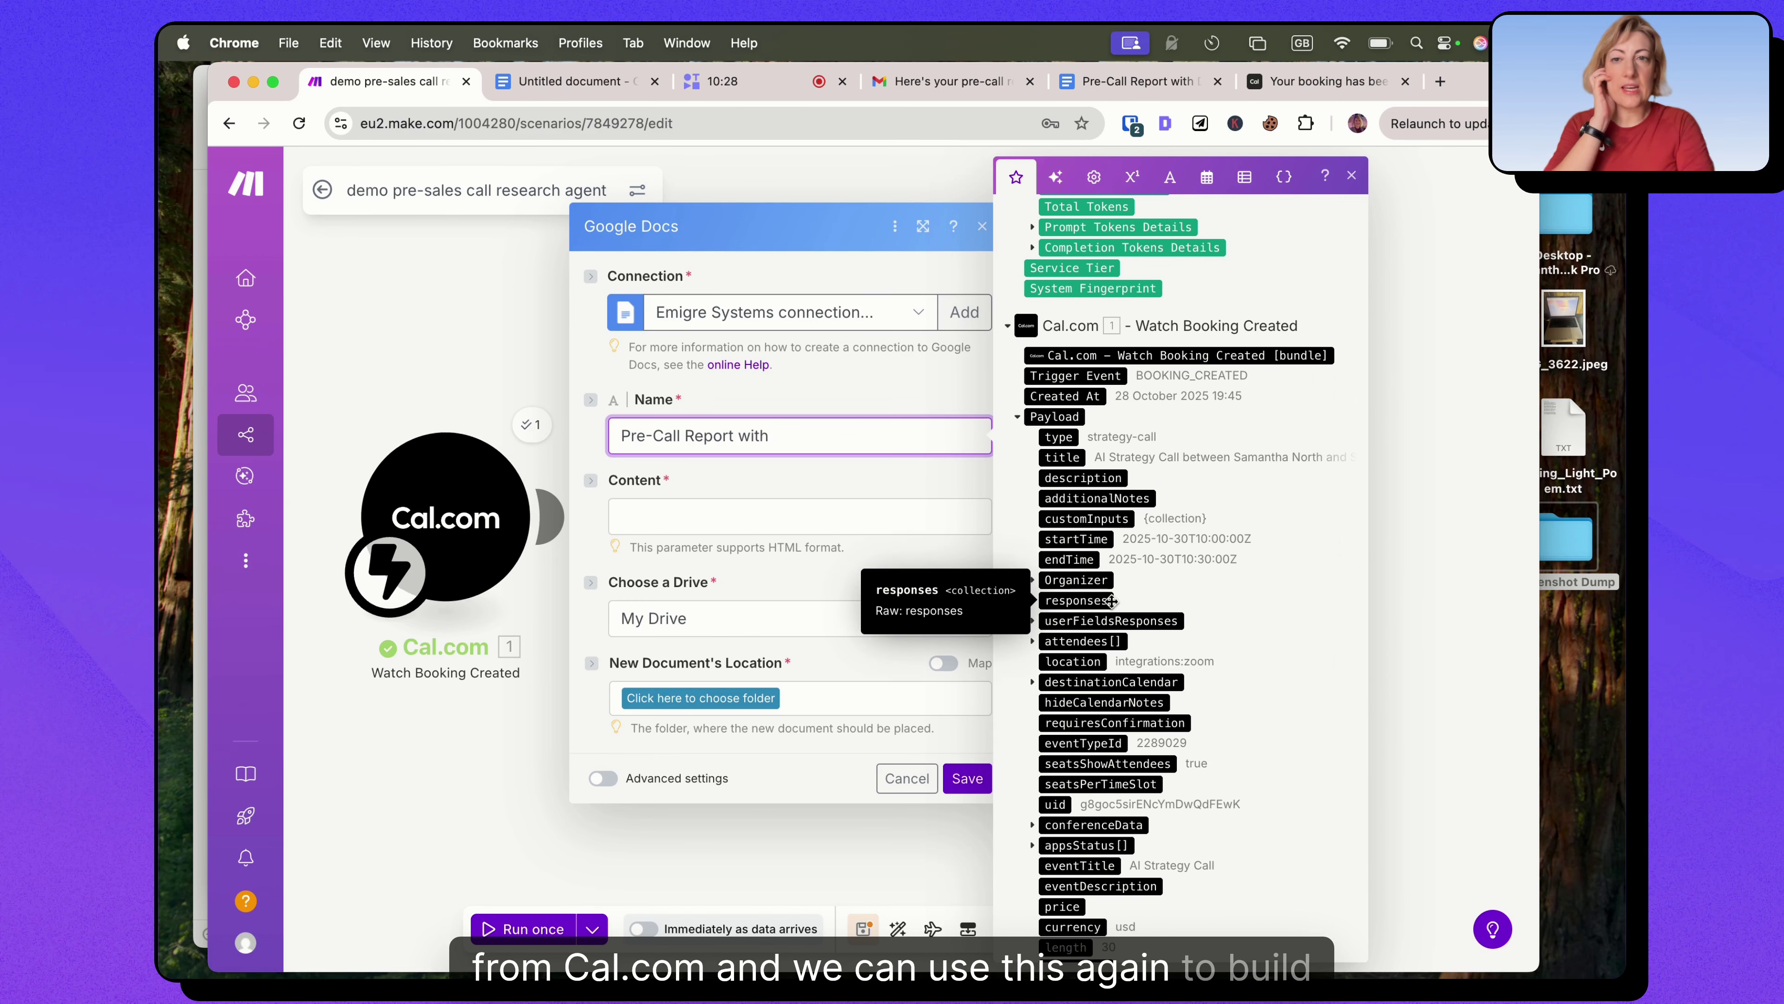
pyautogui.scroll(-5, 1138, 593)
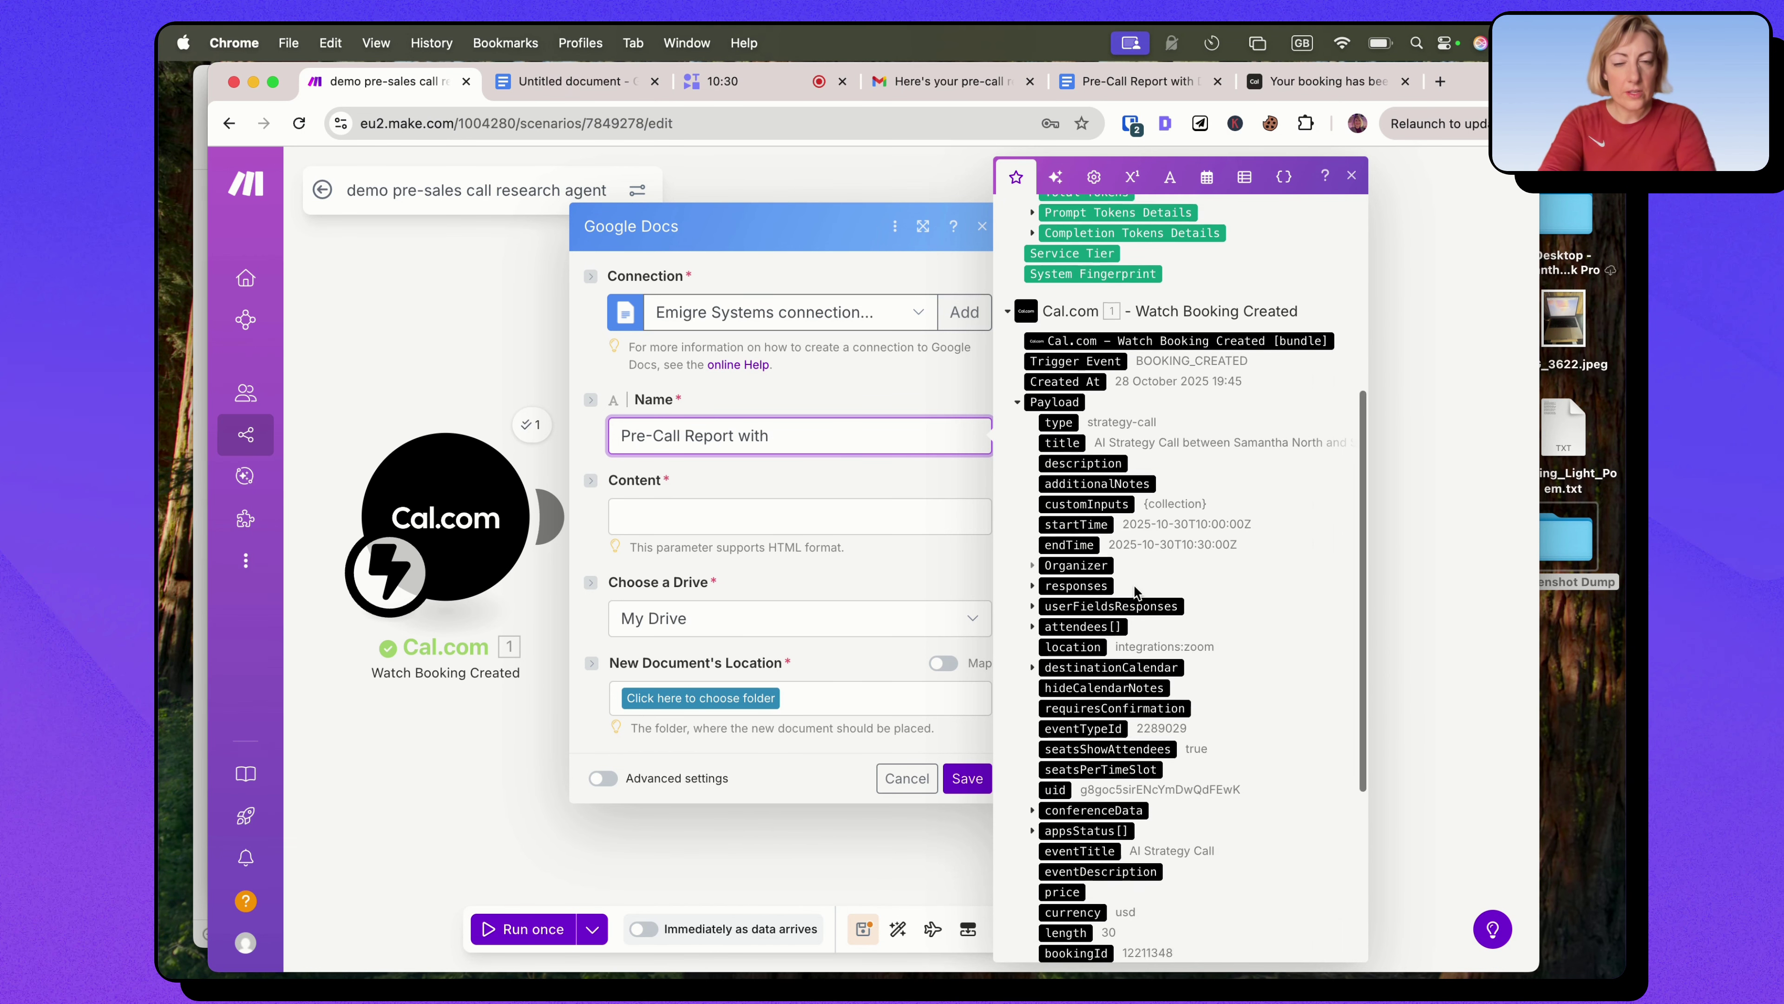
pyautogui.scroll(4, 1135, 587)
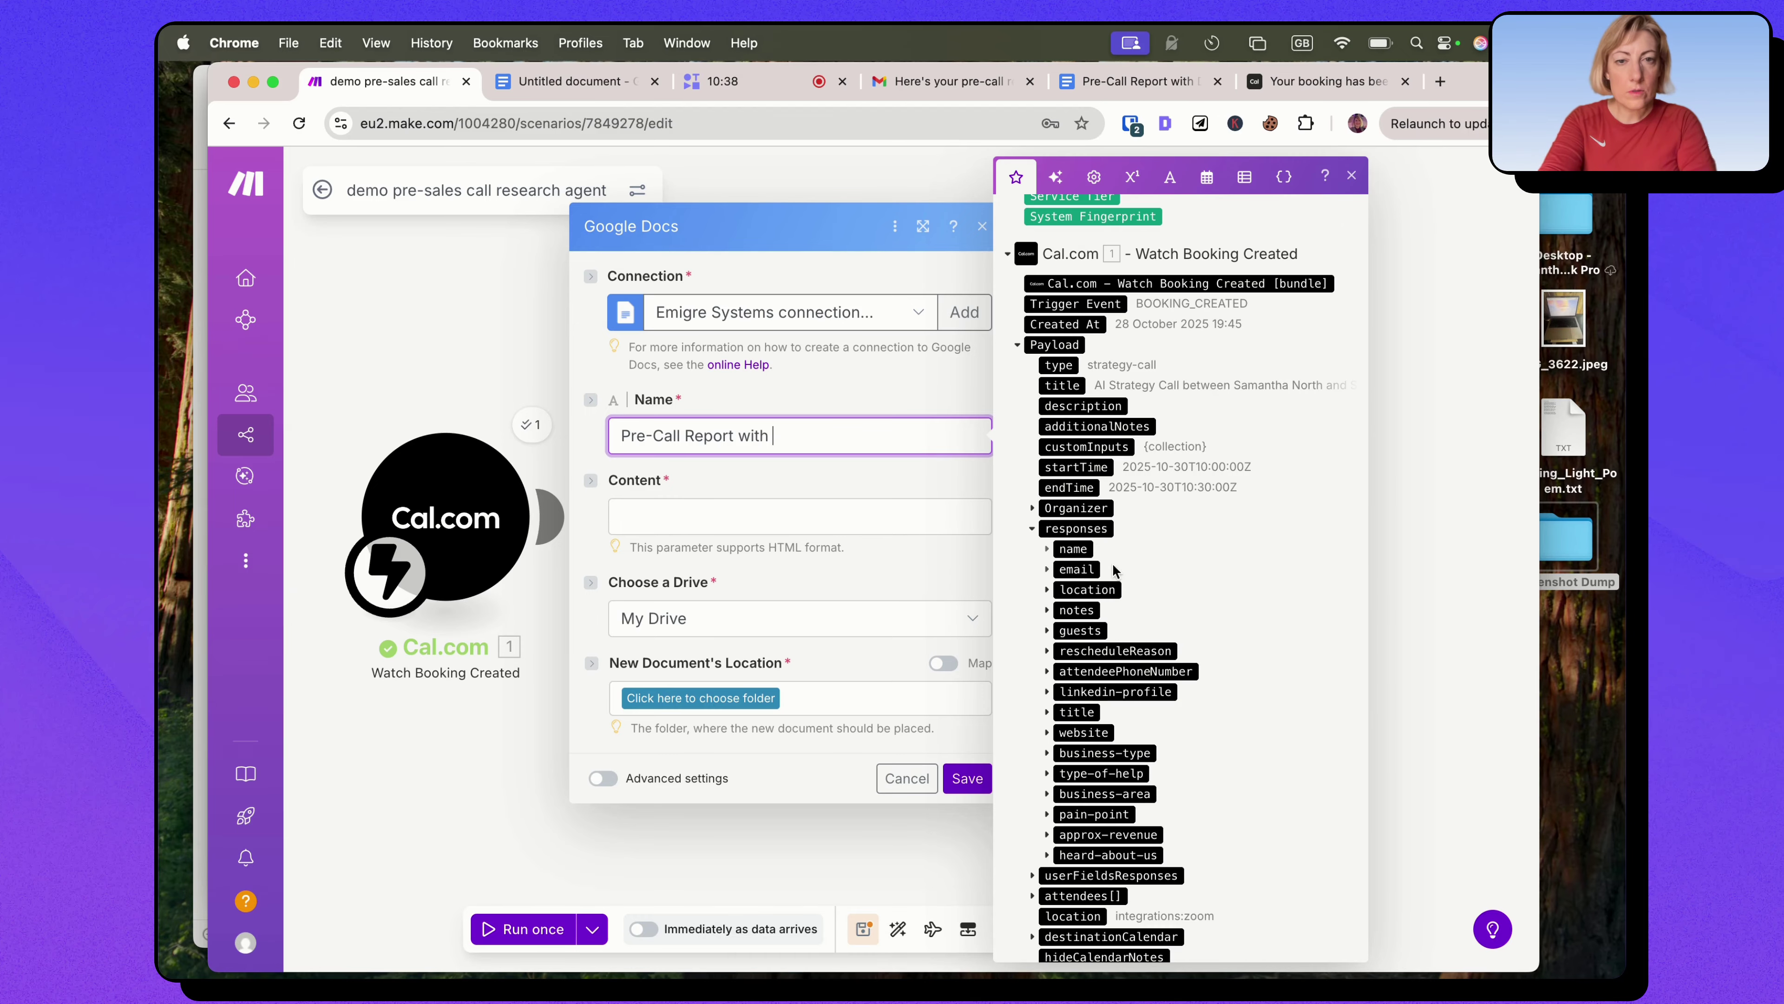
pyautogui.click(1076, 528)
pyautogui.click(1077, 712)
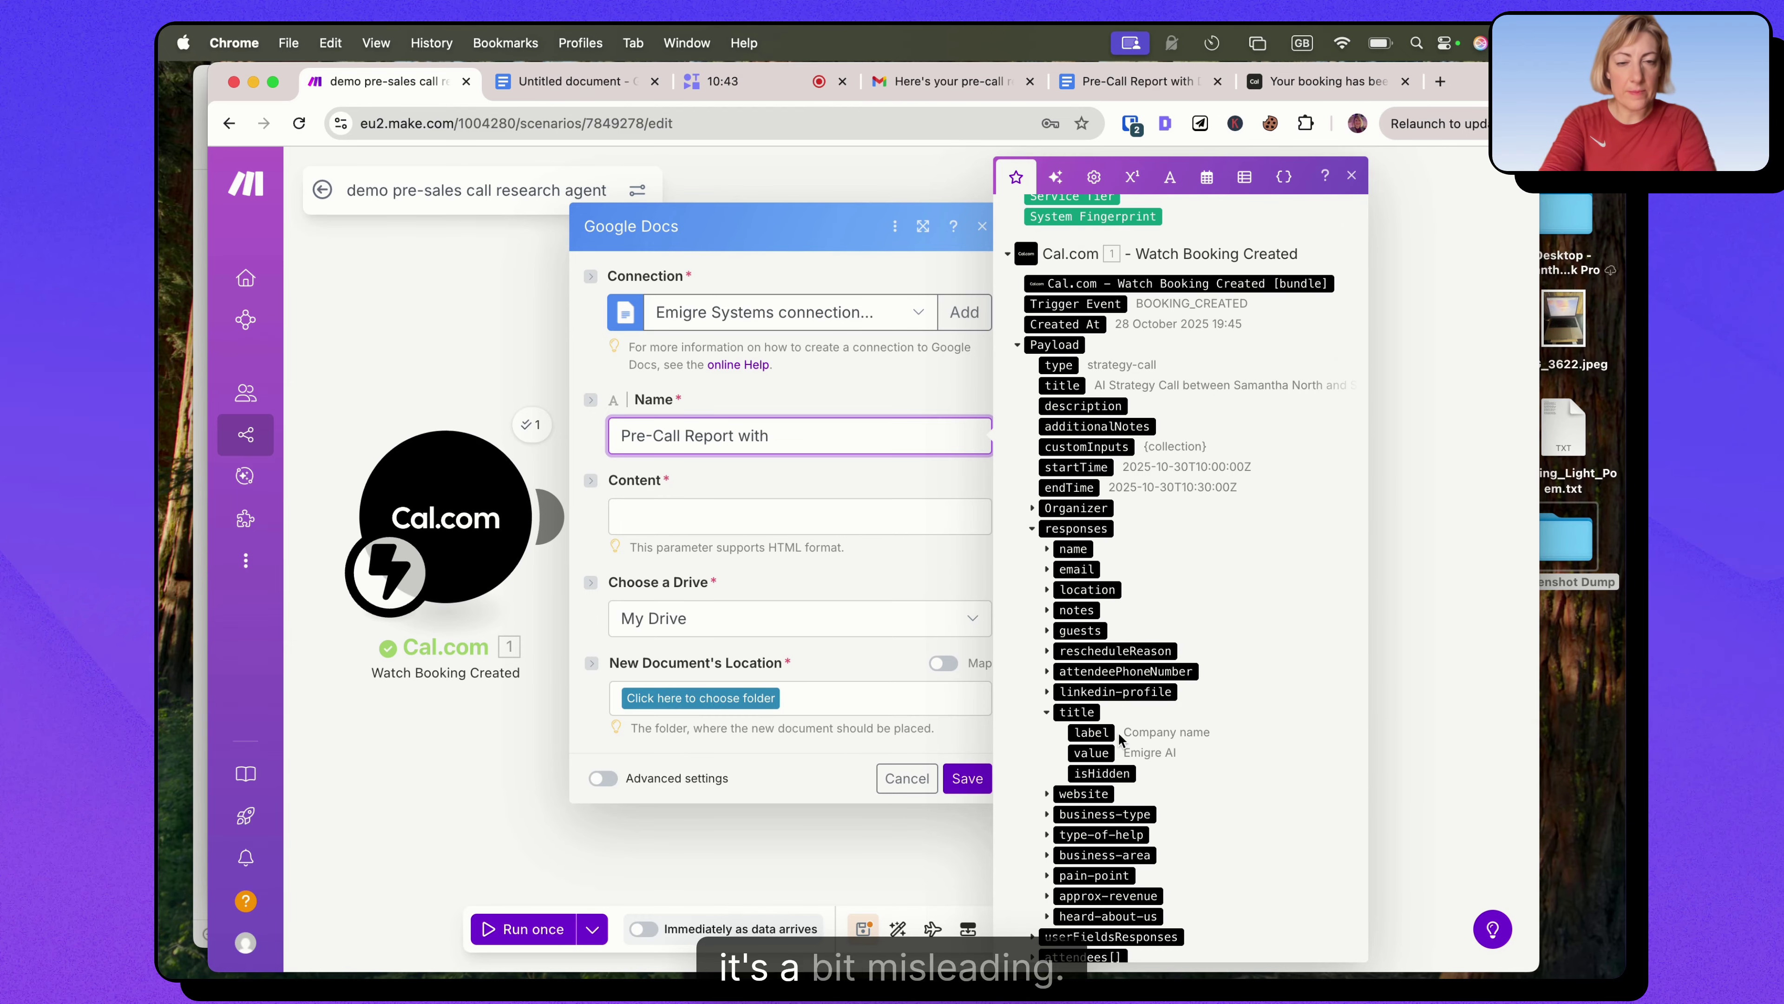
pyautogui.click(1093, 753)
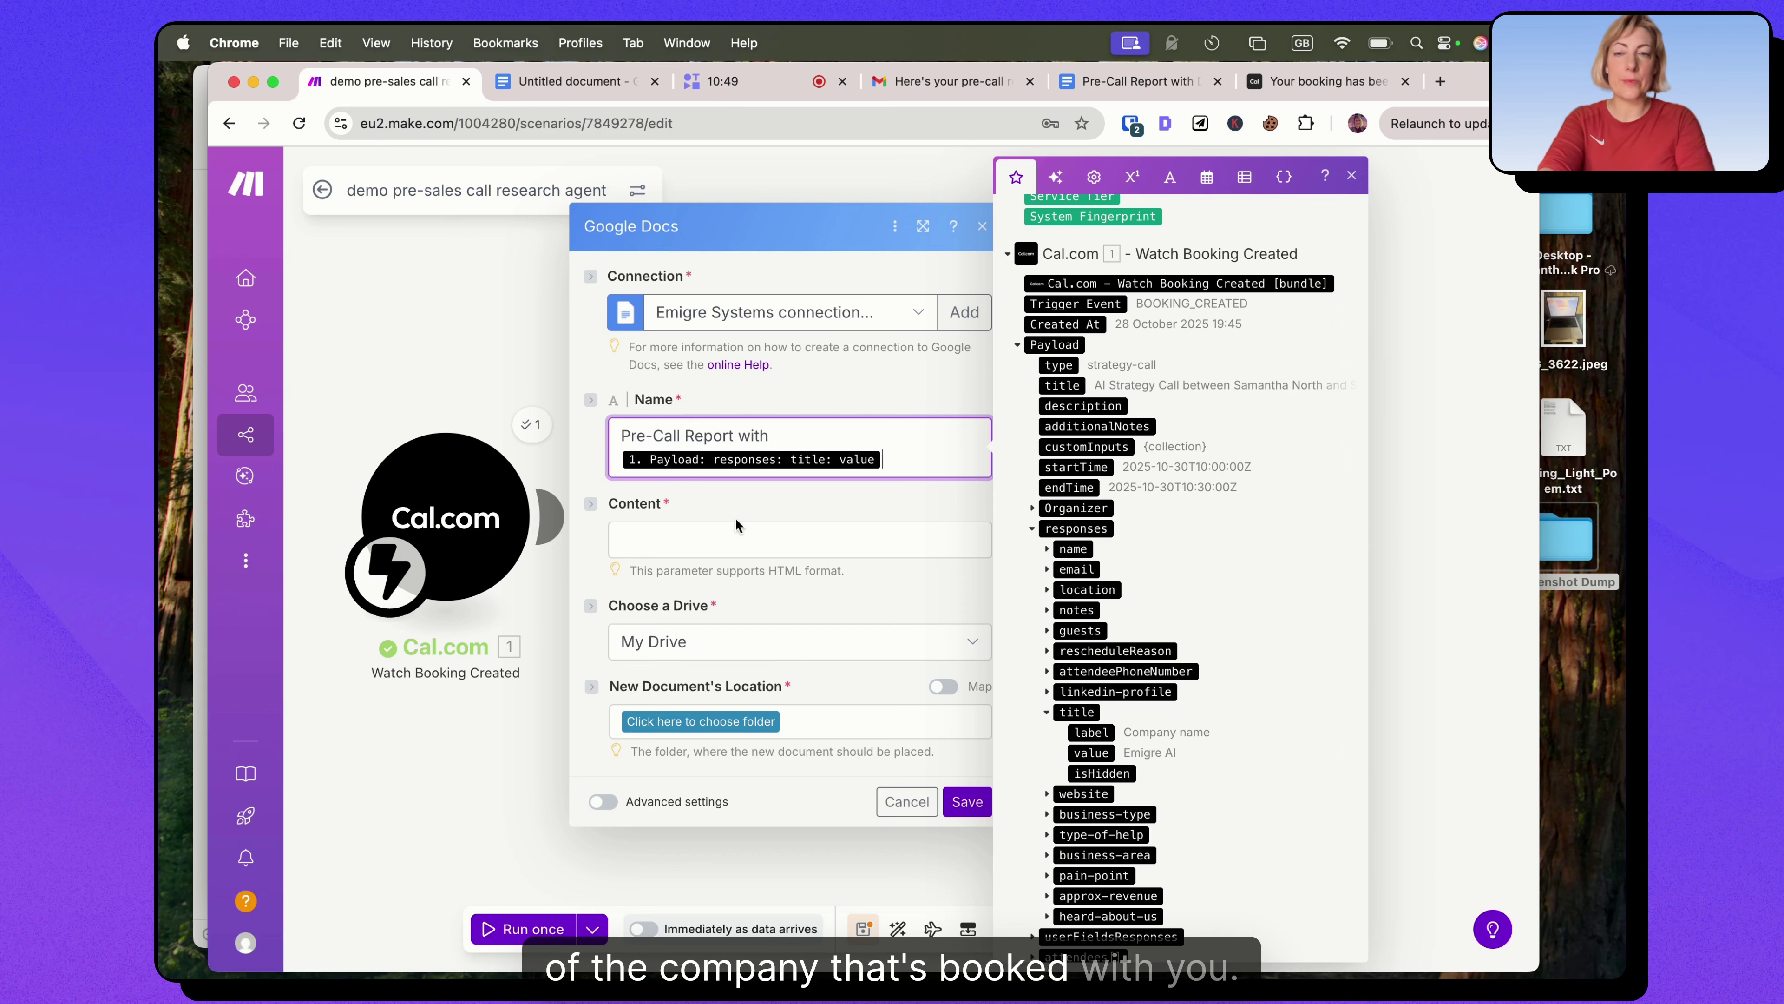
pyautogui.click(671, 539)
# Map OpenAI Choices[] > Message > Content into Content, then bring up the sample report.
pyautogui.scroll(3, 1157, 417)
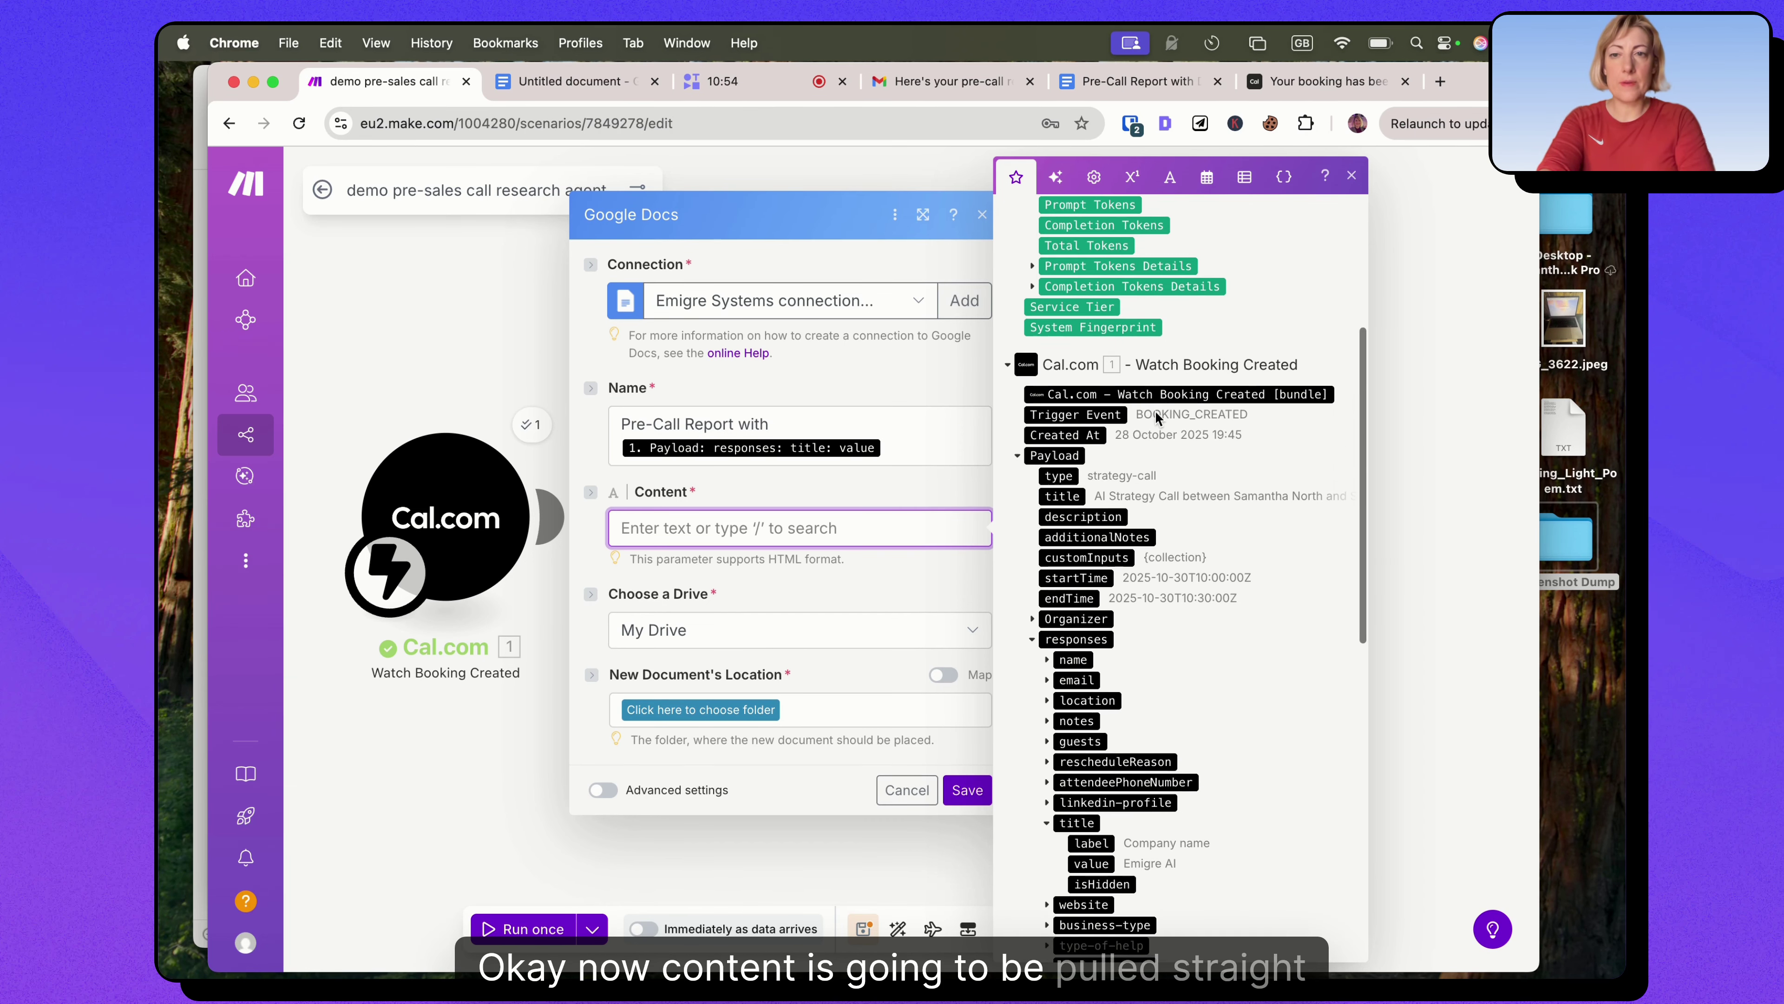
pyautogui.scroll(5, 1156, 413)
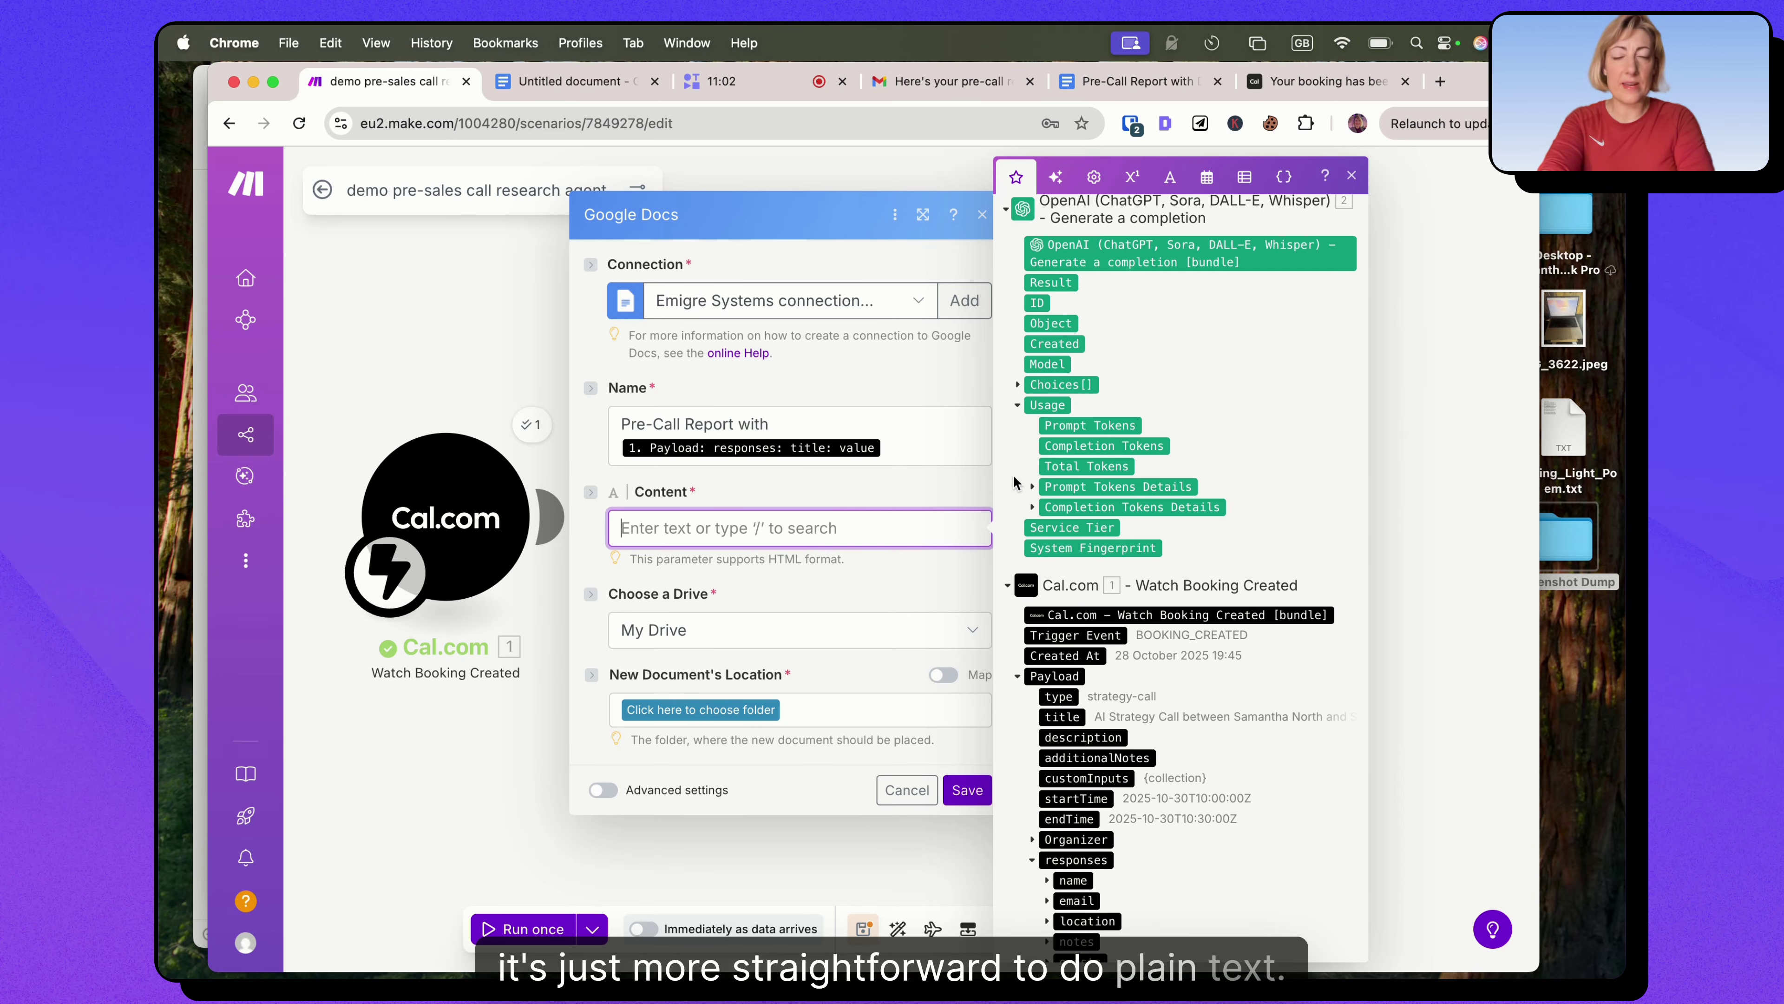
pyautogui.click(1018, 385)
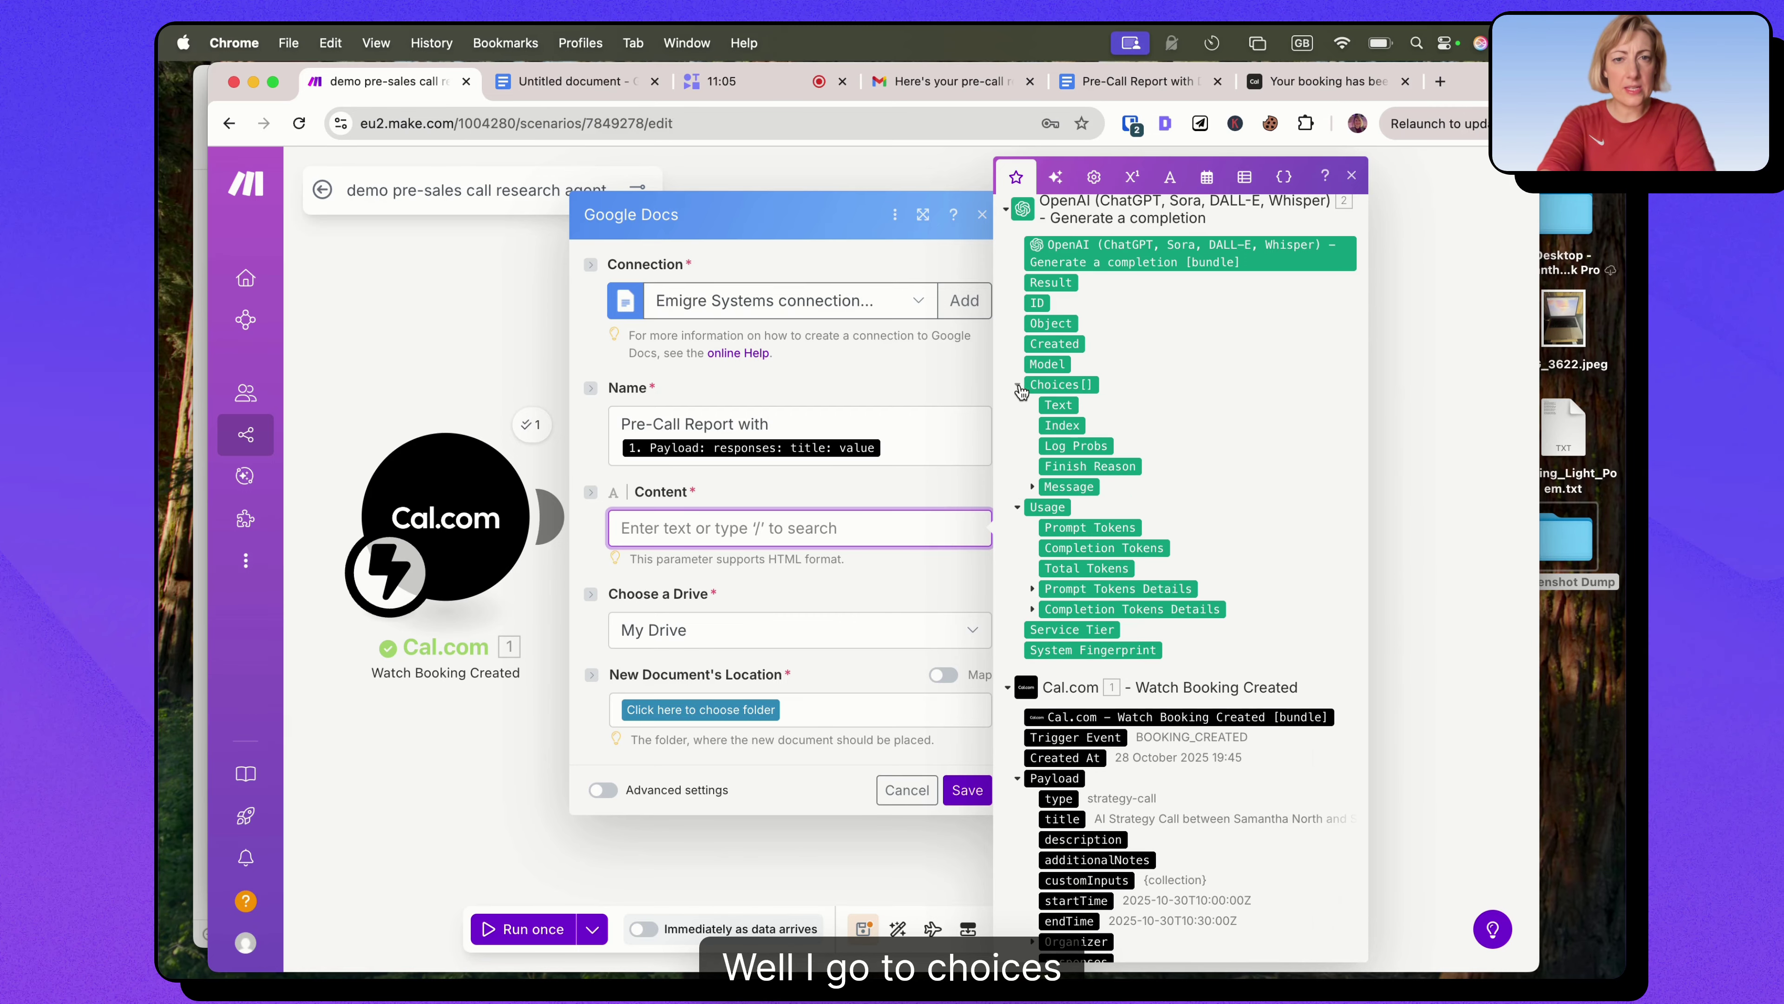
pyautogui.click(1032, 487)
pyautogui.click(1094, 529)
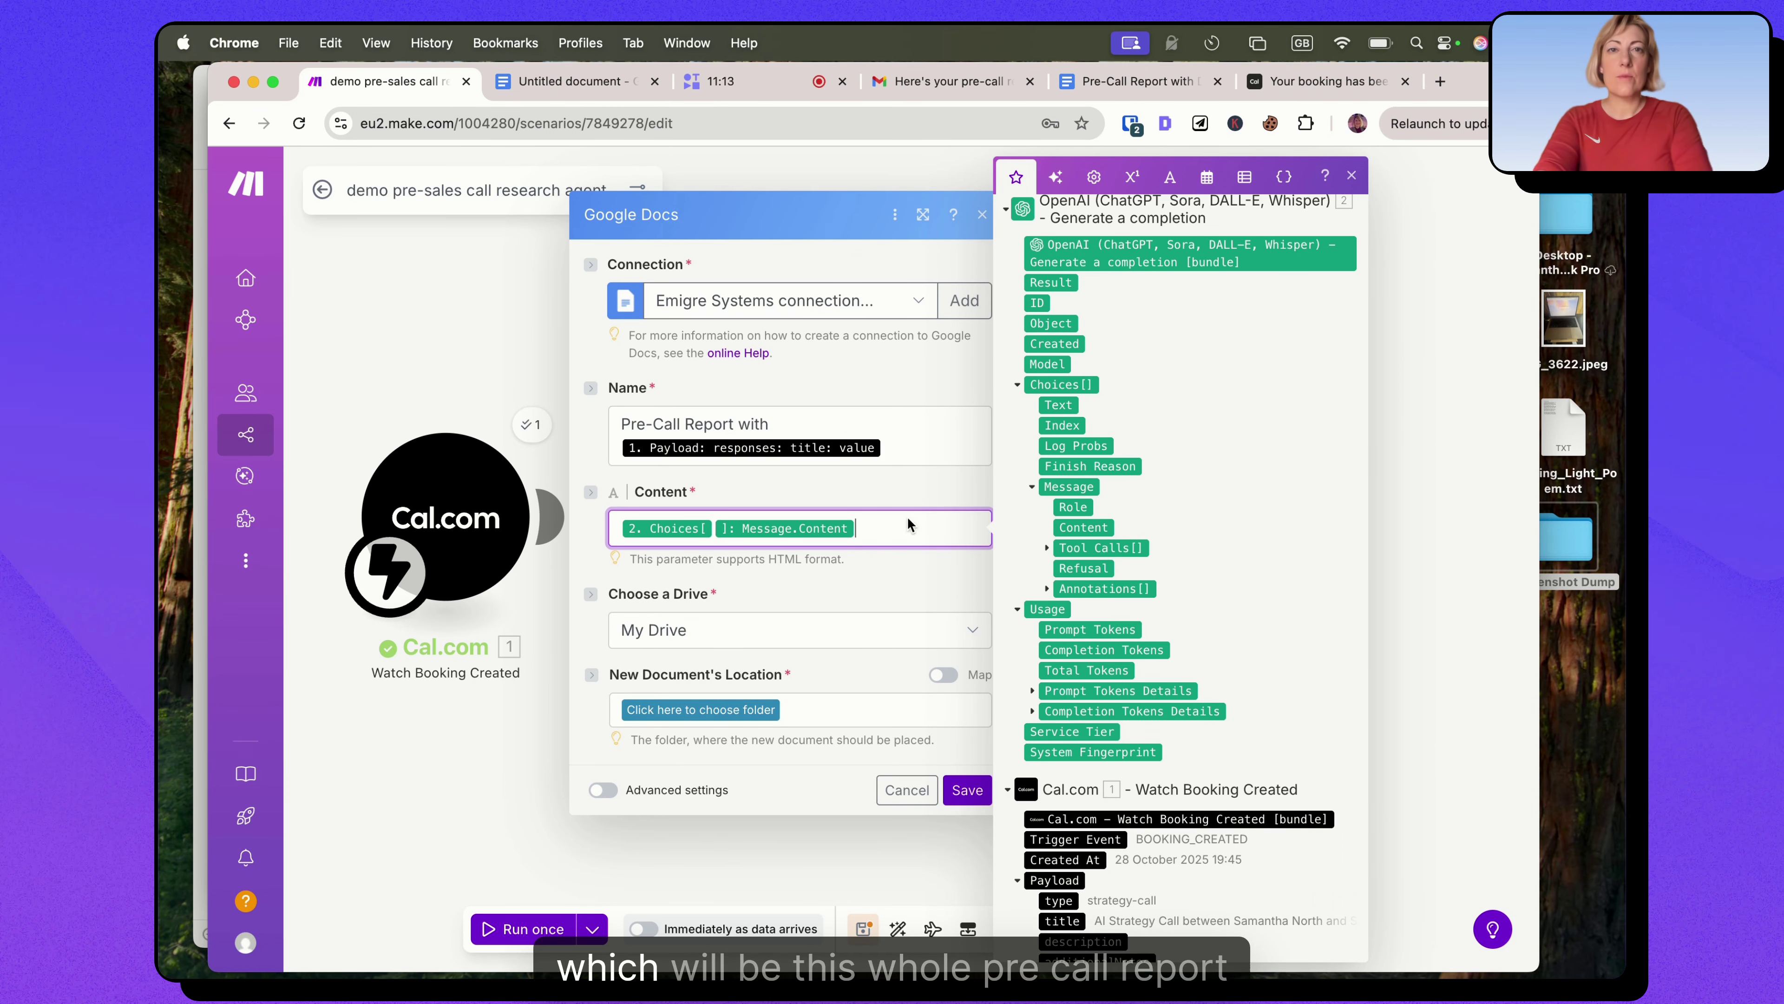
pyautogui.click(1115, 95)
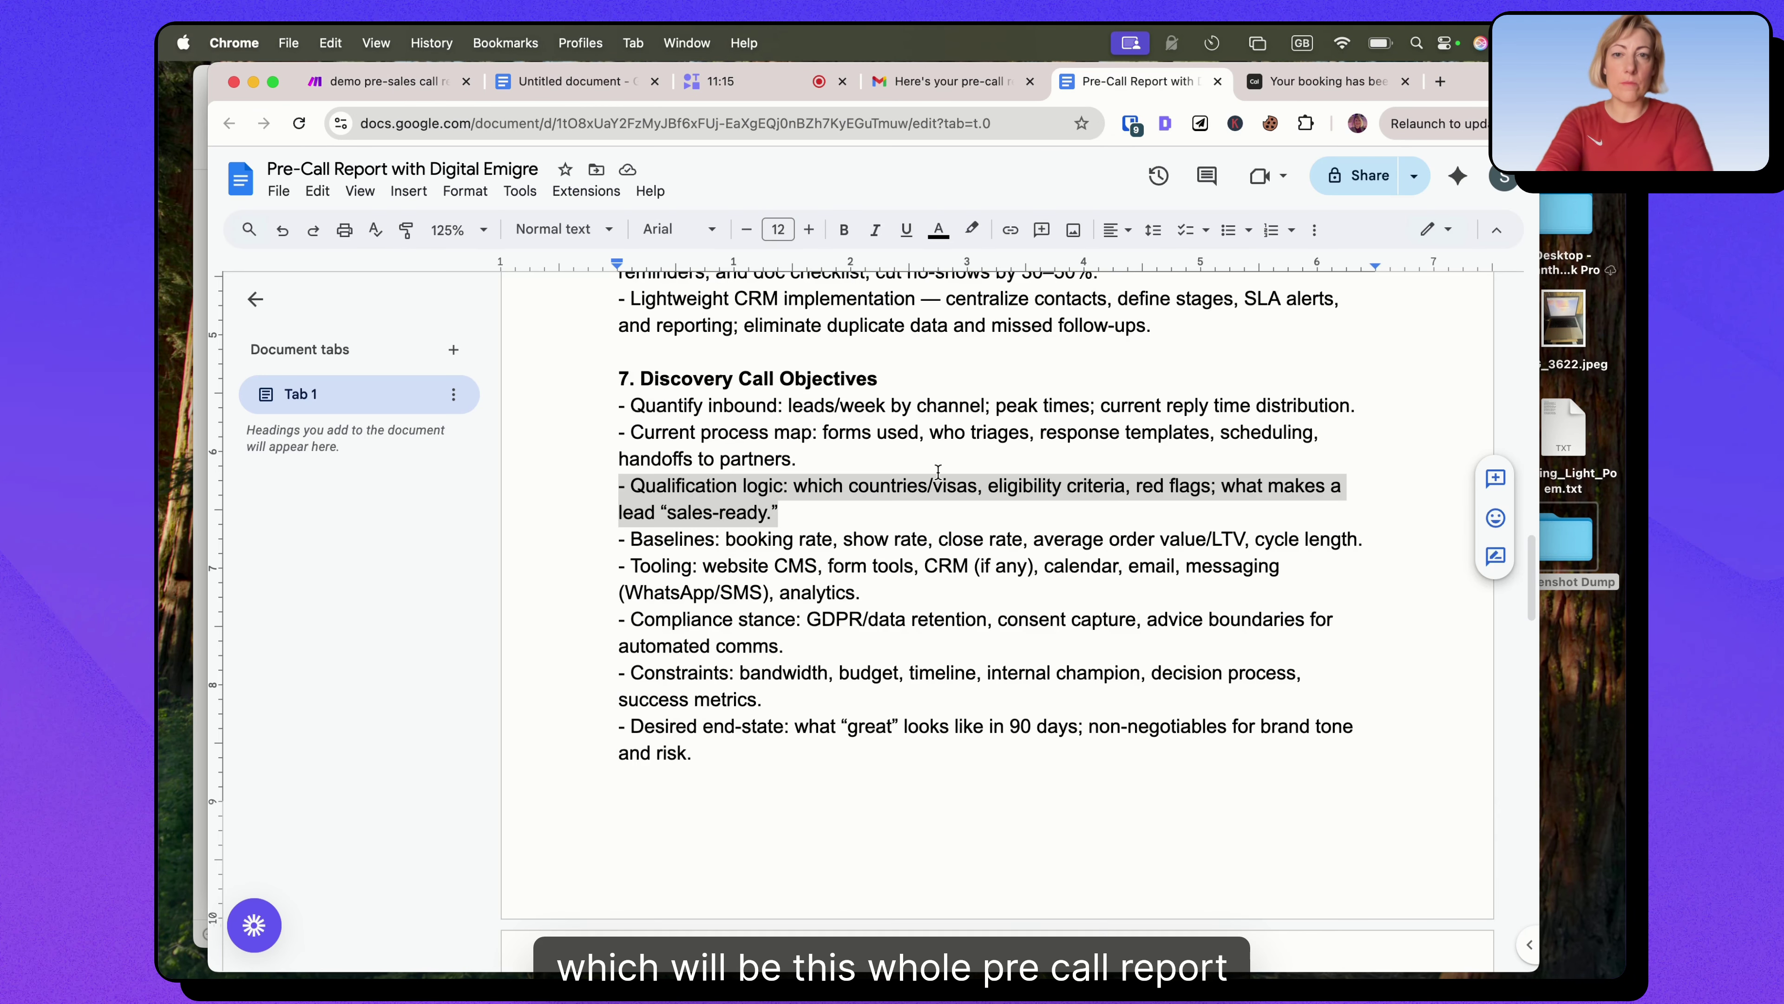
# Look over the sample report, then return to Make and check the document's drive setting.
pyautogui.scroll(20, 937, 471)
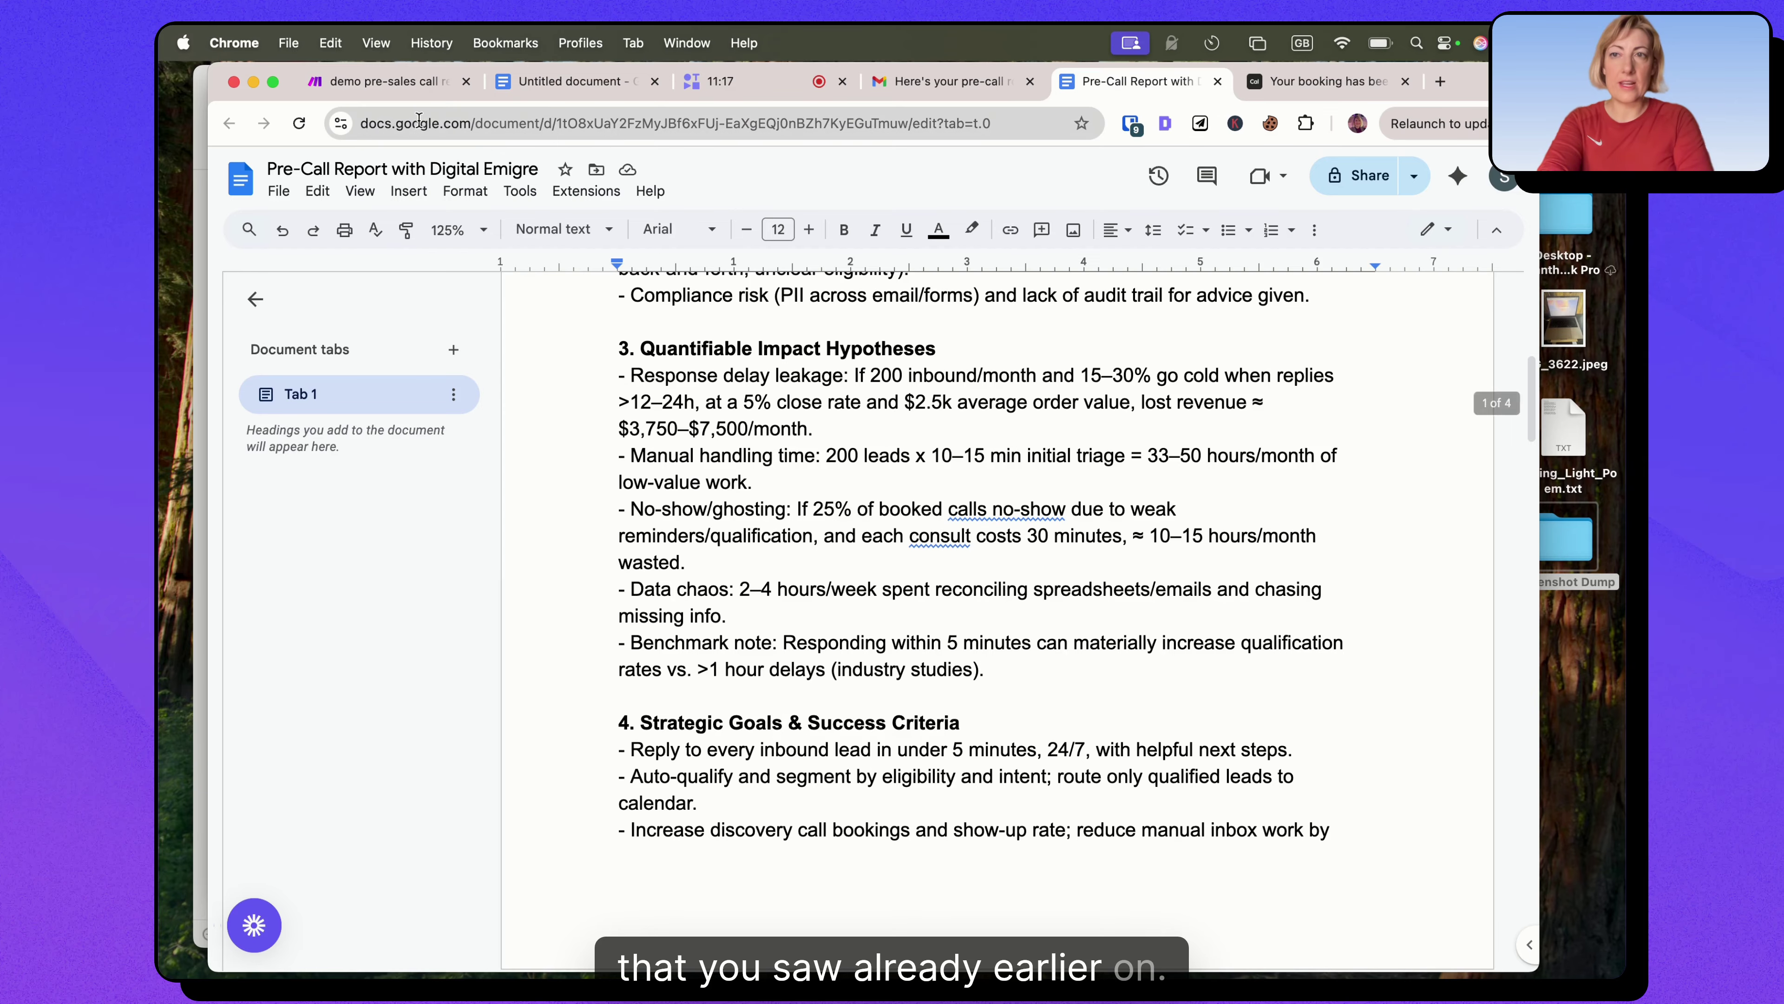
pyautogui.click(386, 81)
pyautogui.click(693, 636)
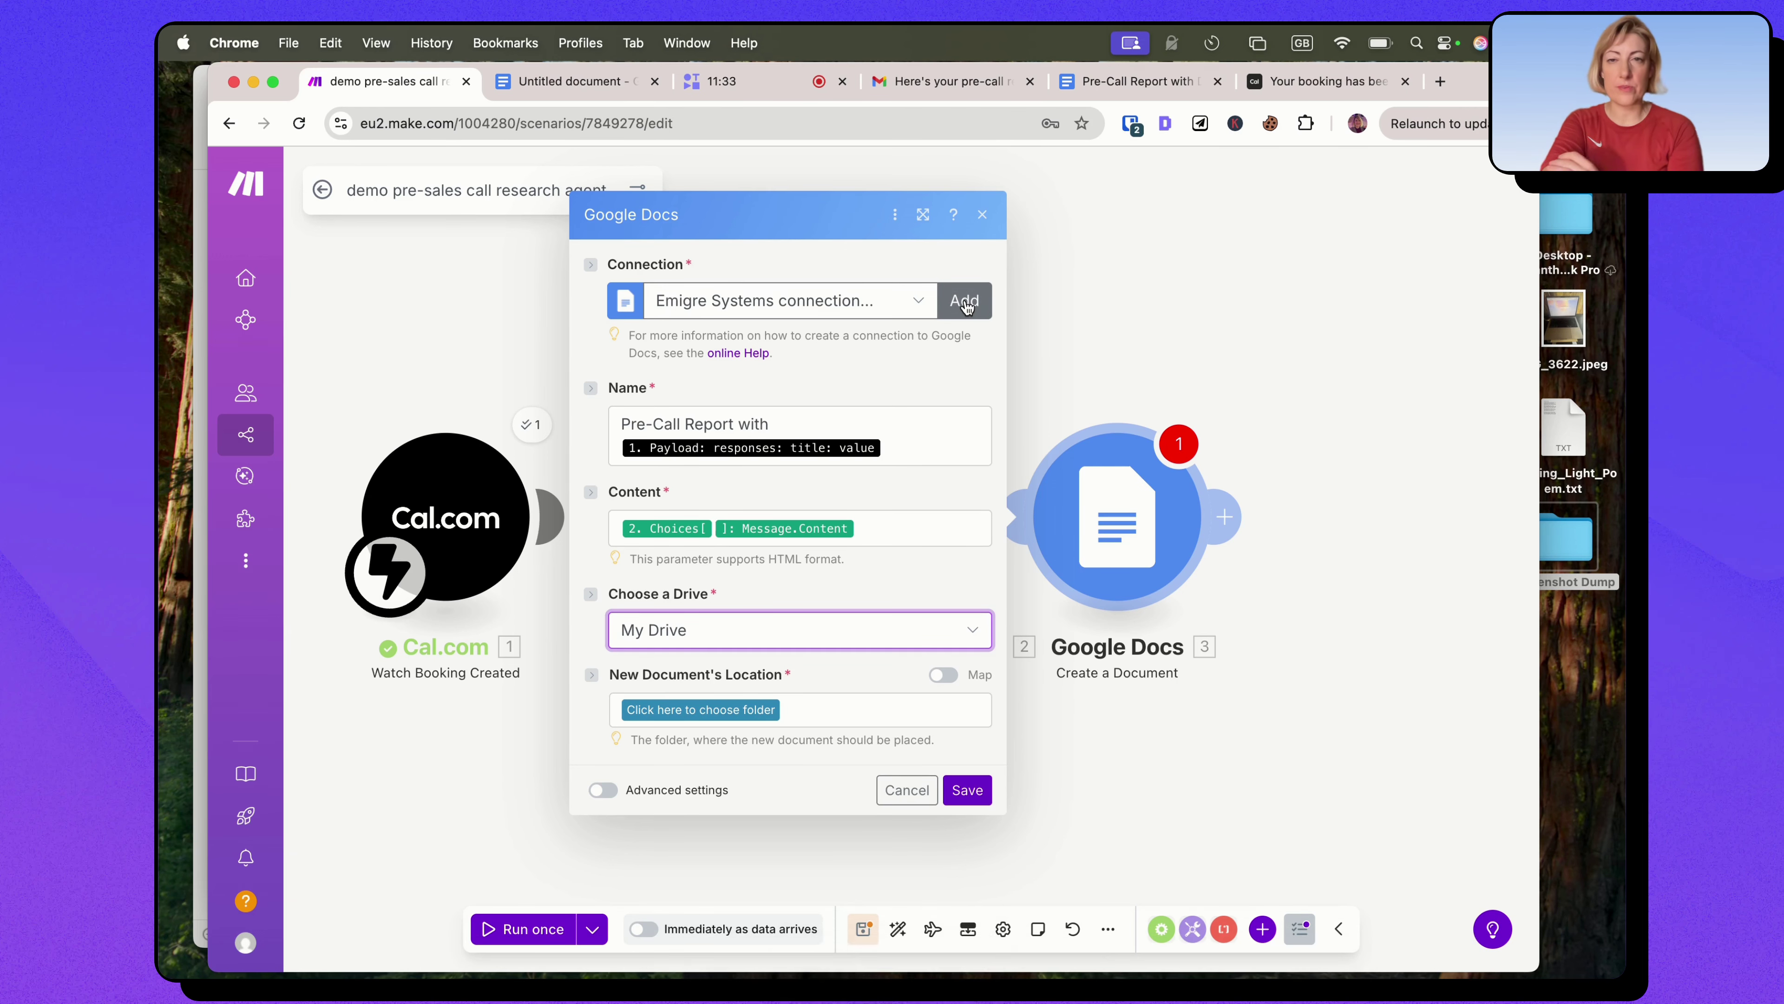
# Keep the Google connection, save reports to Discovery Call Notes, and add another module.
pyautogui.click(913, 302)
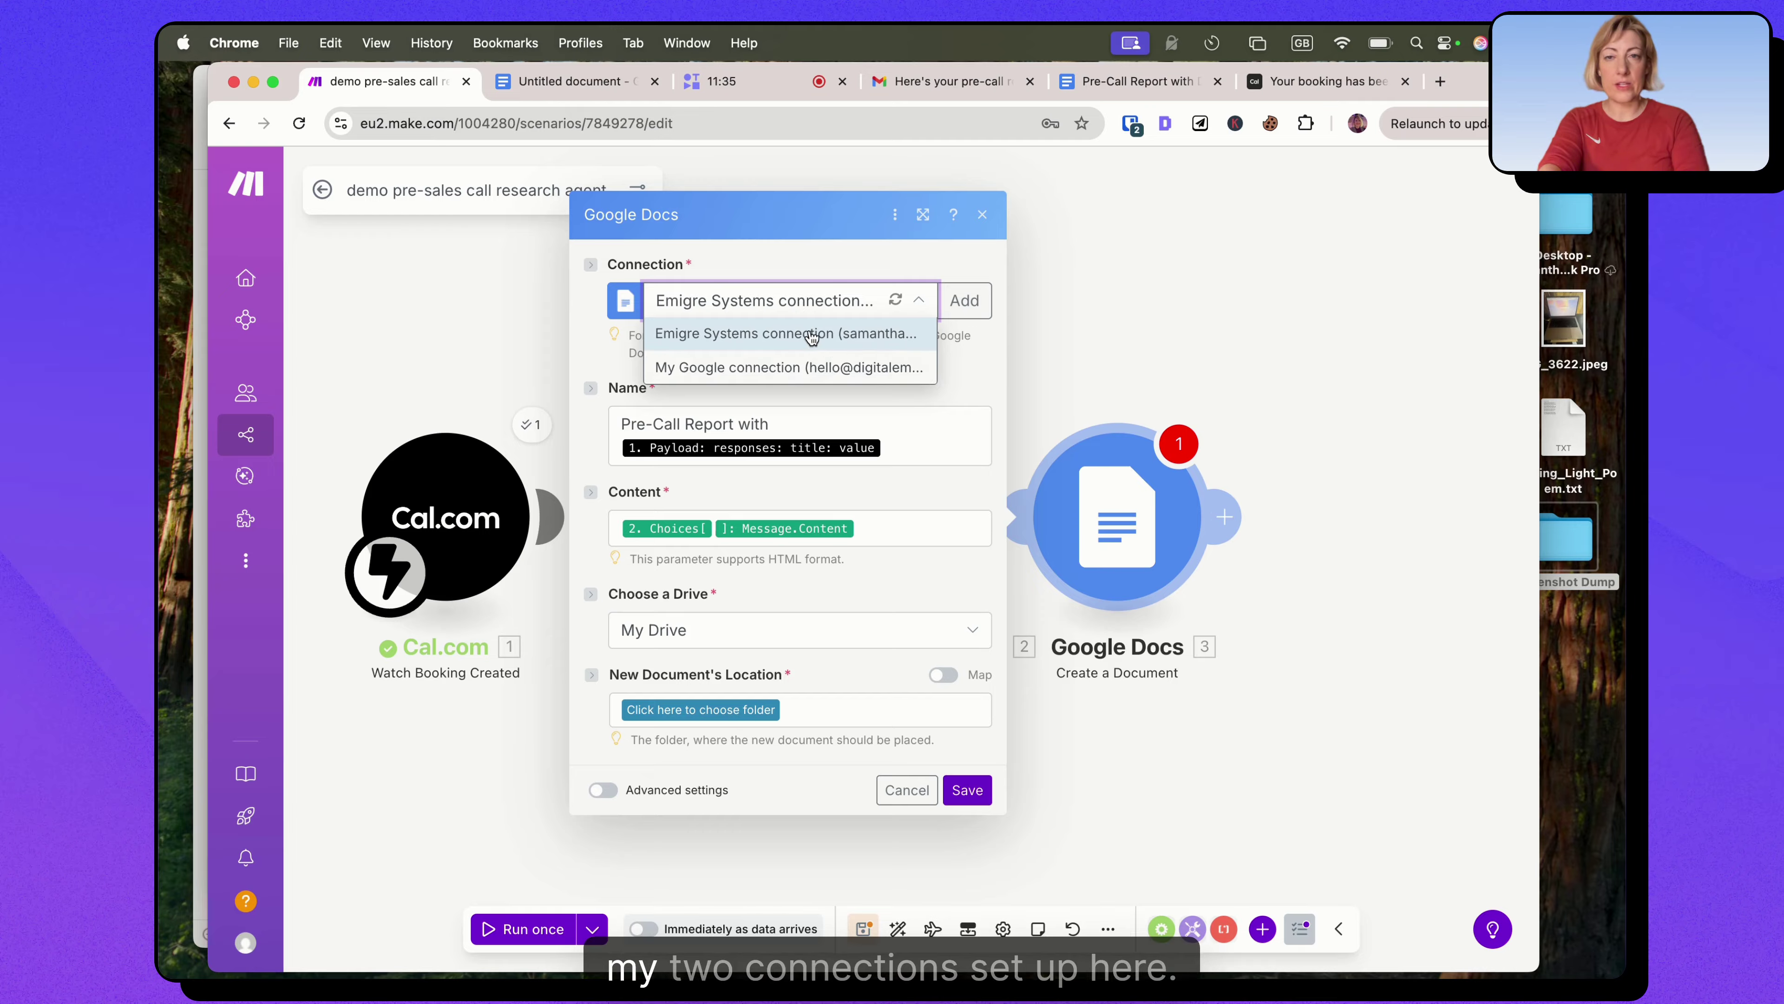
pyautogui.click(830, 265)
pyautogui.click(749, 711)
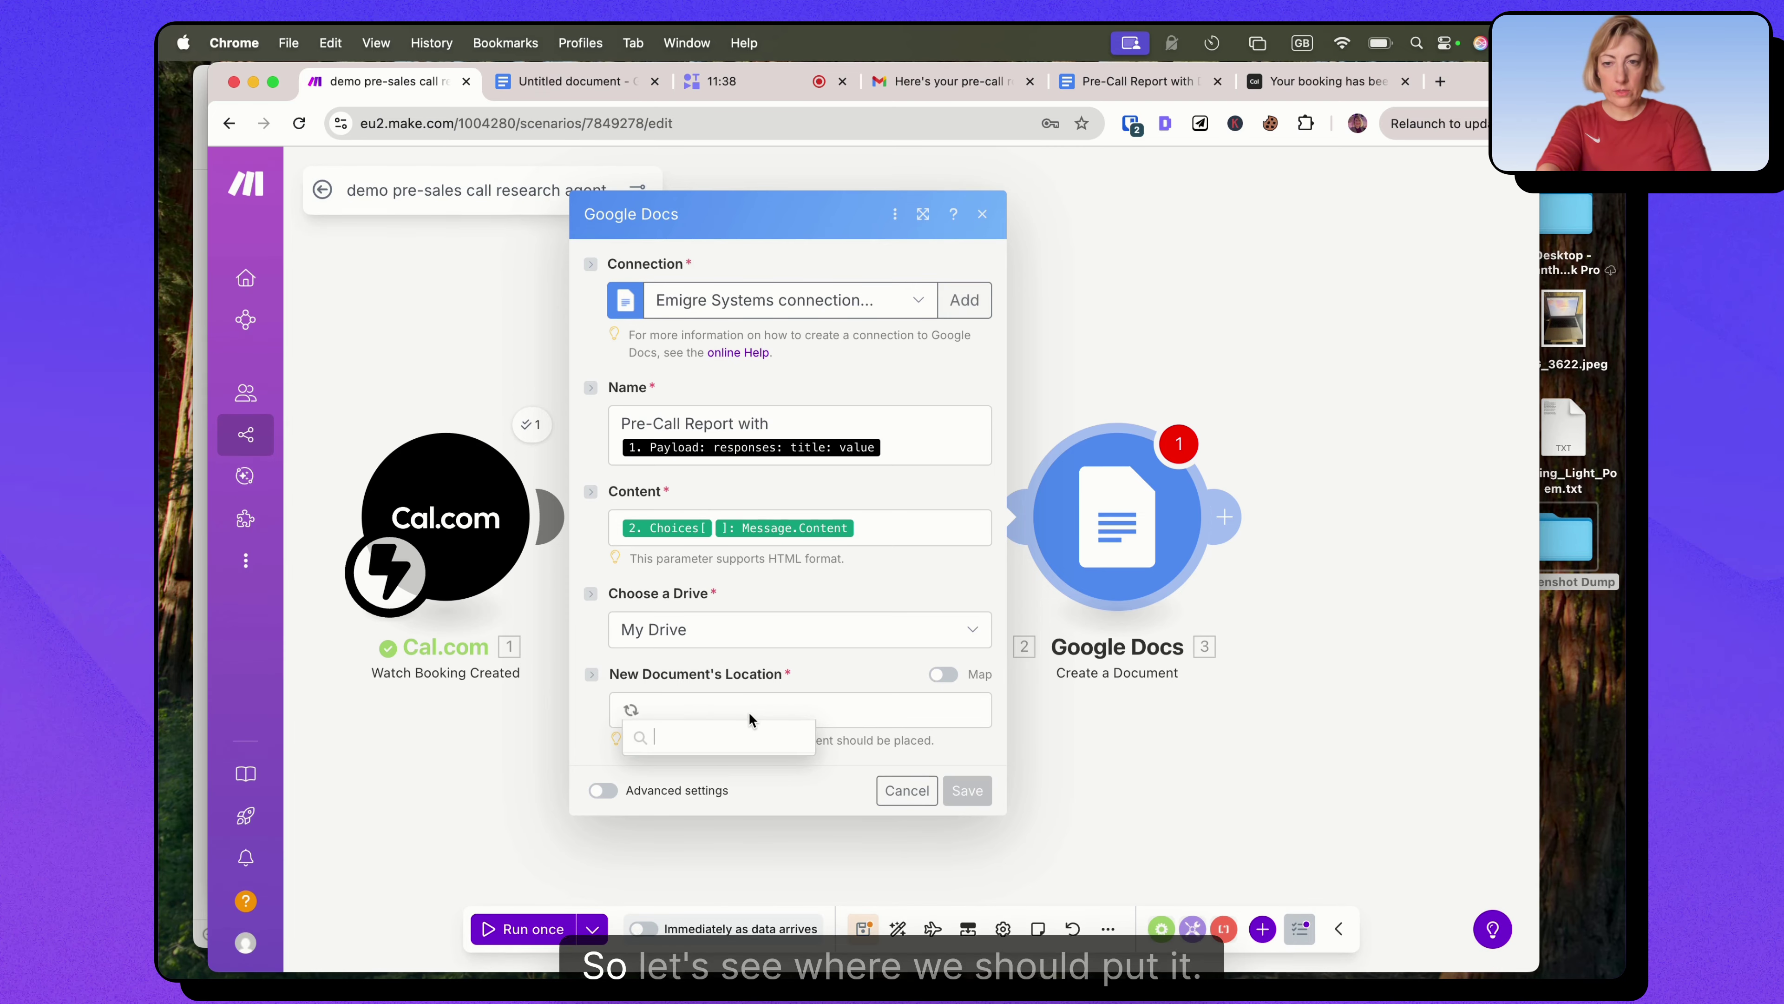
pyautogui.click(728, 921)
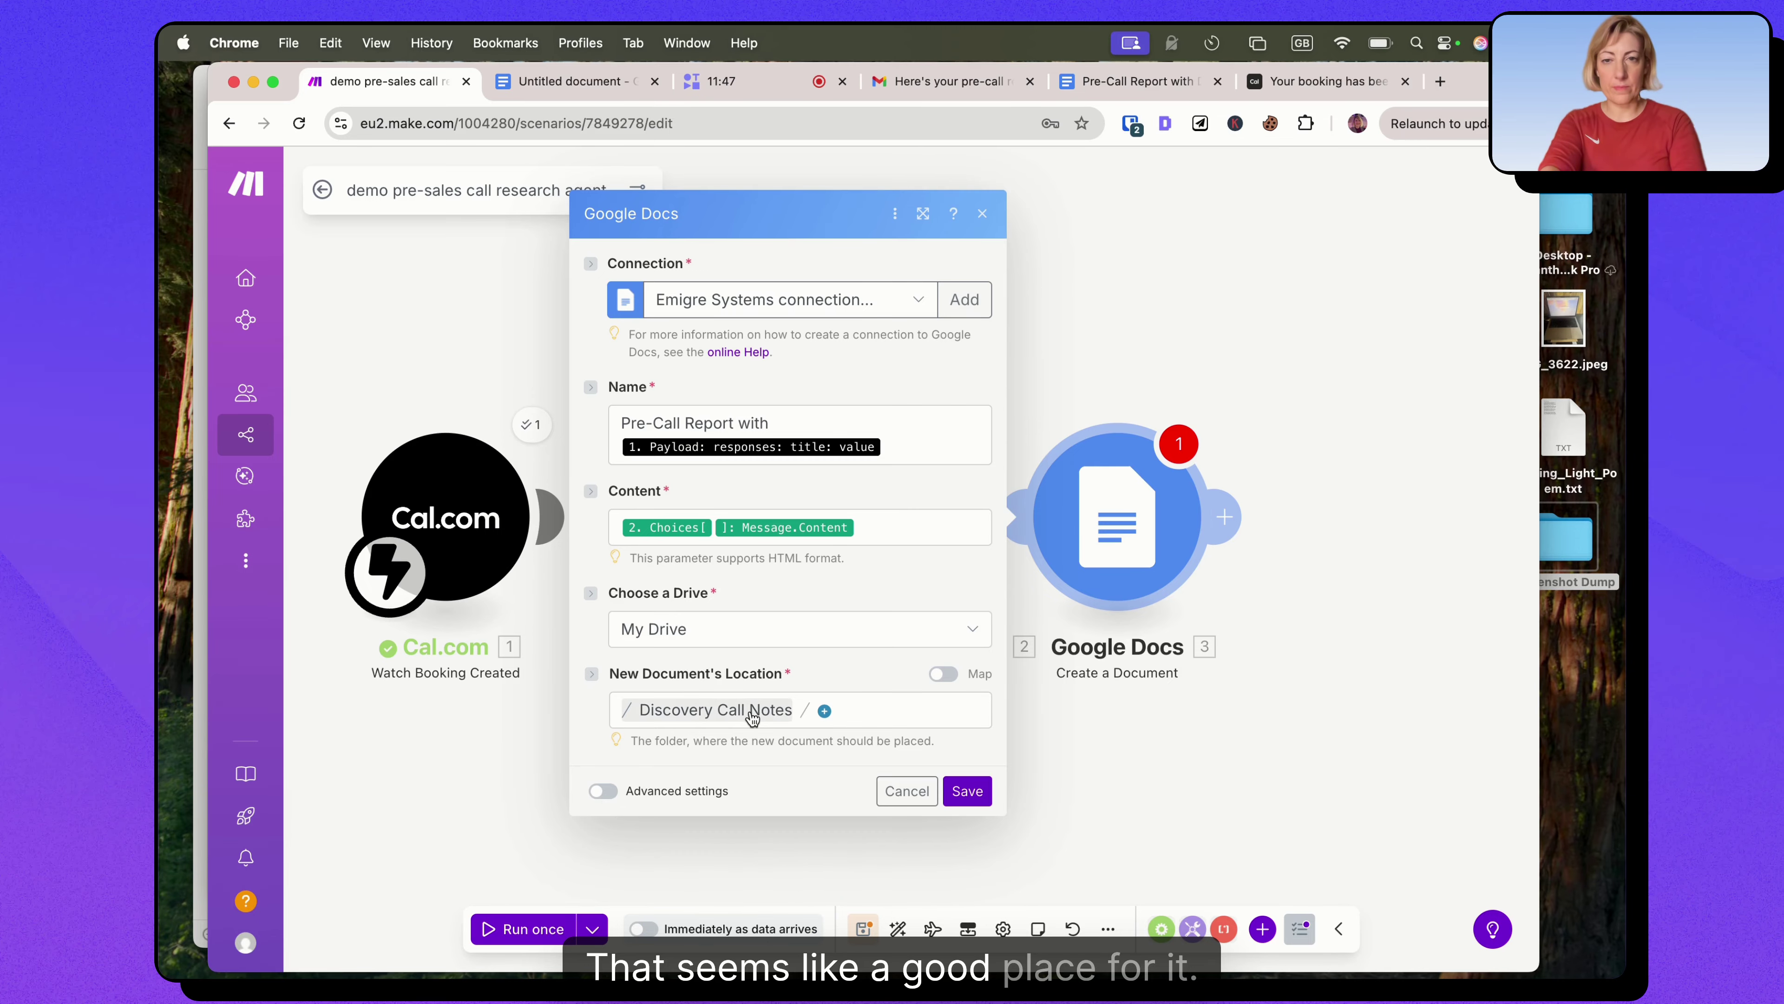
pyautogui.click(968, 791)
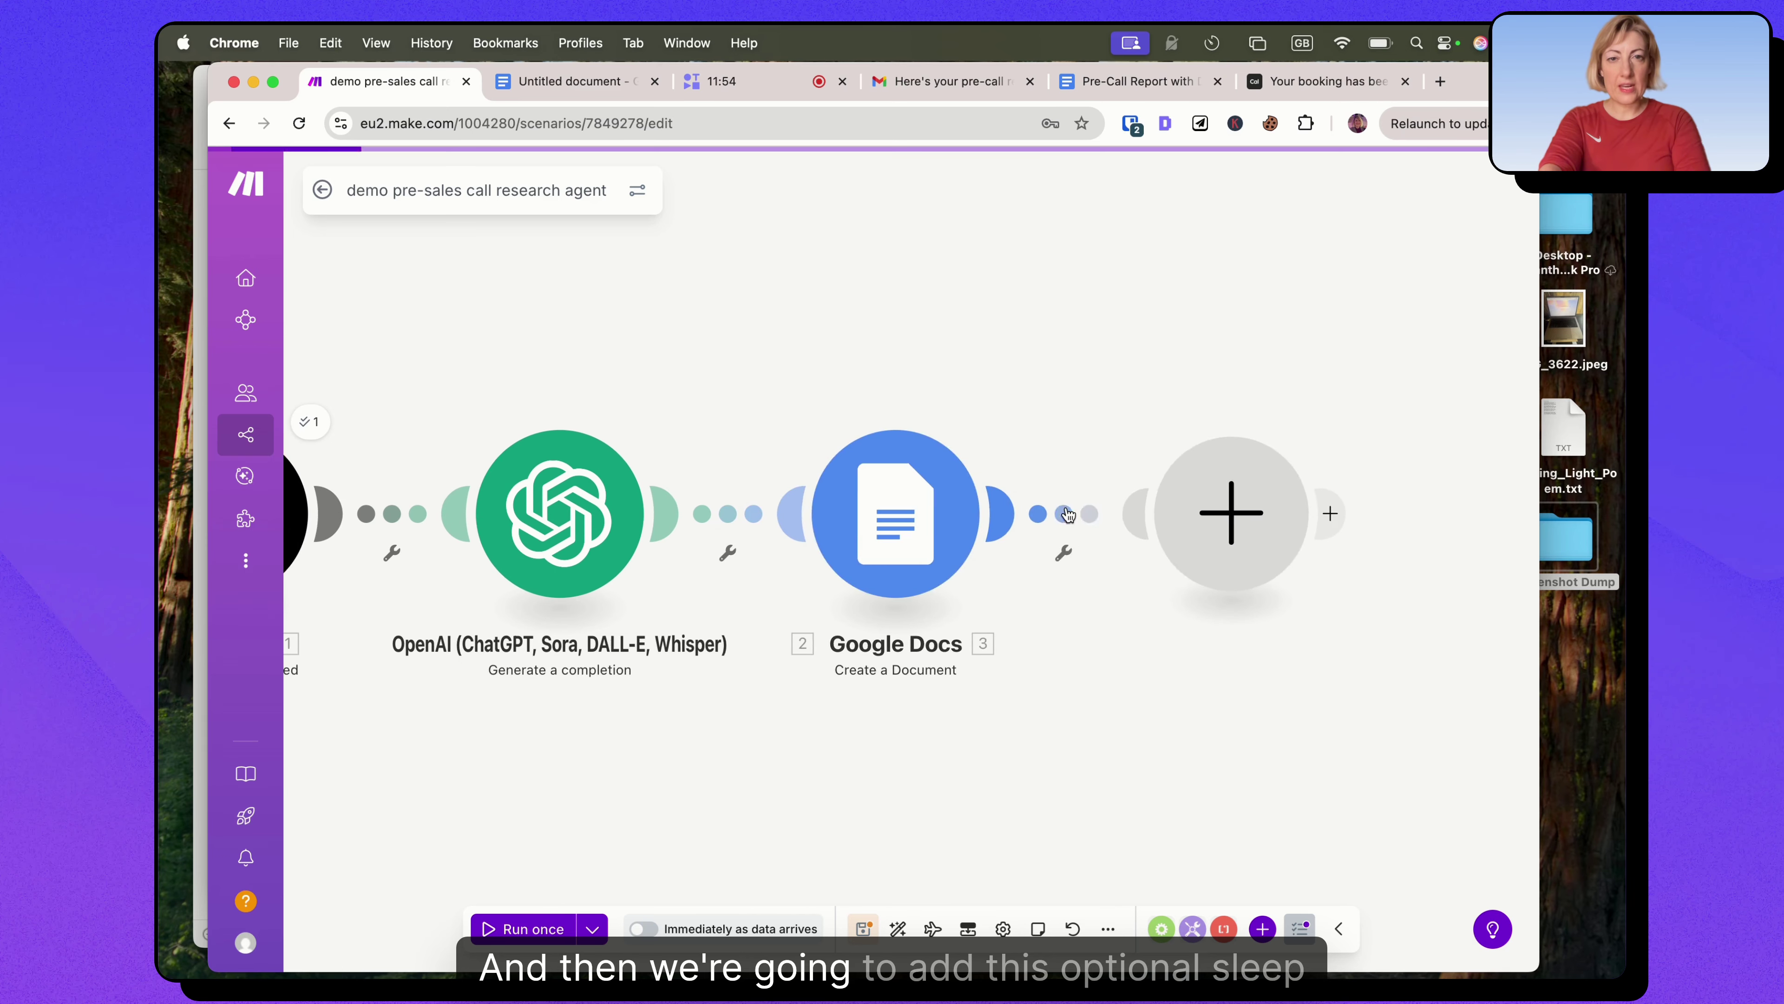
pyautogui.click(1178, 554)
# Add a Tools > Sleep module after Google Docs with a 5-second delay.
pyautogui.write('sleep')
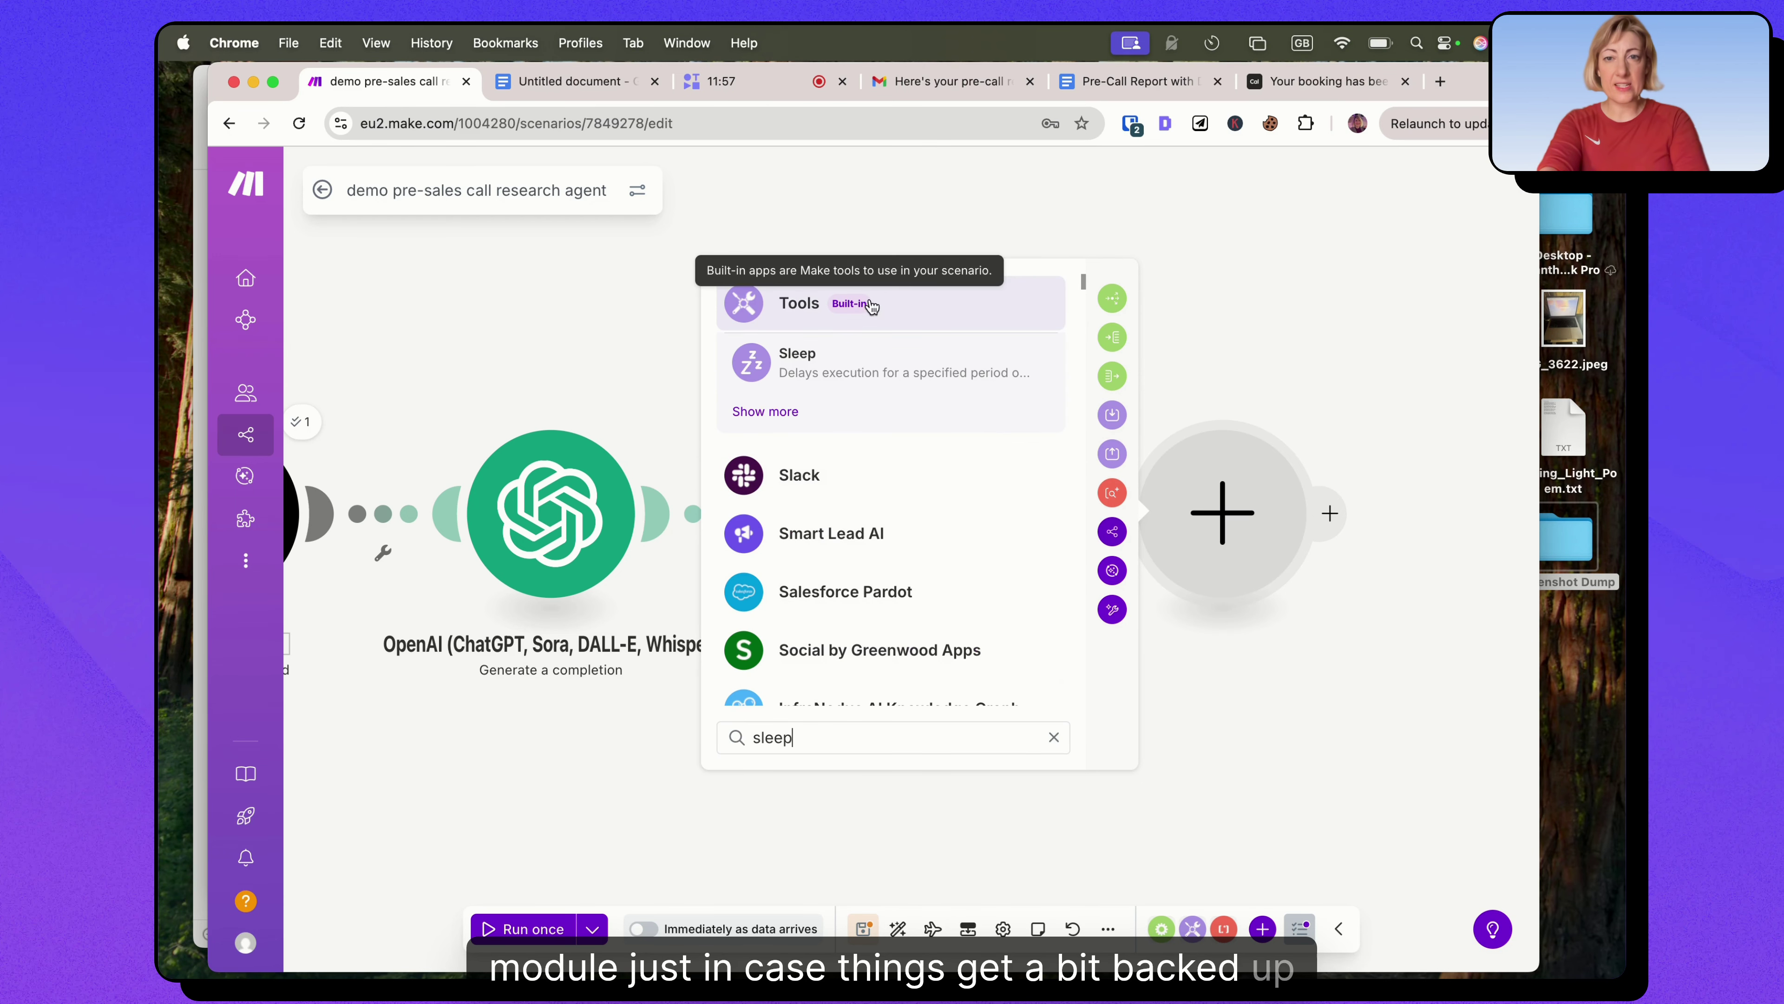
pyautogui.click(818, 365)
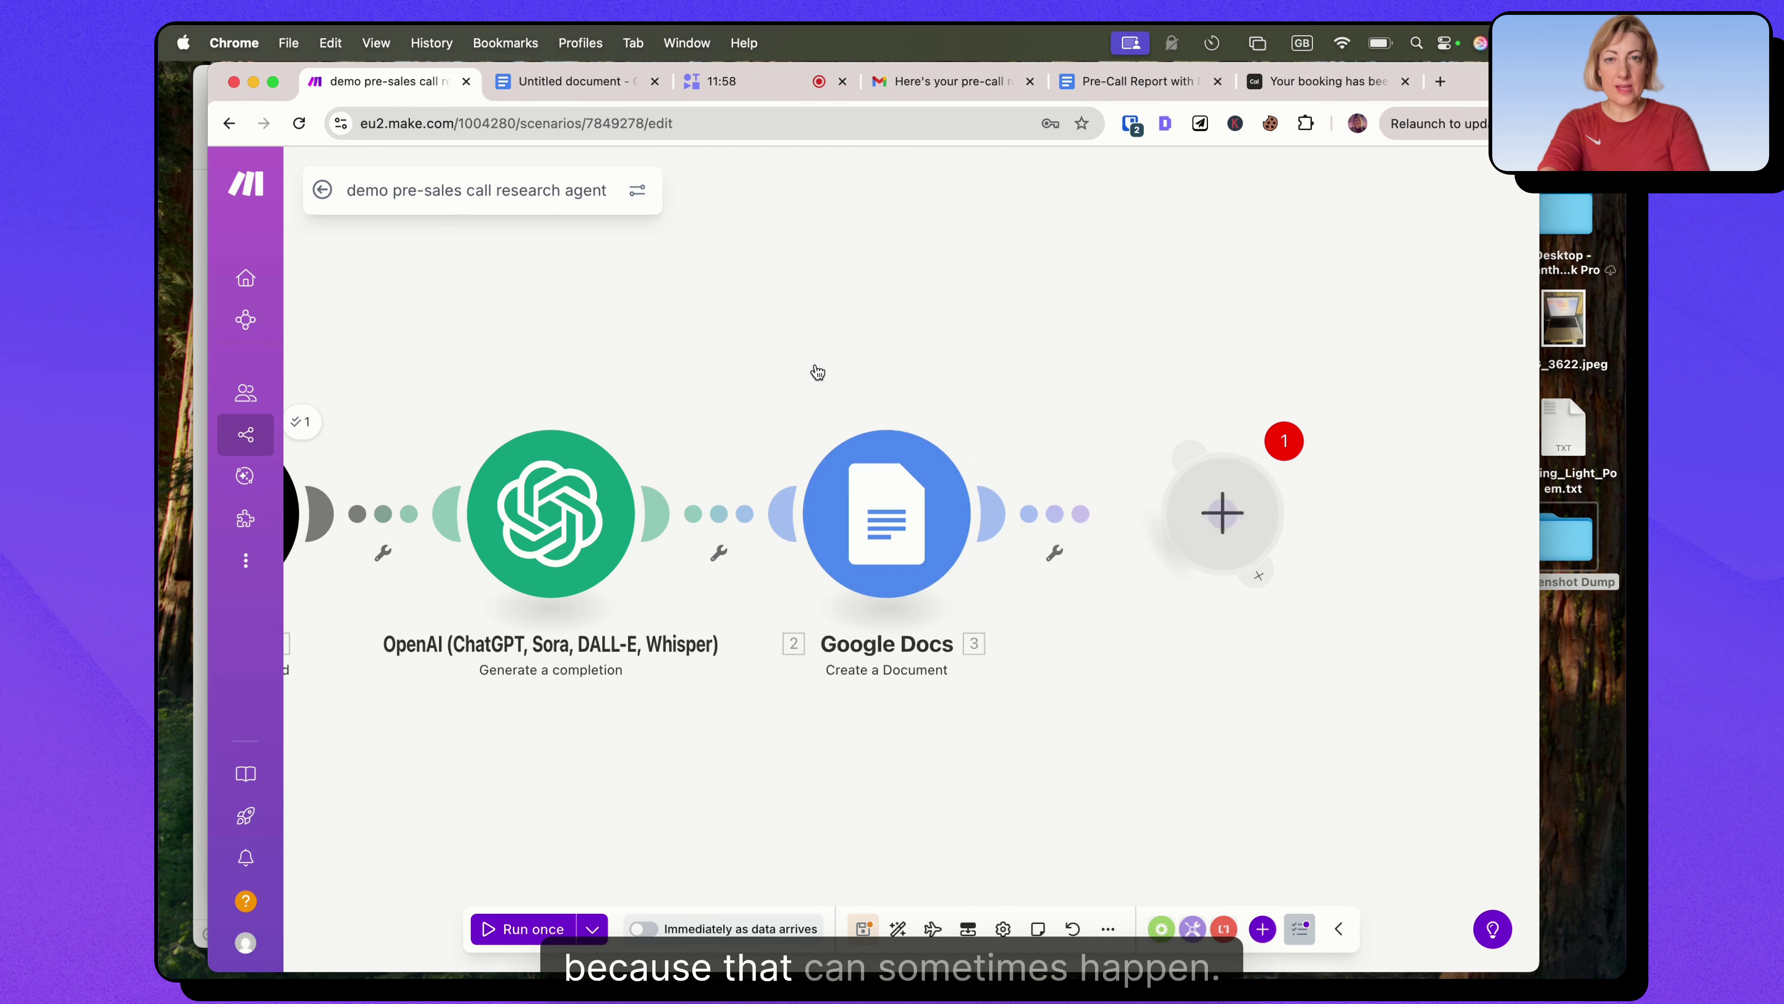
pyautogui.click(778, 481)
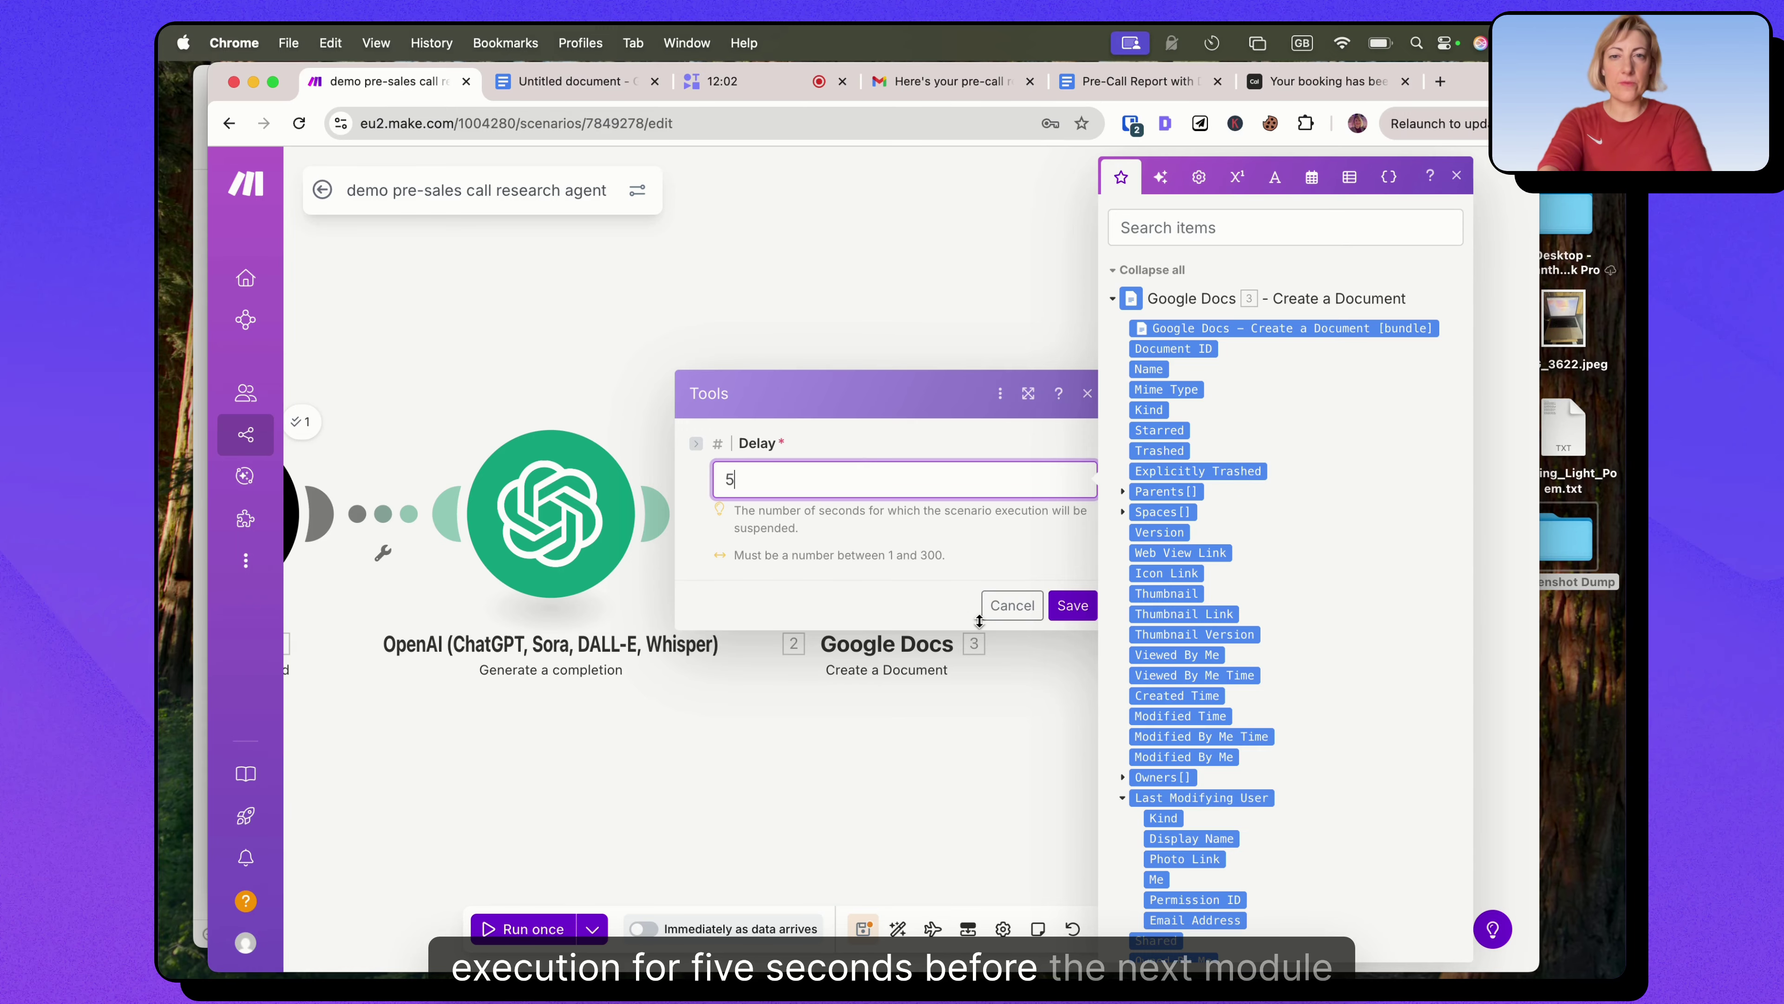
pyautogui.click(1073, 606)
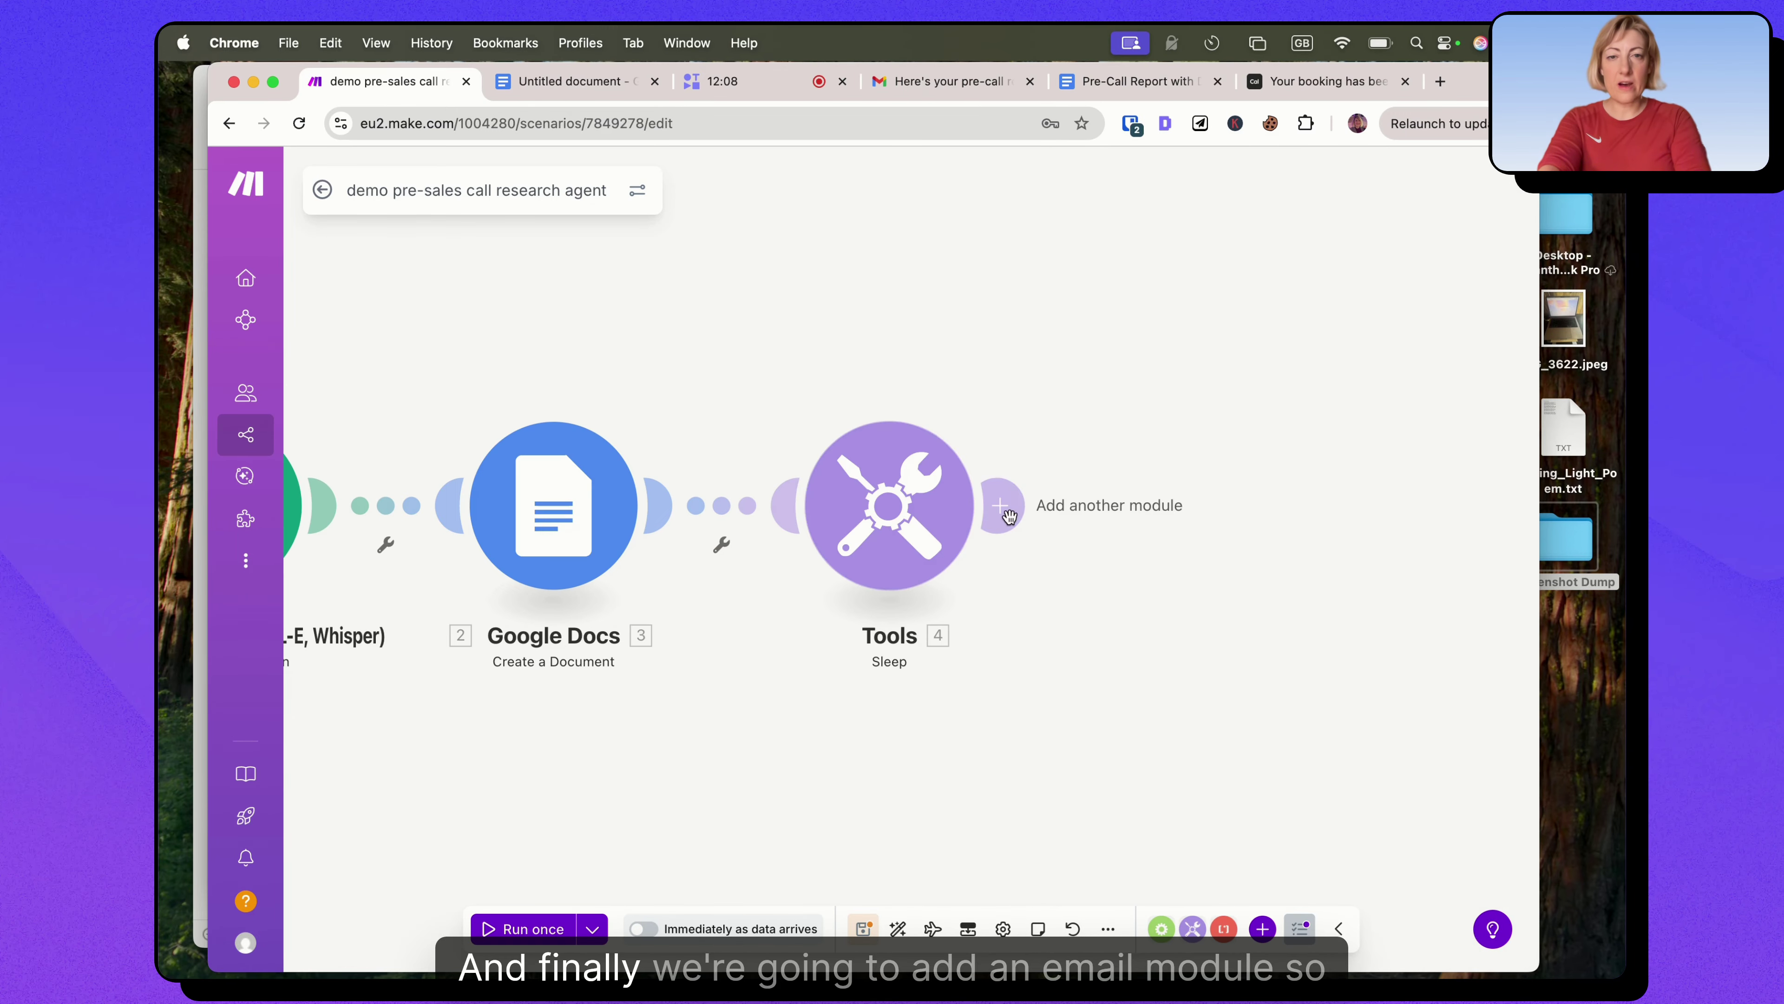
# Add an Email > Send an Email module after Sleep, with Save message after sending set to No.
pyautogui.click(996, 506)
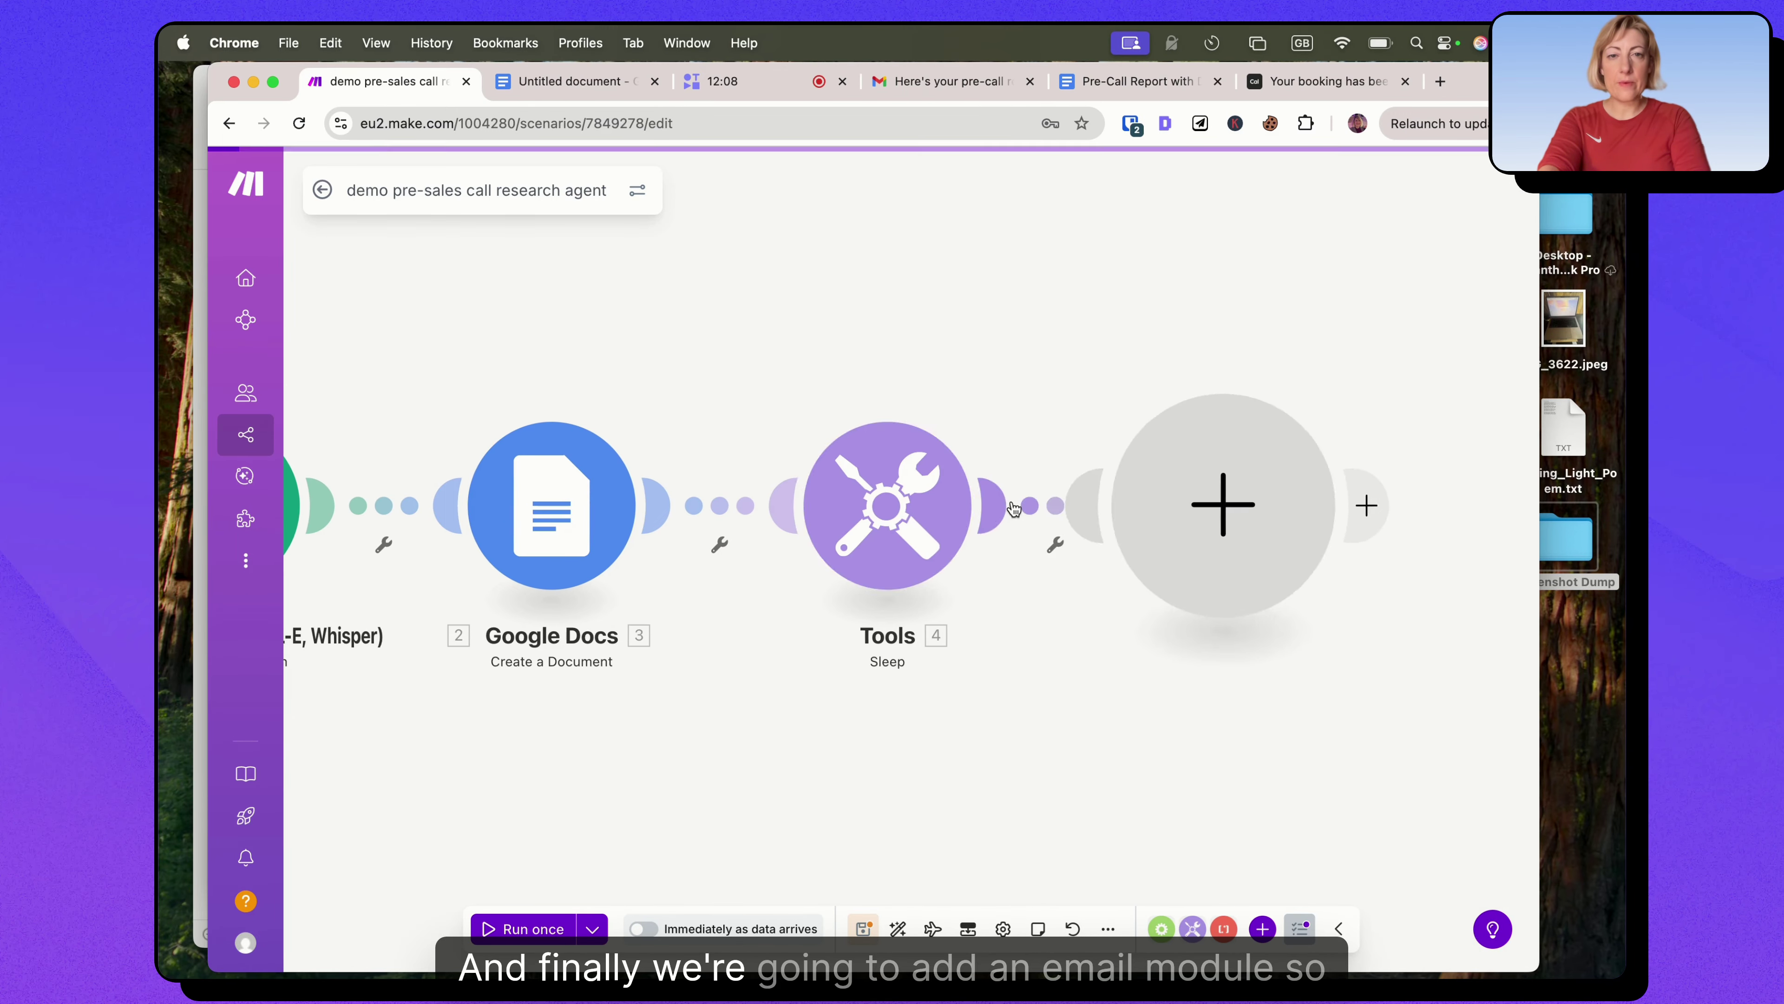
pyautogui.write('email')
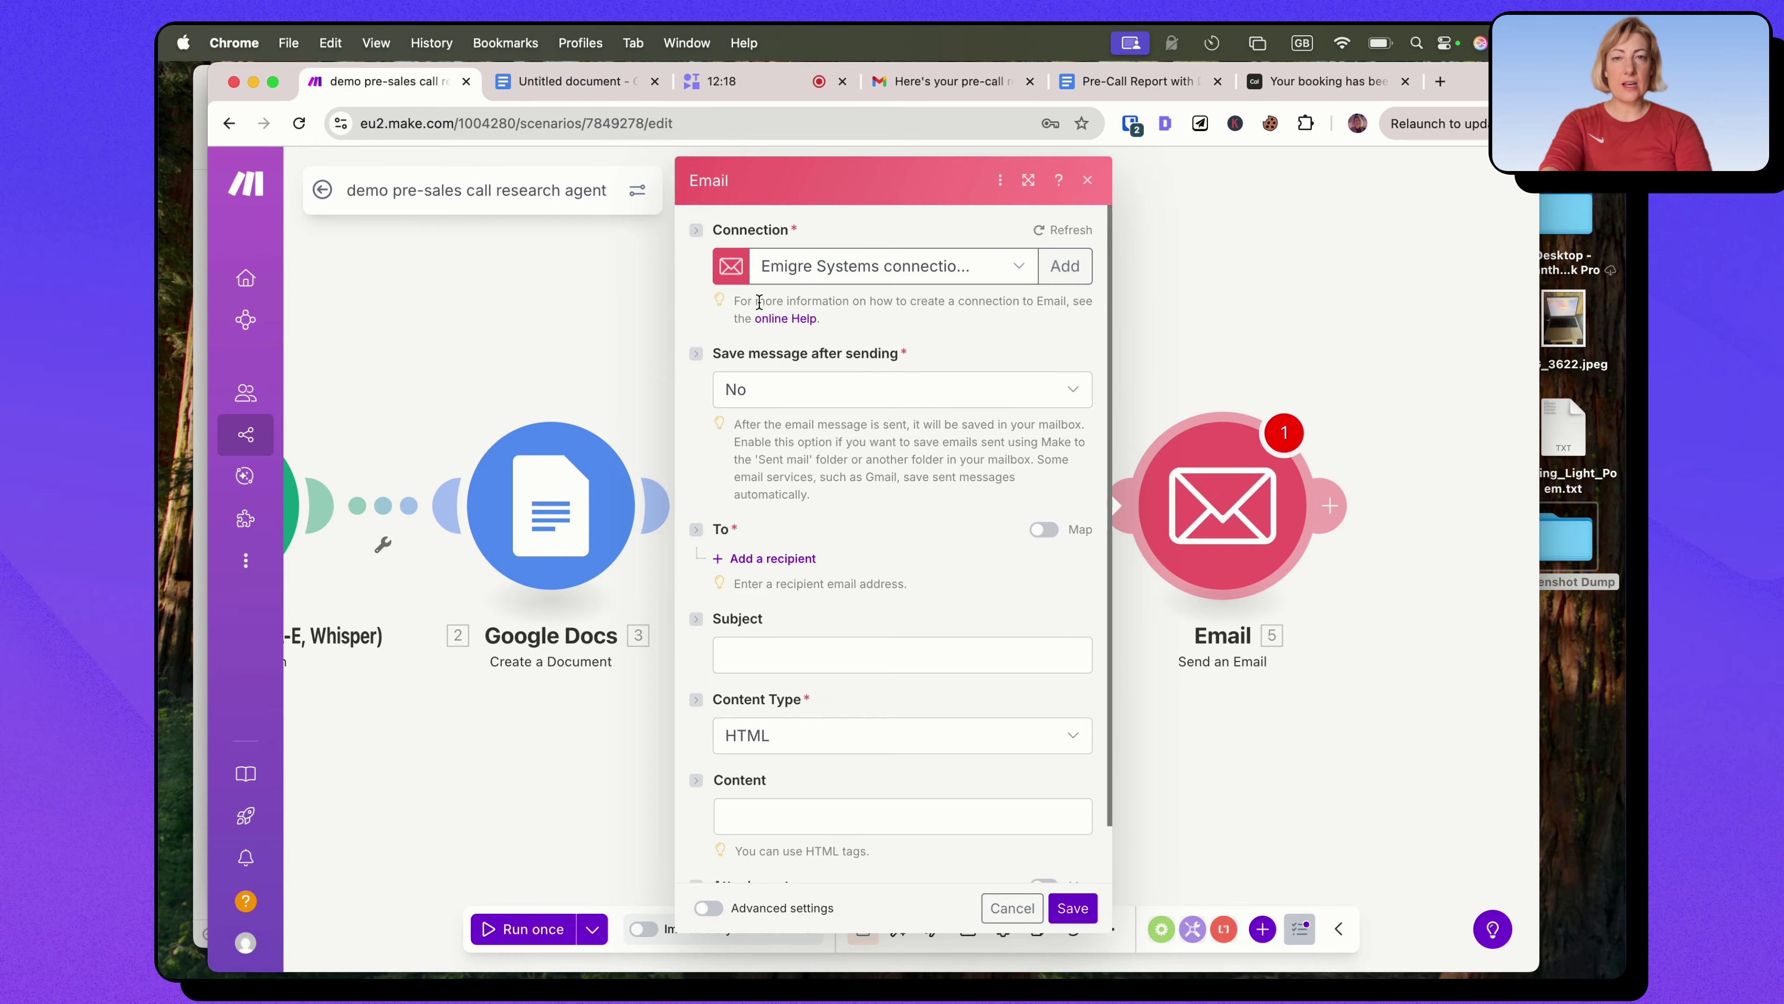
pyautogui.click(1065, 266)
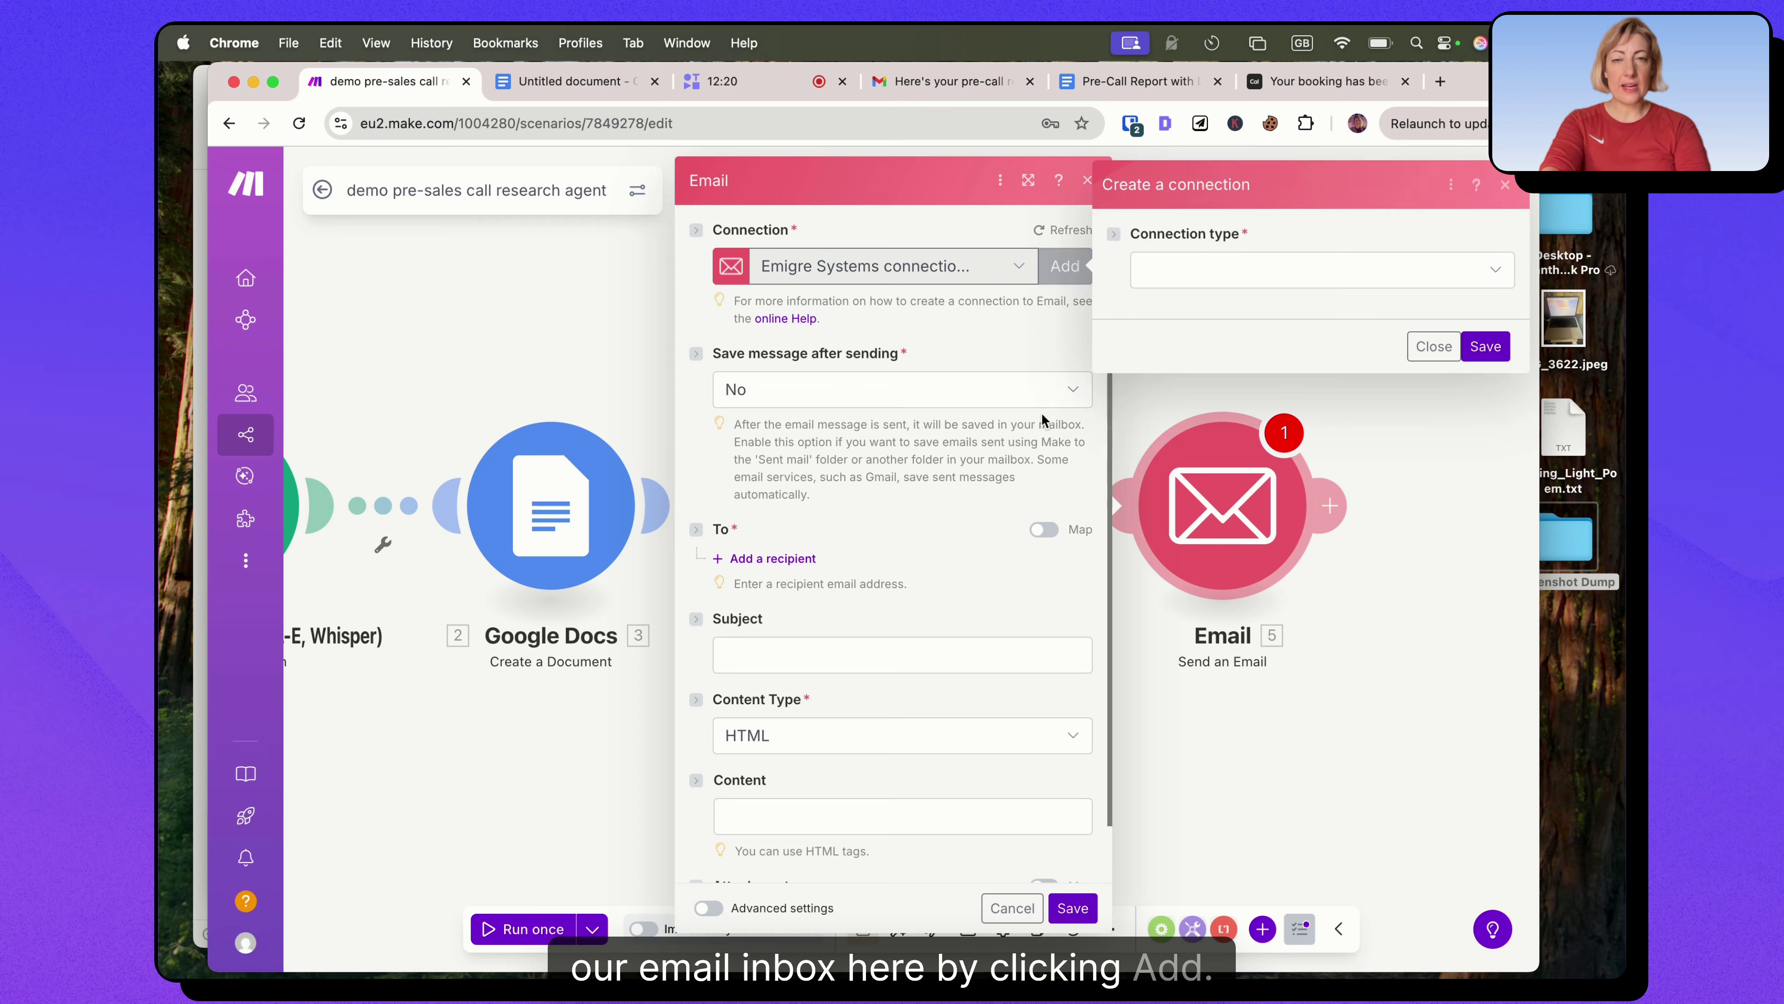
pyautogui.click(1254, 270)
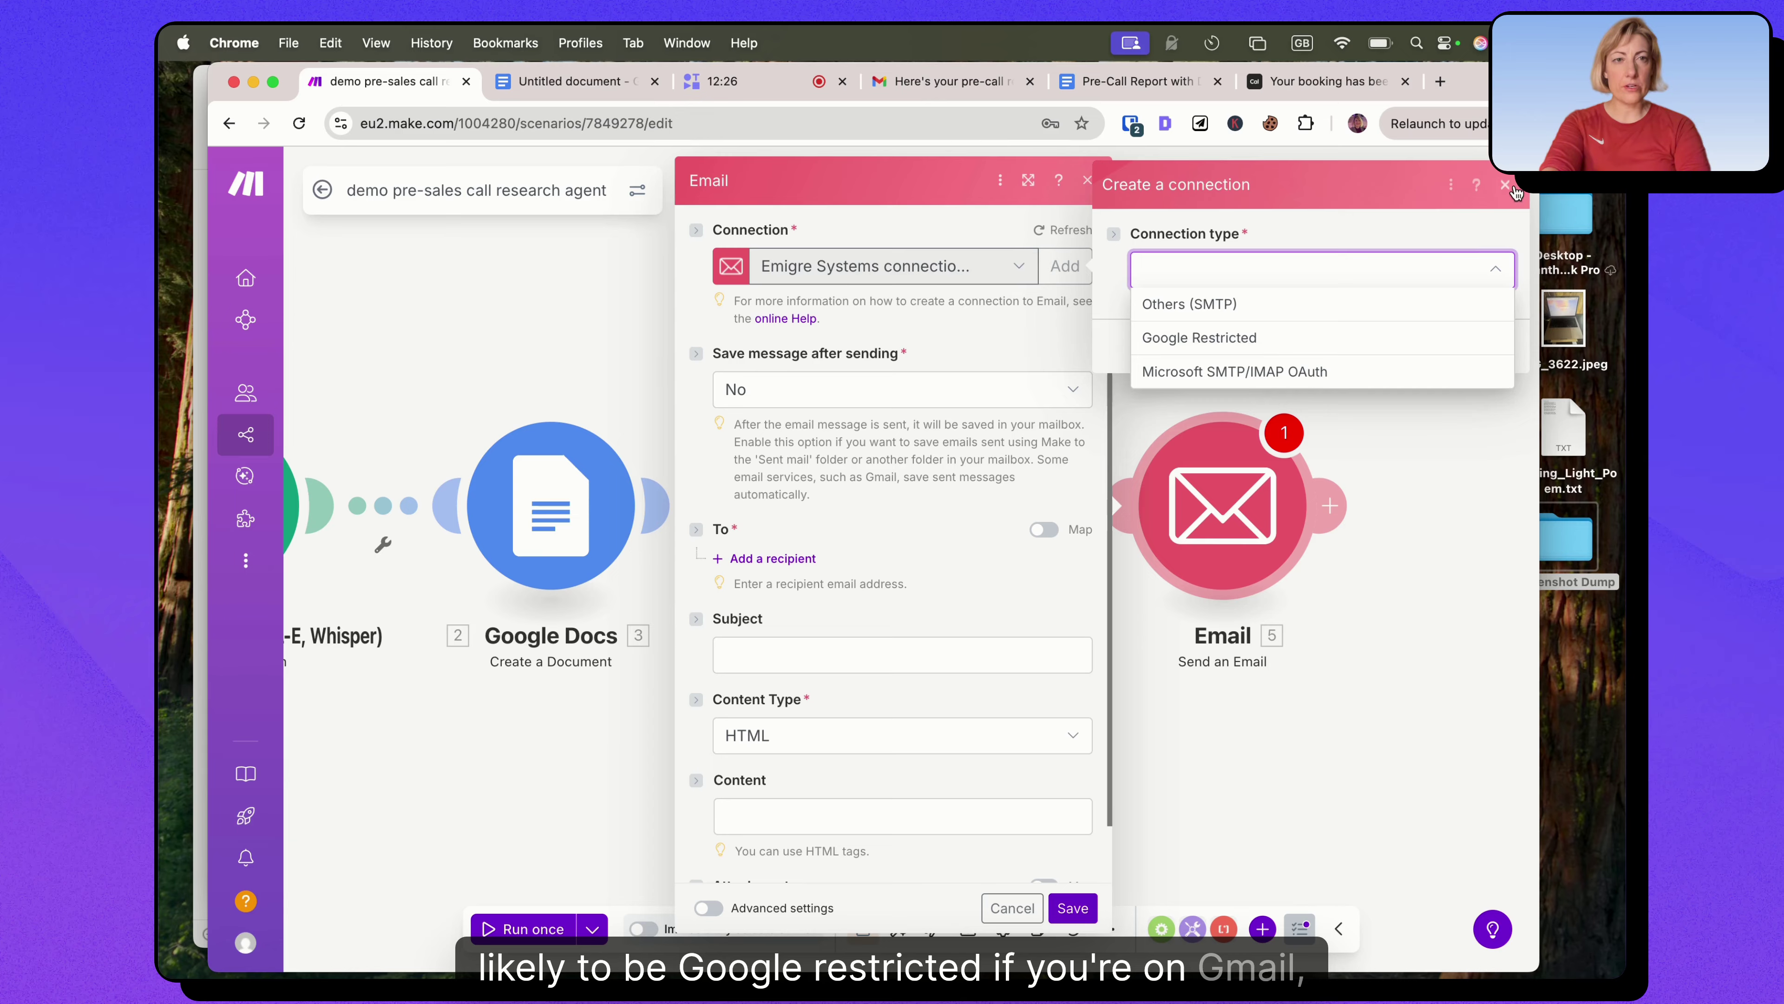
pyautogui.click(953, 326)
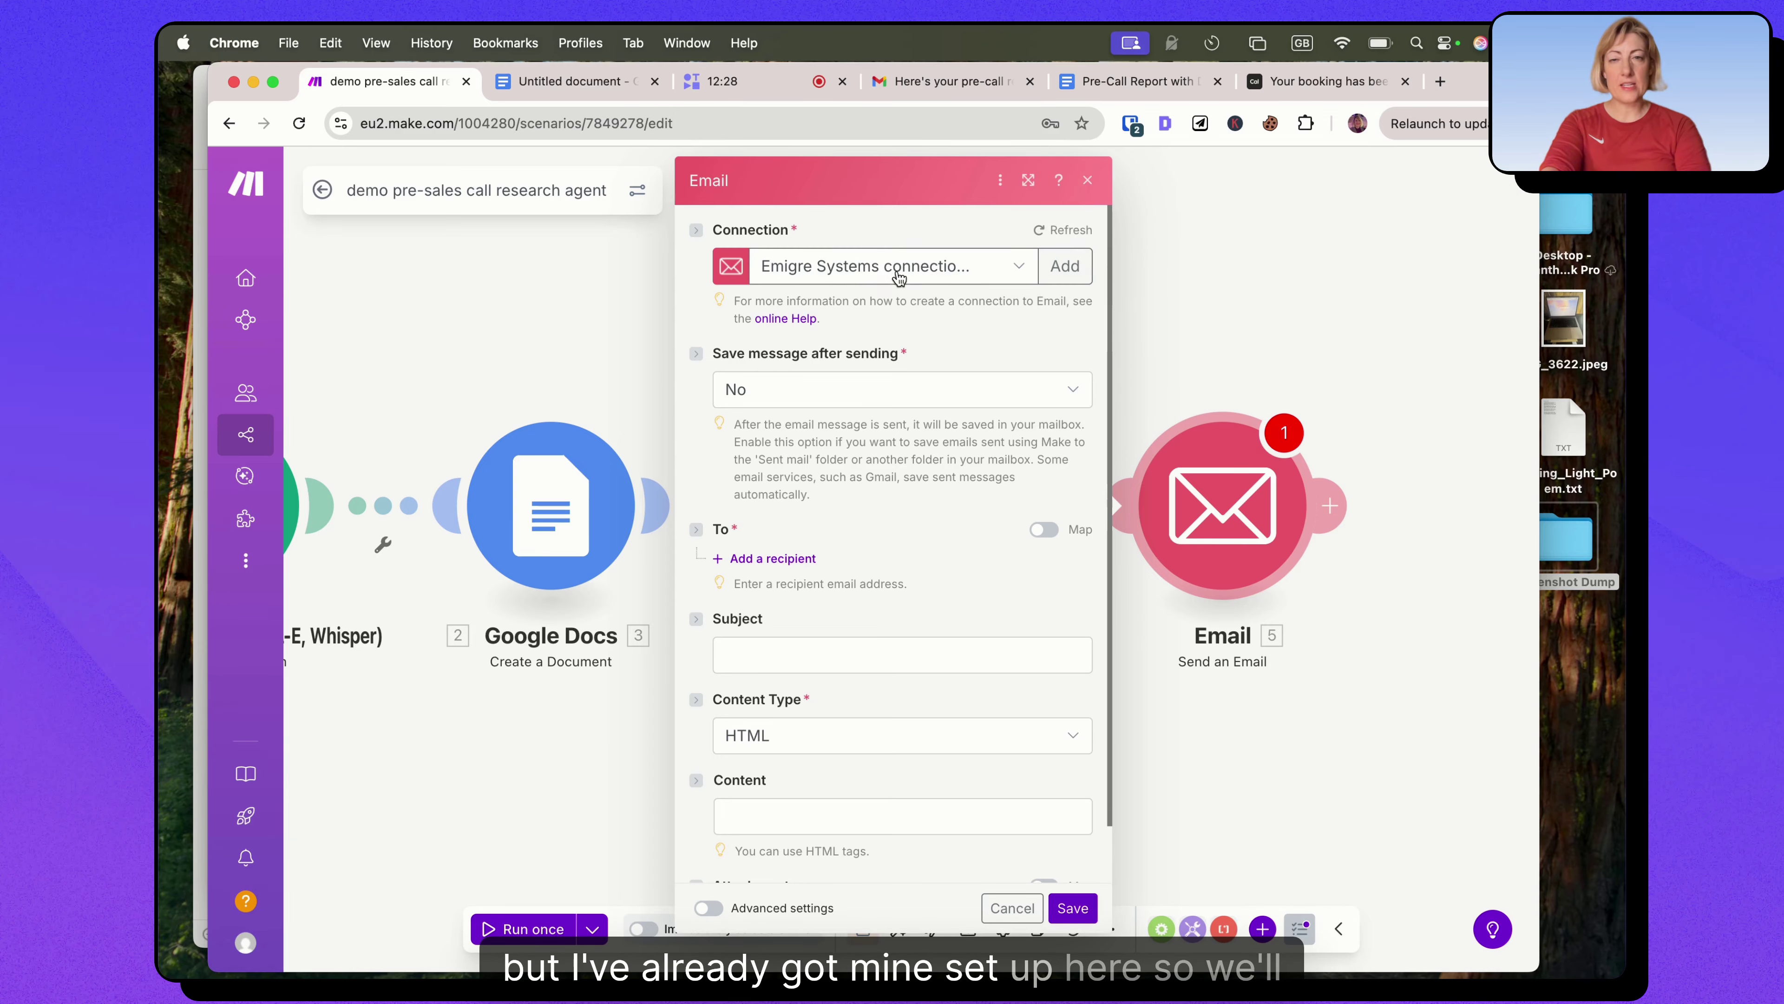
pyautogui.click(757, 394)
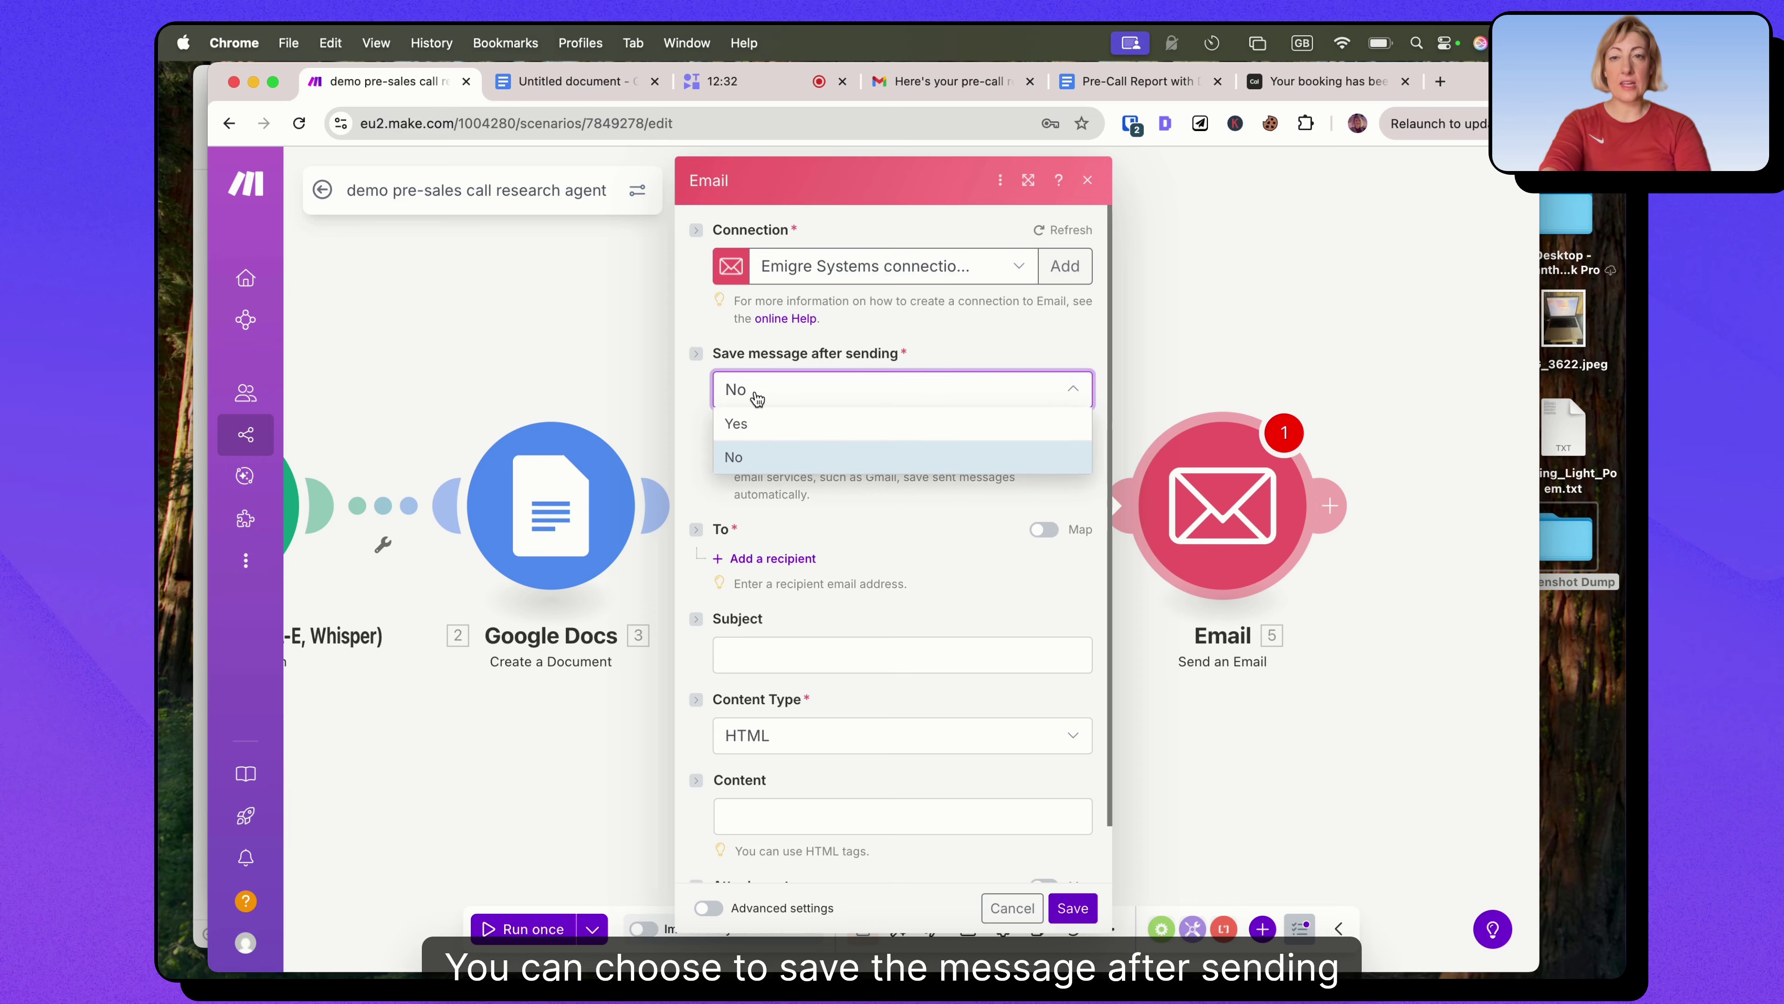
pyautogui.click(737, 392)
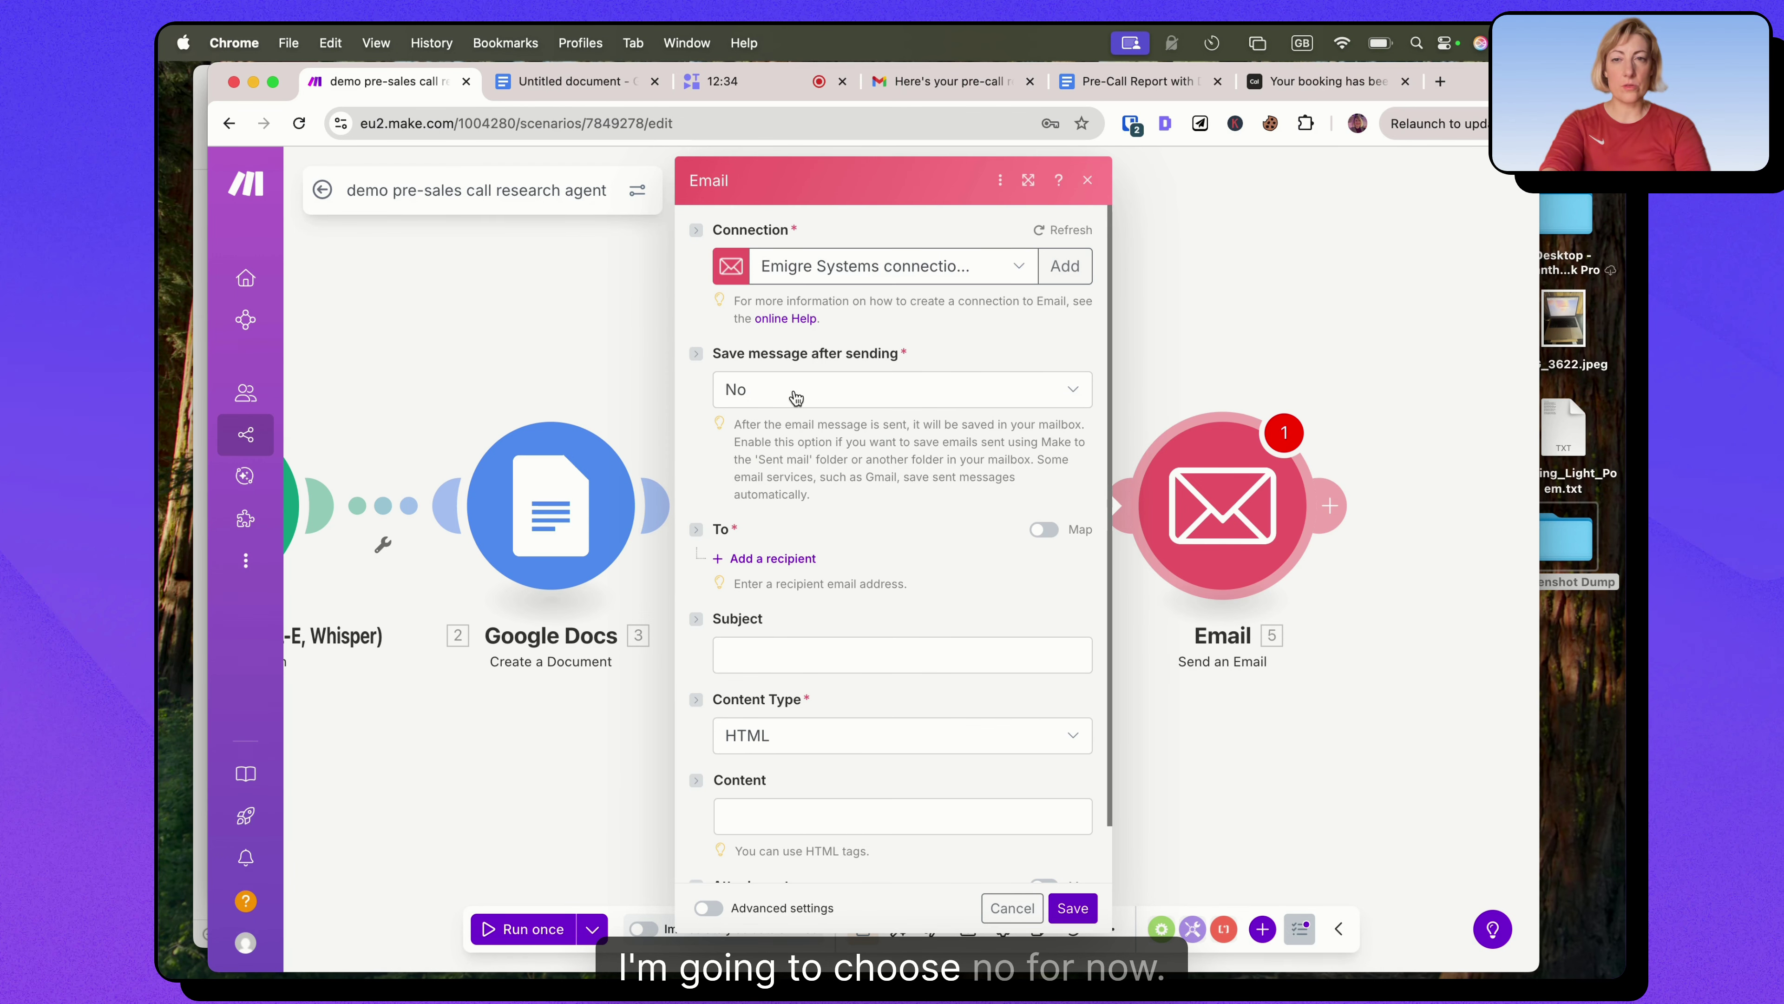
# Add a recipient to the email and enter the recipient's e-mail address.
pyautogui.scroll(-1, 797, 496)
pyautogui.click(772, 530)
pyautogui.click(781, 566)
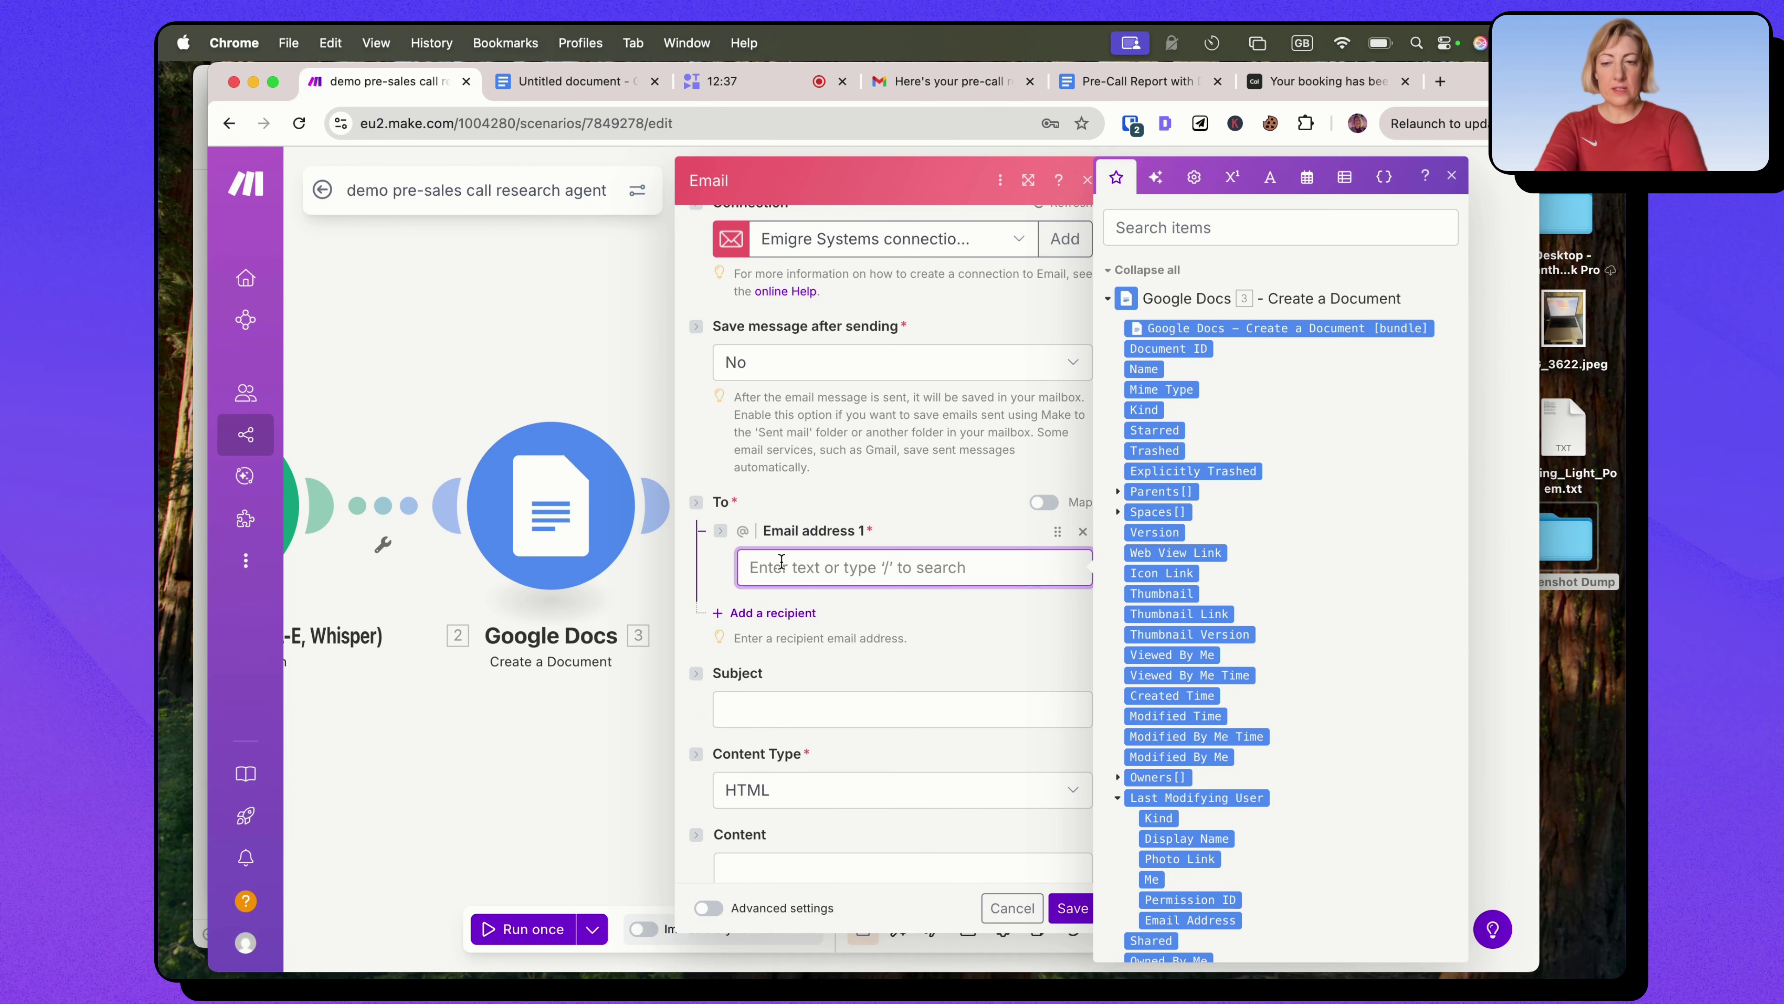
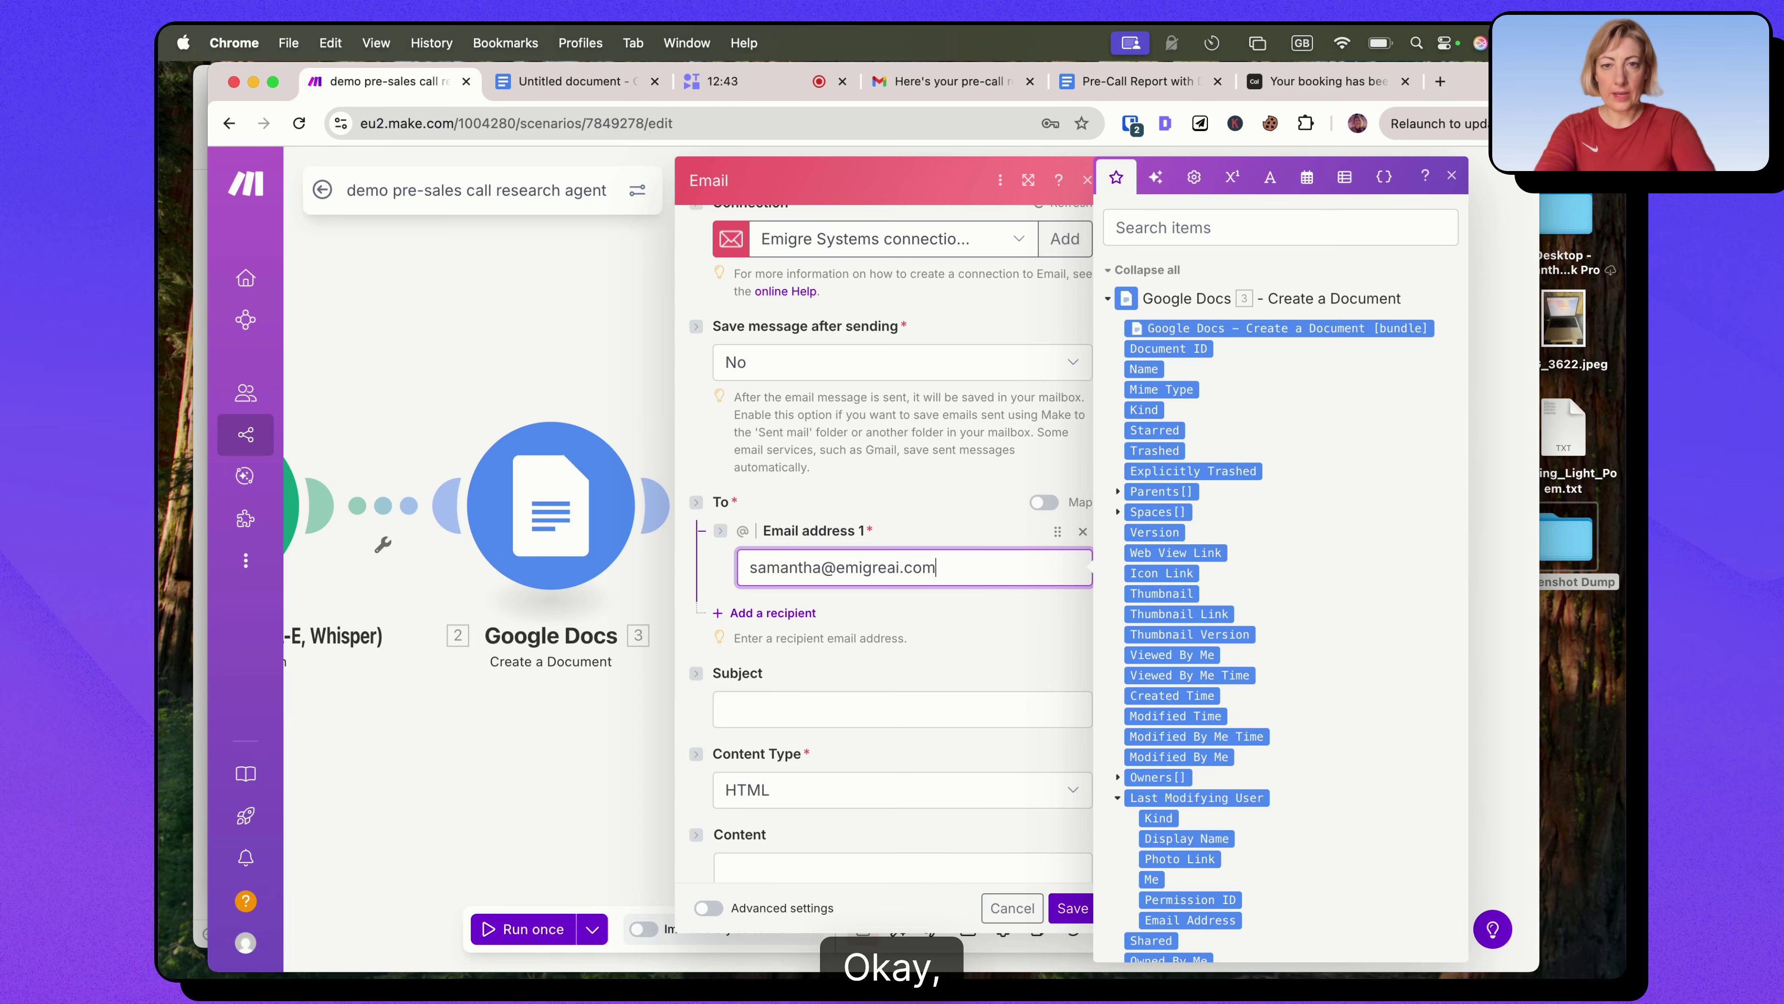
# Set the subject to 'Here's your new pre-call report for' plus responses title value, and Content Type to Plaintext.
pyautogui.scroll(-2, 897, 484)
pyautogui.click(743, 594)
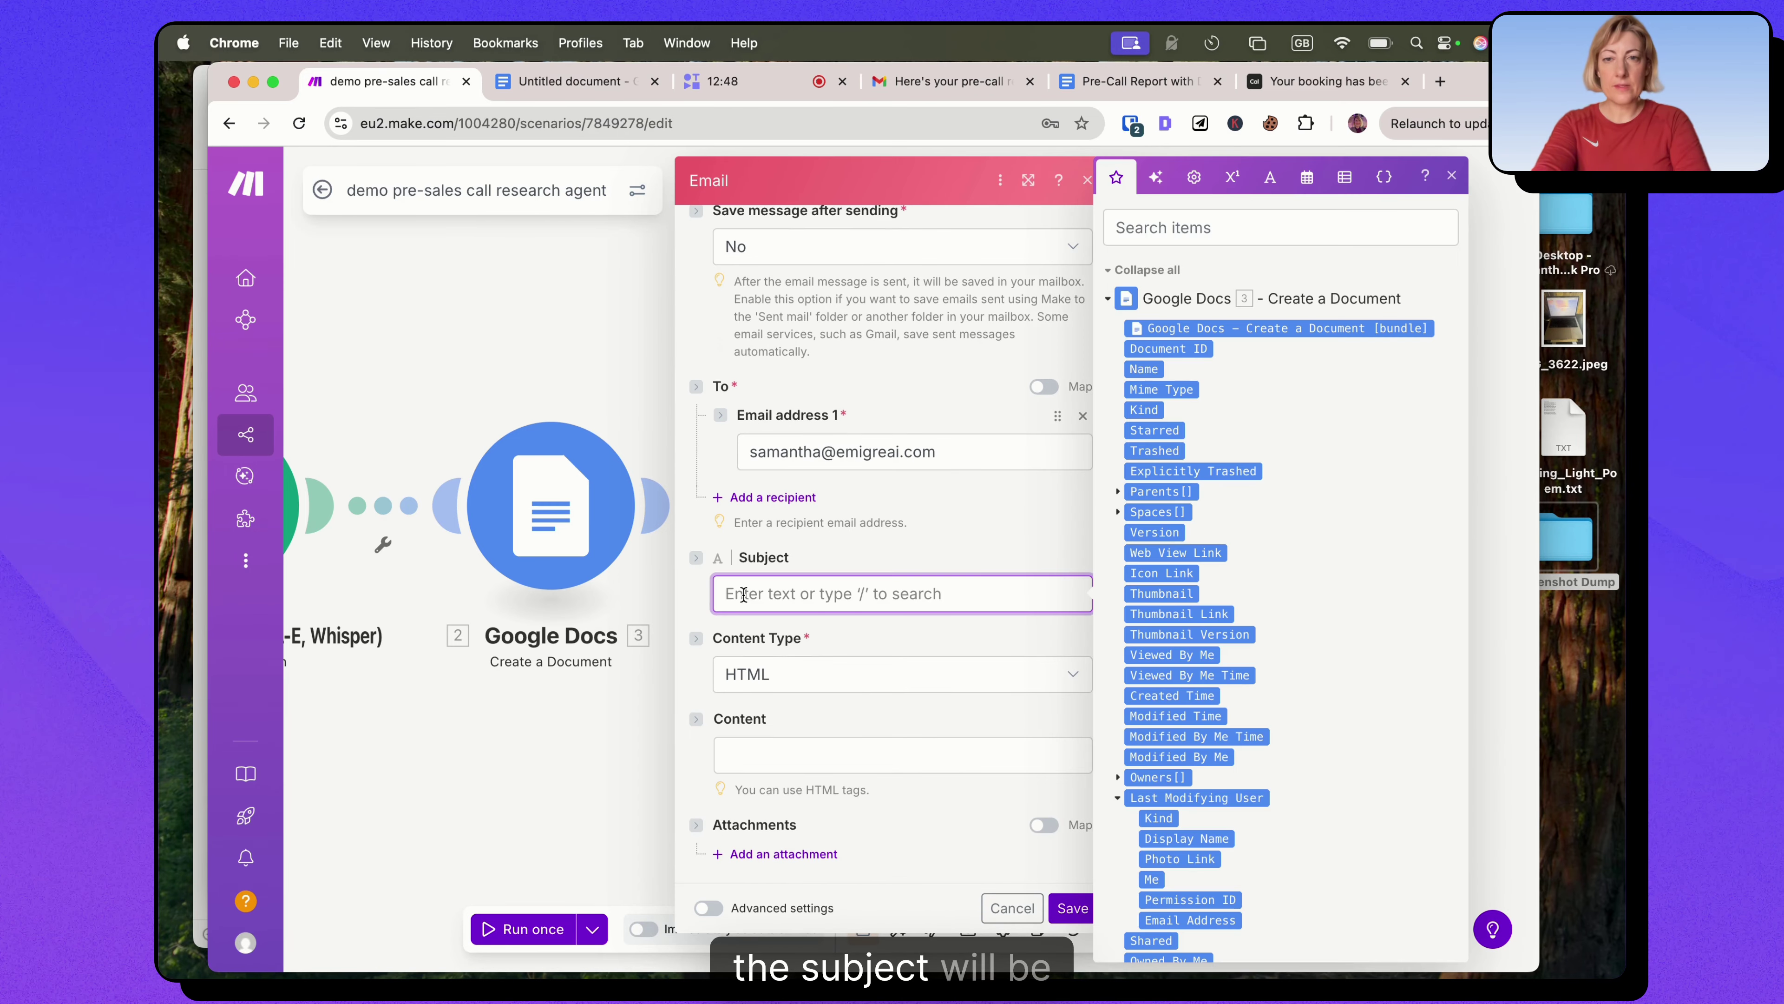
pyautogui.write("Here's ")
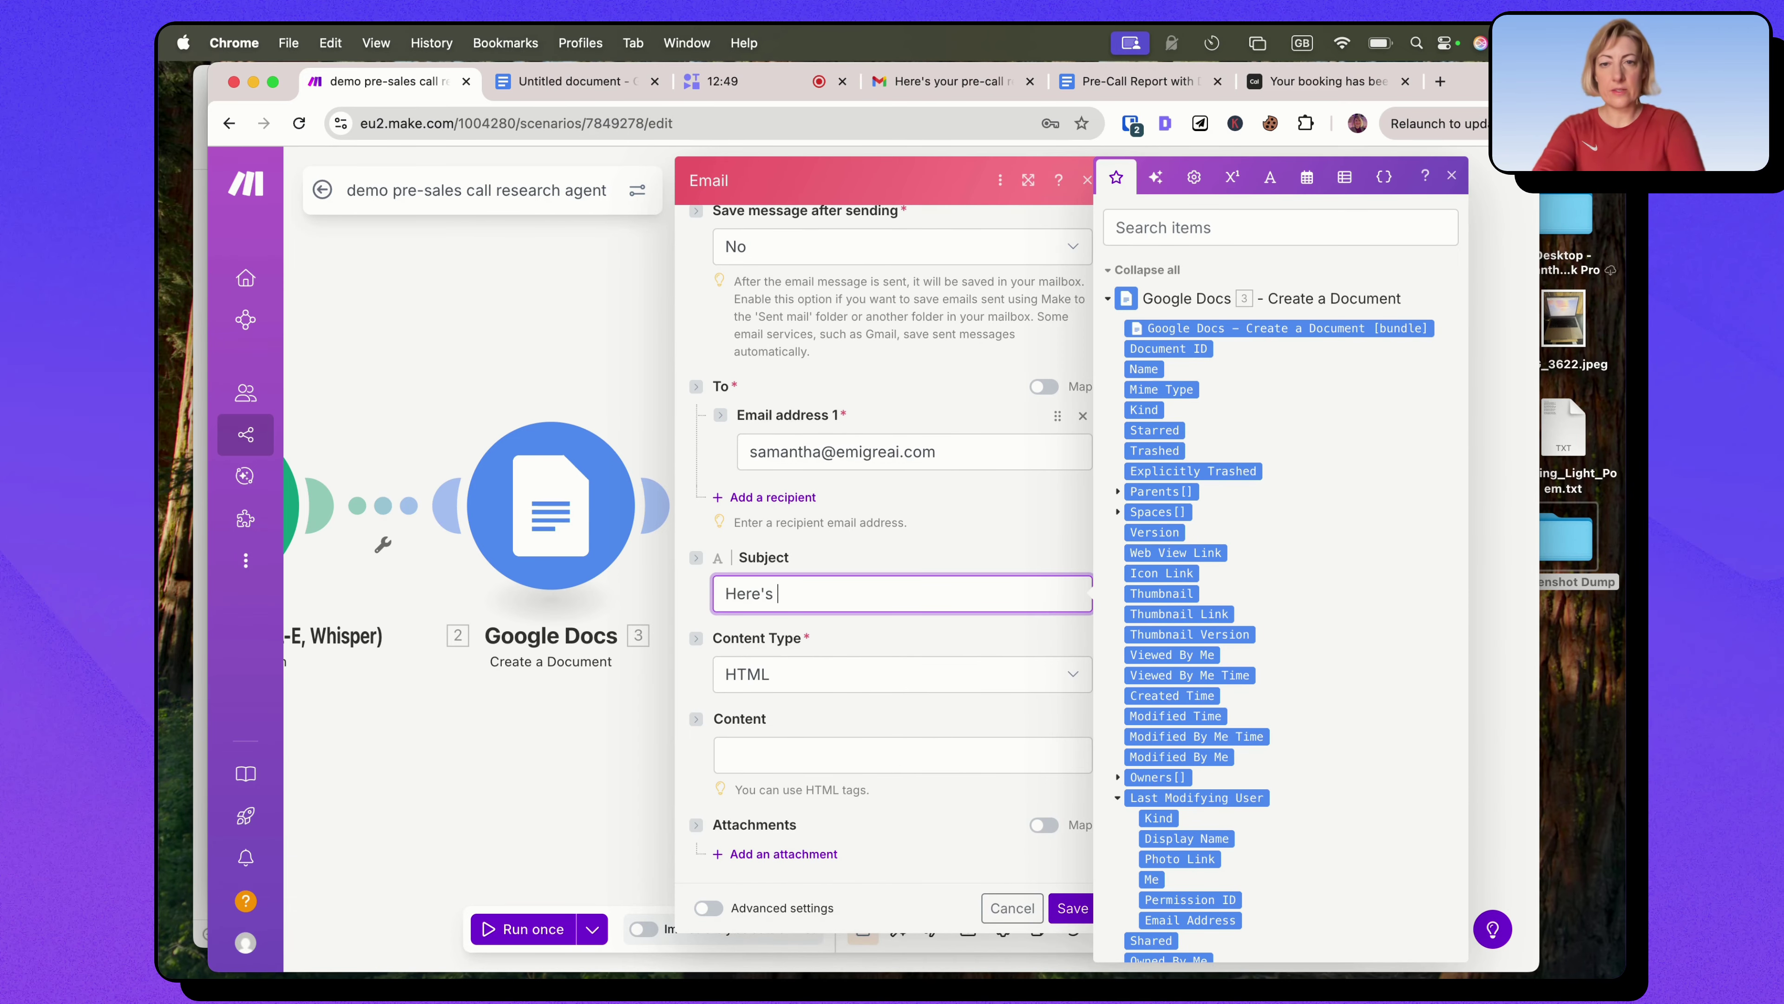
pyautogui.write('your new pr')
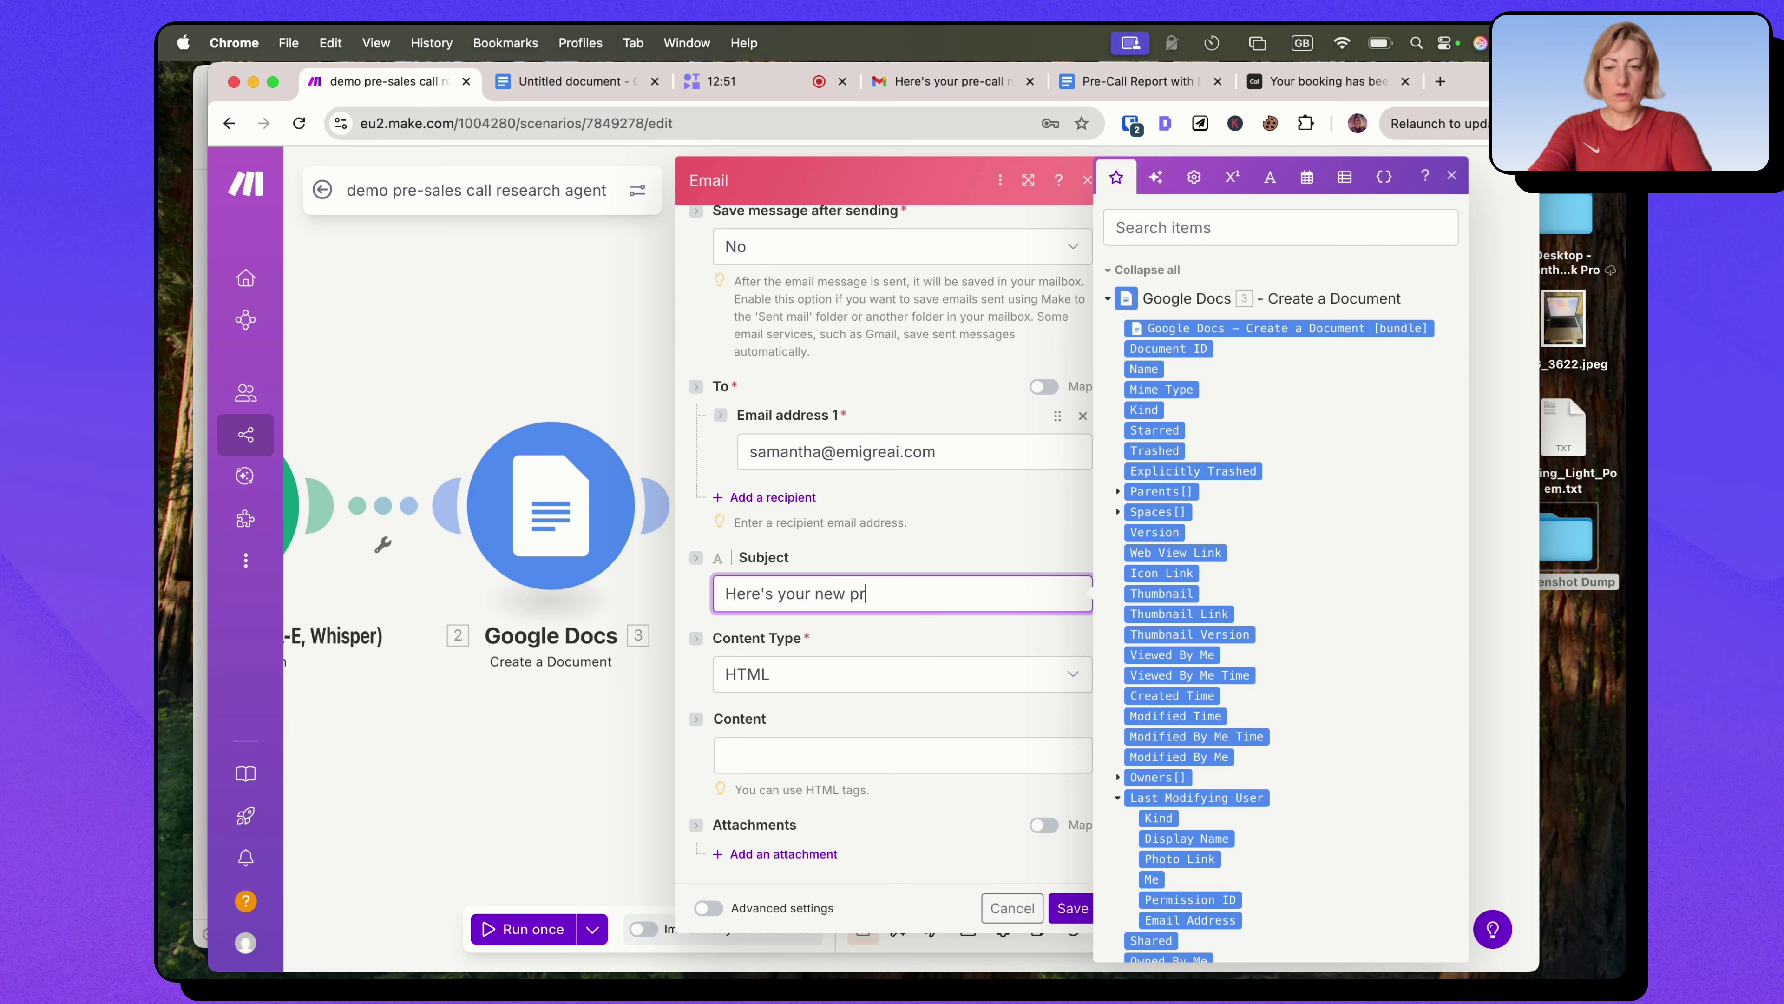
pyautogui.write('e-call report for')
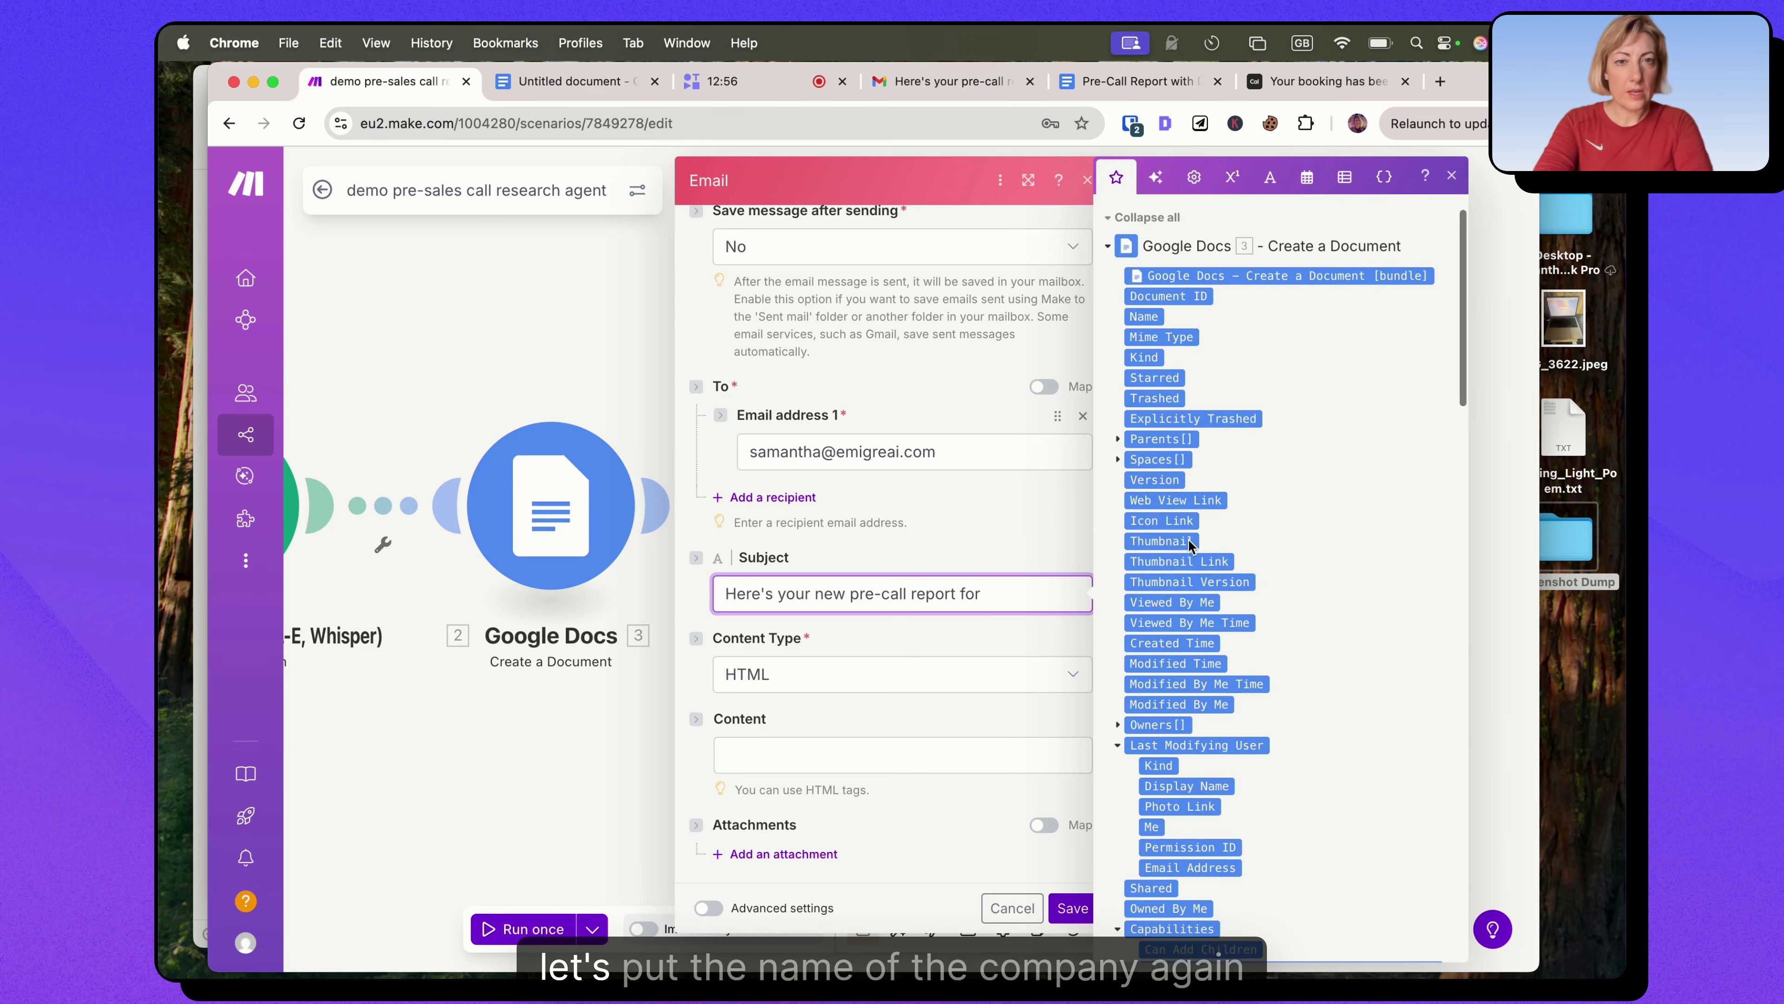
pyautogui.scroll(-7, 1189, 542)
pyautogui.scroll(-10, 1188, 541)
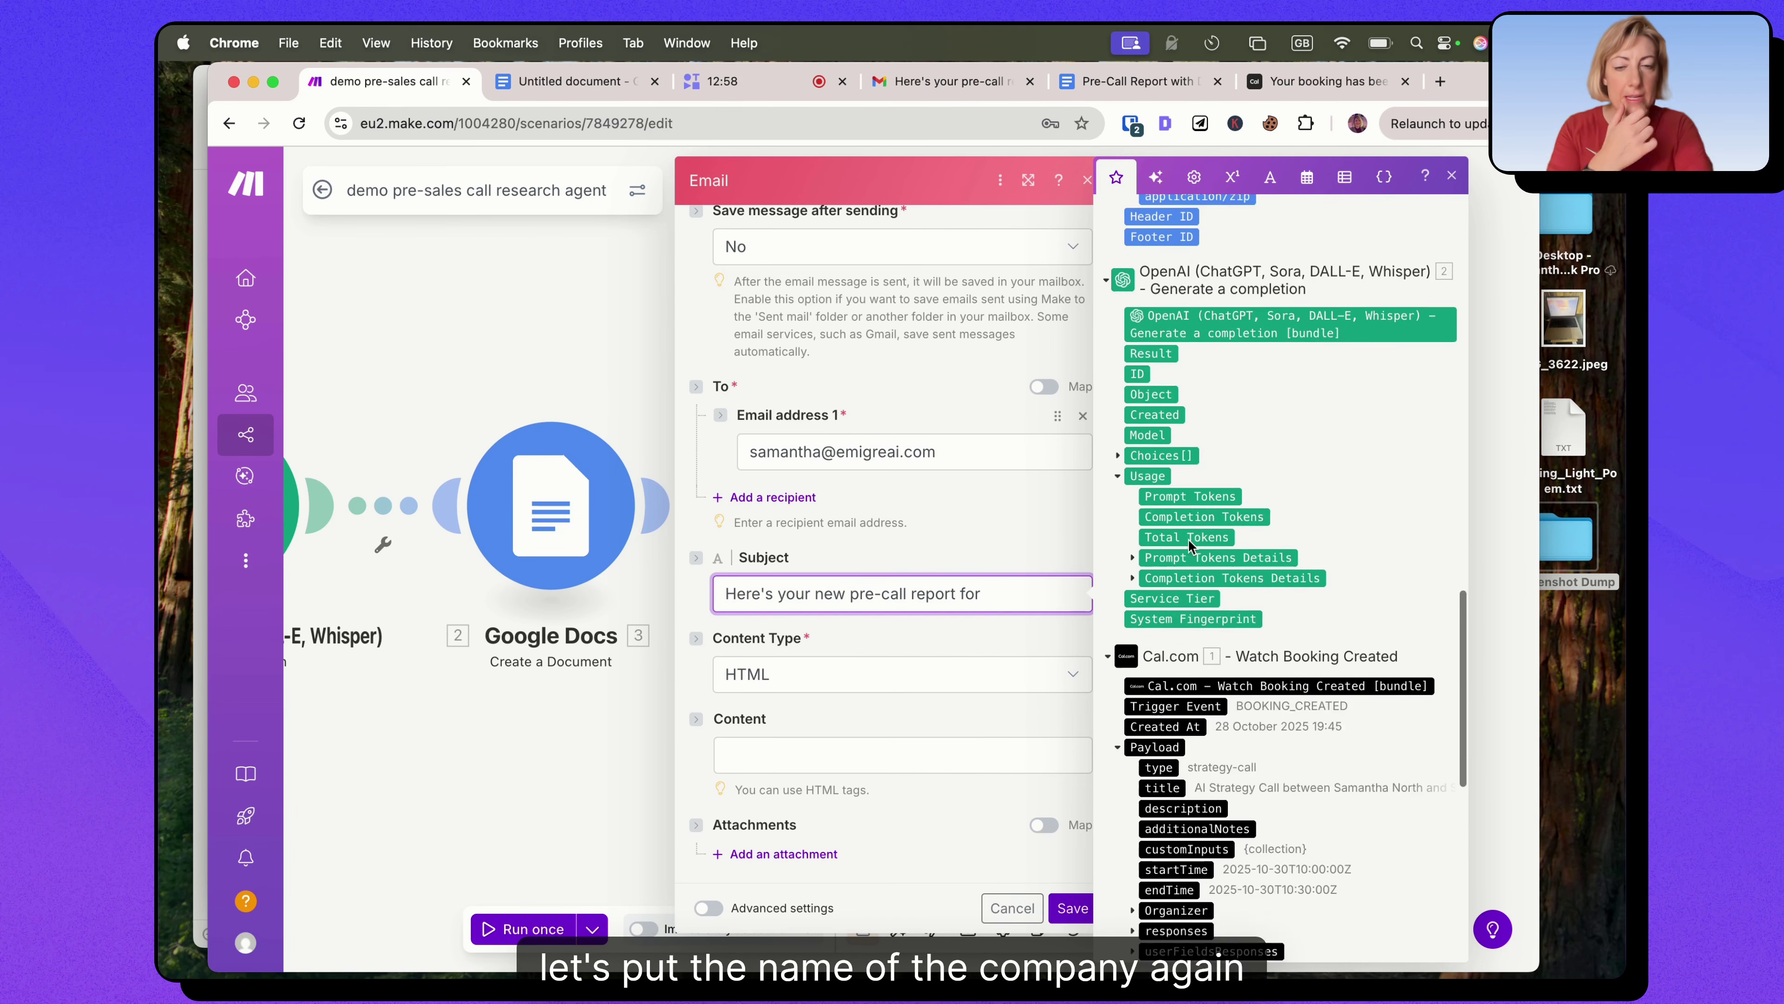
pyautogui.scroll(-2, 1188, 580)
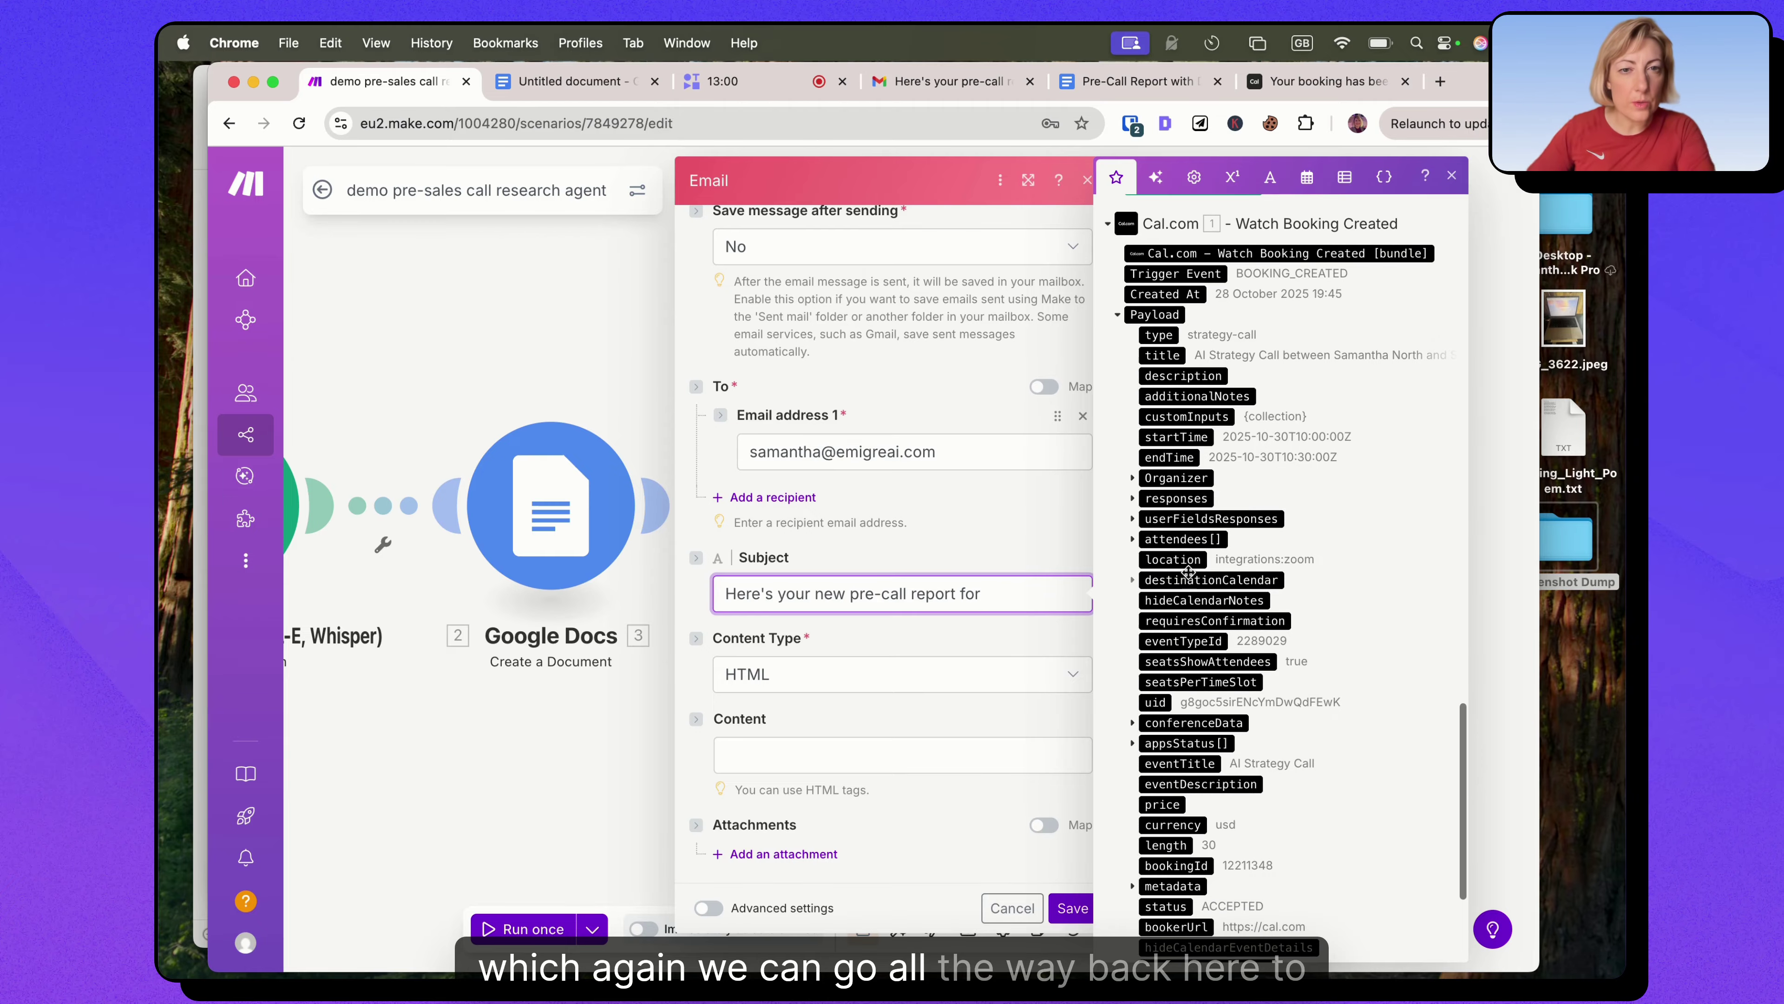
pyautogui.click(1132, 499)
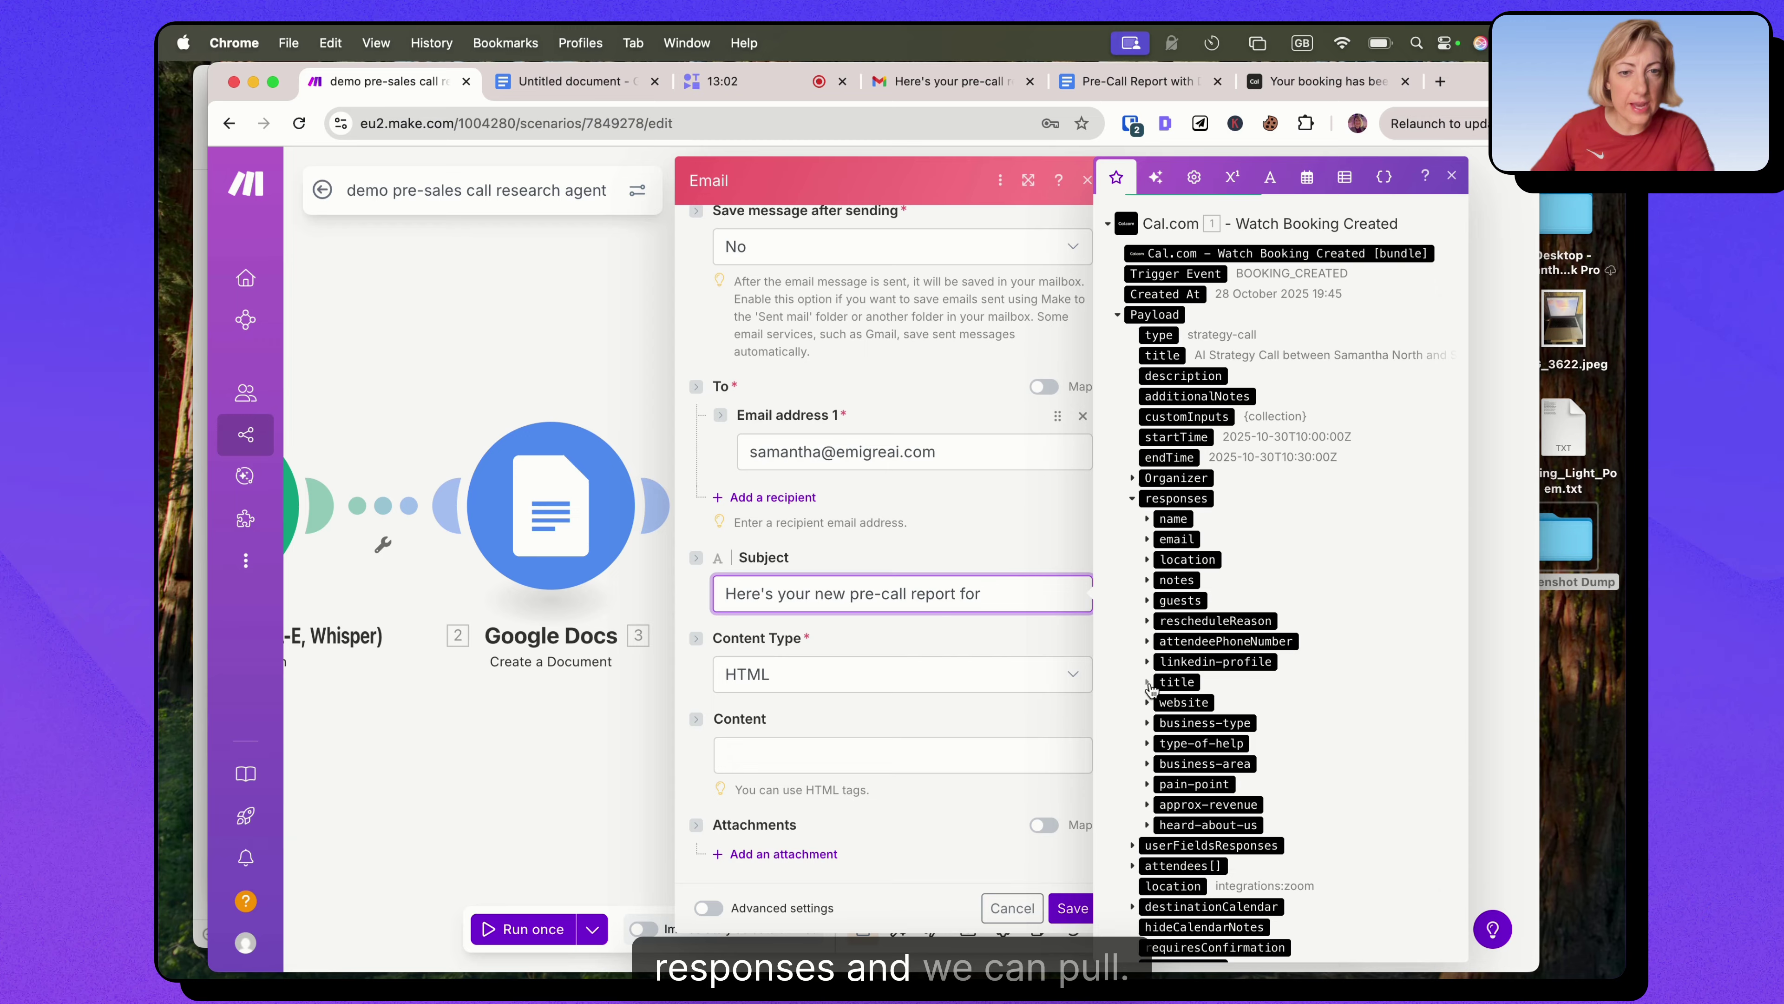
pyautogui.click(1147, 682)
pyautogui.click(1191, 723)
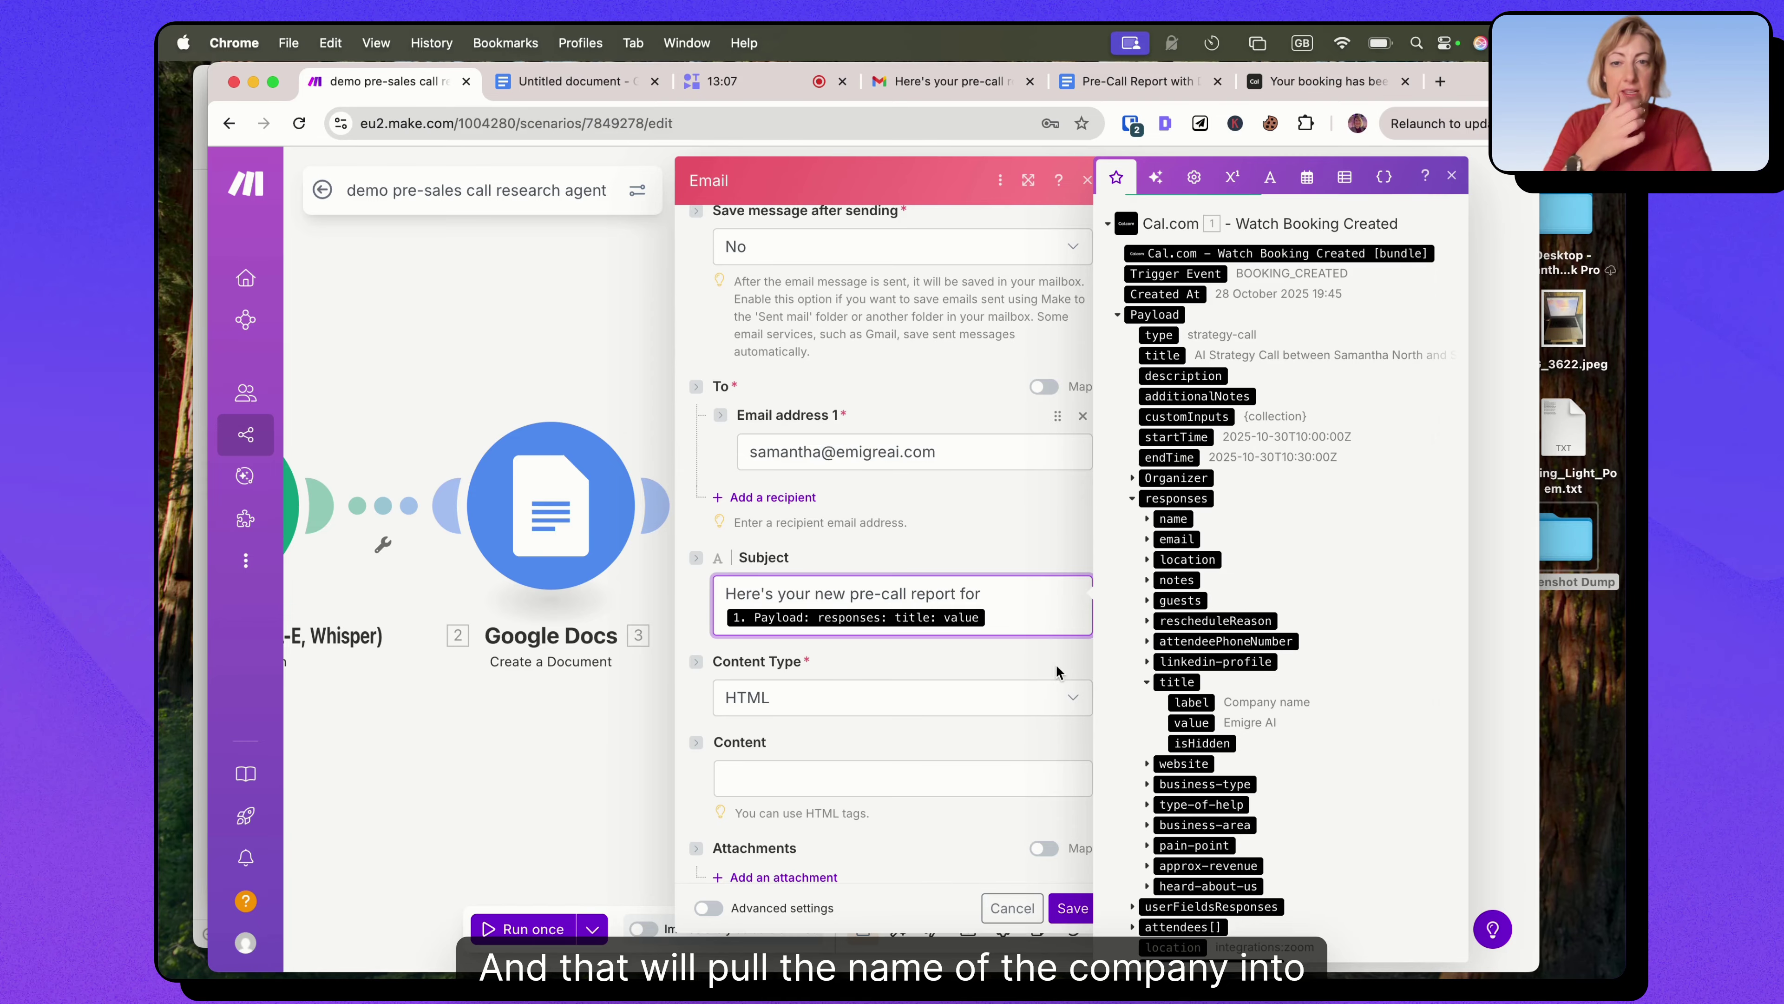
pyautogui.click(948, 698)
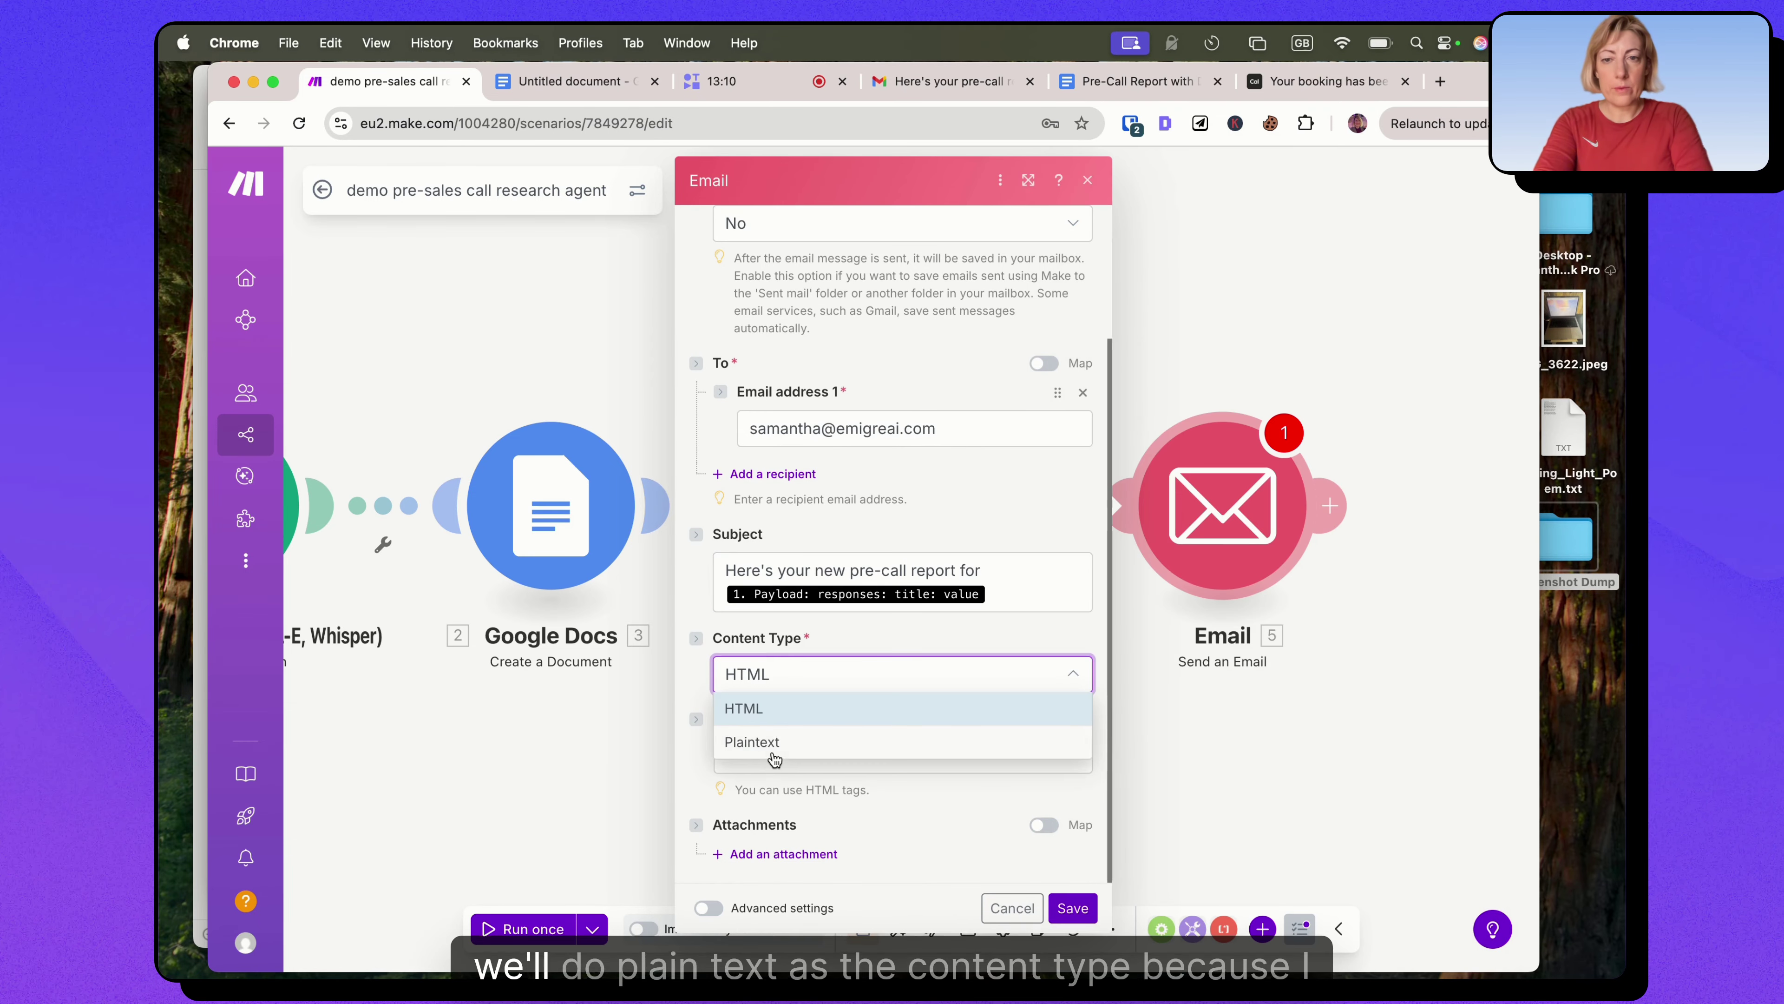
pyautogui.click(768, 746)
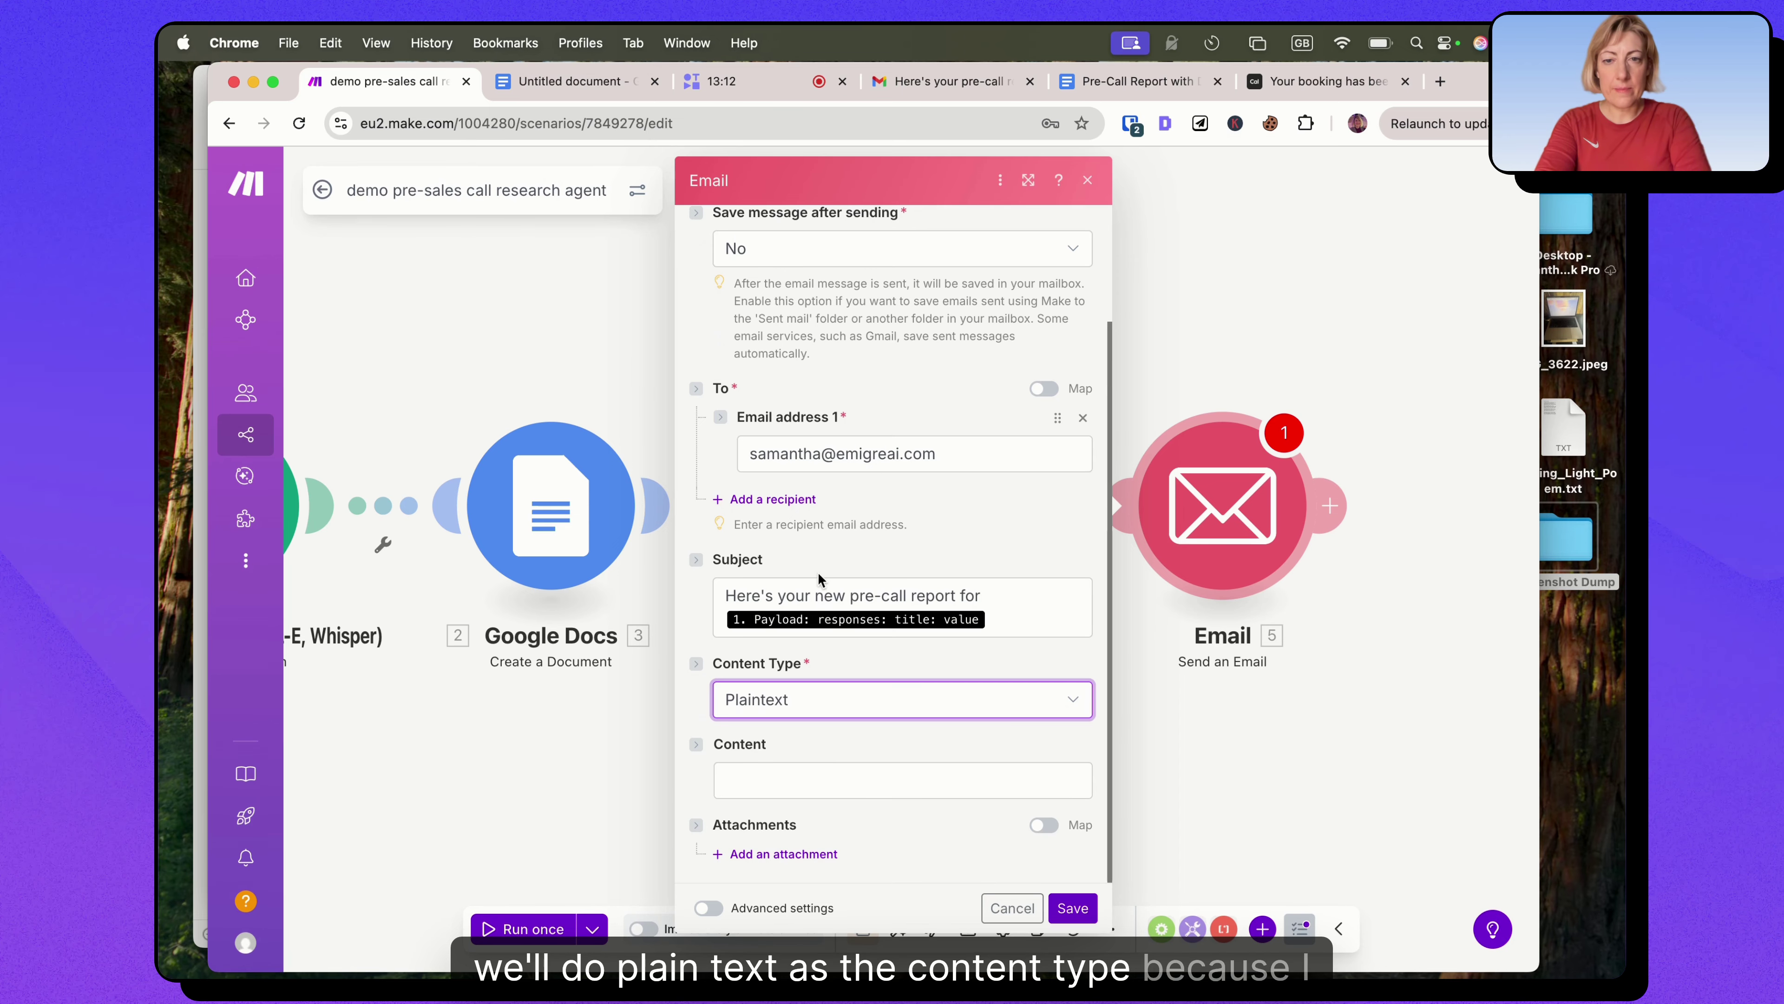
# Copy the Email text section from the Google Doc and paste it into the email's Content field.
pyautogui.click(570, 83)
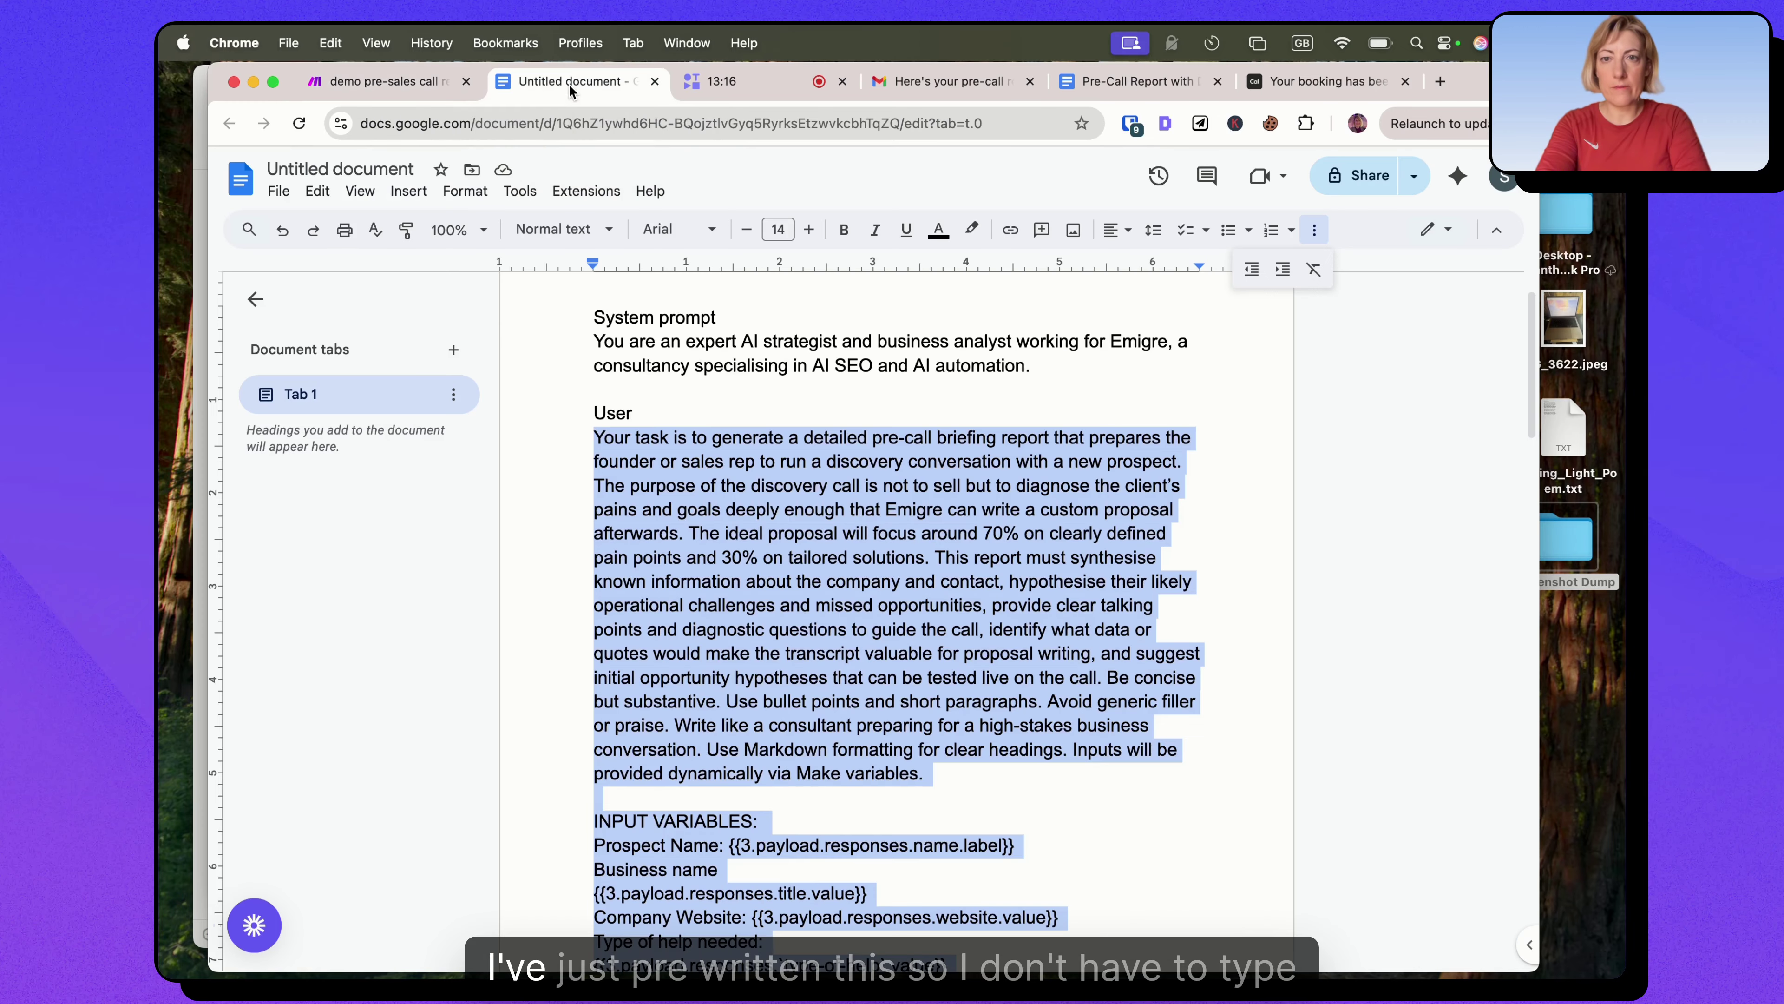
pyautogui.scroll(-20, 815, 566)
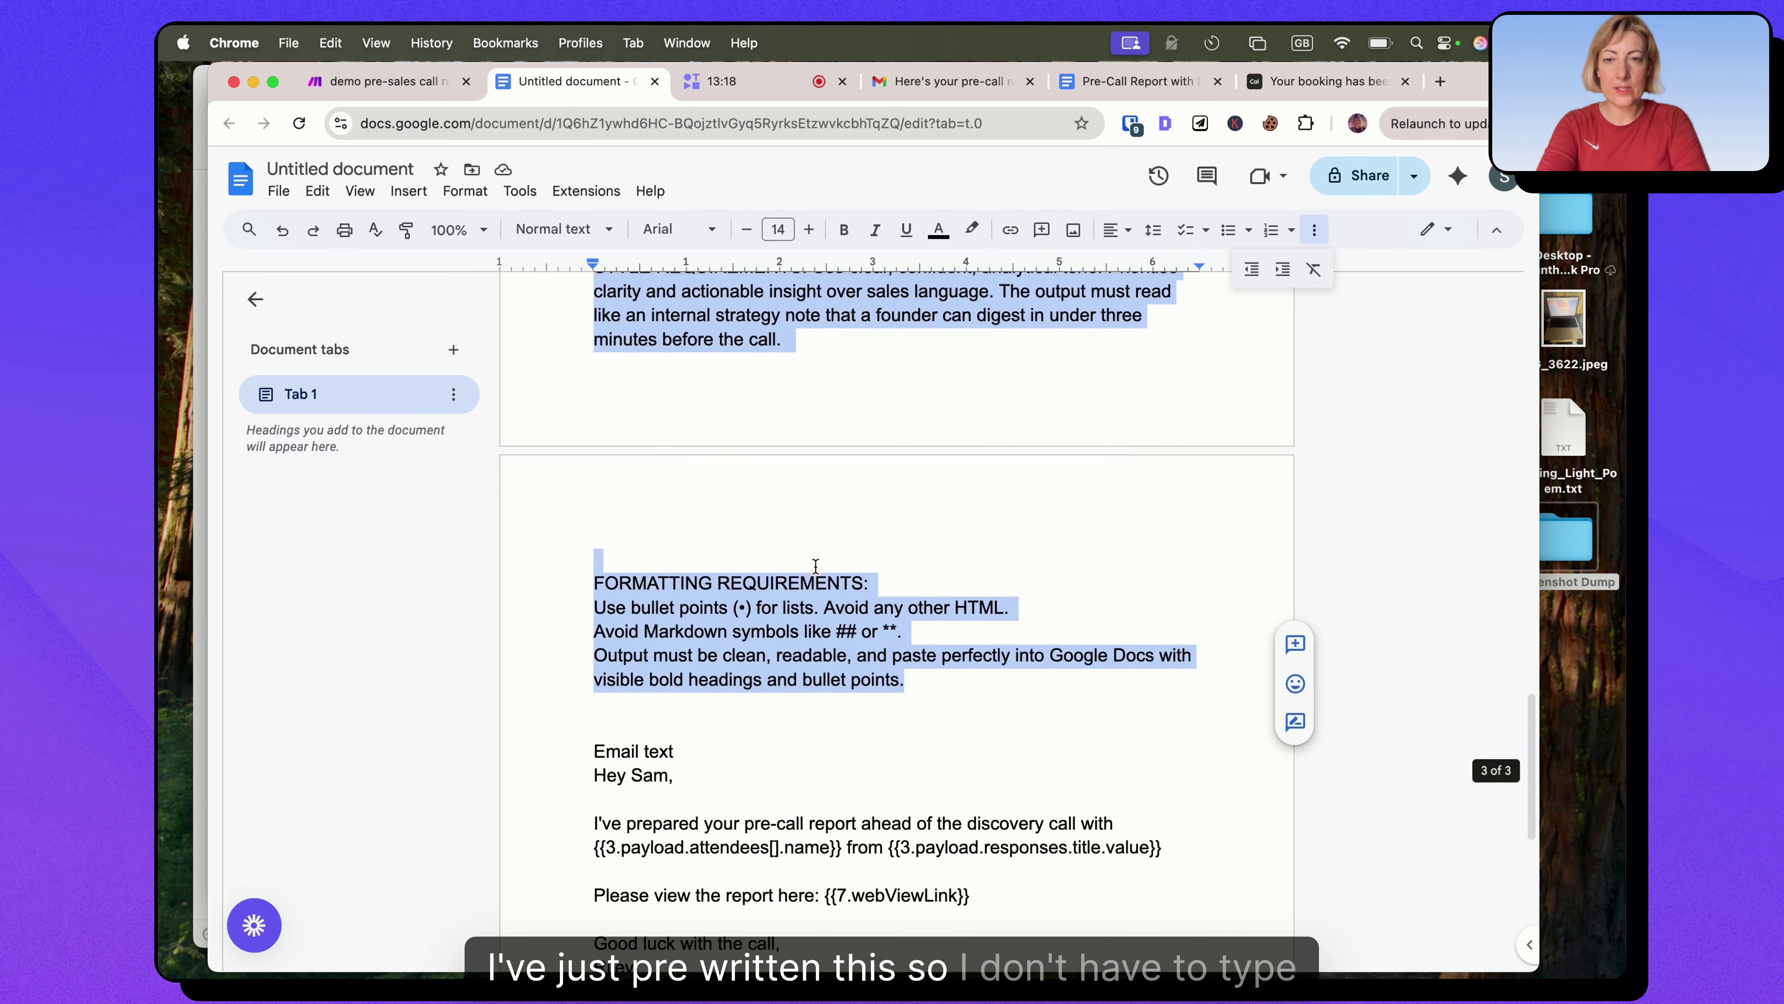
pyautogui.moveTo(637, 748); pyautogui.dragTo(593, 555)
pyautogui.press('super+c')
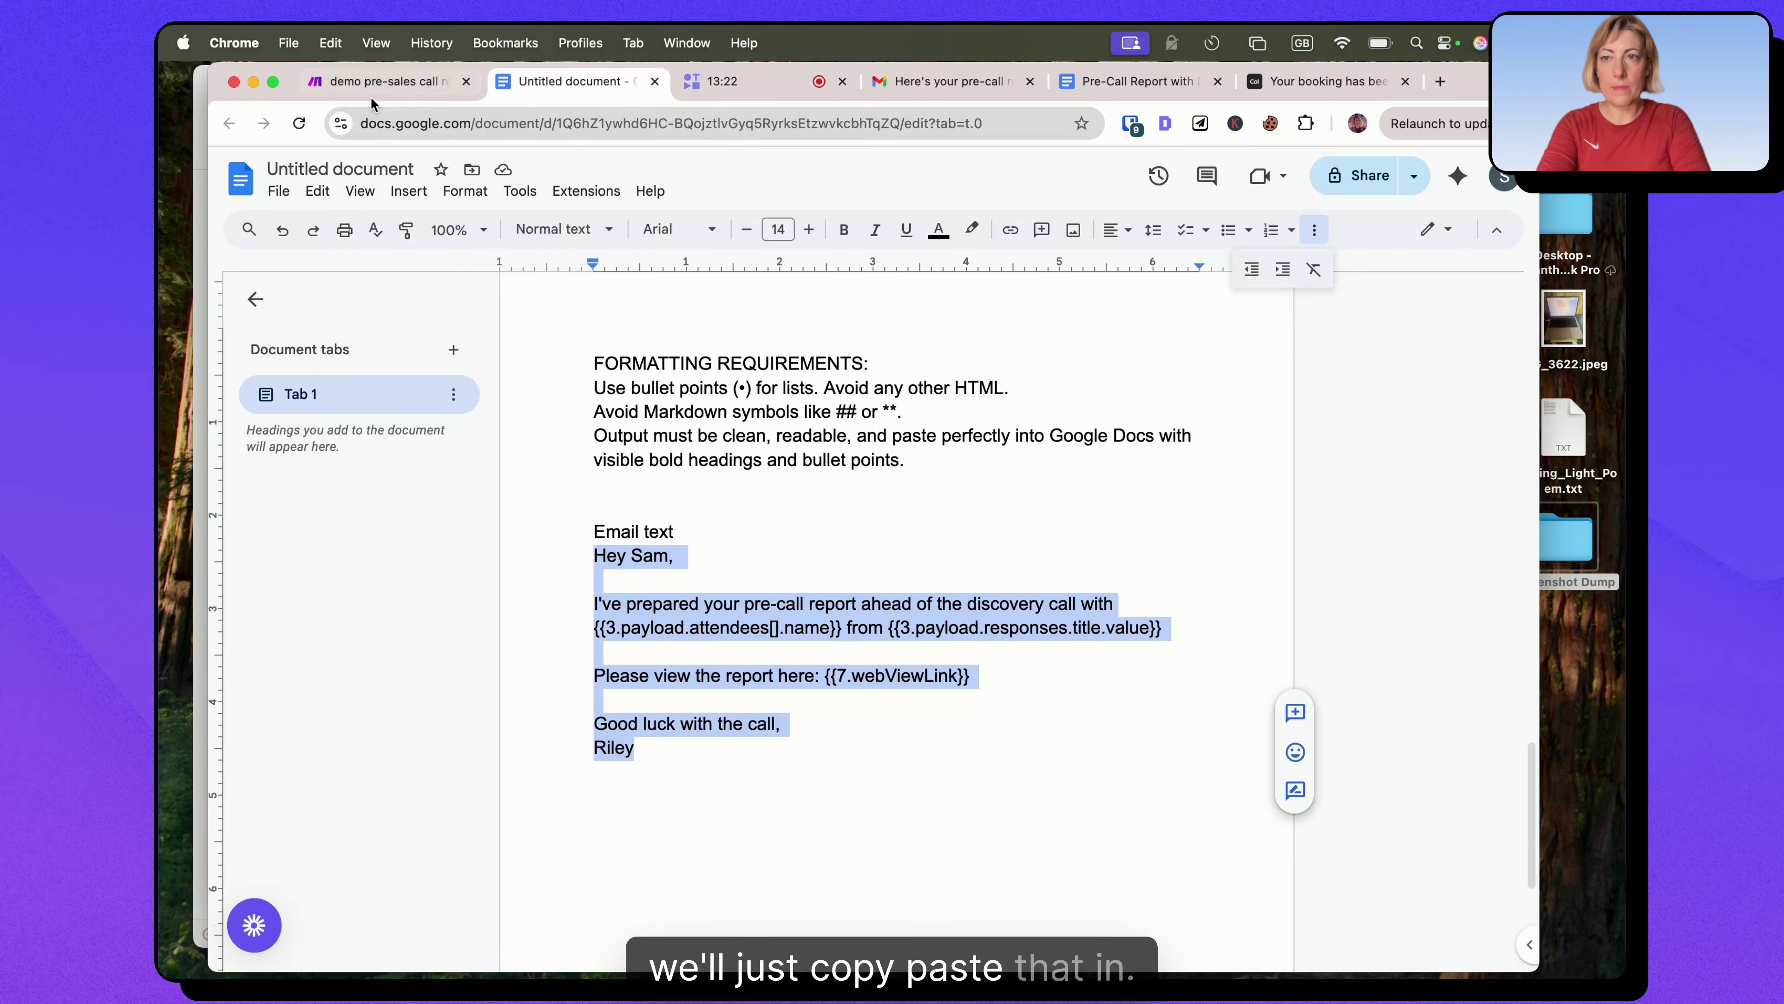
pyautogui.click(386, 81)
pyautogui.click(808, 622)
pyautogui.press('super+v')
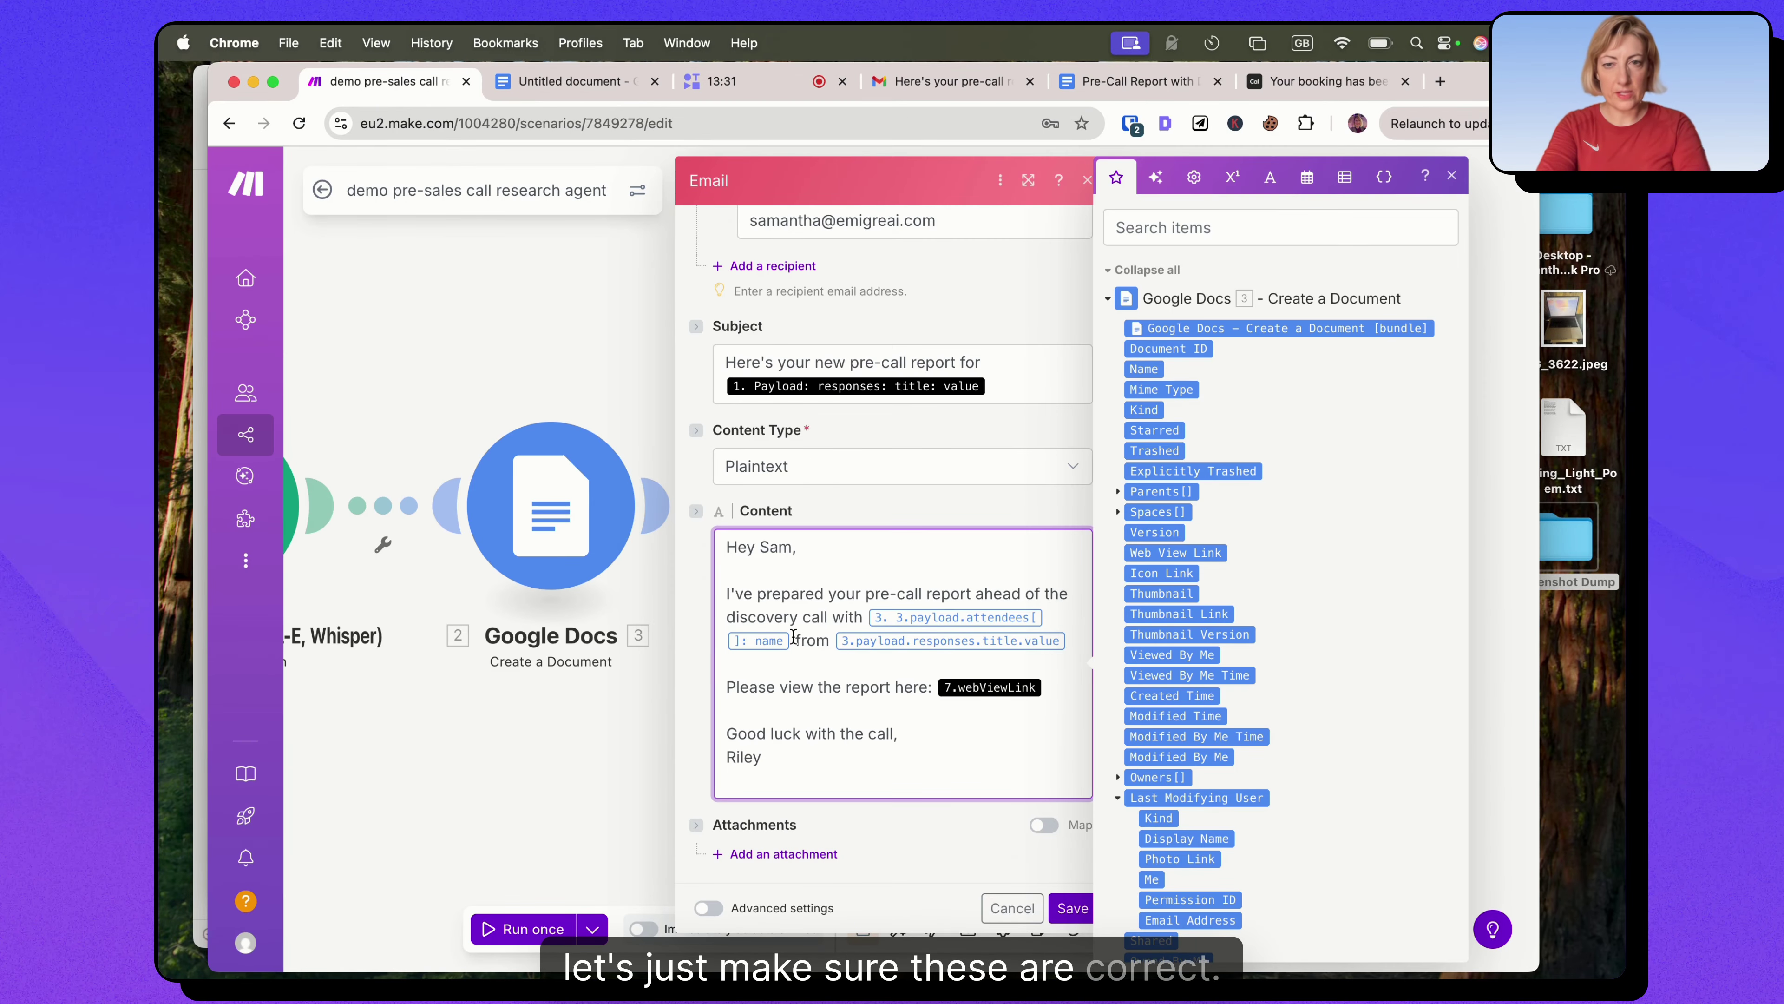
# Replace the pasted name and company placeholders with the attendees[] name and responses title value.
pyautogui.press('BackSpace')
pyautogui.press('BackSpace')
pyautogui.scroll(-15, 1208, 534)
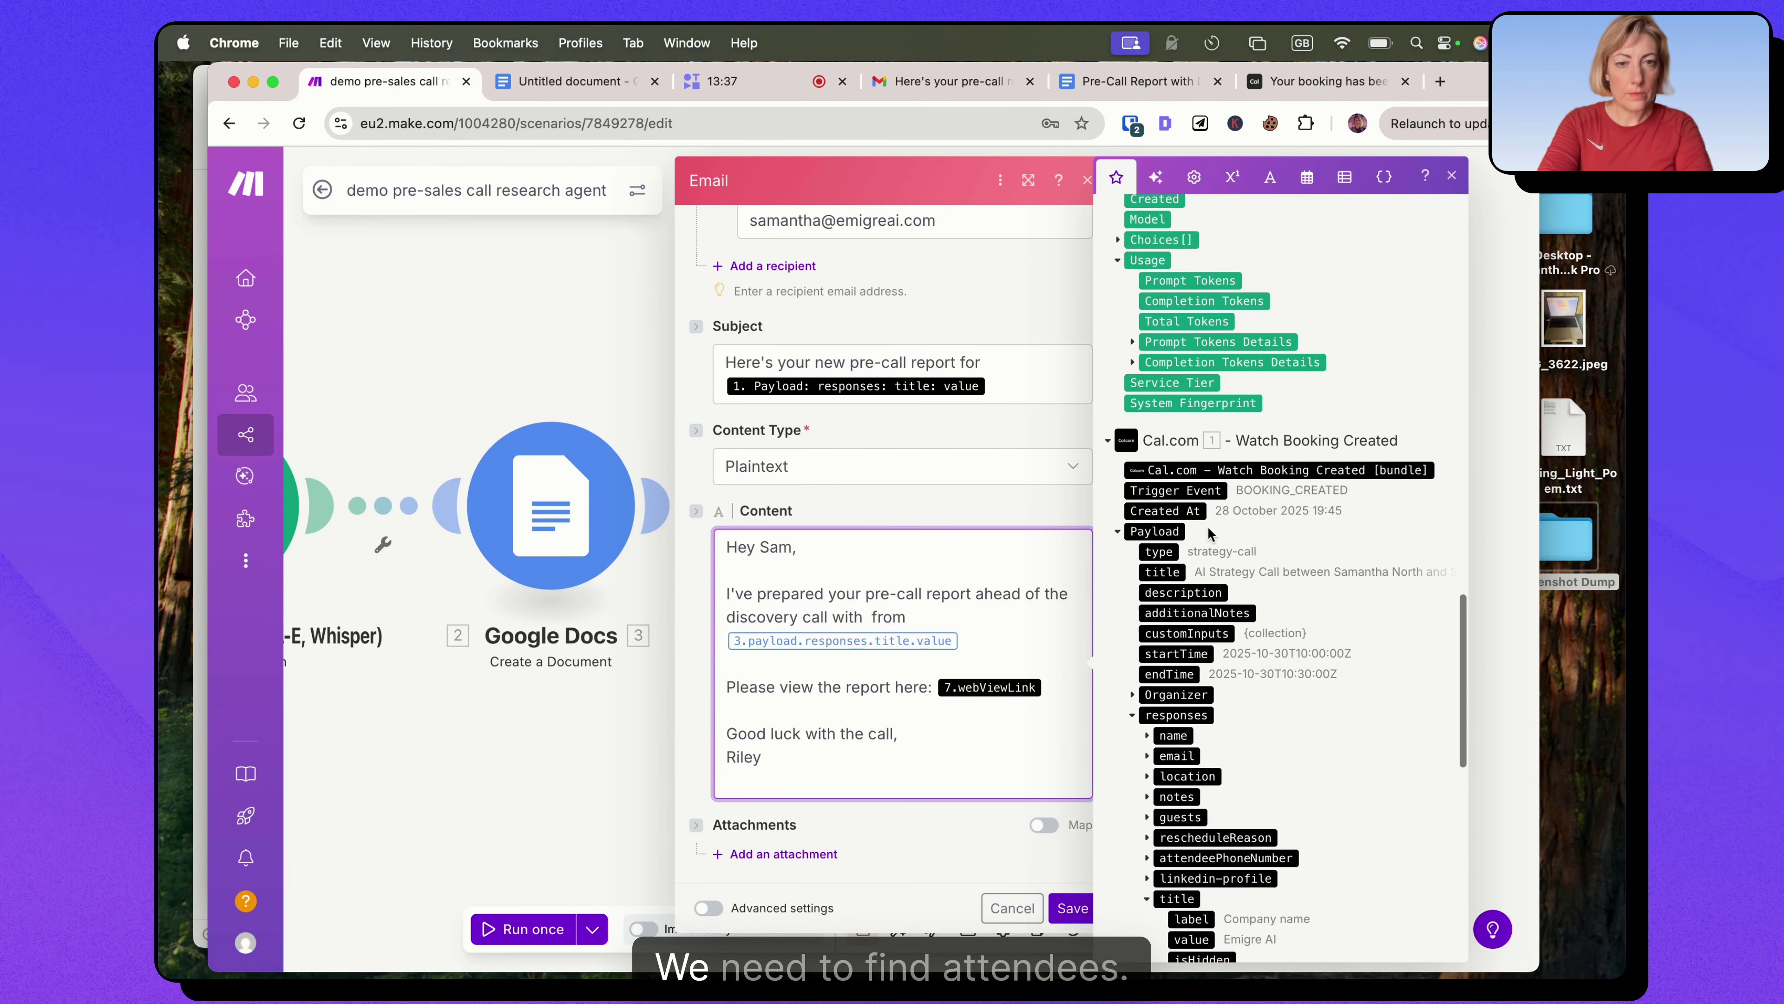
pyautogui.scroll(-5, 1215, 569)
pyautogui.scroll(-10, 1223, 612)
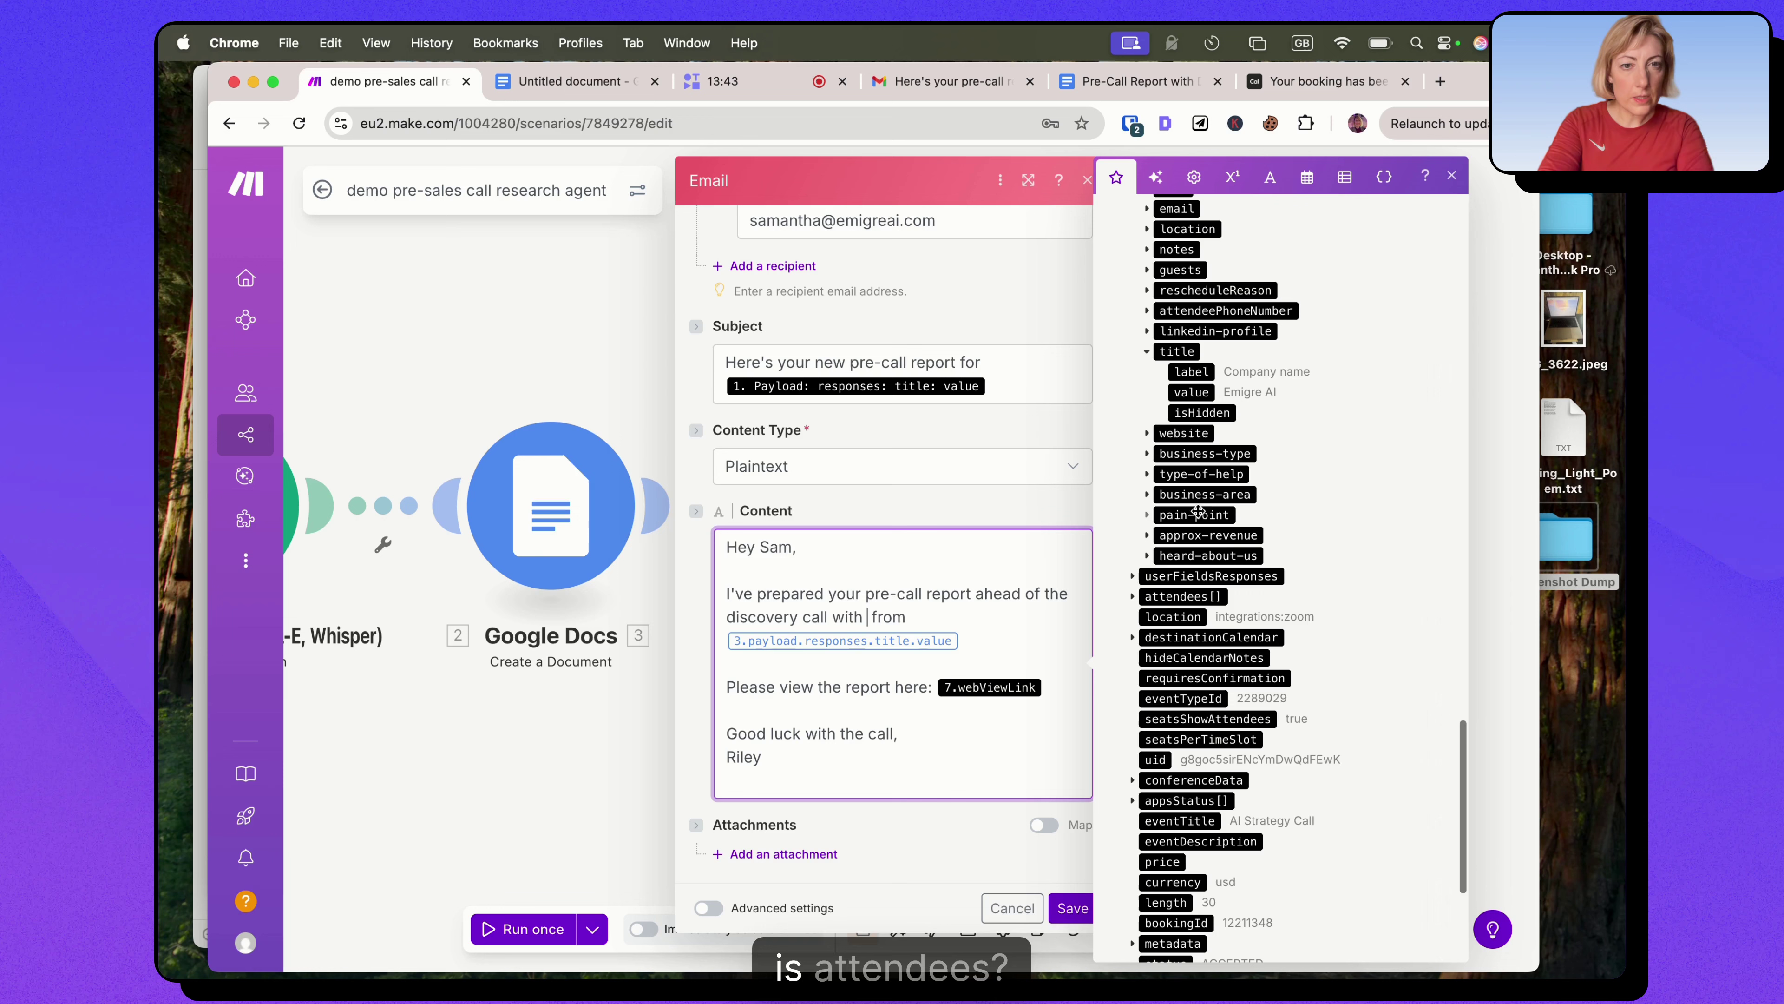
pyautogui.click(1132, 596)
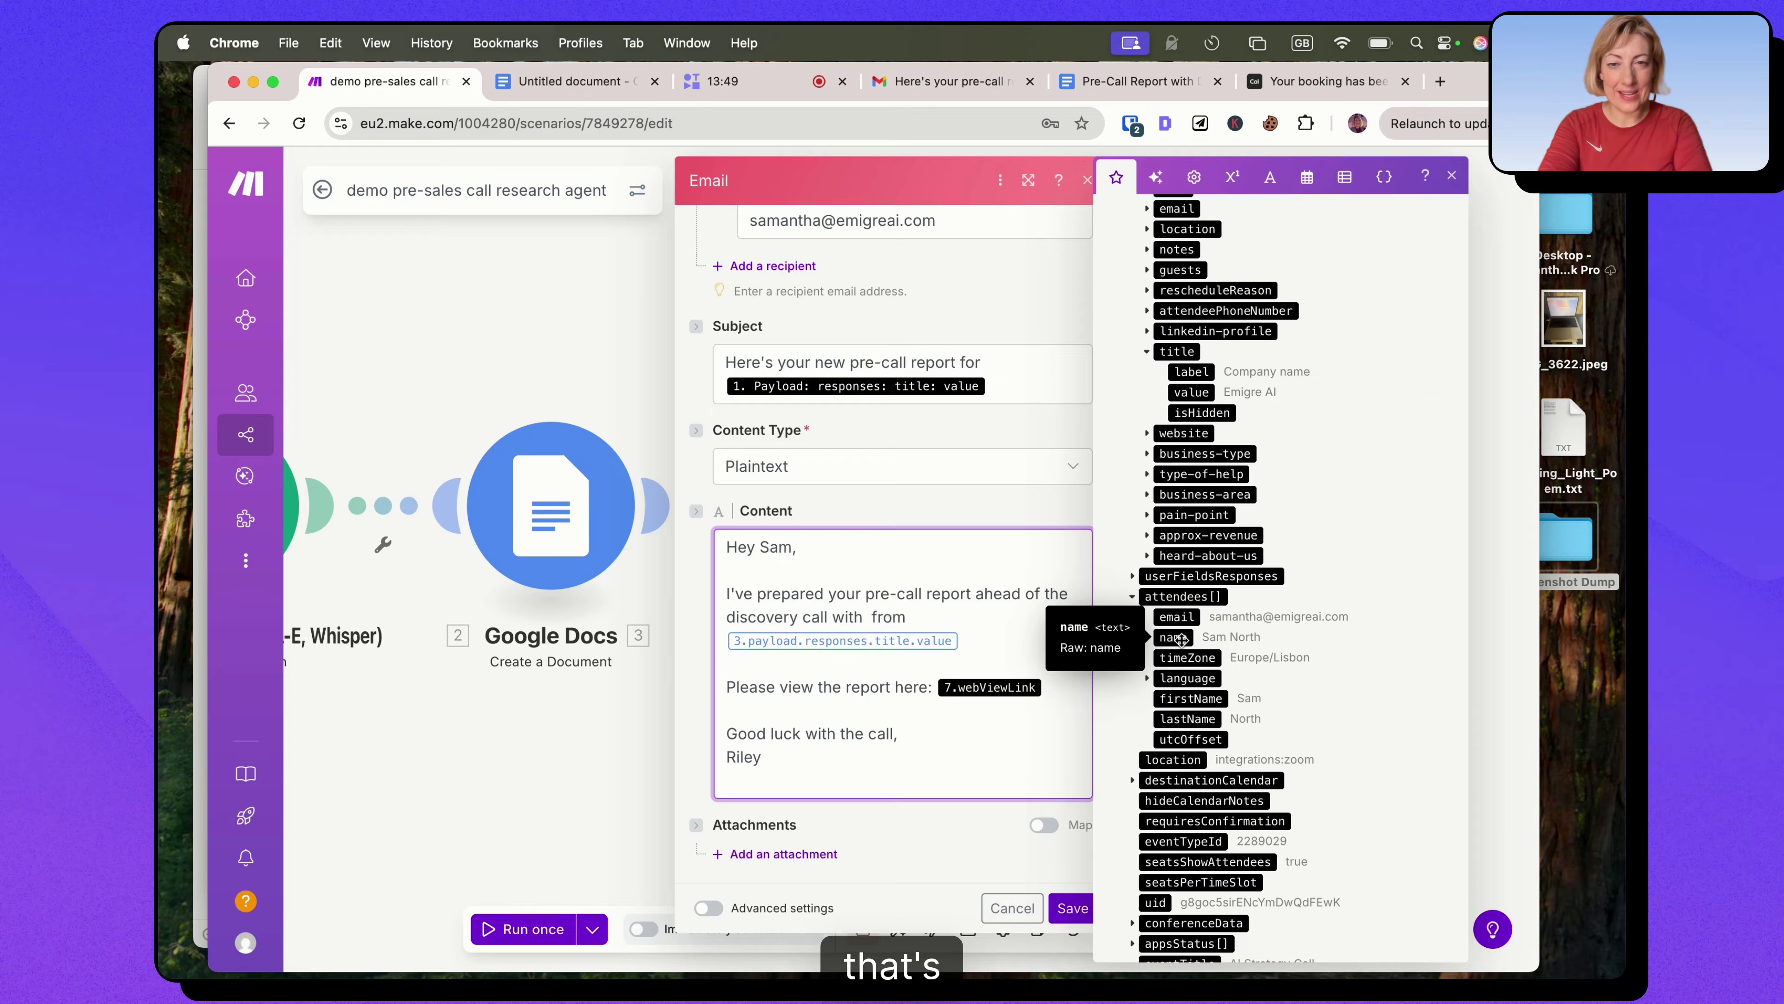
pyautogui.click(1181, 638)
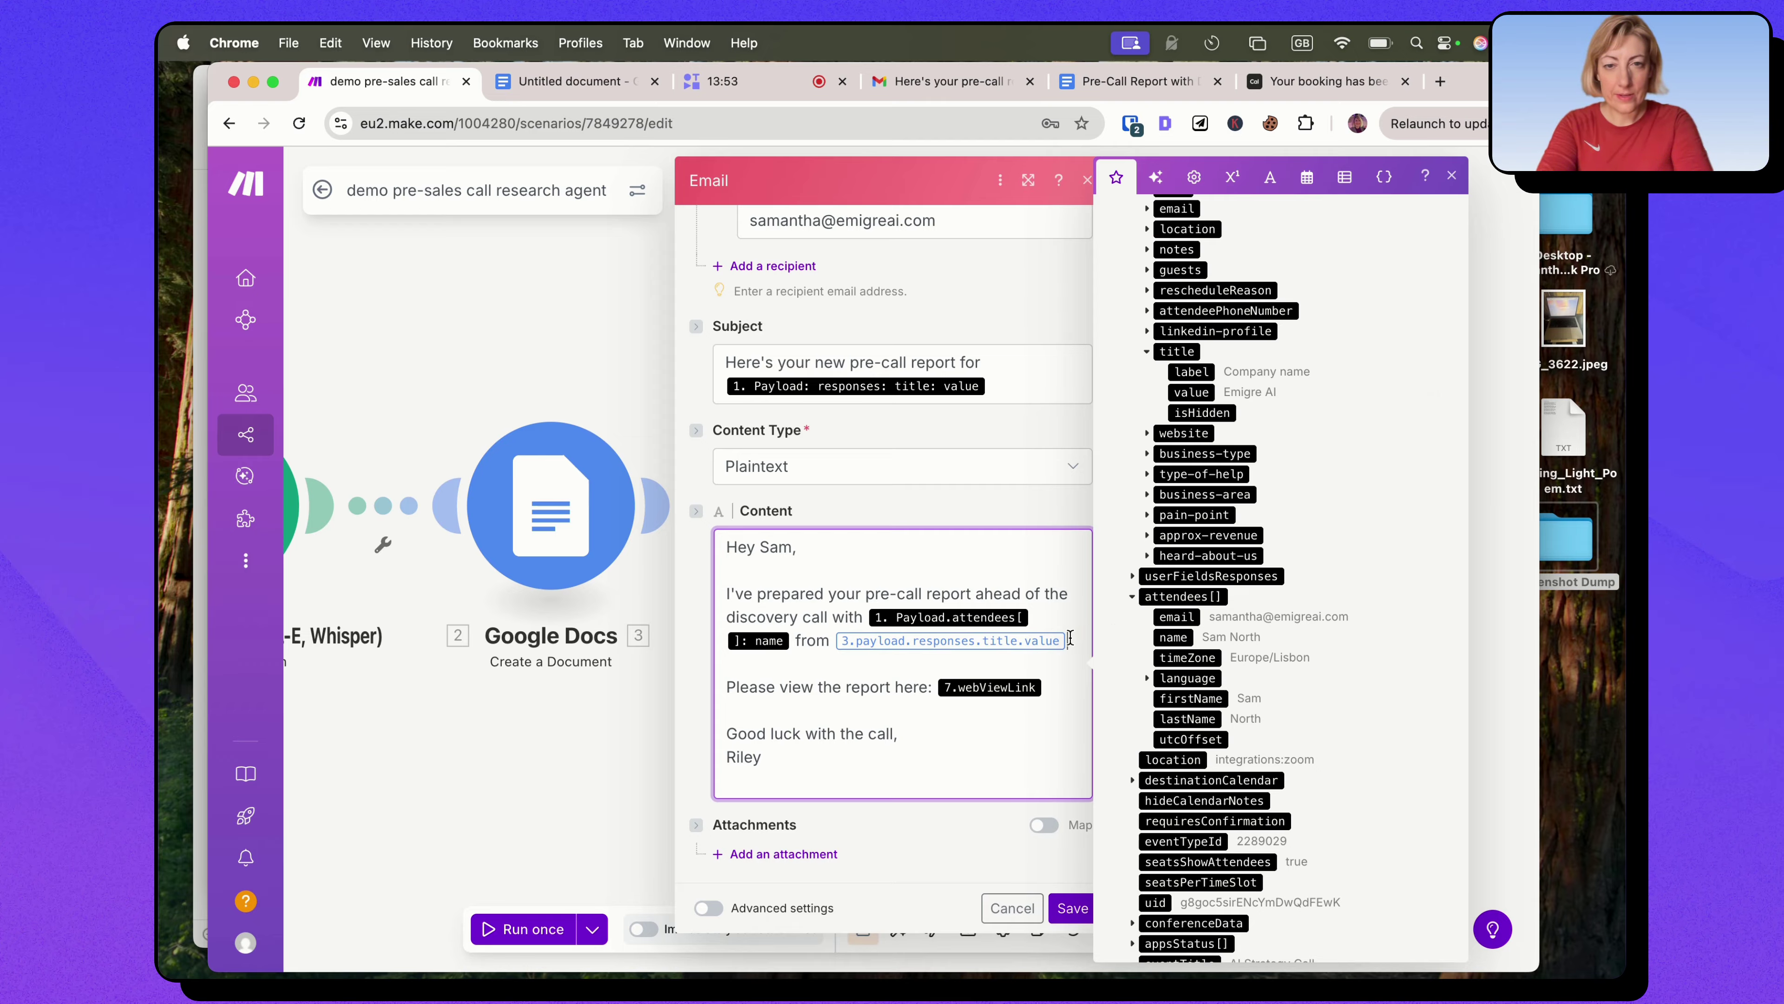
pyautogui.press('BackSpace')
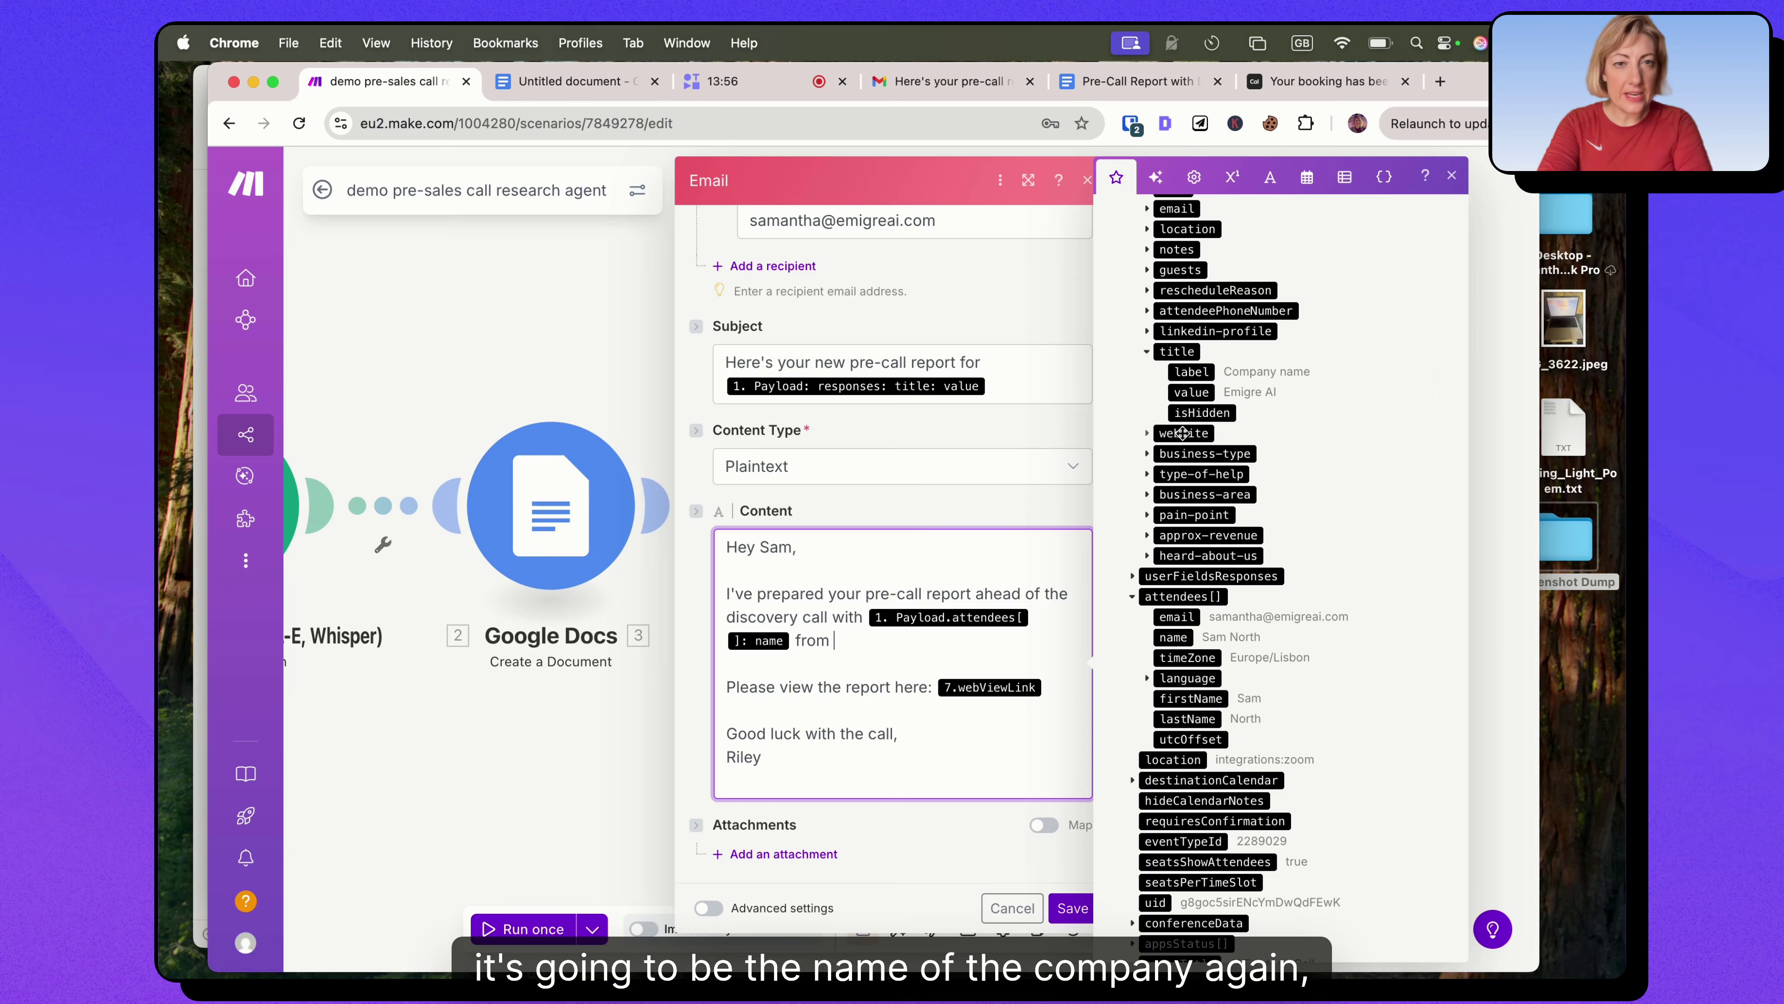
pyautogui.scroll(1, 1188, 432)
pyautogui.click(1197, 432)
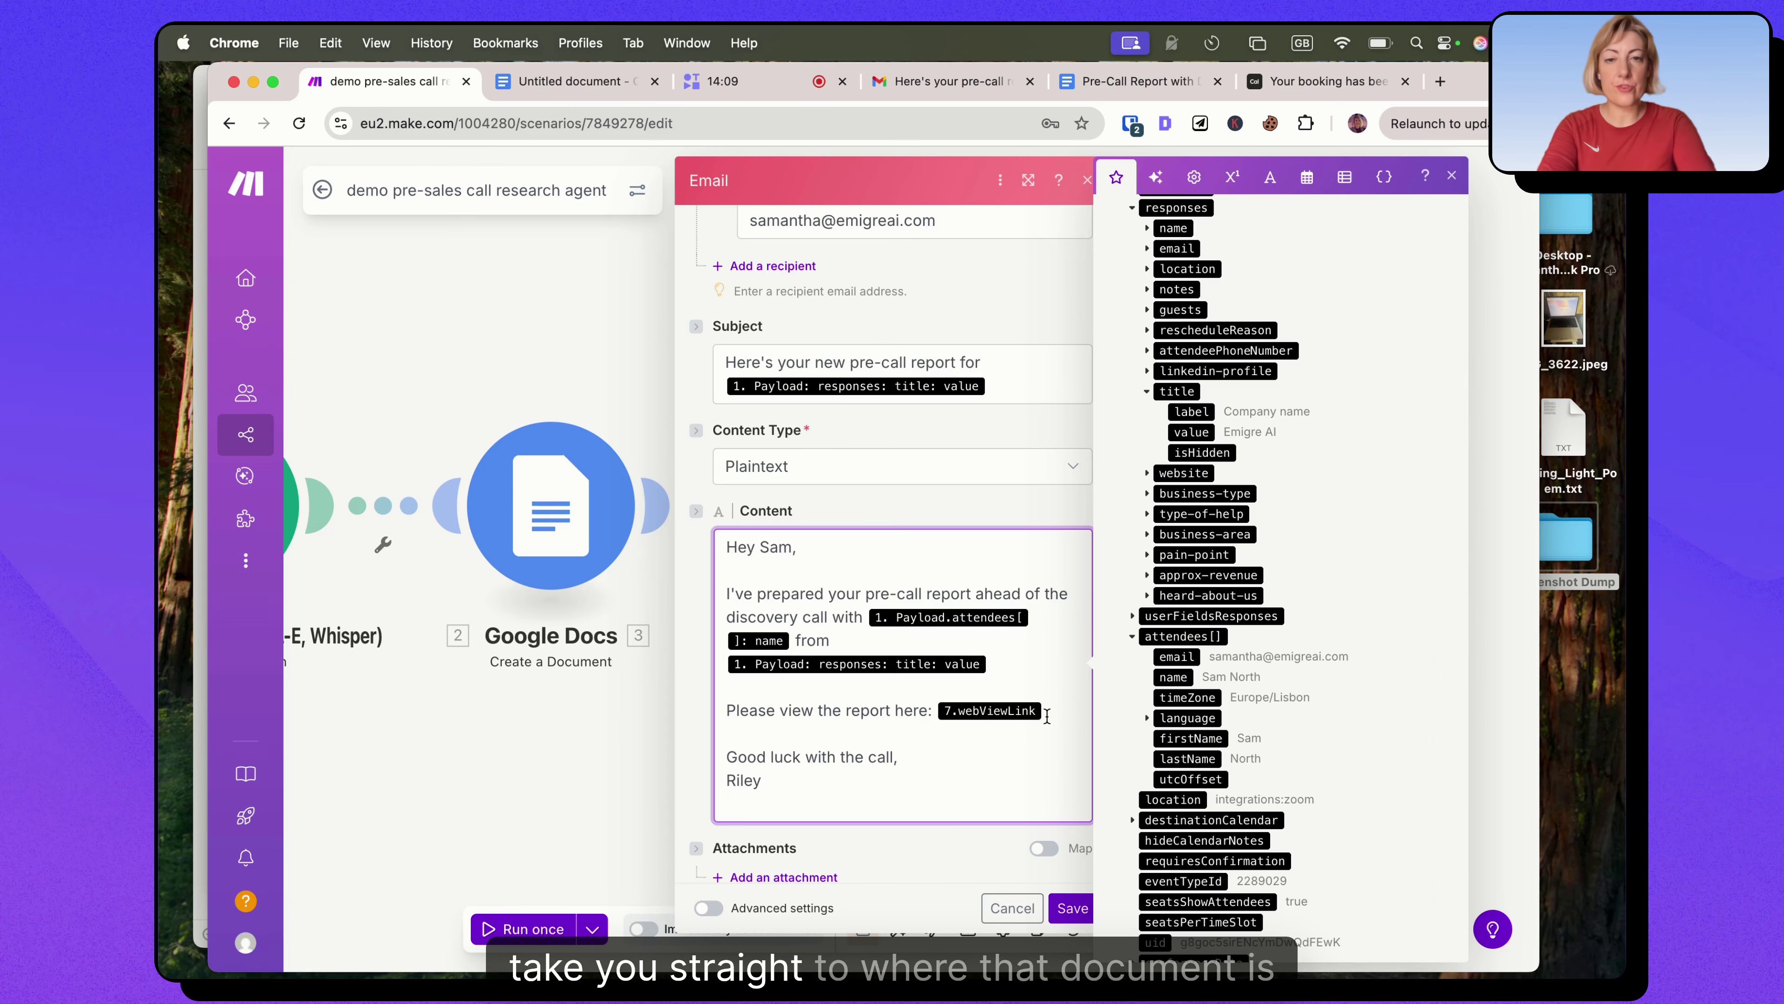
# Insert the Google Docs Web View Link, complete the greeting's first name, and save the email module.
pyautogui.press('BackSpace')
pyautogui.scroll(-15, 1287, 461)
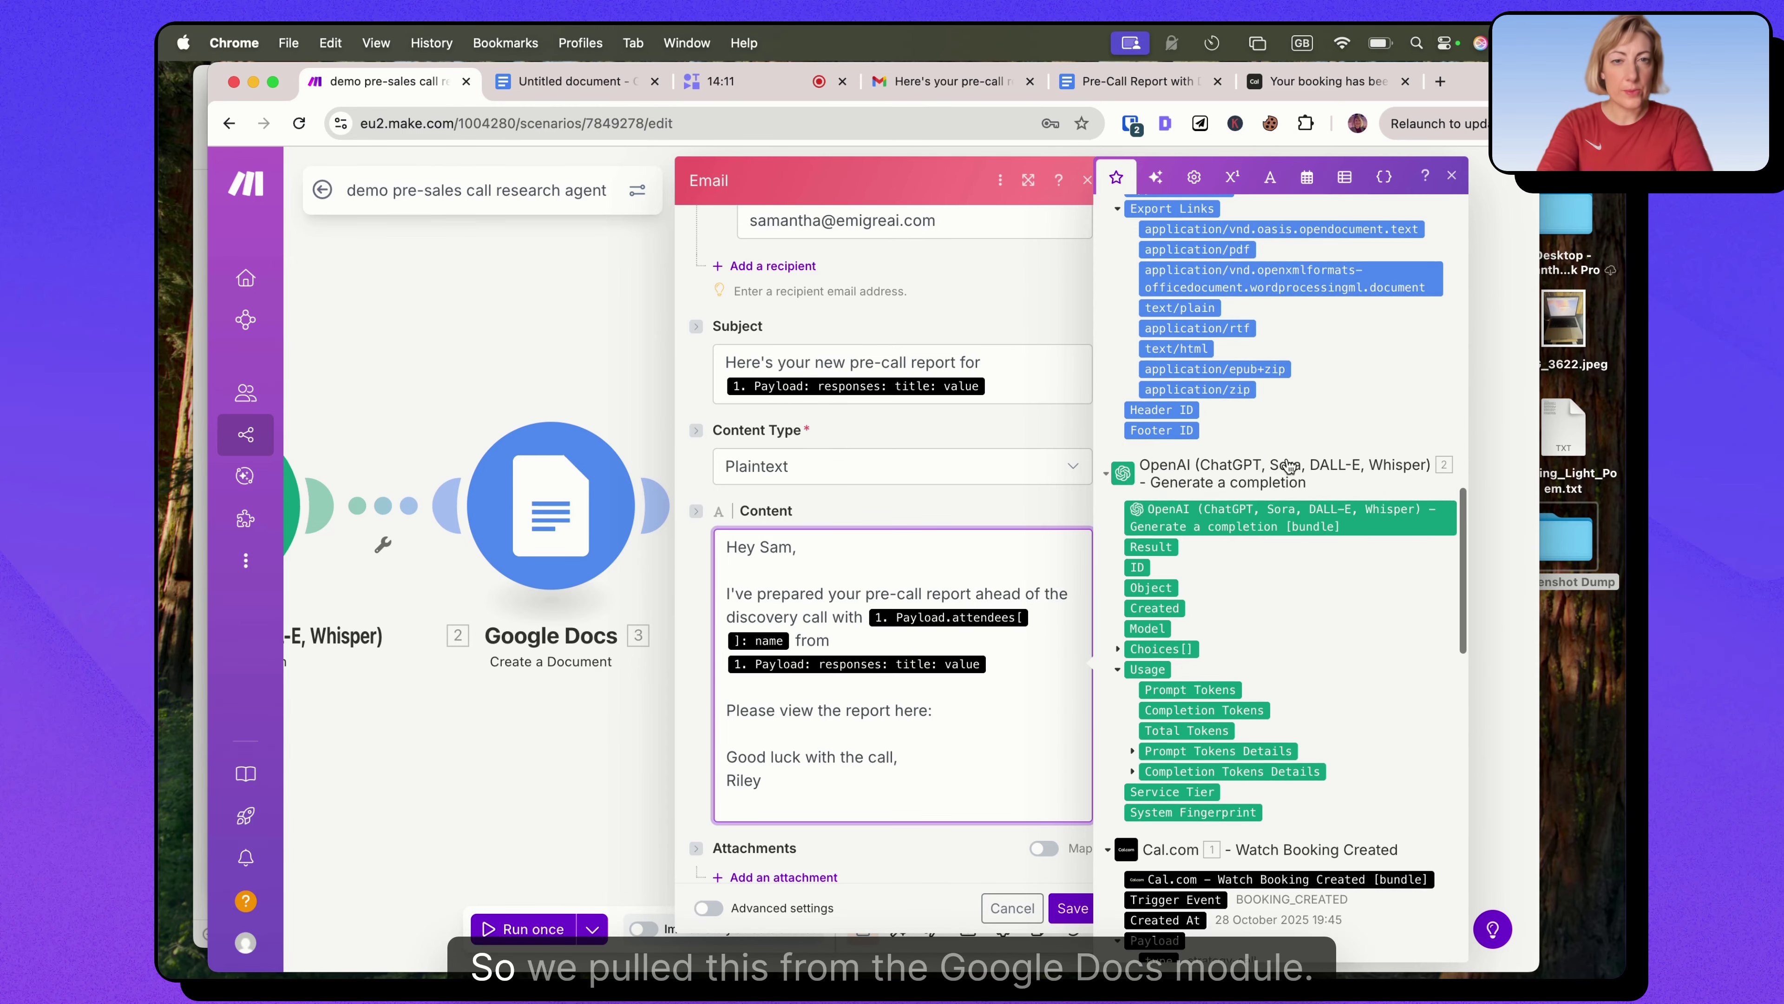
pyautogui.scroll(8, 1287, 458)
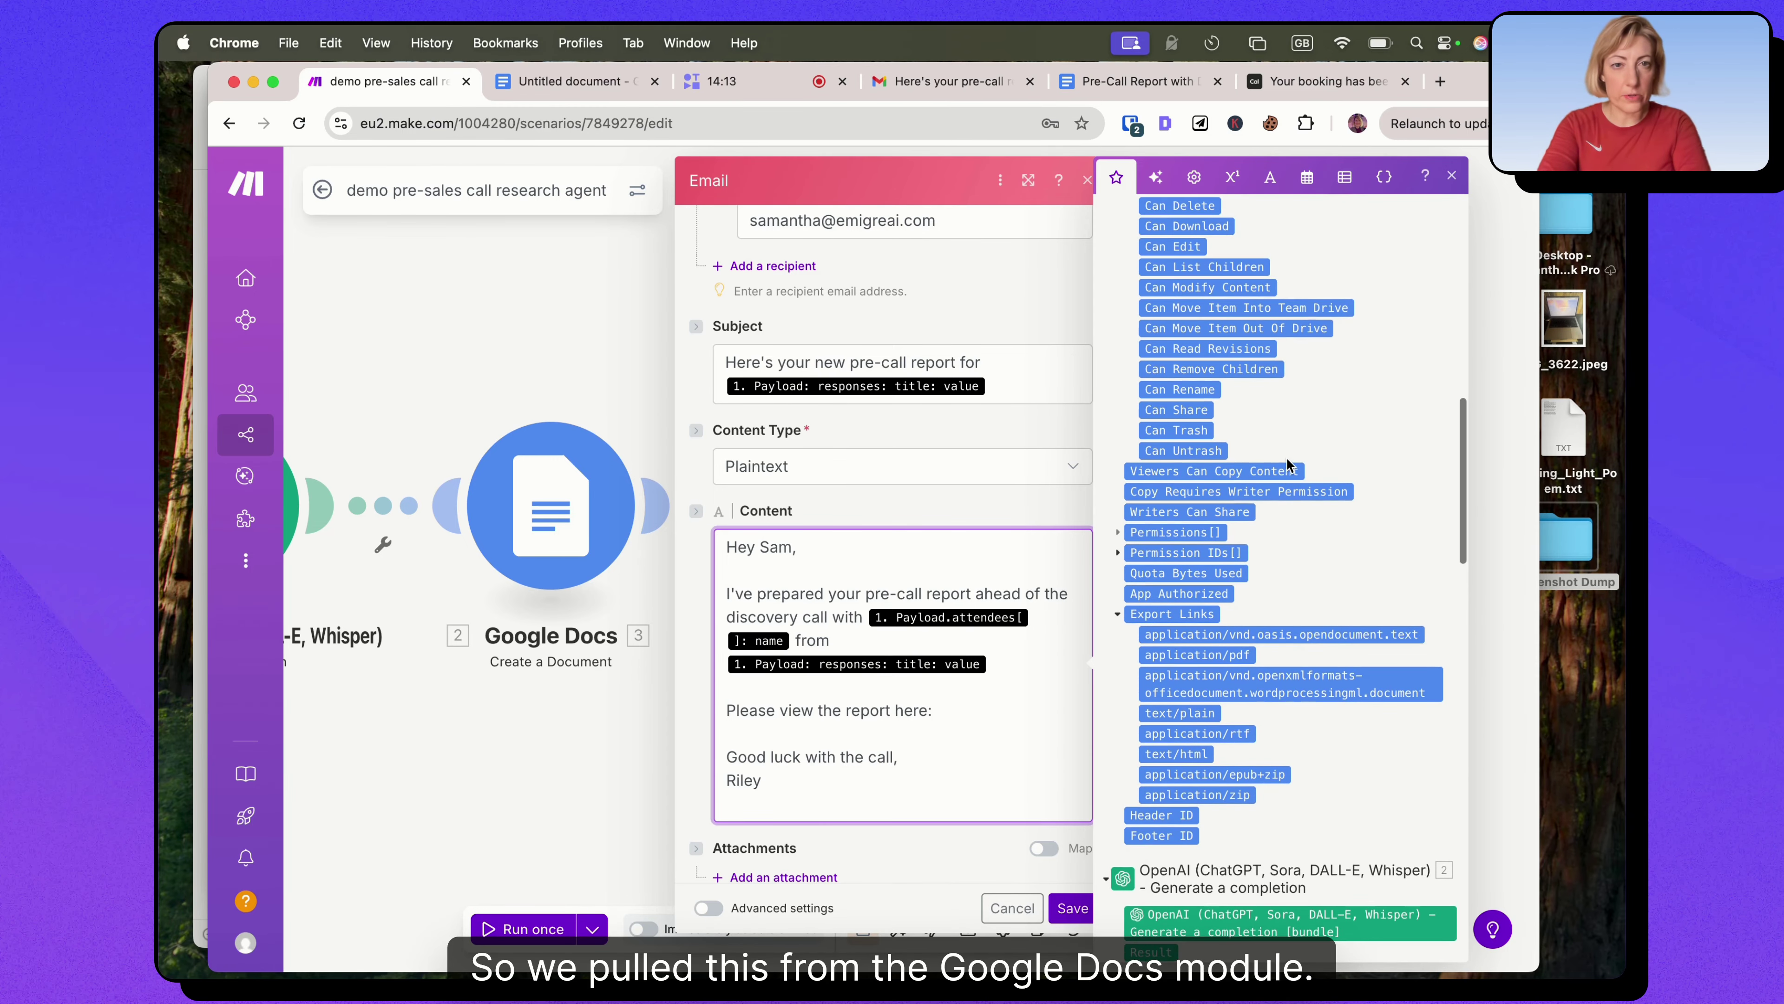
pyautogui.scroll(3, 1284, 469)
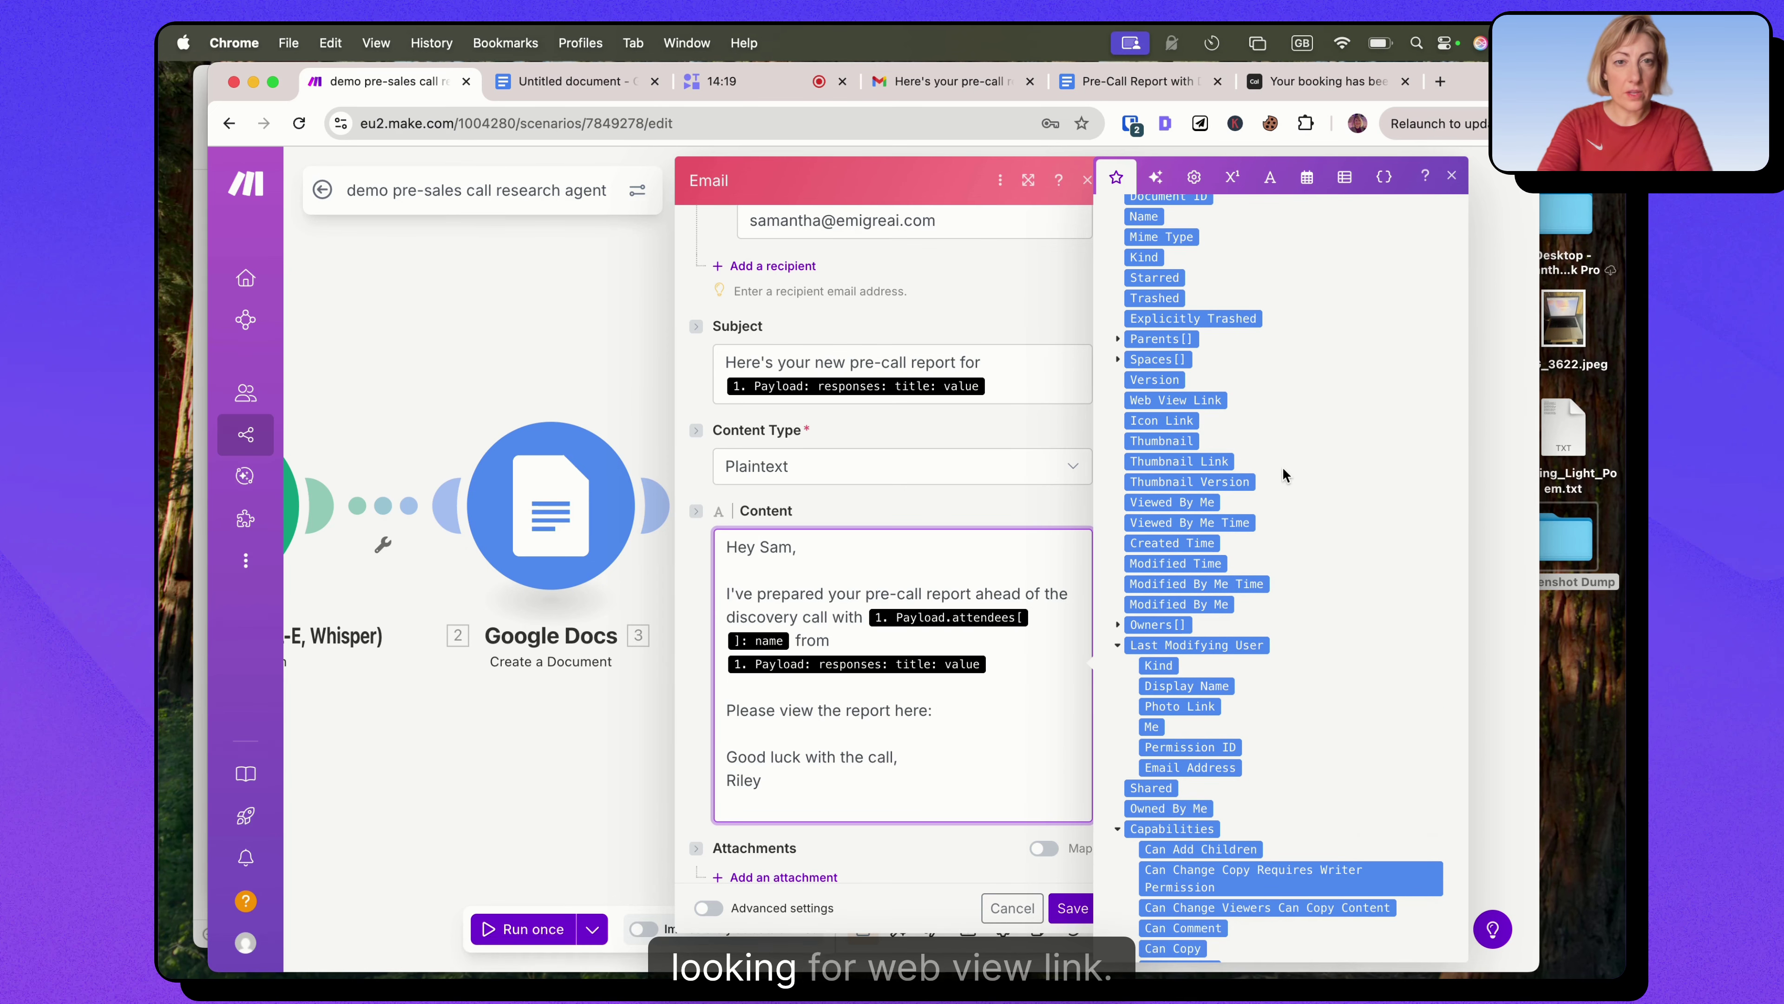
pyautogui.click(1198, 398)
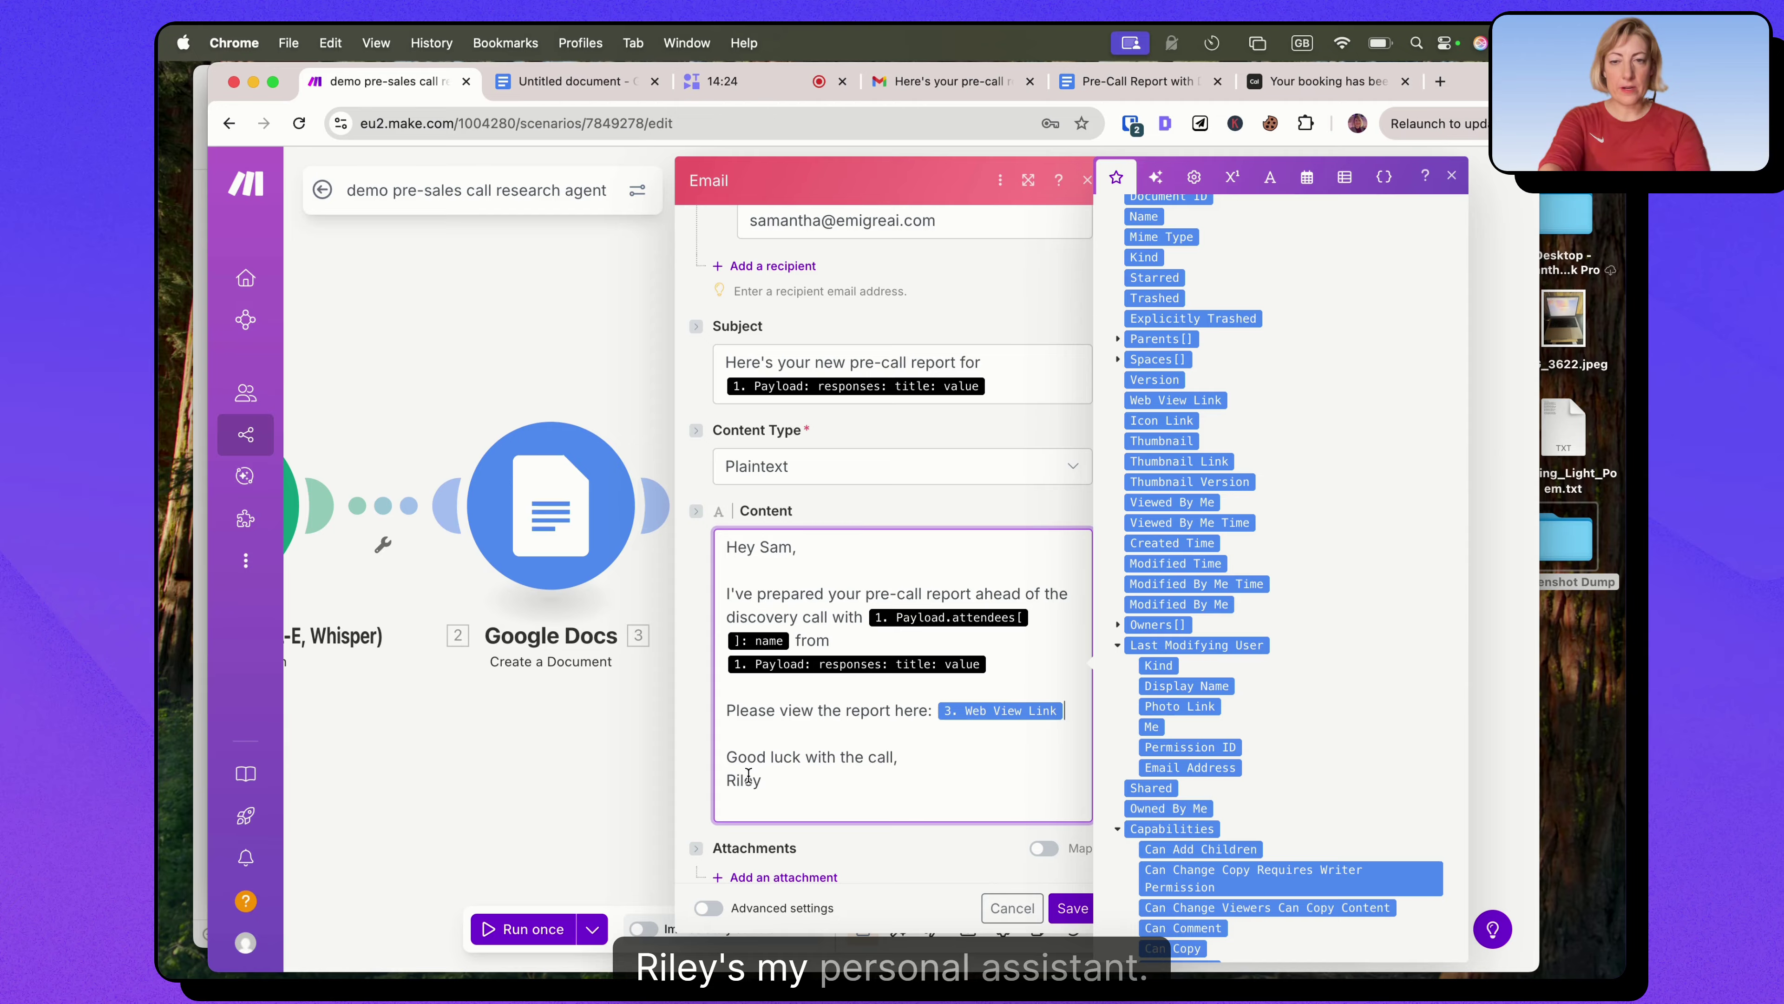
pyautogui.write('antha')
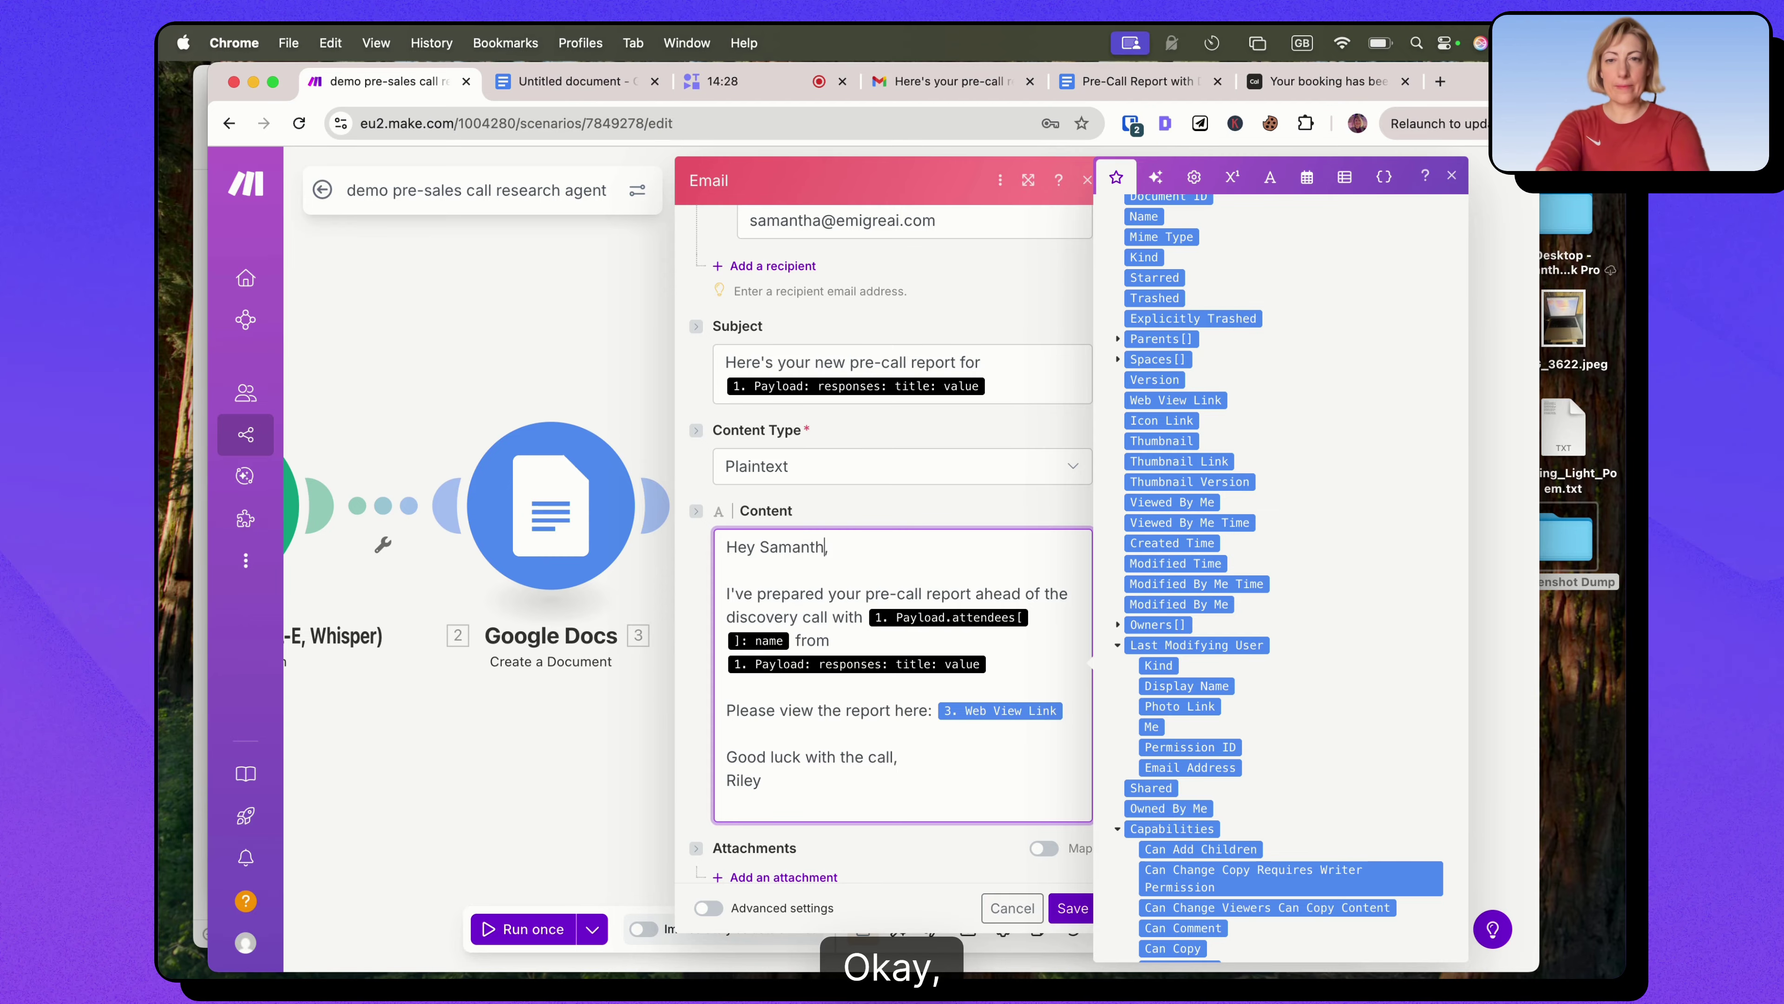
pyautogui.scroll(-1, 934, 598)
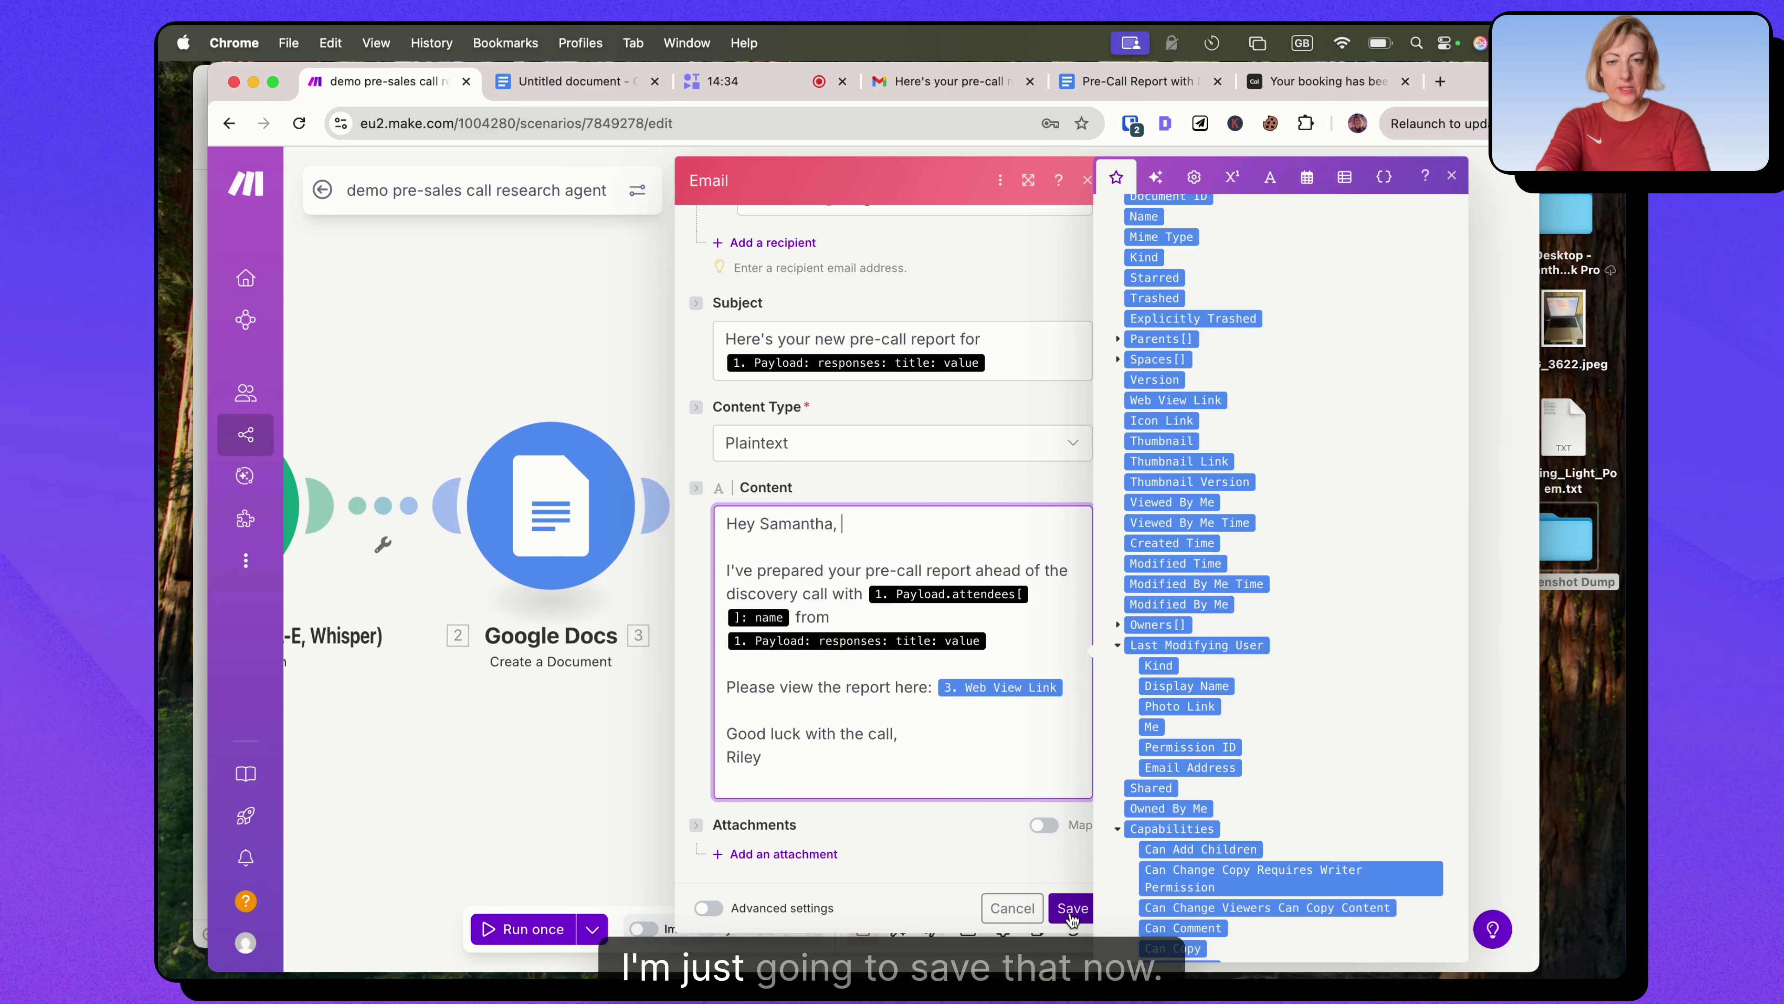
pyautogui.click(1073, 908)
# Save the scenario with Cmd+S, then open the OpenAI completion module to check its settings.
pyautogui.press('super+s')
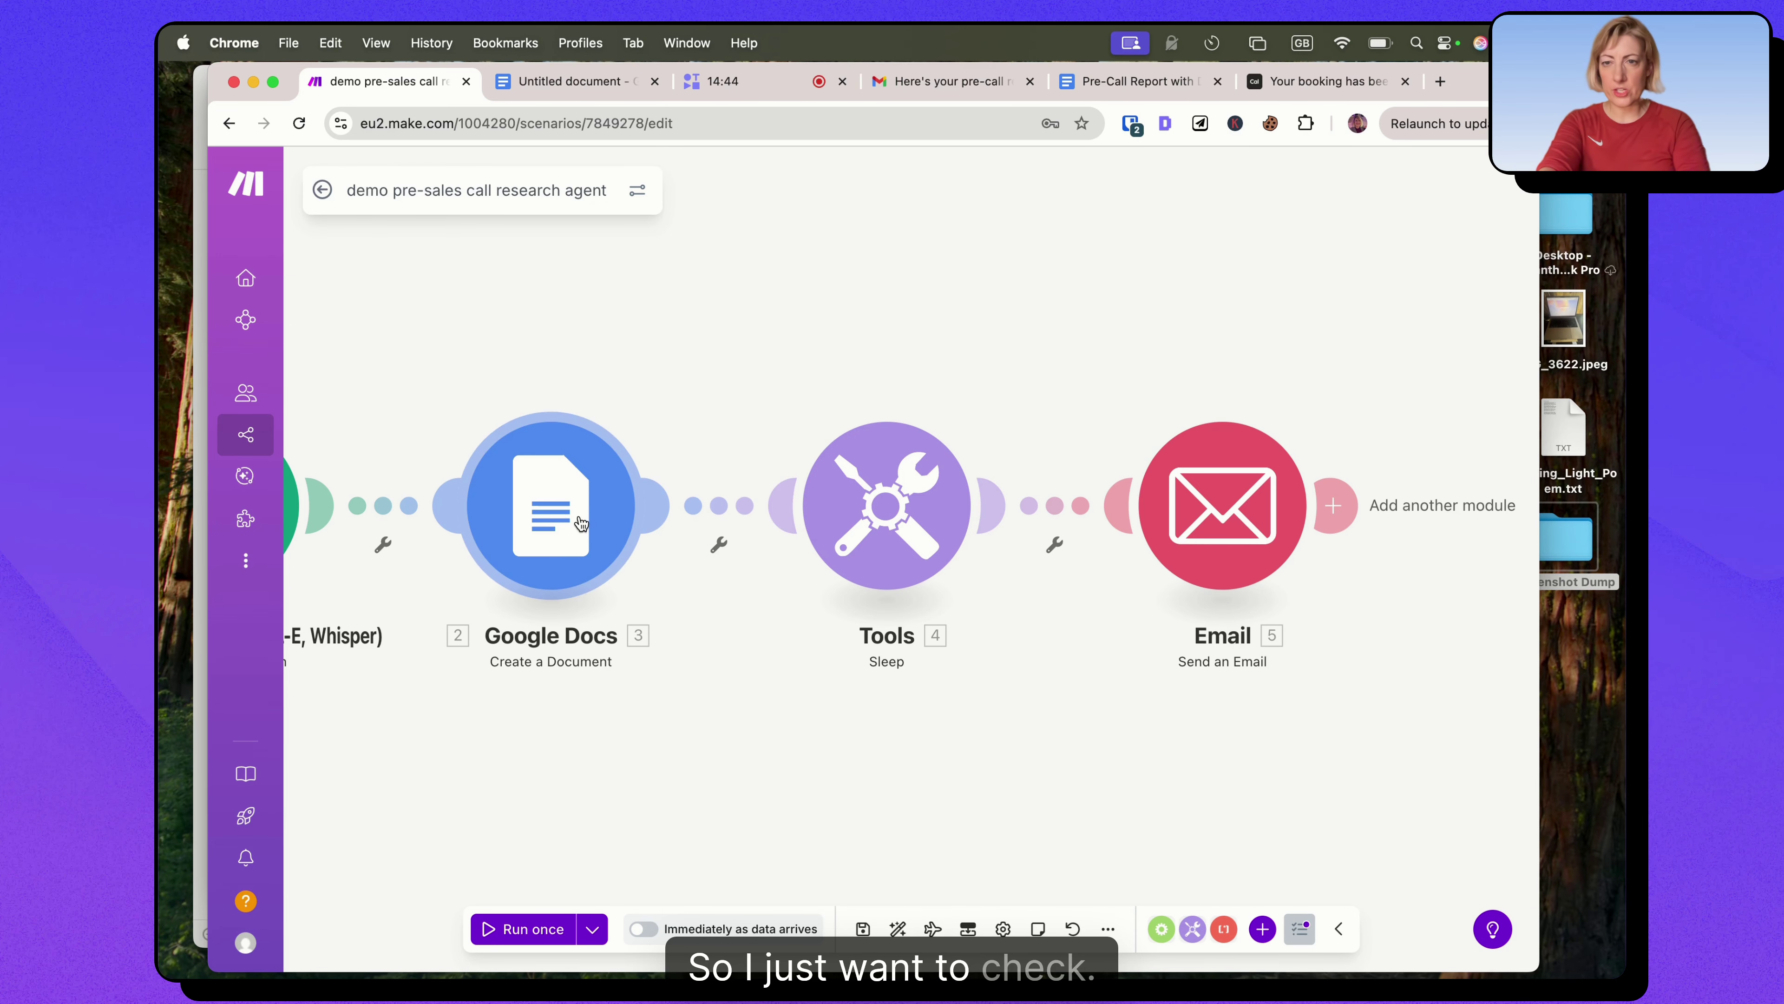
pyautogui.hscroll(-8, 680, 519)
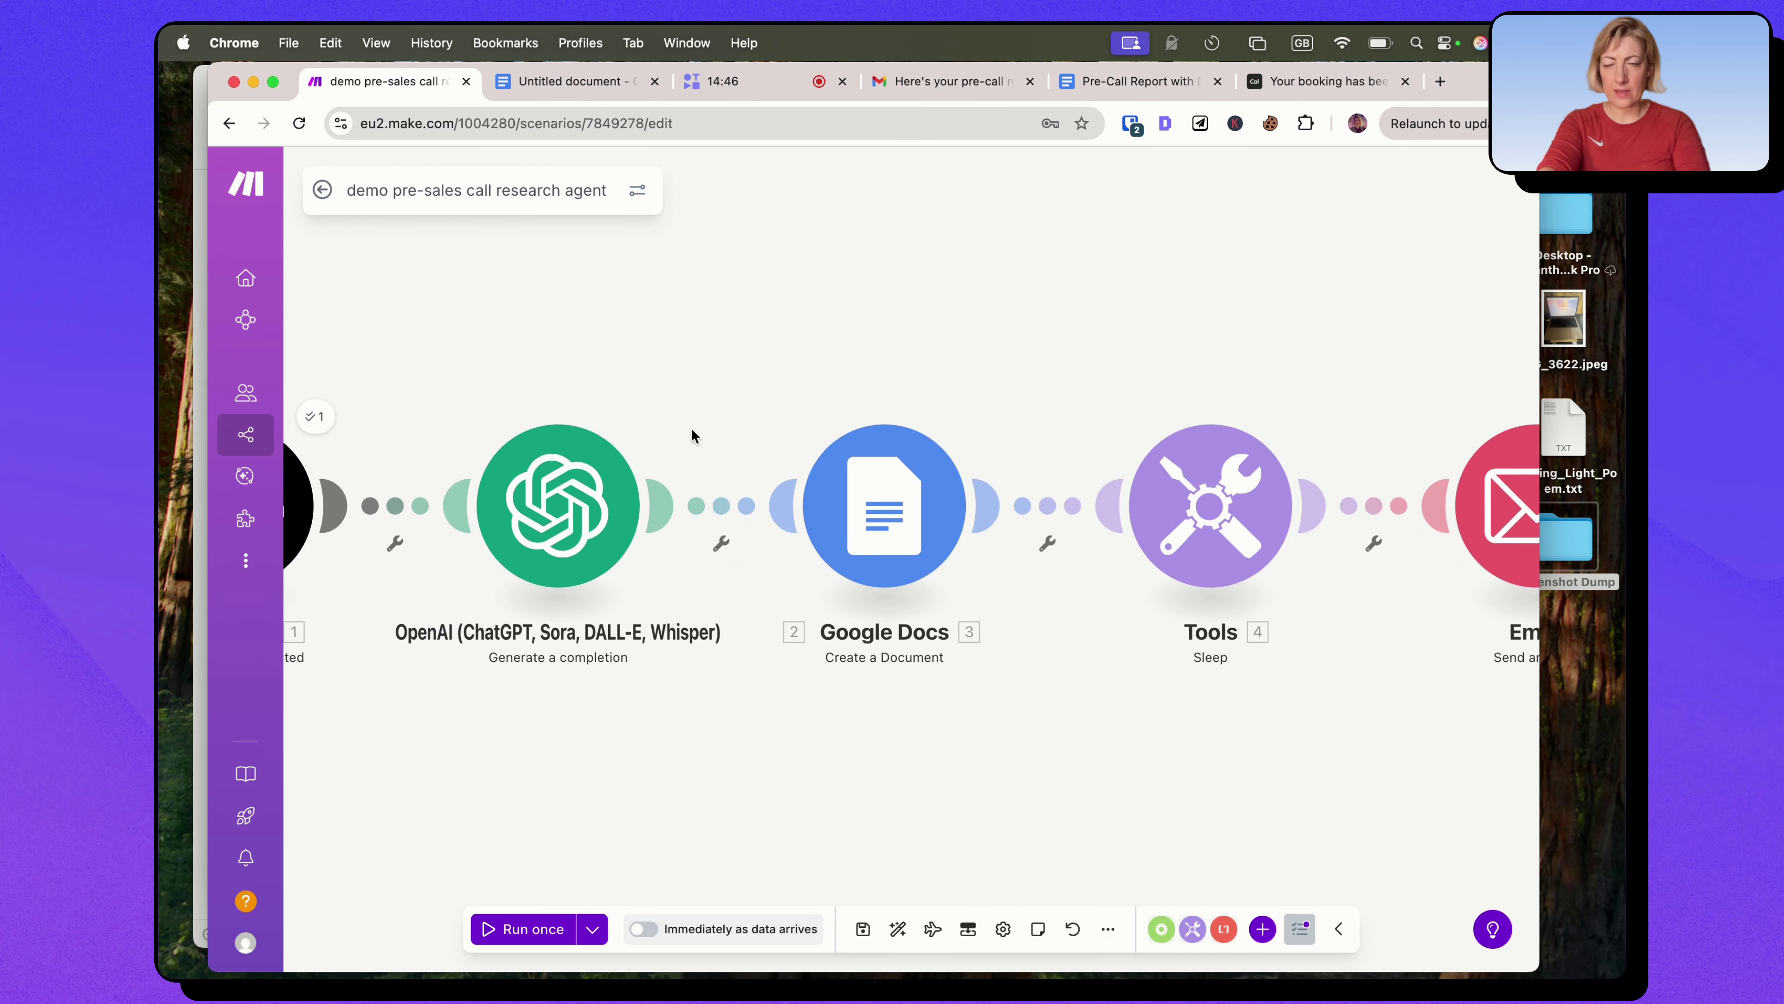
pyautogui.scroll(2, 691, 428)
pyautogui.click(756, 470)
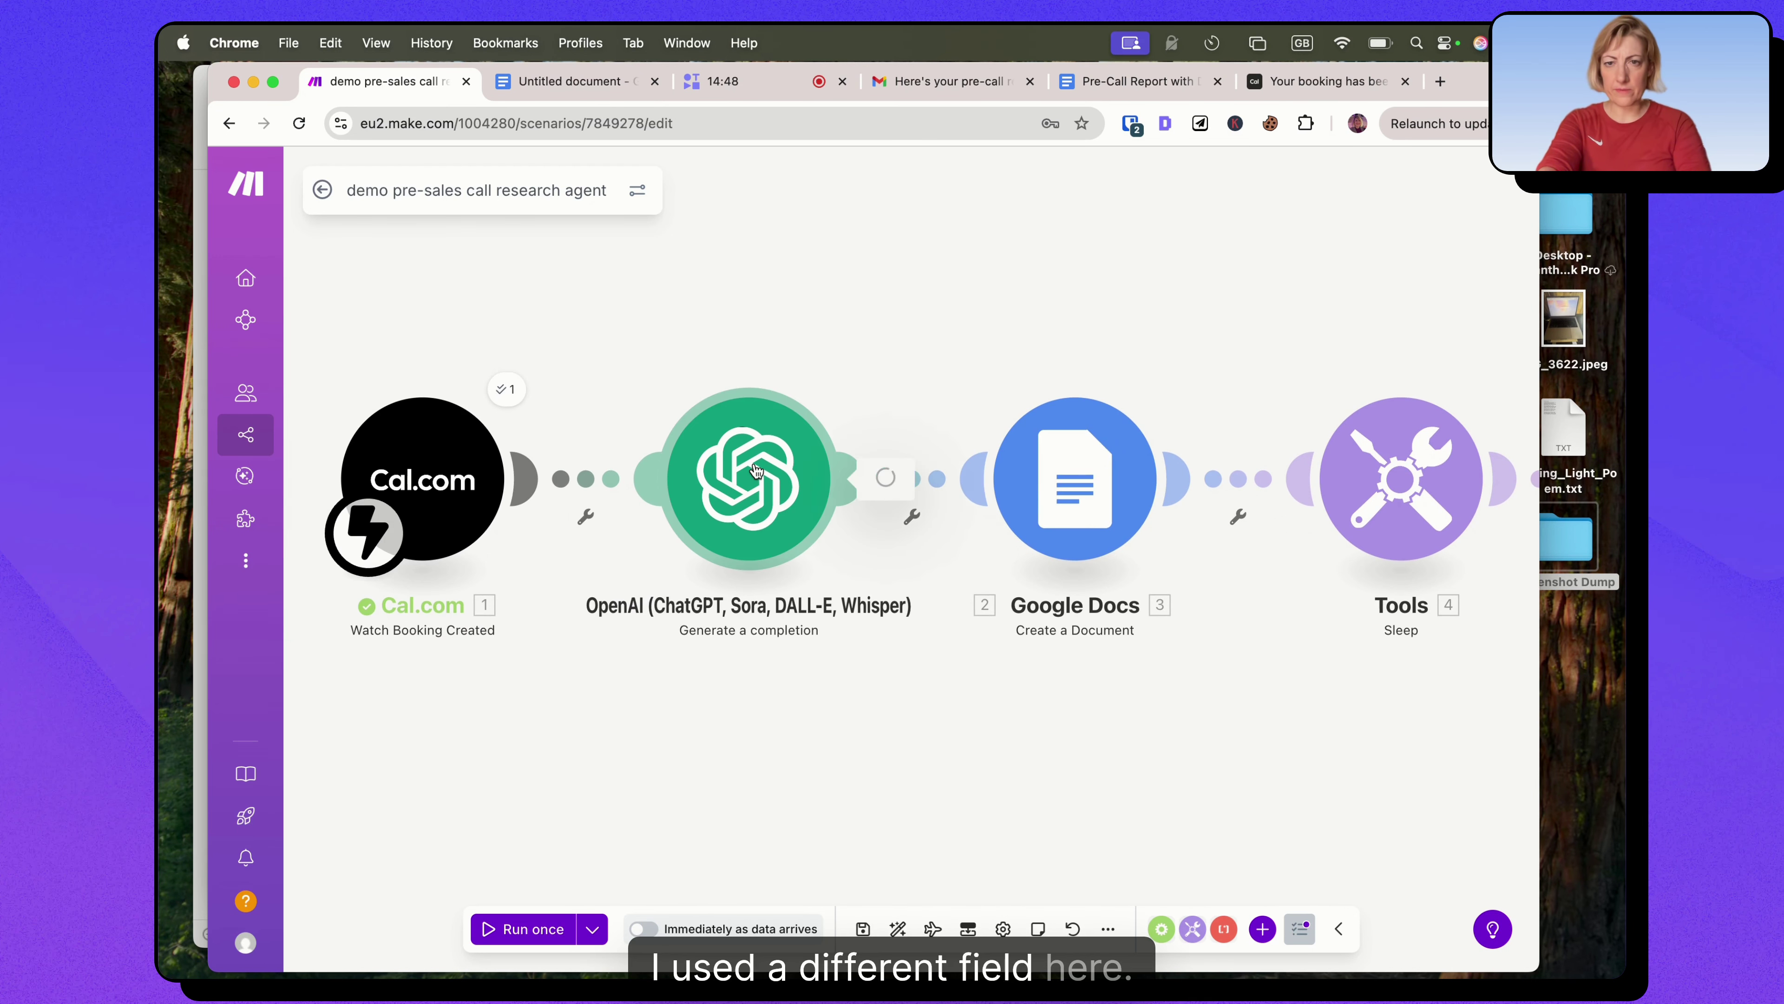